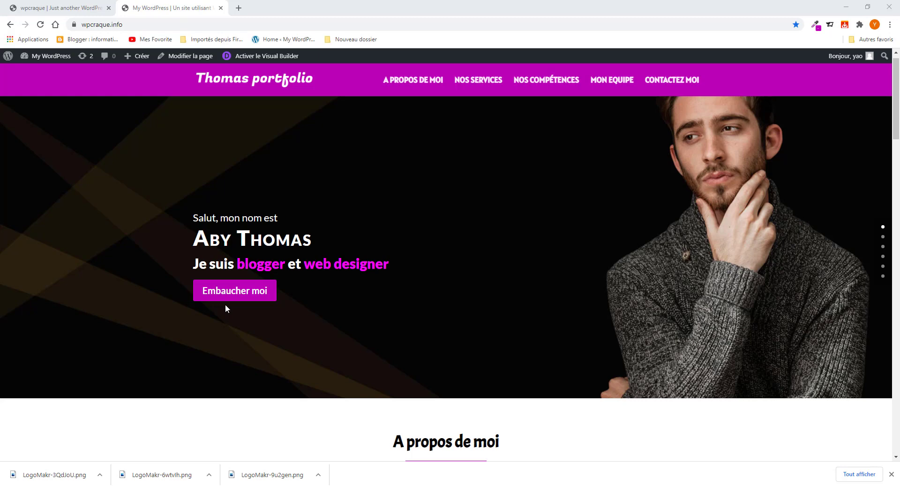
scroll(245, 302, down, 4)
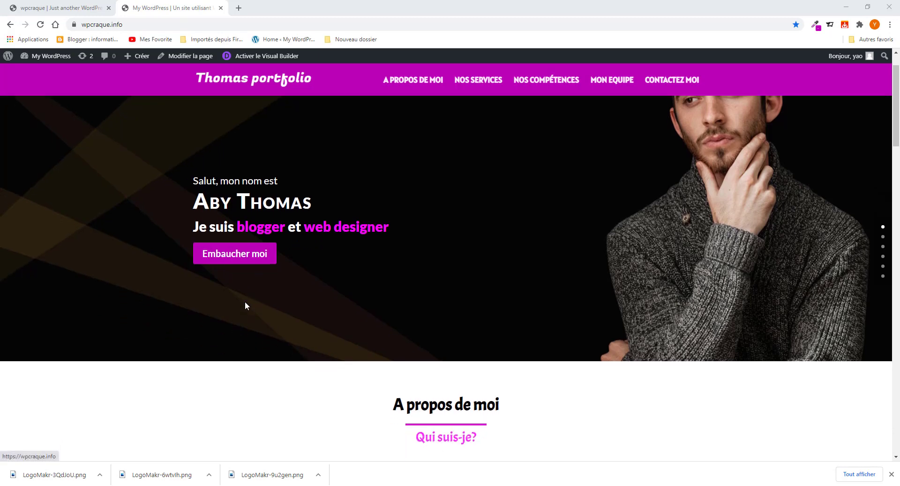
scroll(245, 307, down, 4)
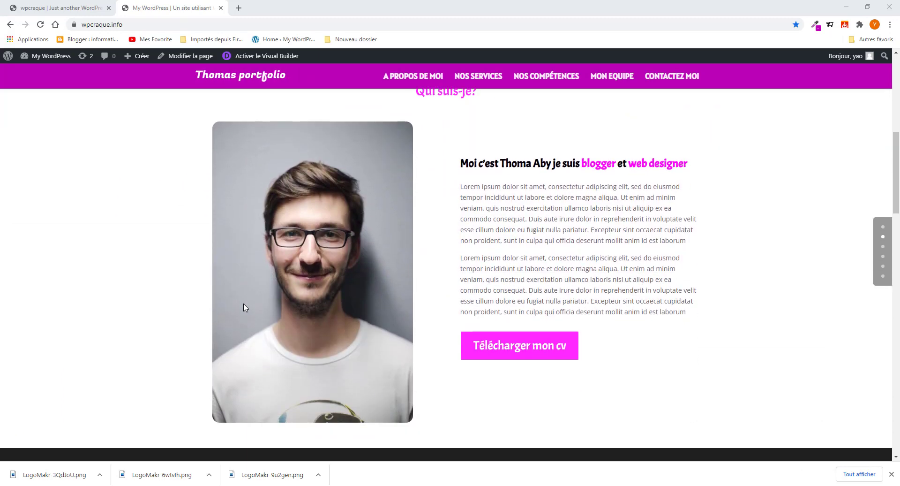
scroll(244, 306, up, 2)
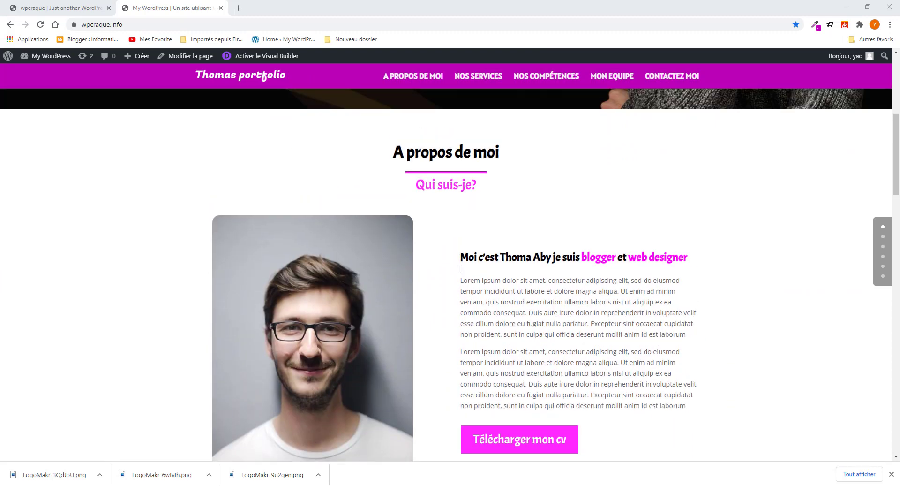
scroll(457, 287, down, 2)
scroll(456, 287, up, 4)
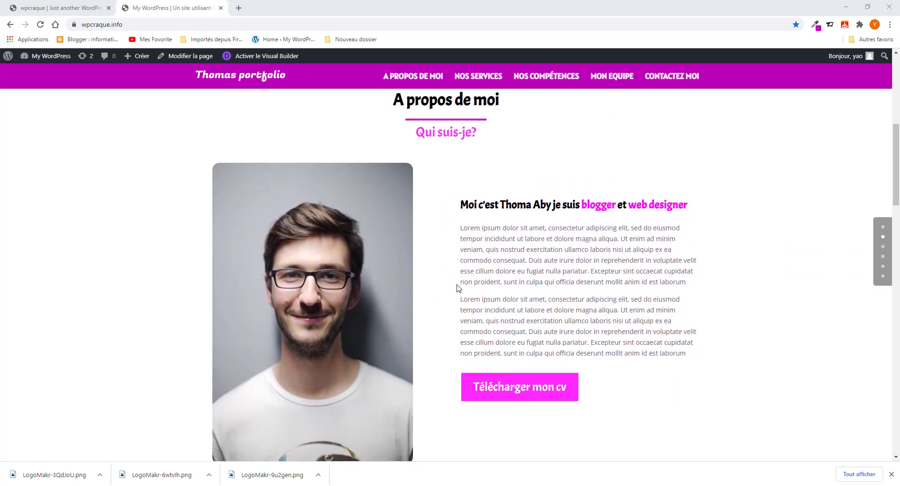
scroll(459, 302, down, 10)
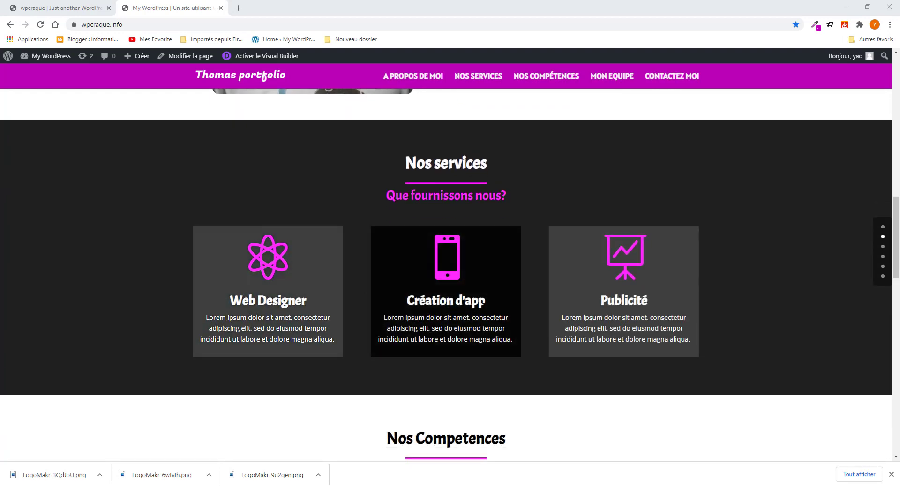
scroll(507, 319, down, 4)
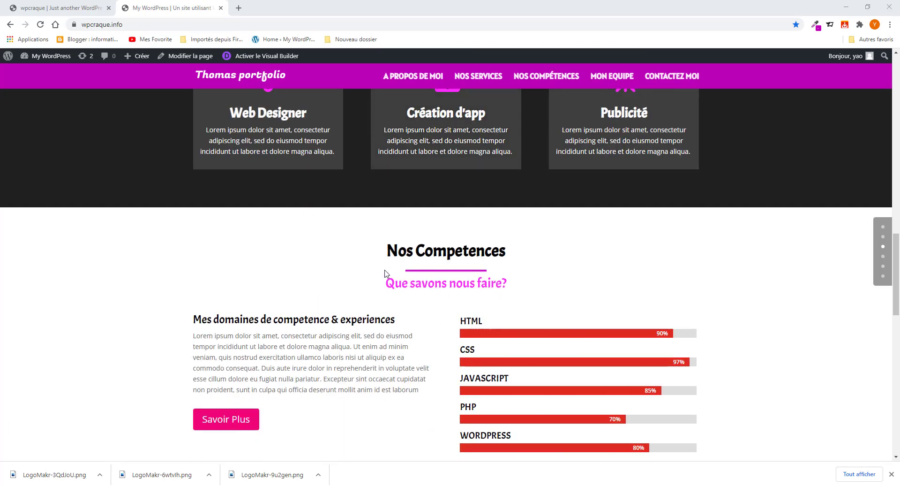
scroll(411, 277, down, 5)
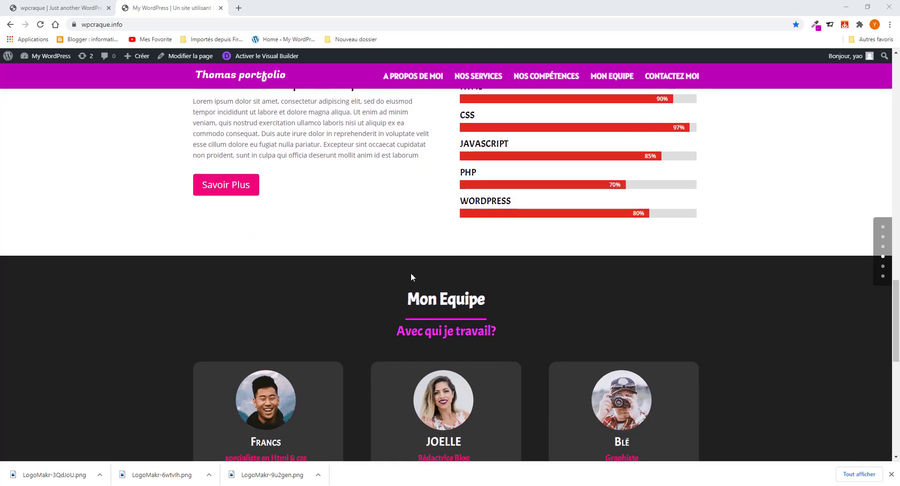
scroll(406, 311, down, 4)
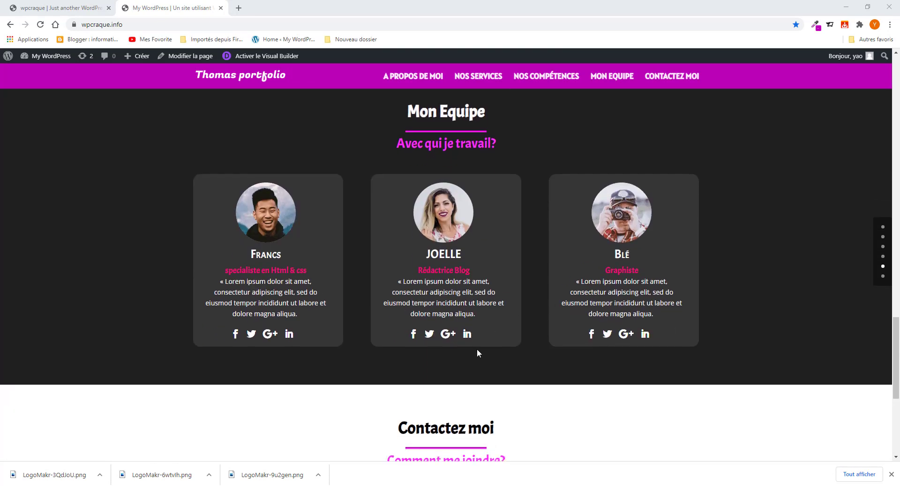
scroll(477, 353, down, 2)
scroll(477, 353, down, 2)
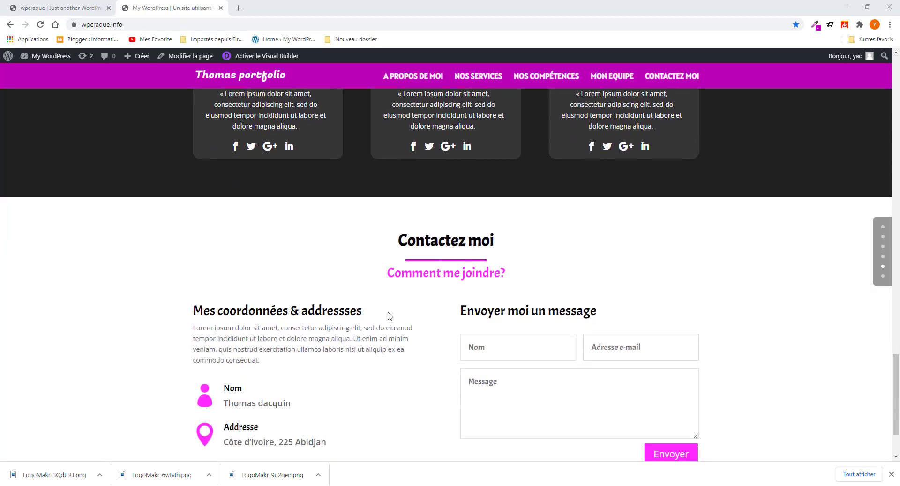
scroll(349, 349, down, 1)
scroll(350, 349, down, 2)
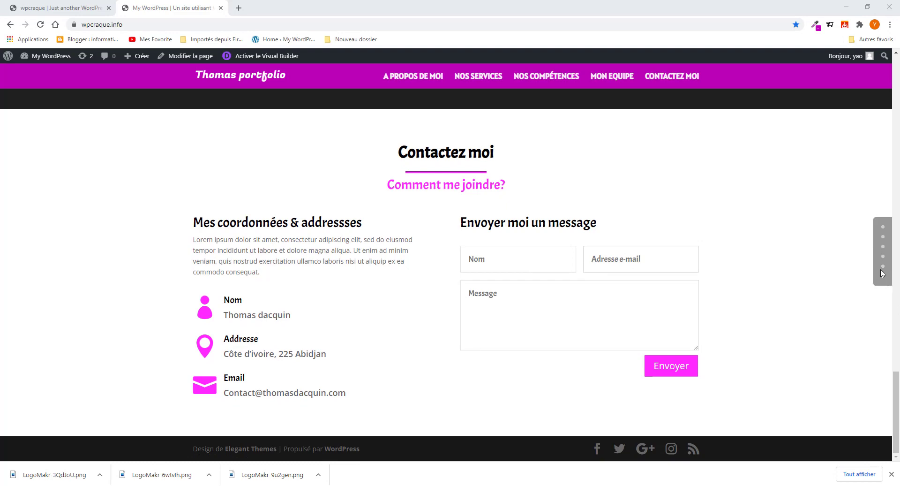
click(882, 229)
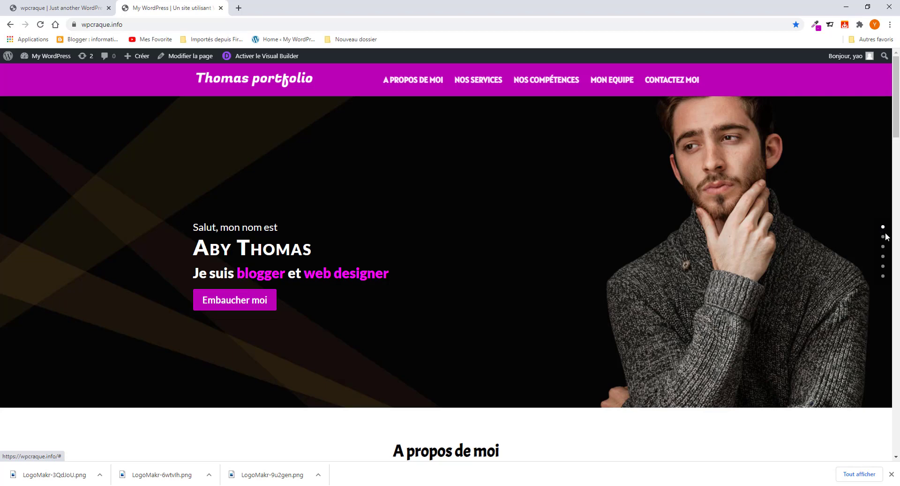
click(883, 237)
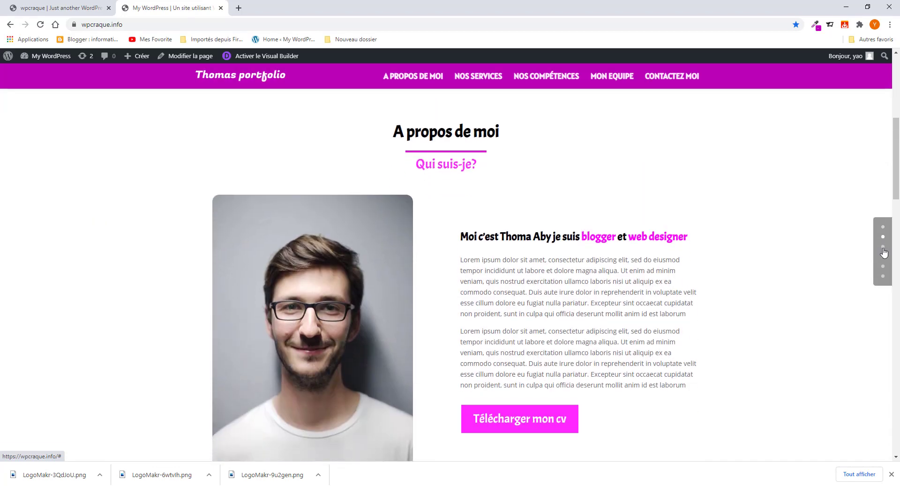
click(883, 246)
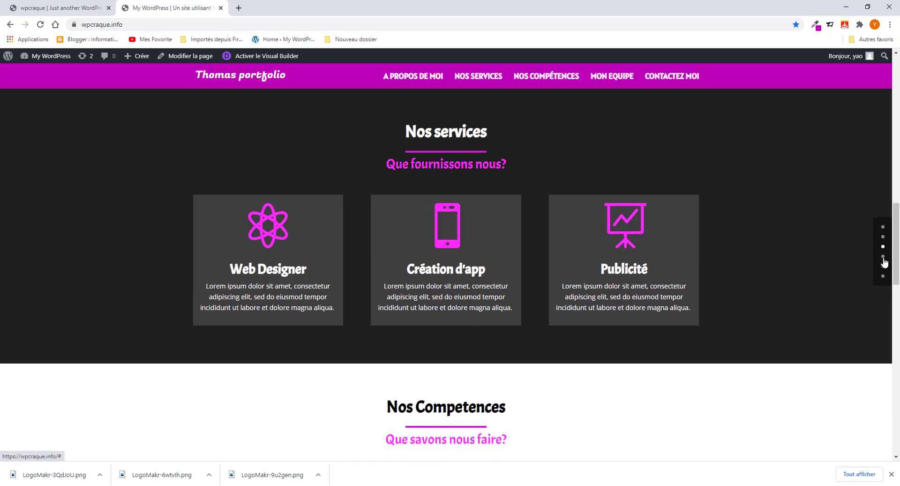
click(883, 257)
scroll(883, 275, down, 2)
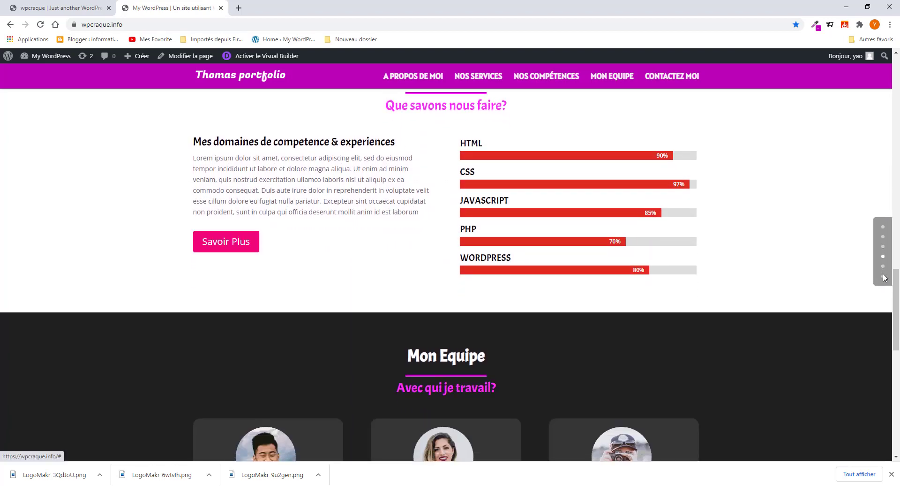
click(883, 275)
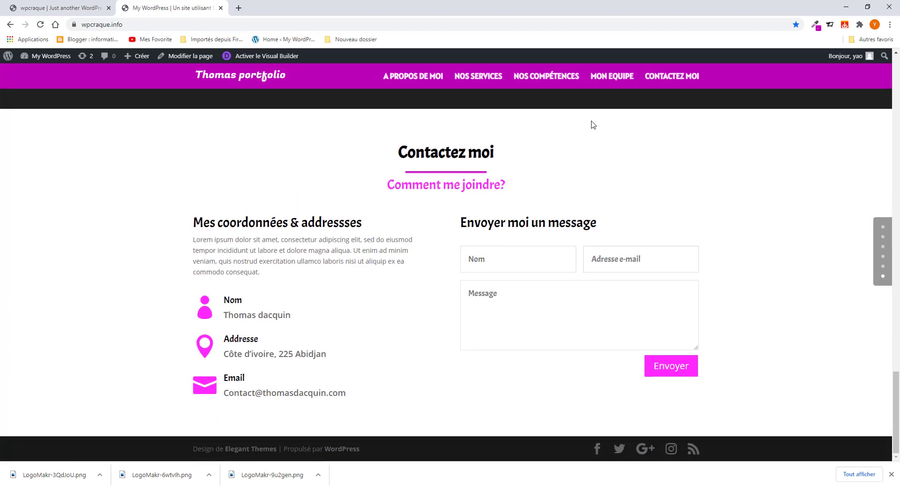
click(419, 77)
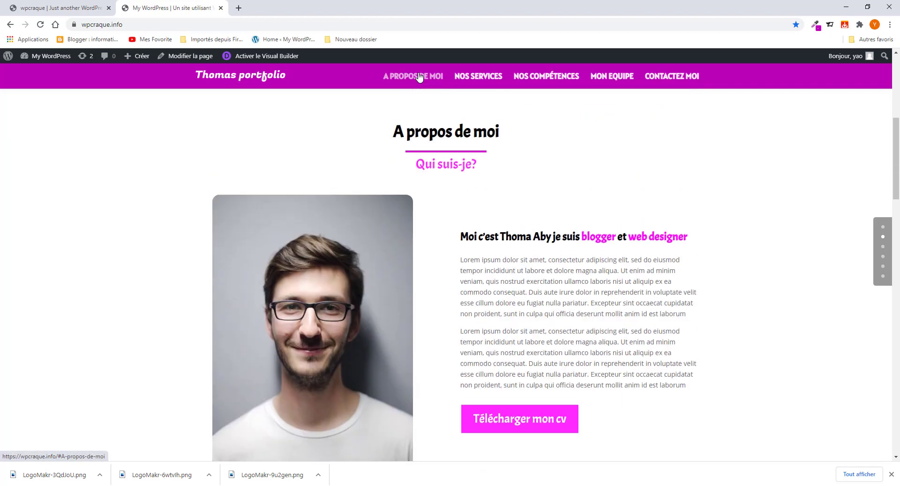
click(475, 75)
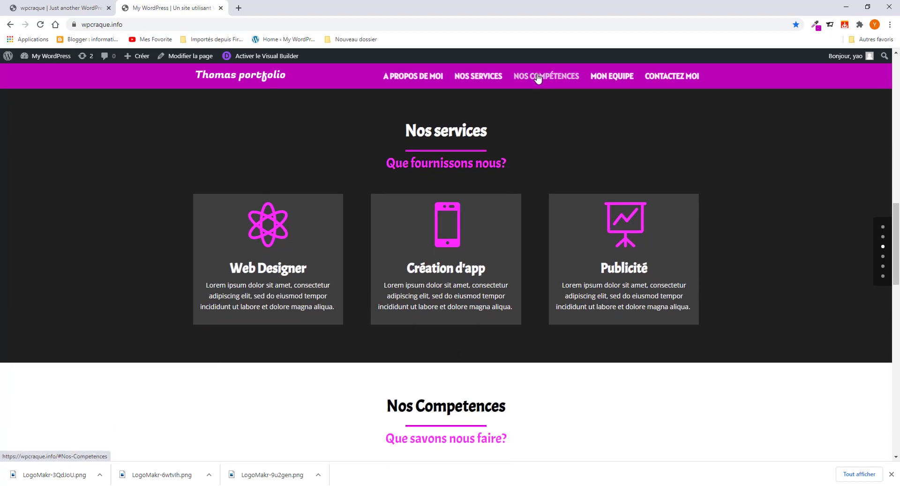
click(538, 79)
click(615, 78)
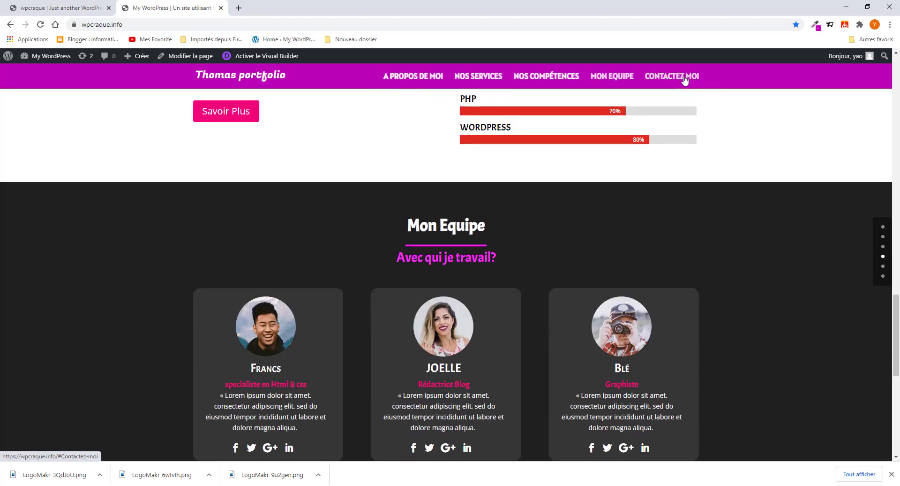
click(684, 80)
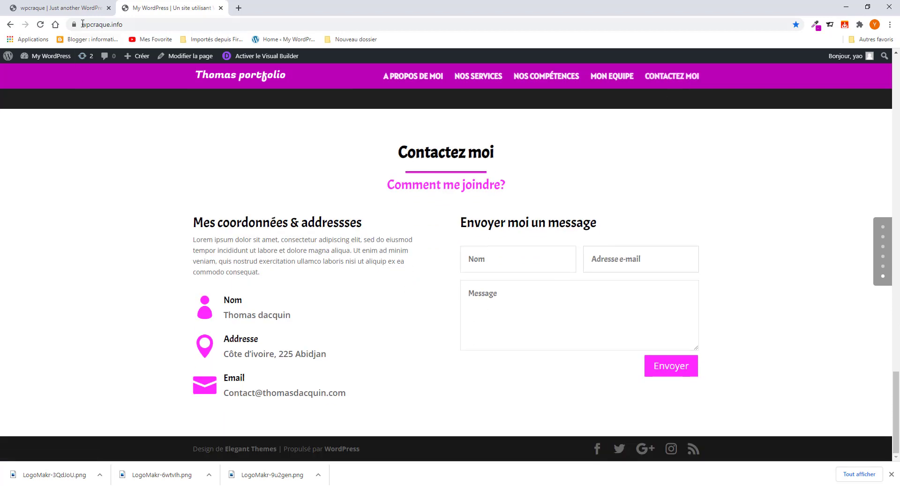
- In the wpcraque.co admin, go to Apparence > Thèmes, where Divi is the active theme
click(82, 8)
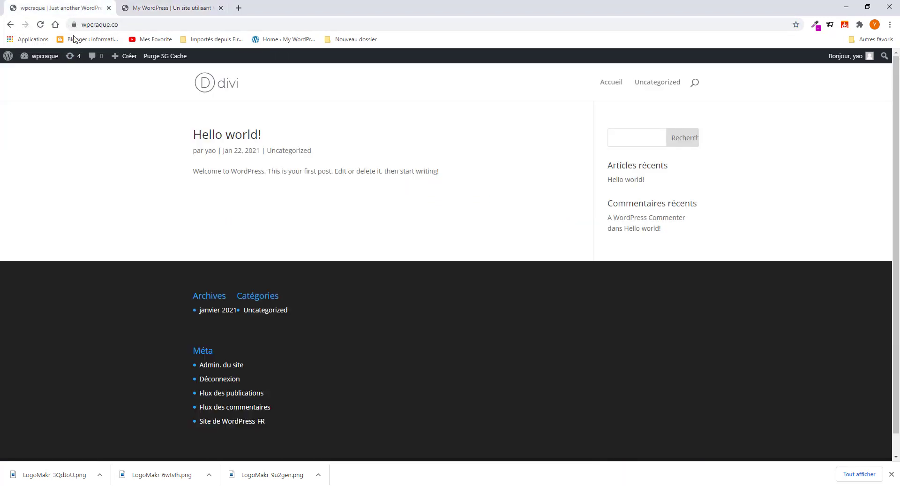
click(46, 57)
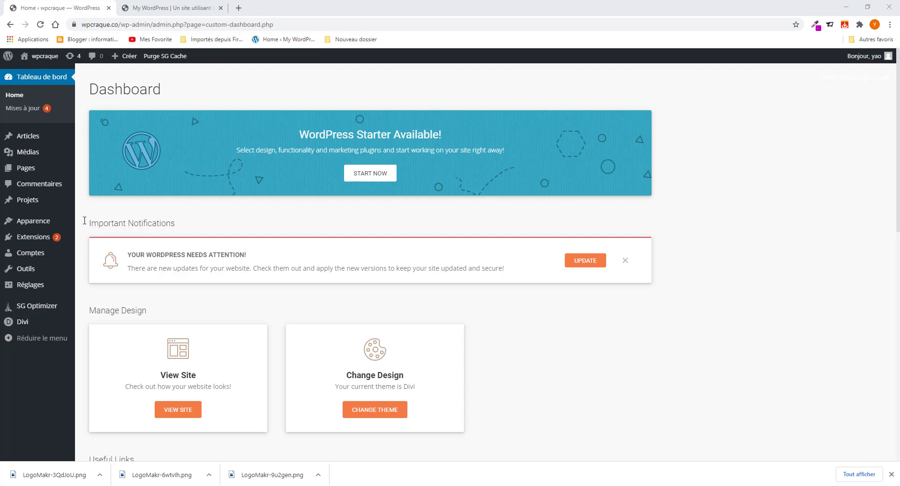
mouse_move(59, 222)
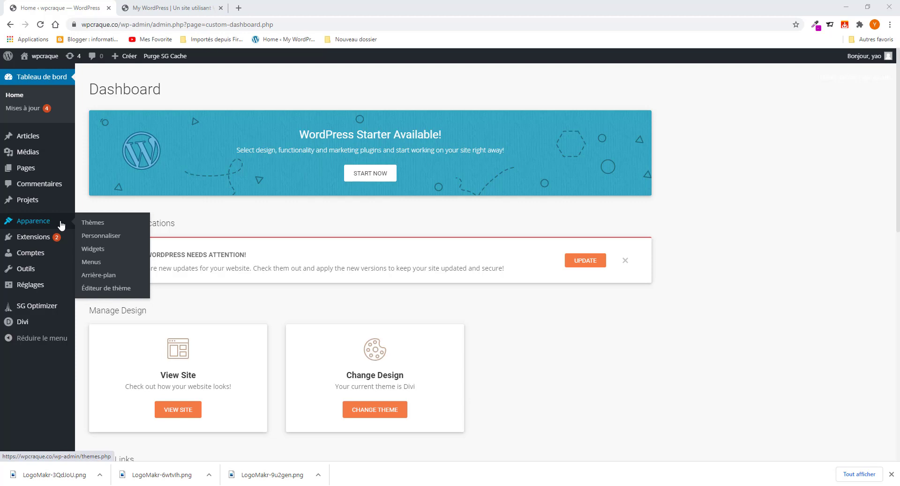
click(92, 223)
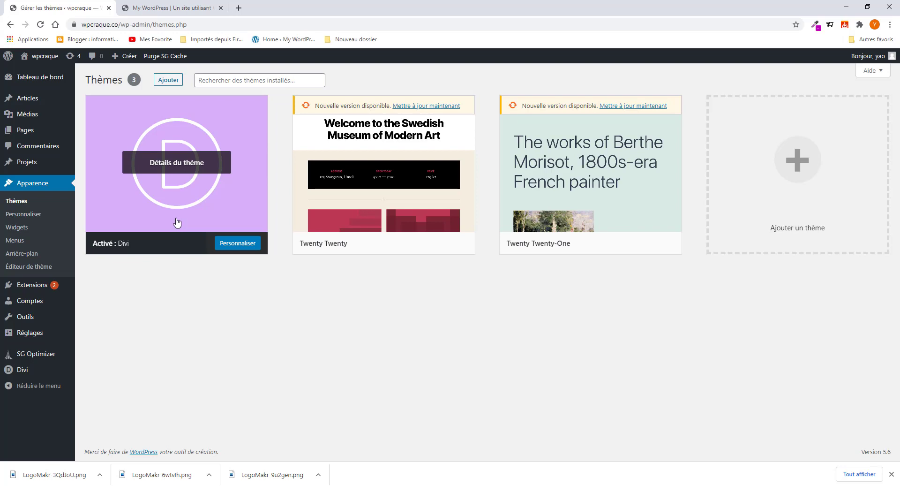
- Load the Elegant Themes website in a new tab and dismiss the translation prompt
click(239, 8)
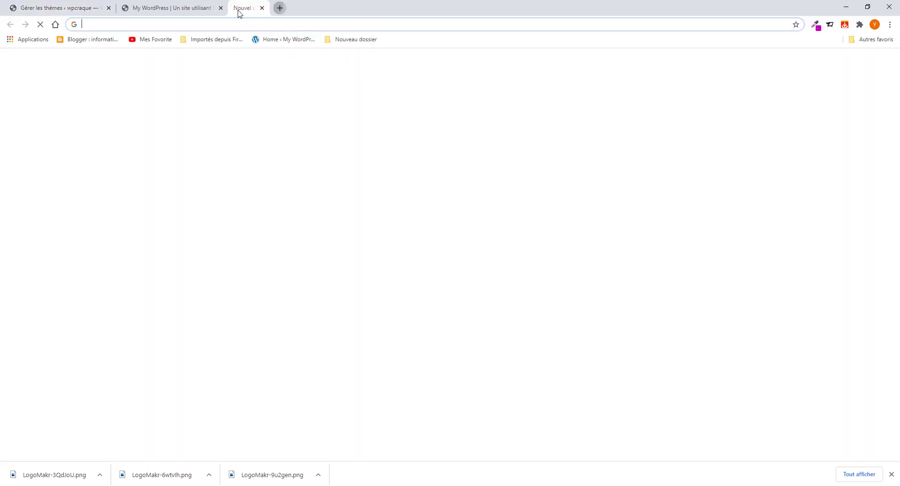
text(ele)
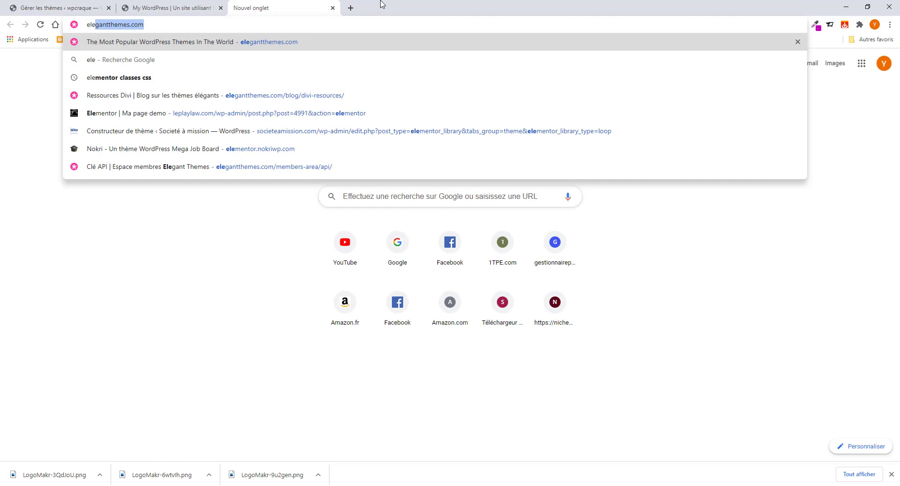
key(Return)
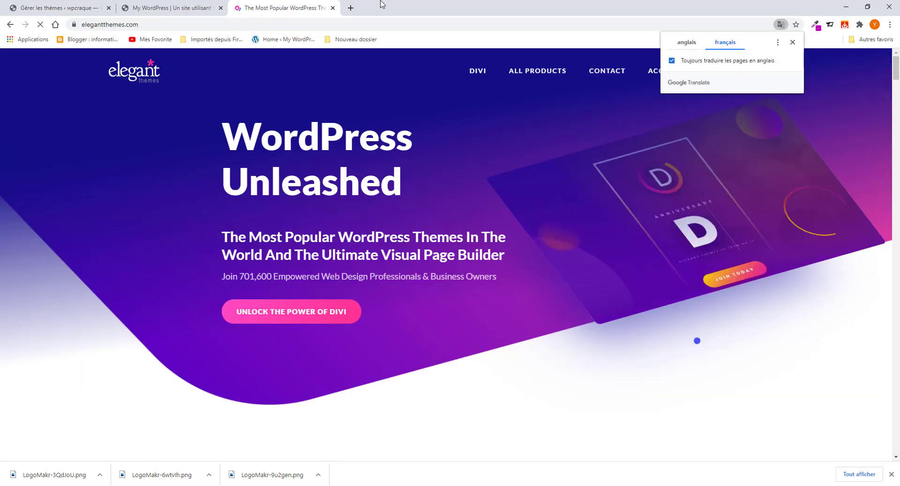
click(793, 47)
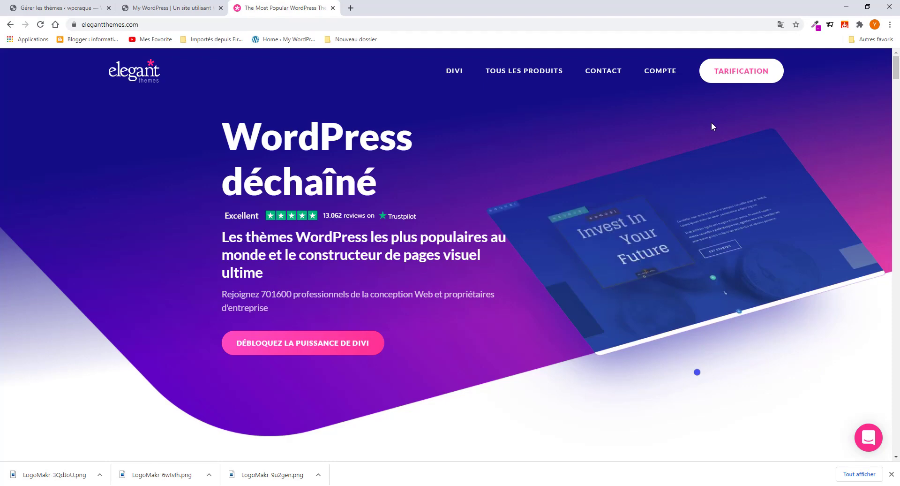
- Review the Divi pricing plans: $89 per year or $249 once for lifetime access
click(729, 75)
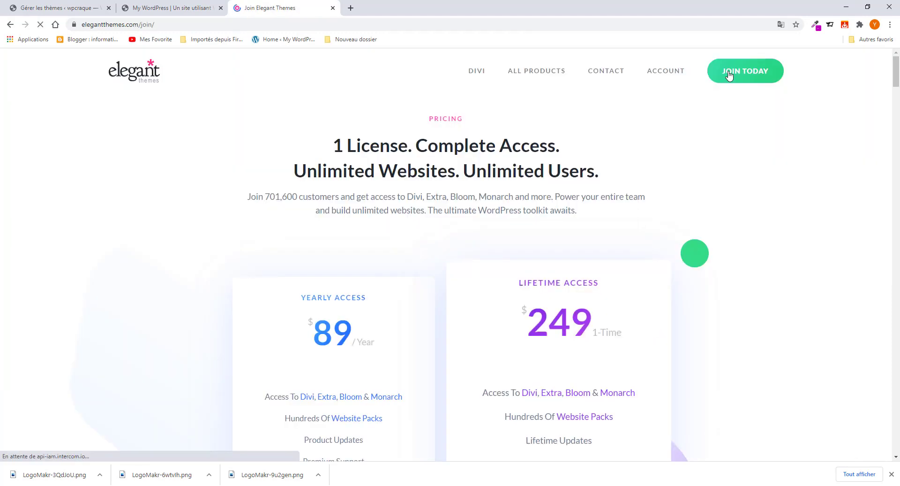
scroll(470, 321, down, 2)
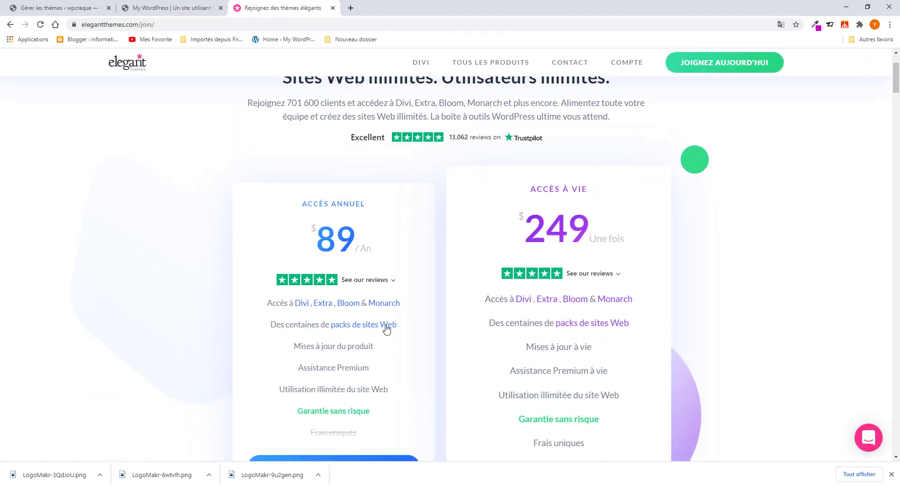
scroll(370, 334, down, 3)
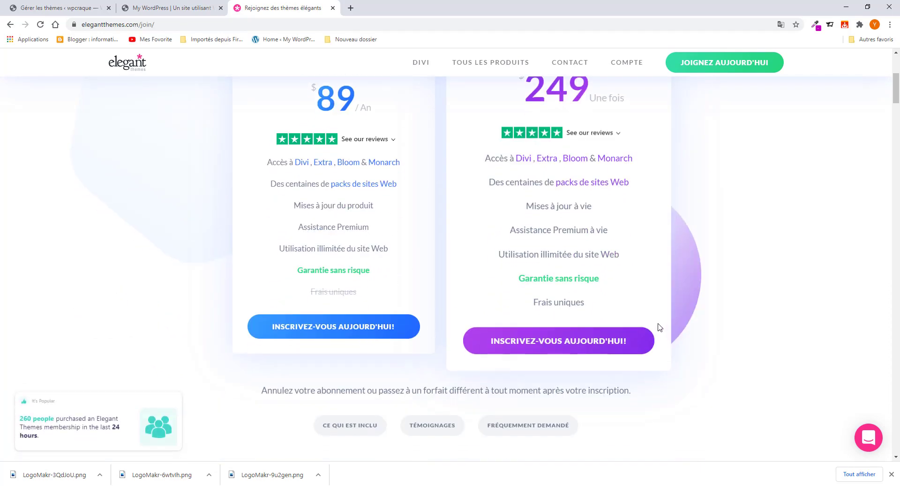
scroll(343, 137, up, 1)
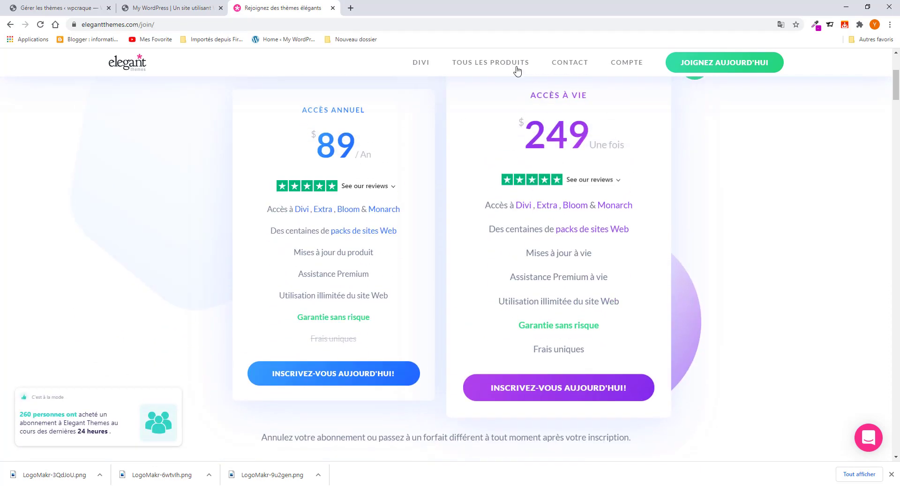
scroll(640, 231, up, 3)
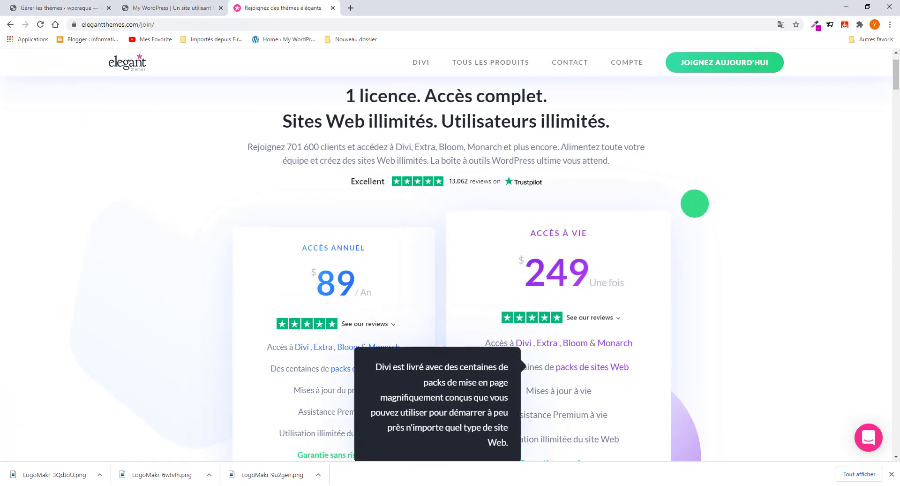
scroll(477, 400, up, 1)
scroll(477, 399, up, 1)
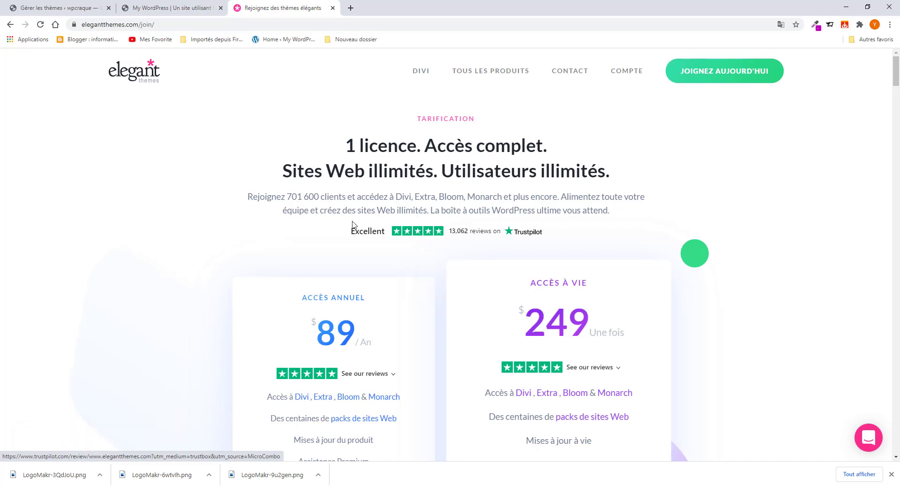
- Choose Divi.zip in the Ajouter > Téléverser un thème upload form
click(77, 11)
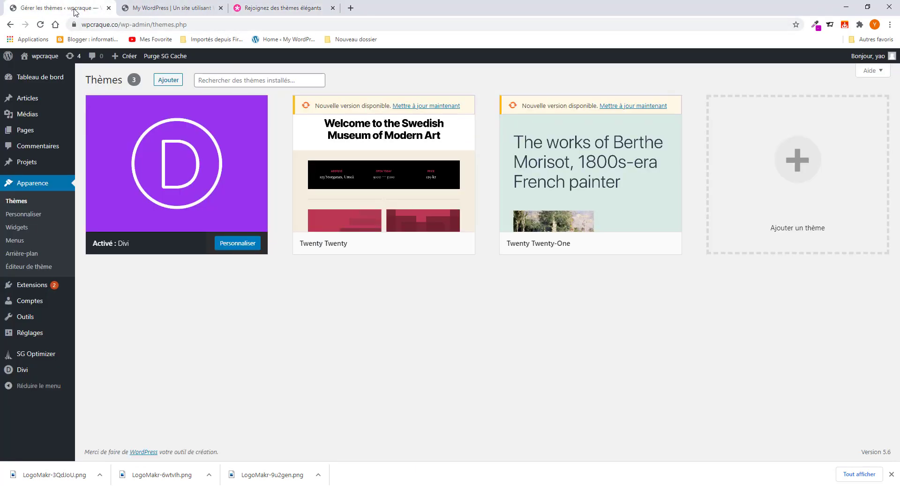
click(169, 83)
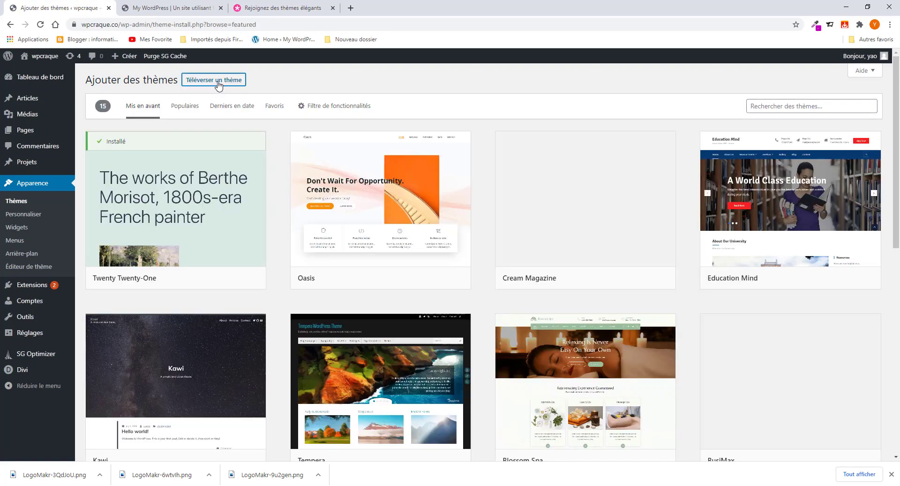
click(217, 81)
click(430, 165)
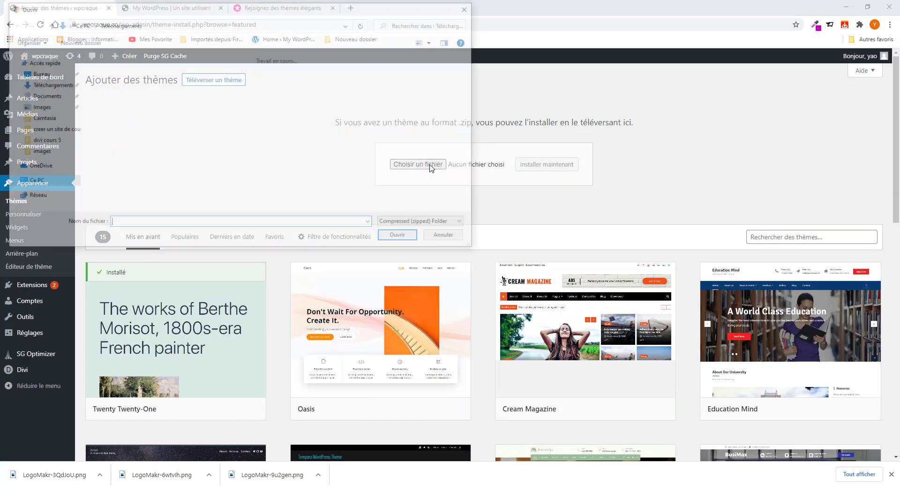
scroll(183, 166, down, 5)
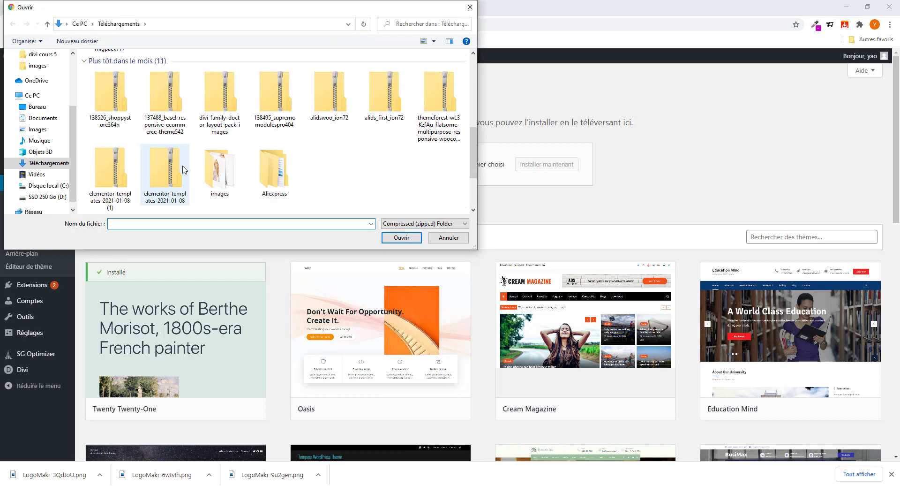
scroll(184, 169, up, 3)
click(177, 164)
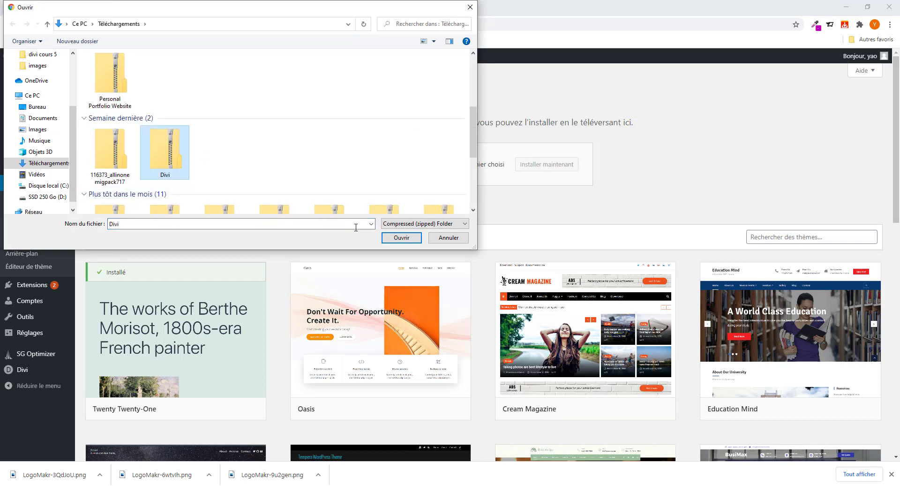
click(399, 238)
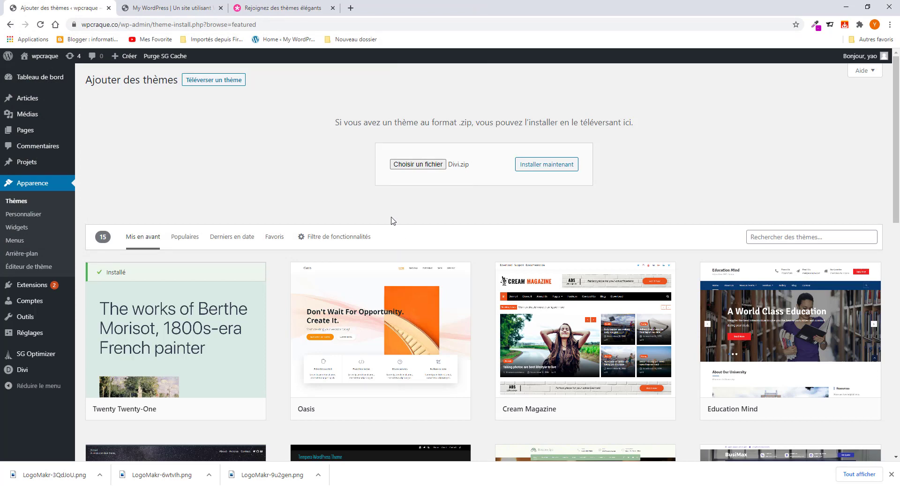
- Install the uploaded Divi theme package
click(534, 170)
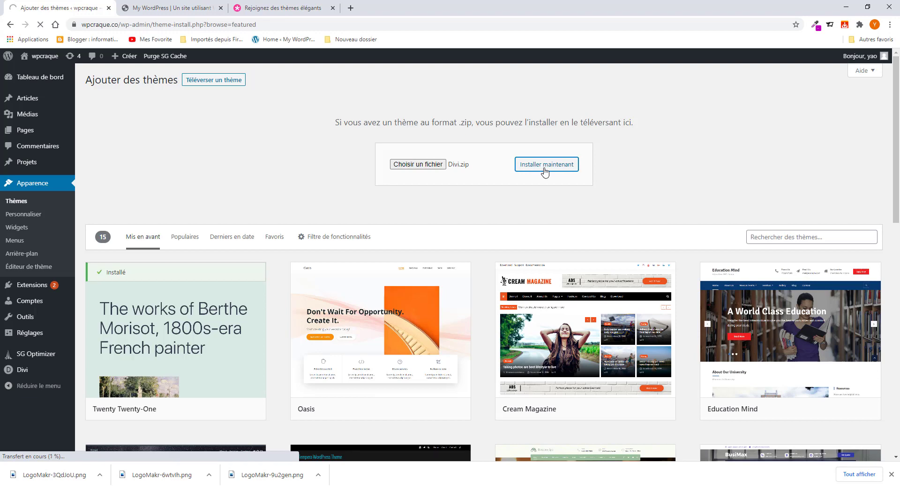
click(40, 25)
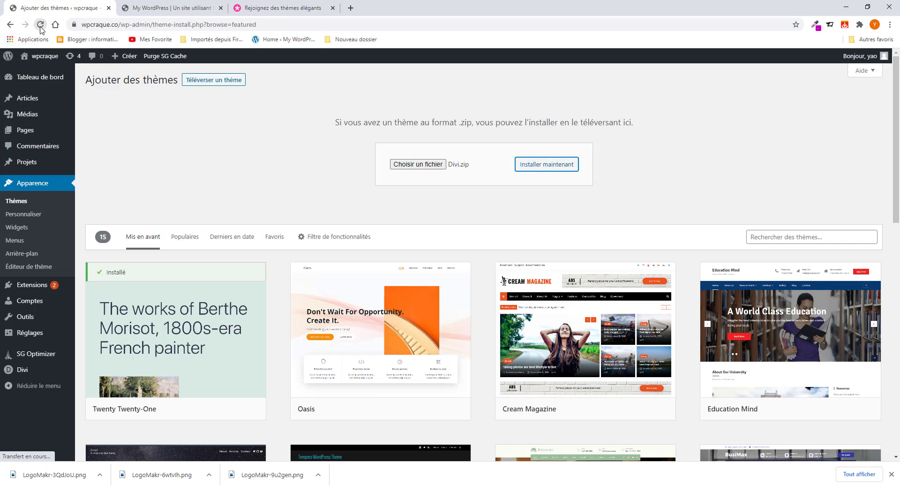
mouse_move(64, 134)
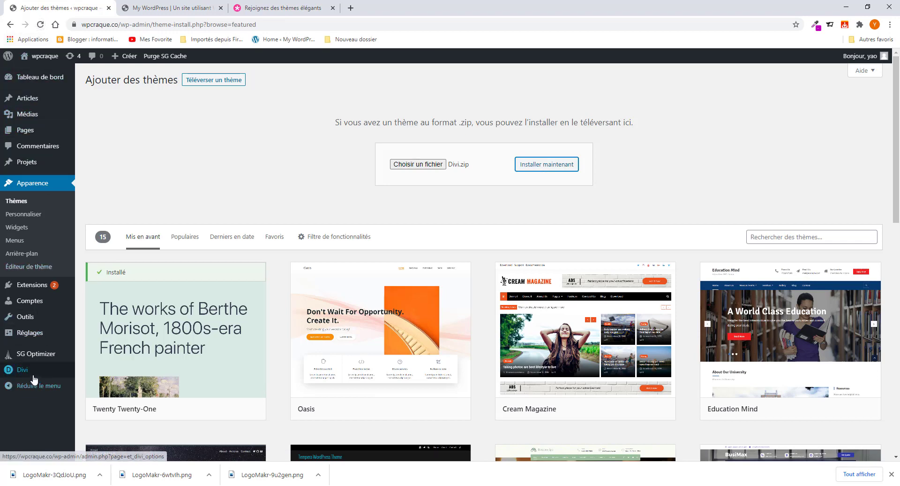
mouse_move(34, 379)
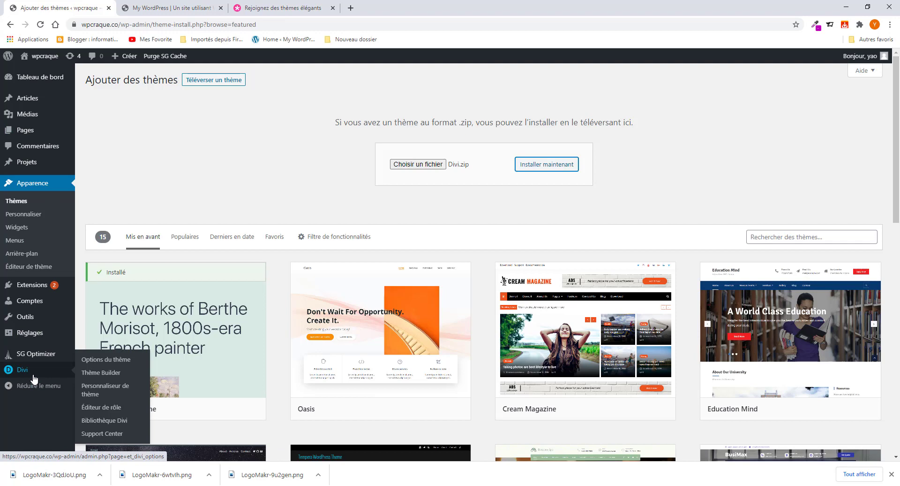
- In Divi > Options du thème > Mises à jour, select the stored username and API key
click(103, 361)
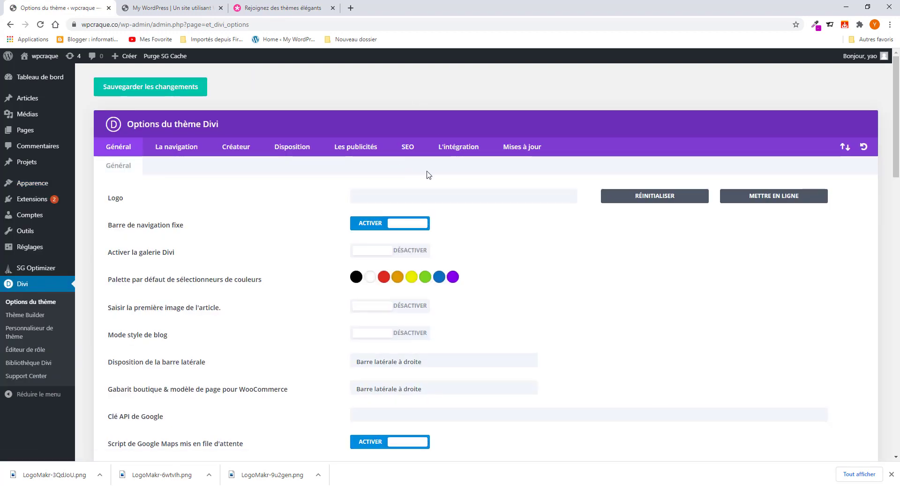
click(516, 149)
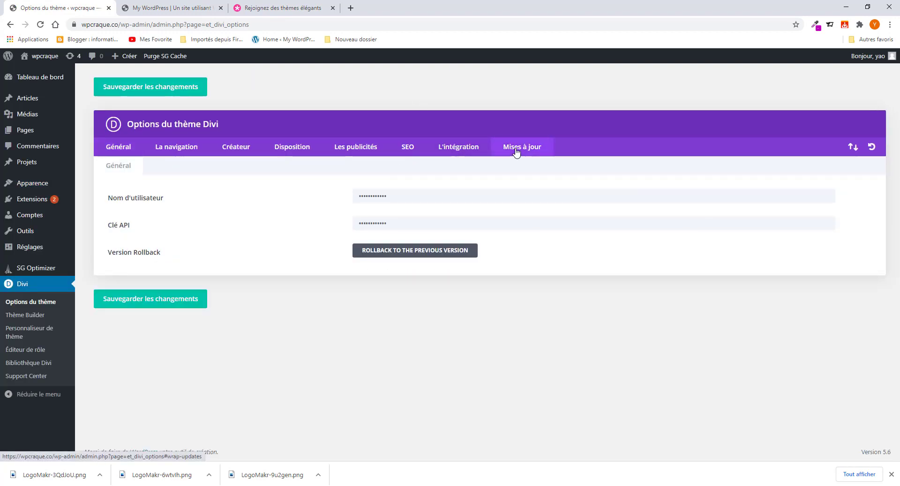
click(411, 195)
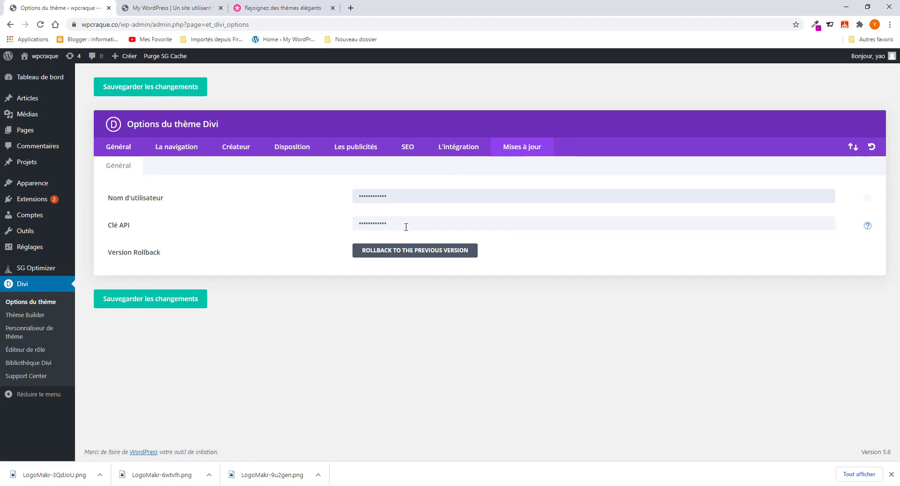
drag(383, 195, 342, 197)
click(381, 224)
drag(401, 223, 353, 226)
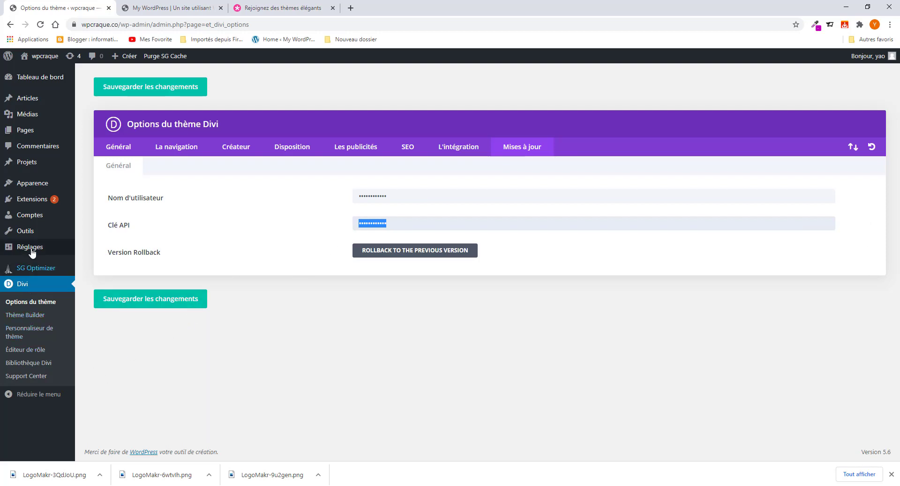
mouse_move(35, 248)
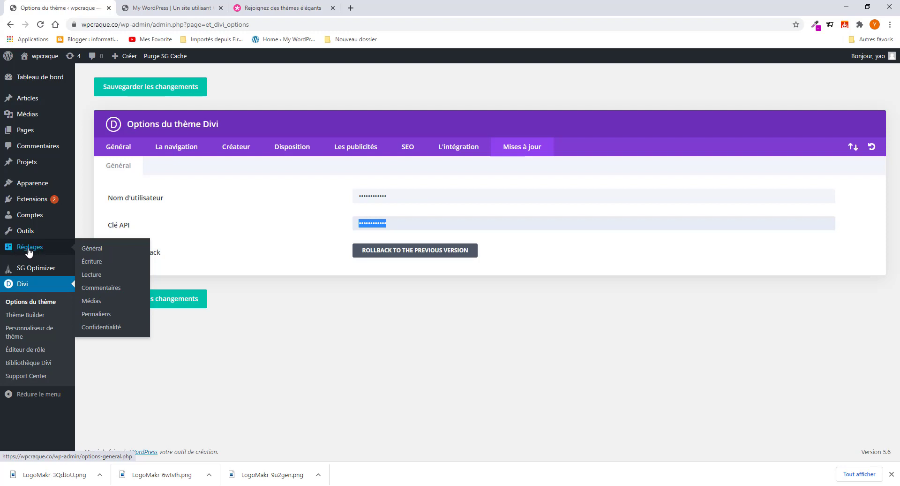
- Set permalinks to Titre de la publication (/%postname%/) and save the changes
click(96, 316)
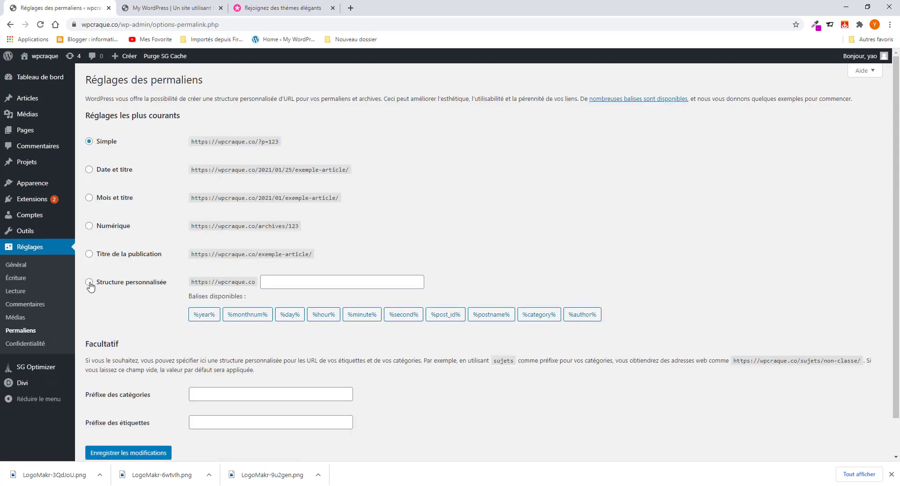
click(90, 255)
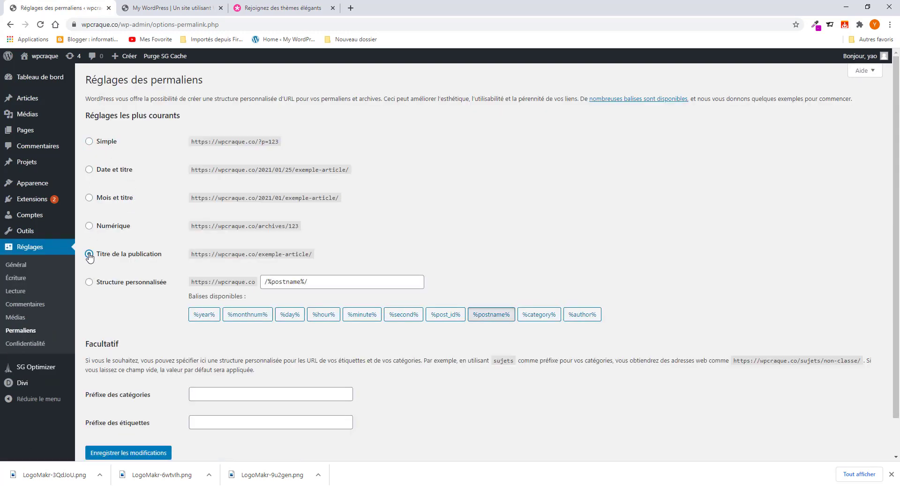
scroll(136, 390, down, 2)
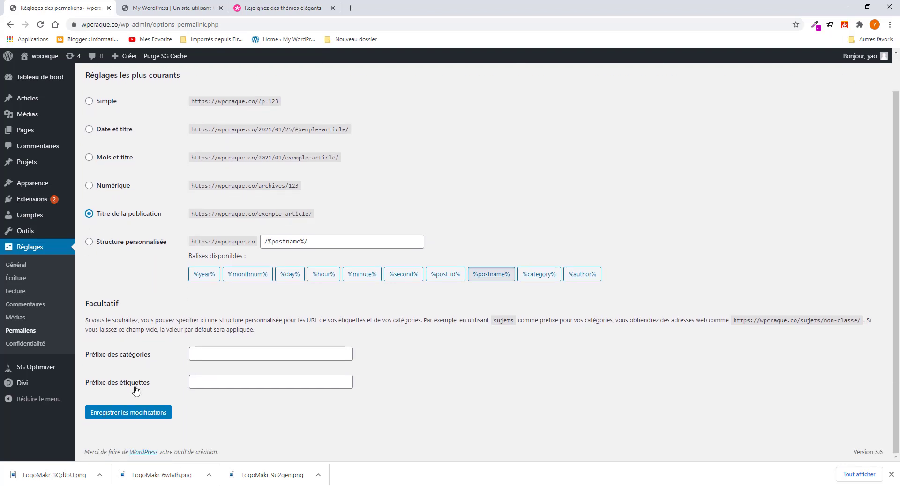
click(146, 412)
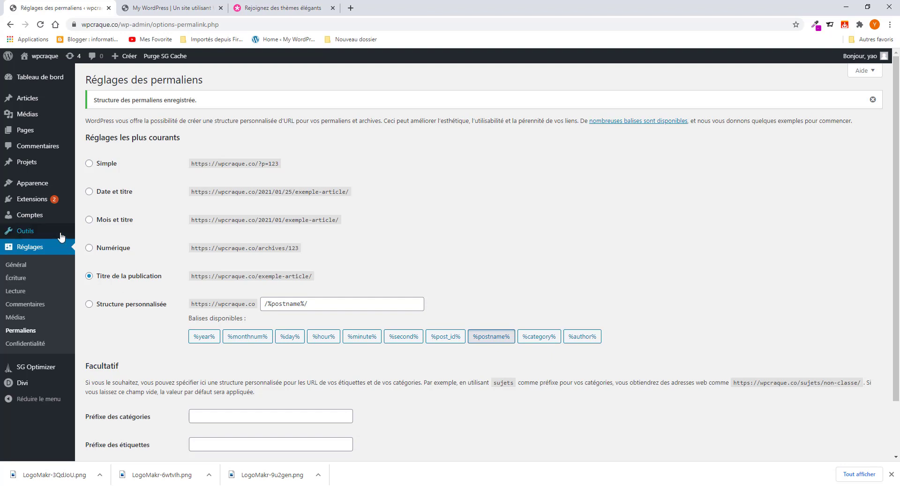
mouse_move(61, 236)
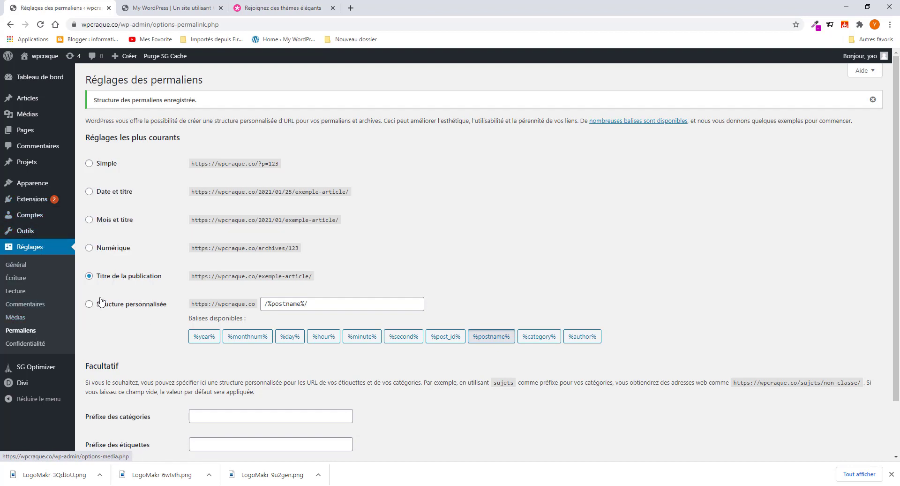
scroll(171, 278, down, 3)
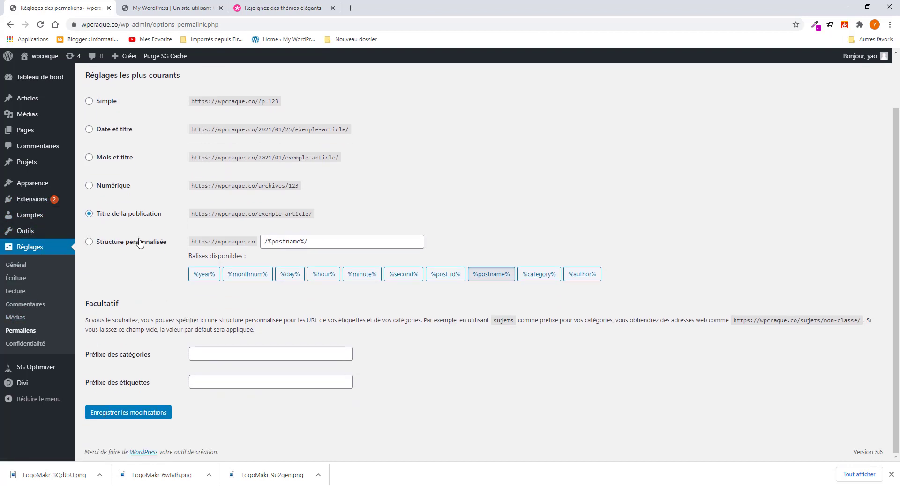
- In Réglages > Général, check the site title and tagline, then save the settings
click(20, 271)
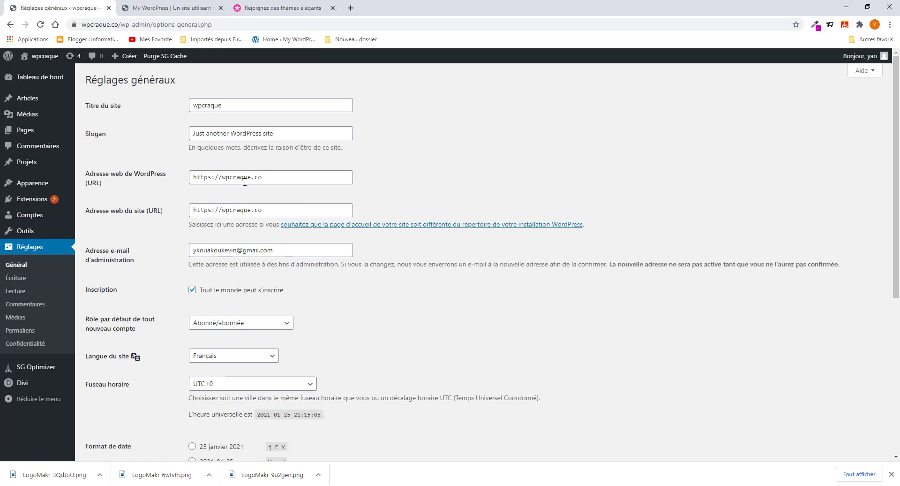
drag(288, 134, 193, 134)
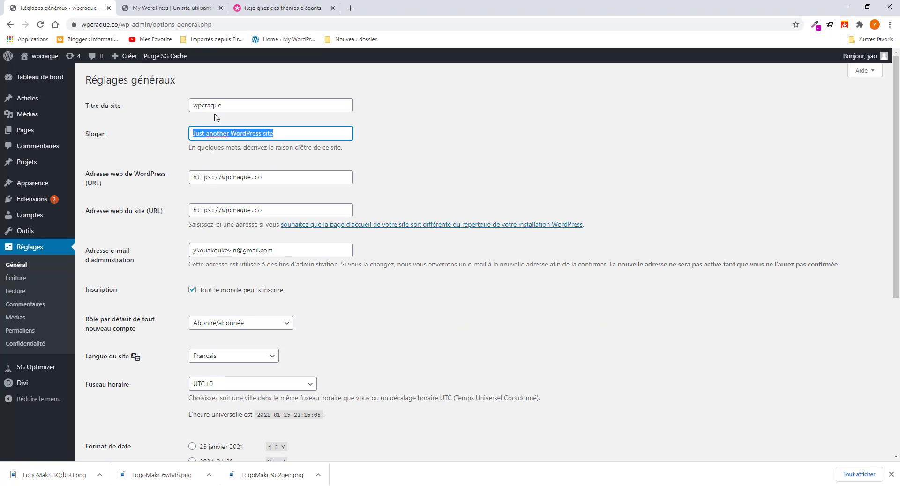
click(243, 107)
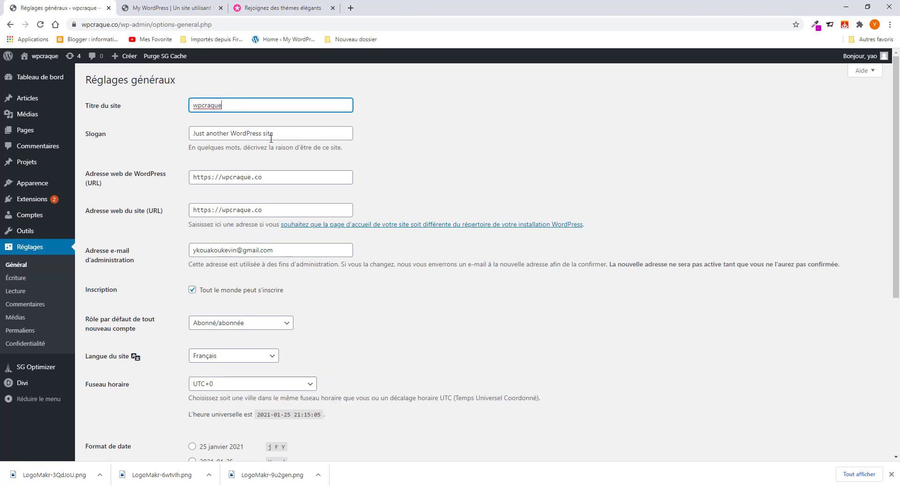
scroll(269, 234, down, 2)
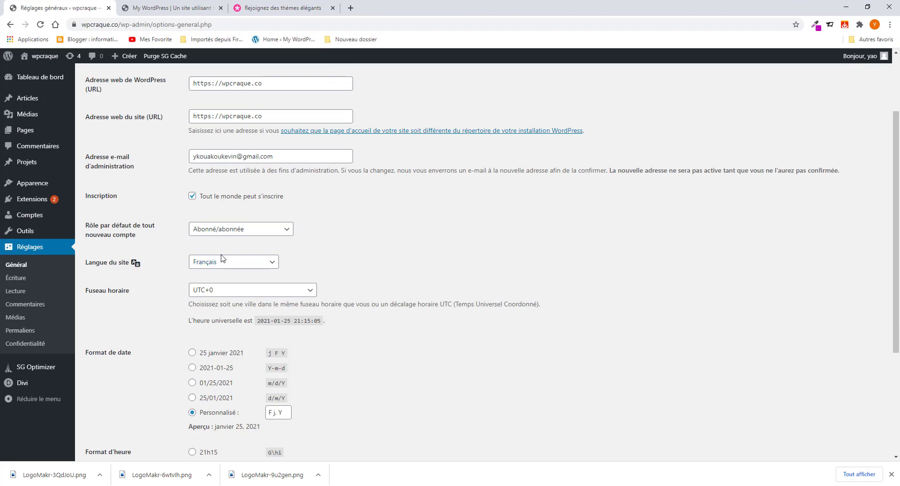
scroll(190, 300, down, 4)
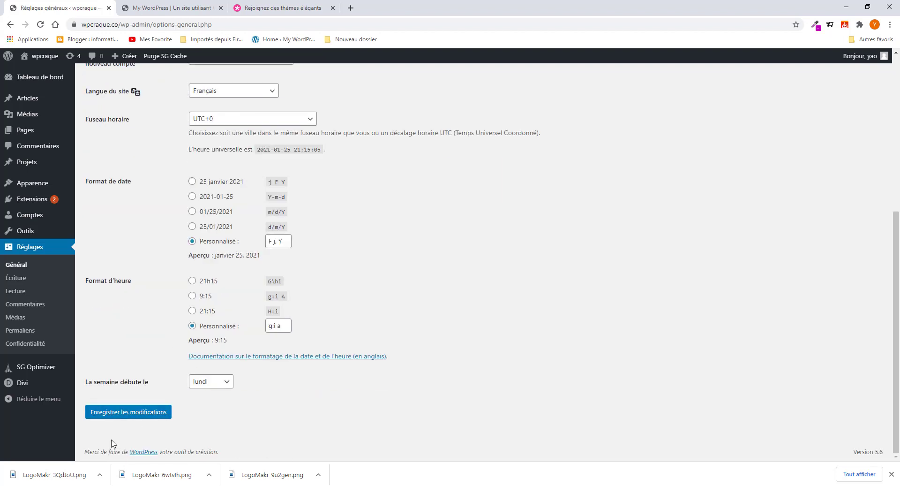
click(129, 412)
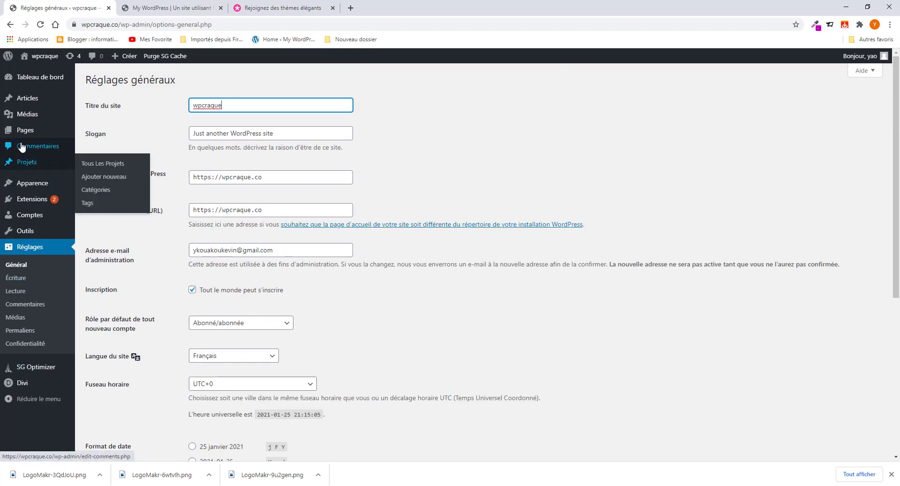
mouse_move(22, 137)
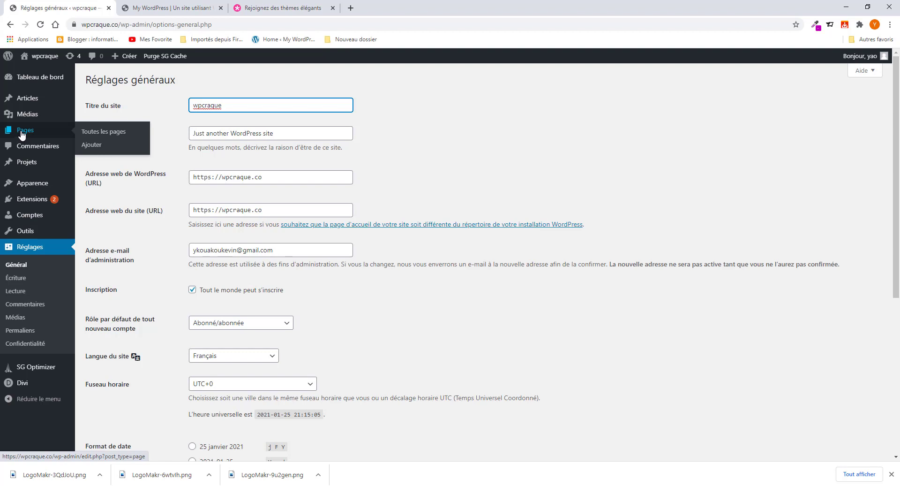
- Publish a new page titled Accueil and open its /accueil/ address in a new tab
click(96, 148)
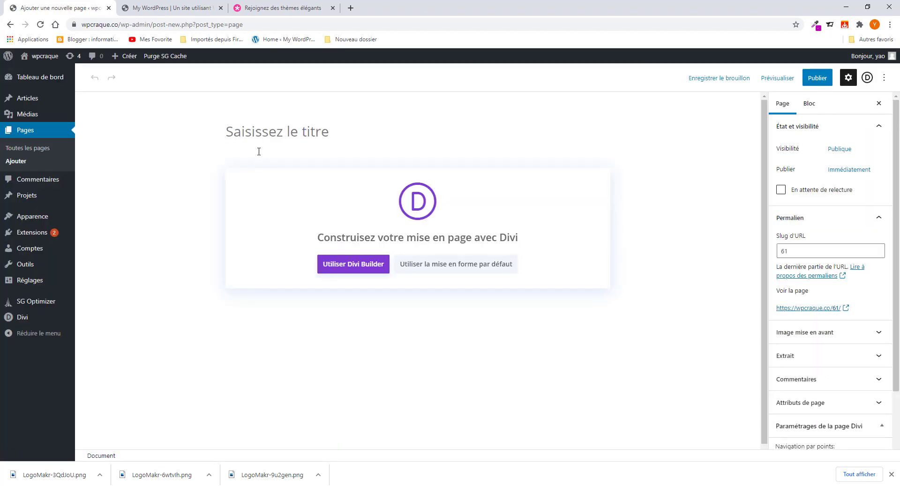
text(Accueil)
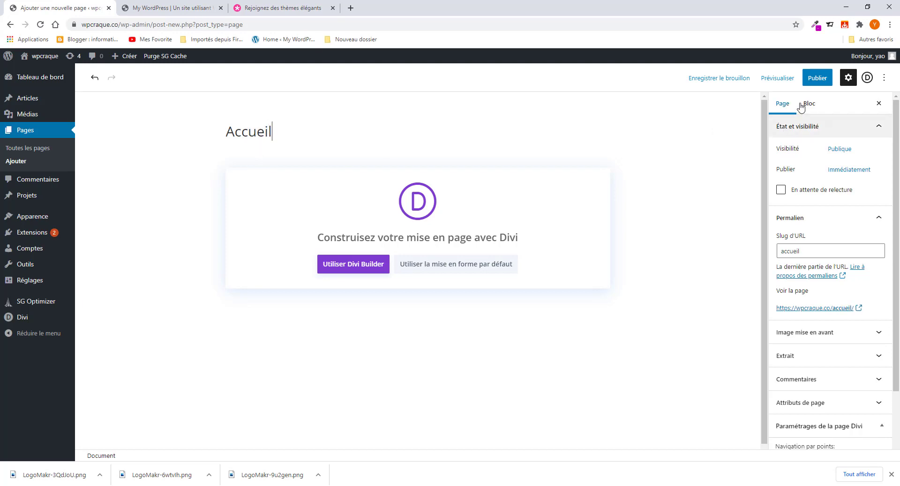
click(814, 81)
click(814, 80)
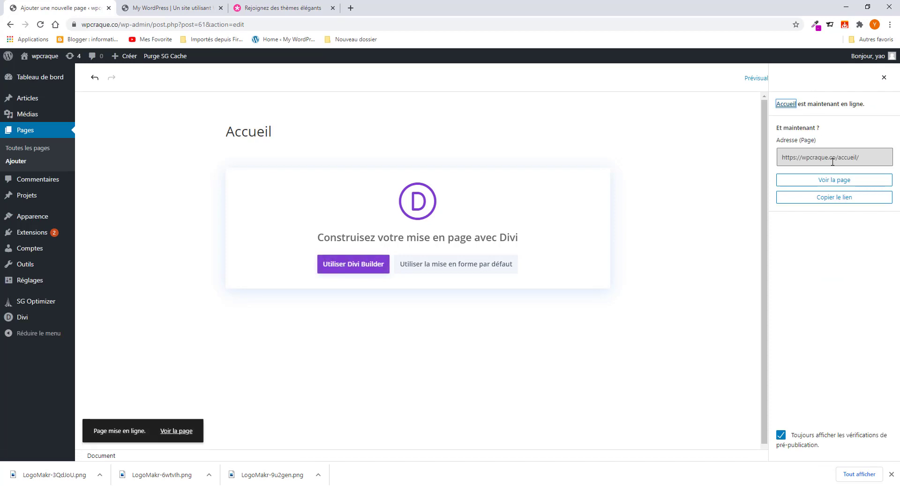
click(848, 160)
right_click(792, 161)
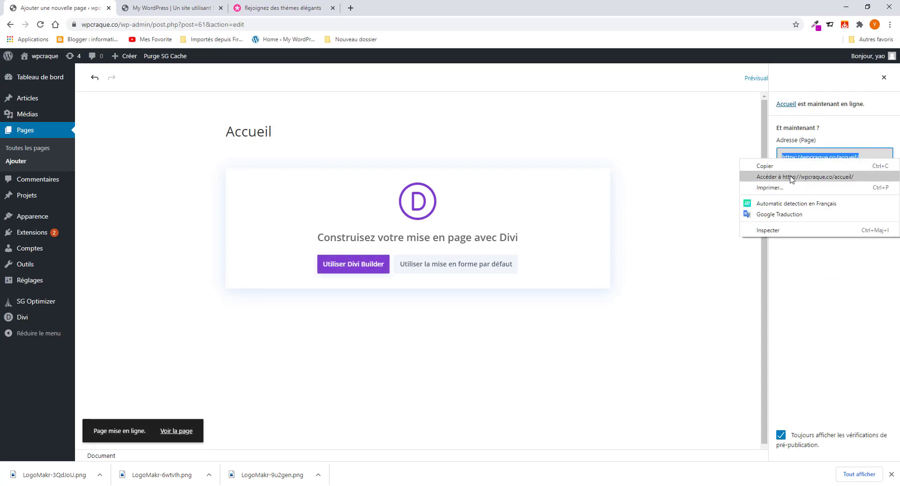
click(782, 177)
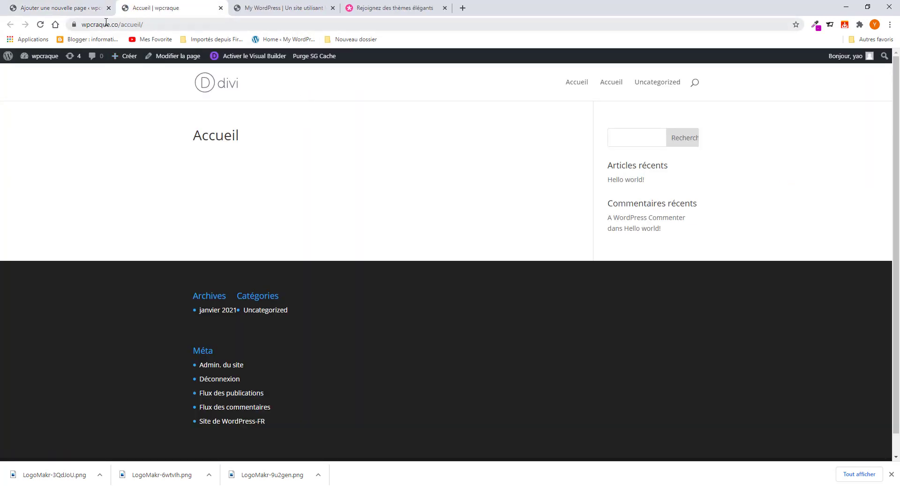
- Use the reference portfolio's dots to jump to Nos services and Nos Competences, then return to the editor
click(314, 13)
scroll(593, 202, up, 3)
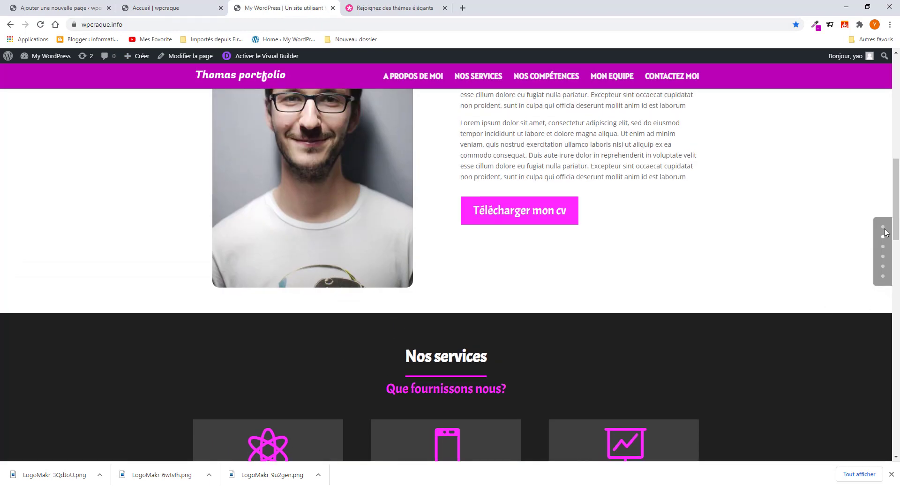
drag(888, 220, 881, 220)
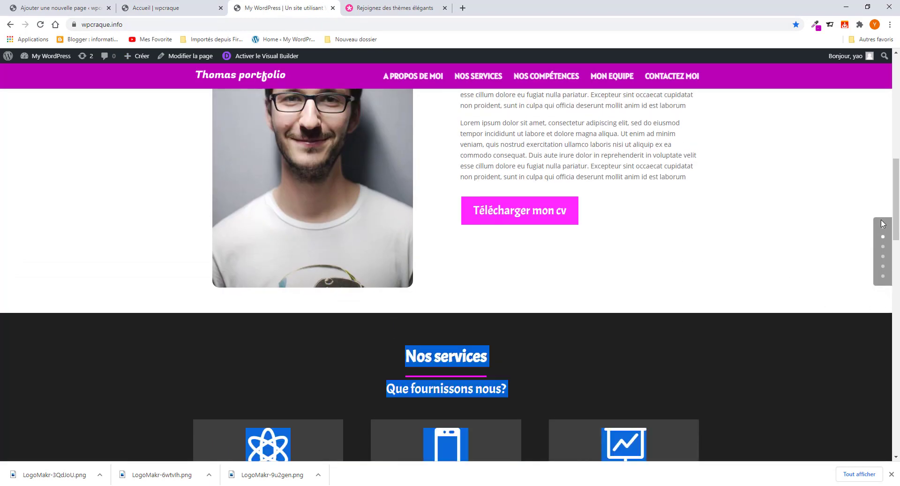
click(882, 247)
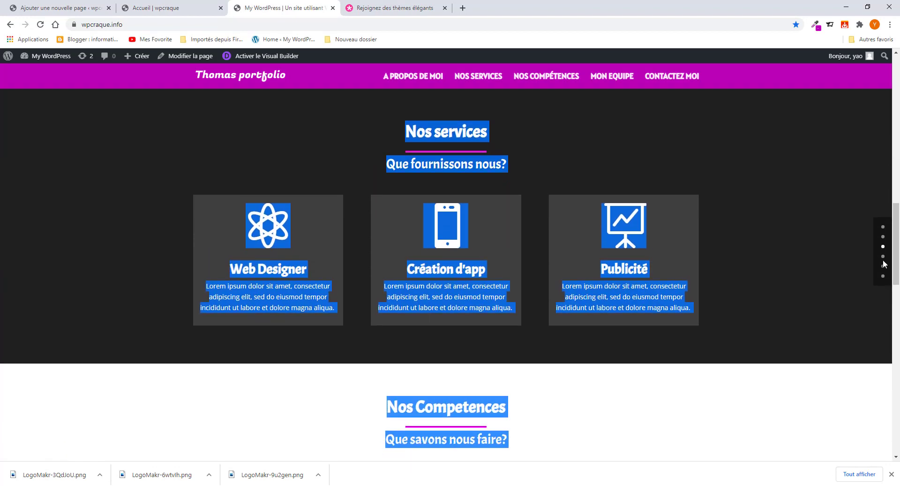
click(883, 257)
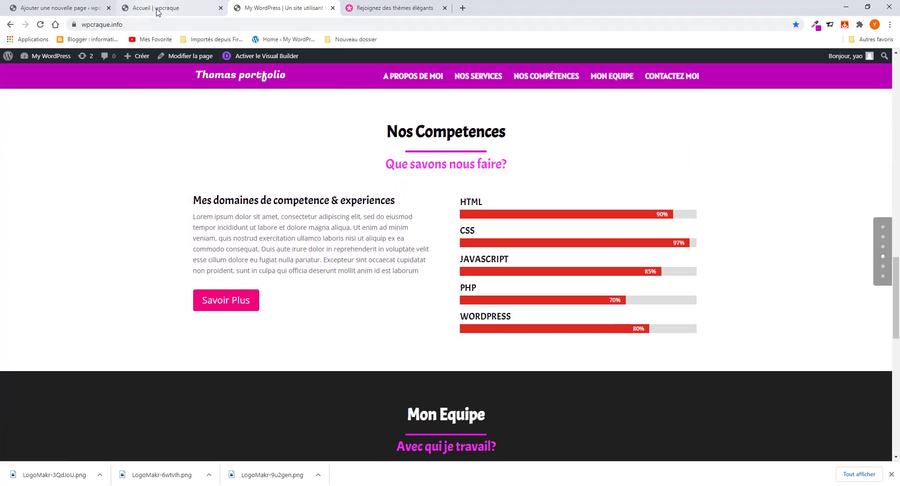
click(157, 10)
click(75, 10)
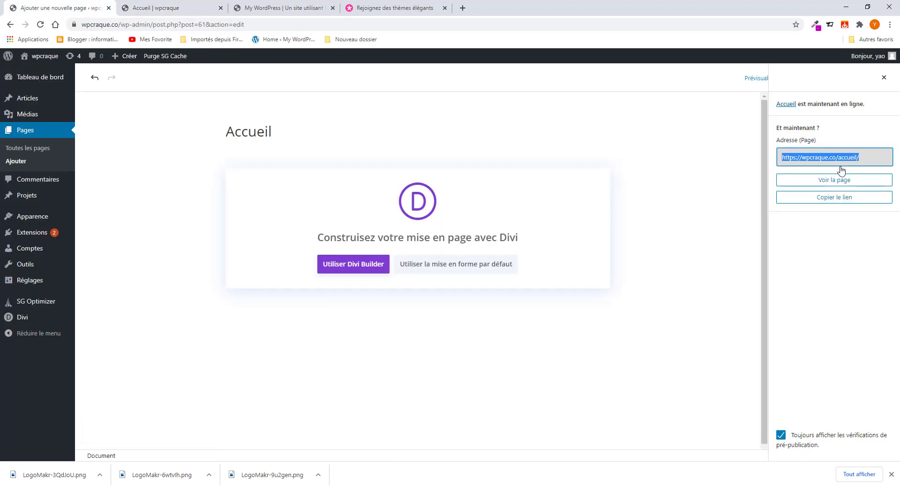
- Set Navigation par points to On in the Divi page settings and update the Accueil page
click(884, 77)
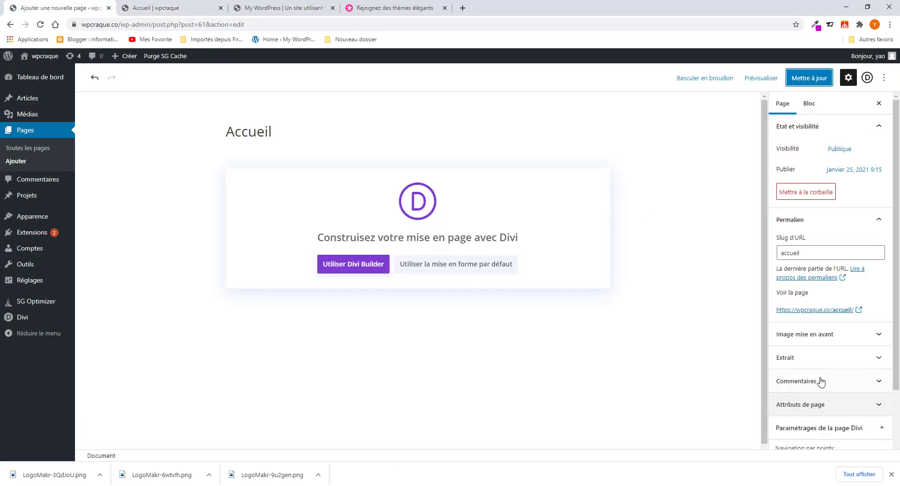
scroll(820, 382, down, 2)
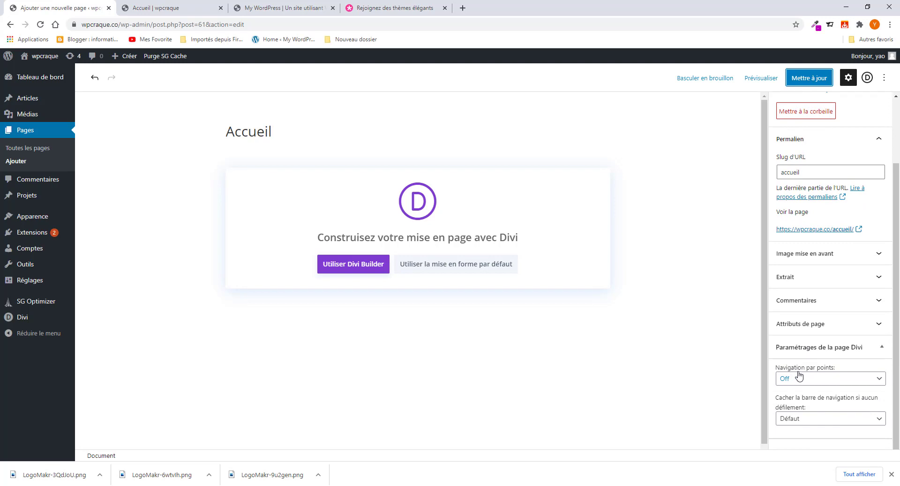
click(816, 379)
click(811, 399)
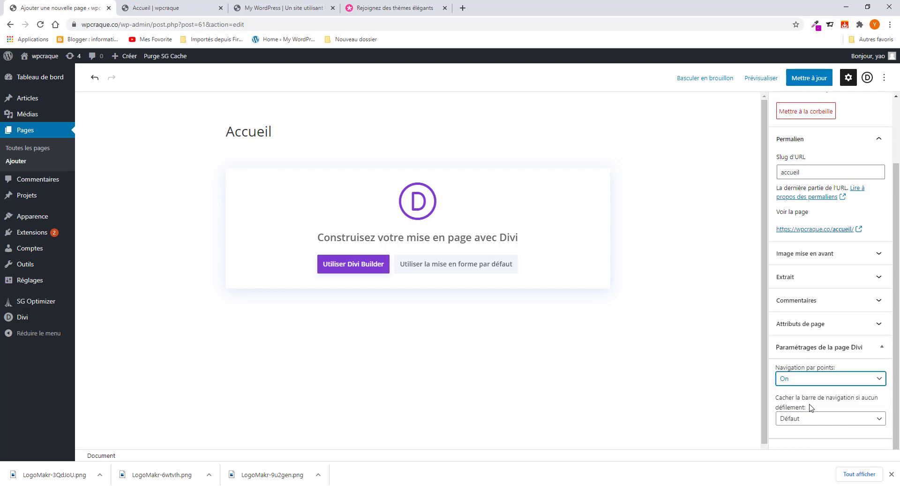
click(807, 81)
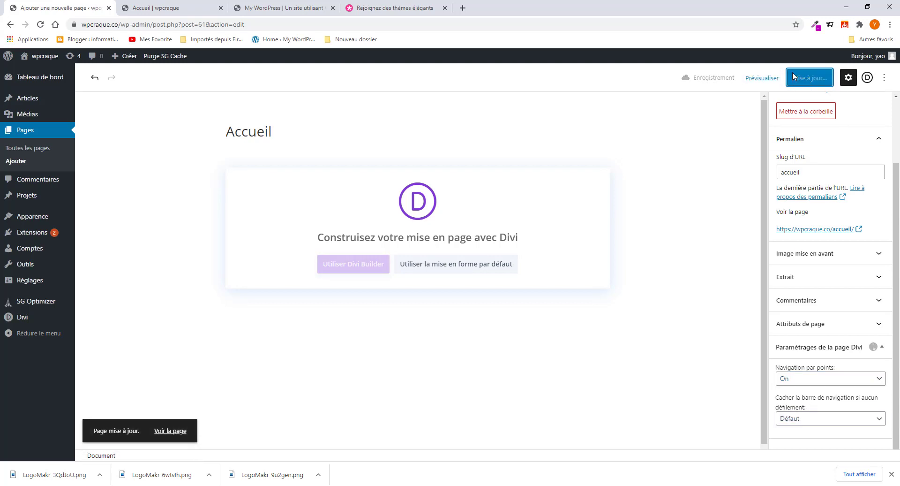
- Reload the live Accueil page to check the changes
click(169, 8)
click(41, 25)
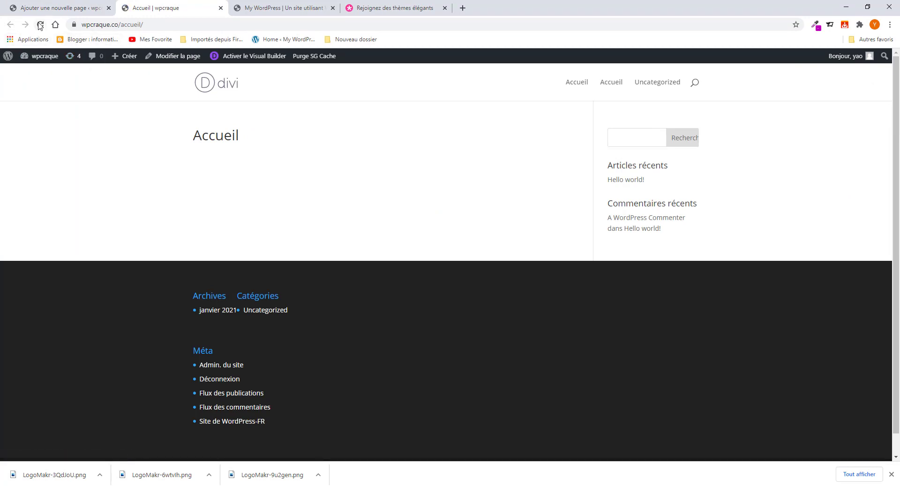
click(40, 24)
click(87, 8)
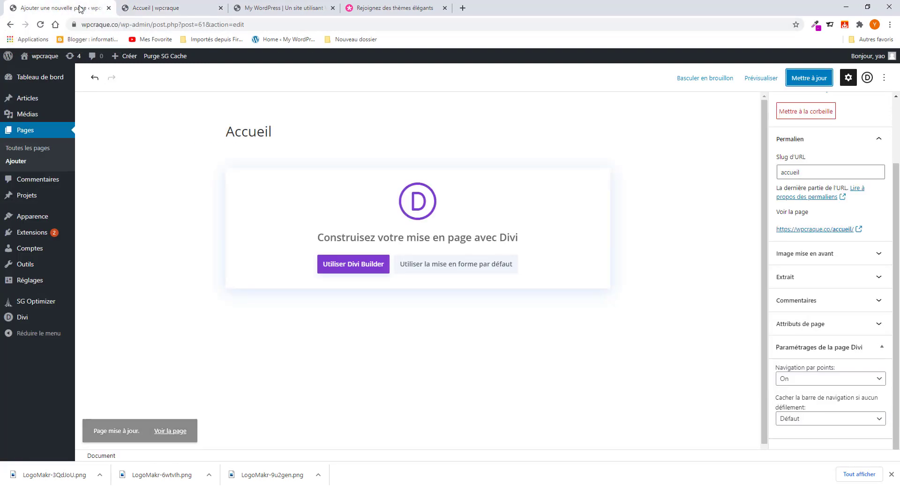
click(168, 11)
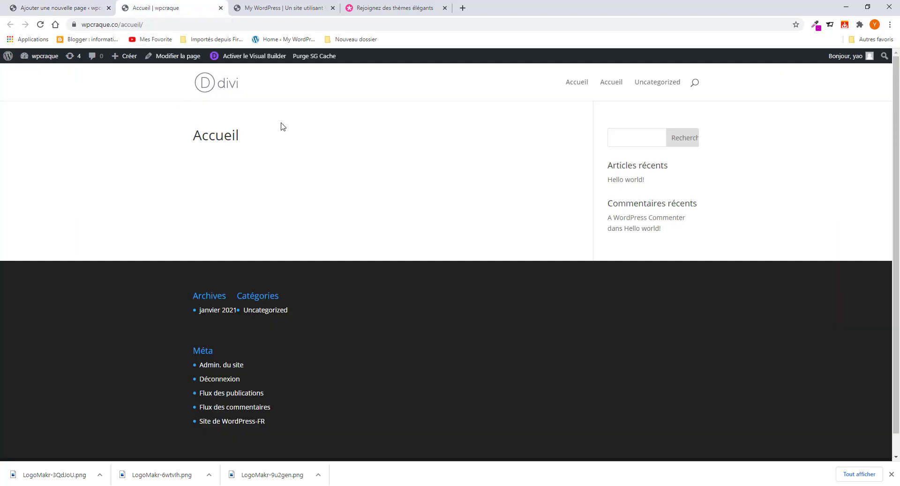
- Open the Accueil page in the Divi Visual Builder and start building from scratch
click(253, 61)
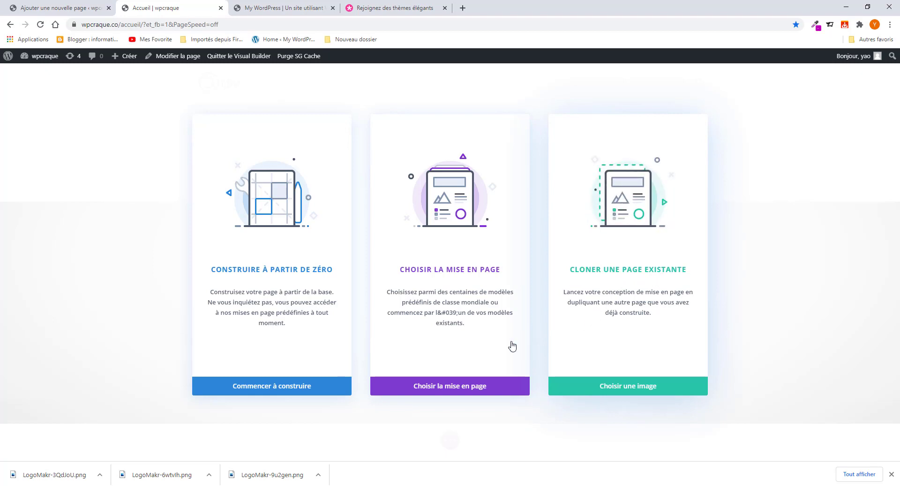
click(302, 391)
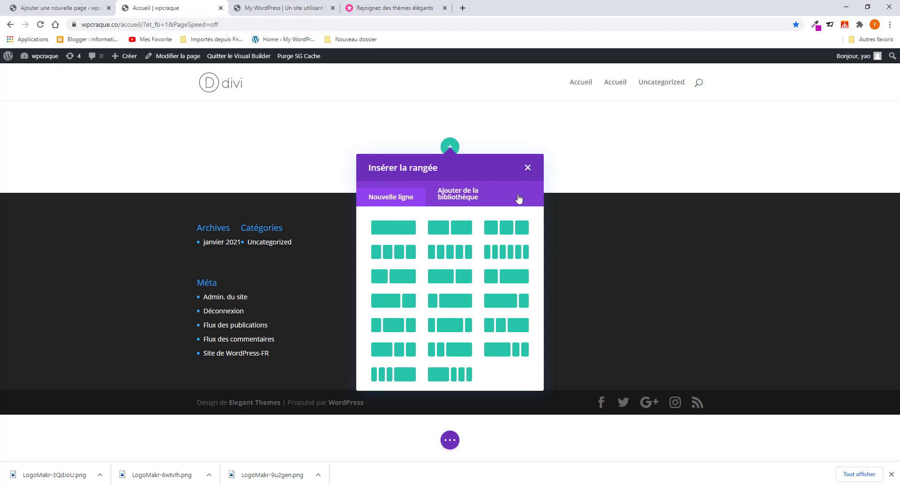
click(527, 168)
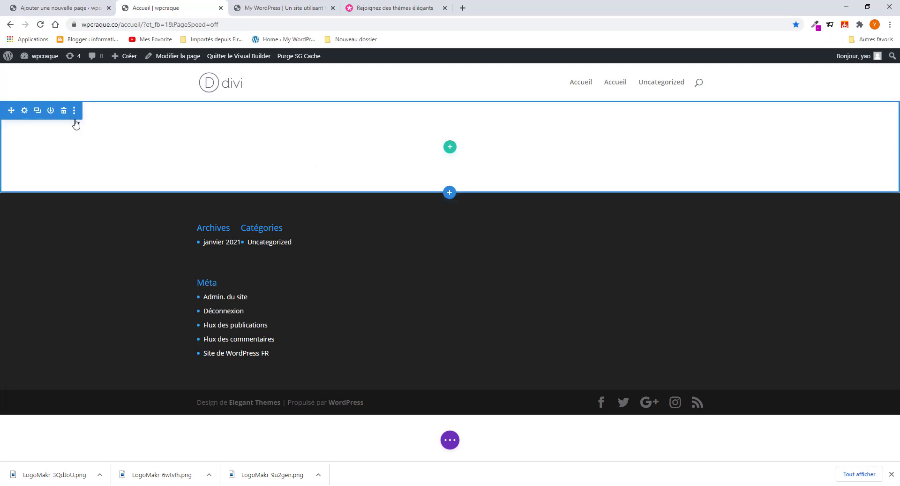
- Add a Plein écran (fullwidth) section and delete the original empty standard section
click(448, 193)
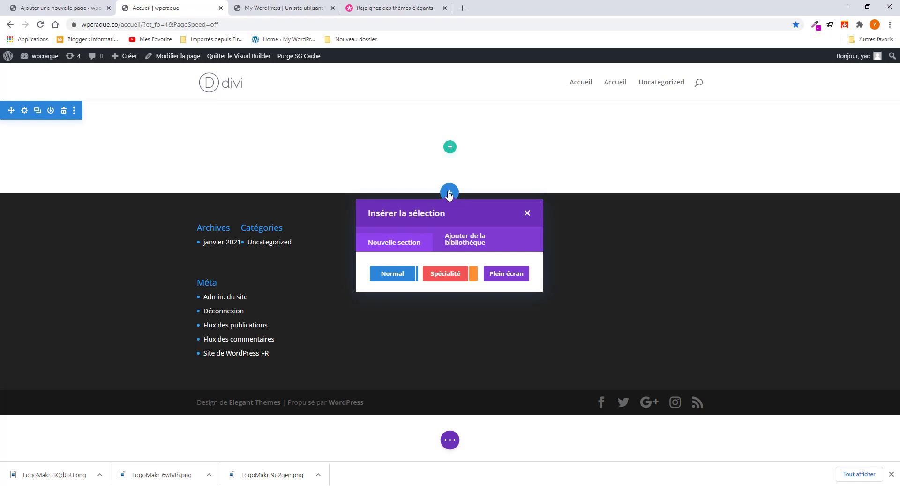
click(503, 277)
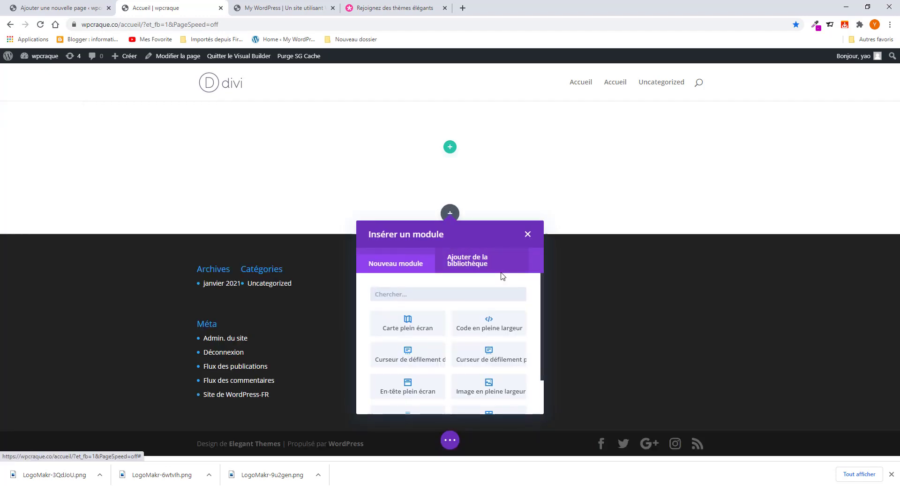
click(528, 234)
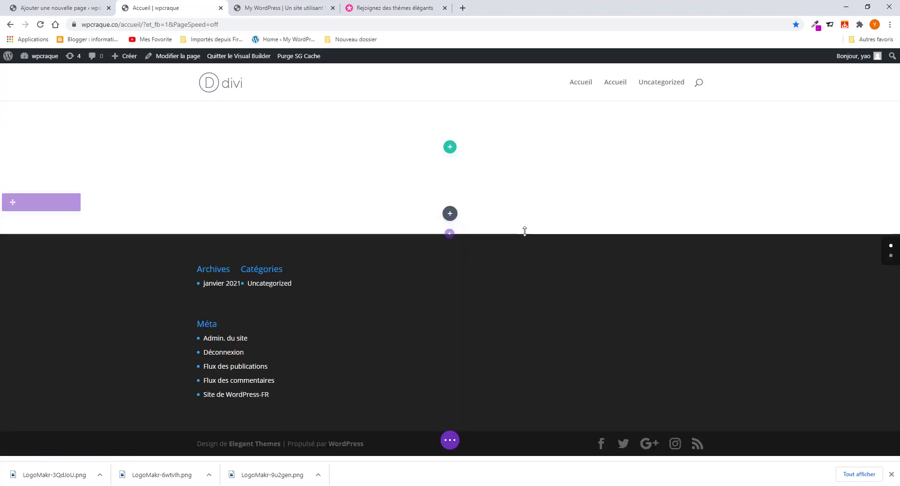
mouse_move(71, 150)
click(63, 110)
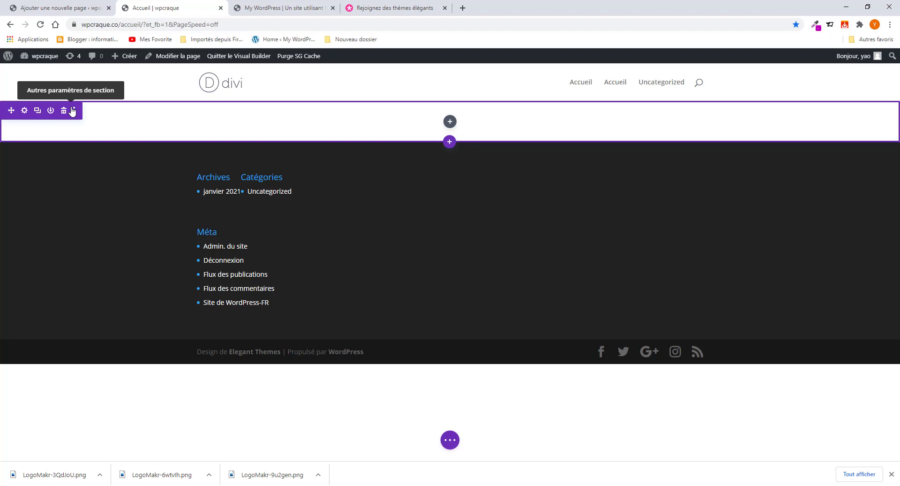
- In the fullwidth section's Fond settings, choose a background image and open the media library
click(24, 111)
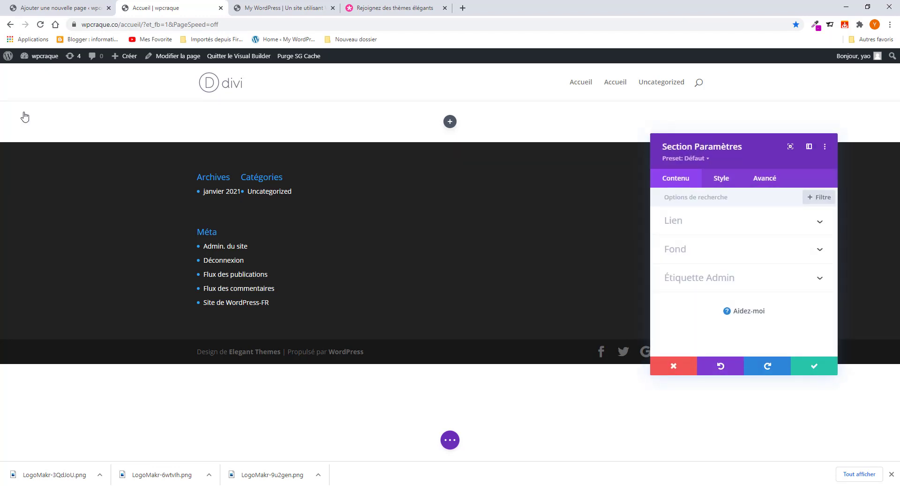
click(749, 257)
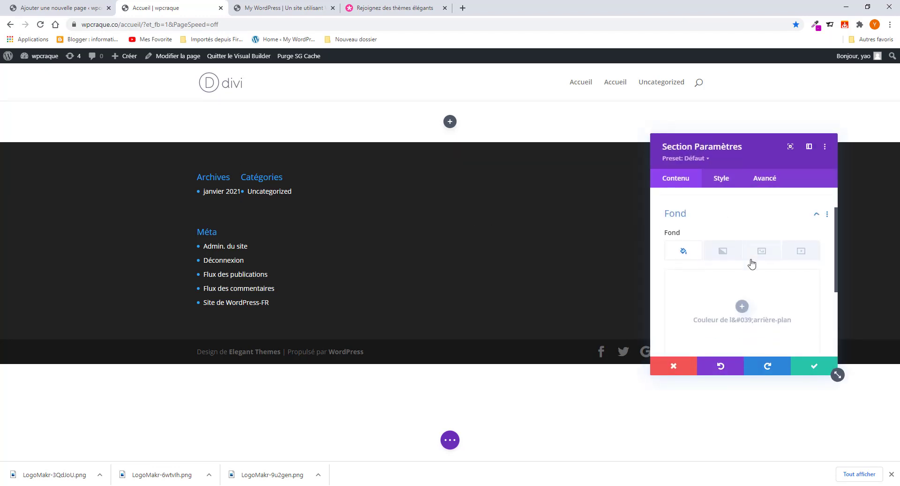
click(798, 243)
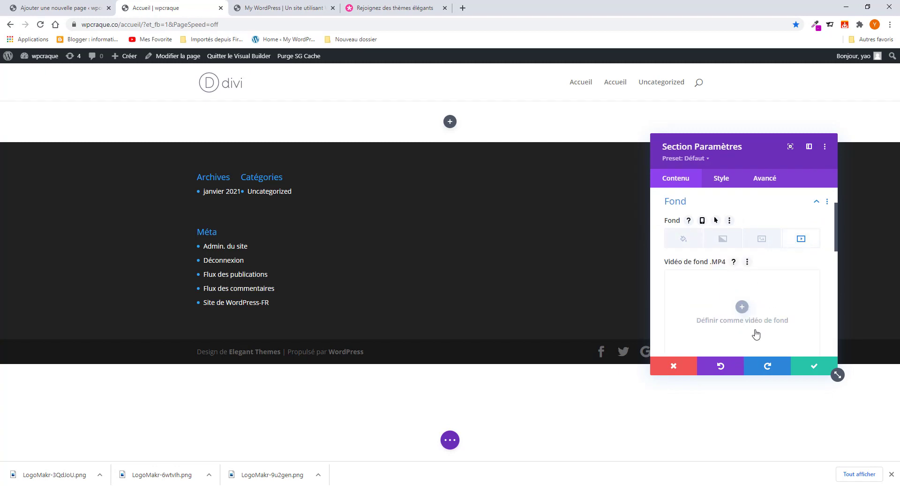
scroll(753, 332, down, 3)
scroll(757, 297, up, 3)
click(763, 239)
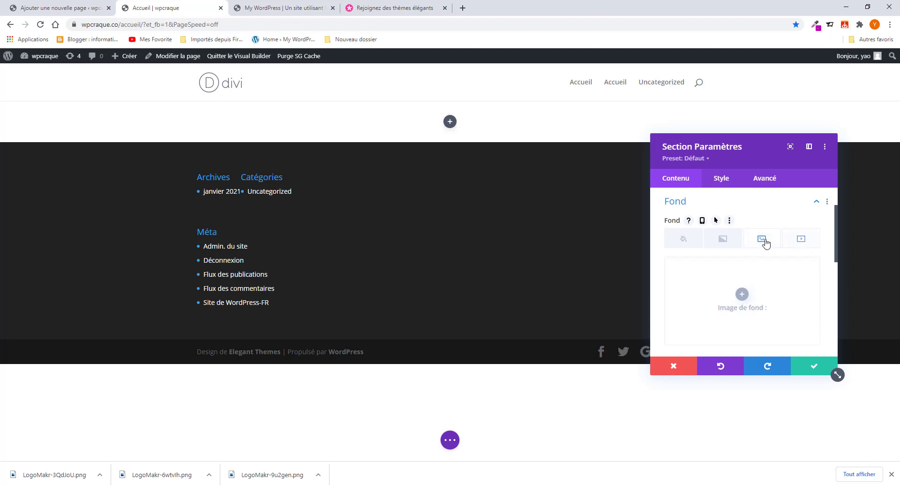
click(742, 294)
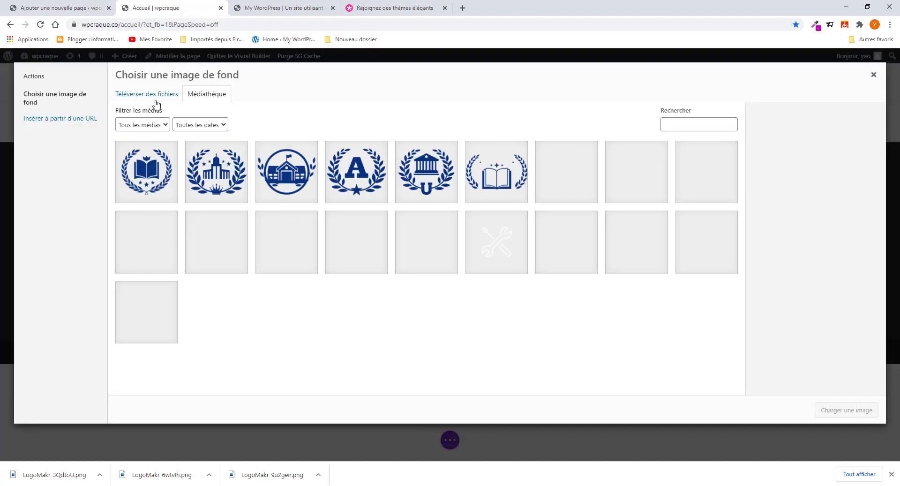
- Upload all nine images from Bureau/images and use banner.jpg as the section background
click(155, 95)
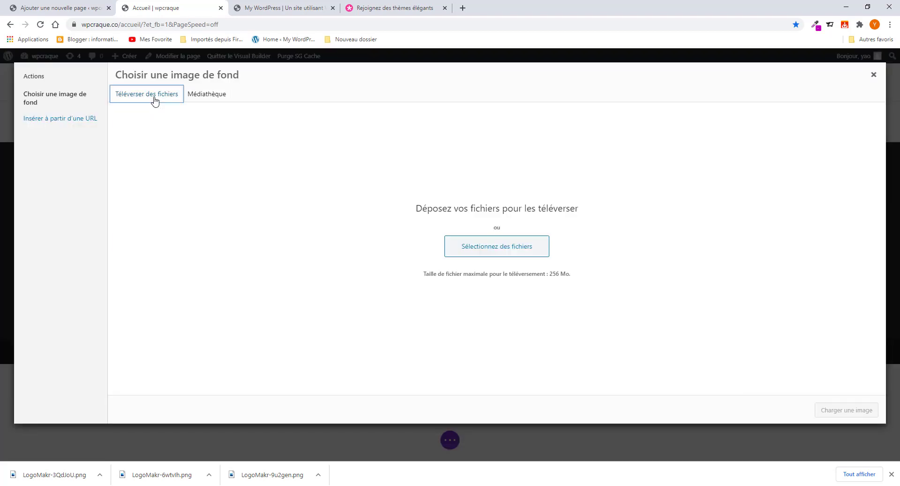
click(492, 253)
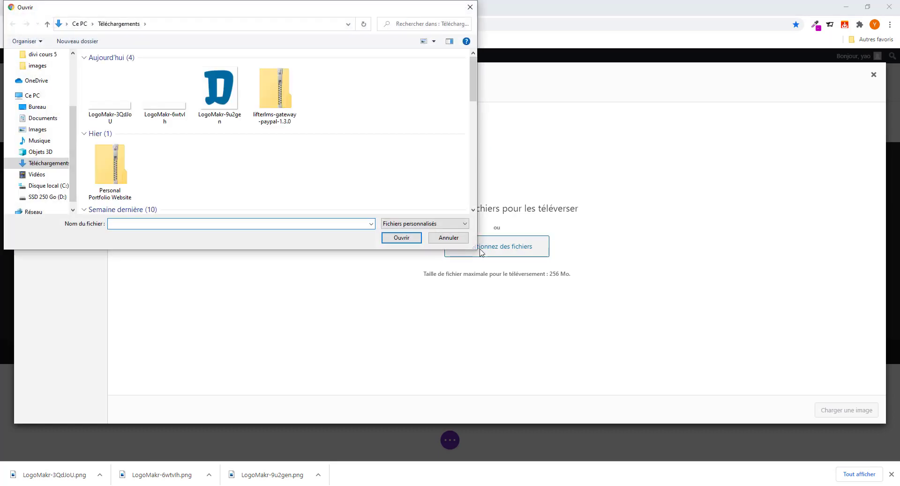
click(34, 107)
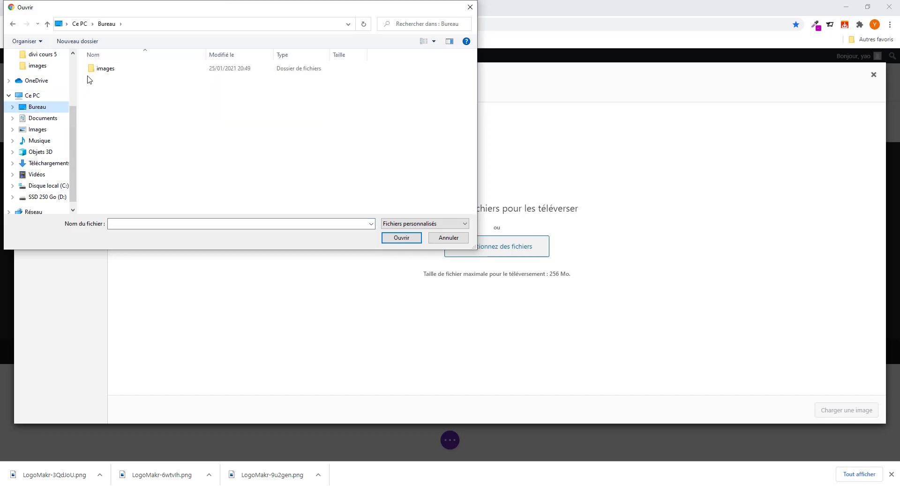
click(105, 69)
double_click(105, 68)
click(159, 84)
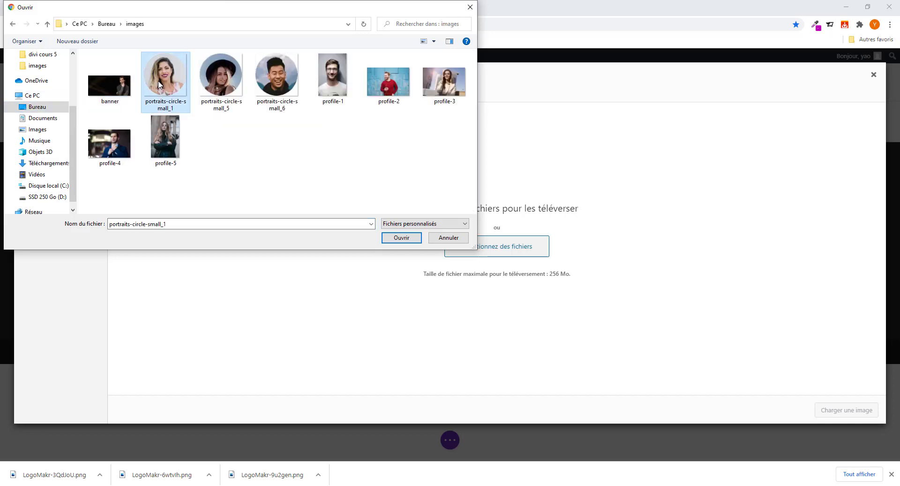
key(ctrl+a)
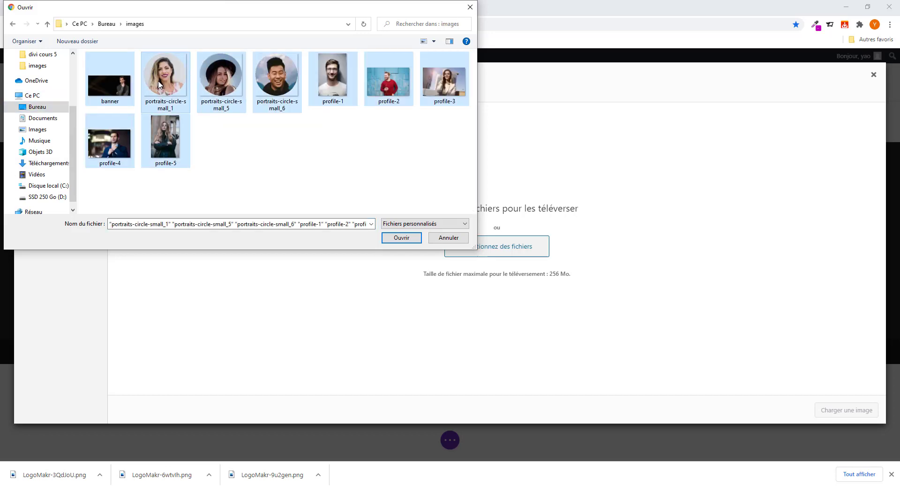
click(401, 237)
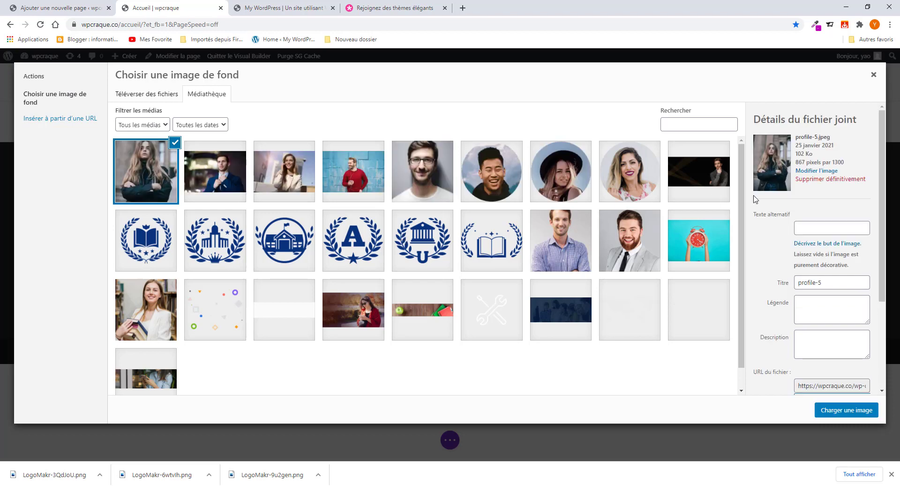
click(711, 185)
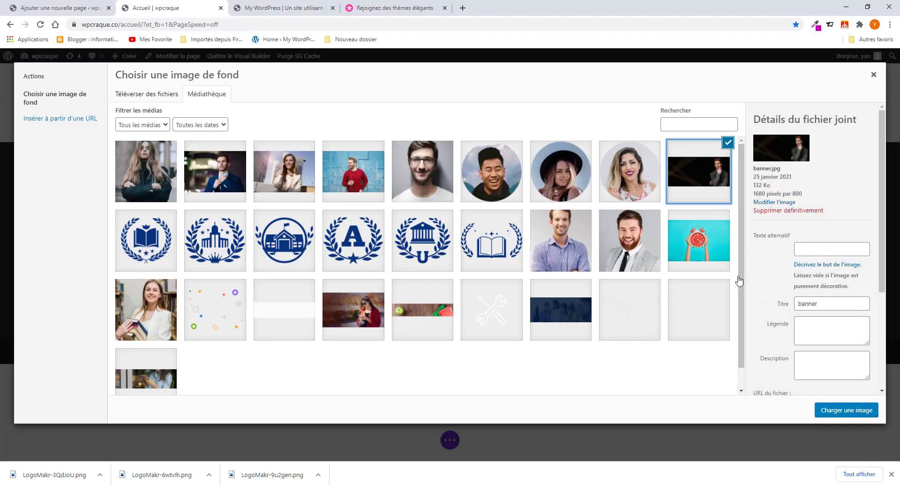
click(854, 414)
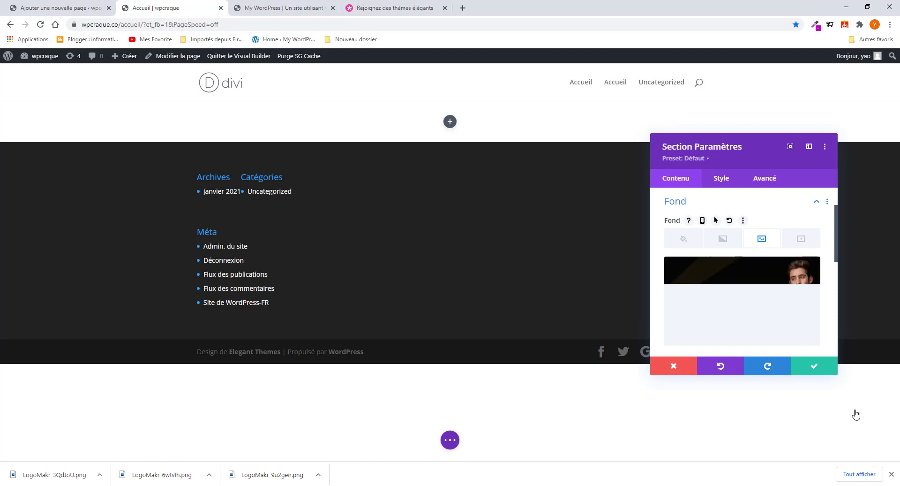
- Save the section's banner background and close the Elegant Themes and Accueil editor tabs
click(821, 368)
click(382, 8)
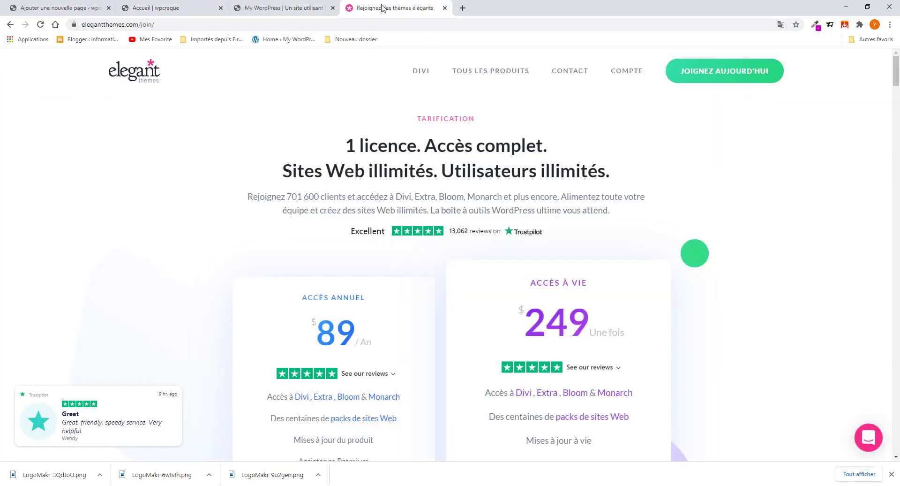
click(445, 8)
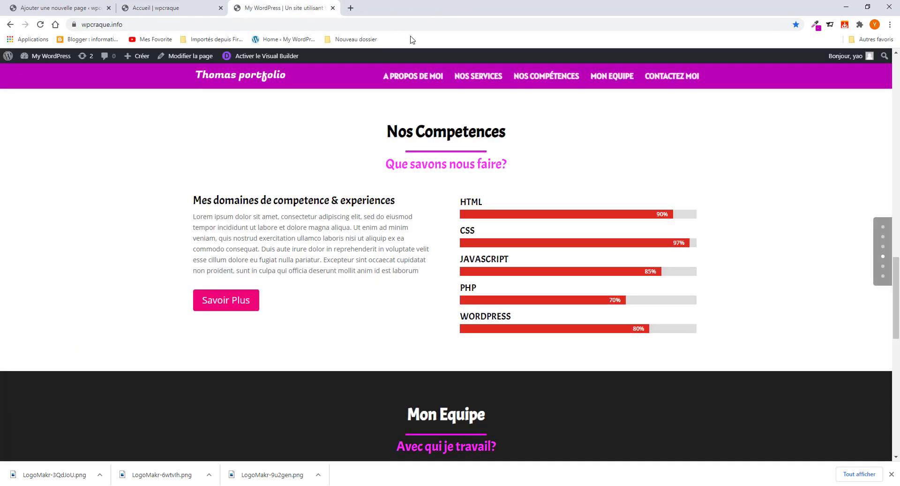
click(209, 8)
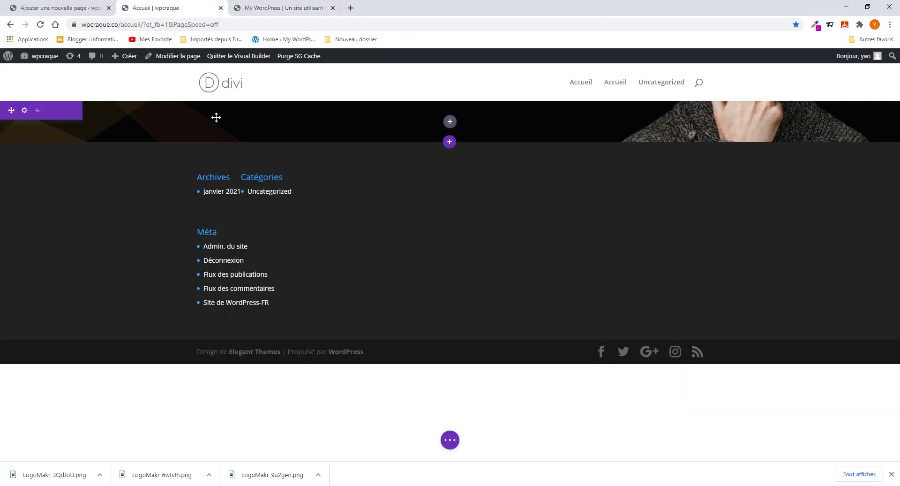
click(68, 8)
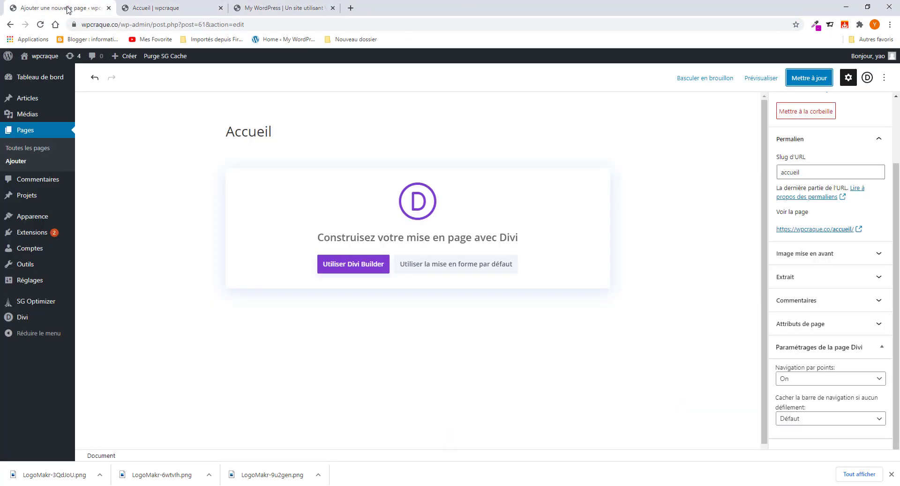
click(108, 8)
- Review the reference portfolio's top hero section, then bring up the section's fullwidth module chooser
click(168, 14)
scroll(858, 217, up, 6)
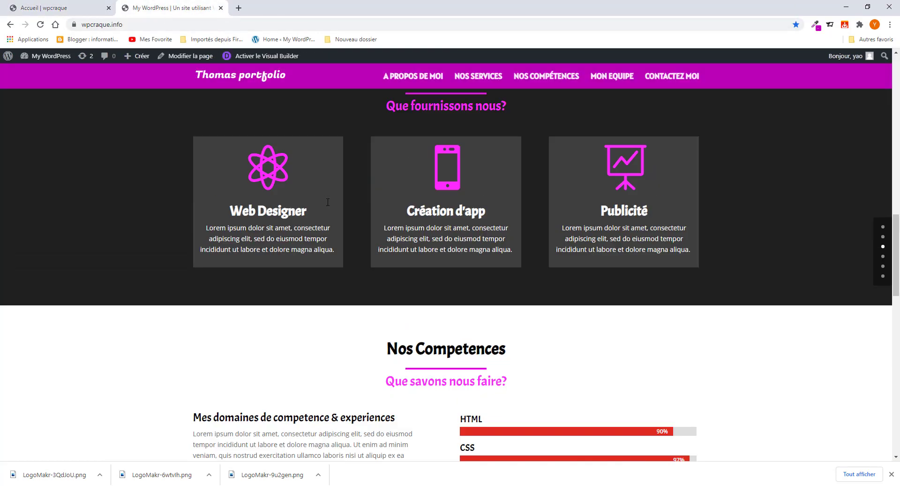
click(883, 227)
click(884, 227)
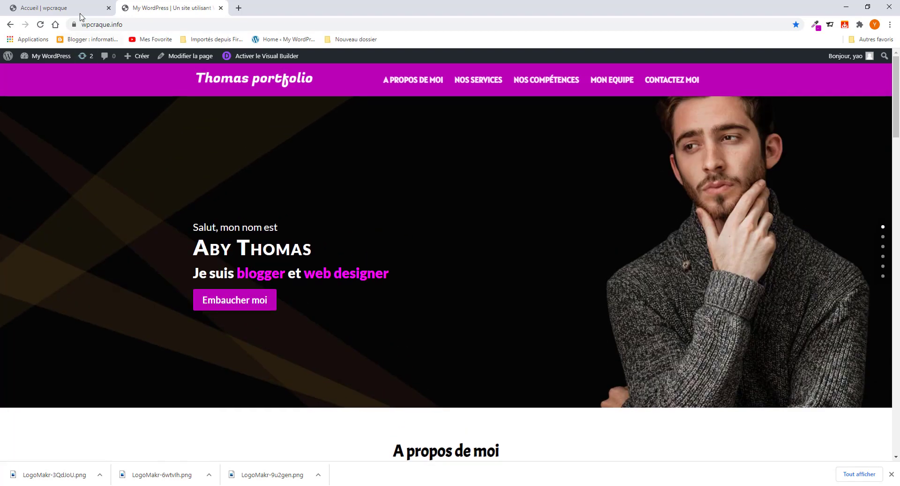
click(67, 5)
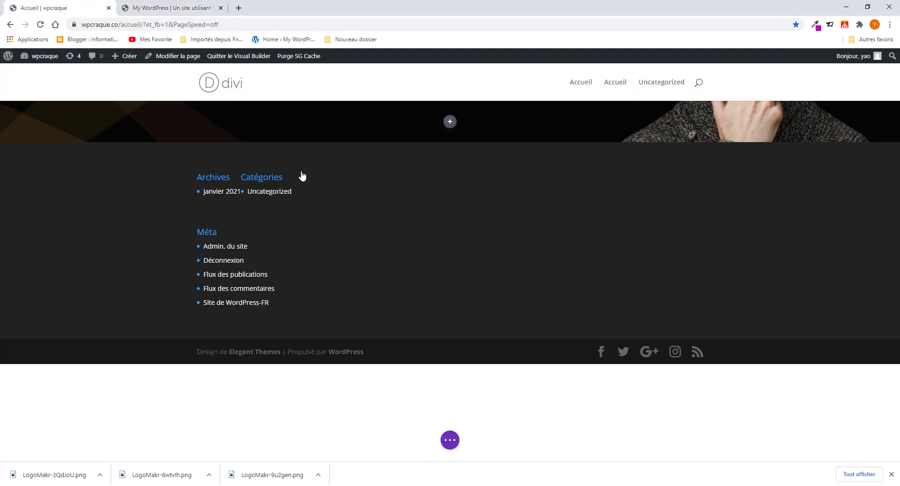
click(450, 122)
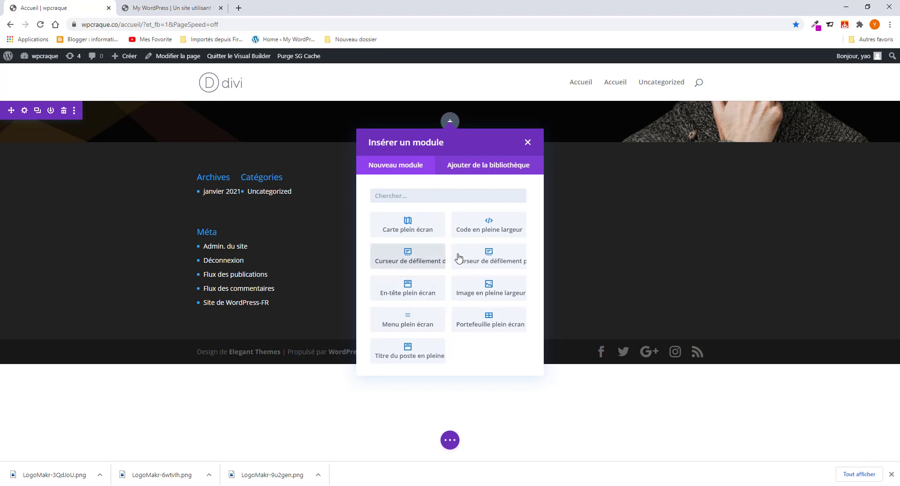
- Add a fullwidth header module, clear its placeholder title, and paste 'Salut, mon nom est' as subtitle
click(421, 293)
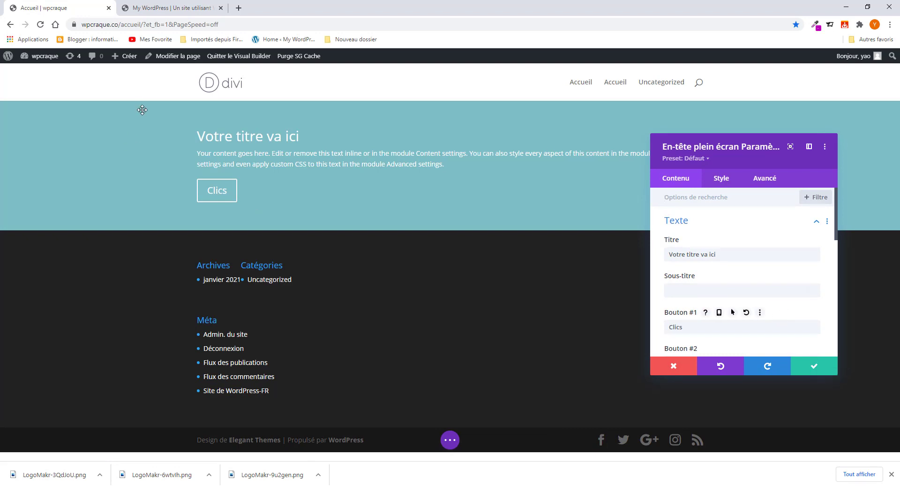
click(164, 6)
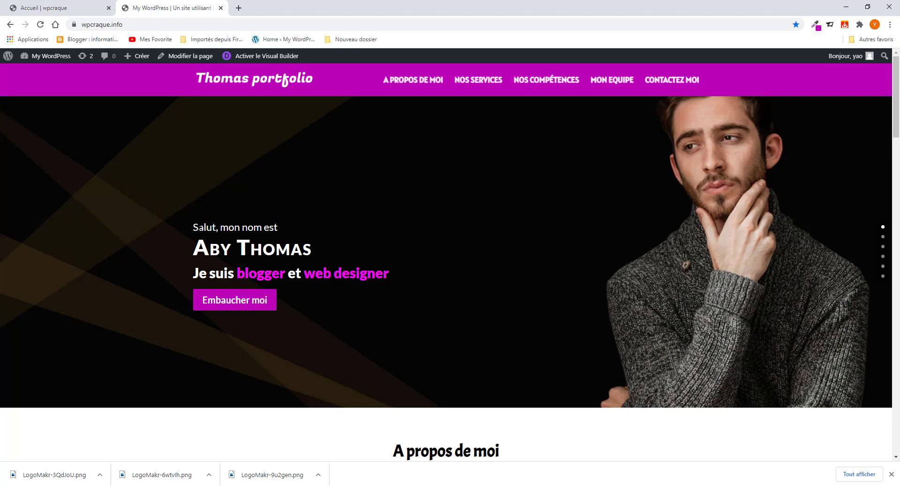
drag(193, 226, 278, 228)
right_click(275, 229)
click(301, 238)
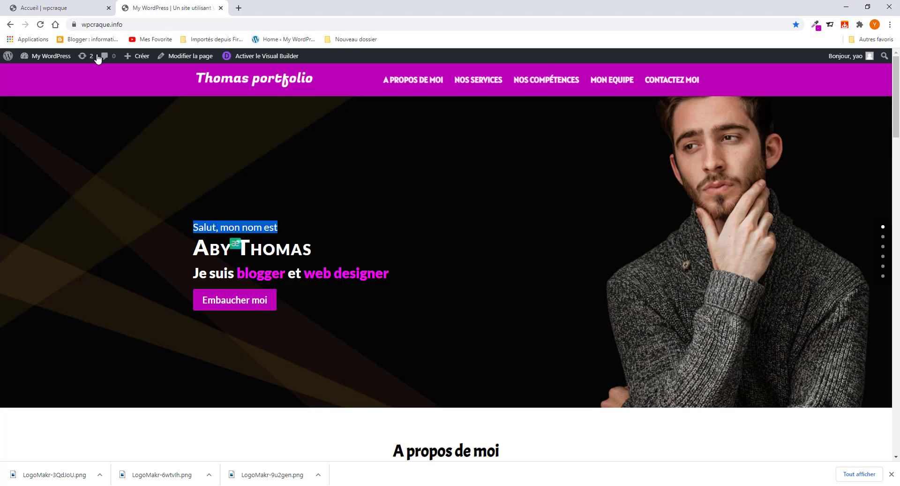
click(83, 11)
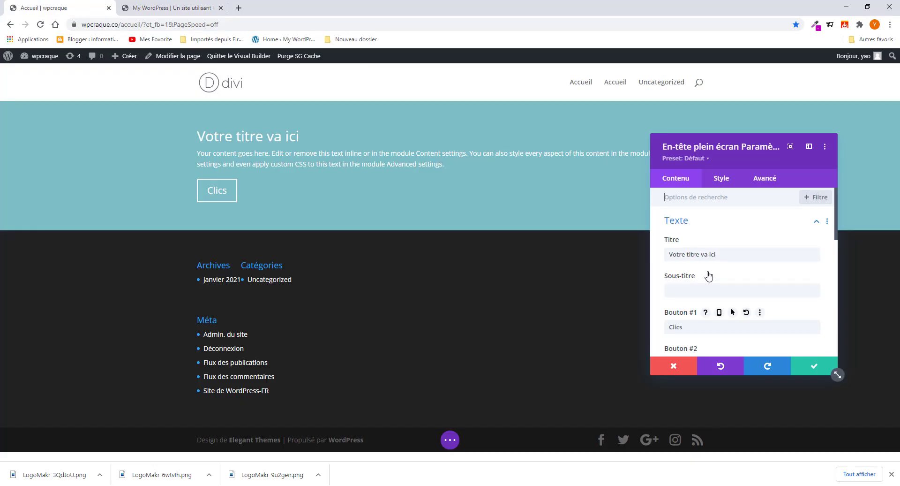
drag(717, 254, 642, 253)
key(BackSpace)
click(697, 291)
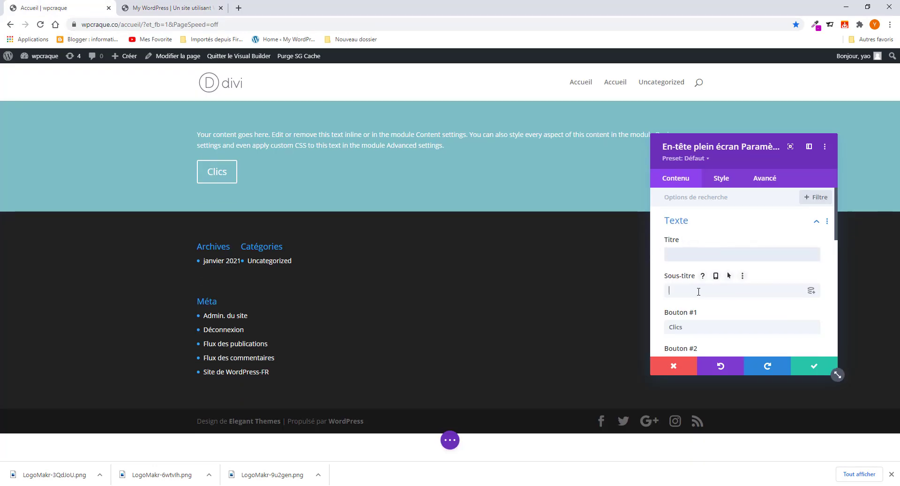
key(ctrl+v)
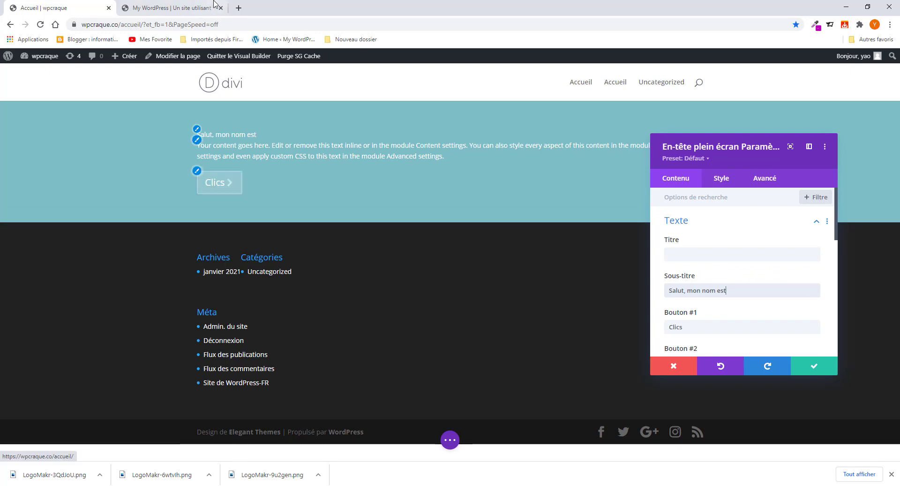
- Replace the first button's 'Clics' label with 'Embaucher moi' copied from the reference site
click(175, 6)
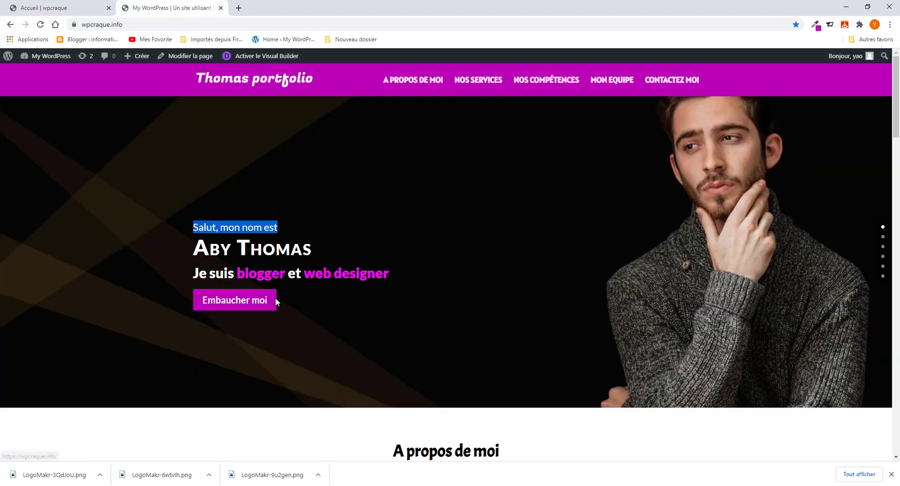
drag(289, 302, 255, 313)
right_click(255, 312)
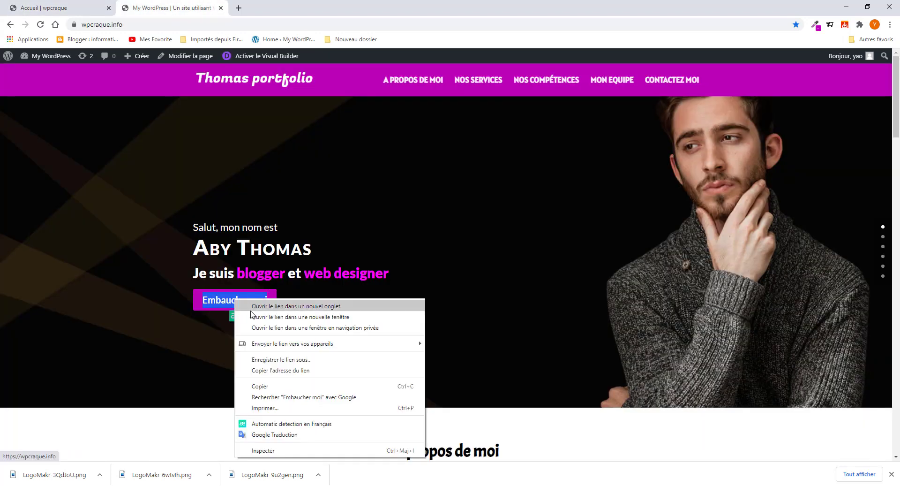
click(275, 386)
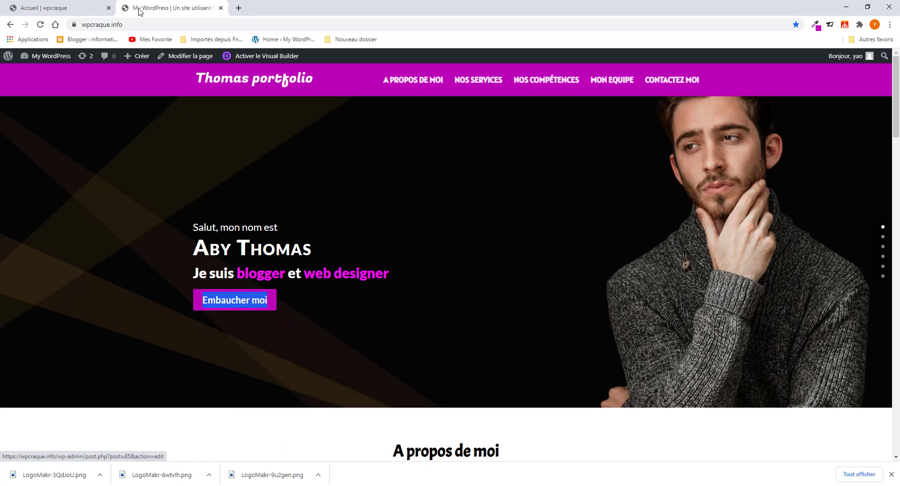
click(66, 8)
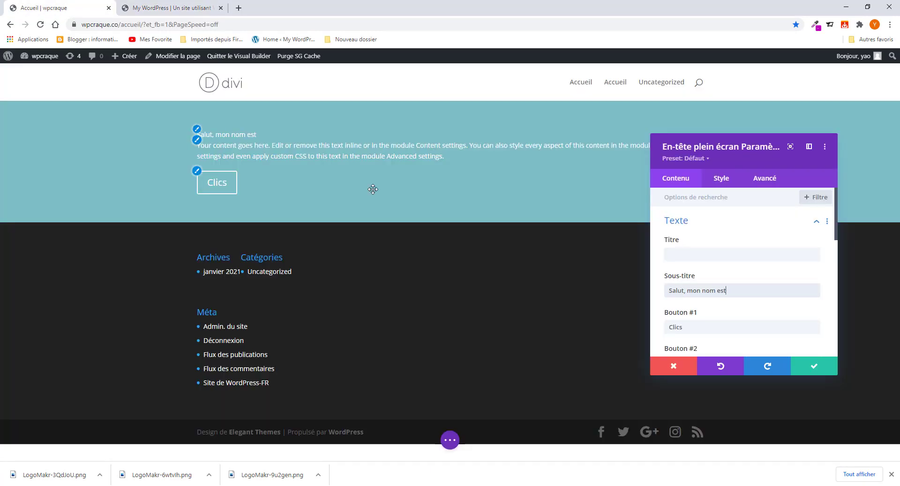
click(696, 330)
key(ctrl+a)
key(ctrl+v)
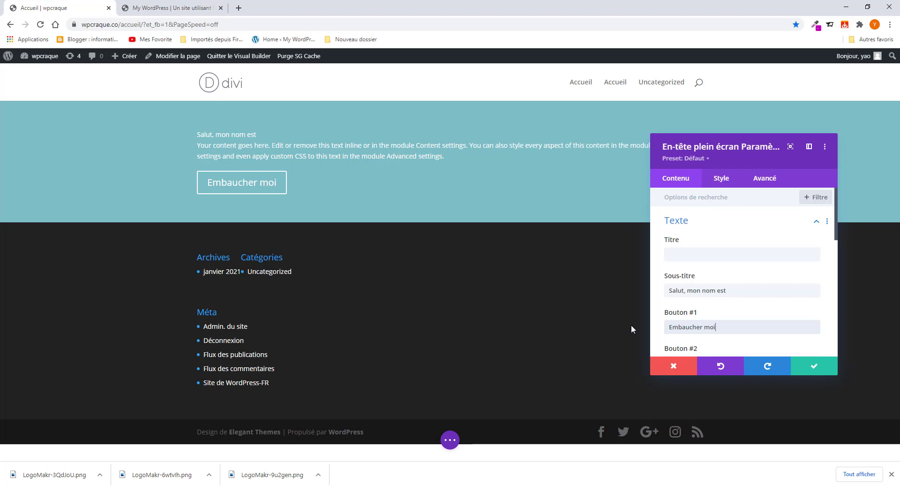
- Copy the name heading from the reference portfolio page
click(176, 8)
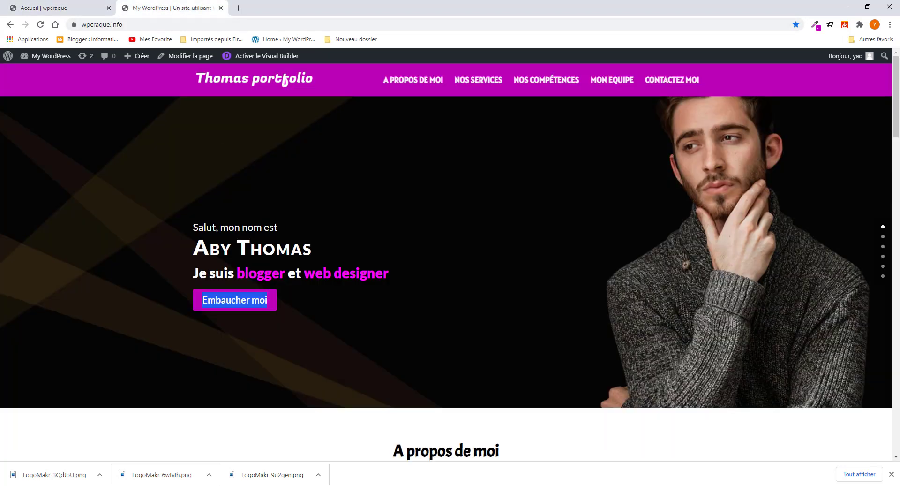
drag(311, 248, 189, 253)
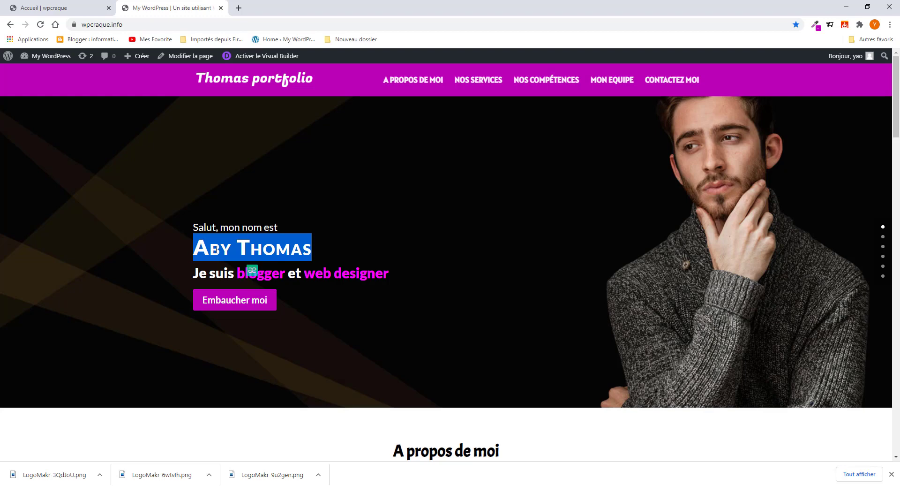
right_click(245, 263)
click(245, 257)
click(56, 8)
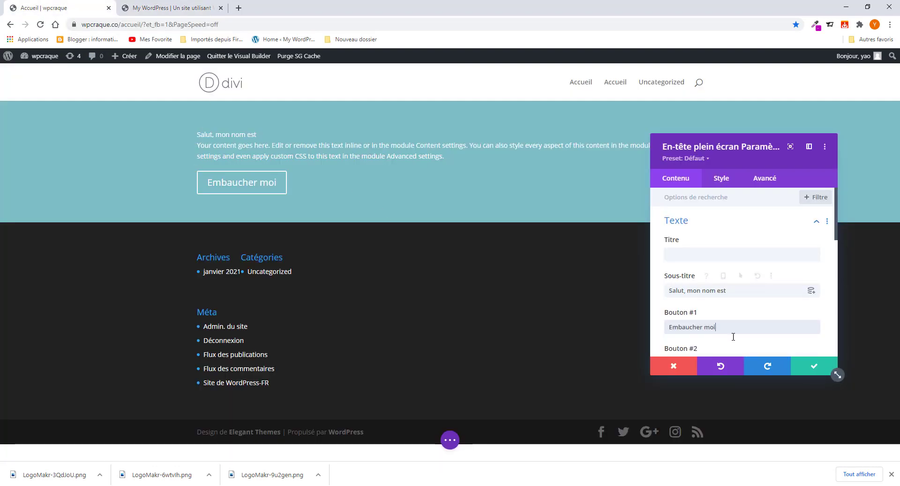
scroll(731, 318, down, 4)
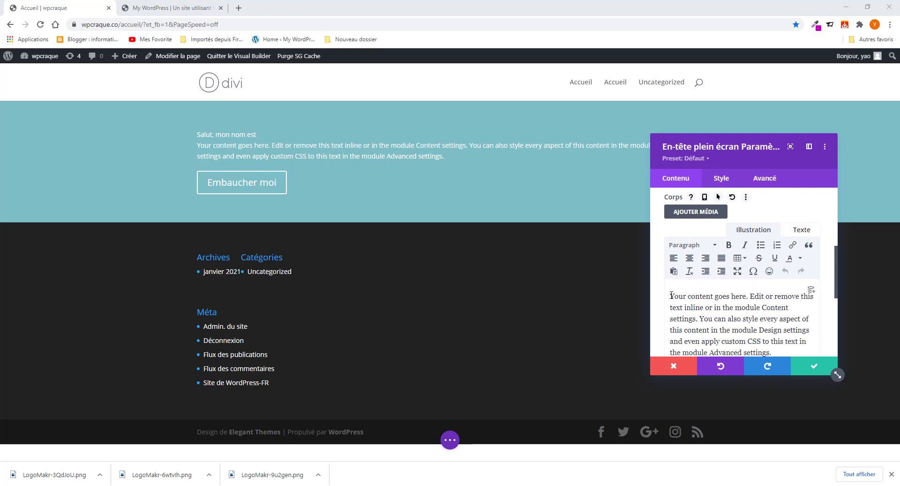
- Replace the placeholder body paragraph with the pasted name
drag(670, 296, 801, 296)
key(BackSpace)
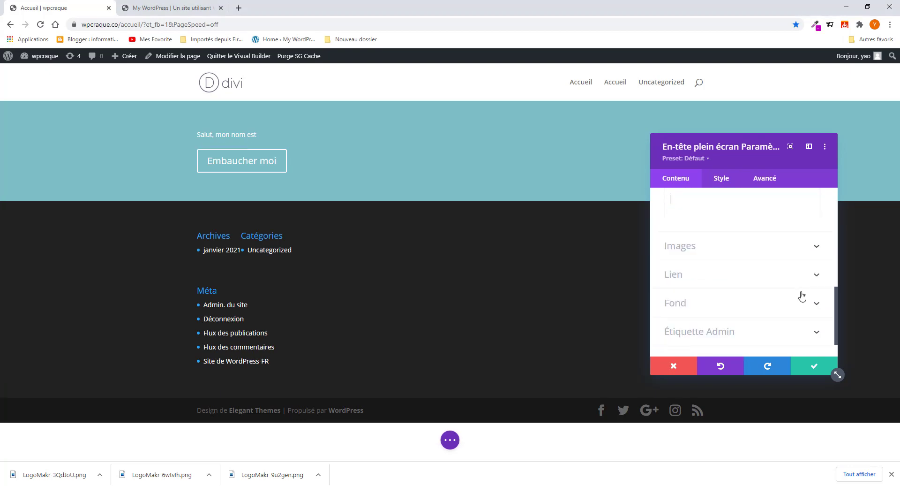
scroll(802, 295, up, 2)
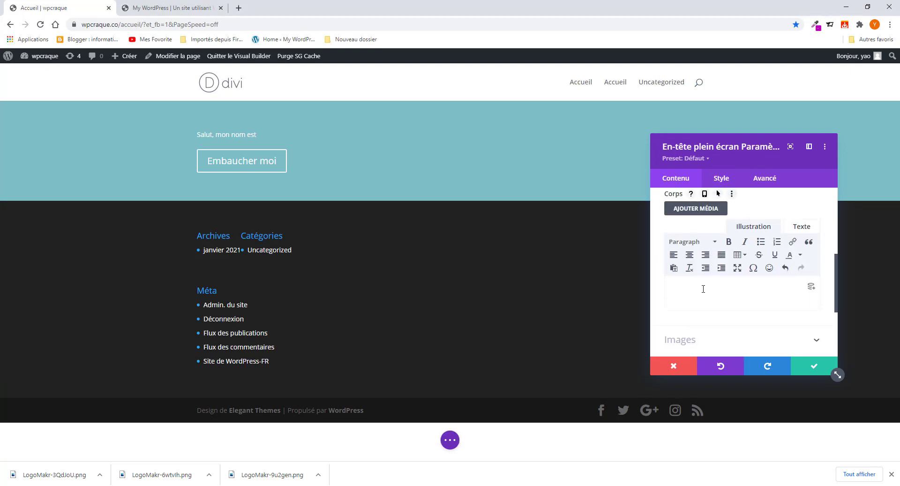
key(ctrl+v)
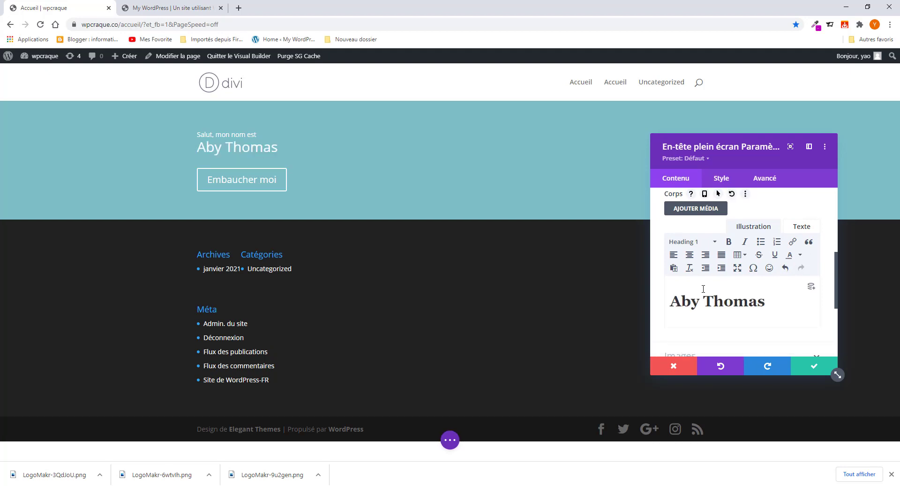
- Format the name line in the body text as Heading 1
click(732, 308)
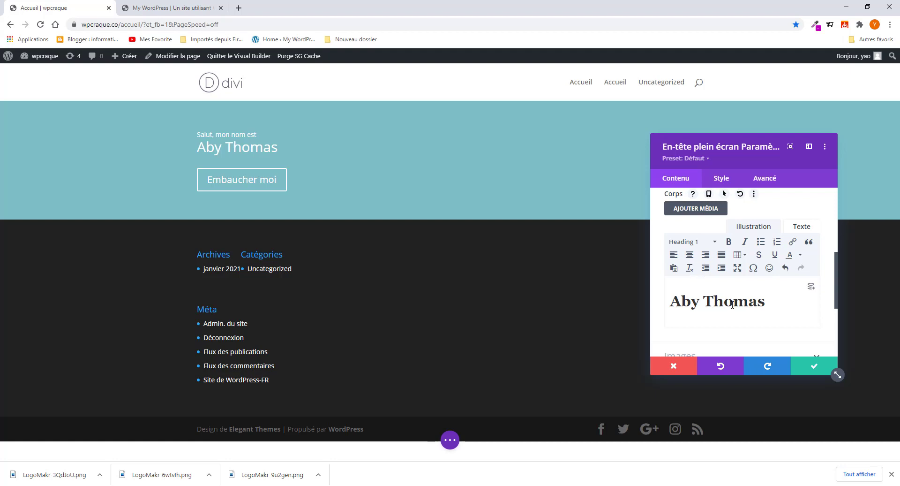
click(770, 304)
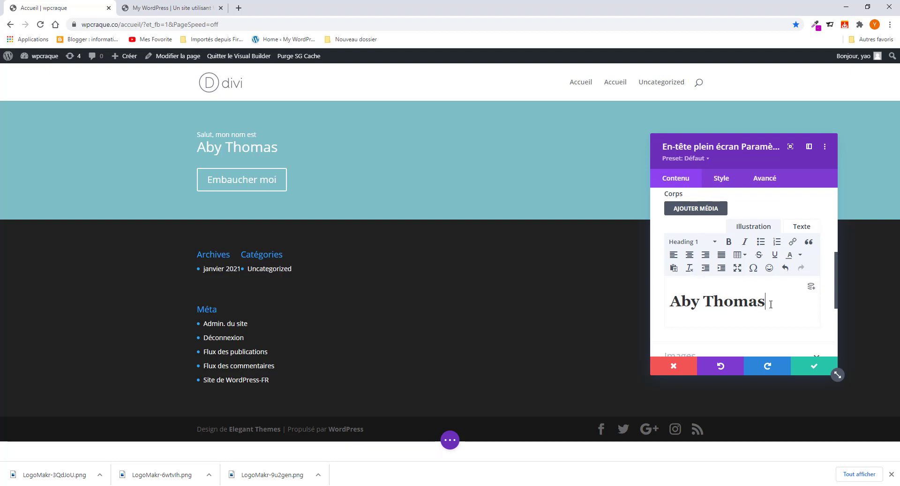
drag(771, 304, 670, 302)
click(694, 276)
click(693, 241)
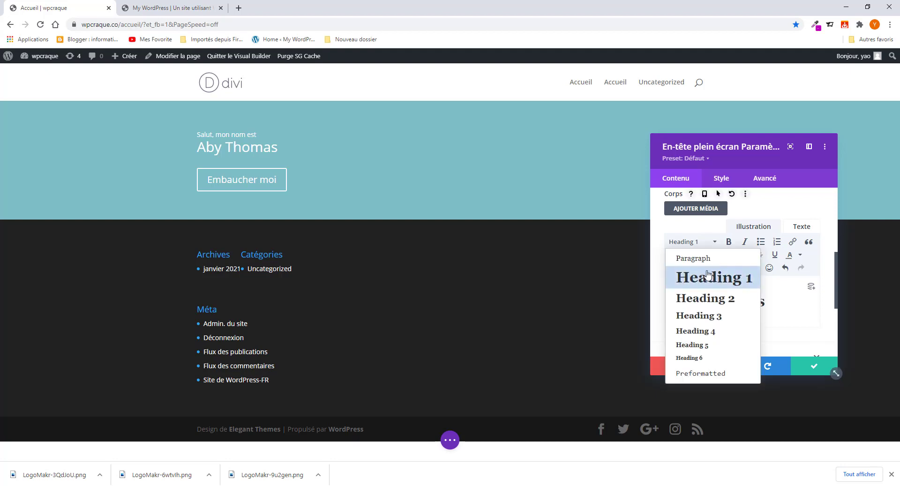
click(694, 258)
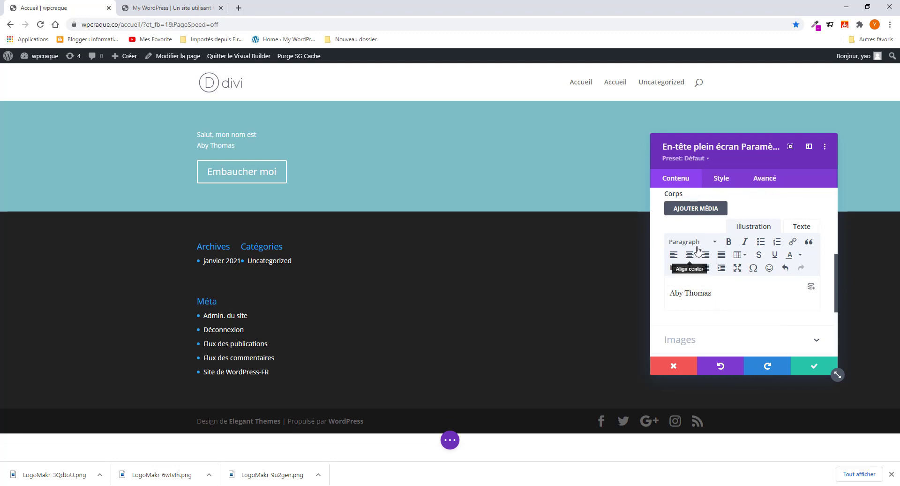
click(694, 241)
click(707, 280)
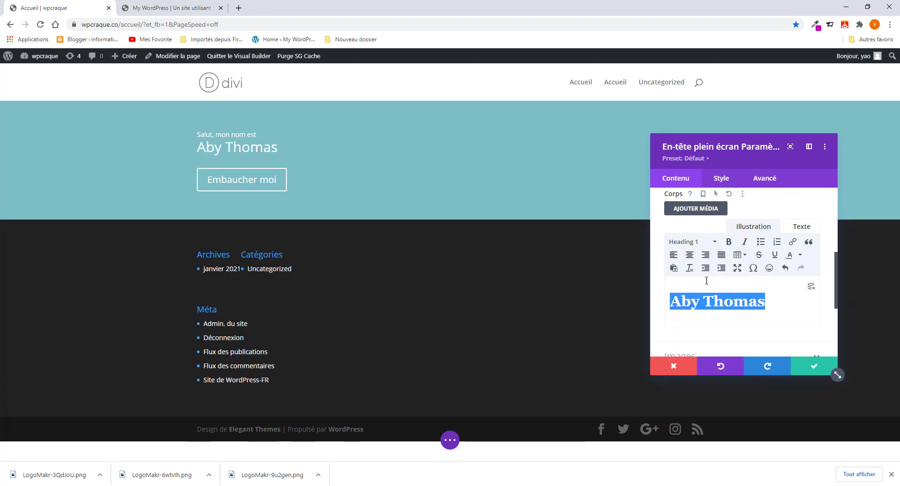
click(725, 301)
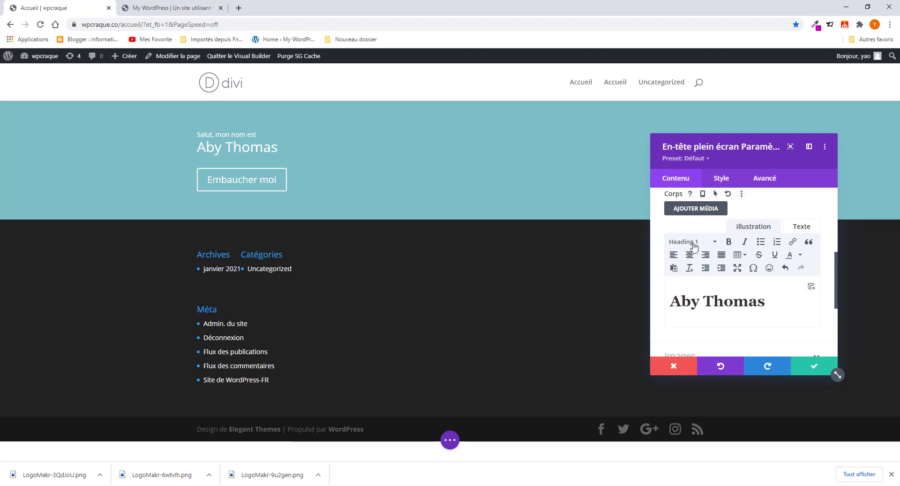
- Add the line 'Je suis blogger et web designer' below the name, copied from the reference page
click(772, 301)
key(Return)
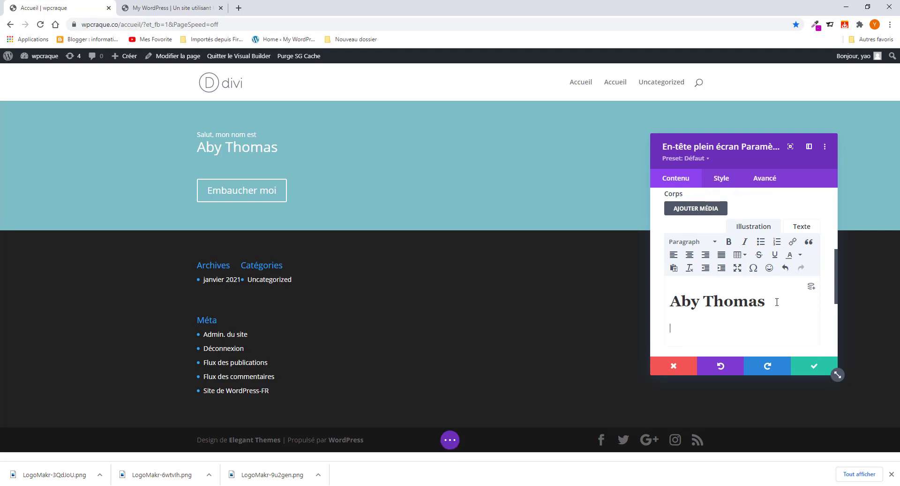
click(151, 9)
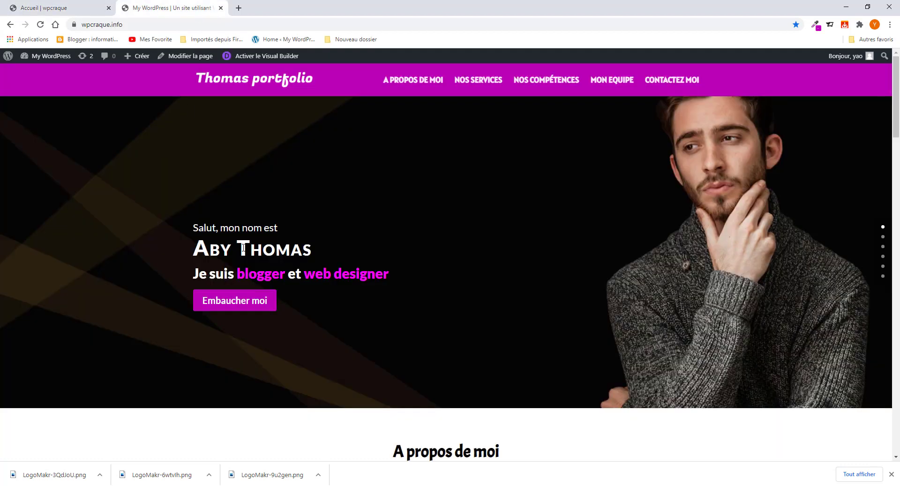
drag(193, 273, 393, 274)
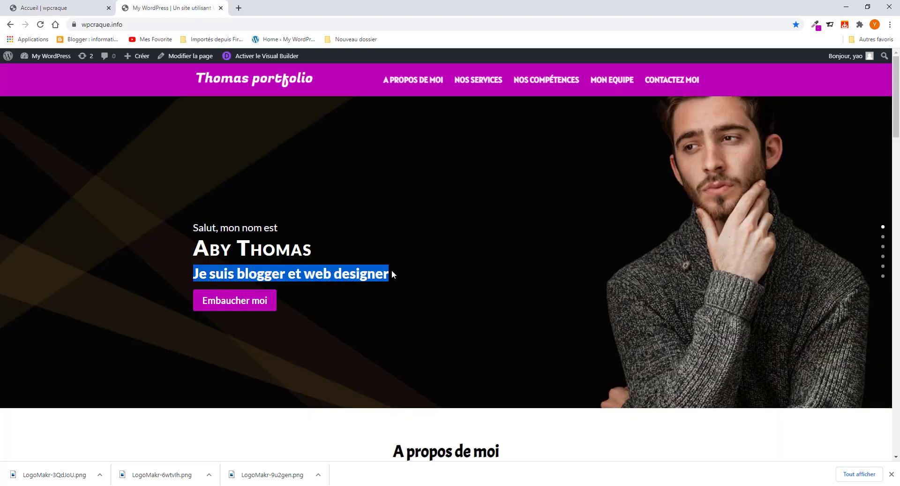
right_click(344, 271)
click(379, 280)
click(70, 8)
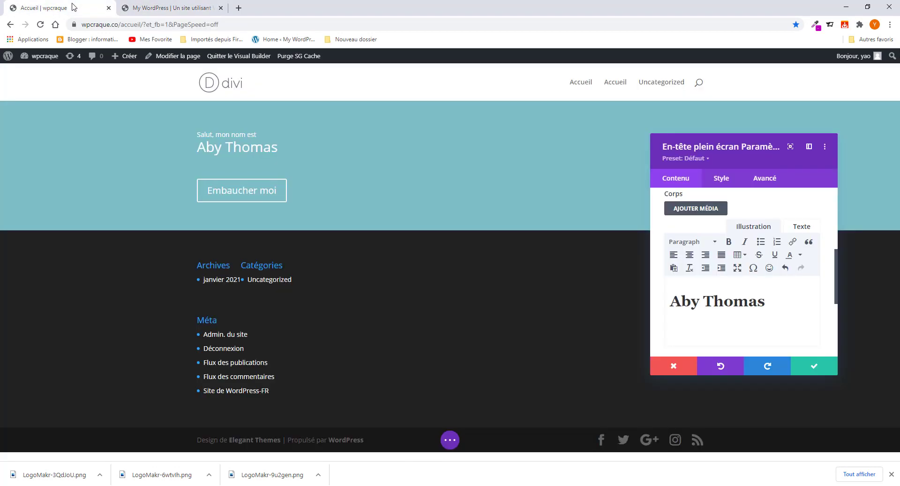
click(707, 323)
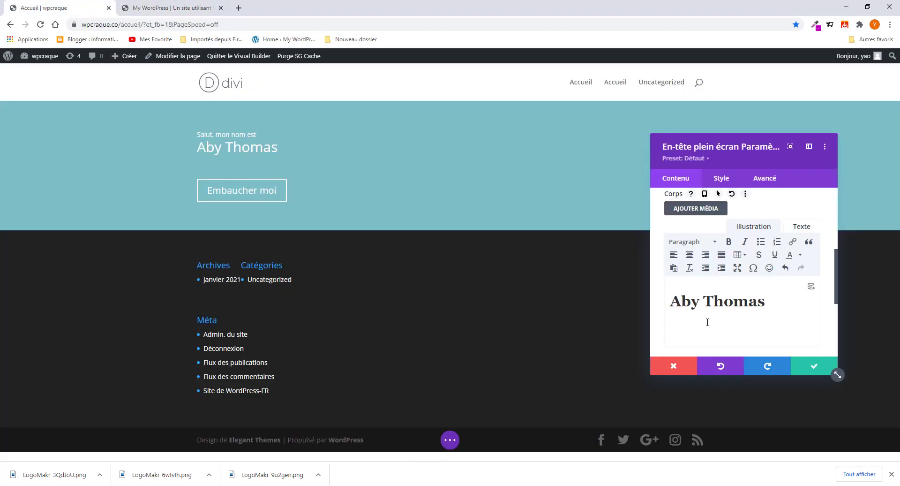
key(ctrl+v)
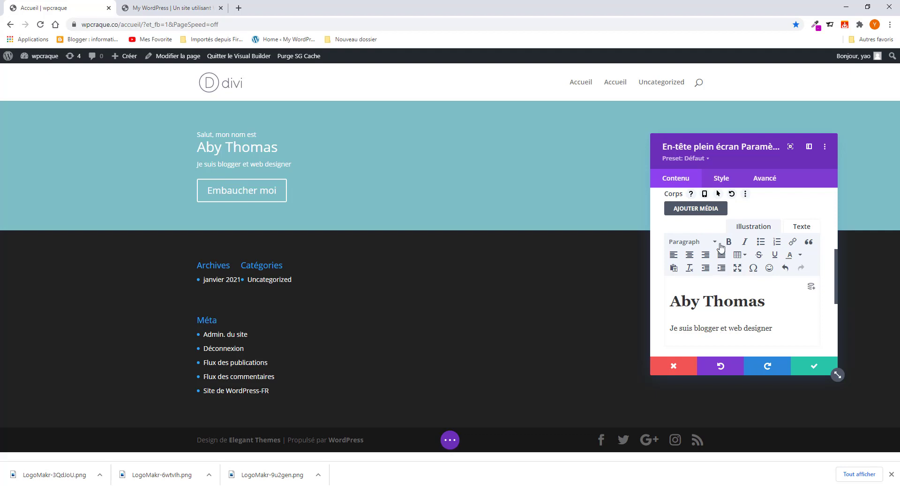
scroll(726, 298, up, 5)
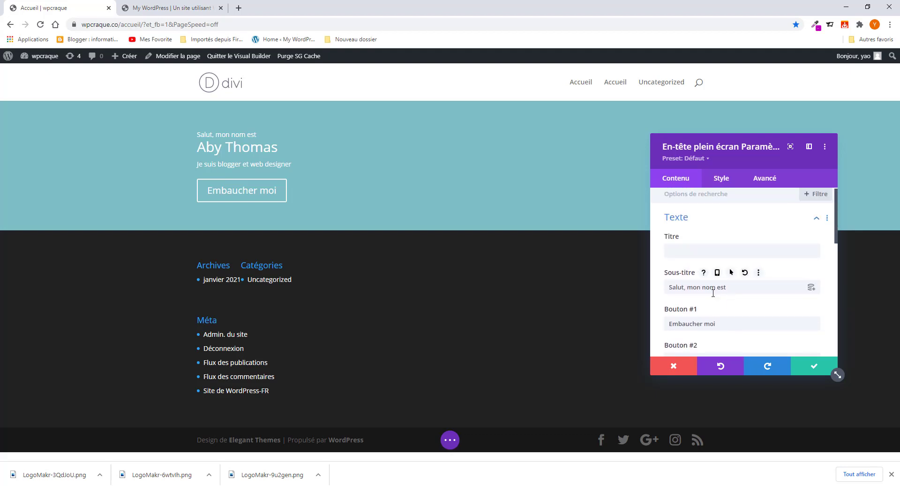
- Set the subtitle font to bold Lato in the Sous-titre Texte style options
click(723, 179)
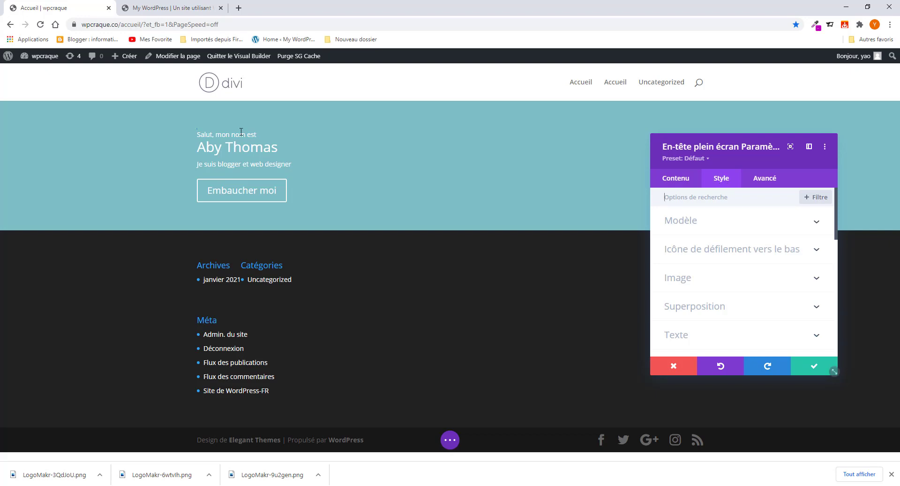
click(198, 136)
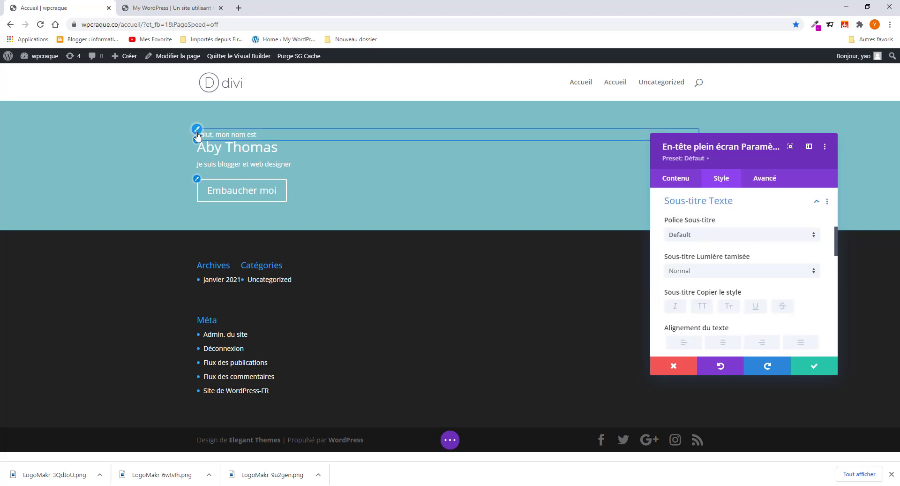
click(723, 236)
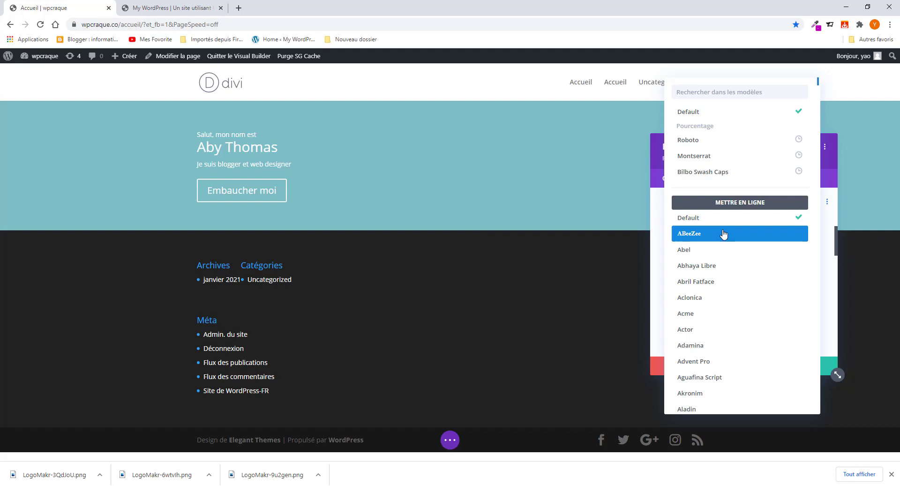
text(lat)
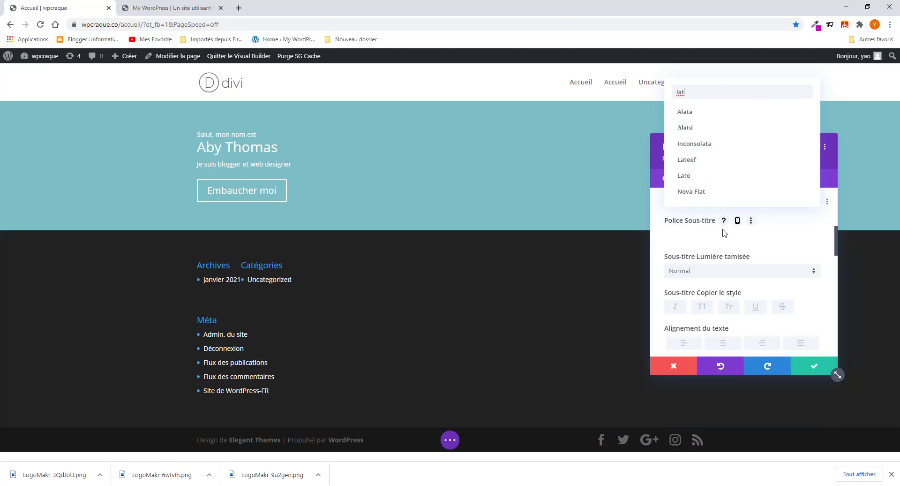
click(705, 177)
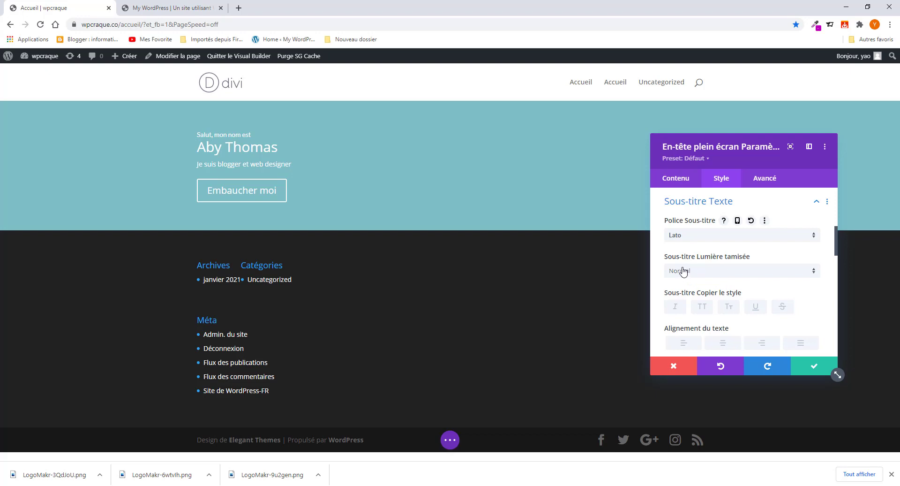
click(712, 272)
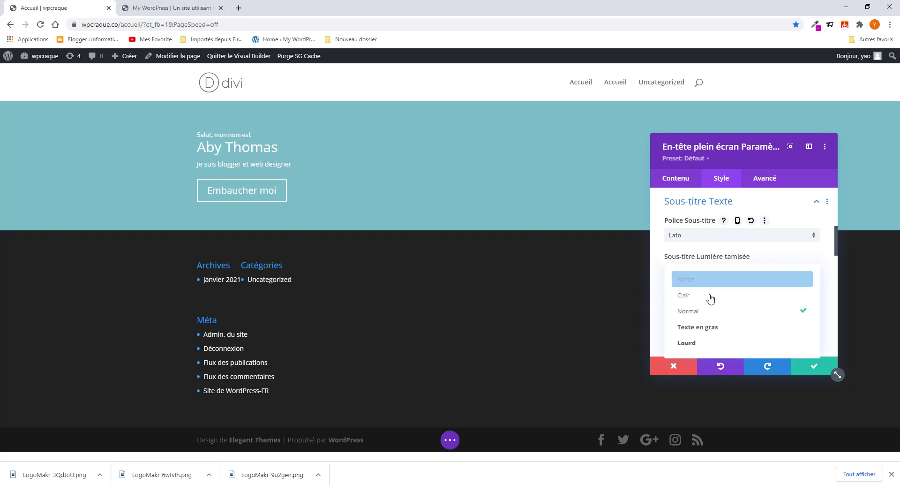
click(708, 329)
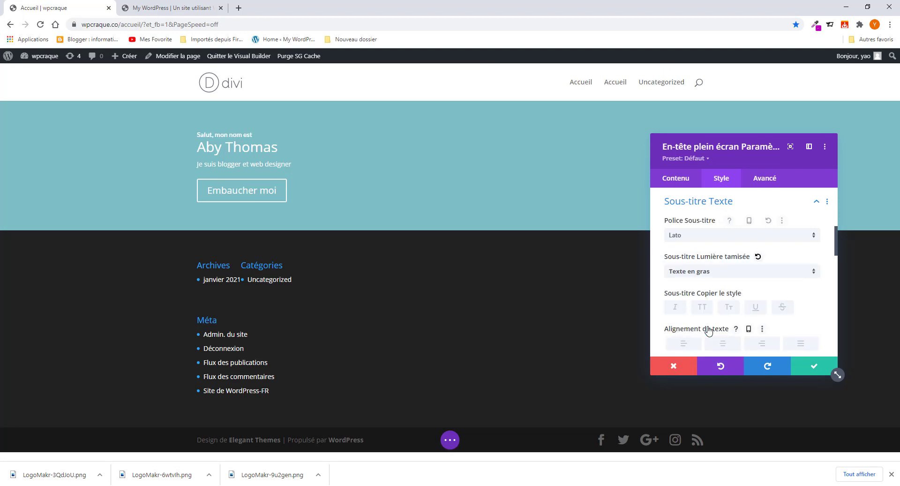
- Give the subtitle a 22px text size and a 1.5em line height
scroll(690, 245, down, 4)
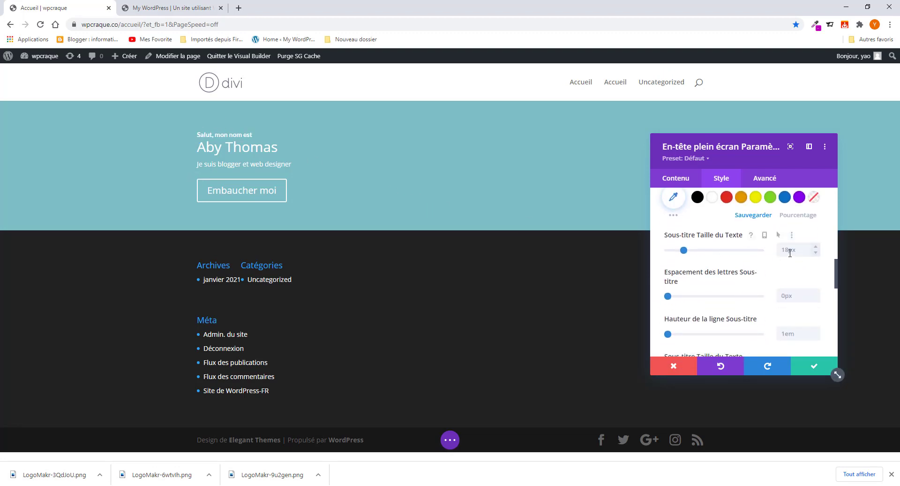
click(790, 252)
text(22px)
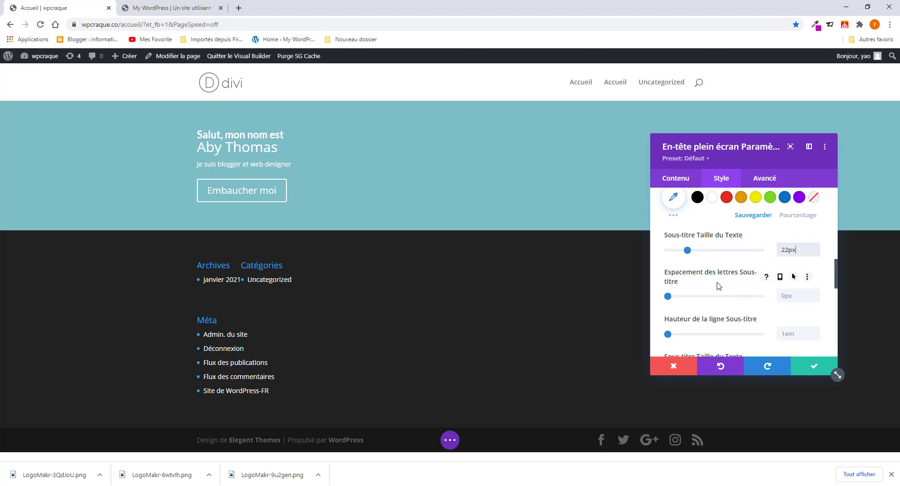
drag(668, 296, 667, 301)
scroll(692, 300, down, 1)
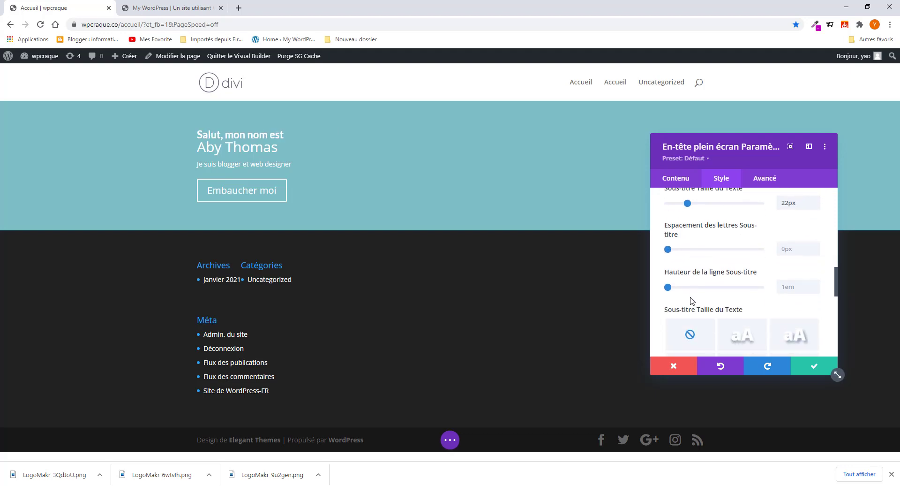
scroll(682, 276, down, 1)
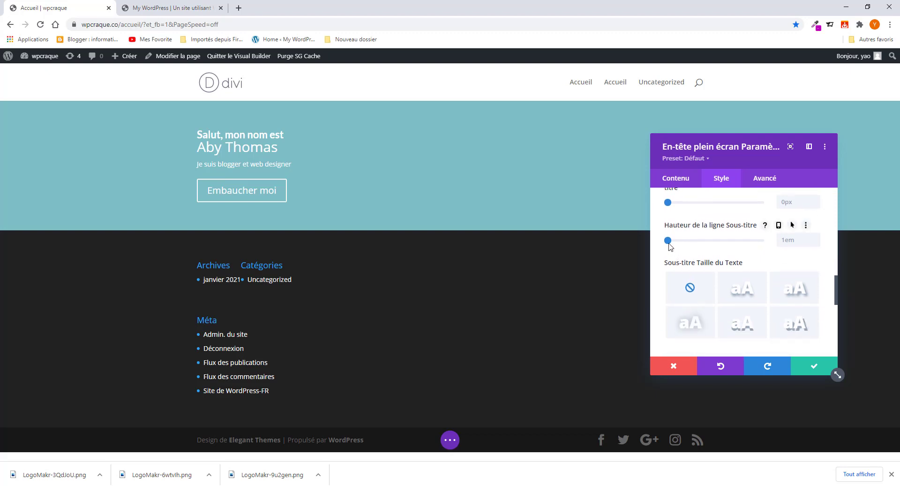
drag(669, 241, 694, 242)
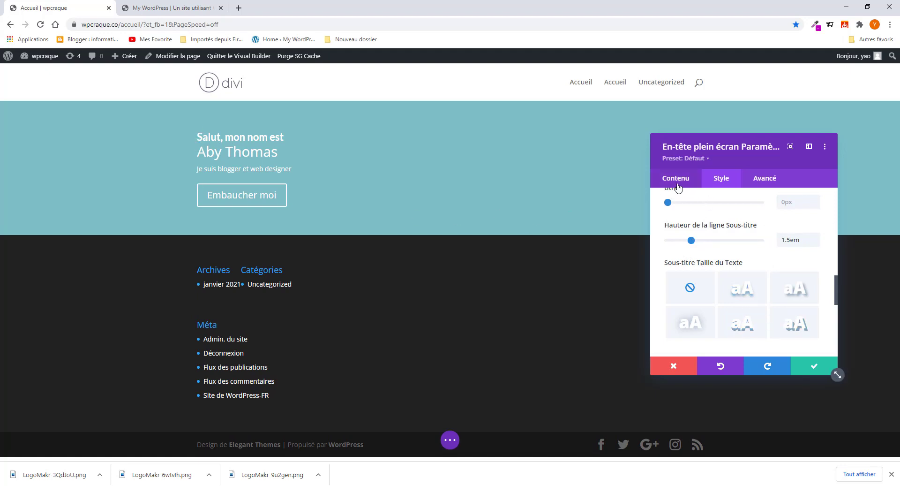
- Verify in Contenu > Texte that the name in the body is a Heading 1, then go back to Style
click(195, 146)
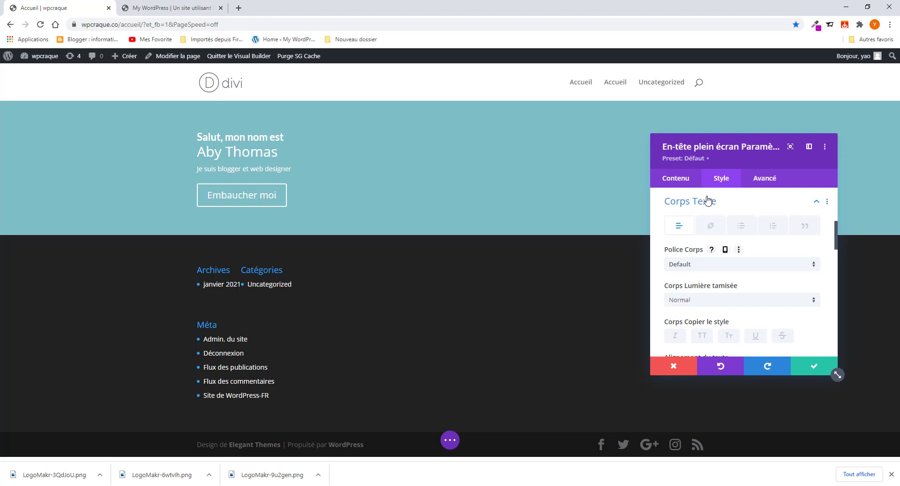
click(675, 183)
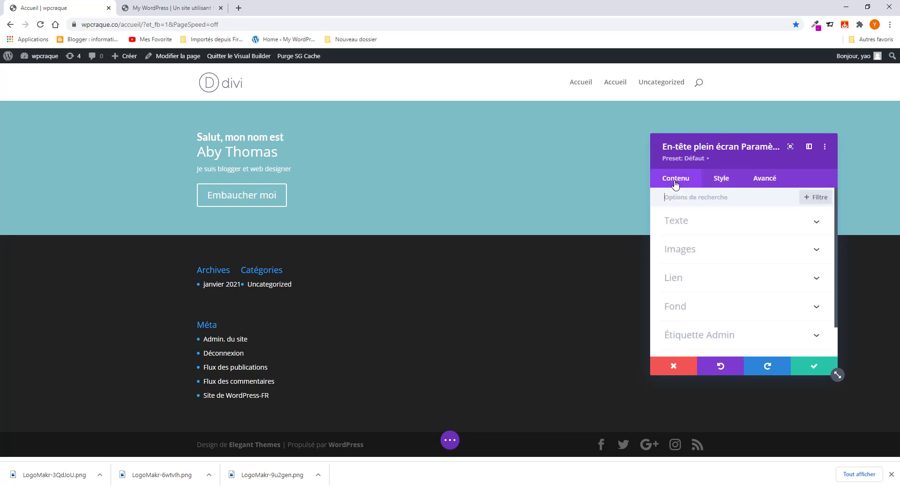
click(703, 228)
scroll(708, 311, down, 4)
scroll(708, 309, down, 2)
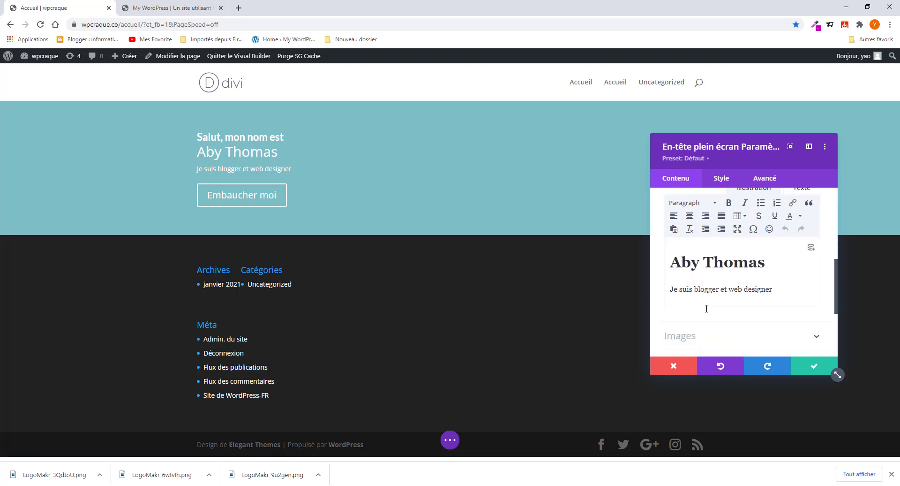
scroll(710, 307, up, 2)
click(713, 304)
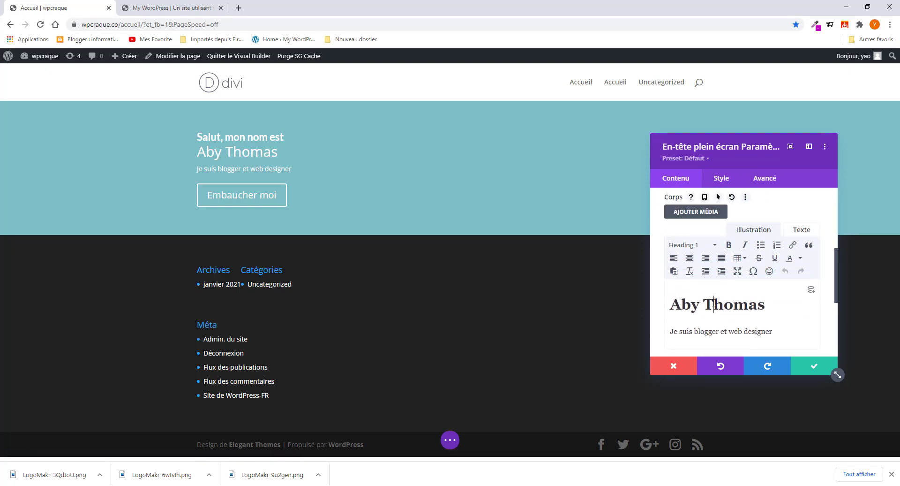
click(724, 182)
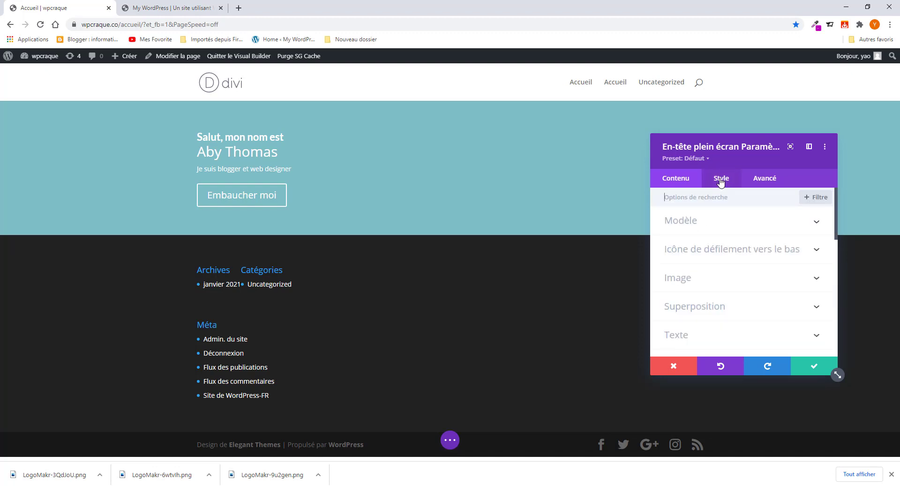
- Set the Titre Texte font to Lato with a bold weight, checking the reference site
scroll(693, 300, down, 1)
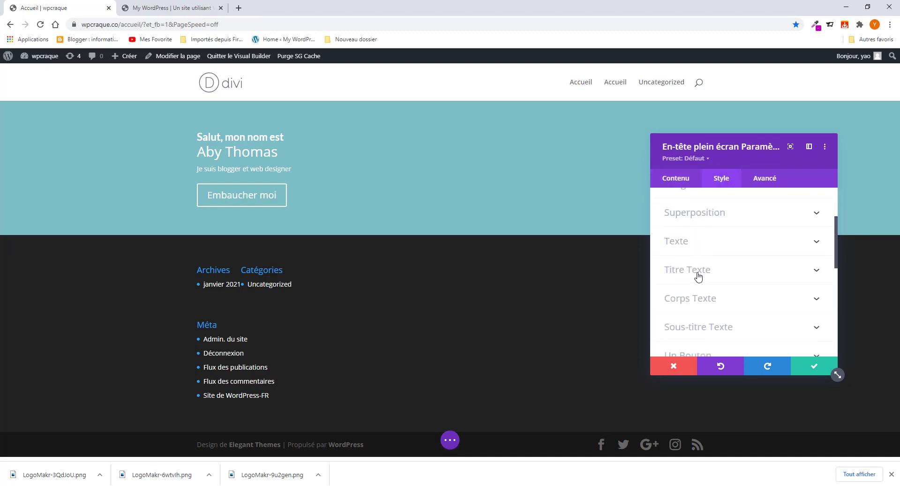
click(699, 276)
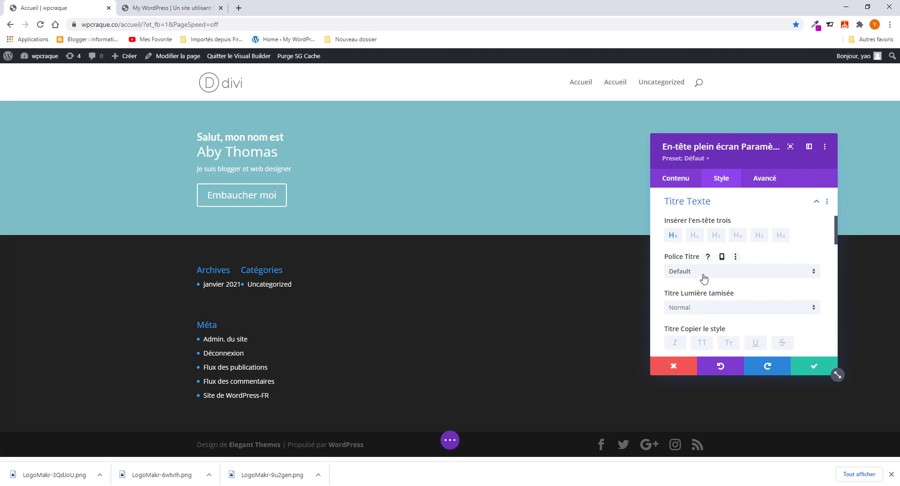
click(704, 272)
click(685, 141)
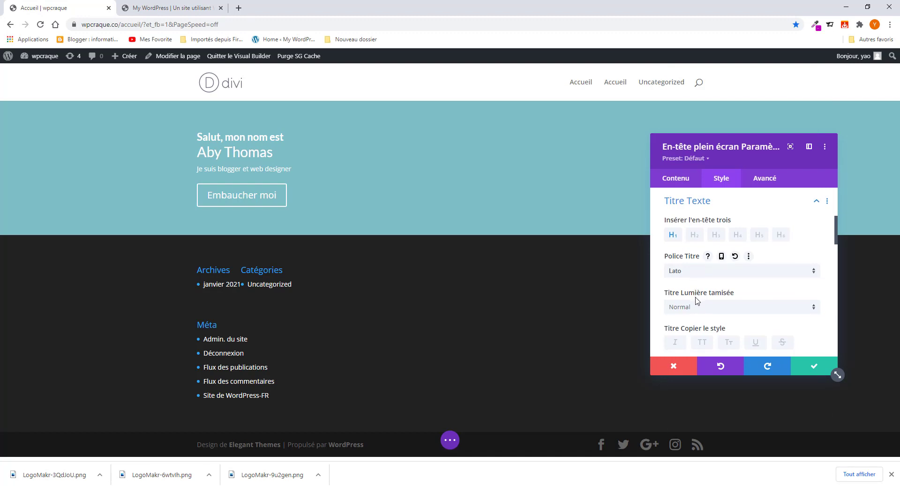
scroll(695, 281, down, 1)
click(695, 262)
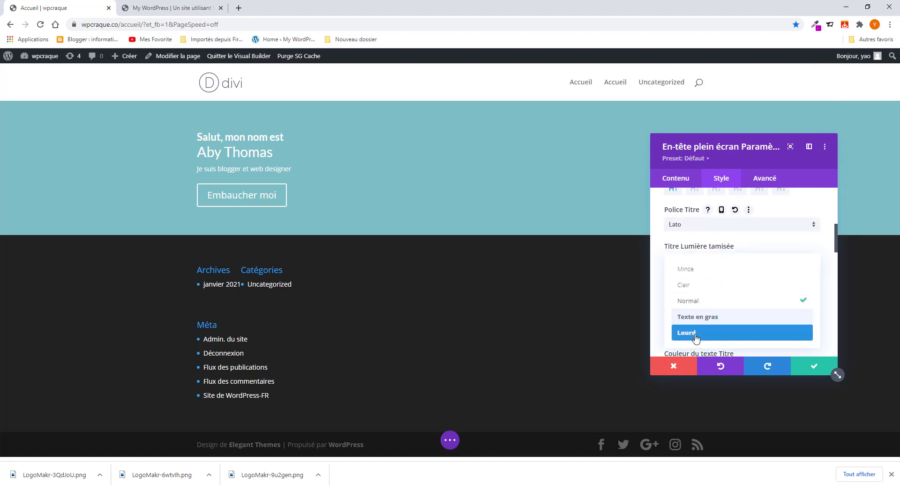
click(697, 318)
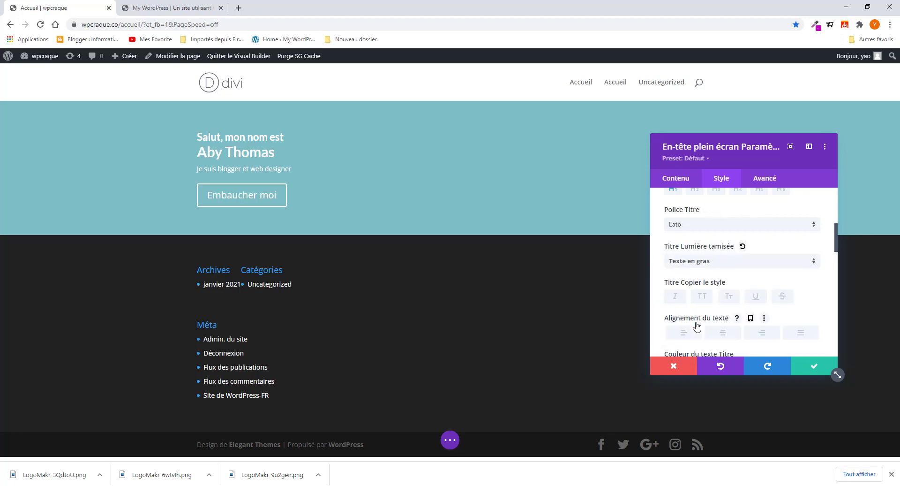
click(178, 8)
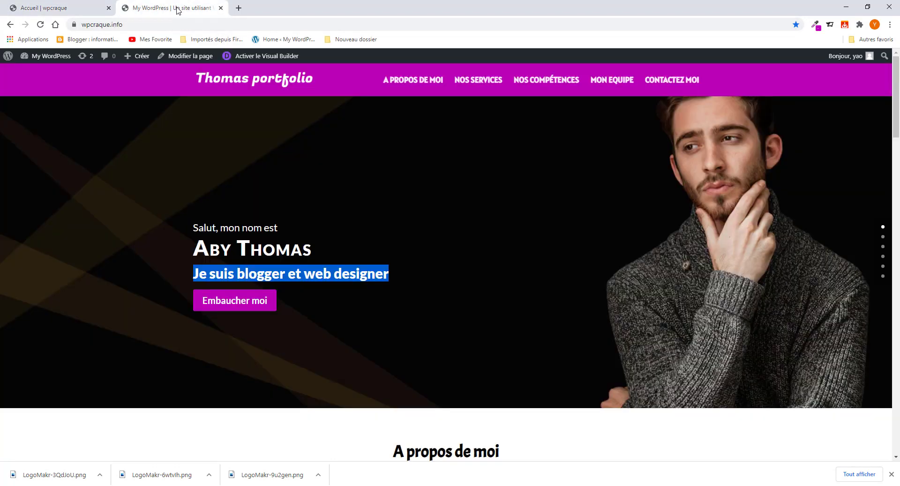
click(94, 9)
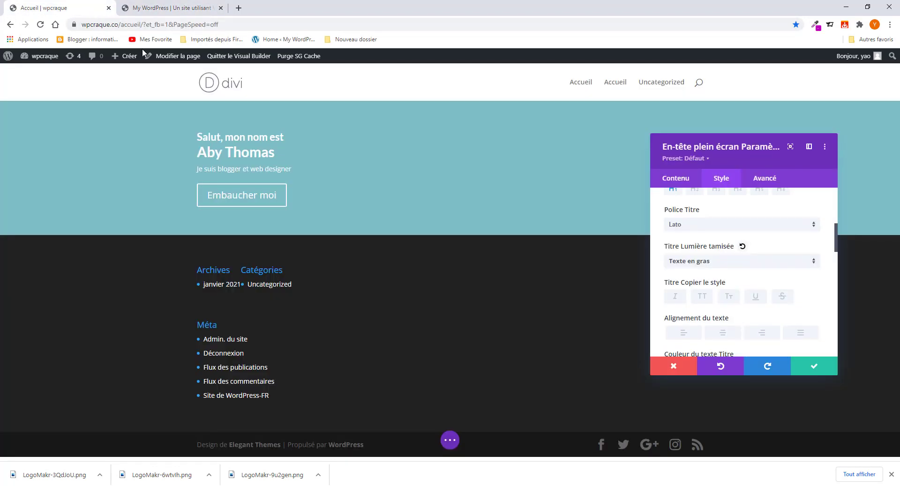
- Change the title weight to Lourd (heavy) and enable small caps, matching the reference heading
click(720, 262)
click(705, 333)
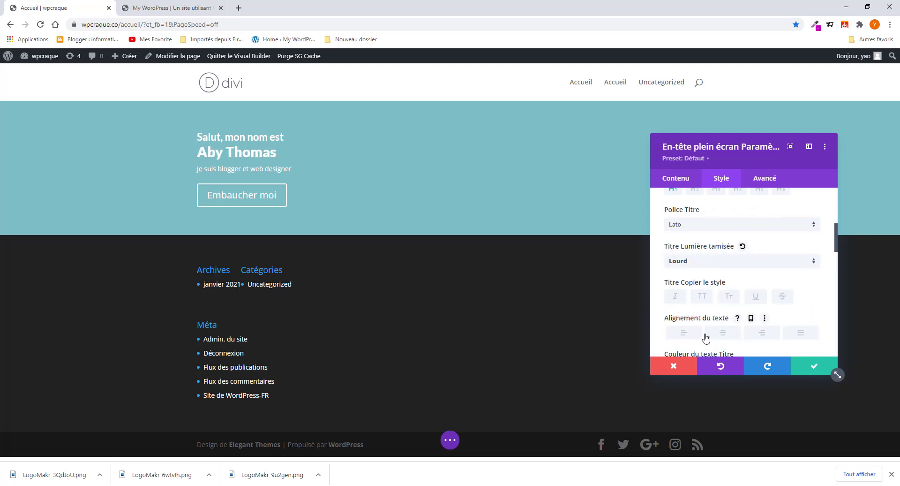
click(170, 8)
click(81, 9)
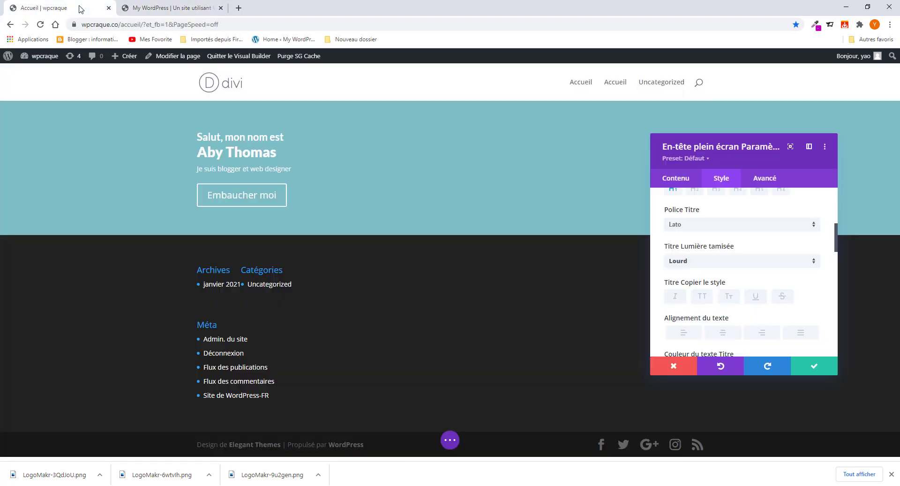
click(731, 298)
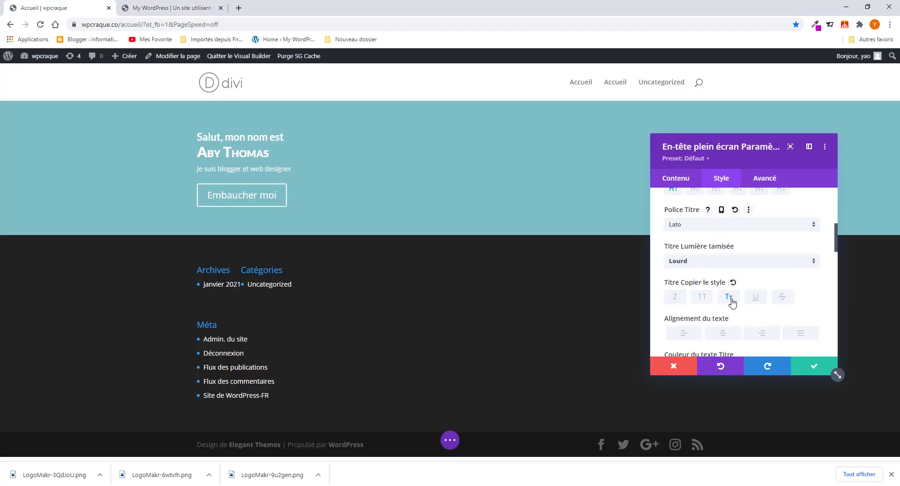
click(162, 10)
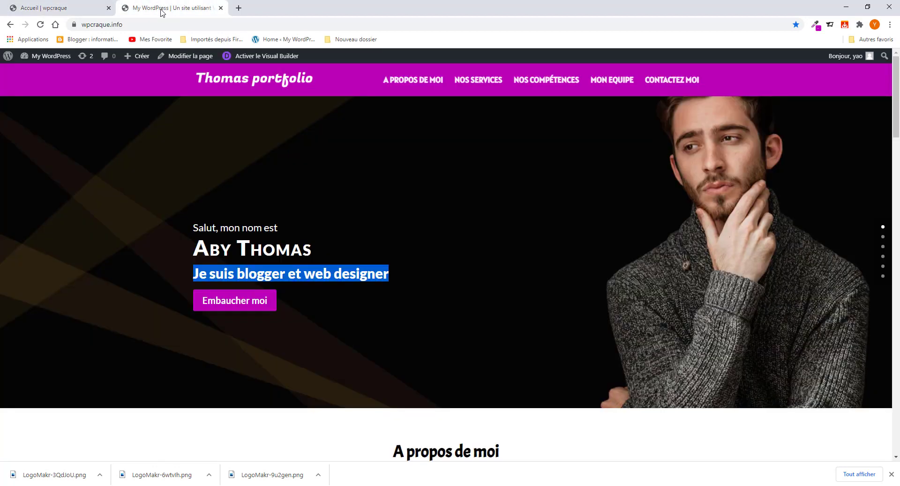
click(54, 10)
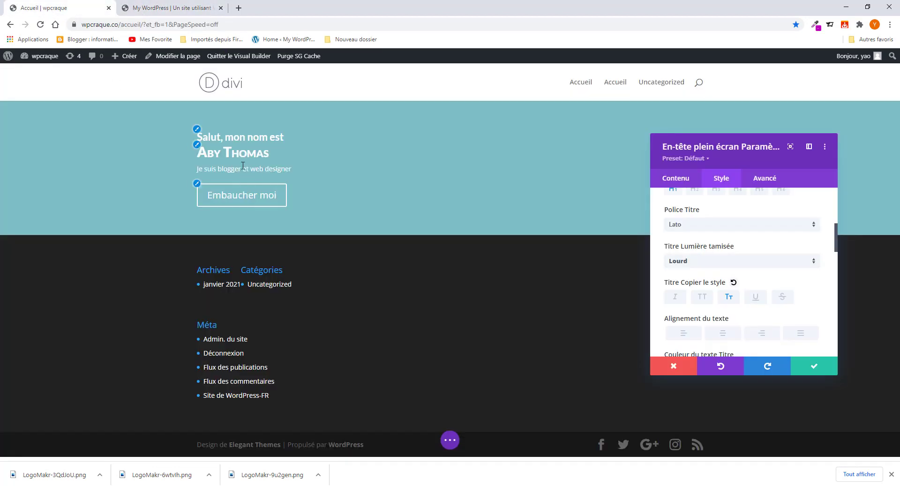
- Enlarge the title text size to 50px and compare it with the reference site
scroll(764, 324, down, 2)
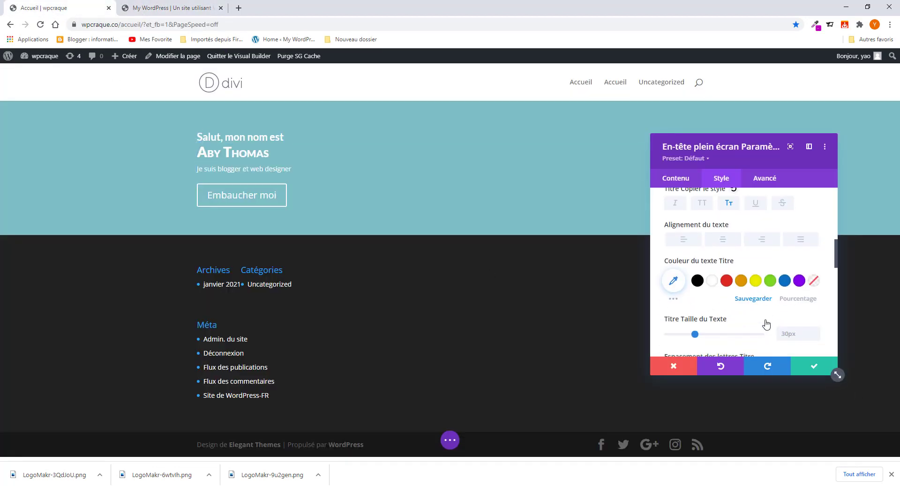
scroll(766, 324, down, 1)
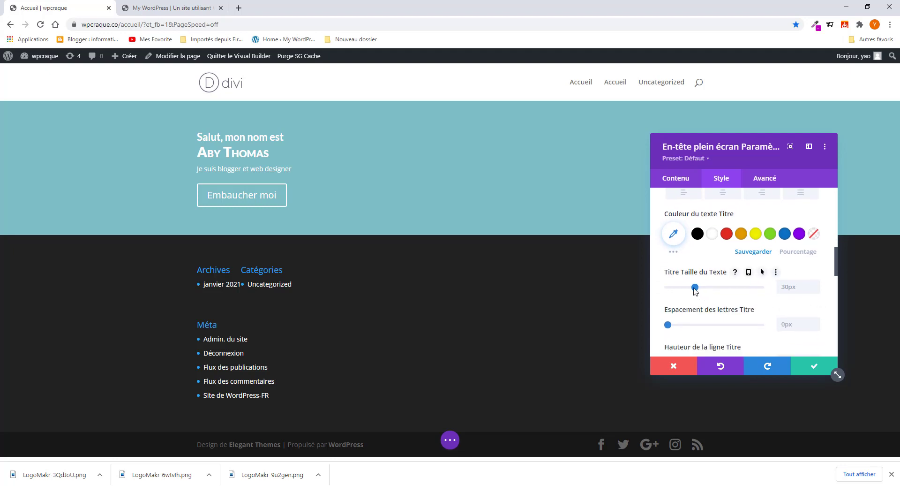
drag(695, 290, 720, 291)
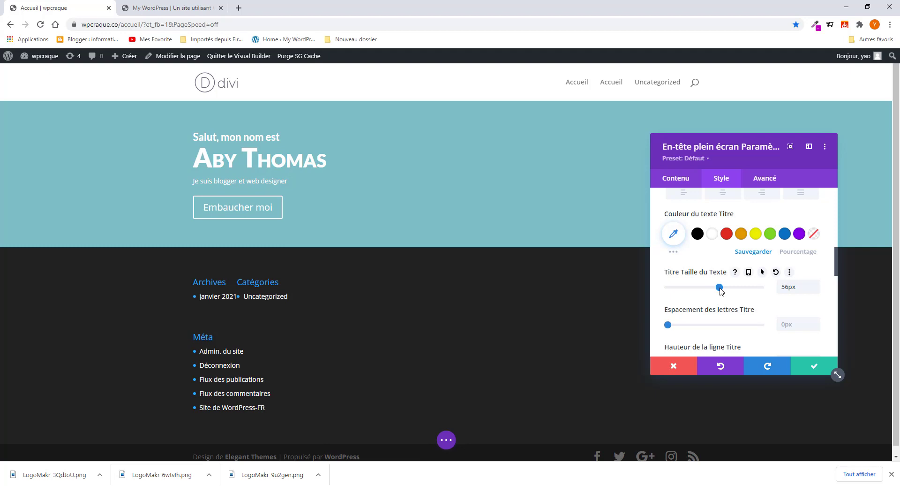
click(179, 7)
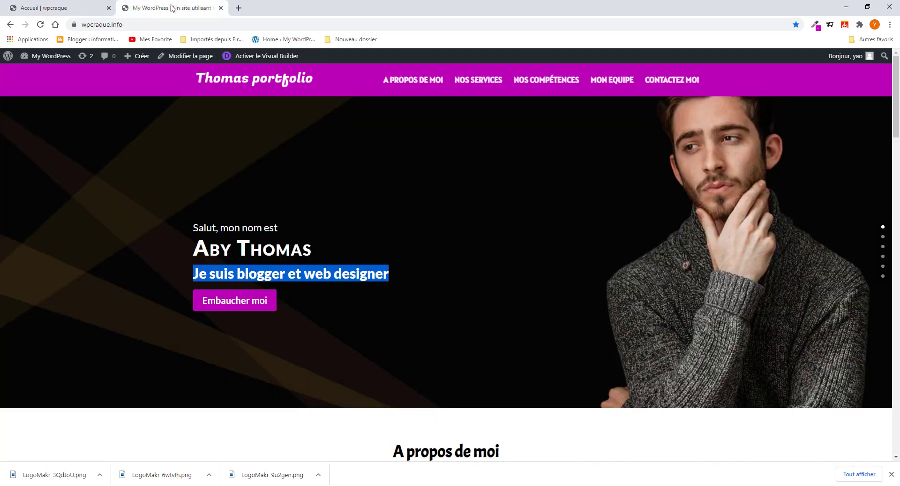
click(65, 7)
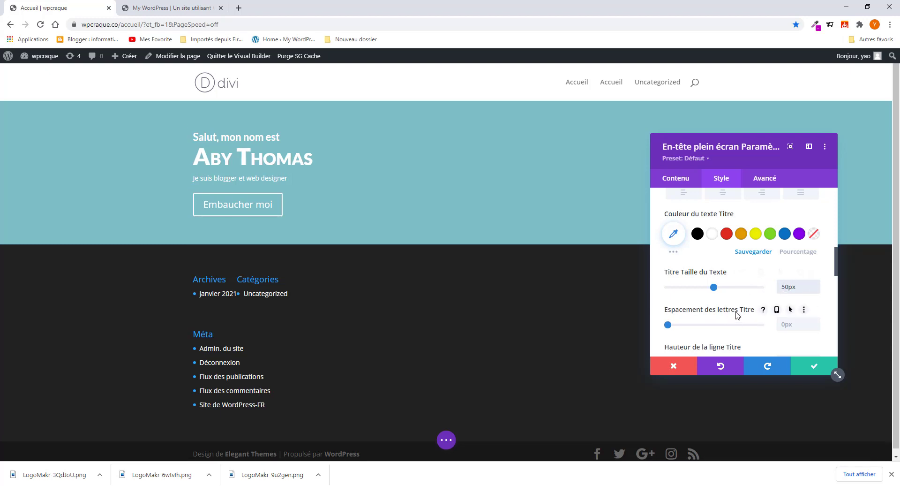
scroll(736, 313, down, 1)
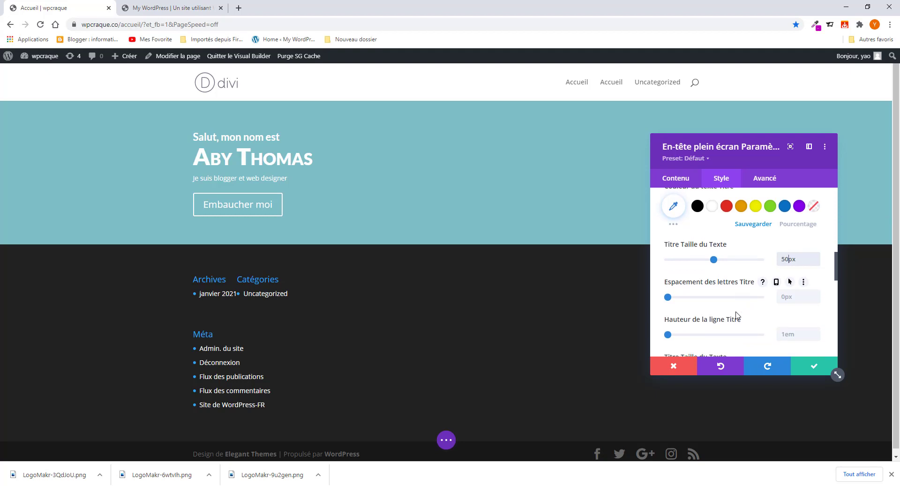
- Open the header module's Corps Texte settings in the Style tab
click(672, 179)
click(722, 184)
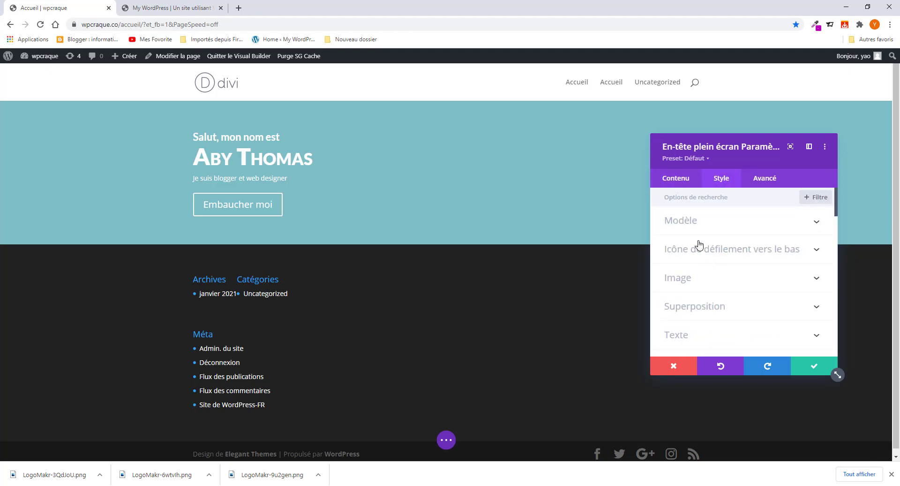
scroll(701, 280, down, 3)
scroll(693, 241, up, 1)
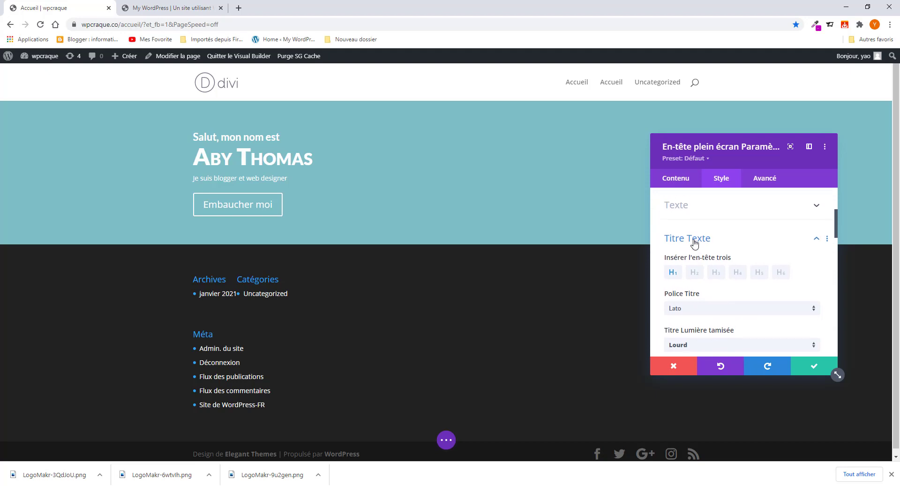
click(705, 244)
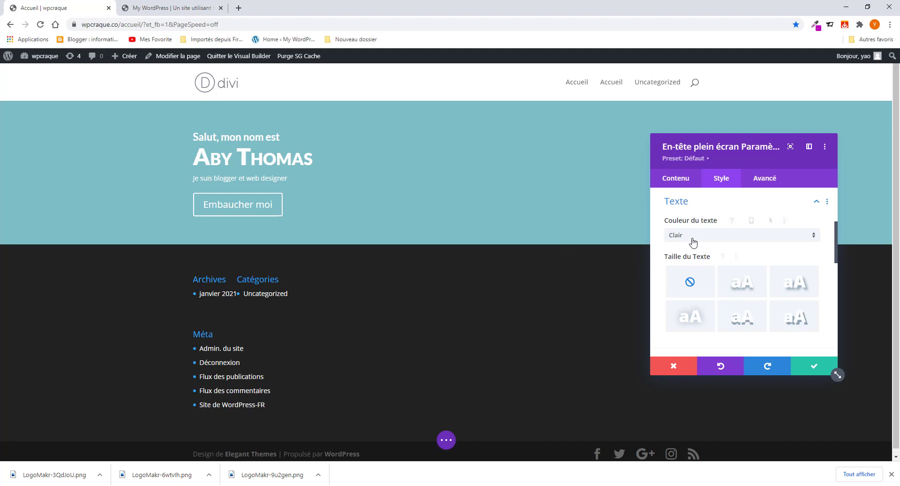
scroll(687, 256, down, 3)
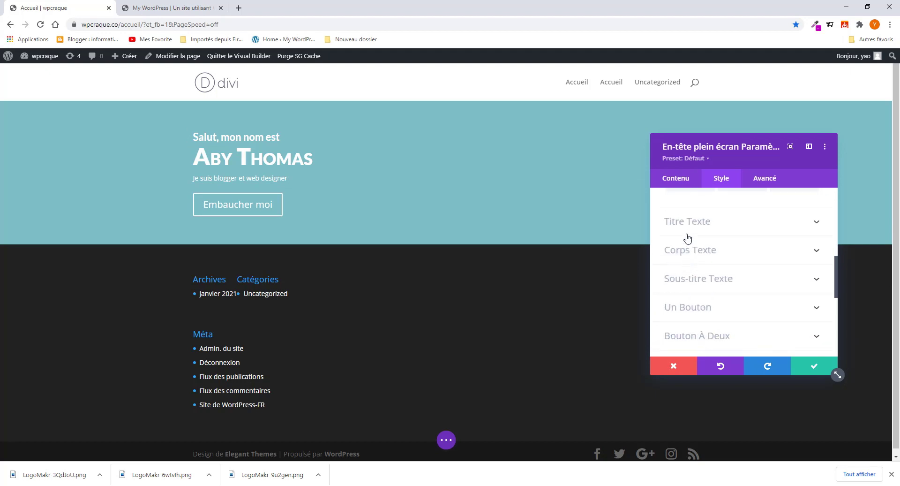
click(691, 256)
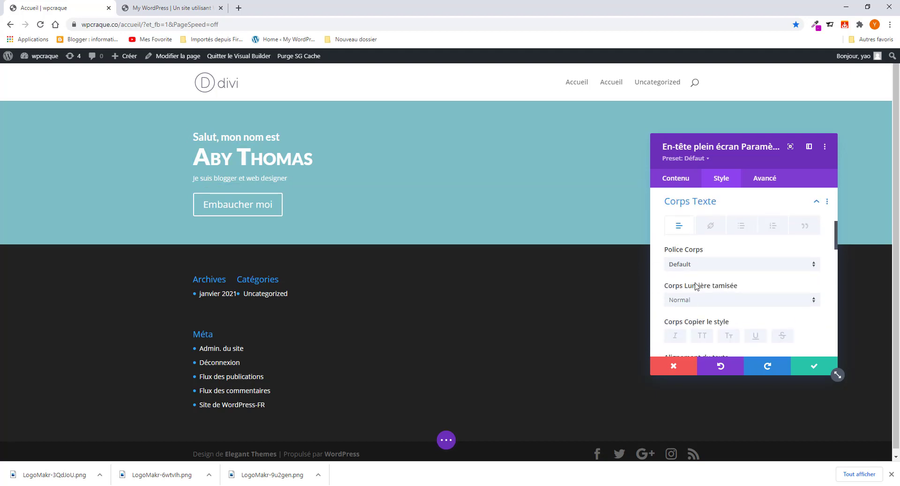
scroll(696, 286, down, 2)
scroll(696, 286, up, 1)
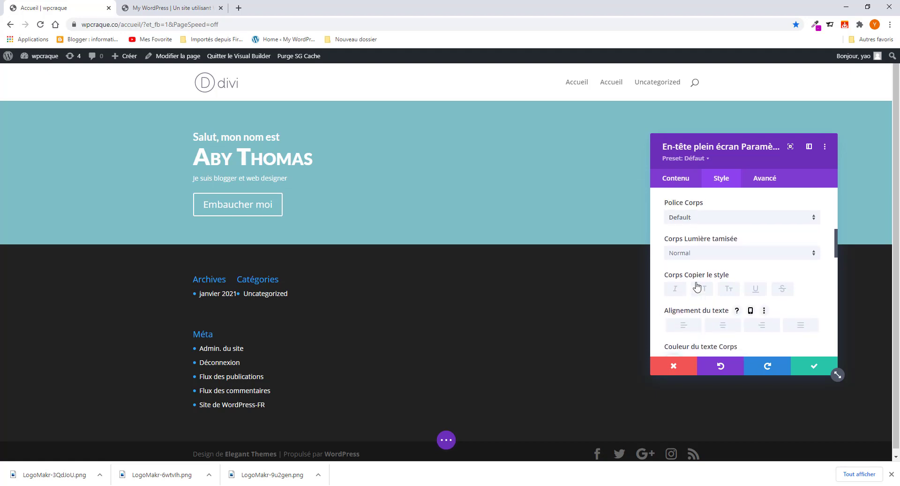
- Set the subtitle body text to Lato, Texte en gras weight, at 29px
click(697, 224)
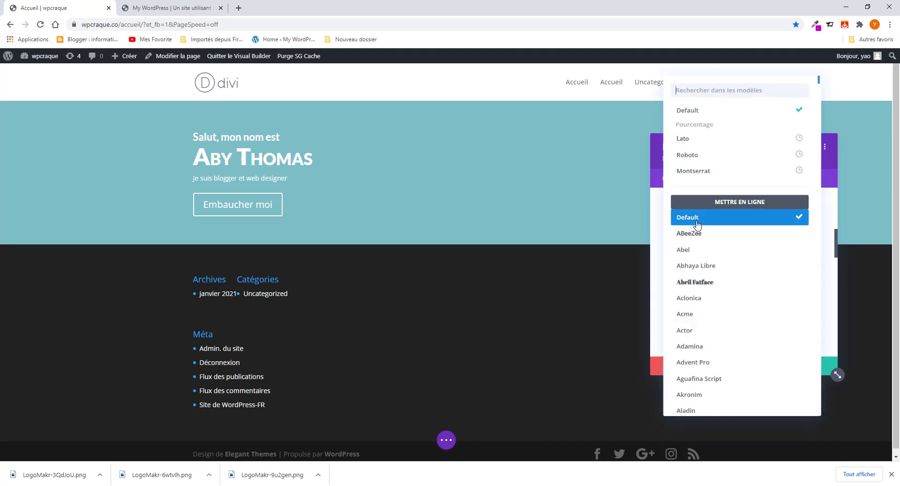
click(689, 141)
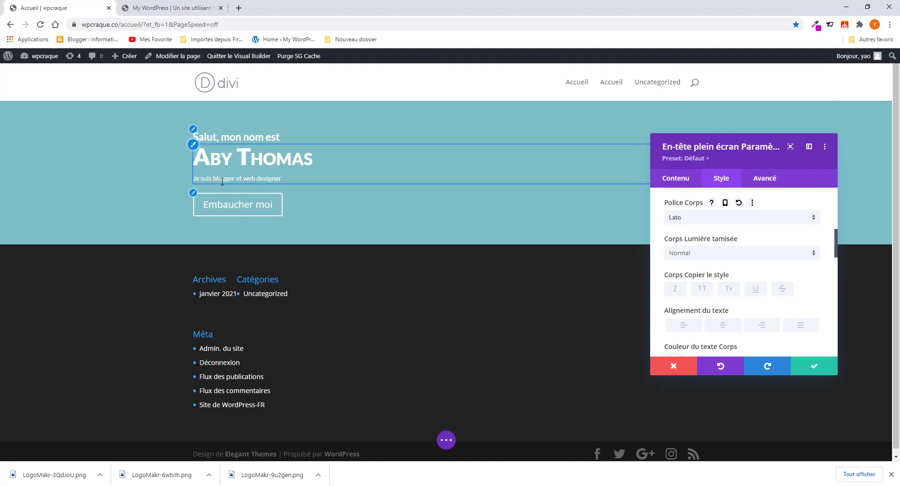
click(702, 259)
click(703, 311)
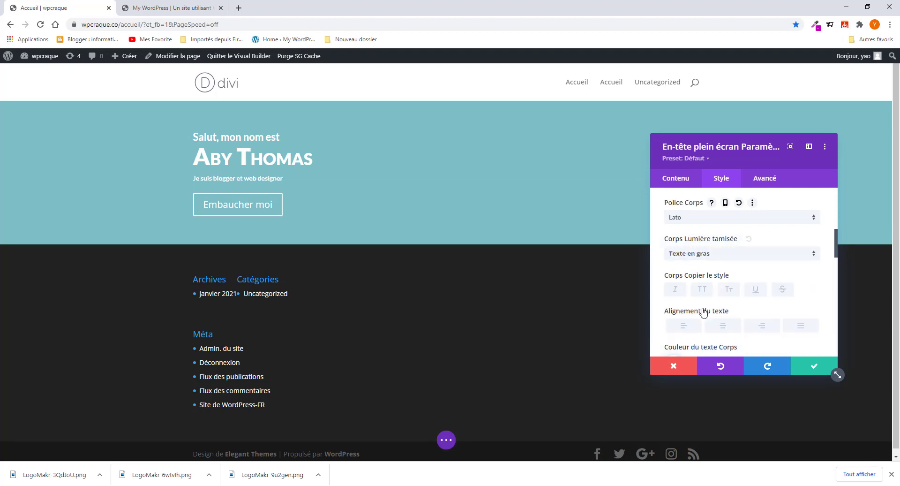
scroll(726, 308, down, 3)
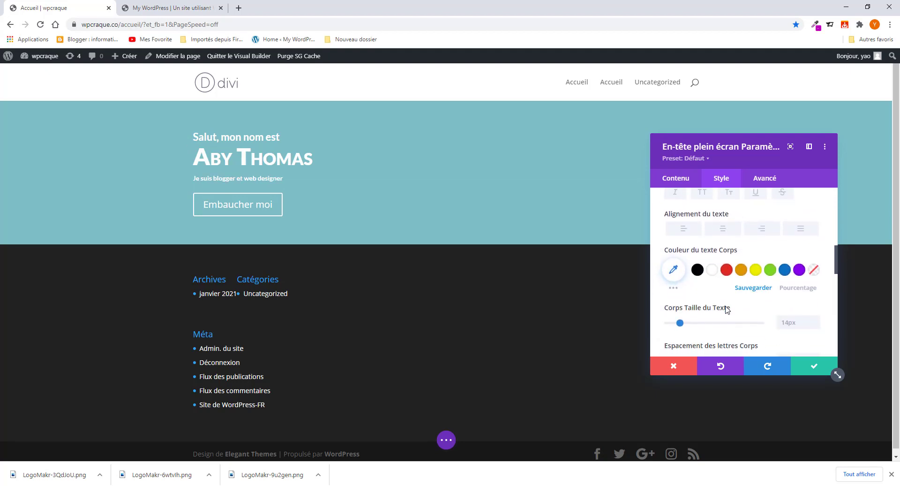
drag(680, 279, 696, 280)
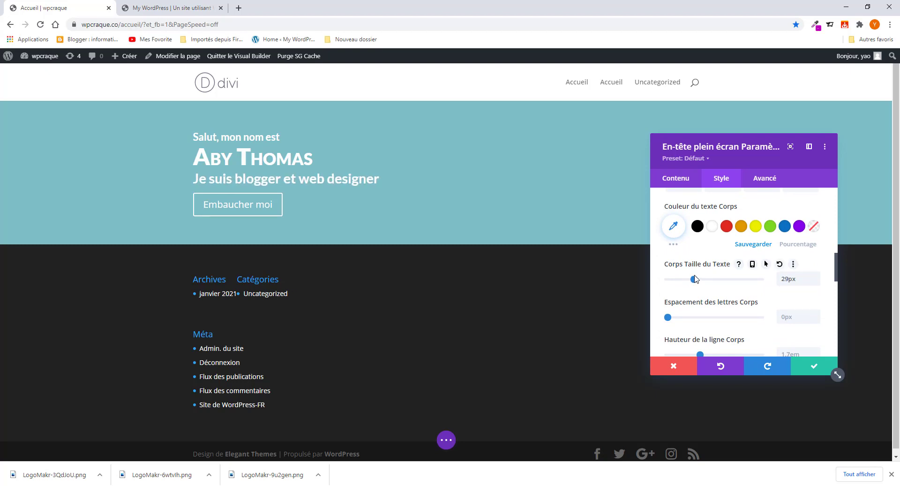
- Compare with the reference portfolio and adjust the subtitle's letter spacing
click(177, 11)
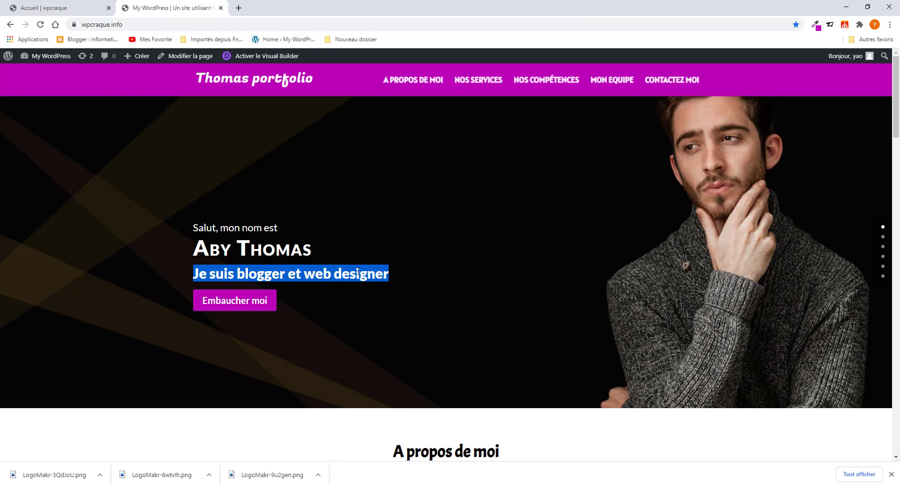
click(372, 261)
click(68, 9)
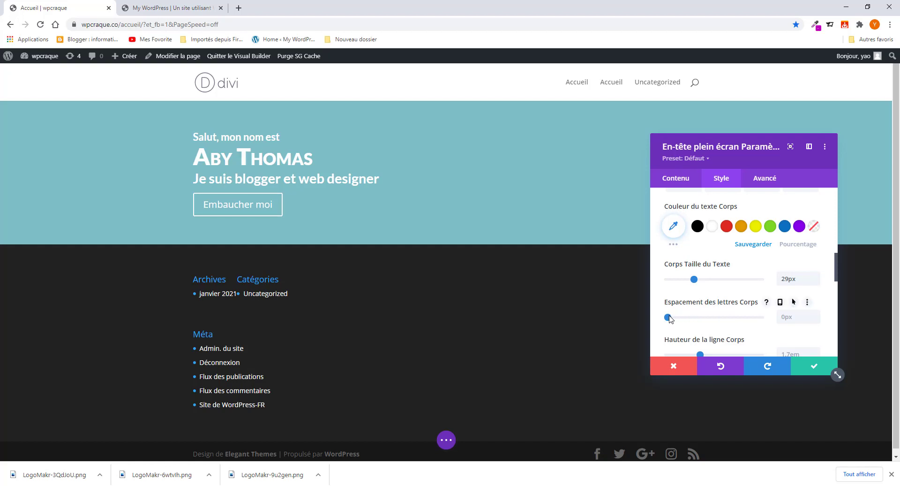
drag(669, 317, 668, 320)
scroll(713, 291, up, 5)
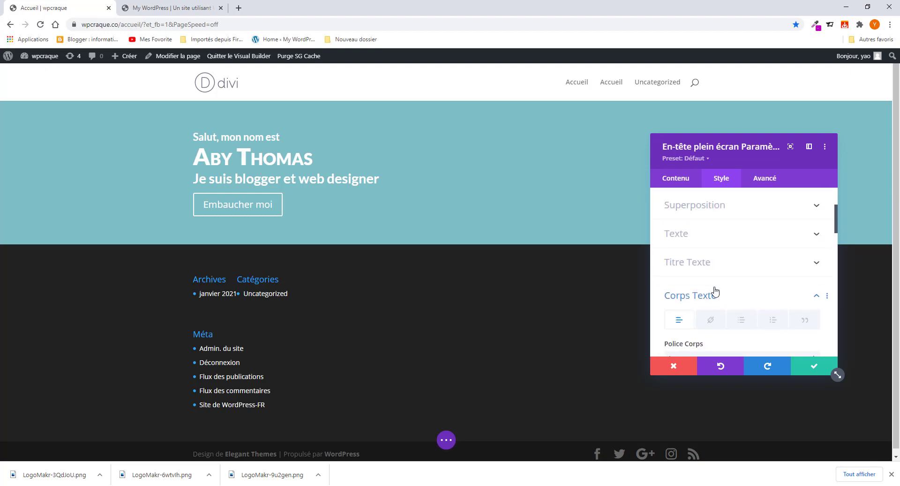
scroll(715, 292, up, 2)
scroll(706, 308, down, 2)
click(708, 270)
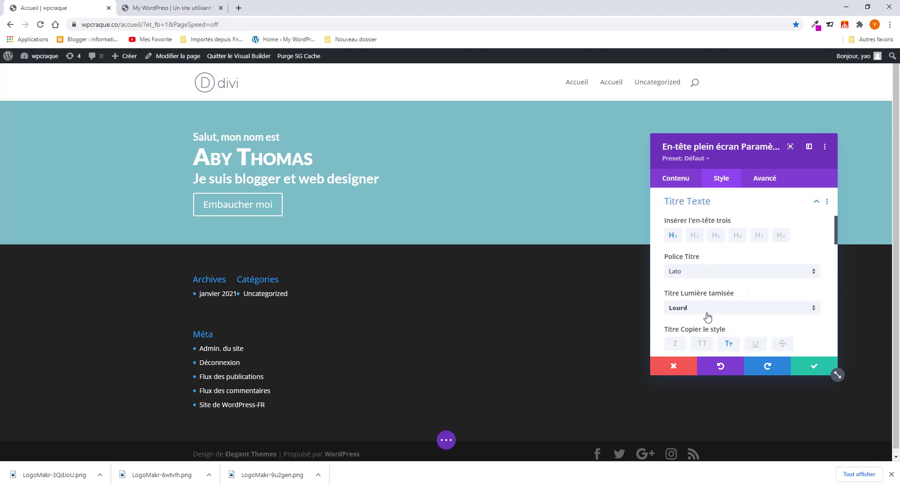
scroll(706, 305, down, 5)
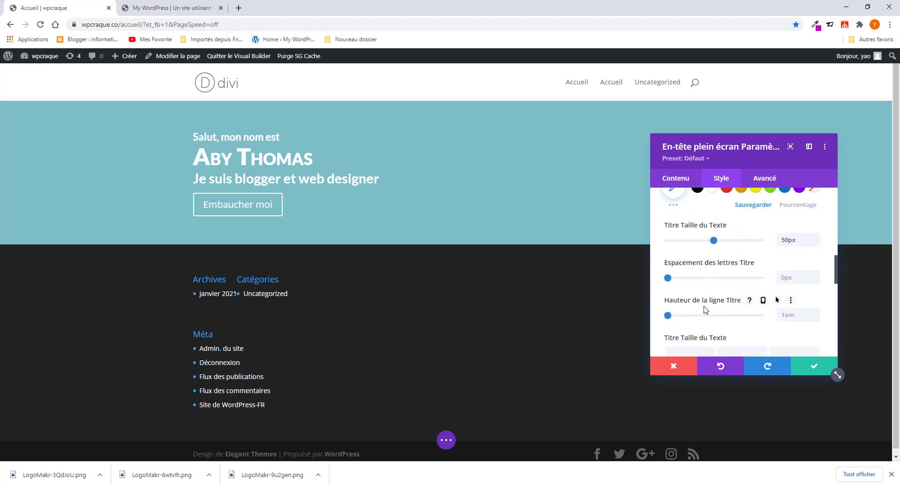
scroll(705, 309, down, 1)
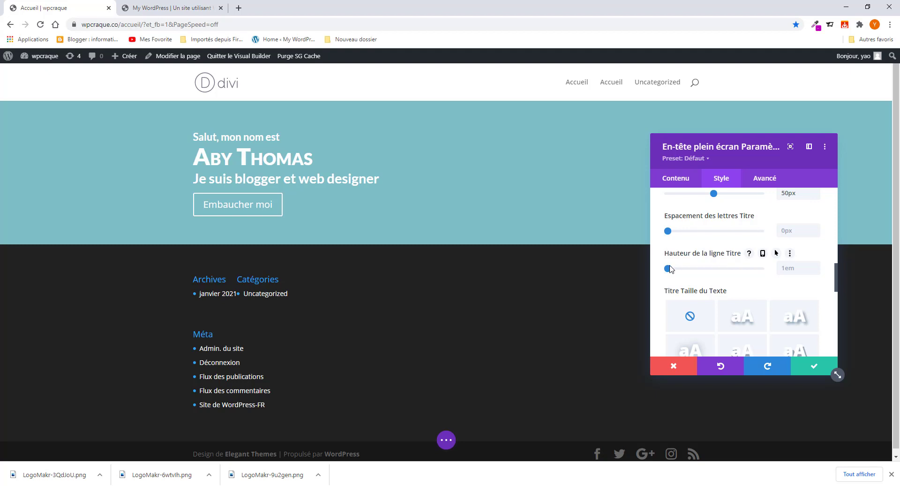
drag(674, 268, 677, 268)
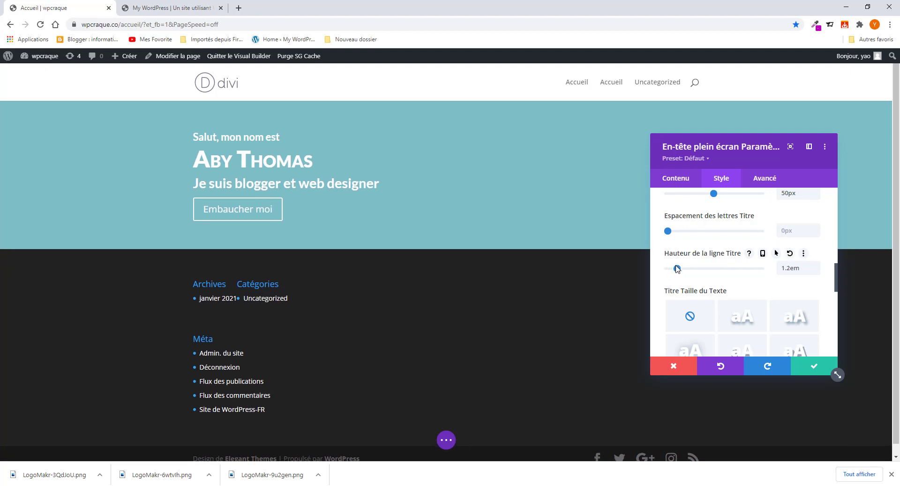
click(672, 176)
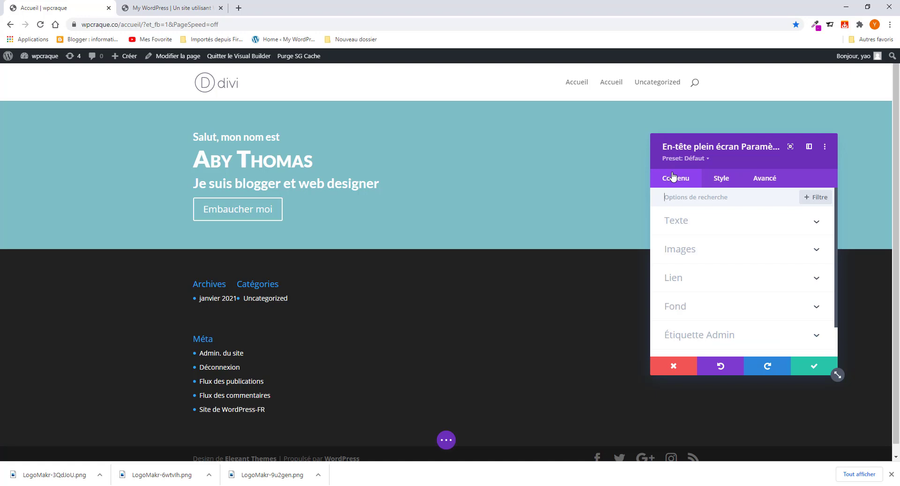
- Colour the word 'blogger' magenta in the Corps text editor
click(697, 227)
scroll(693, 310, down, 5)
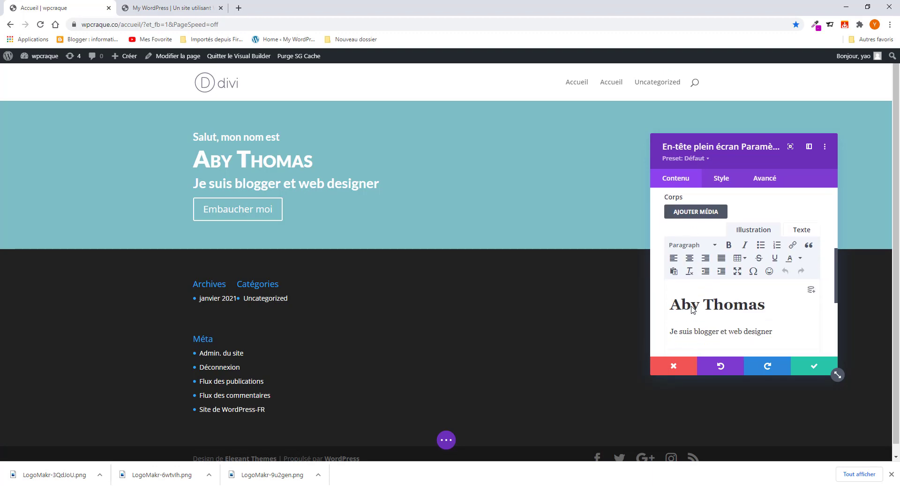
scroll(693, 309, down, 2)
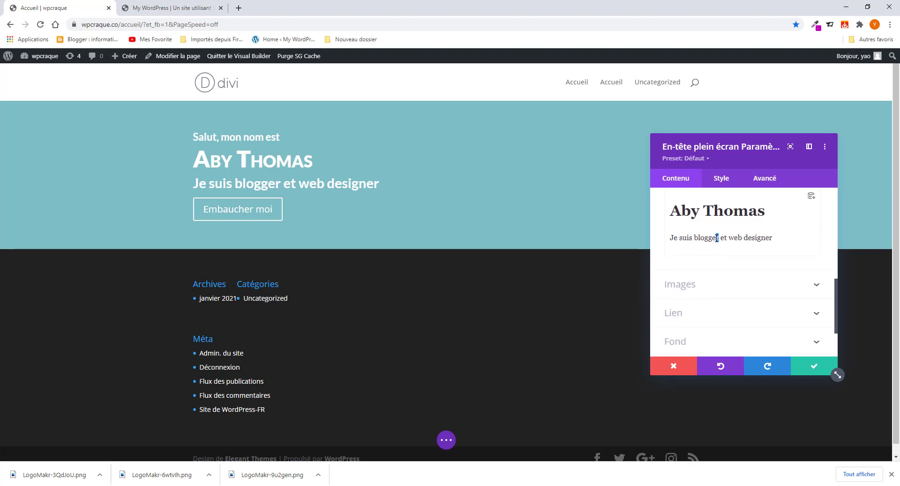
drag(716, 237, 695, 237)
scroll(733, 264, up, 2)
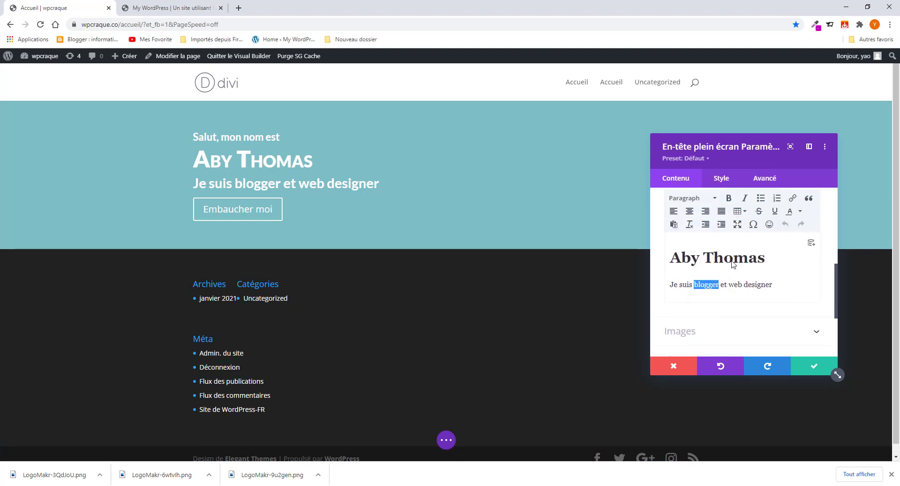
click(799, 259)
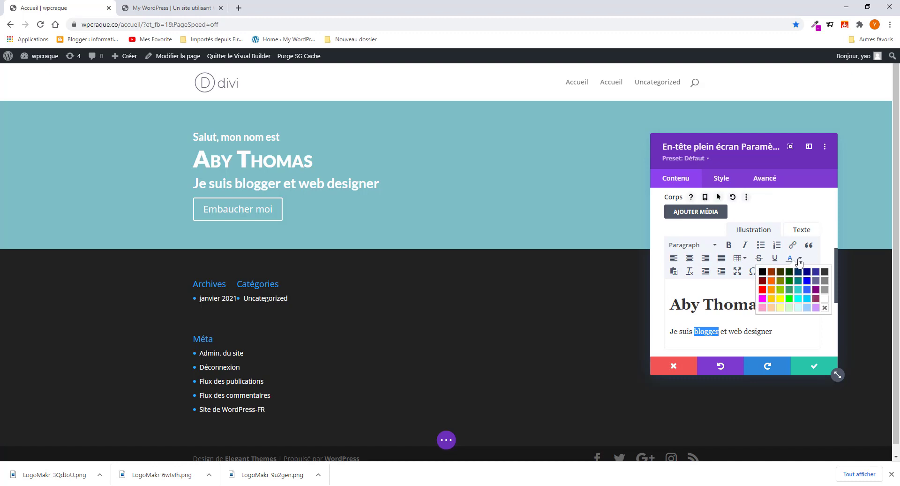
click(762, 298)
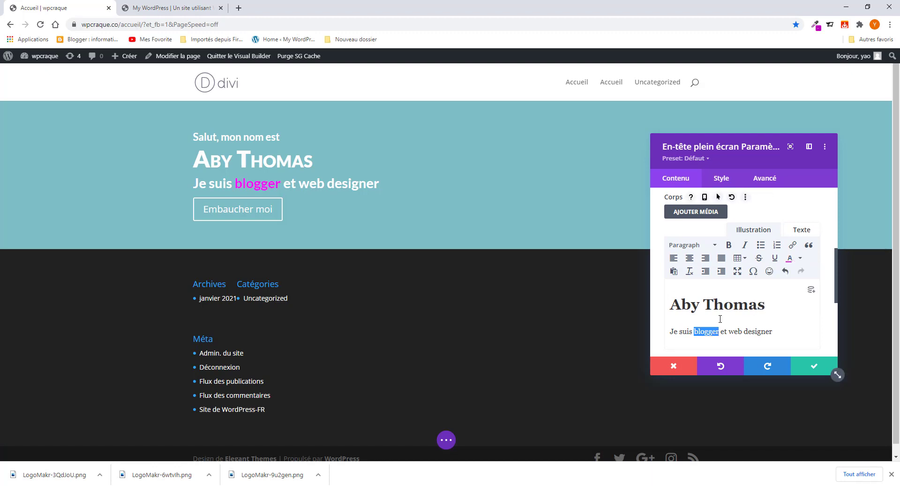
- Colour the whole phrase 'web designer' magenta, checking it against the reference portfolio
drag(743, 332, 772, 332)
click(788, 261)
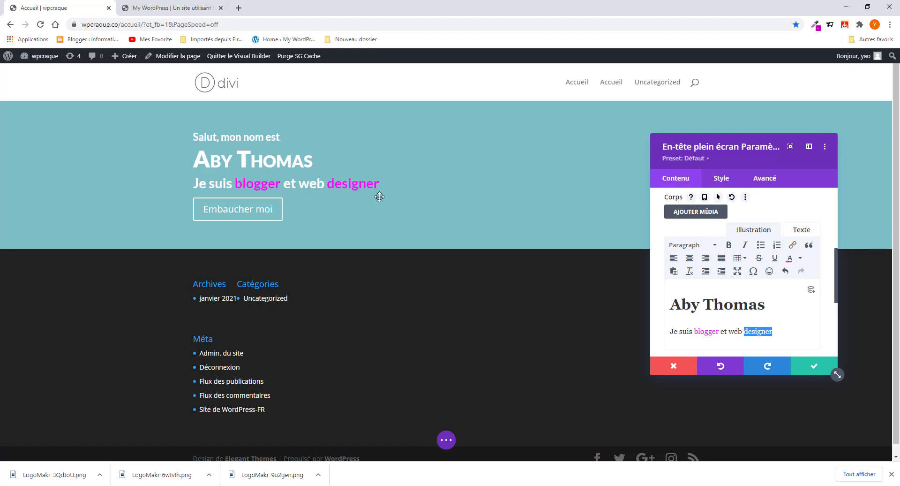
click(169, 8)
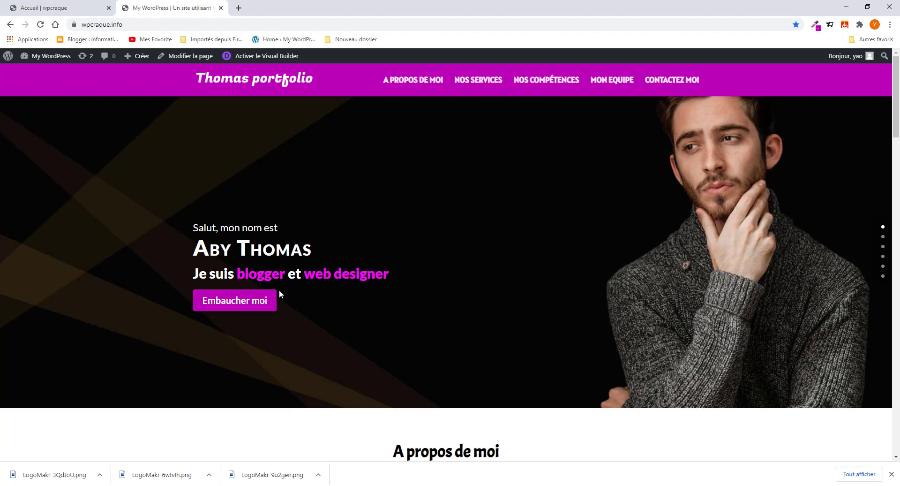
click(82, 8)
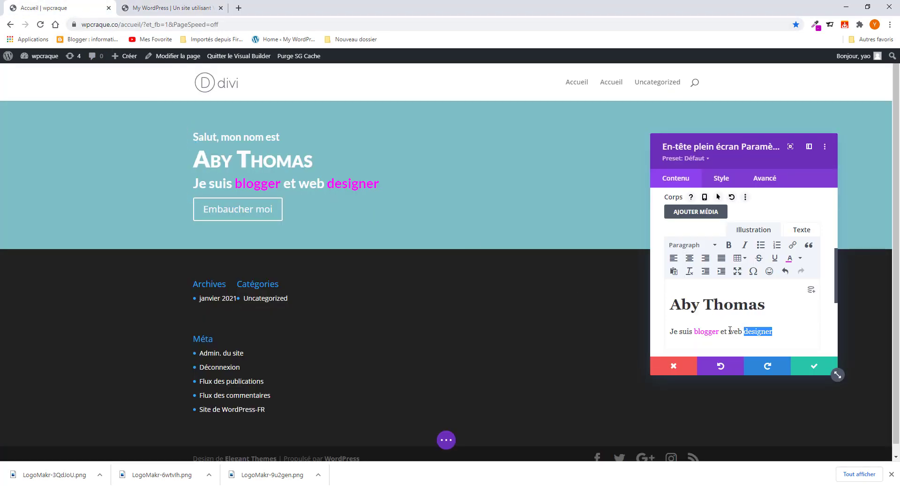
drag(729, 331, 762, 335)
click(791, 261)
click(774, 331)
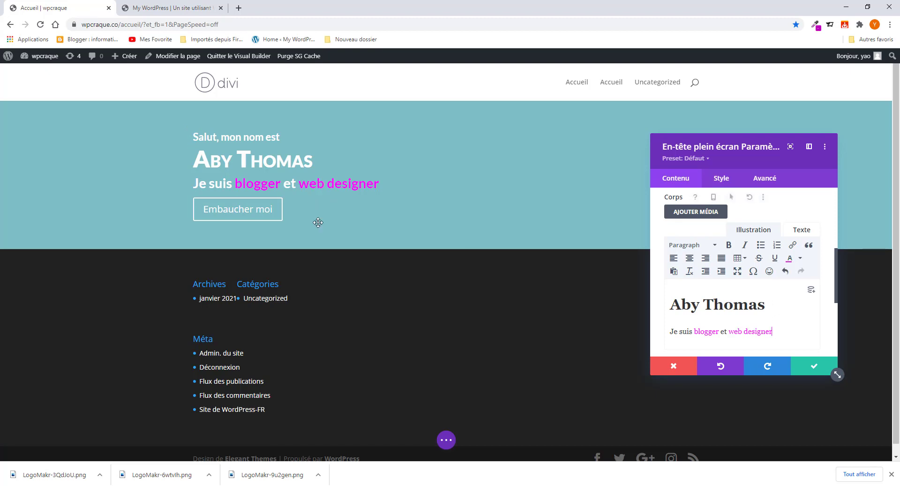
click(169, 7)
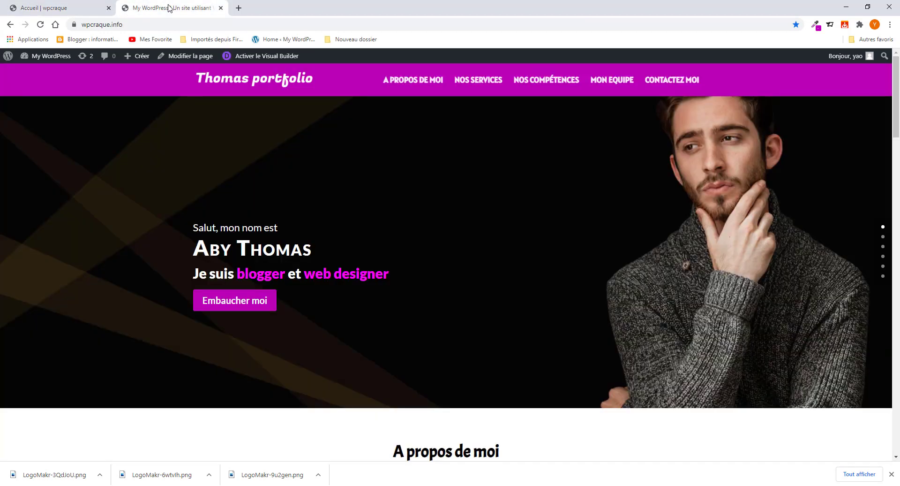
click(73, 8)
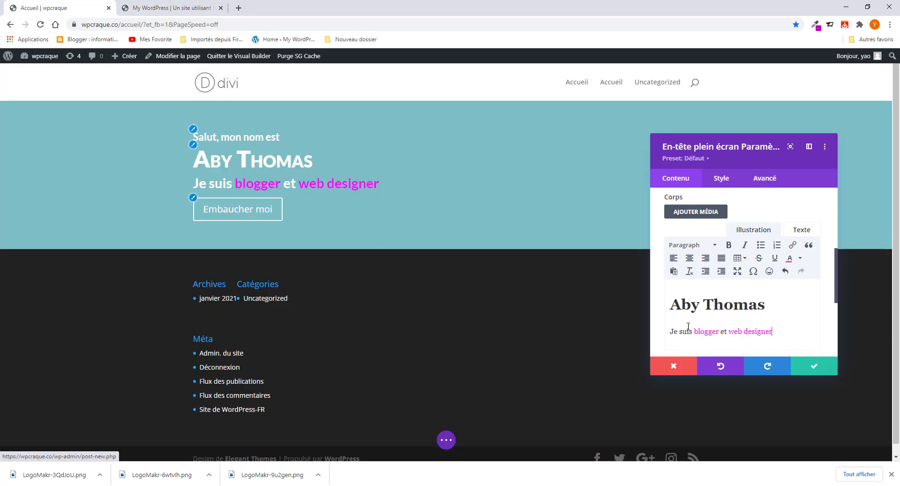
- Enlarge the Corps Texte size of the header line from 29px to 31px
click(718, 183)
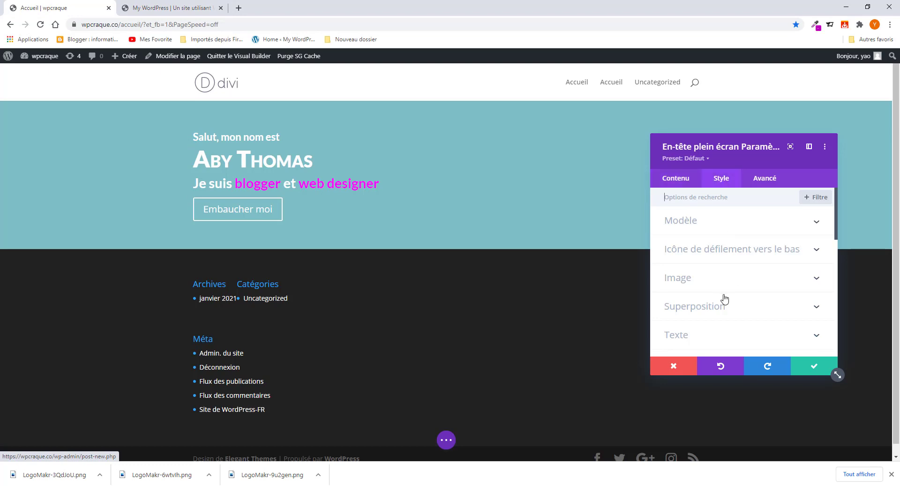
scroll(712, 286, down, 2)
click(712, 248)
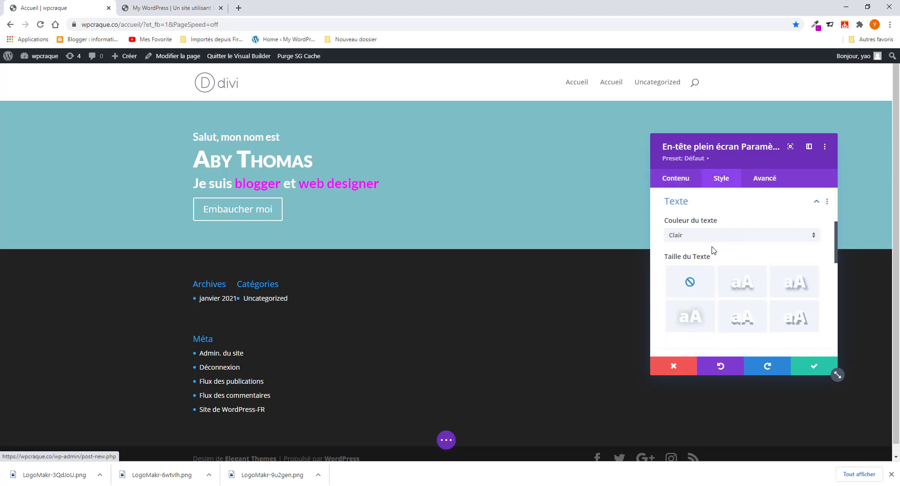
scroll(712, 249, down, 3)
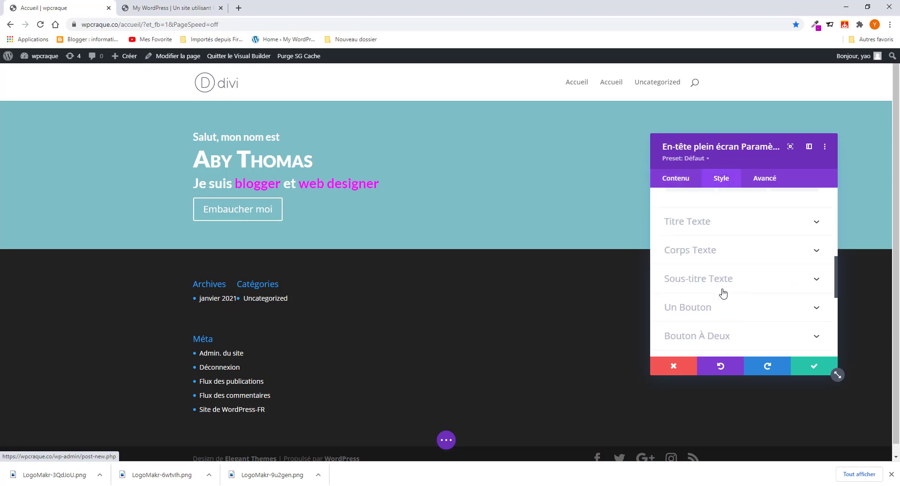
click(710, 253)
scroll(719, 291, down, 2)
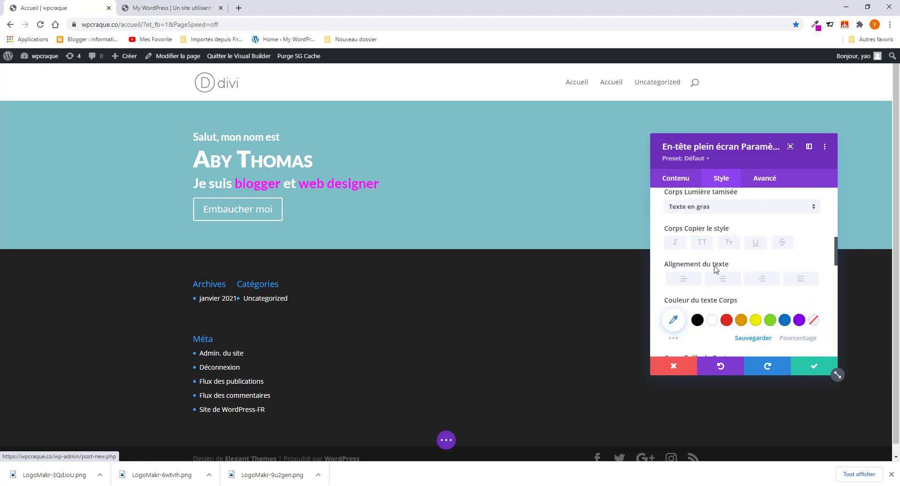
scroll(713, 281, down, 2)
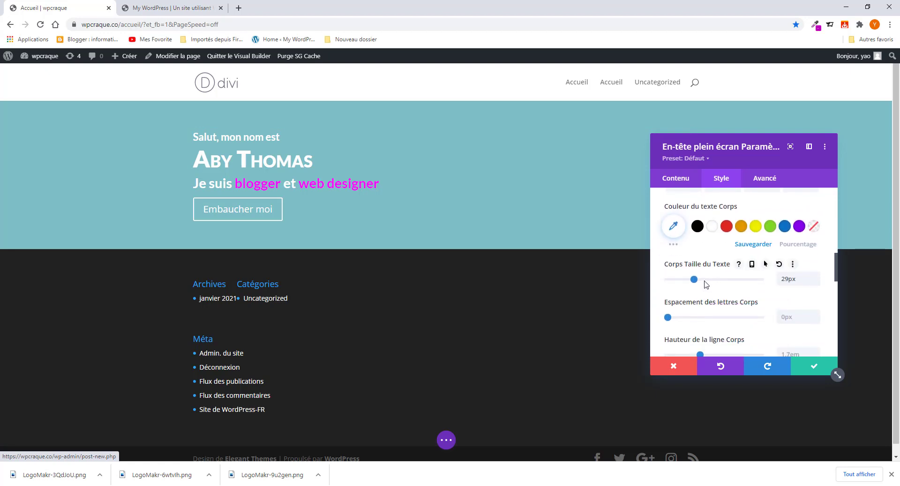
drag(697, 279, 697, 280)
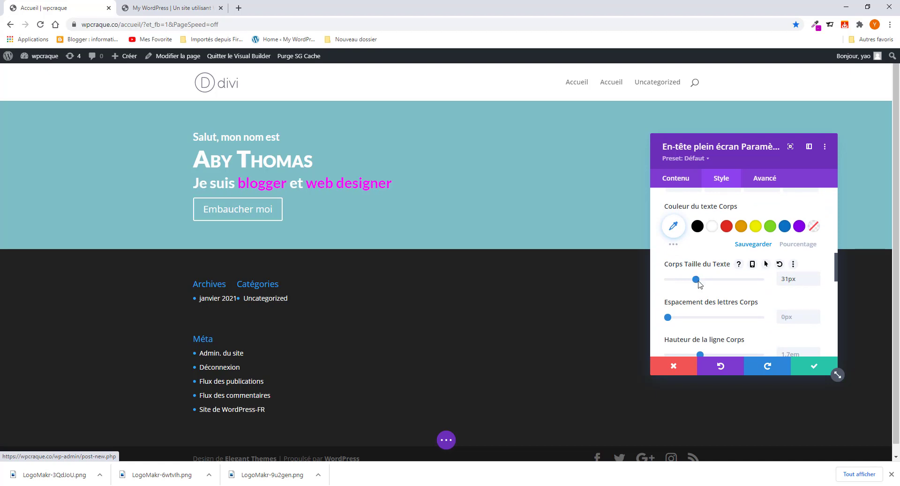
- Set the body text weight to Lourd and compare with the reference portfolio
scroll(712, 287, up, 3)
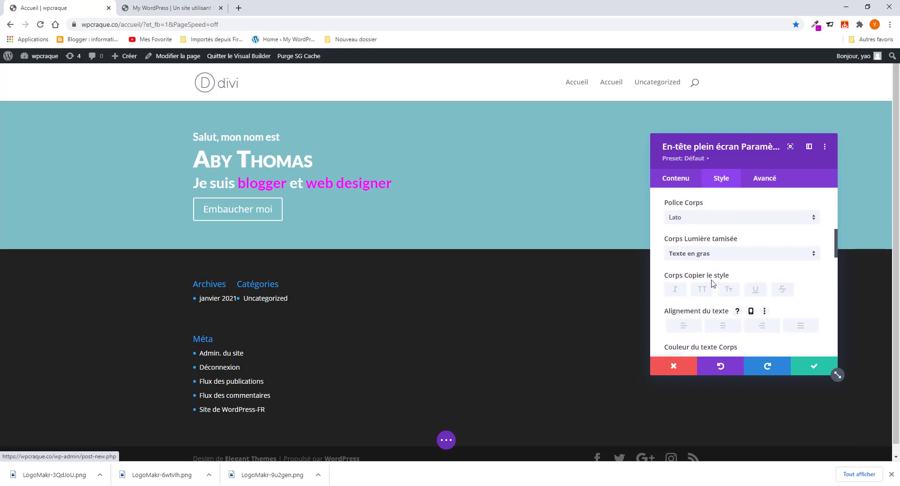
click(715, 255)
click(687, 326)
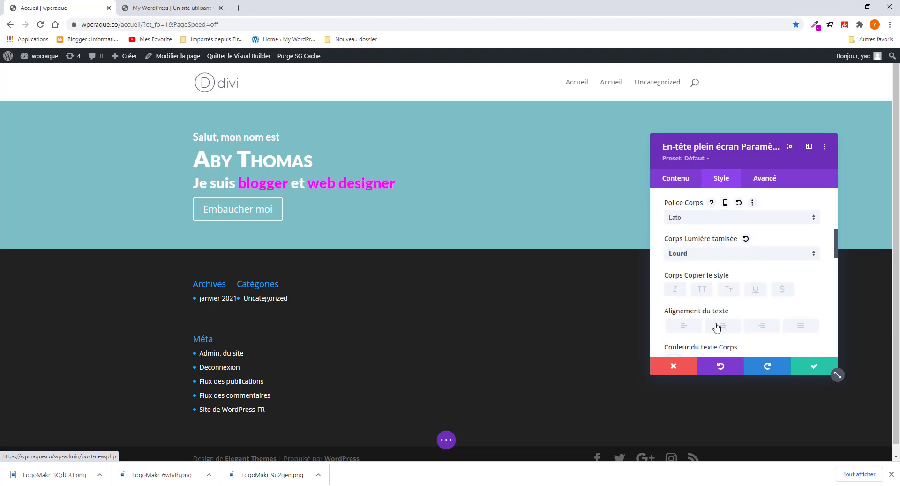
click(182, 8)
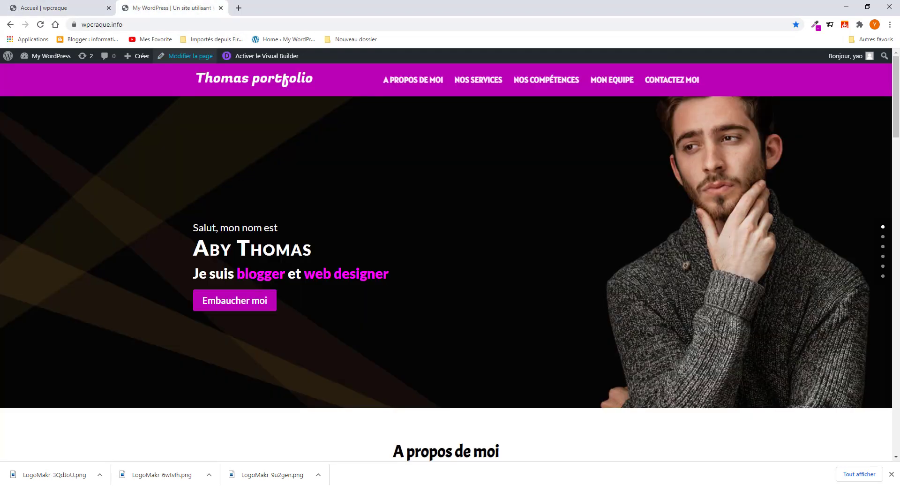
click(68, 8)
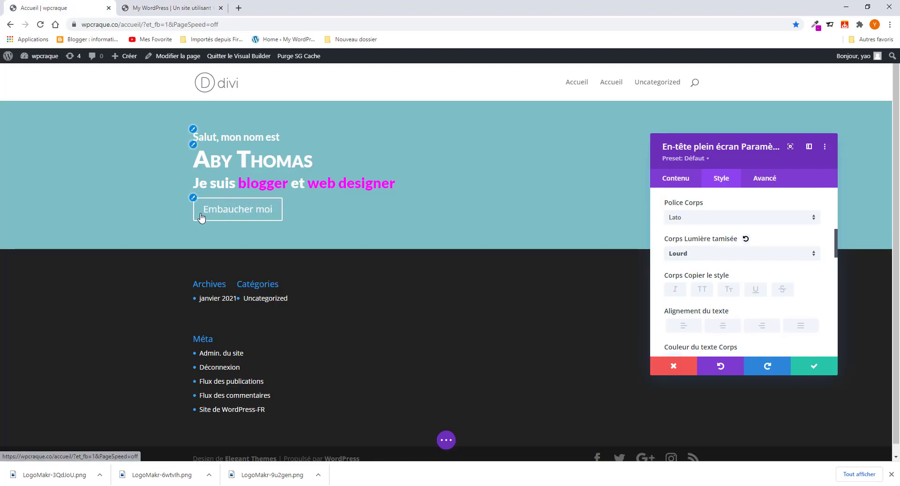
- Select the 'Embaucher moi' button to reach its Un Bouton styling options
click(222, 207)
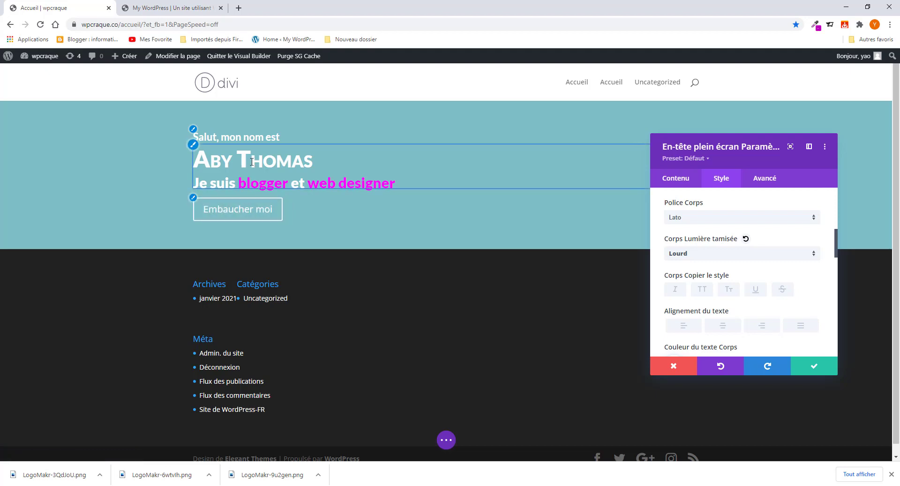
scroll(725, 281, down, 8)
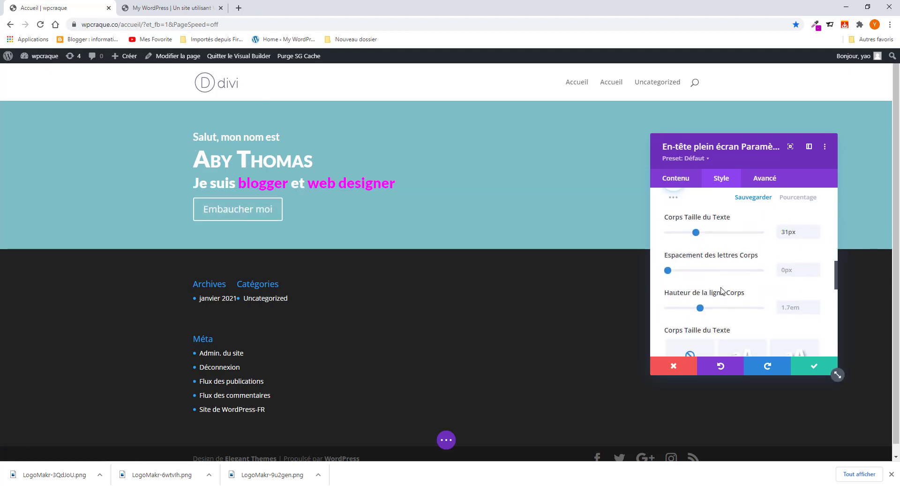
scroll(722, 295, down, 2)
- Switch 'Utiliser des styles personnalisés pour Un Bouton' to OUI and view the reference's magenta button
click(701, 234)
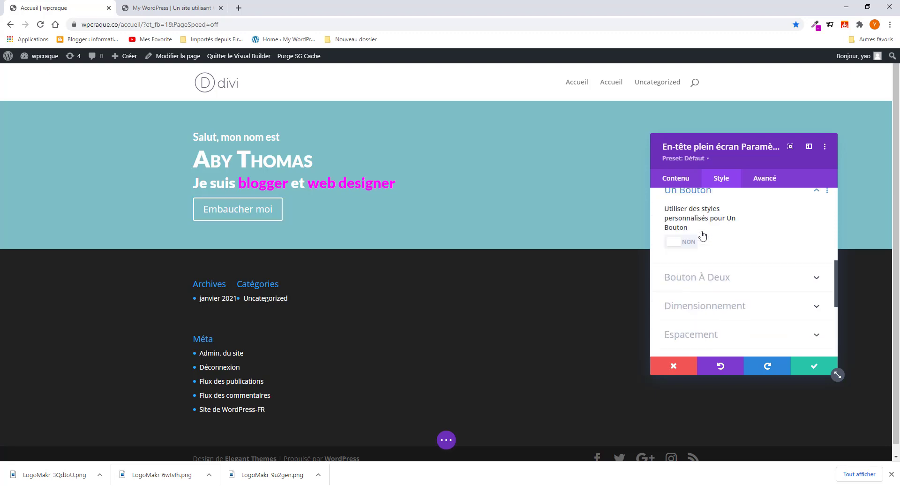
click(692, 255)
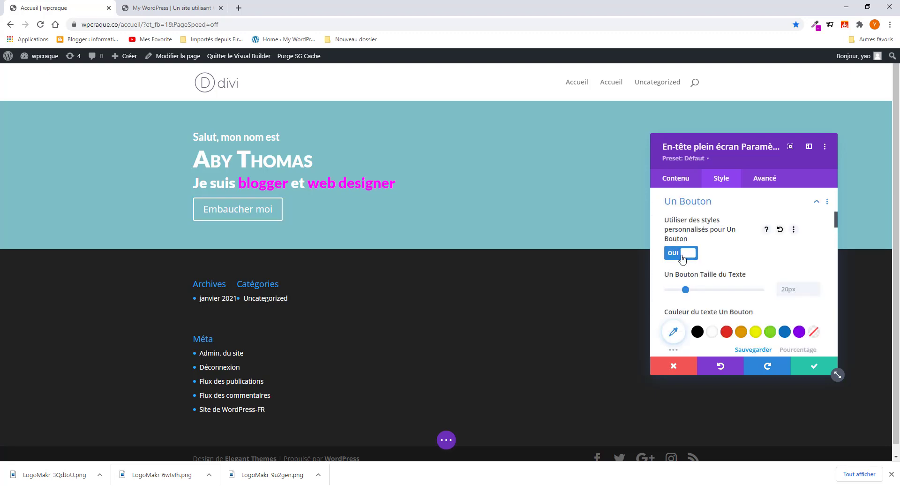
click(179, 12)
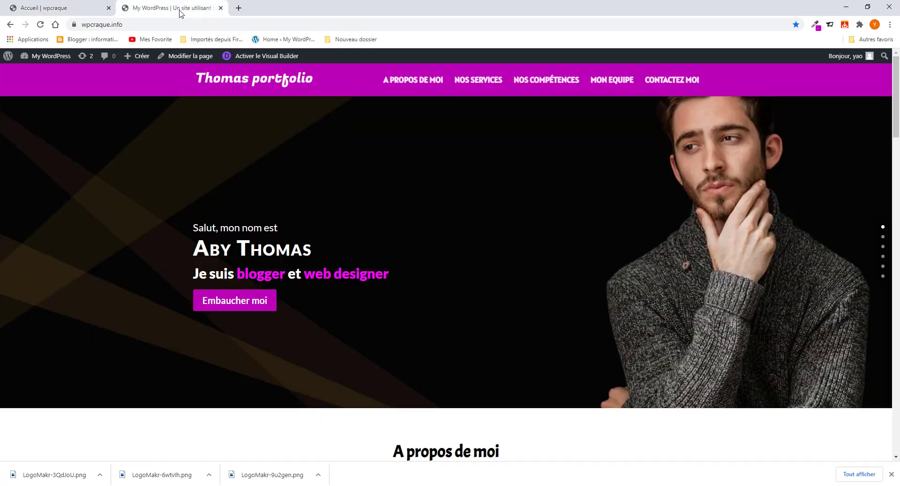
click(70, 8)
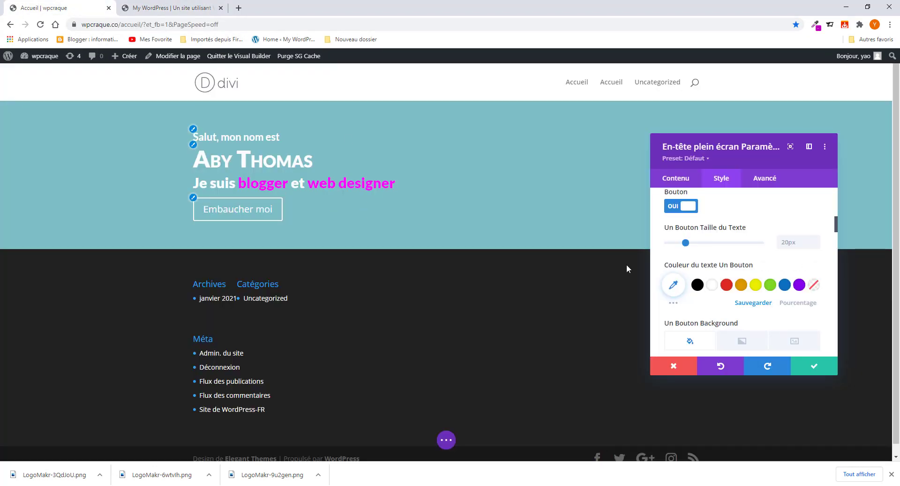
click(183, 10)
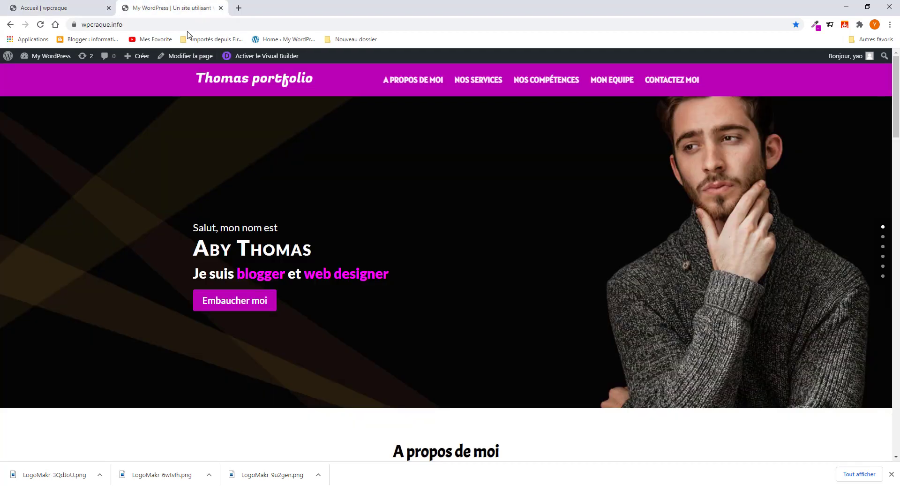
- Copy the hero background colour #130E08, then open ColorZilla's Chrome Web Store page via Google
click(816, 26)
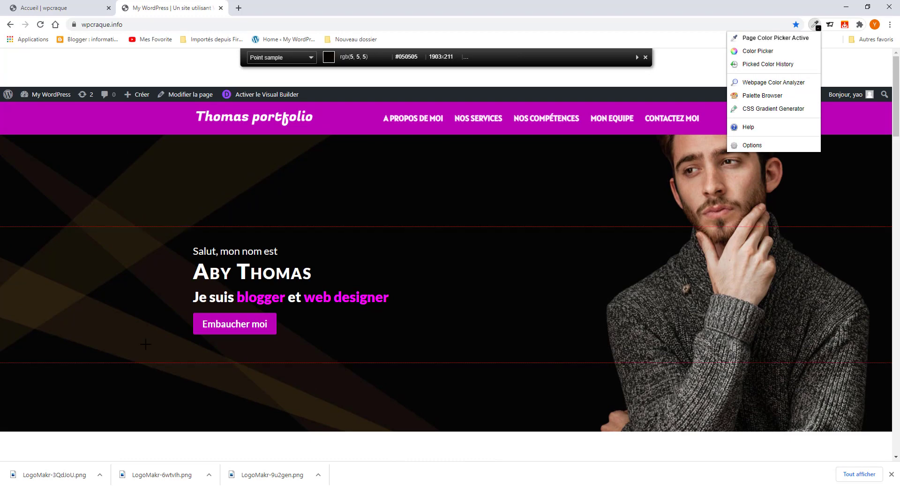
click(266, 330)
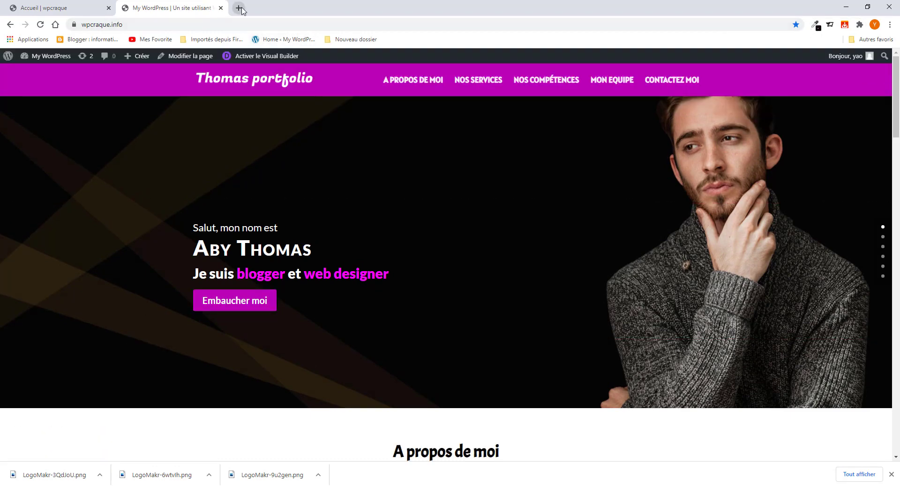
click(239, 9)
click(233, 26)
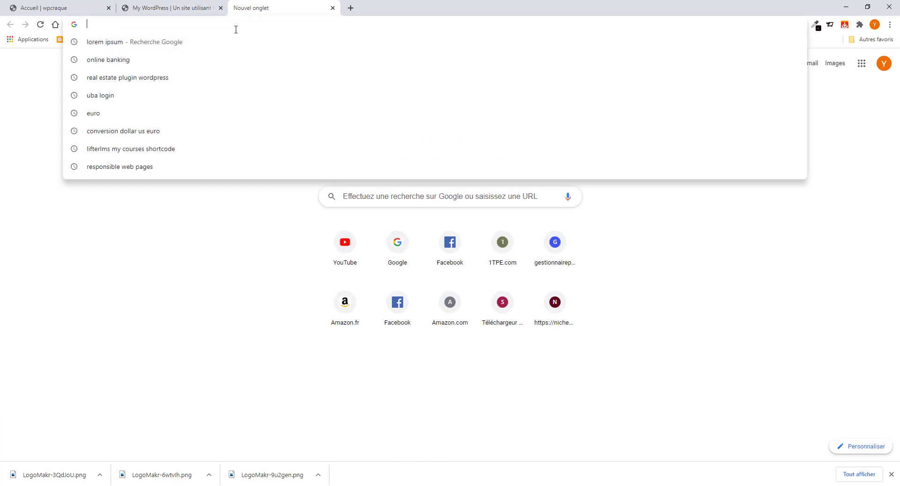
text(colo)
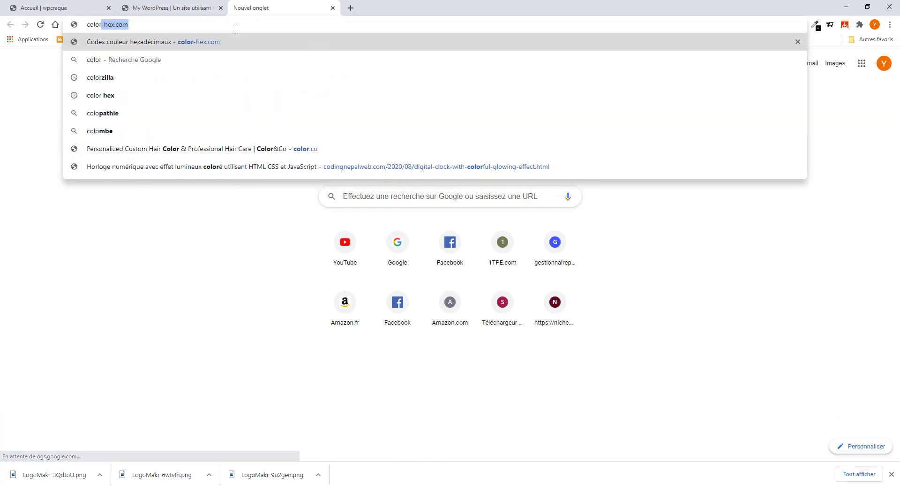
text(r)
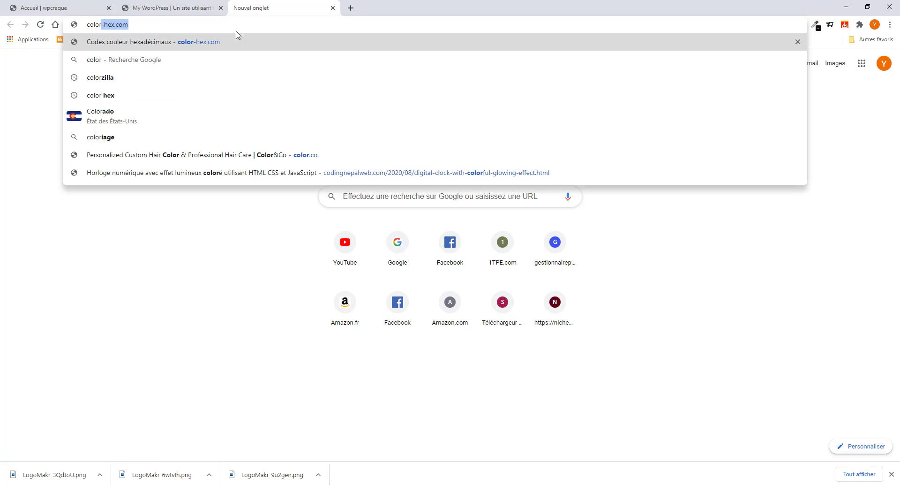
click(181, 92)
click(170, 24)
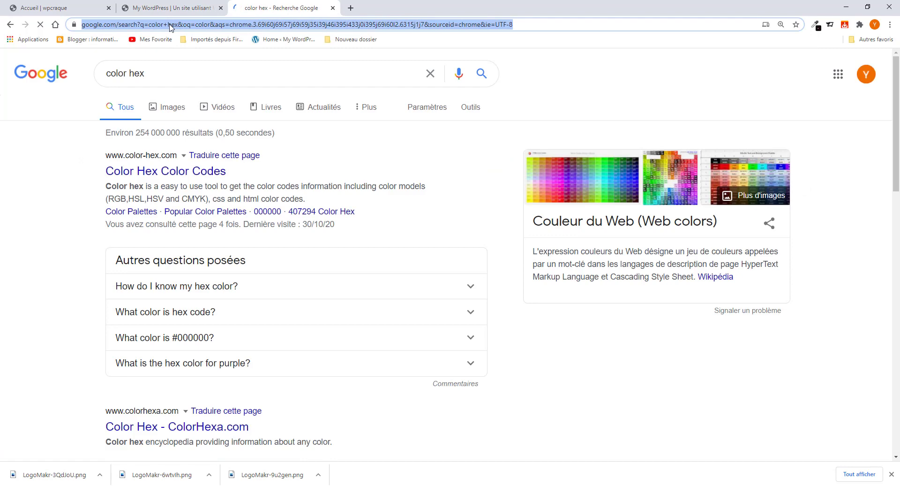
text(color-hex.com)
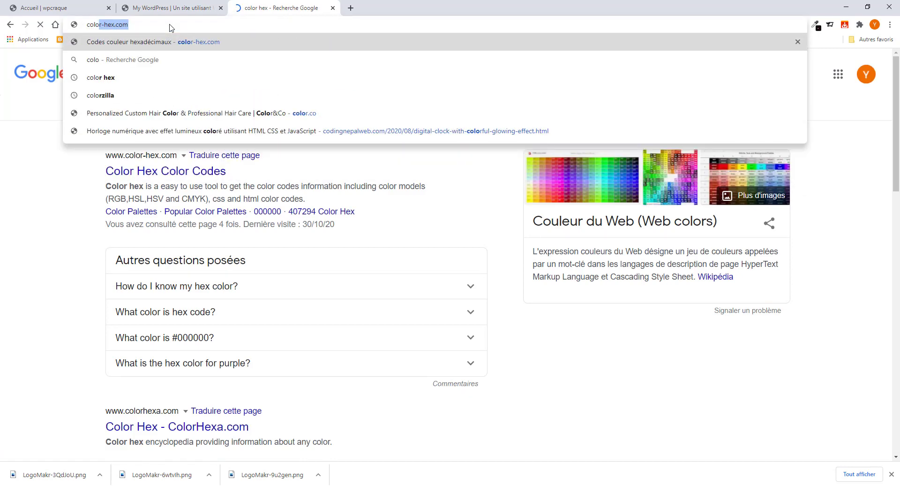
click(140, 95)
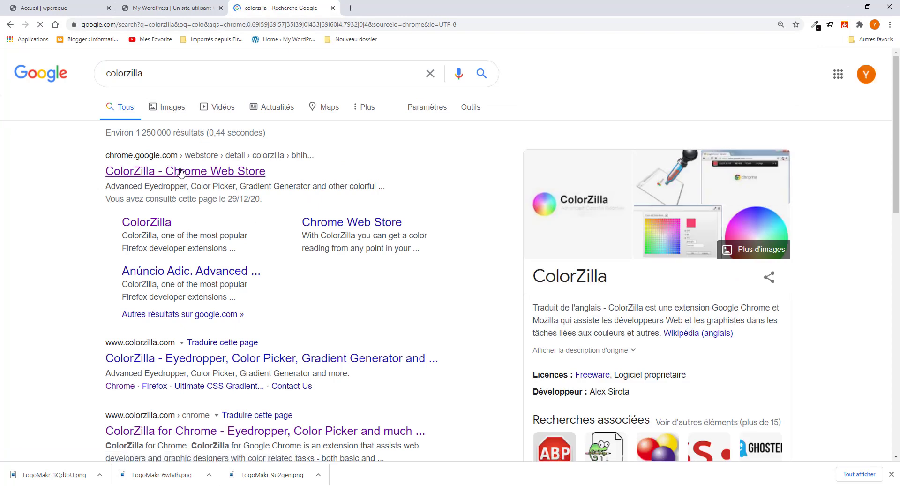
click(187, 171)
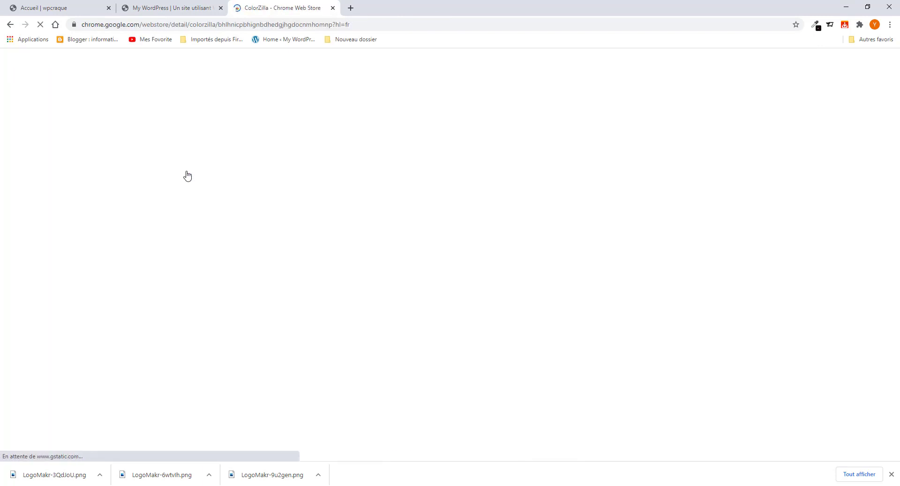
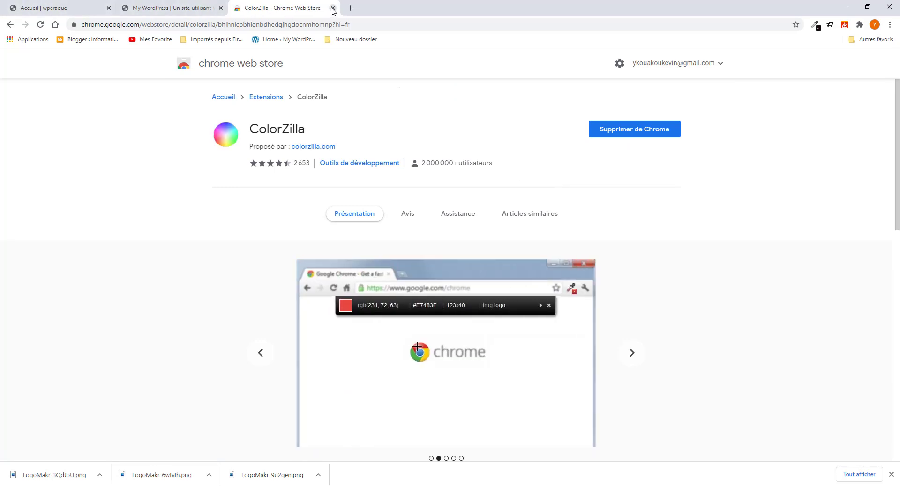
- Sample the reference Embaucher moi button's magenta with ColorZilla and select its hex value ba00b7
click(332, 8)
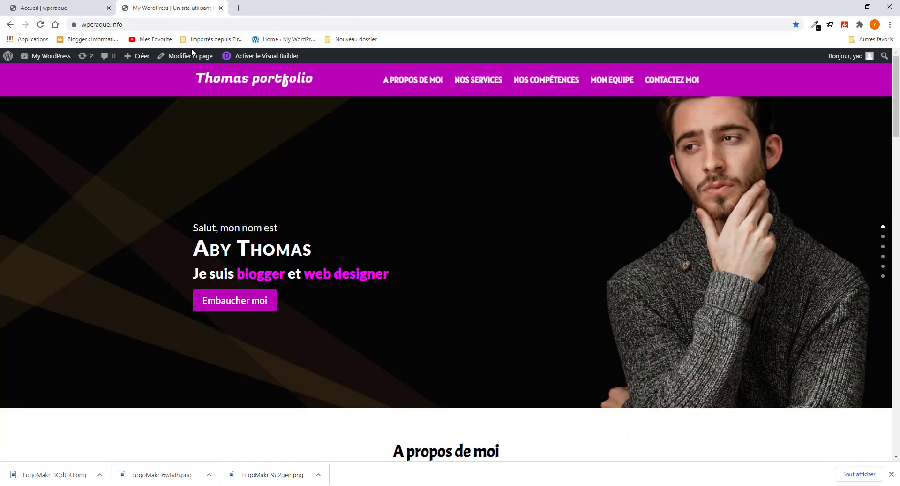
click(816, 24)
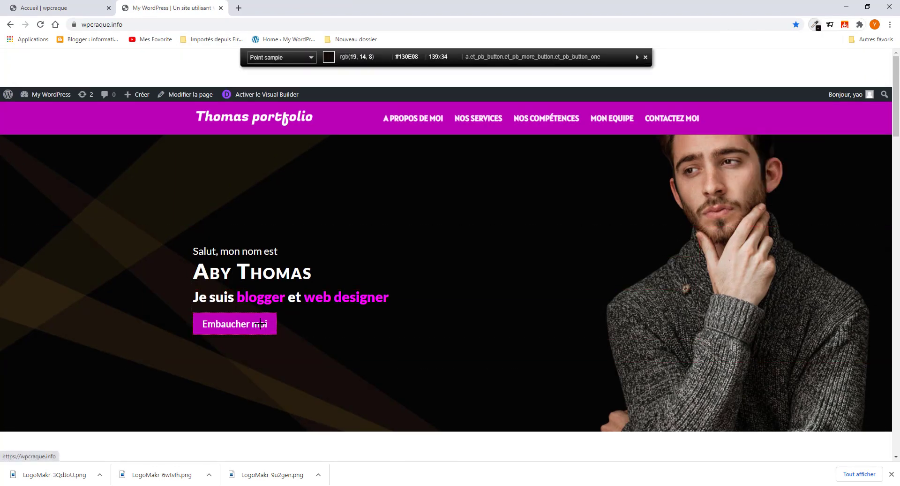
click(258, 323)
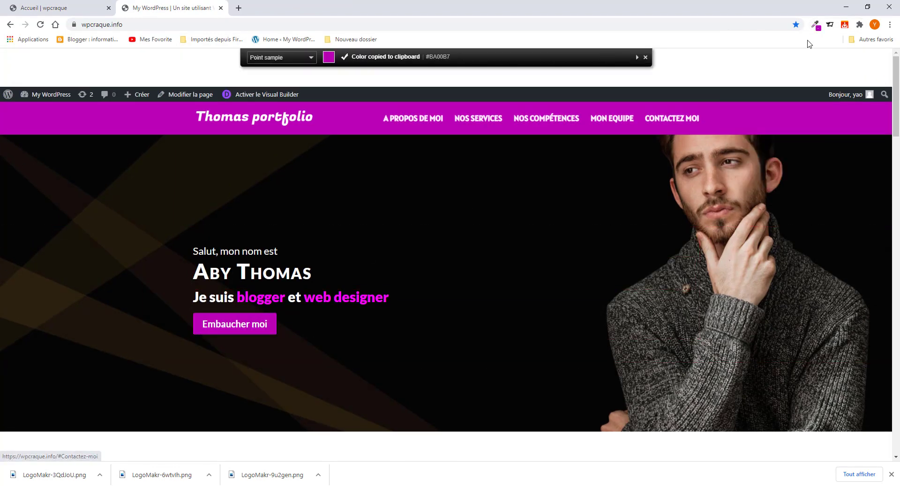
click(815, 24)
click(775, 64)
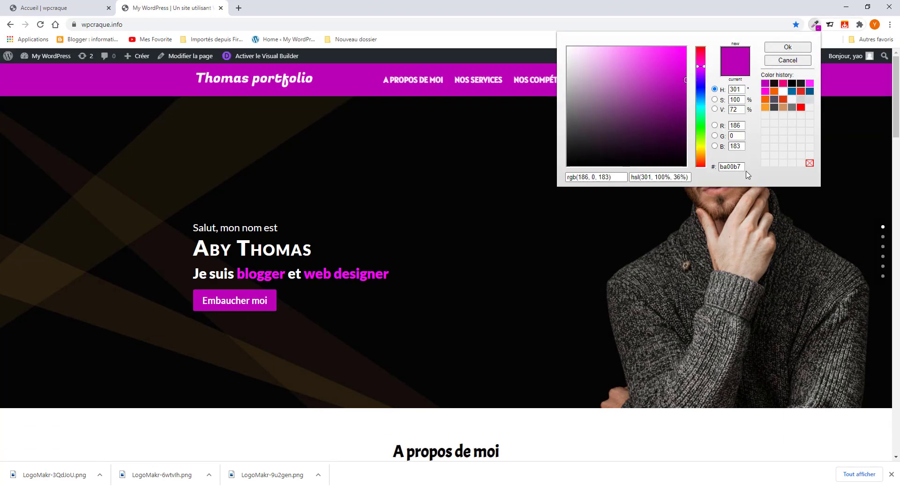
double_click(743, 165)
click(38, 8)
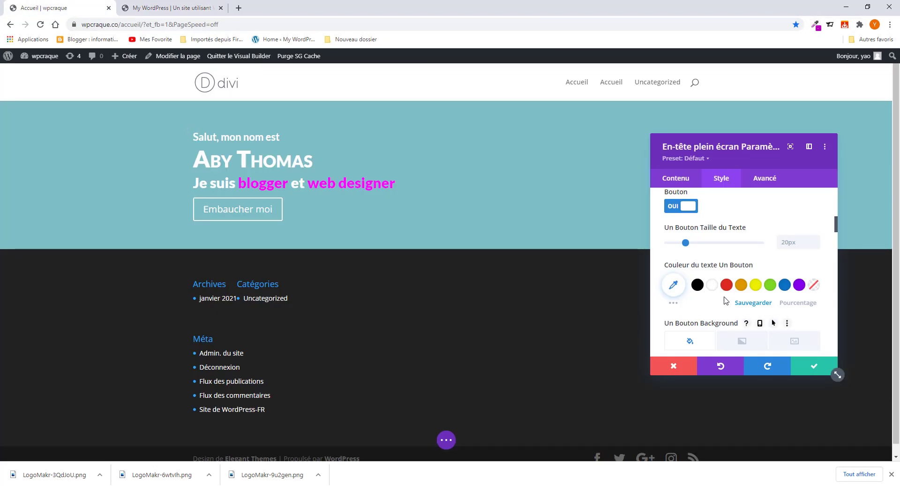
- Set the Embaucher moi button's border width to 0px
scroll(712, 326, down, 3)
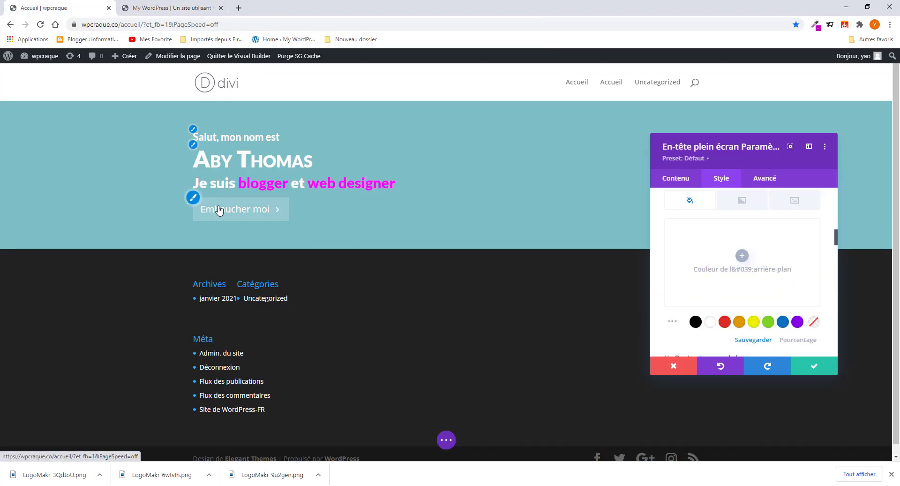
scroll(731, 304, down, 2)
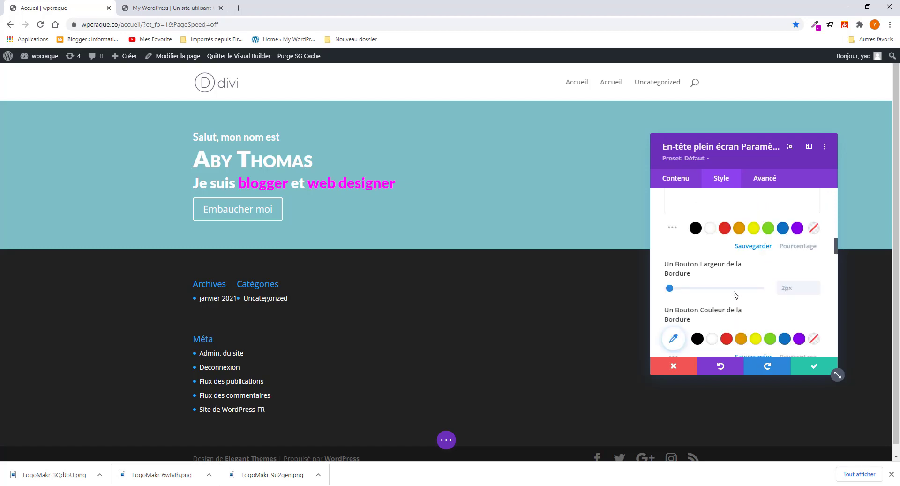
scroll(735, 294, down, 1)
scroll(684, 277, up, 1)
drag(664, 289, 650, 295)
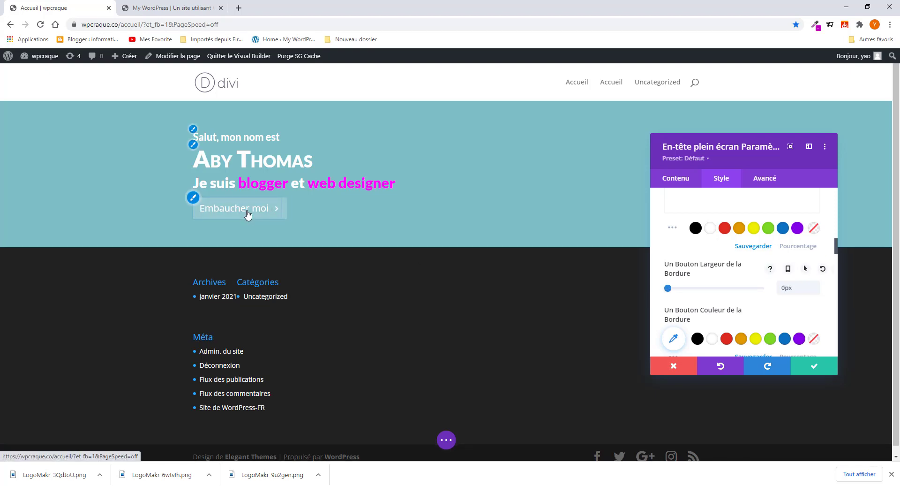
- Give the button a solid #ba00b7 magenta background colour
scroll(697, 311, down, 2)
scroll(696, 311, up, 4)
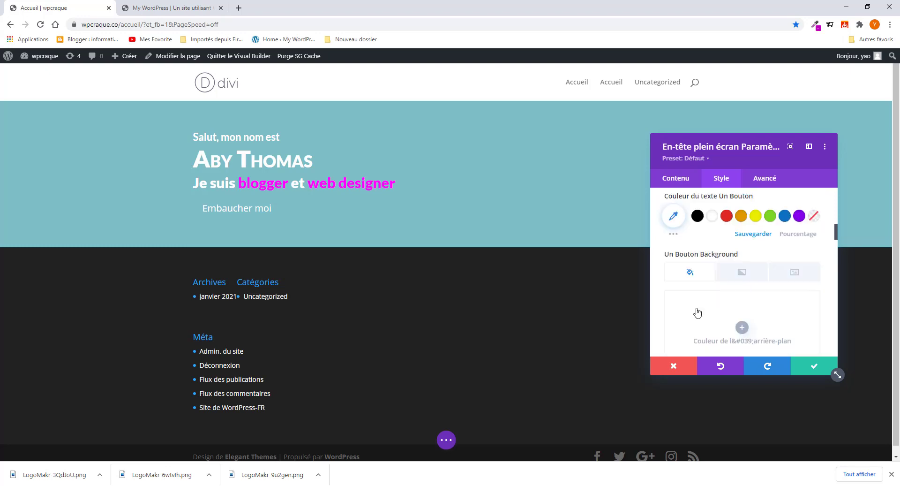
scroll(698, 311, down, 2)
click(742, 255)
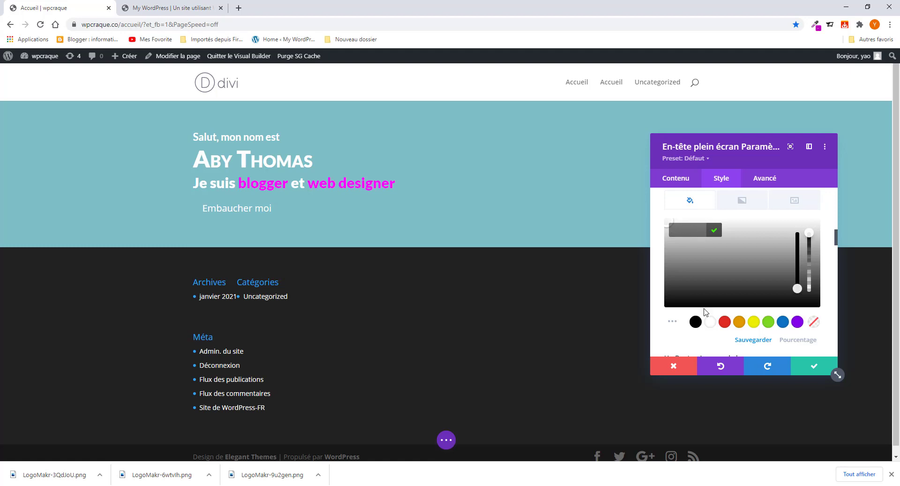
click(693, 322)
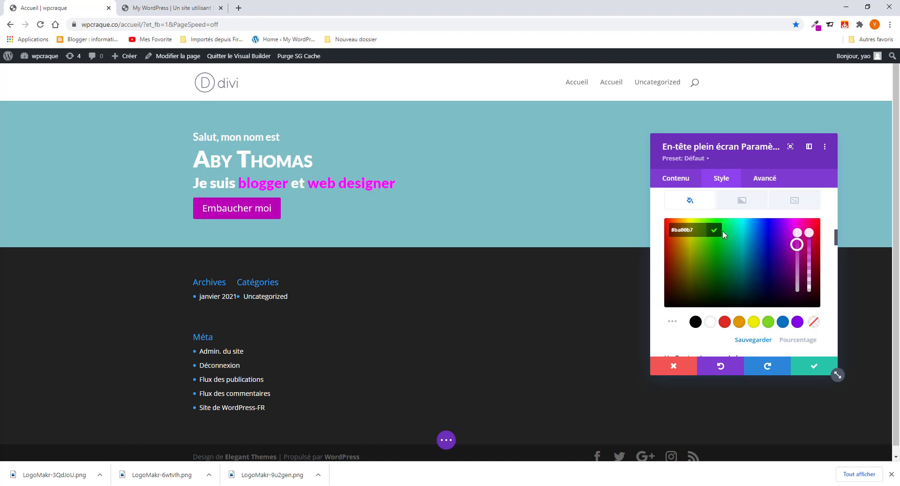
scroll(749, 312, down, 3)
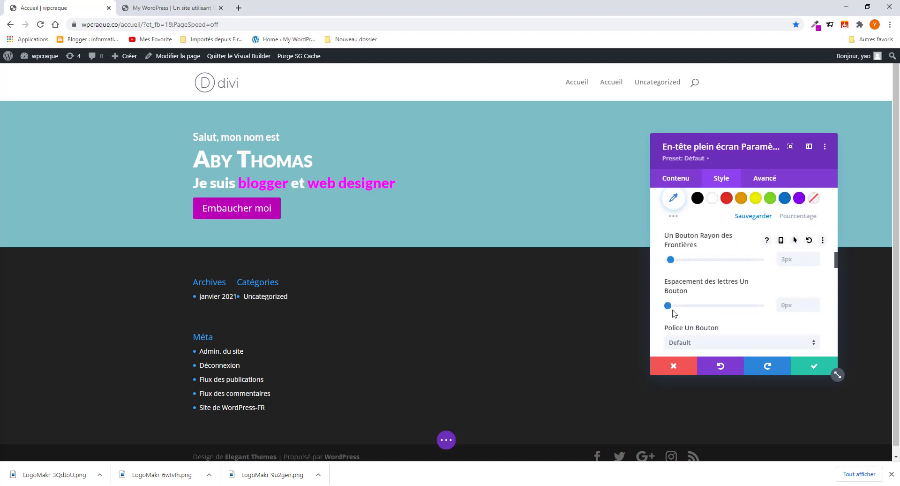
- Turn off the Embaucher moi button's arrow icon
scroll(673, 313, down, 5)
scroll(674, 310, up, 2)
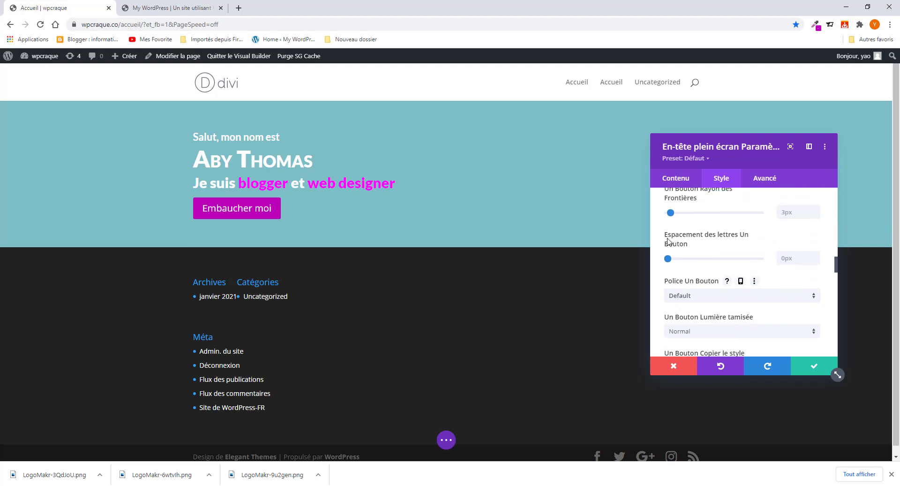
scroll(678, 268, up, 1)
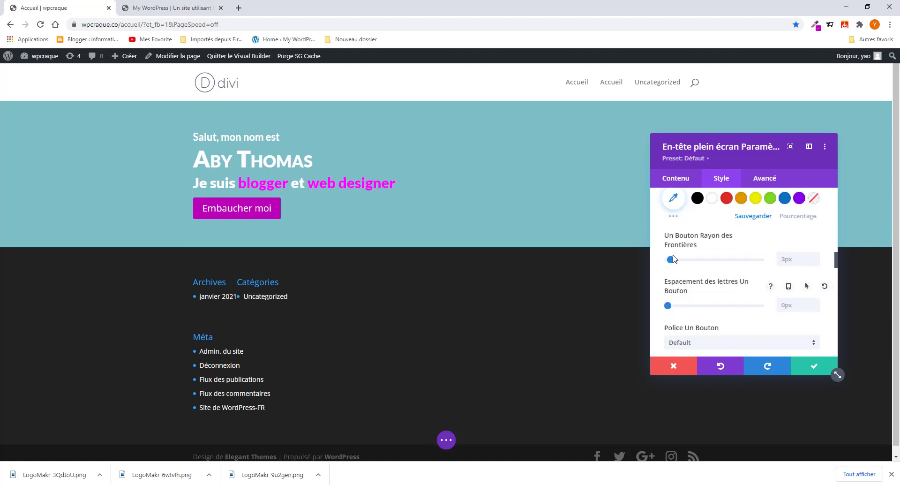
scroll(675, 265, down, 1)
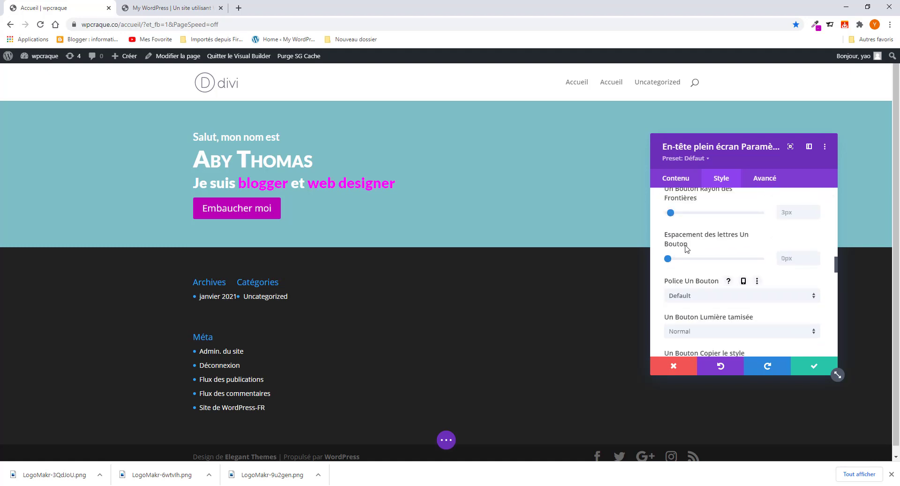
scroll(671, 288, down, 3)
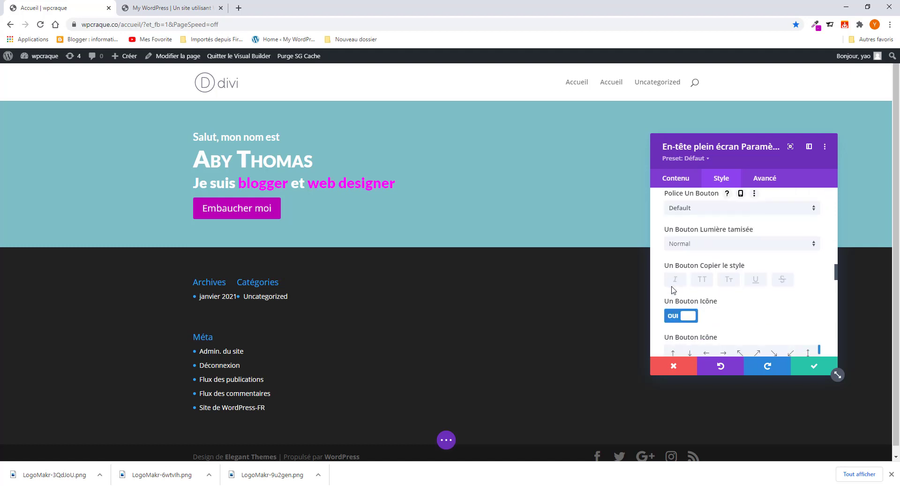
scroll(673, 291, up, 1)
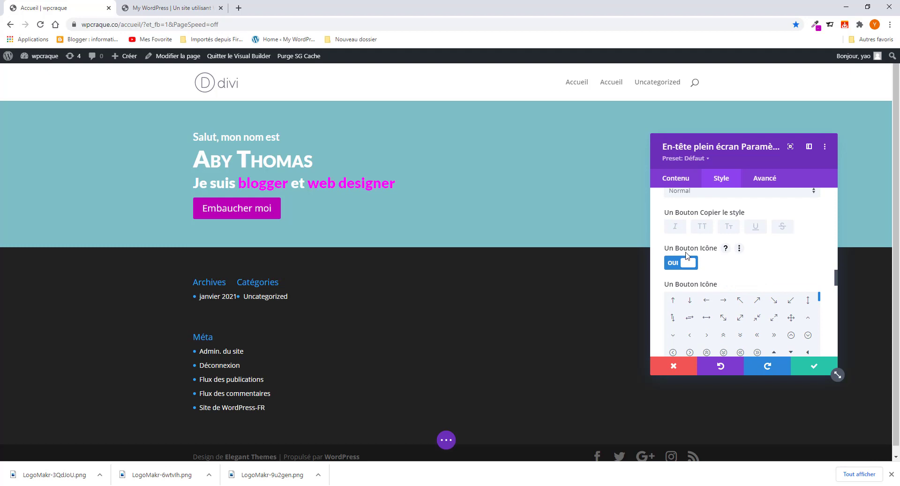
click(676, 264)
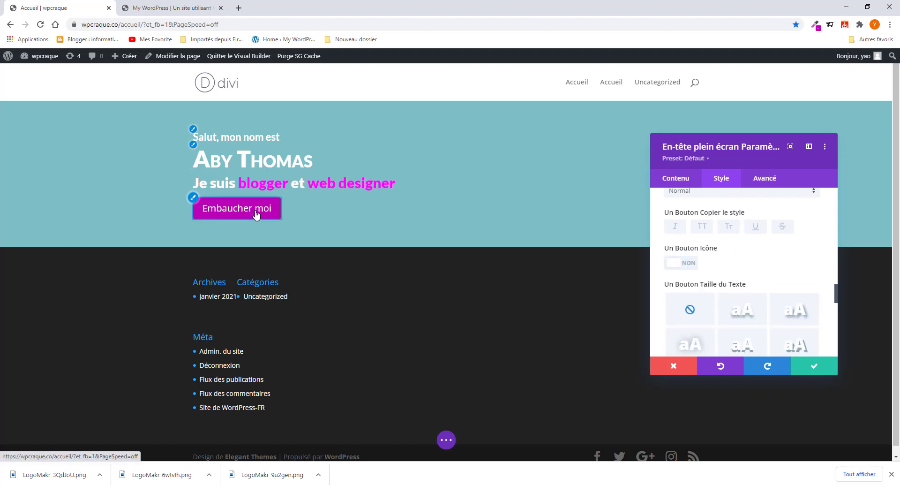
click(687, 266)
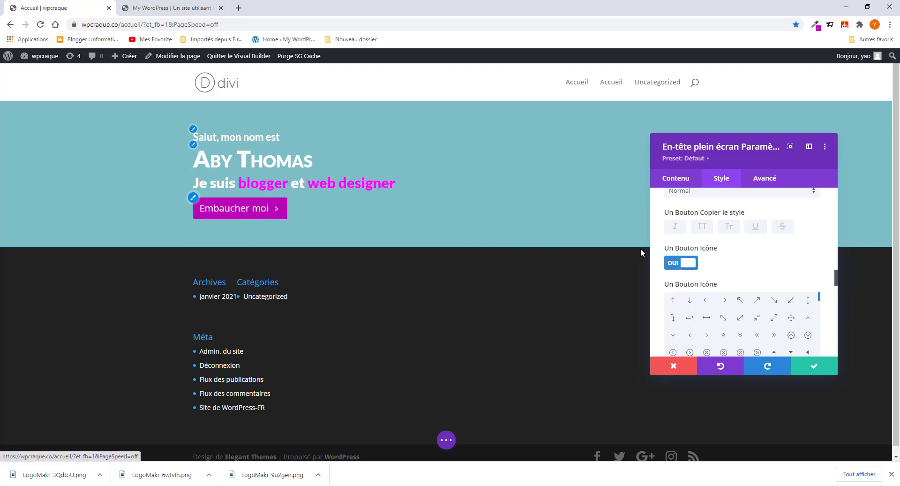
click(681, 263)
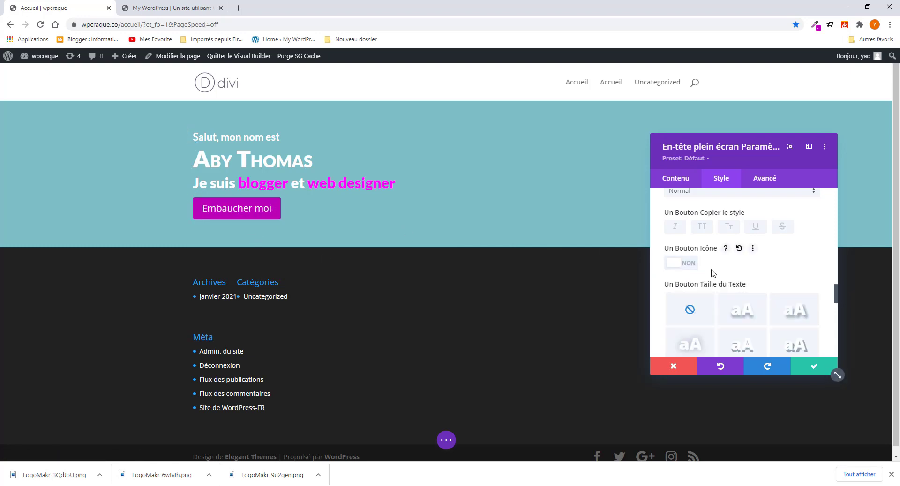
- Set the button text font to Lato with a bold weight
scroll(713, 273, up, 4)
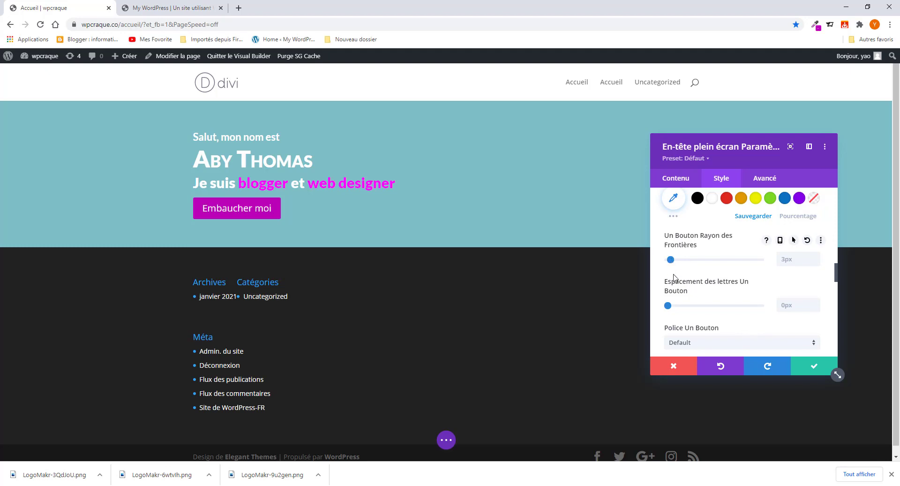
scroll(683, 293, down, 2)
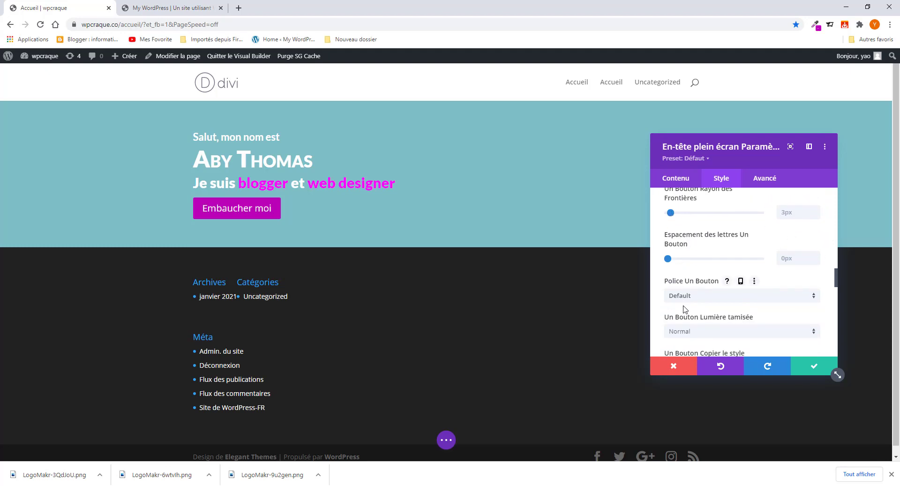
scroll(684, 309, down, 4)
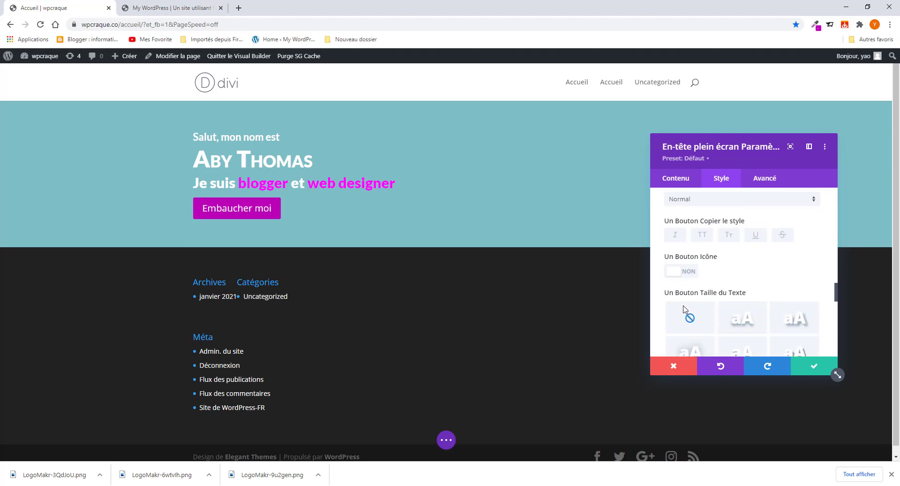
scroll(685, 310, up, 3)
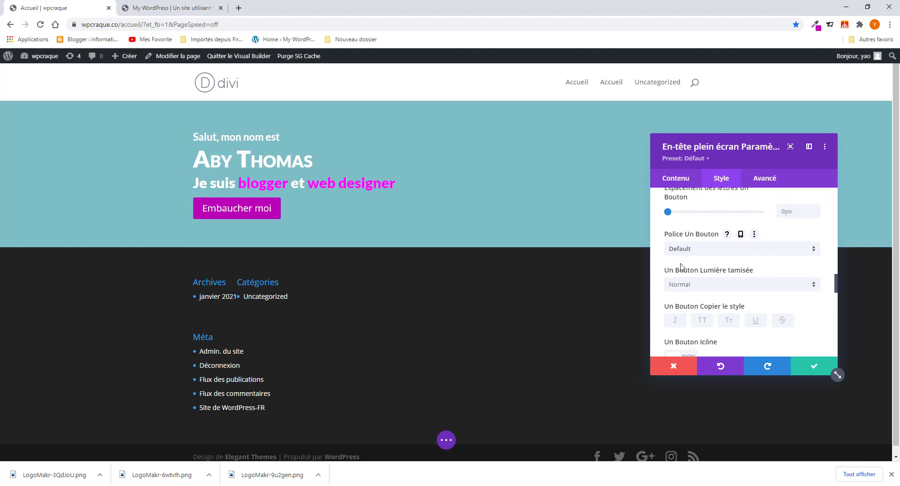
click(707, 253)
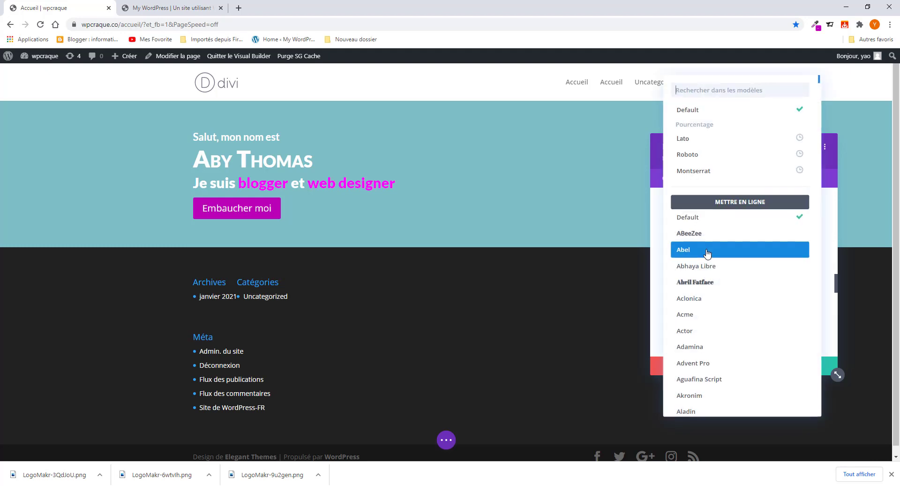
click(685, 140)
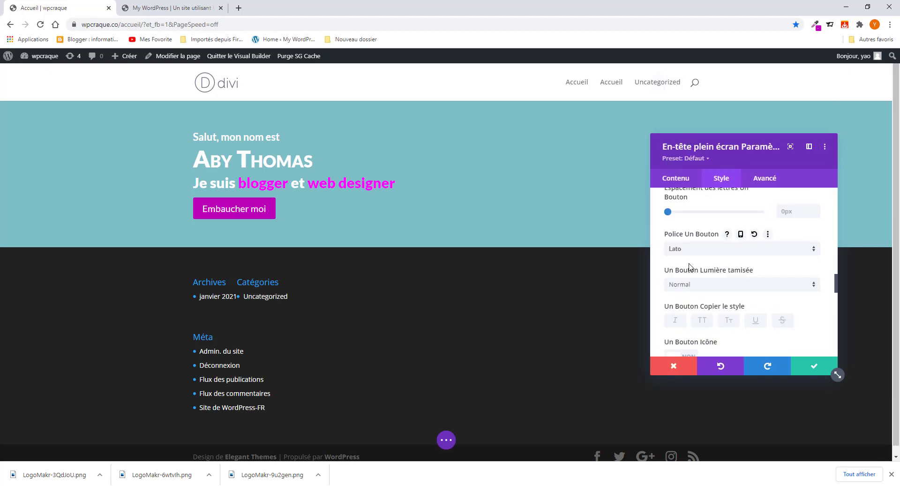
click(700, 291)
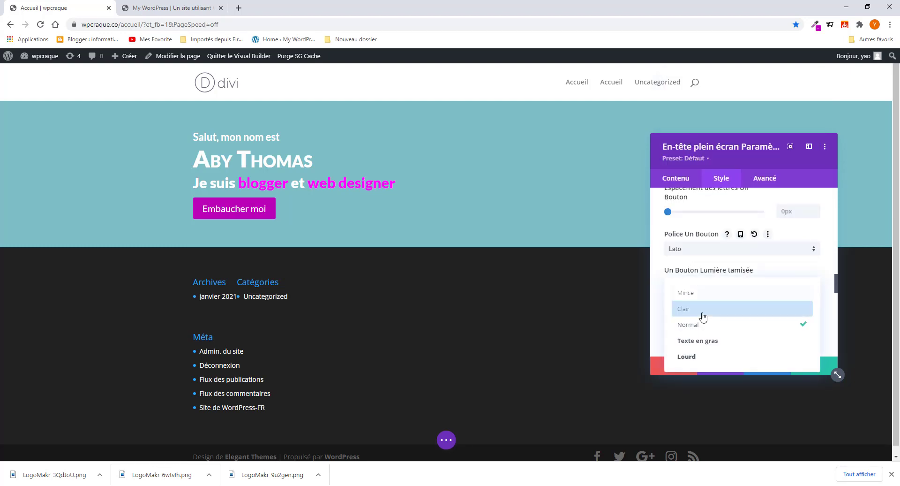
click(698, 340)
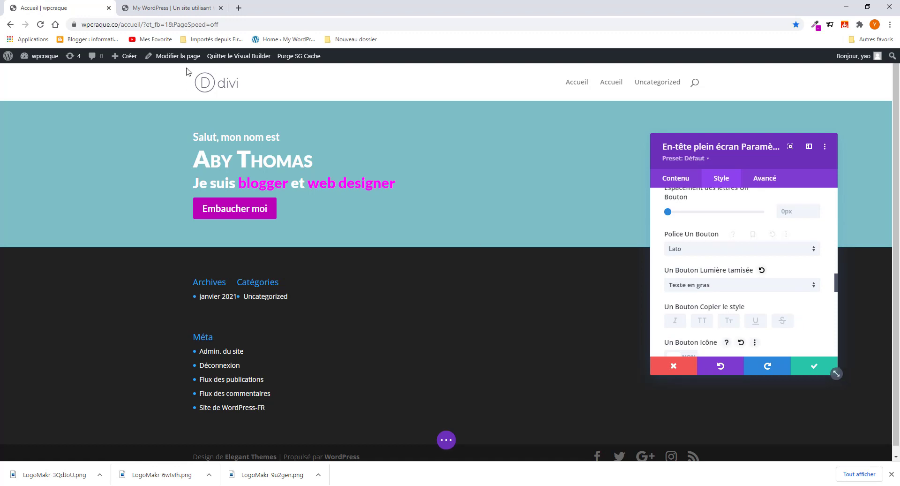
click(180, 6)
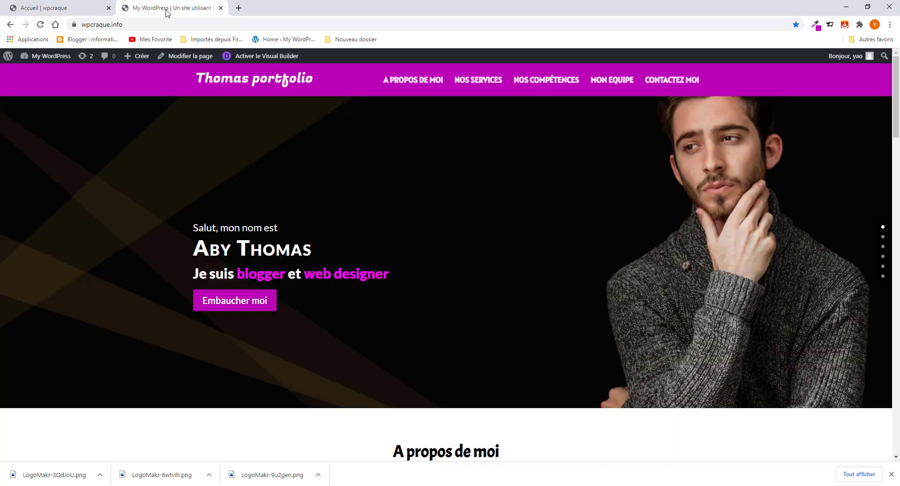
click(77, 11)
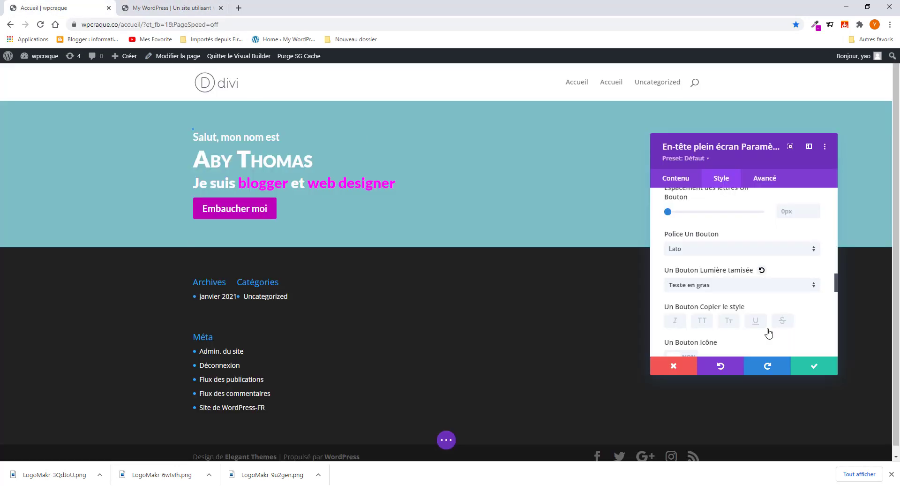
scroll(714, 300, down, 10)
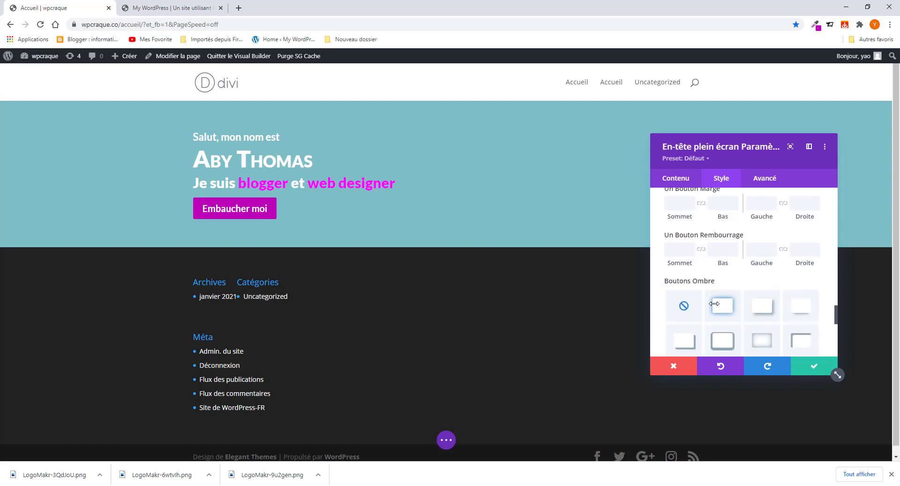
scroll(714, 307, down, 5)
scroll(713, 309, up, 6)
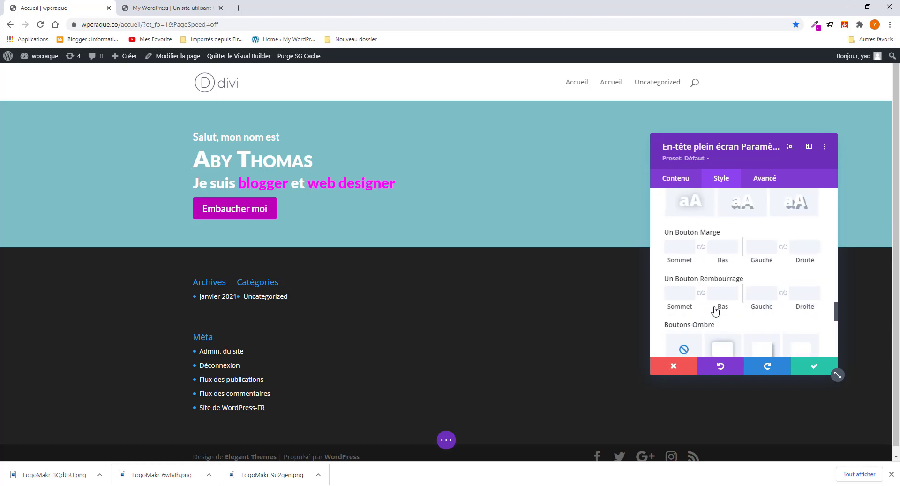
scroll(714, 311, up, 8)
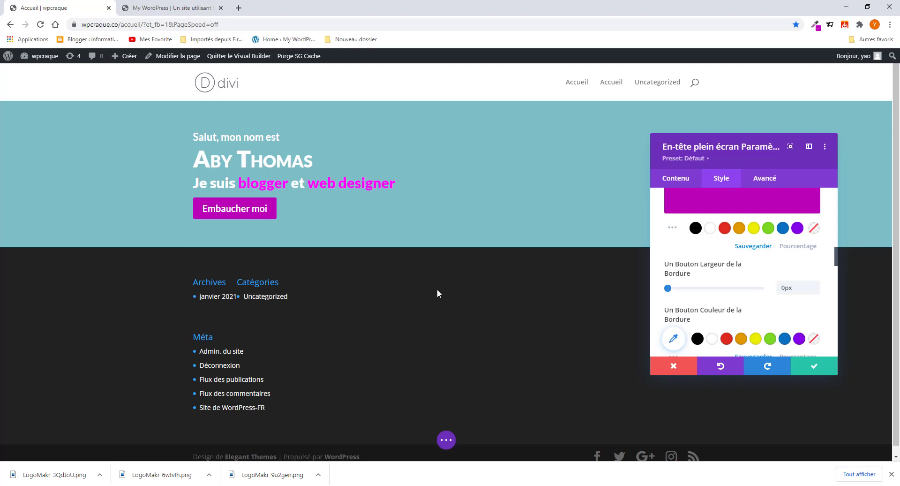
scroll(681, 300, up, 5)
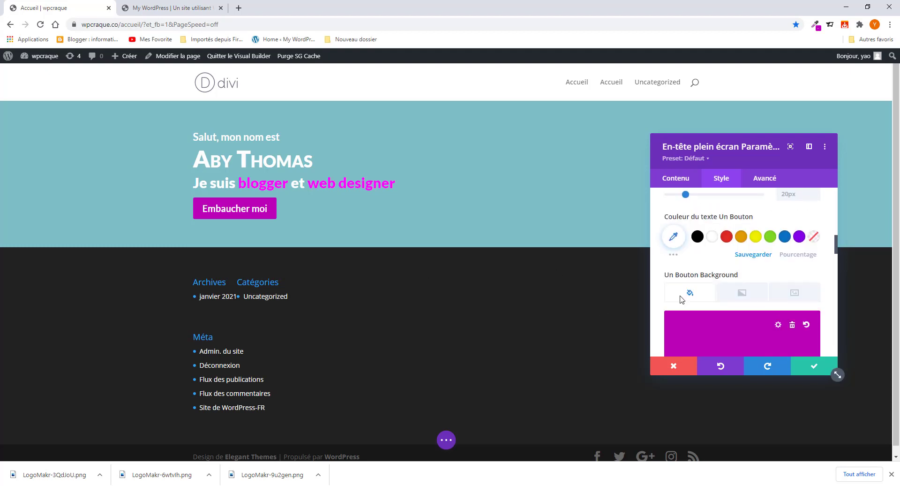
scroll(680, 300, down, 3)
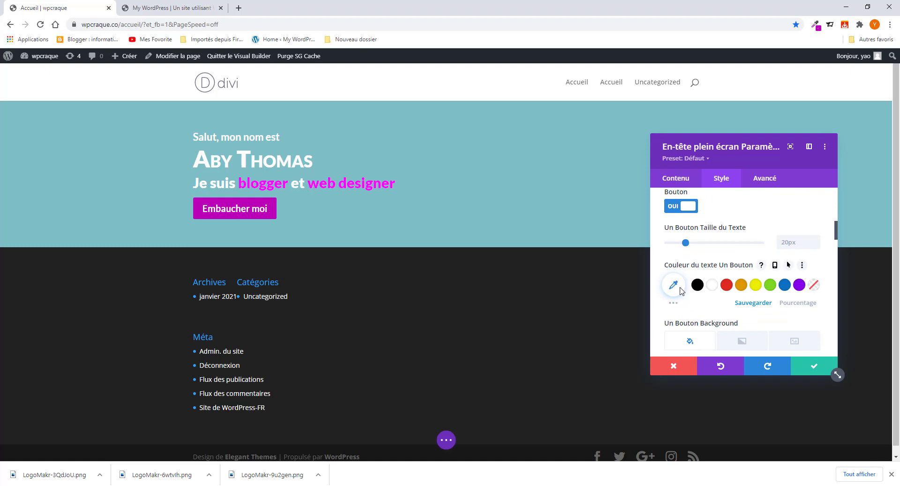
scroll(671, 253, up, 2)
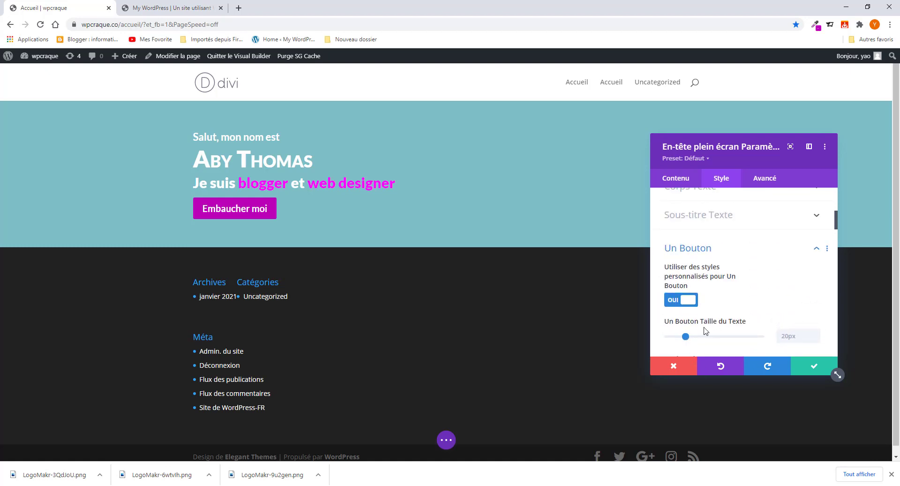
scroll(693, 341, up, 10)
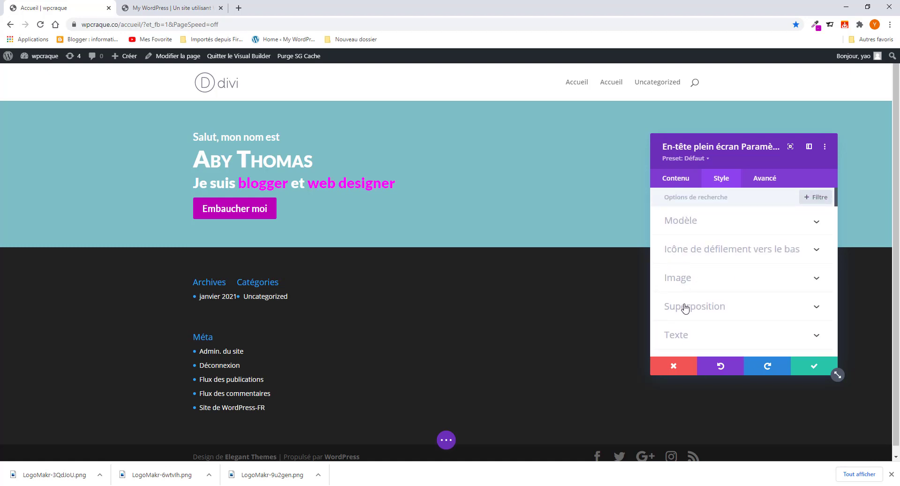
scroll(685, 308, down, 1)
click(690, 320)
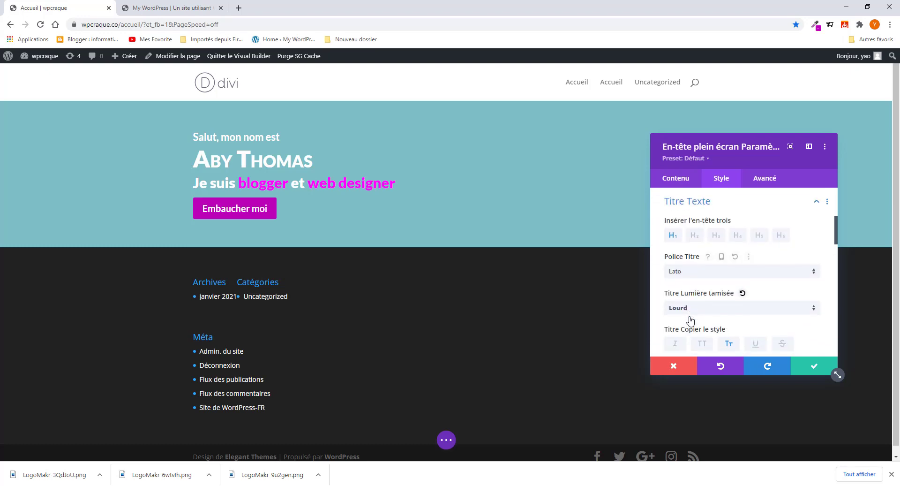
scroll(687, 293, down, 3)
scroll(686, 284, up, 6)
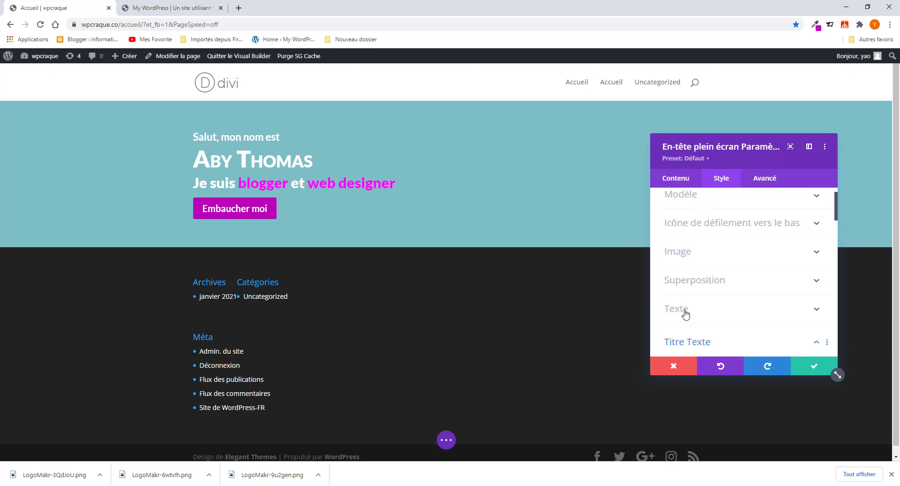
click(685, 313)
scroll(686, 304, down, 3)
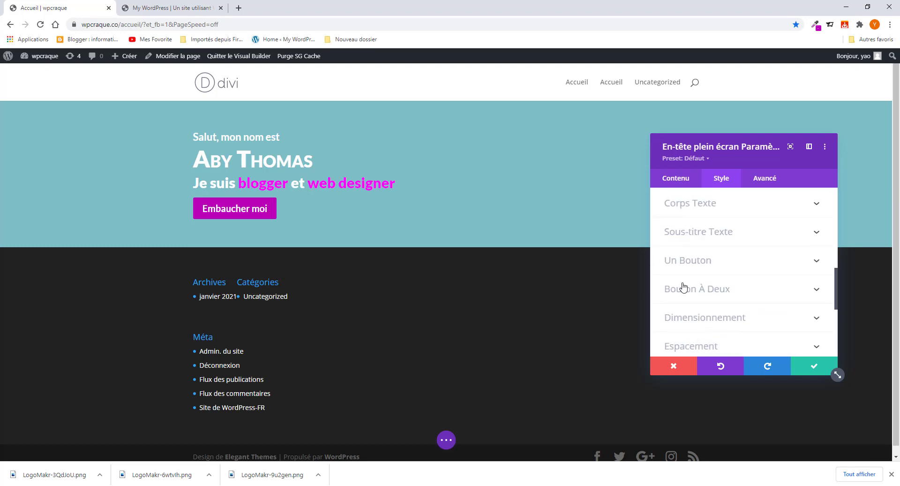
- Set the header's body text line height to 1em, save, and compare with the reference site
click(686, 206)
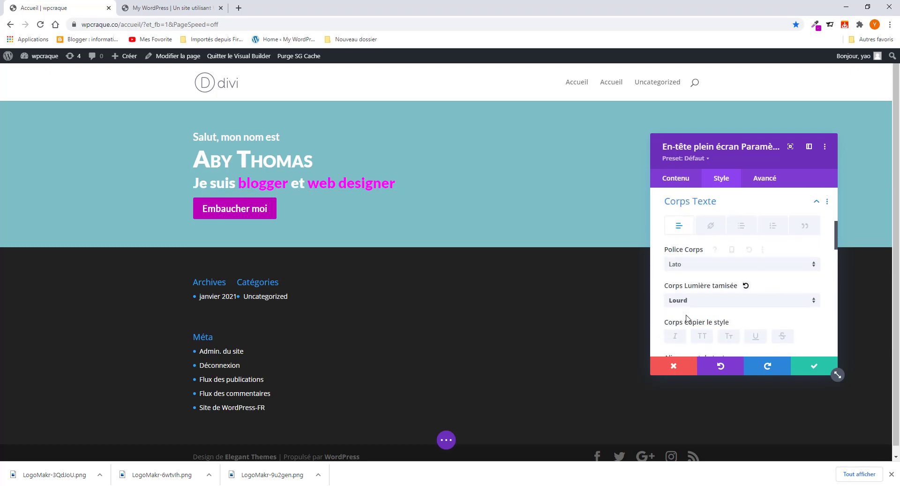
scroll(686, 319, down, 3)
scroll(687, 318, down, 2)
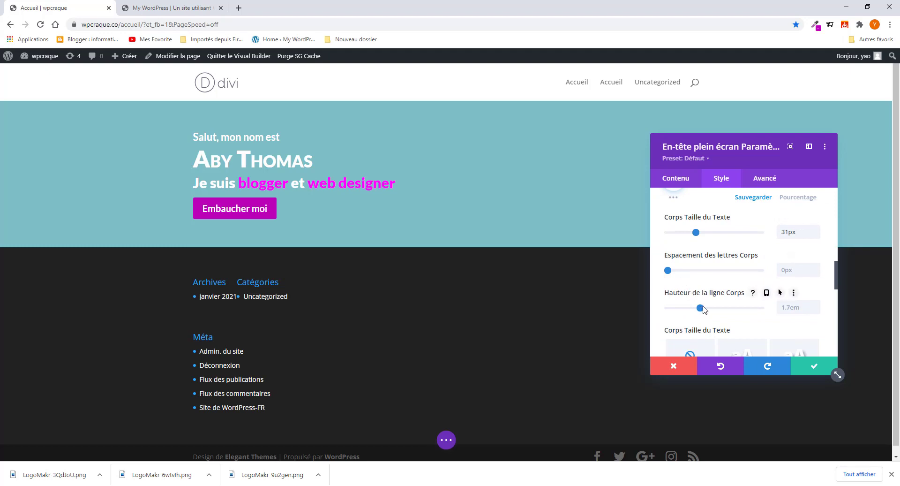
drag(700, 308, 670, 320)
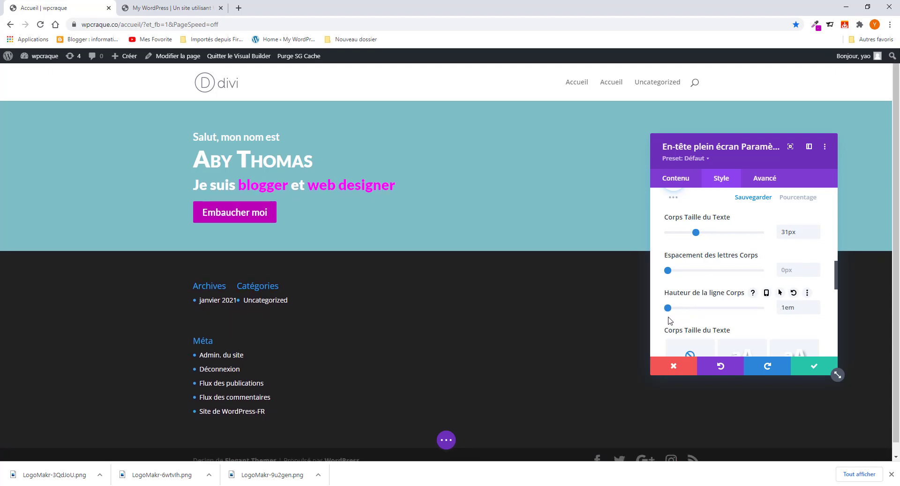
click(807, 373)
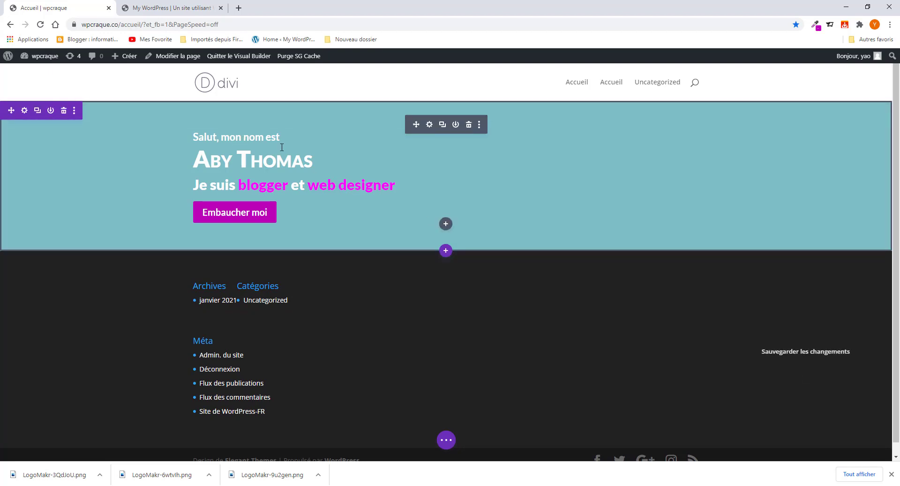
click(172, 8)
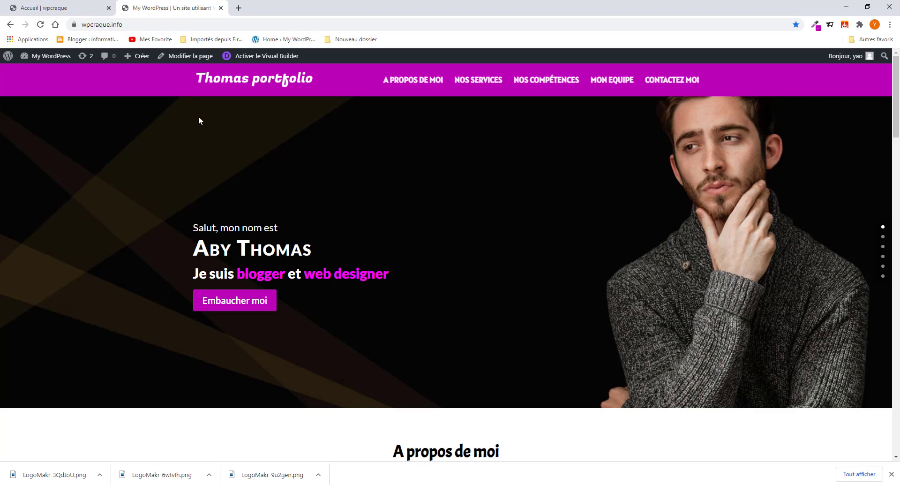
click(60, 8)
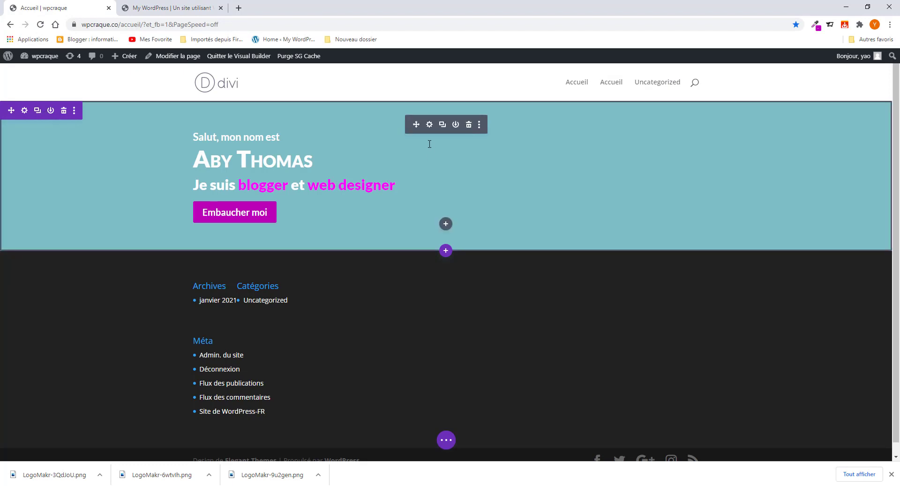
- Delete the full-width header's teal background colour and save the module settings
click(429, 125)
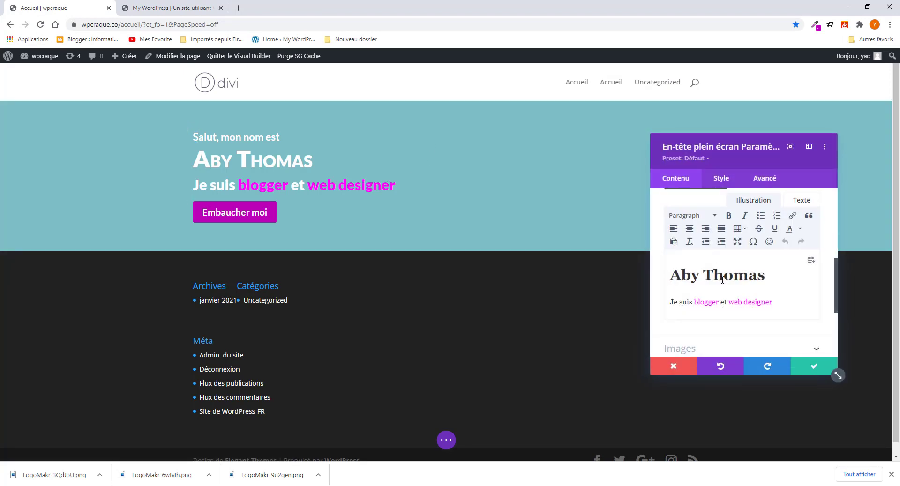
scroll(723, 305, down, 5)
click(705, 279)
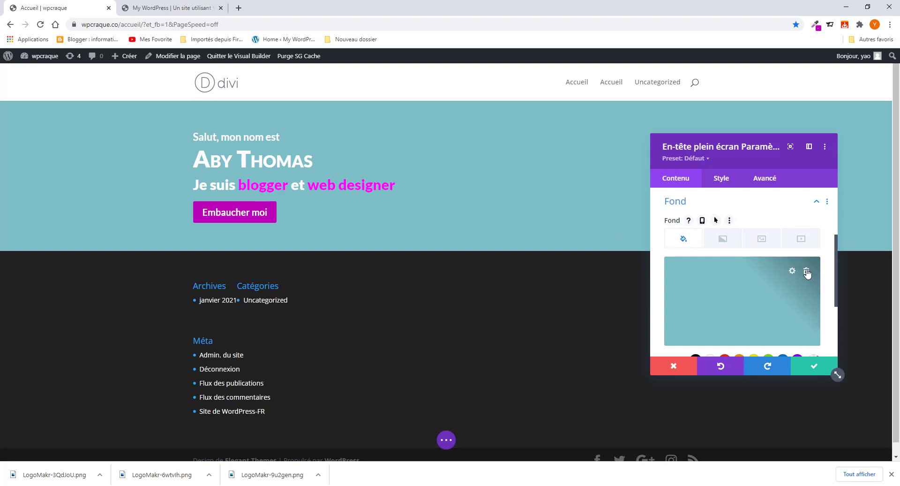
click(807, 274)
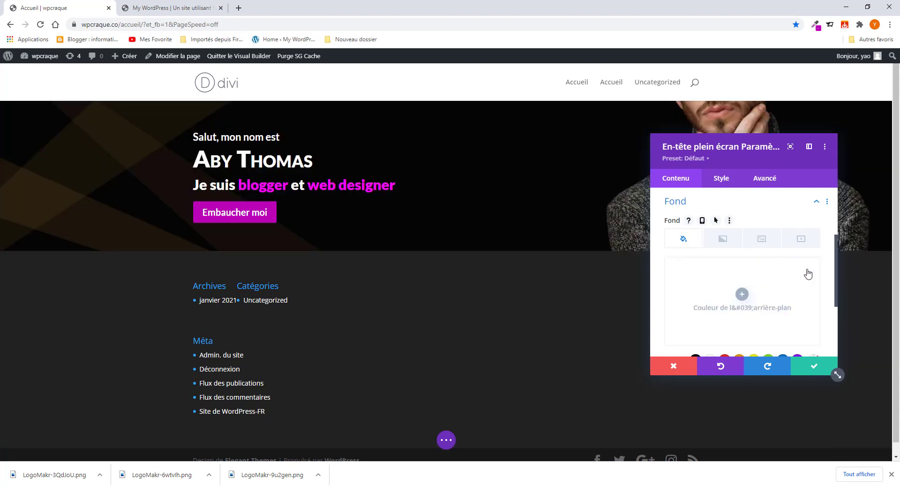
click(822, 369)
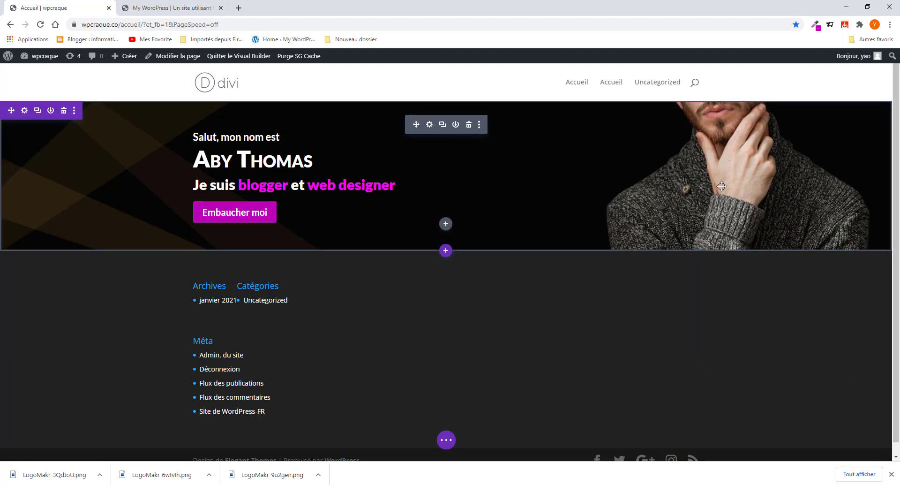
- Give the hero section 150px top and bottom padding, clearing a trial top margin, then save
click(25, 110)
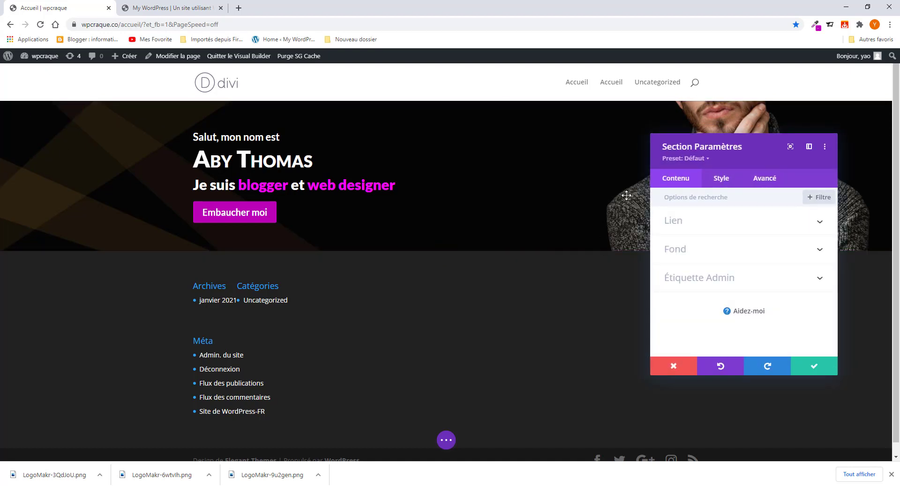
click(727, 183)
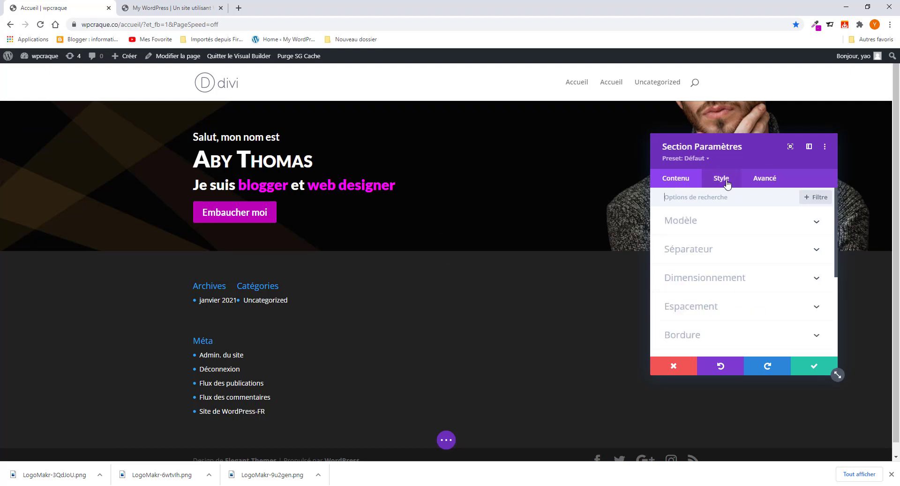
scroll(713, 281, down, 2)
click(712, 274)
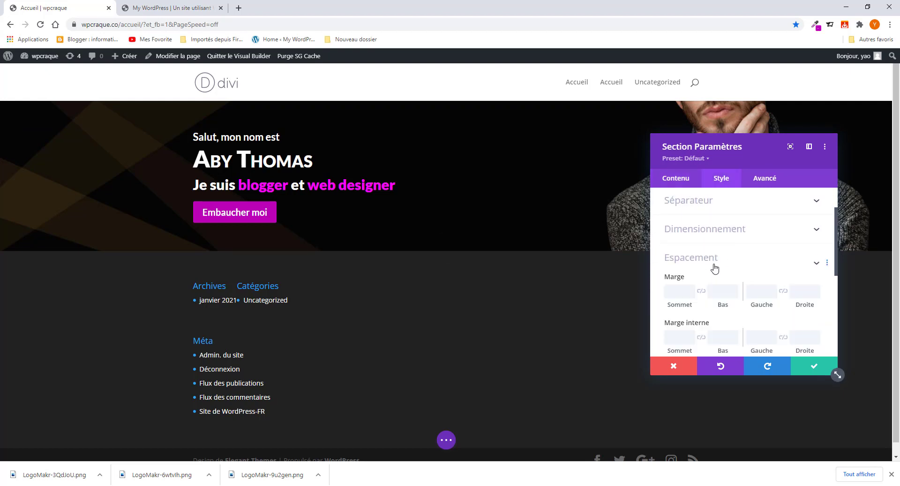
mouse_move(679, 251)
mouse_down()
mouse_move(708, 255)
mouse_move(631, 257)
mouse_move(677, 267)
mouse_up()
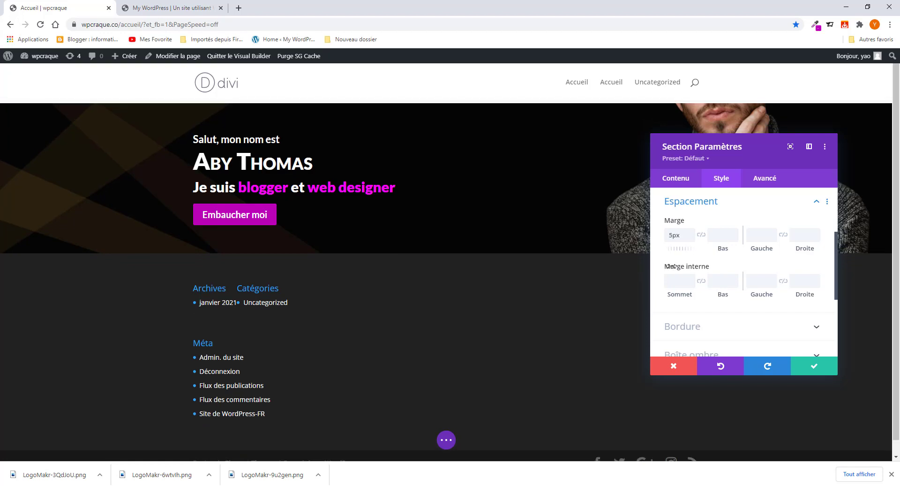
drag(664, 233, 661, 236)
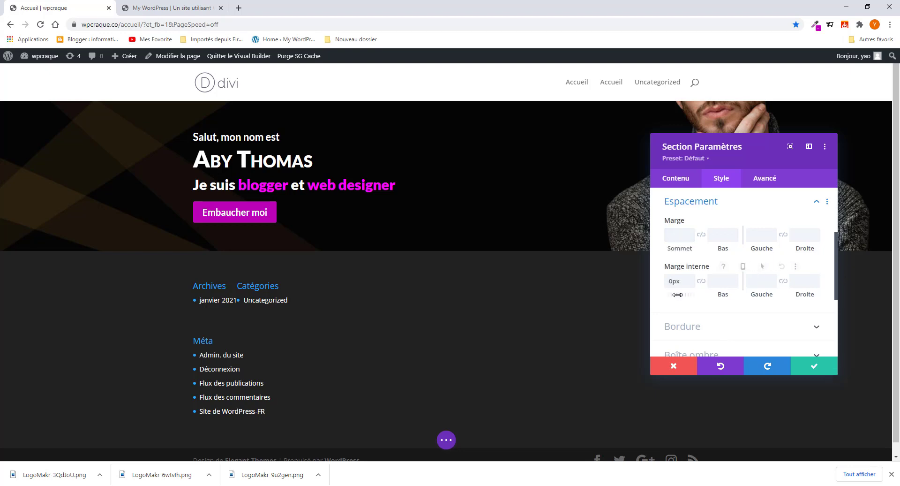
drag(685, 295, 896, 312)
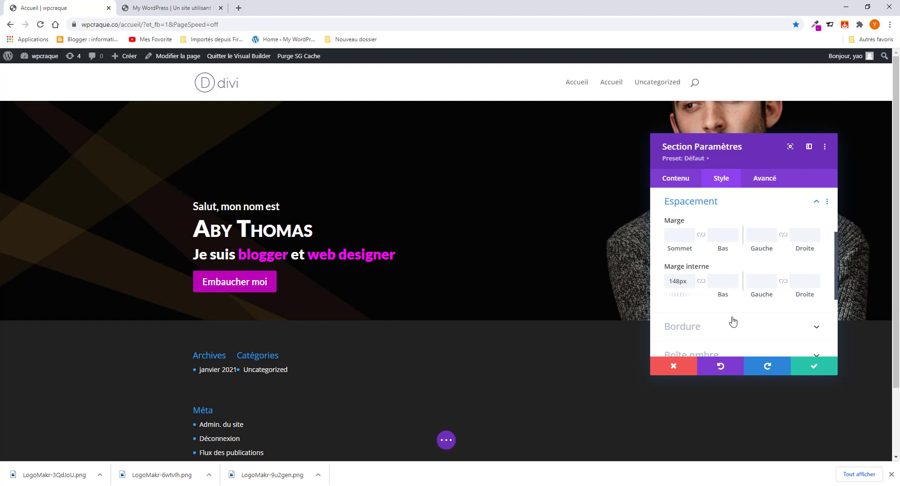
drag(725, 293, 867, 314)
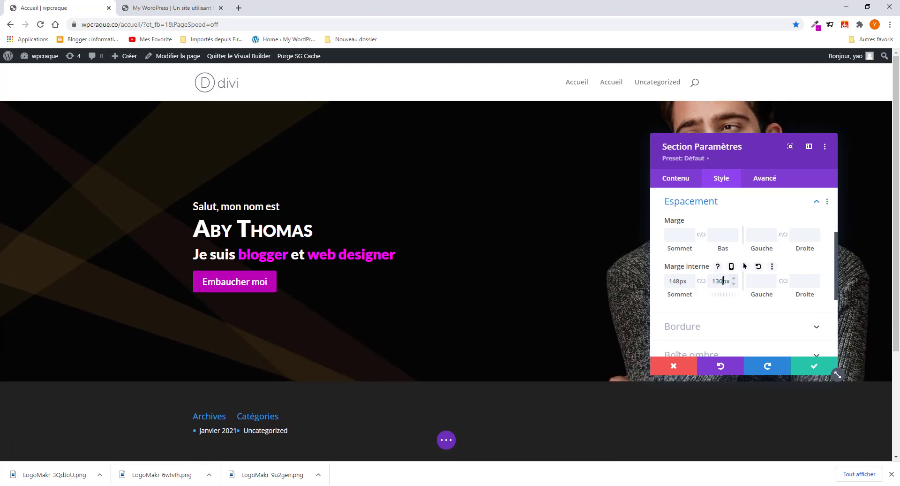
drag(723, 279, 704, 283)
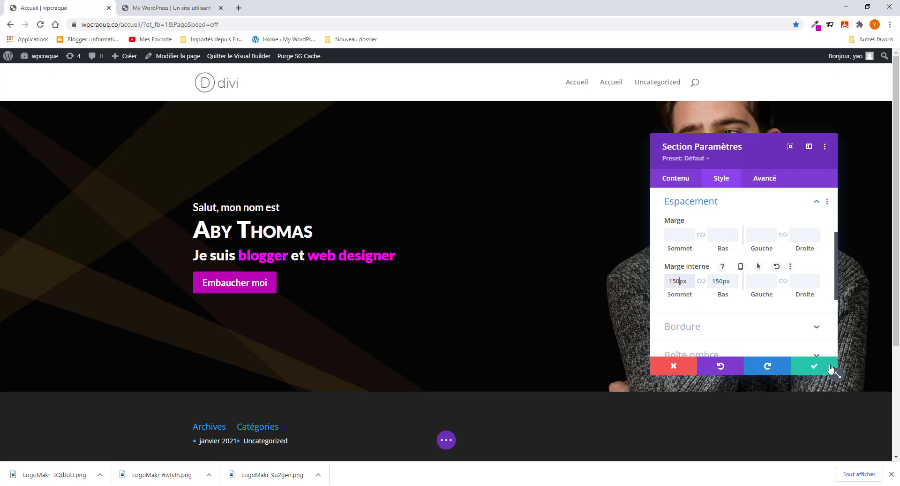
click(816, 366)
click(182, 6)
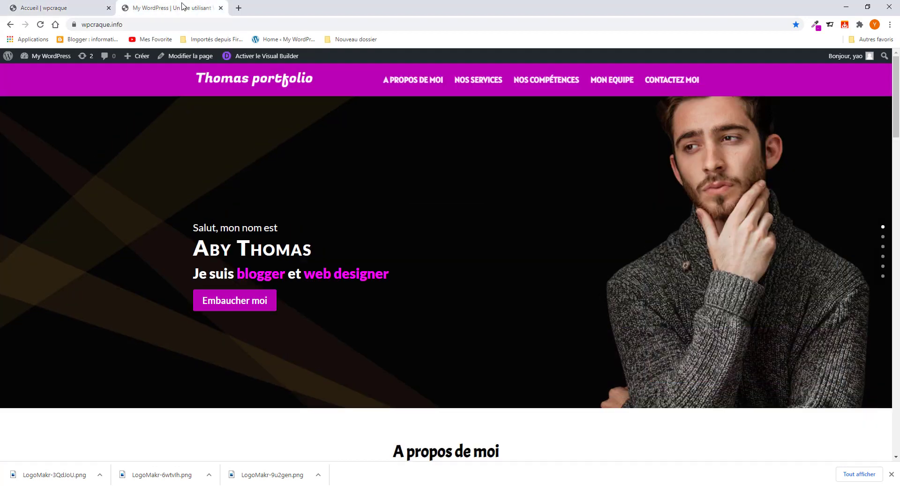
- Copy the 'A propos de moi' heading text from the reference portfolio page
click(73, 11)
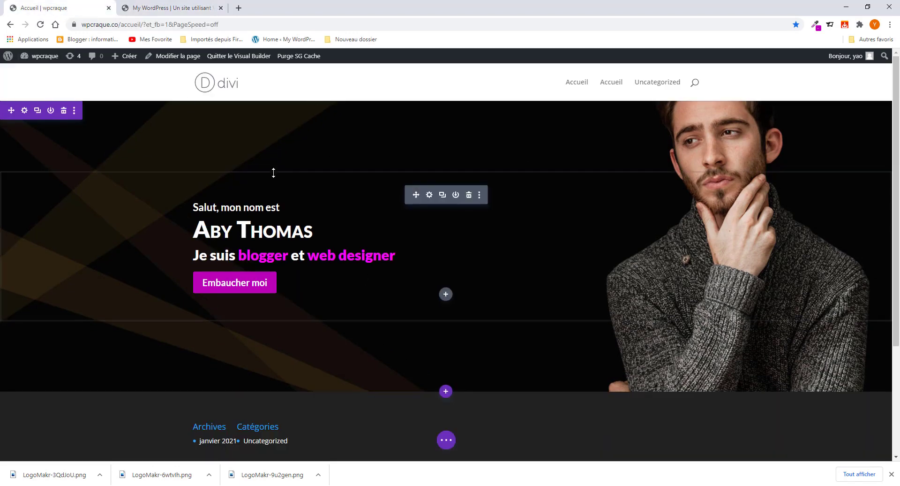
scroll(430, 371, down, 3)
click(168, 7)
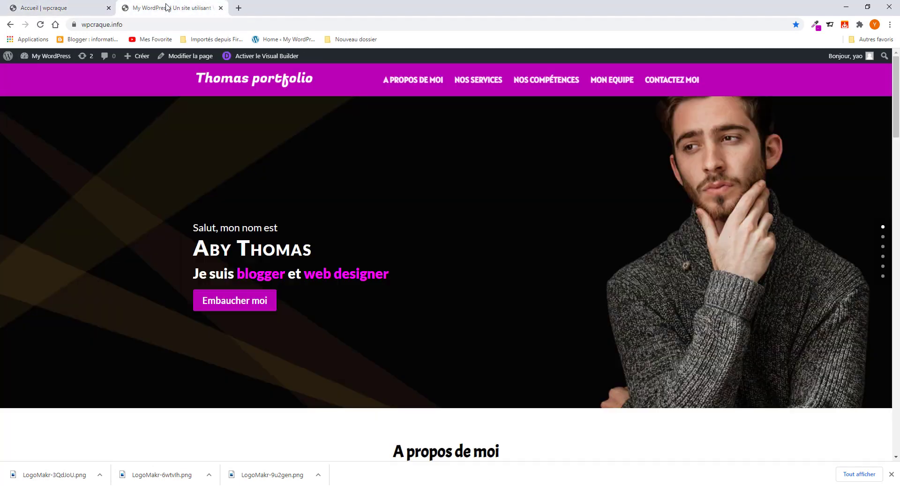
scroll(397, 341, down, 4)
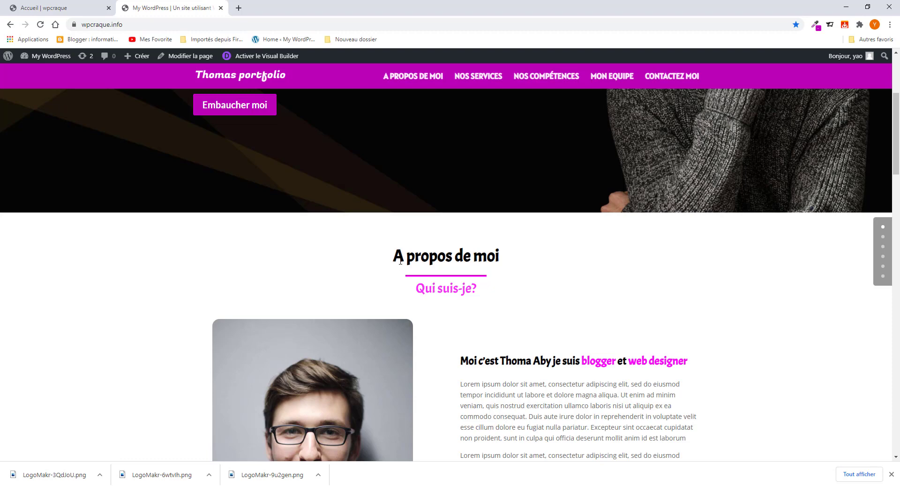
drag(393, 253, 558, 280)
right_click(444, 252)
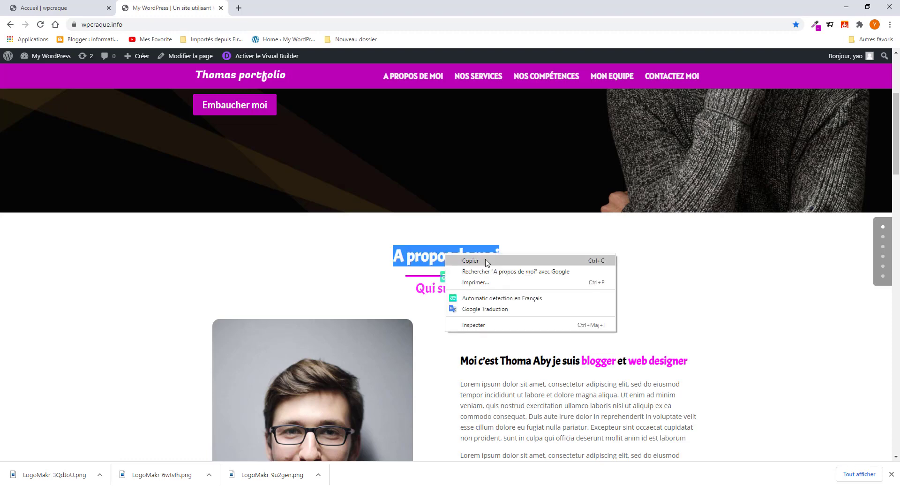
click(469, 257)
click(41, 6)
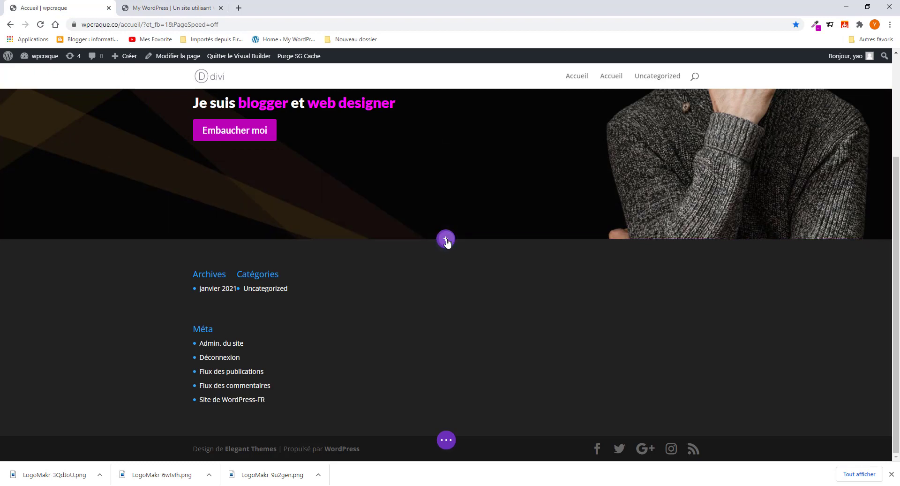
- Insert a standard one-column section below the hero containing a Texte module
click(445, 240)
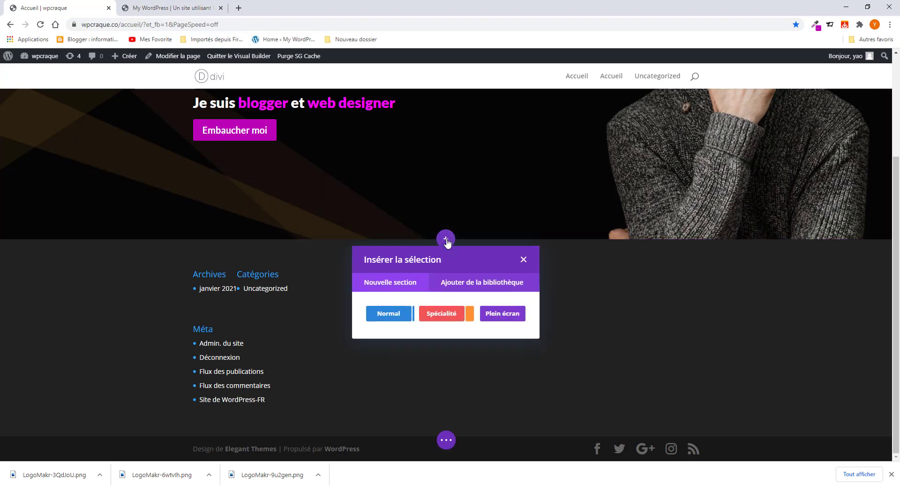
click(393, 314)
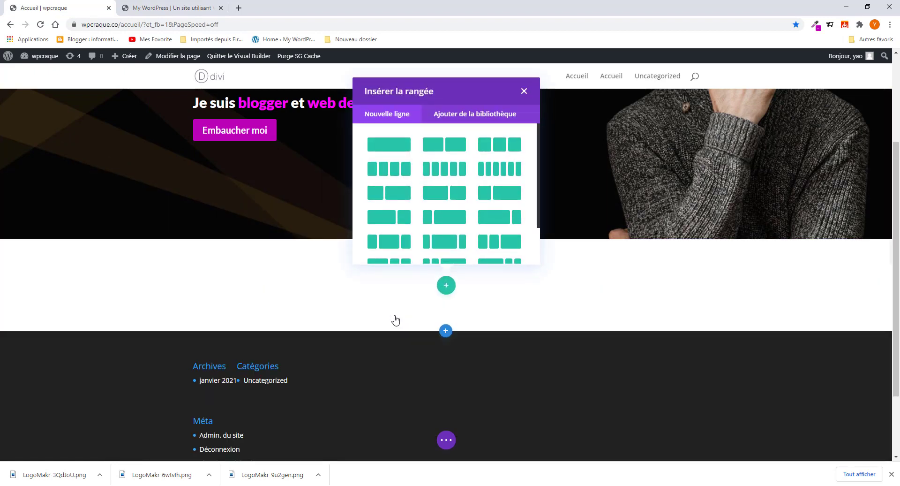
click(389, 149)
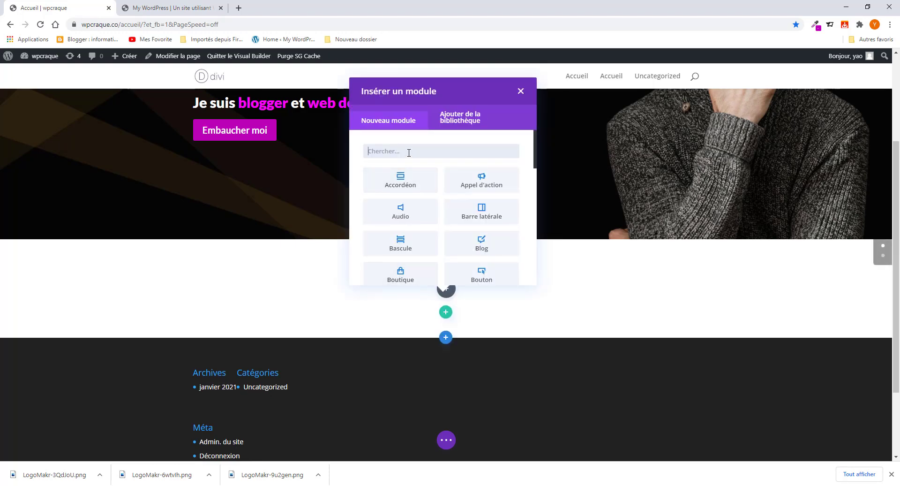
text(Tex)
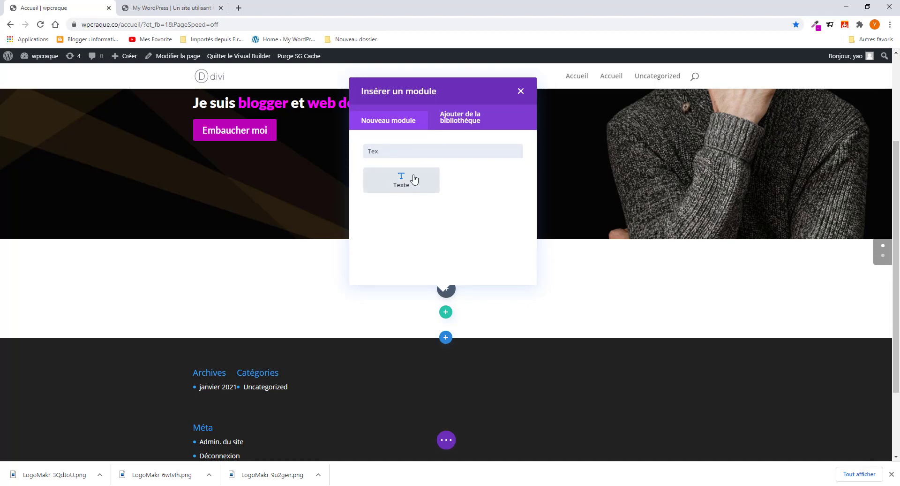
click(402, 178)
- Replace the text module's placeholder with the pasted 'A propos de moi' heading
scroll(785, 260, down, 3)
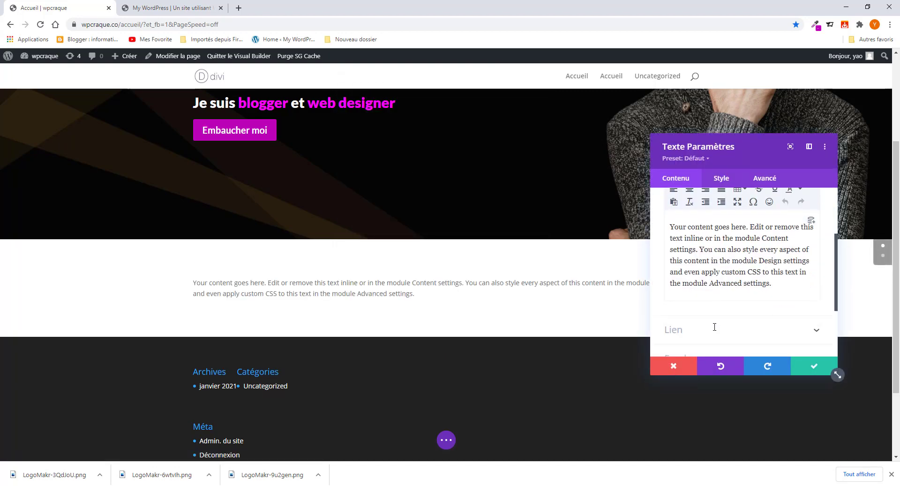
key(ctrl+a)
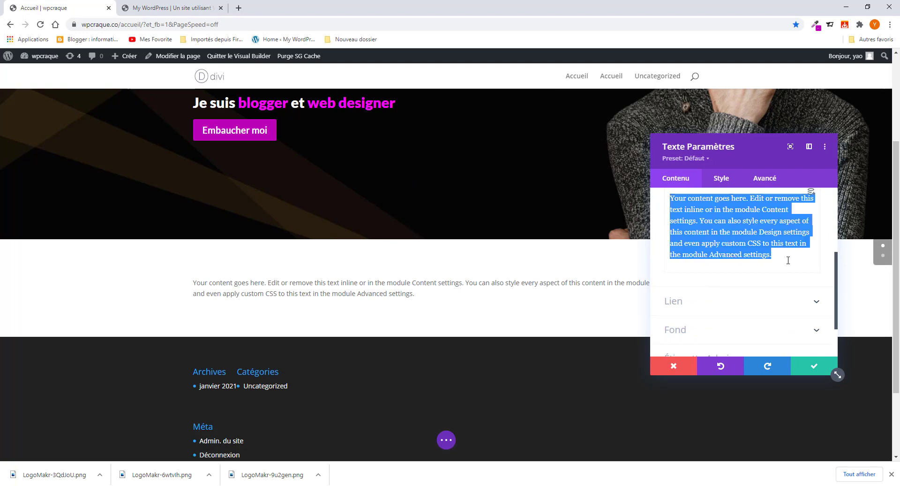
key(ctrl+v)
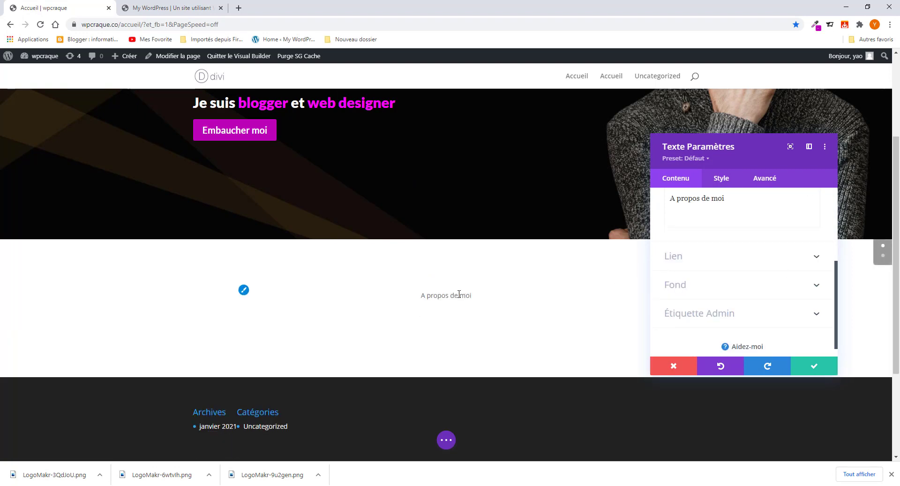
click(160, 9)
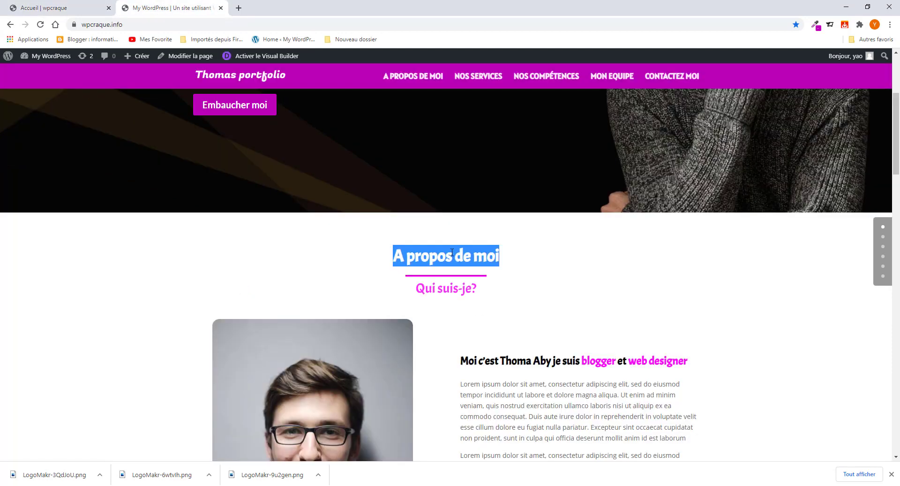
click(409, 244)
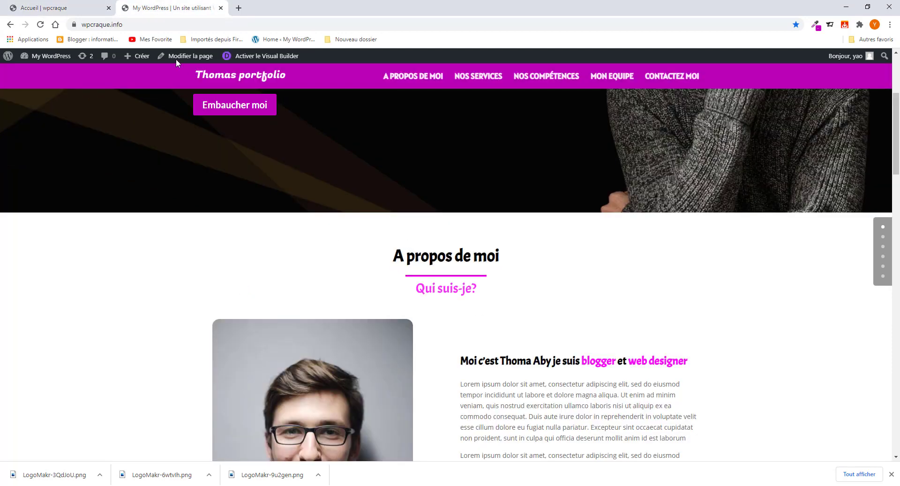
click(75, 8)
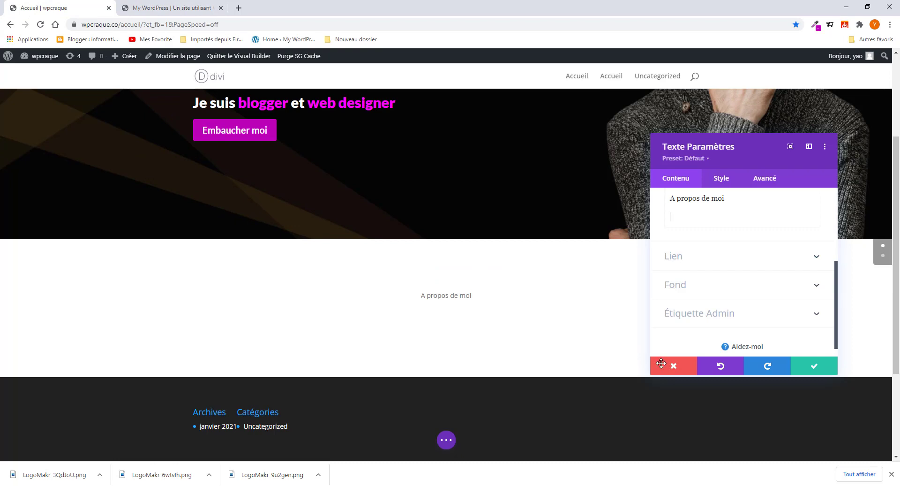
key(BackSpace)
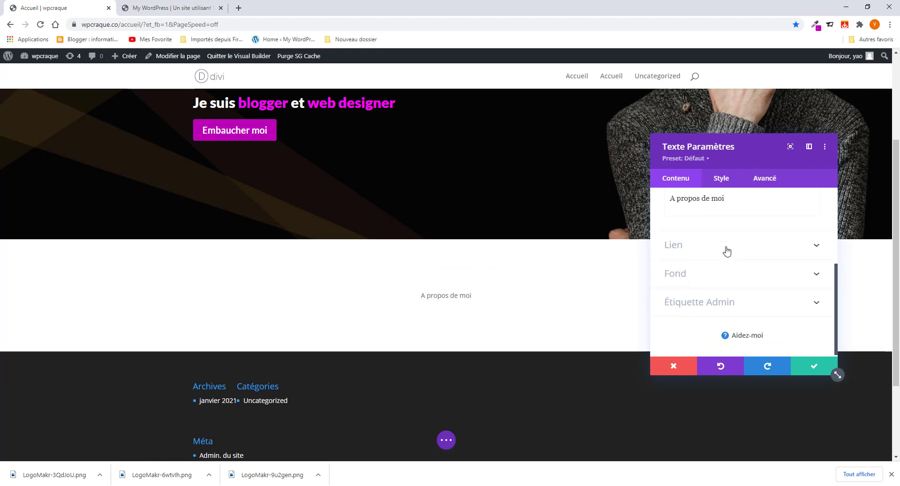
- Set the heading text font to Acme
click(721, 177)
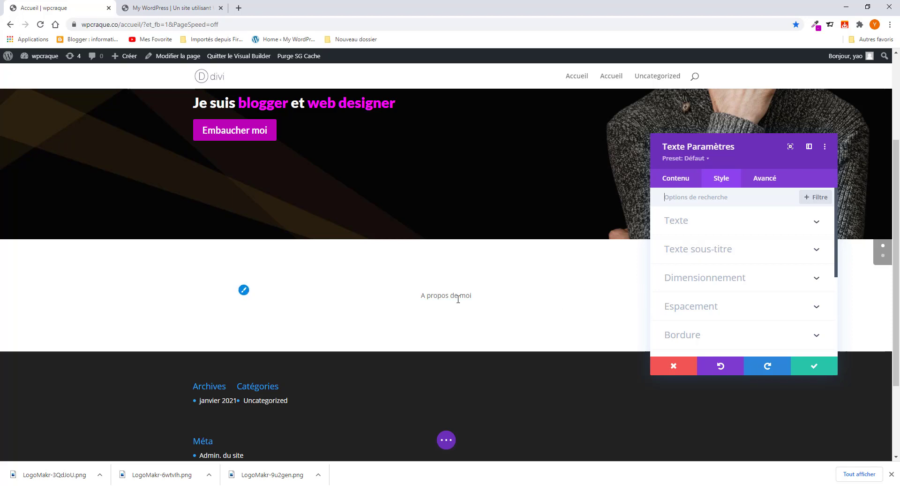
click(244, 291)
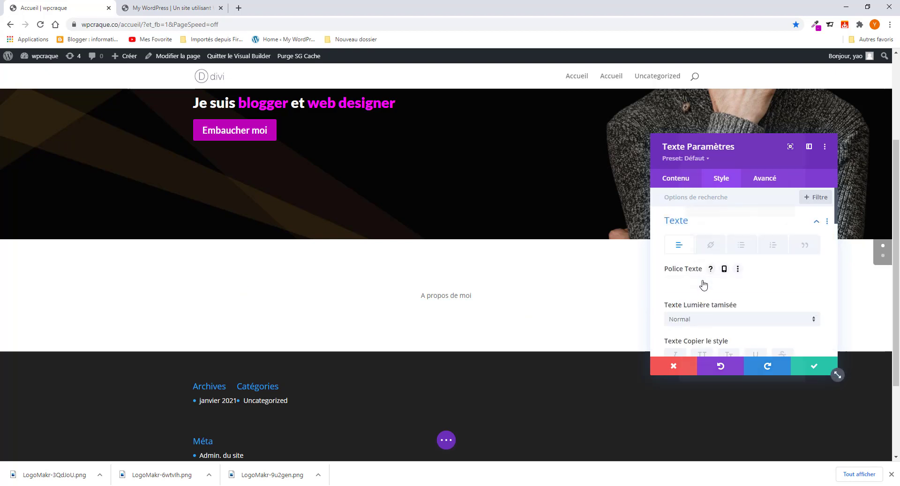
click(703, 283)
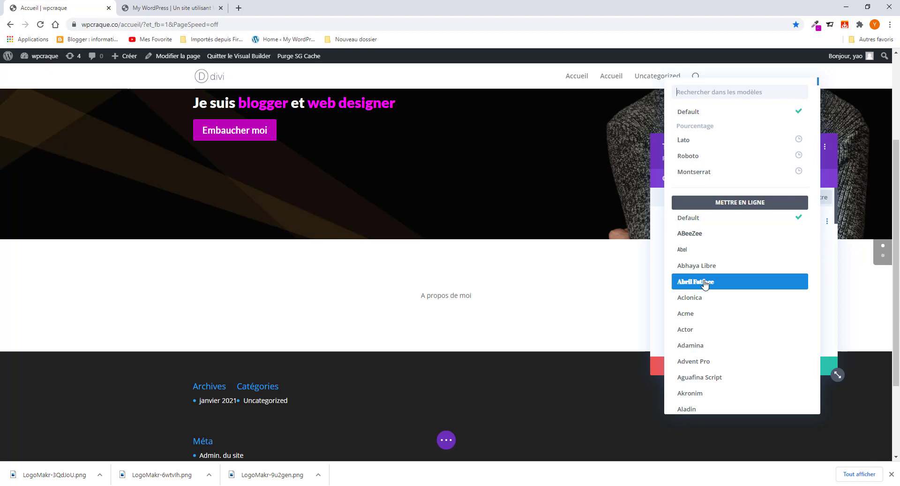
text(am)
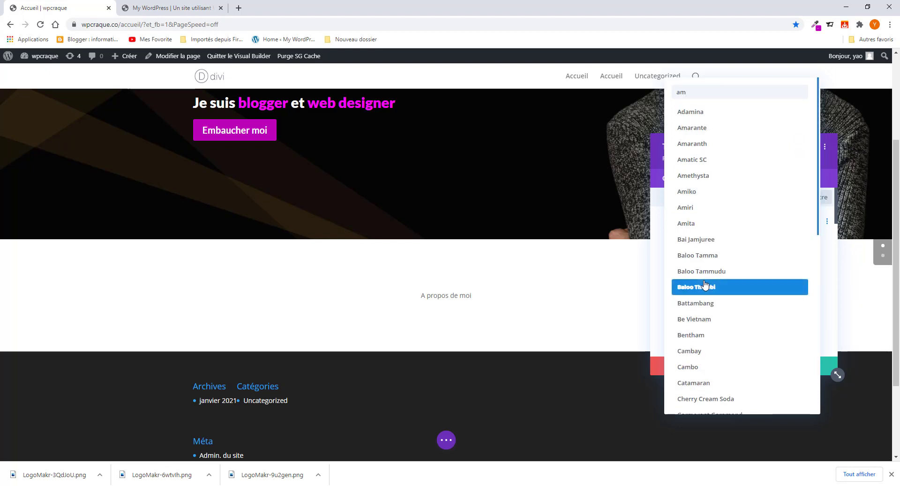
text(c)
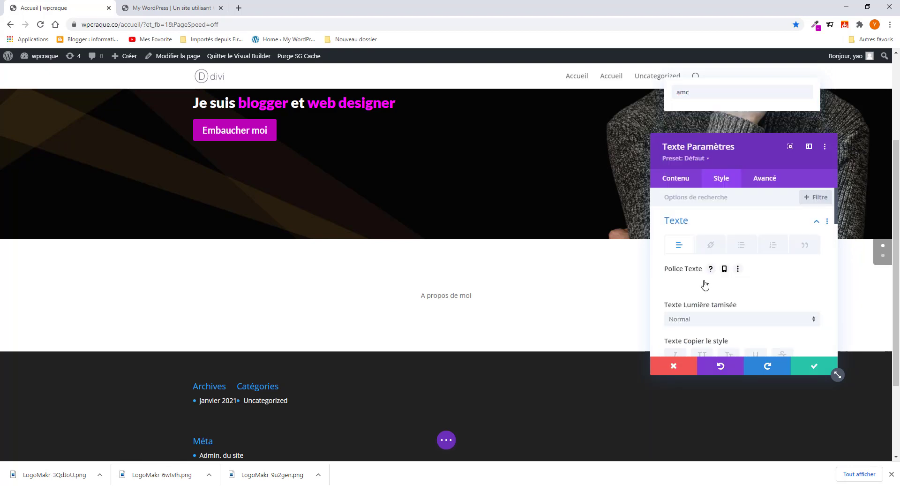
key(BackSpace)
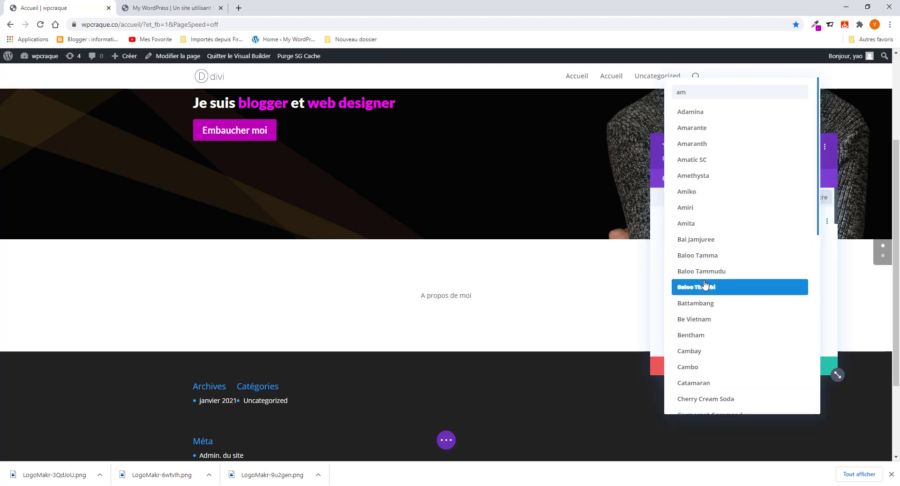
text(e)
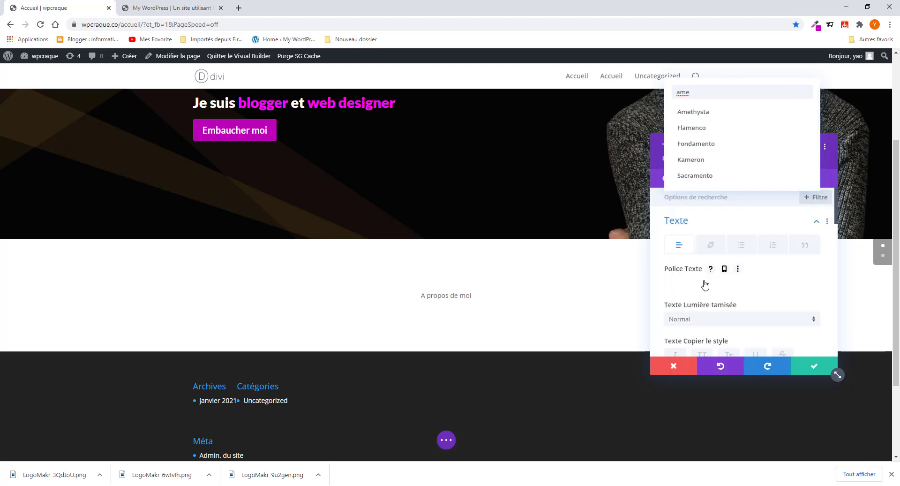
key(BackSpace)
text(c)
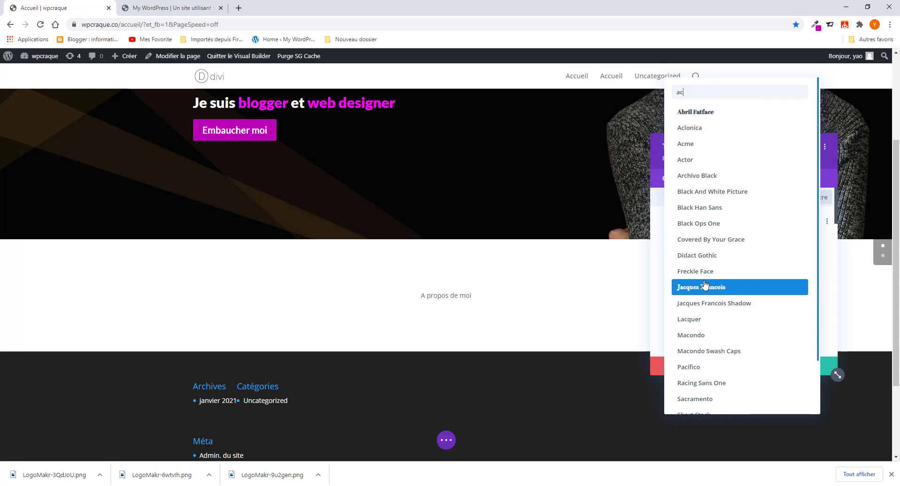
text(e)
key(BackSpace)
text(m)
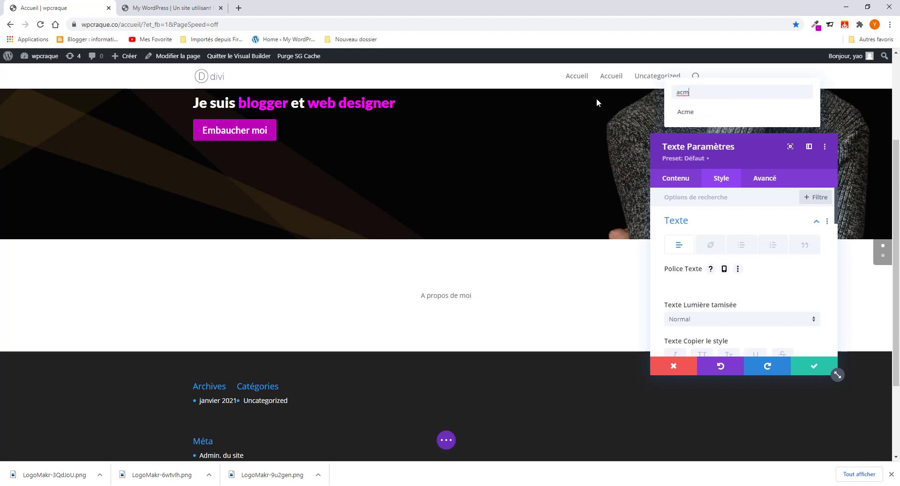
click(684, 113)
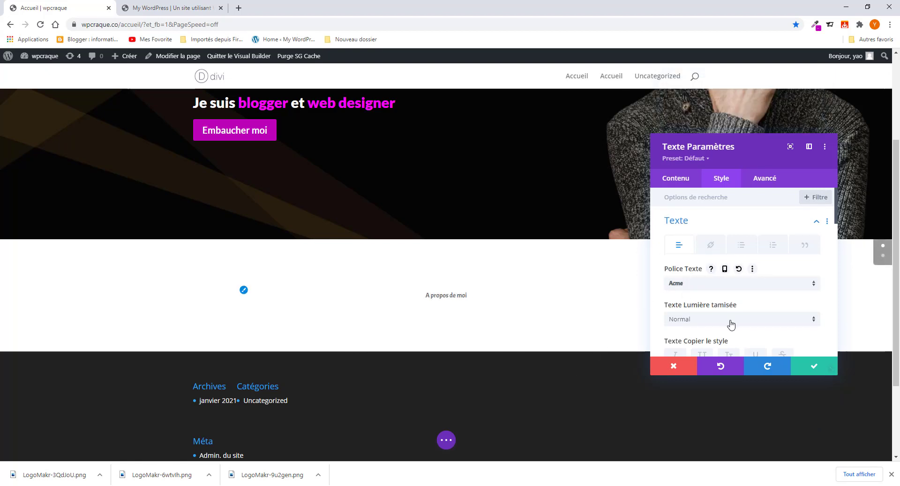
- Make the heading text bold and black
scroll(734, 321, down, 1)
click(721, 282)
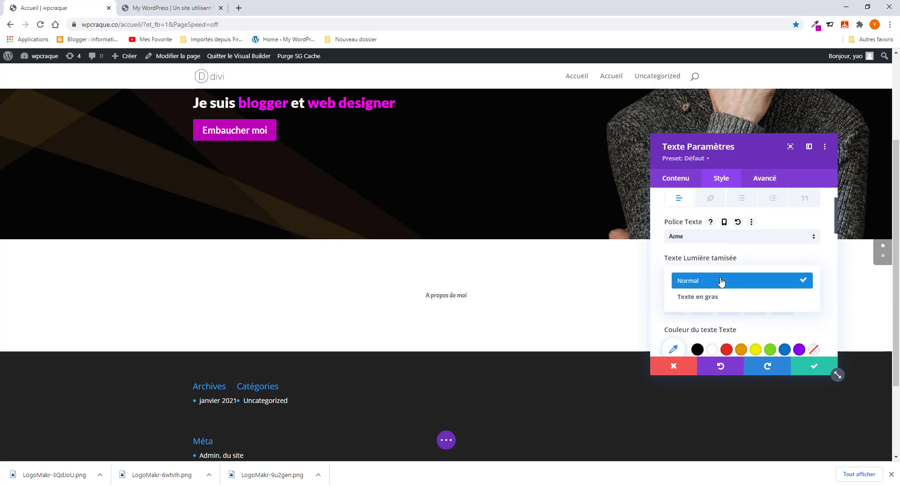
click(720, 300)
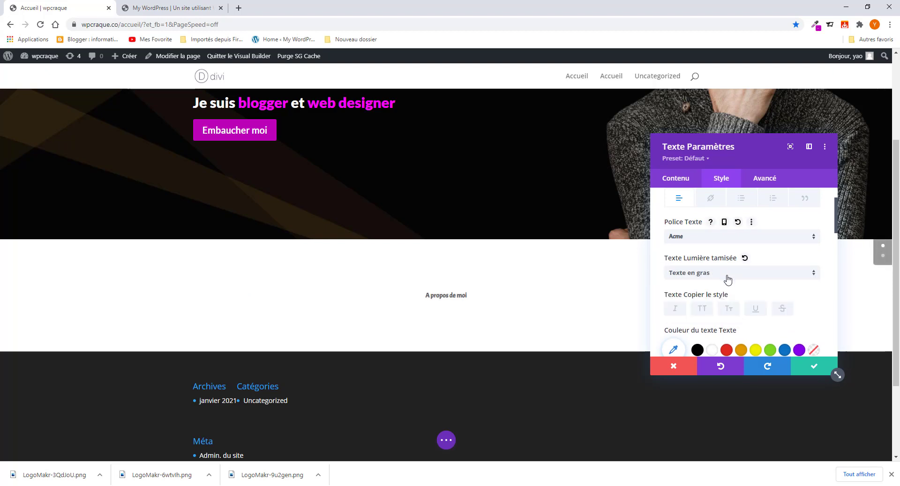
scroll(725, 304, down, 2)
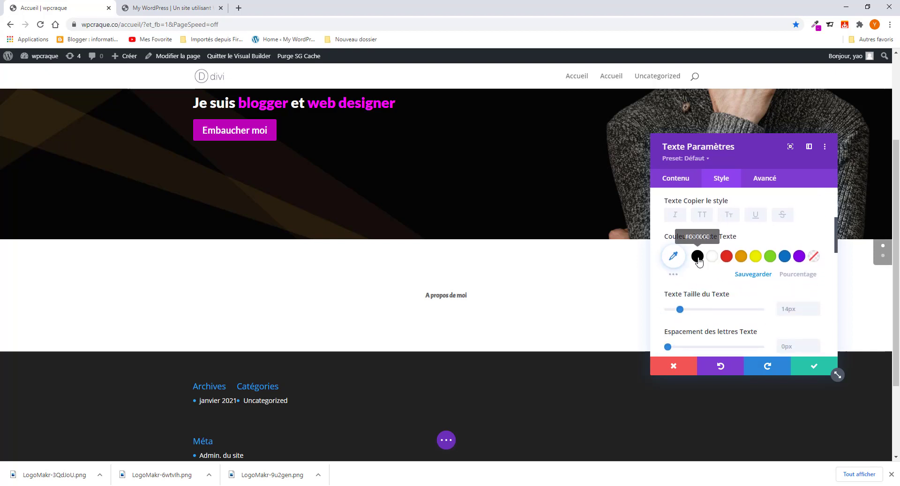
click(697, 257)
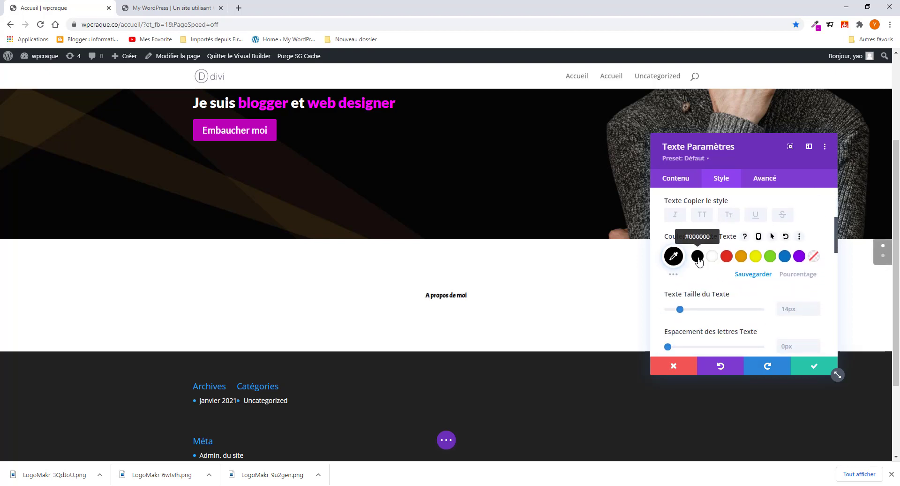
- Enlarge the heading text to 35px and save the module settings
click(777, 307)
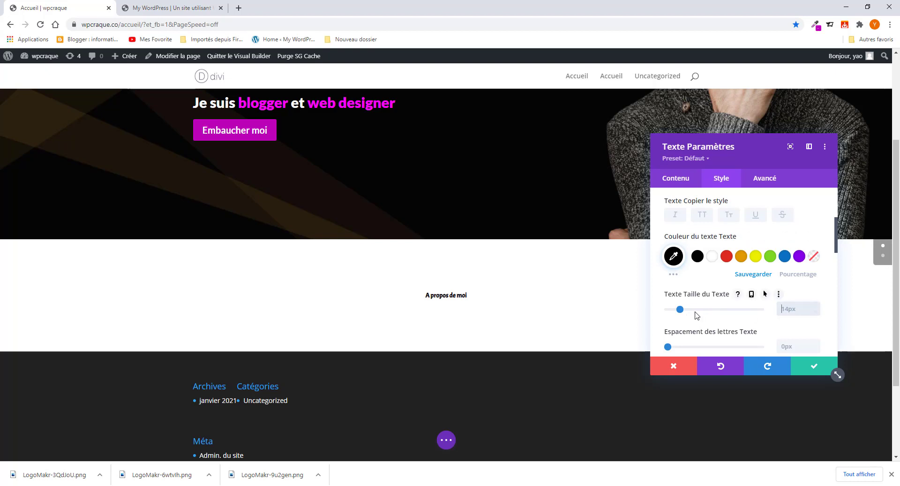
drag(680, 309, 701, 308)
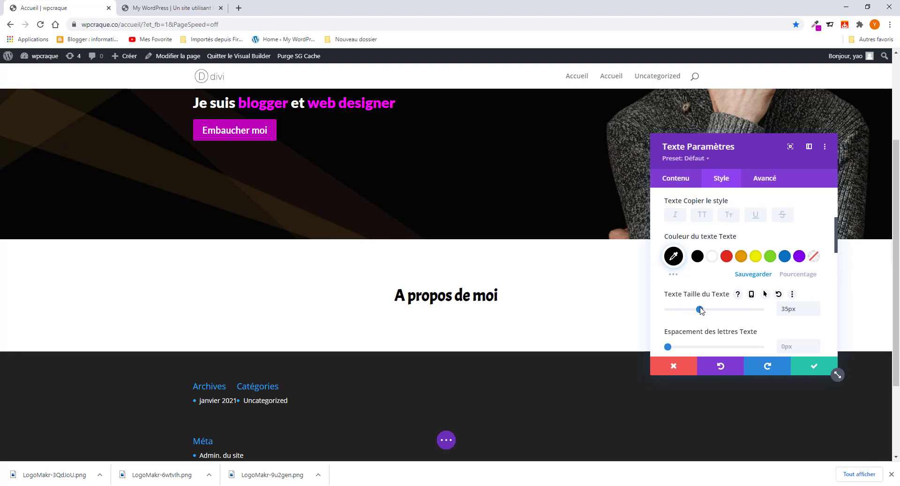
click(140, 8)
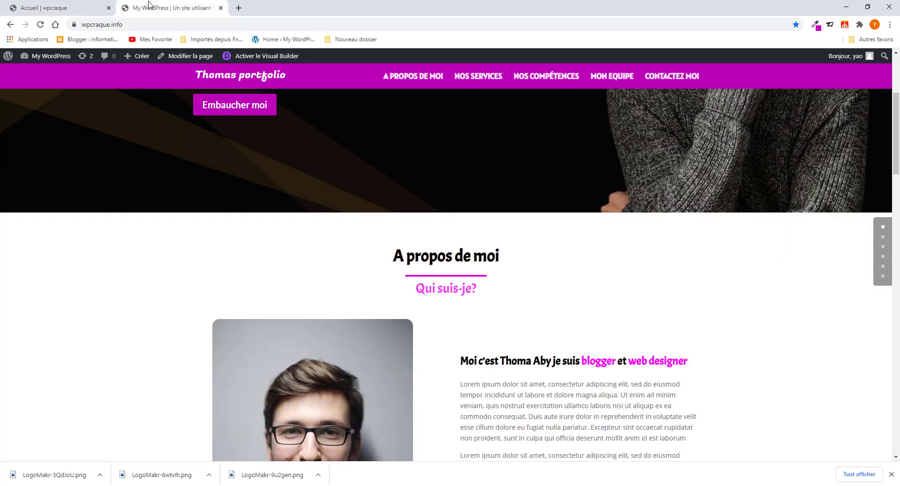
click(77, 13)
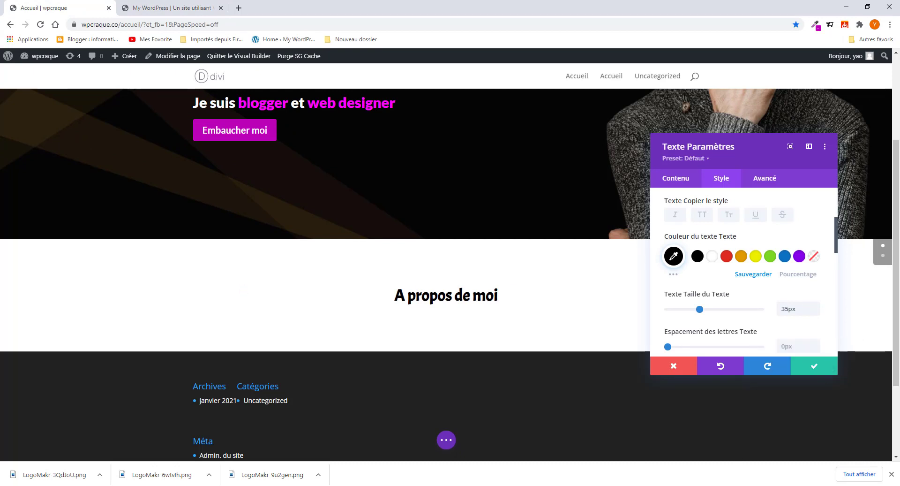
click(851, 447)
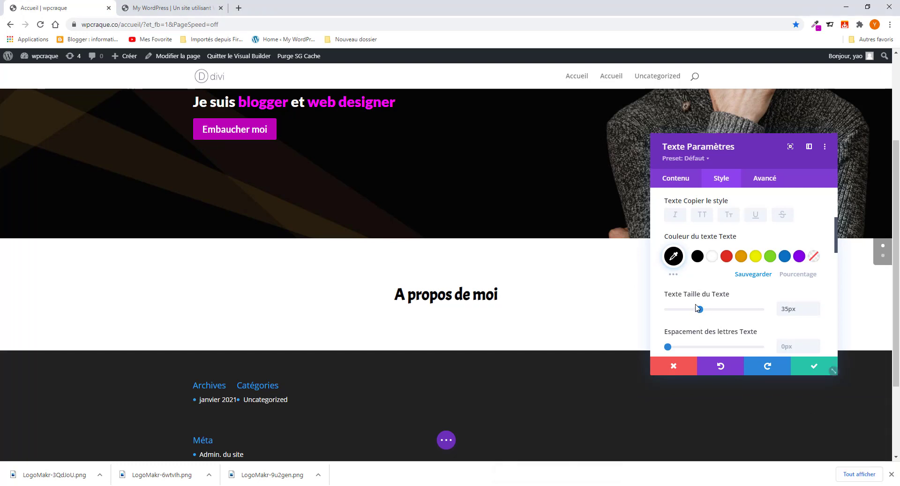
scroll(699, 304, down, 2)
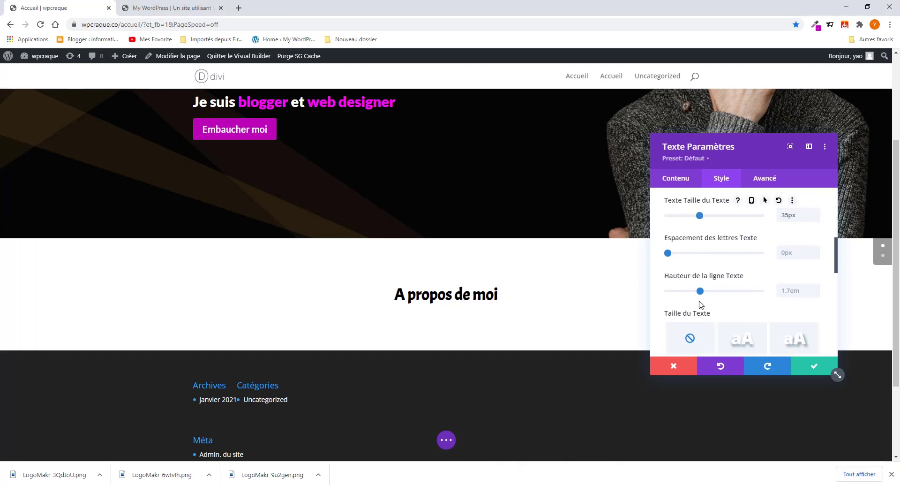
scroll(699, 304, down, 3)
scroll(700, 304, down, 2)
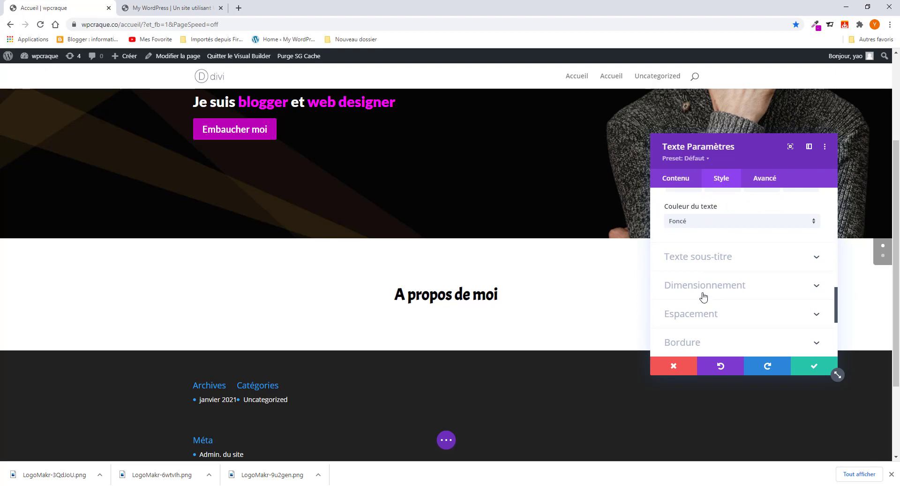
scroll(712, 302, down, 3)
scroll(726, 324, up, 2)
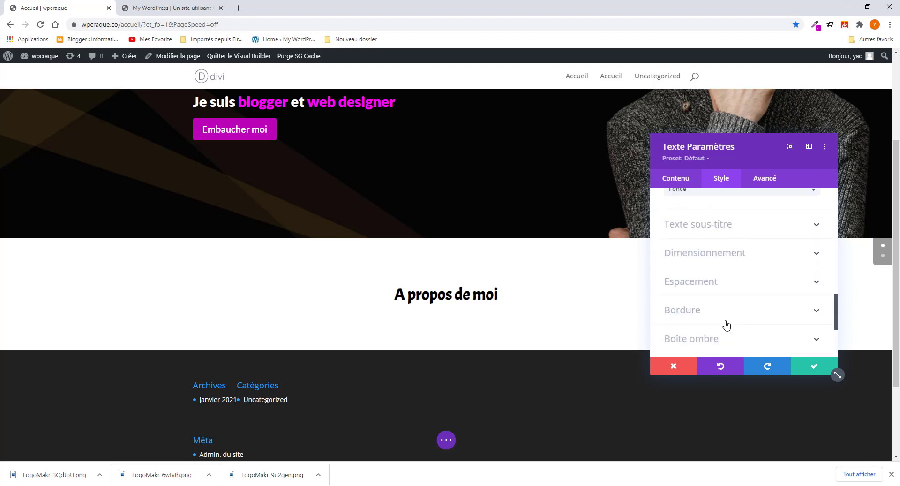
scroll(727, 324, up, 4)
click(813, 366)
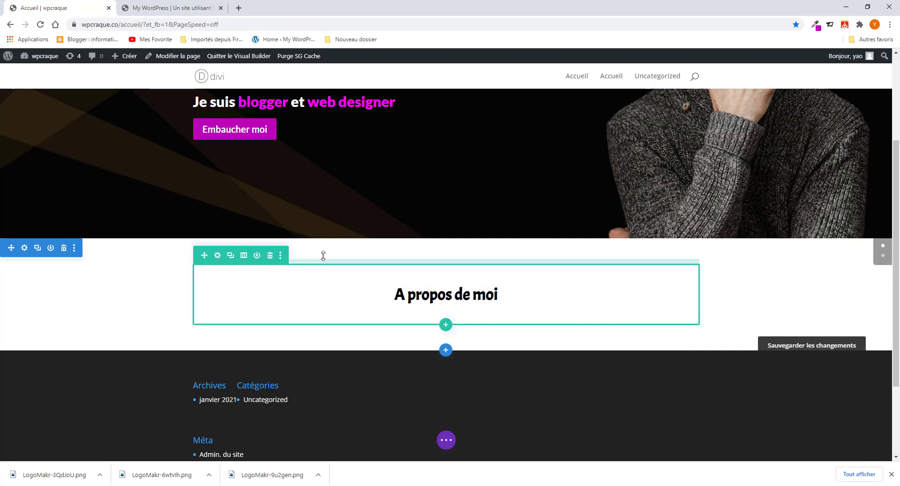
- Reduce the heading row's top padding to 37px and insert a one-column row below it
drag(322, 255, 323, 242)
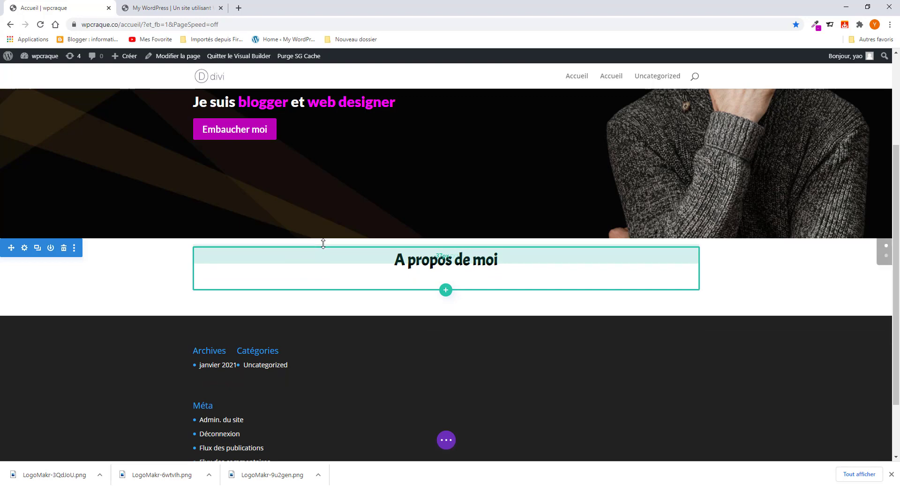
click(447, 291)
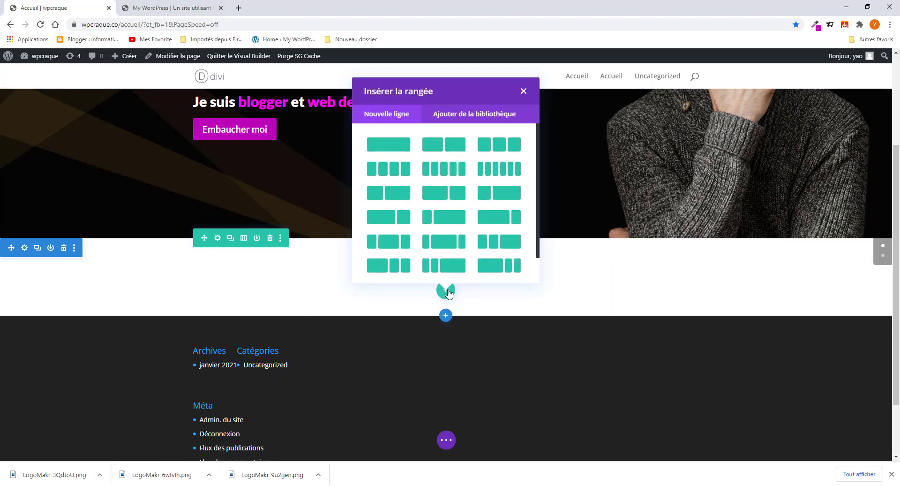
click(382, 145)
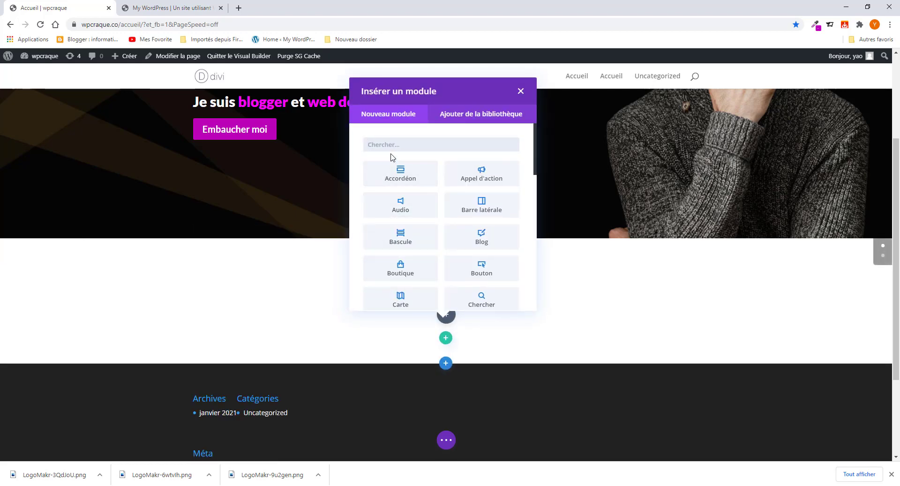
click(184, 10)
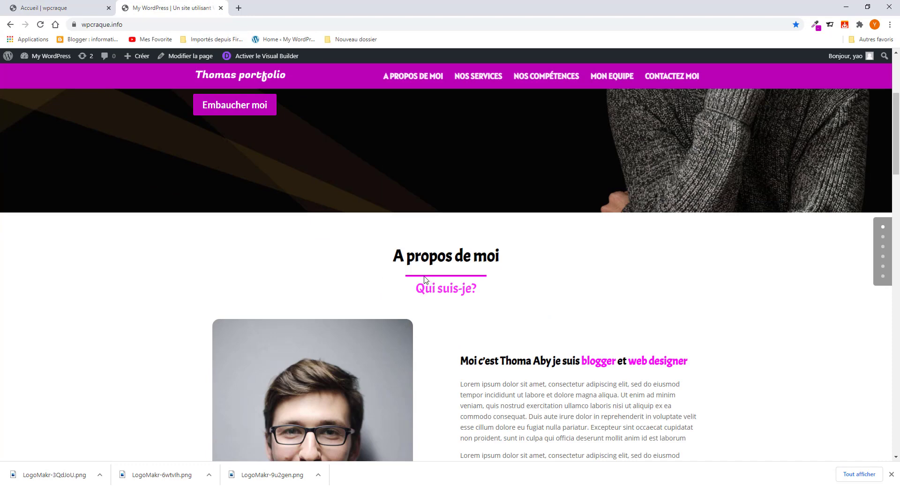
click(100, 8)
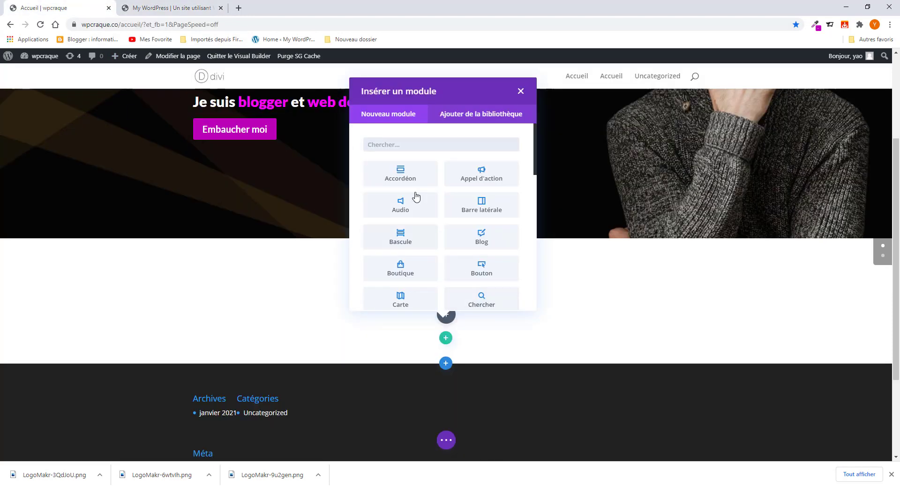
- Add a Séparateur module to the new row
click(410, 147)
text(sé)
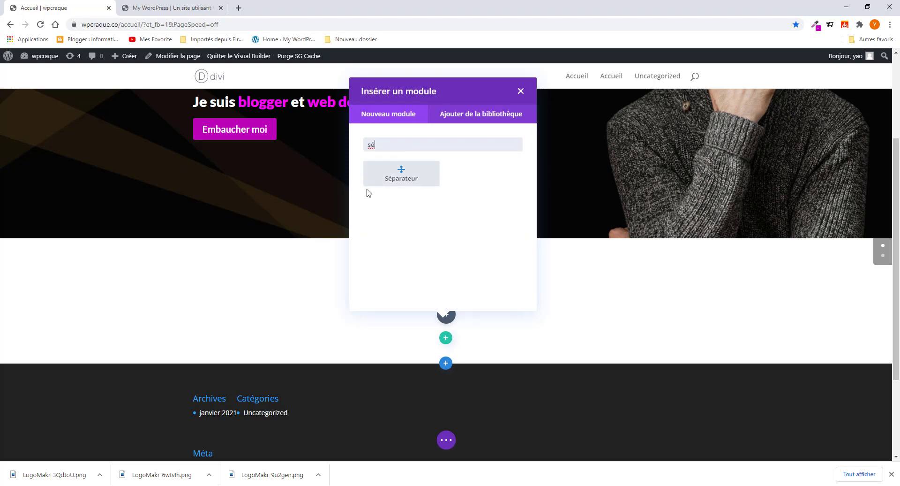
click(394, 181)
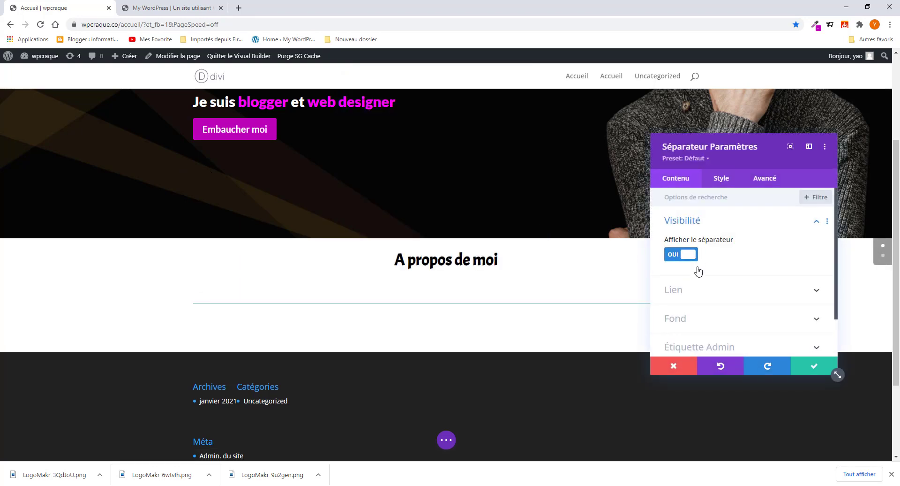
- Hide the separator line, show it again, and expand its Style > Ligne options
click(679, 258)
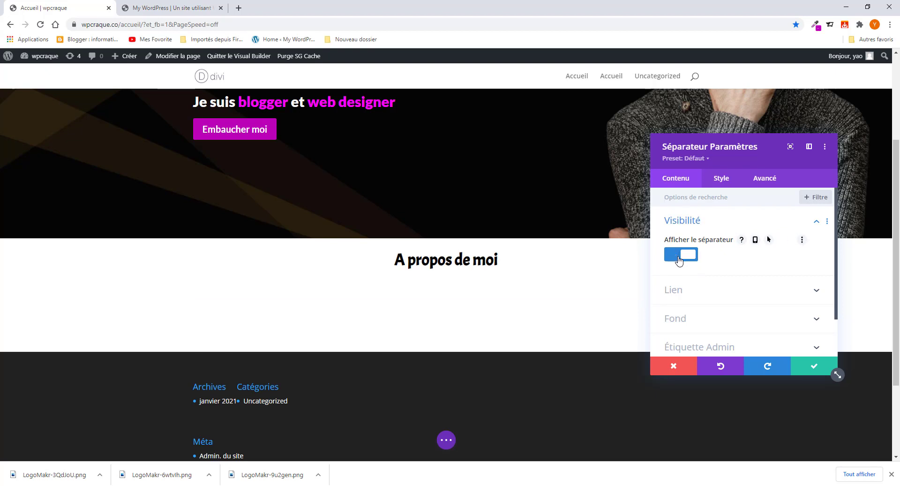
click(678, 257)
scroll(678, 308, down, 1)
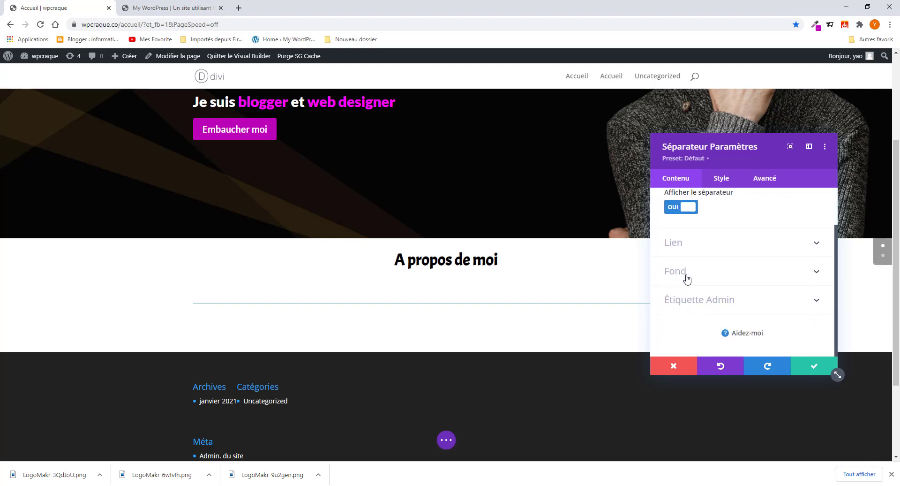
scroll(687, 278, up, 1)
click(710, 180)
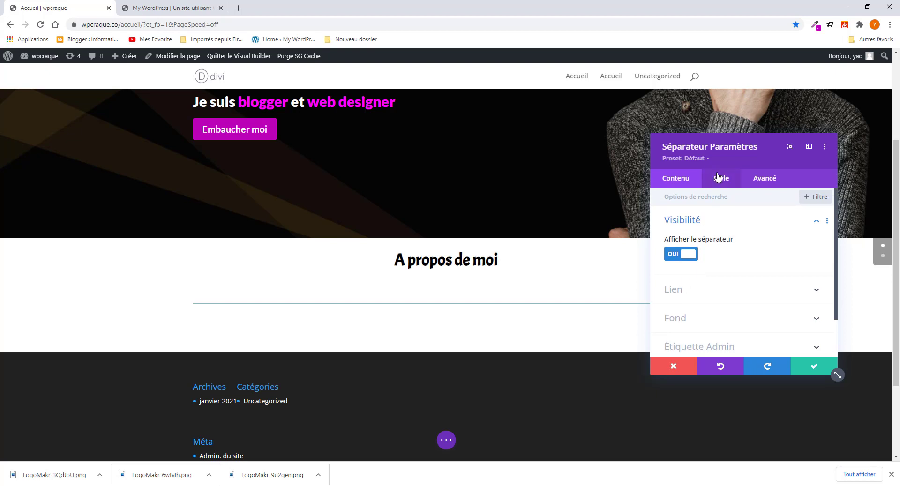
click(693, 226)
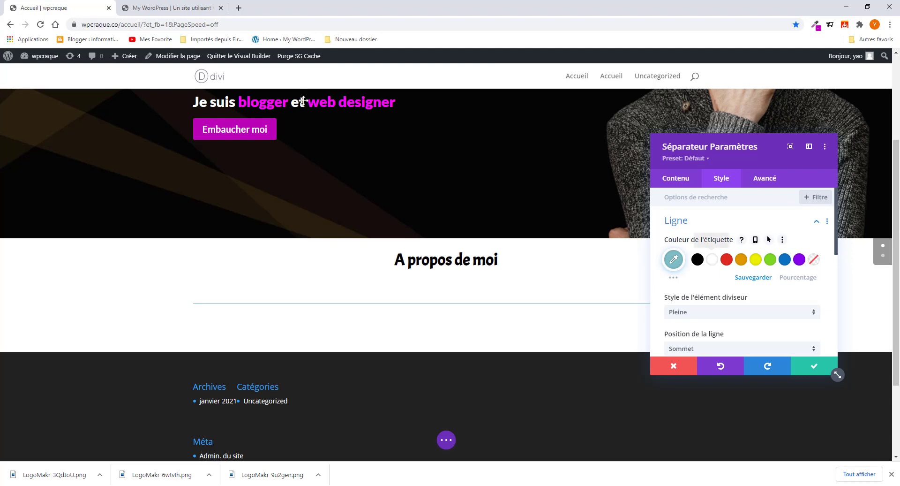
- Copy the magenta hex ba00b7 from the reference page with ColorZilla for the separator colour
click(167, 10)
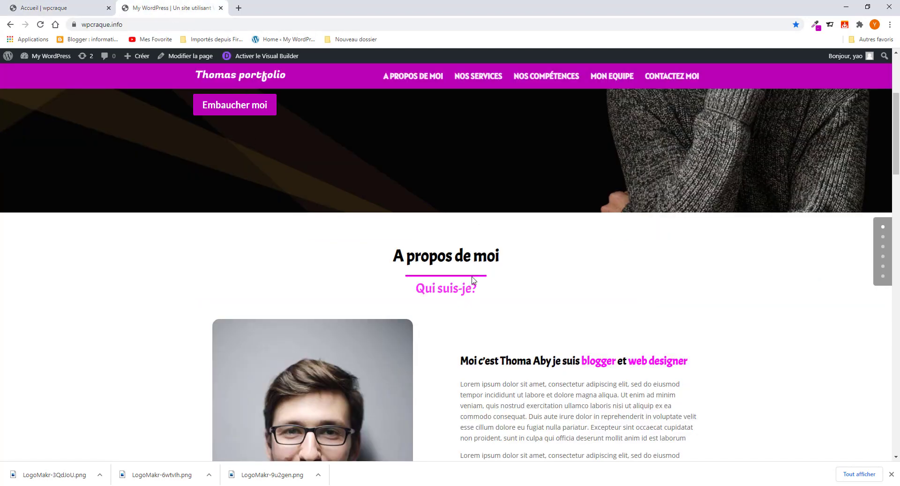
click(815, 24)
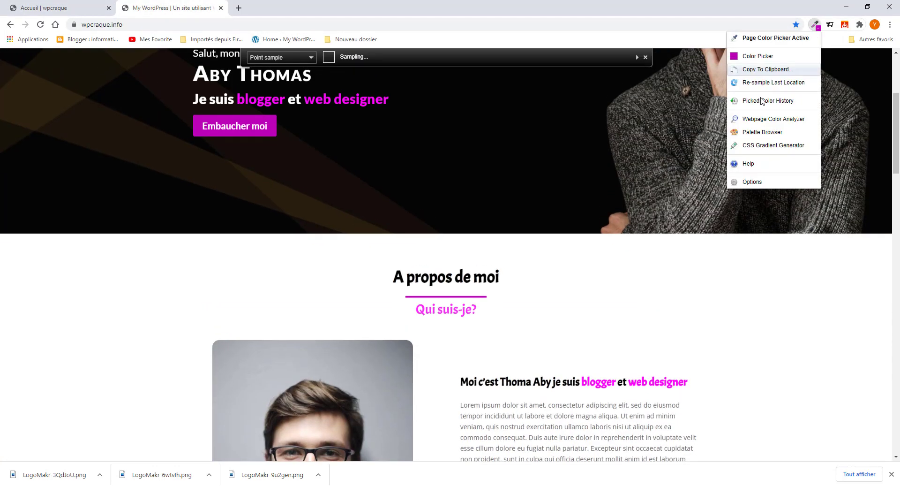
click(748, 56)
double_click(742, 167)
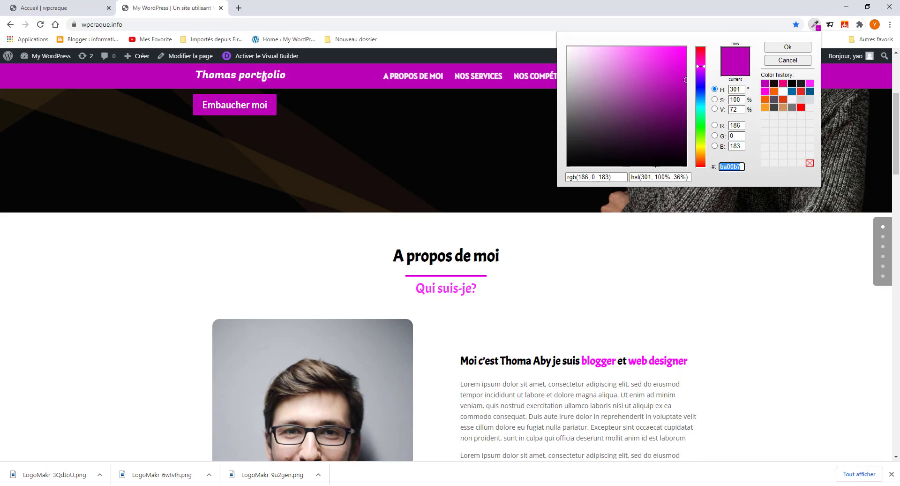
click(37, 8)
click(675, 263)
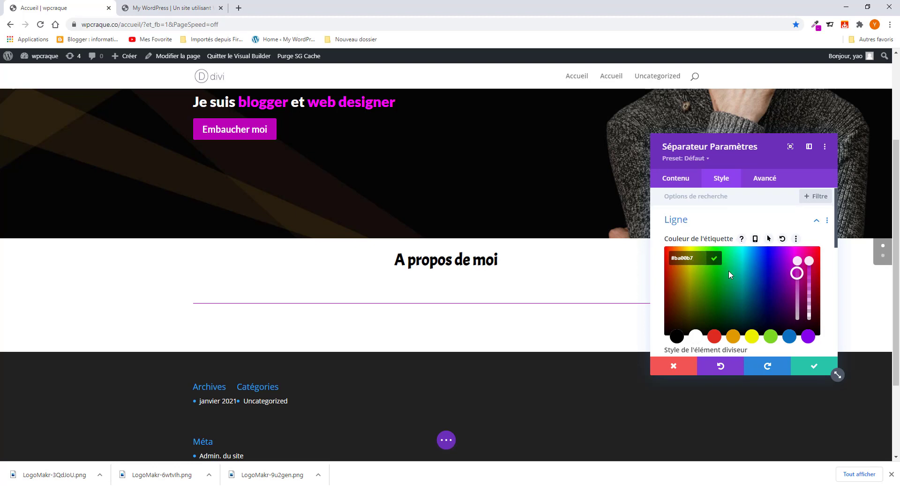
- Try En tirets and Pointillée divider styles, then revert the line to Pleine
scroll(729, 272, down, 3)
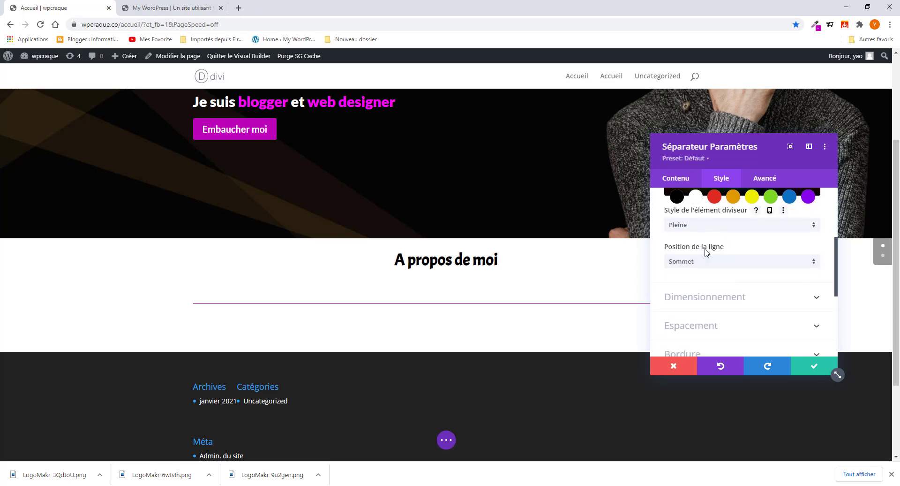
scroll(697, 229, down, 1)
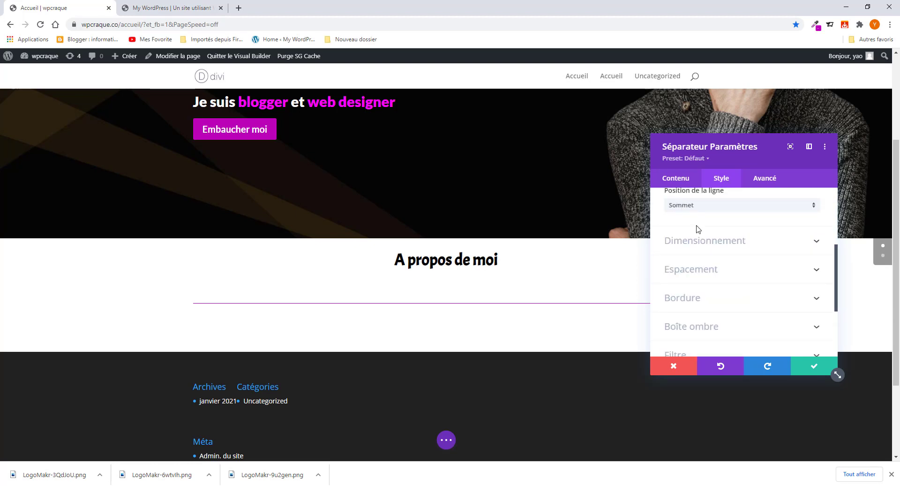
scroll(692, 239, up, 1)
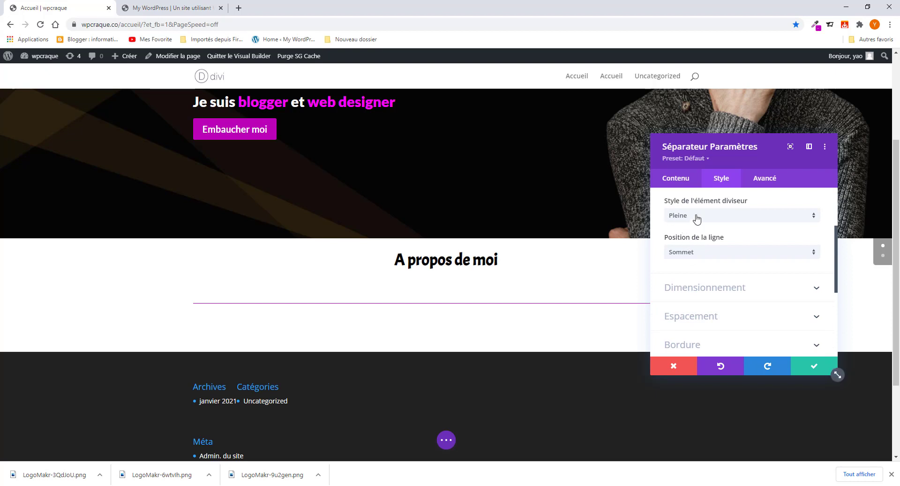
click(696, 217)
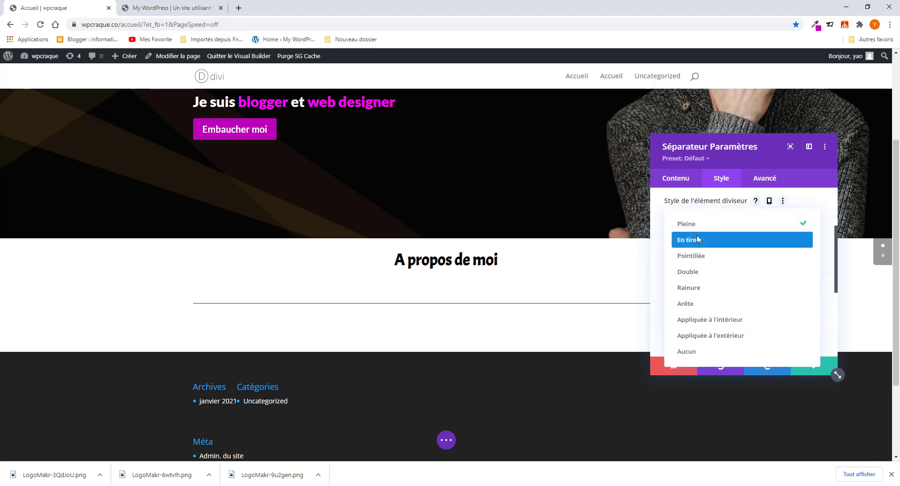
click(697, 239)
click(695, 218)
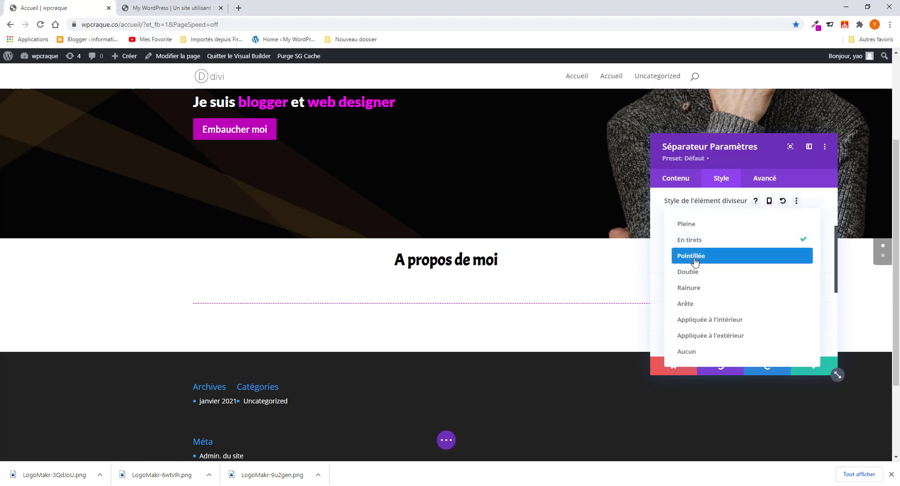
click(694, 257)
click(691, 222)
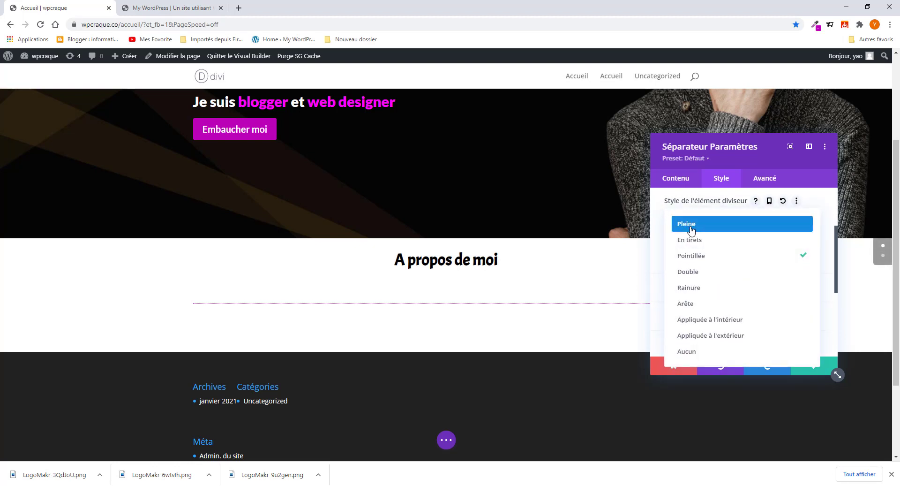
click(691, 225)
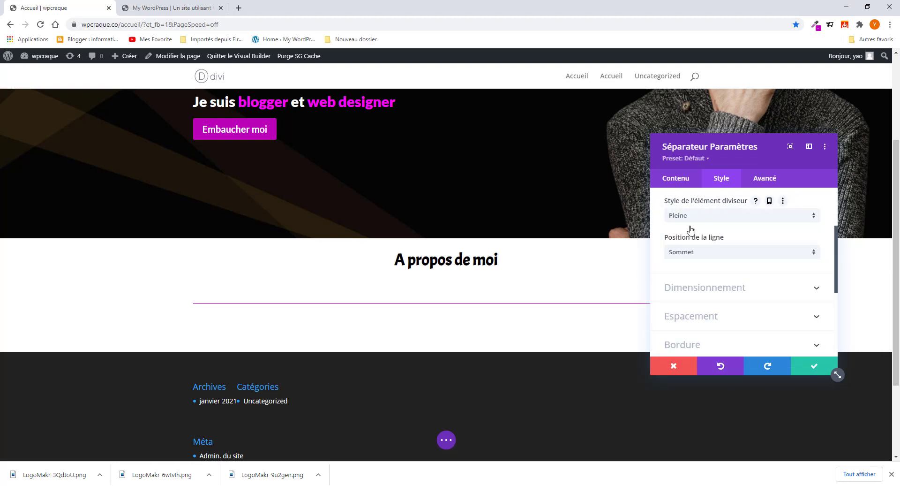
- Keep the divider position at Sommet and expand the Dimensionnement options
click(700, 255)
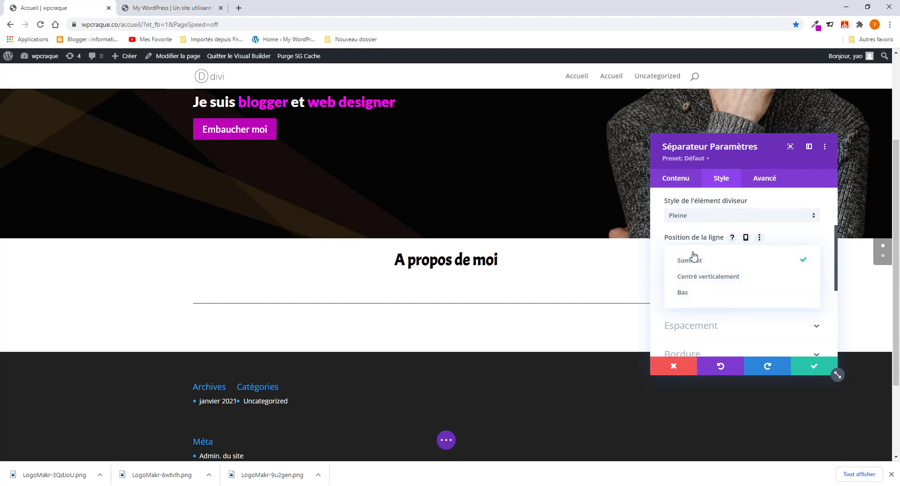
click(694, 260)
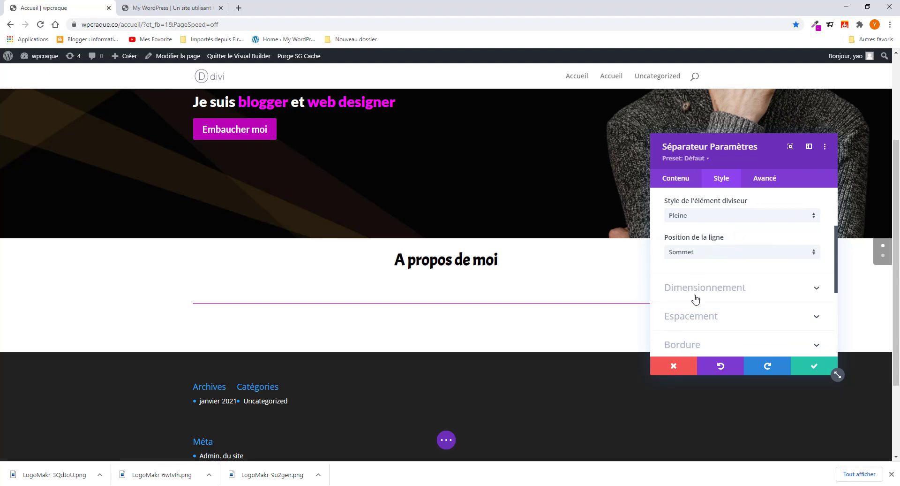
click(706, 292)
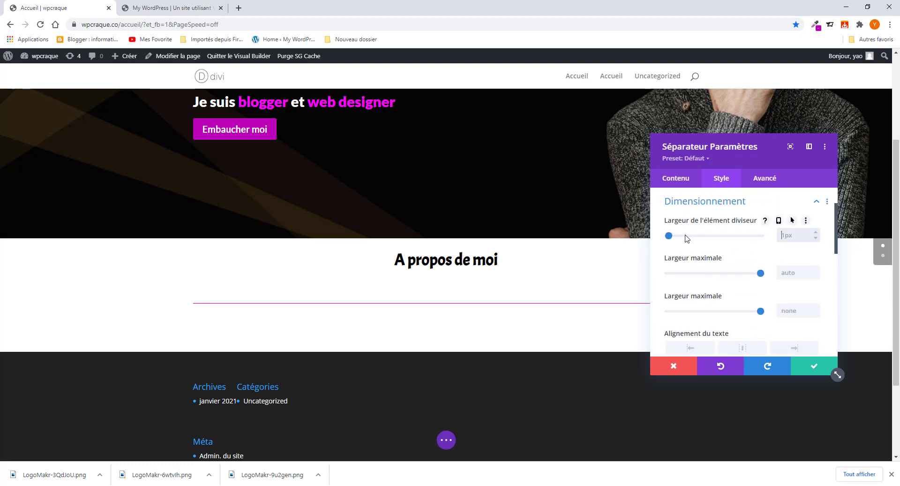
- Give the divider a 3px weight and ~19% Largeur maximale, centre it, and confirm
click(173, 8)
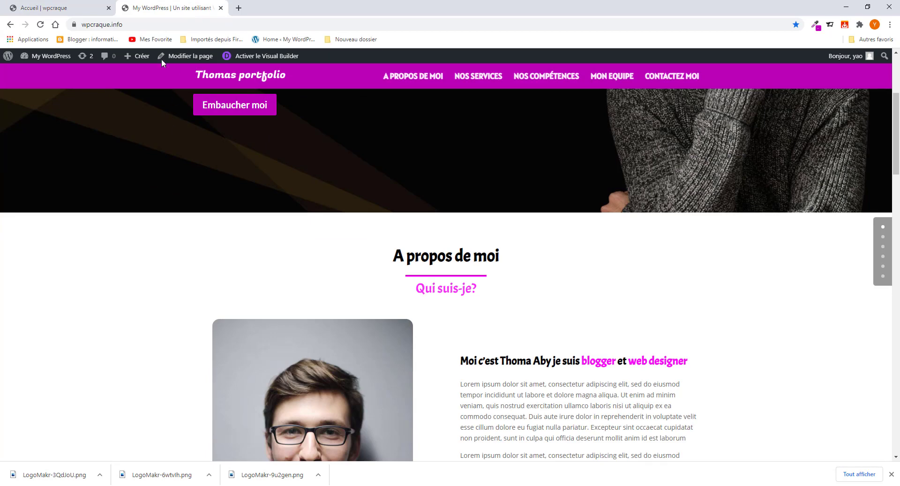
click(79, 8)
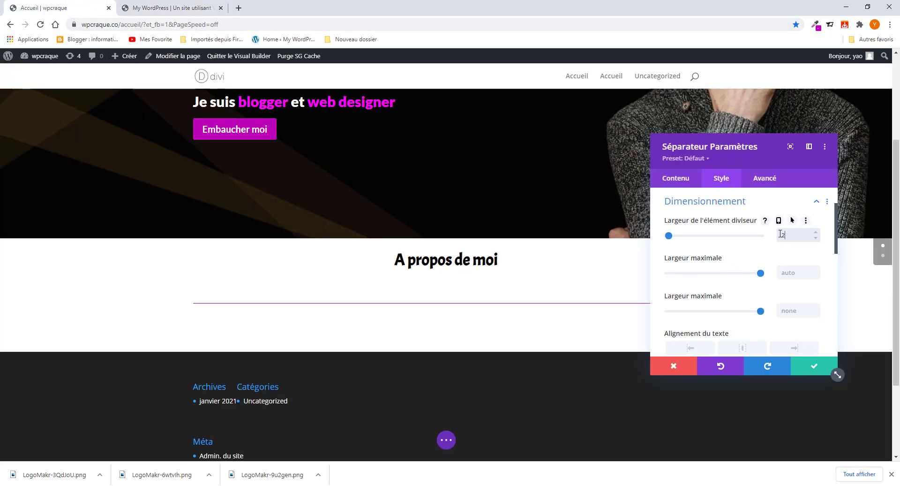
text(px)
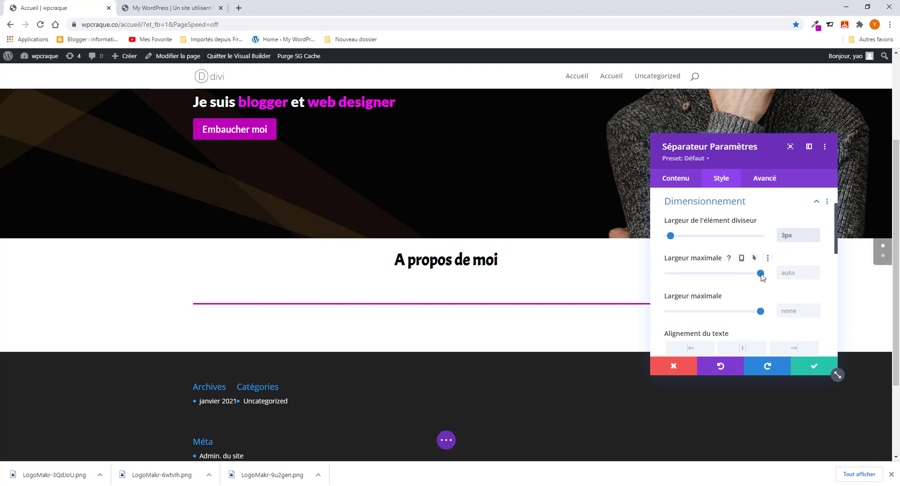
drag(761, 275, 718, 286)
drag(743, 314, 767, 317)
drag(717, 274, 687, 280)
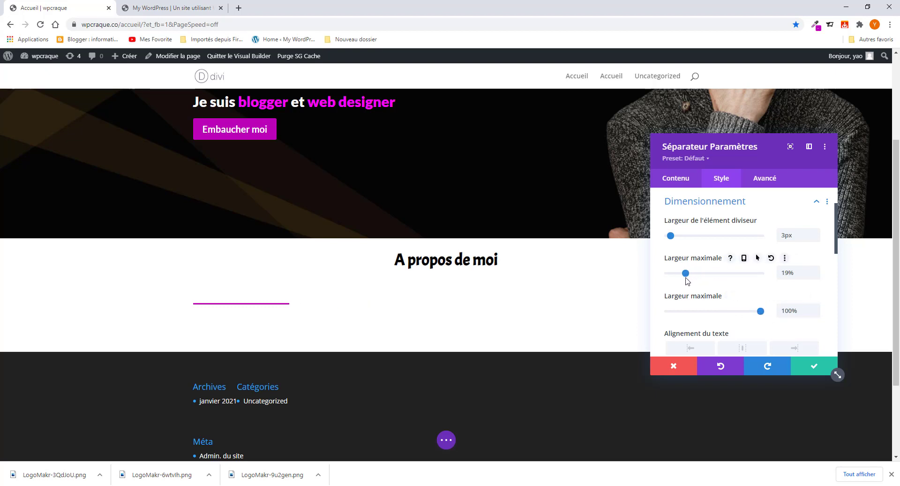
scroll(753, 337, down, 3)
scroll(741, 270, up, 1)
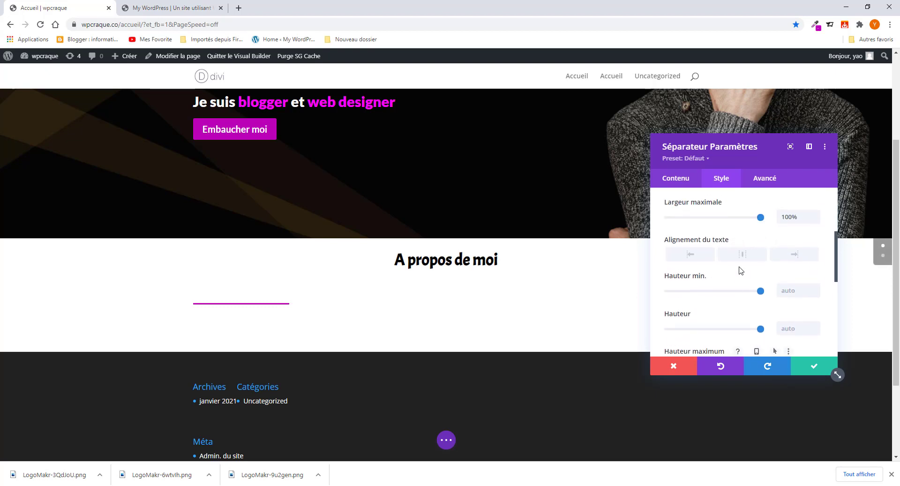
click(743, 255)
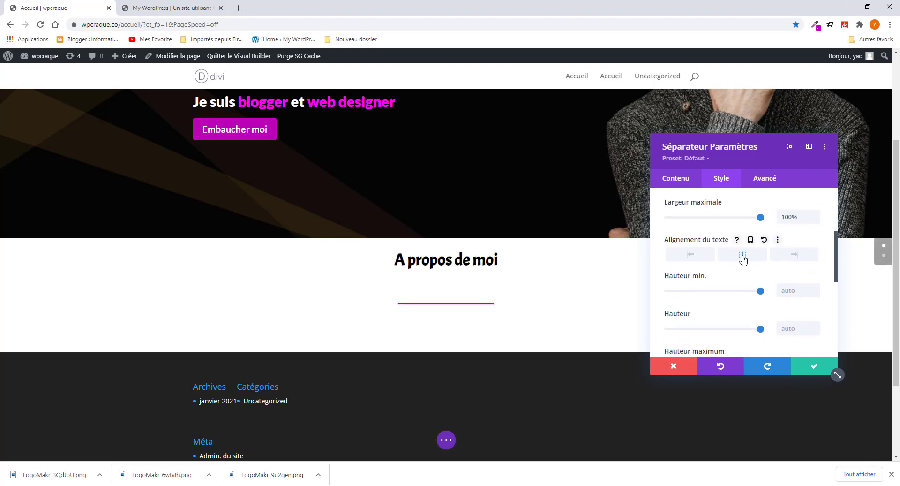
click(813, 371)
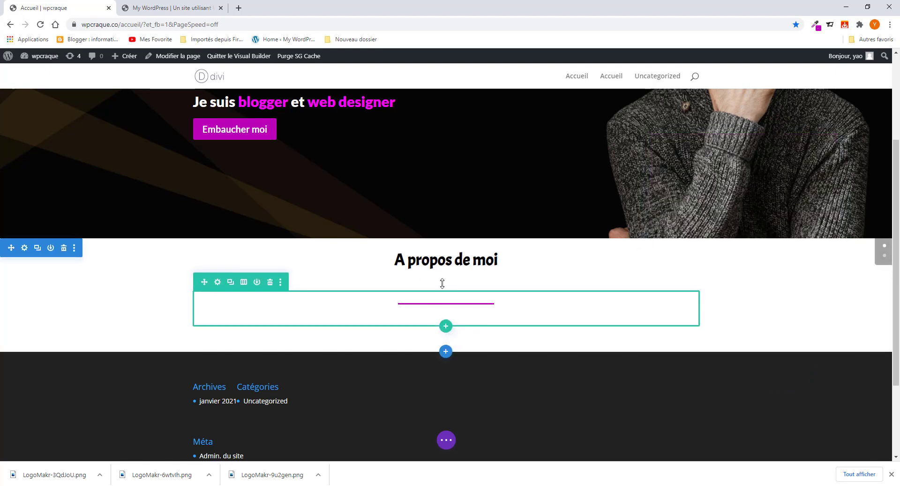
- Reduce the divider's top spacing, save the page with Sauvegarder, and reload it
drag(442, 283, 442, 255)
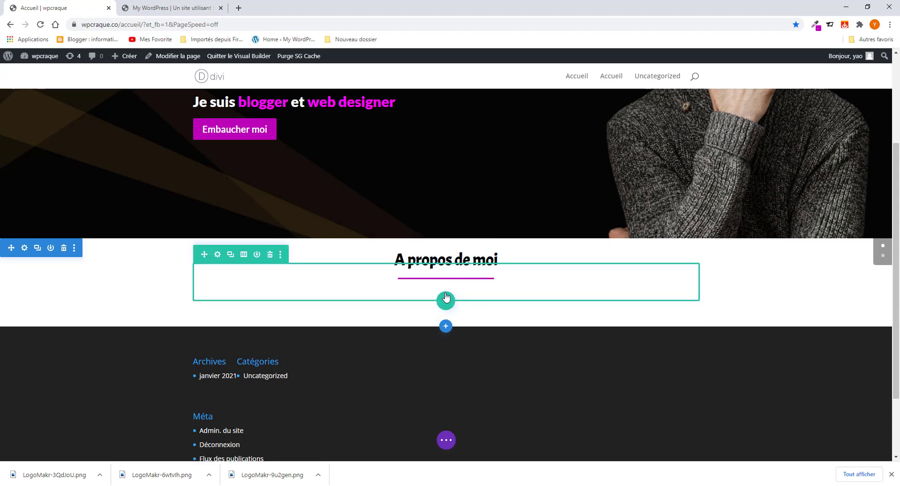
click(447, 445)
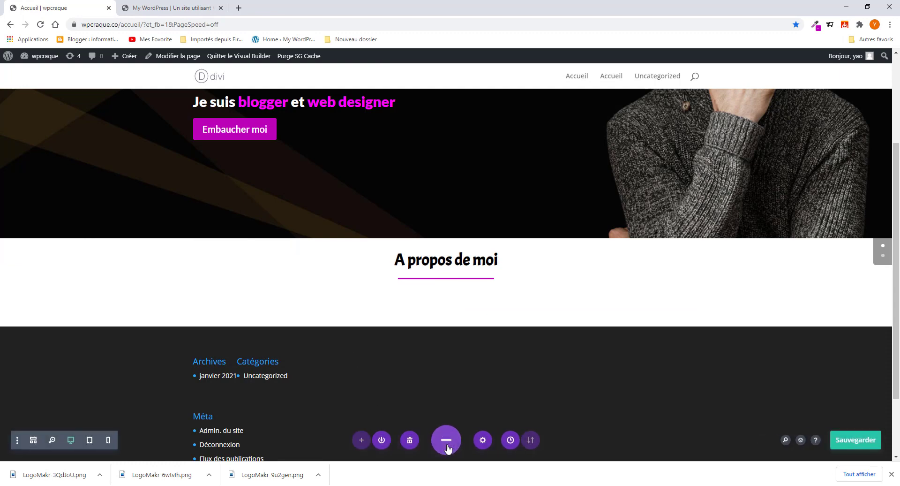
click(841, 440)
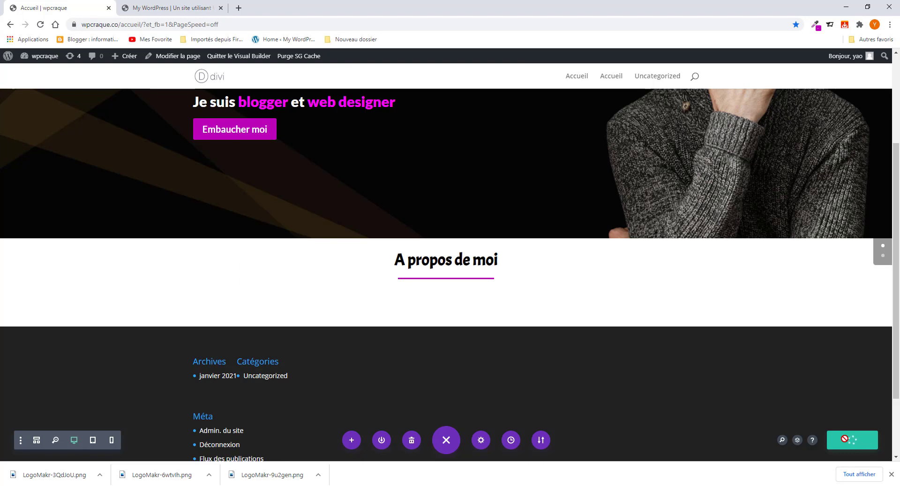
click(40, 24)
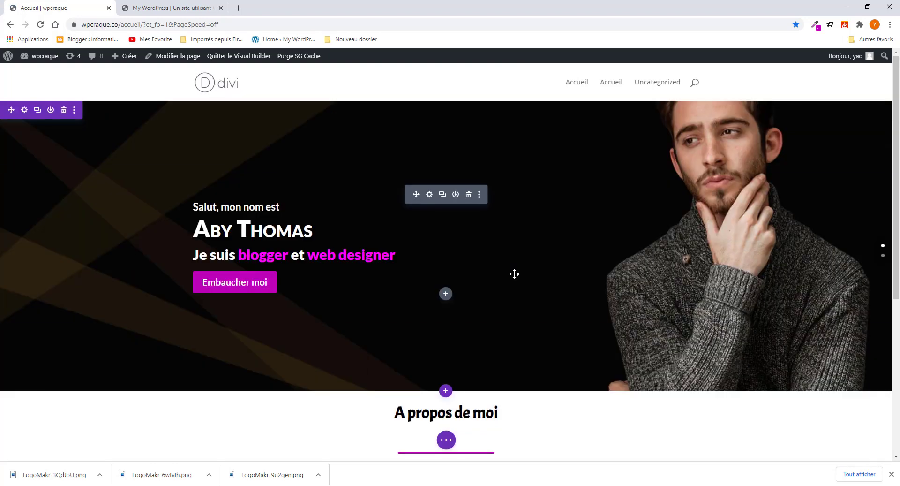
- Add a one-column row below the divider and close Insérer un module
scroll(514, 273, down, 5)
mouse_move(442, 232)
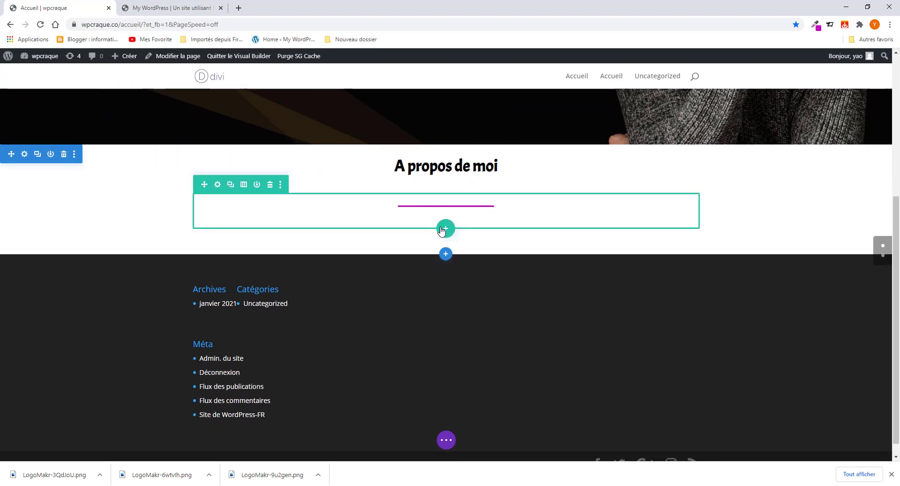
click(445, 228)
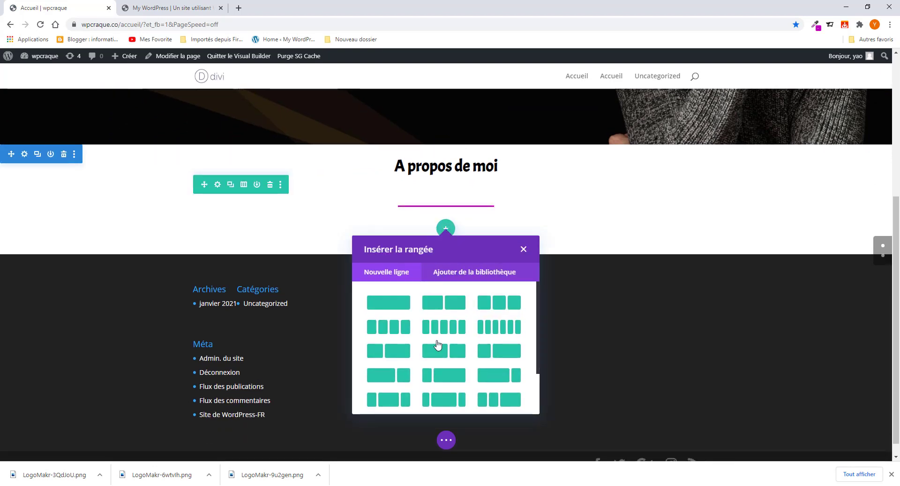
click(398, 305)
click(447, 251)
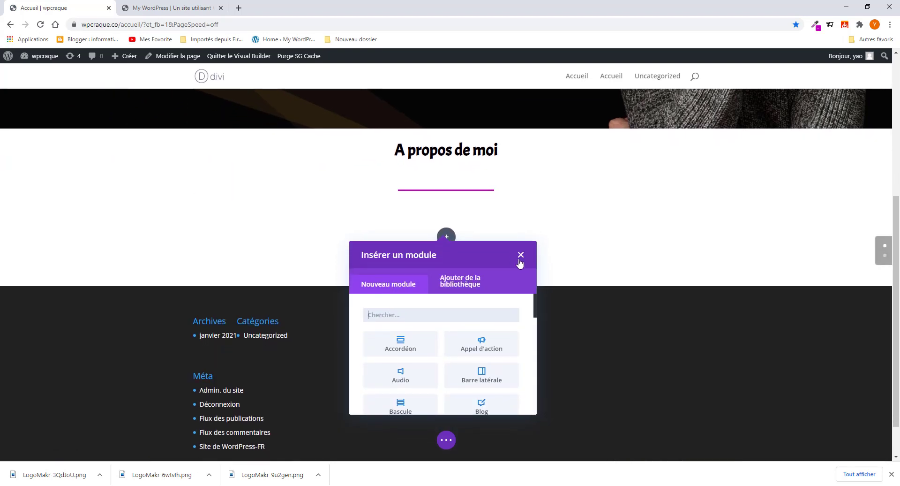
click(520, 262)
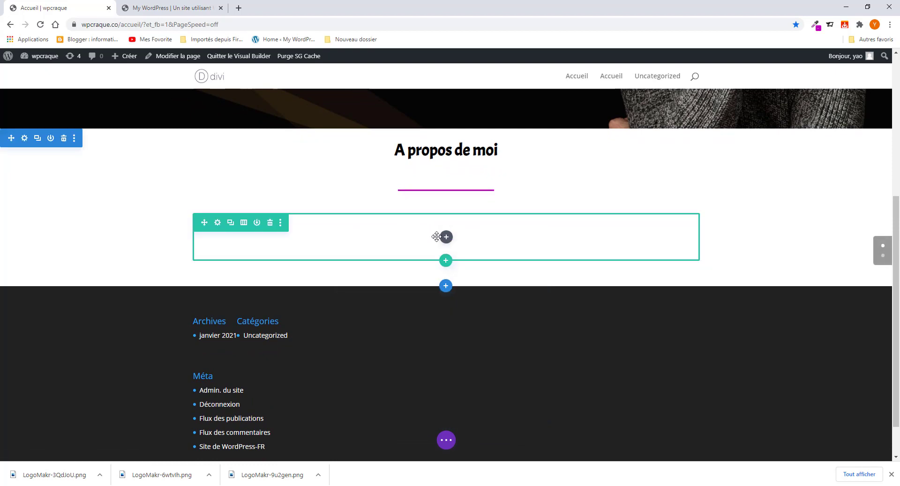
- Copy the 'Qui suis-je?' subheading text from the reference portfolio page
click(445, 237)
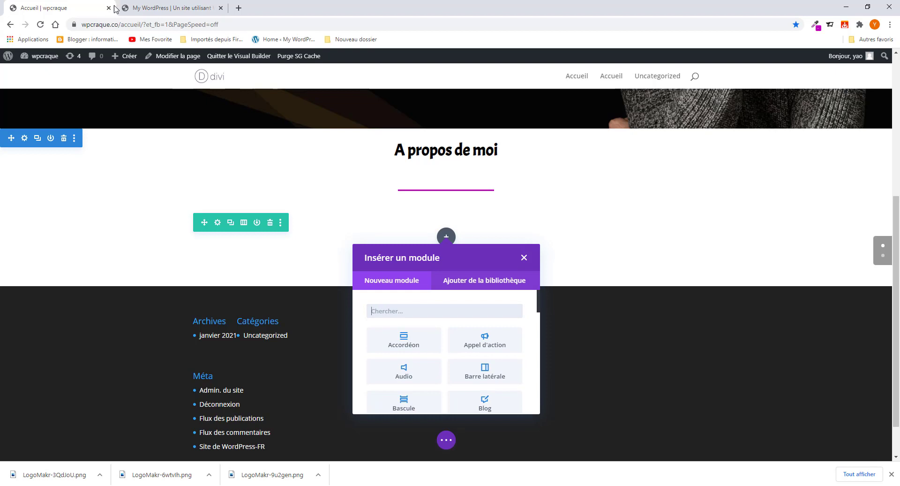
click(162, 8)
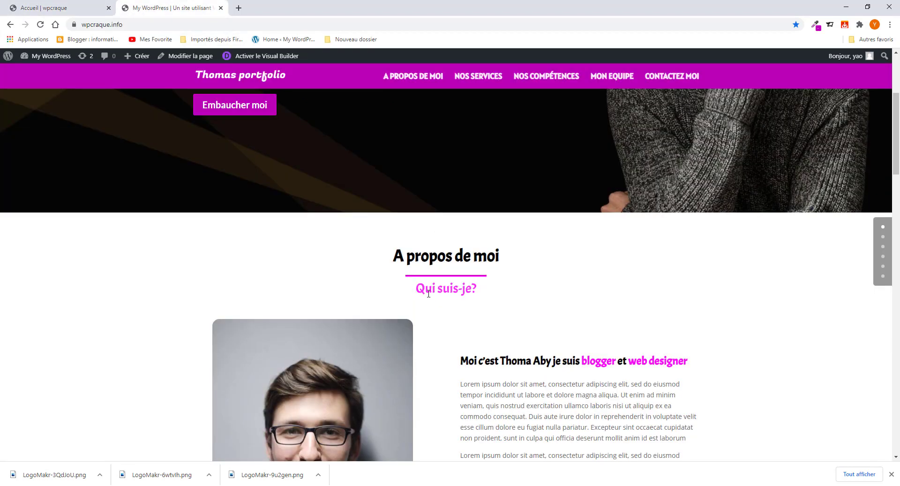
drag(428, 294, 498, 313)
right_click(461, 292)
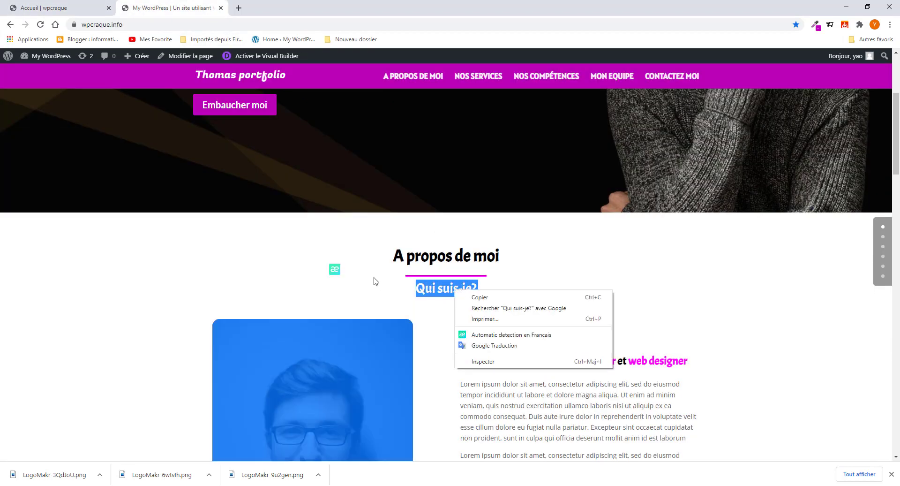
click(418, 291)
drag(417, 288, 483, 296)
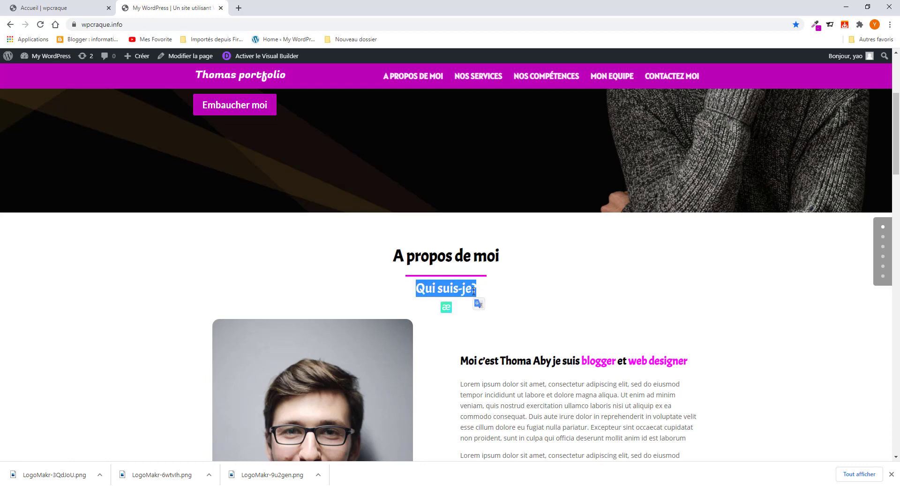
right_click(484, 295)
click(487, 296)
click(52, 9)
- Insert a Texte module found by searching 'Tex' and paste 'Qui suis-je?' over its placeholder
click(441, 311)
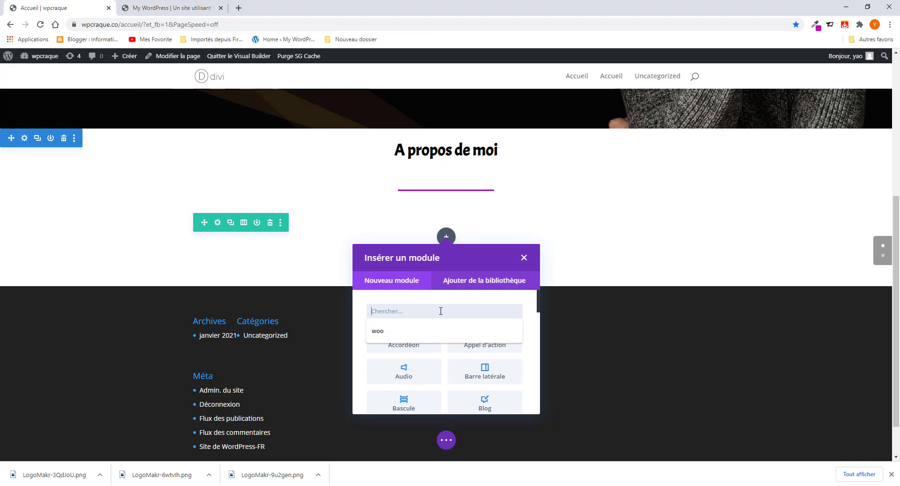
text(Tex)
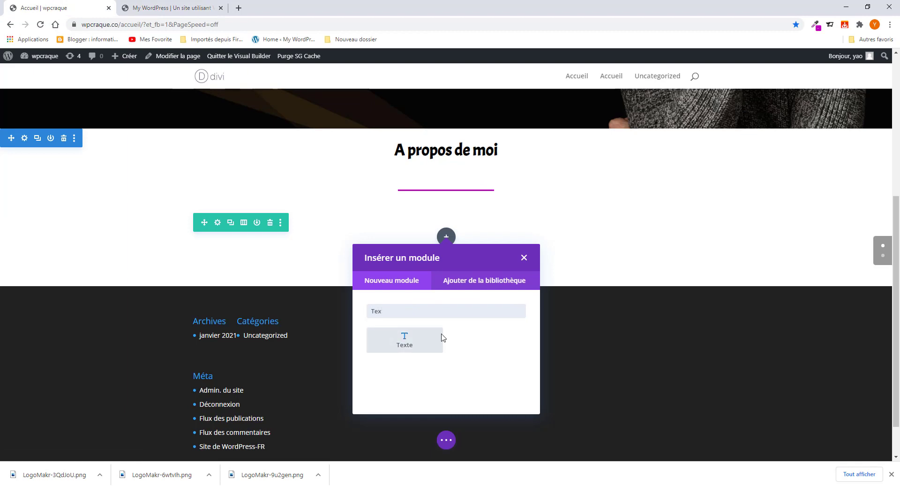
click(404, 340)
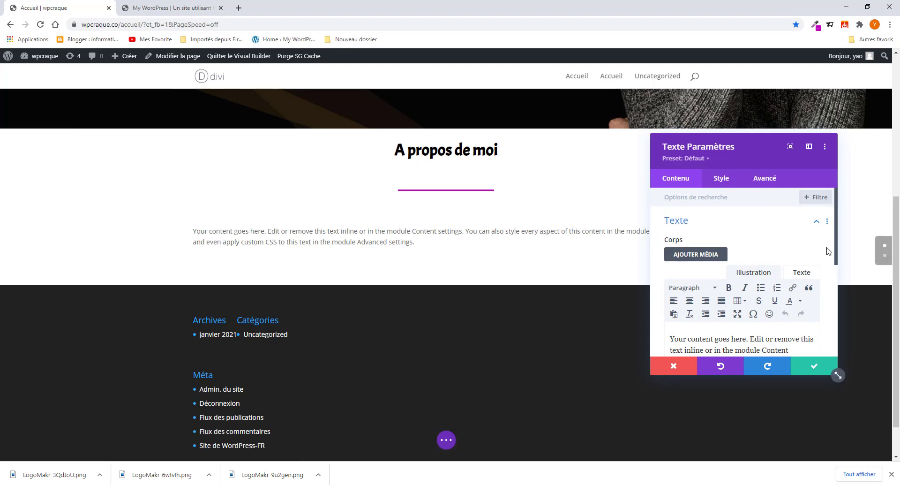
scroll(738, 323, down, 2)
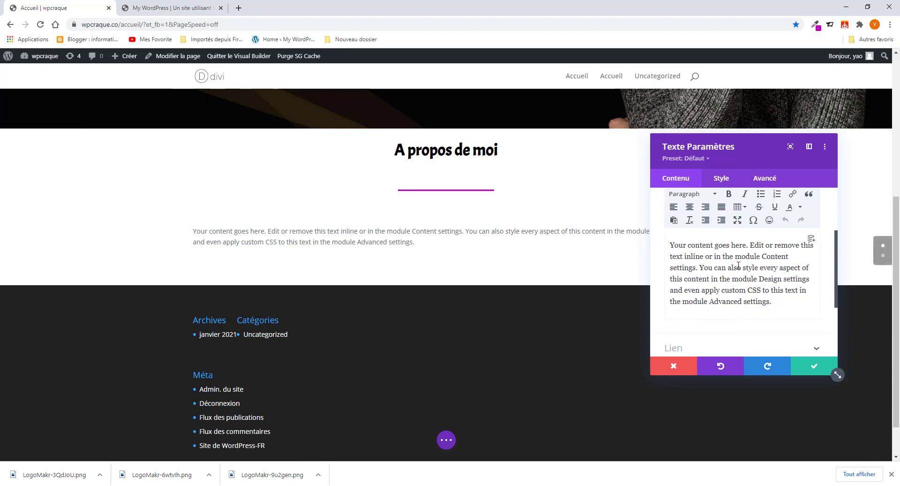
triple_click(738, 265)
key(ctrl+v)
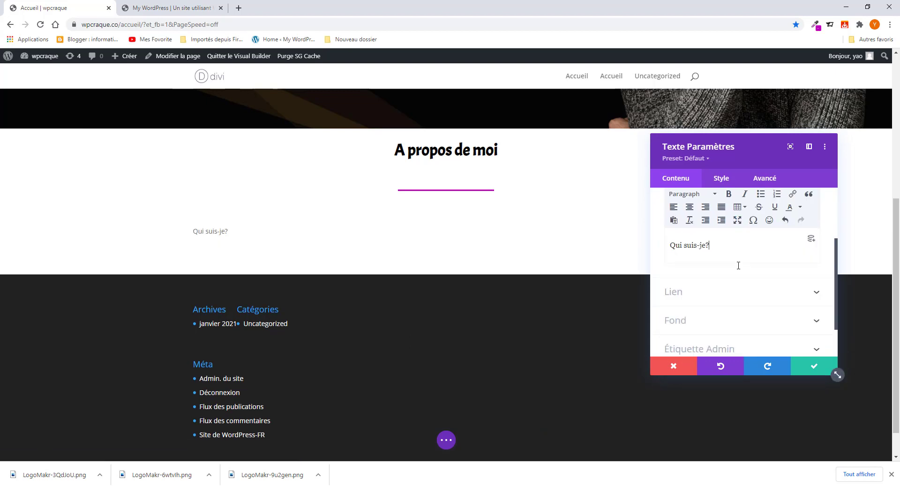
click(723, 179)
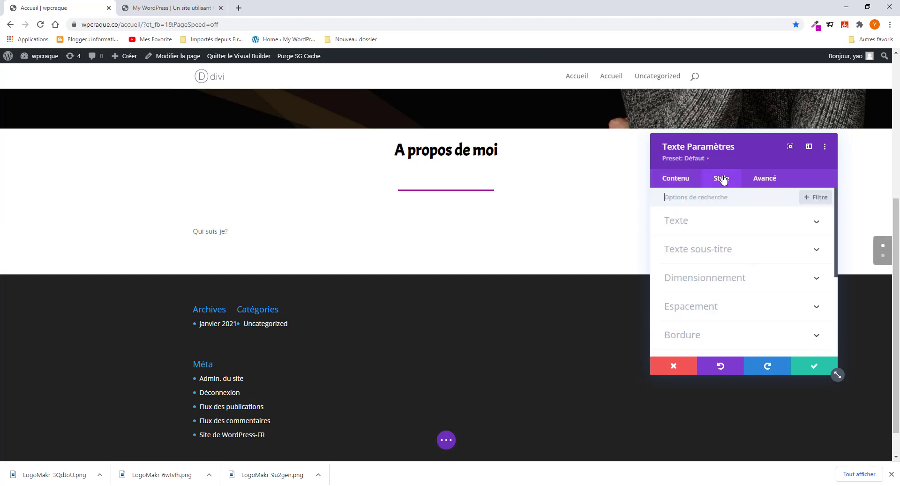
- Set the Qui suis-je? text font to Acme with bold weight
click(713, 229)
scroll(719, 282, down, 2)
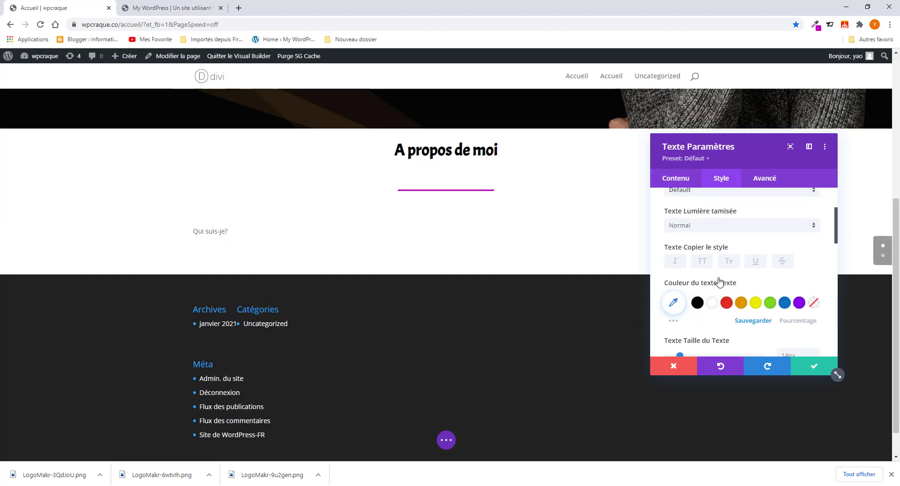
scroll(712, 271, up, 1)
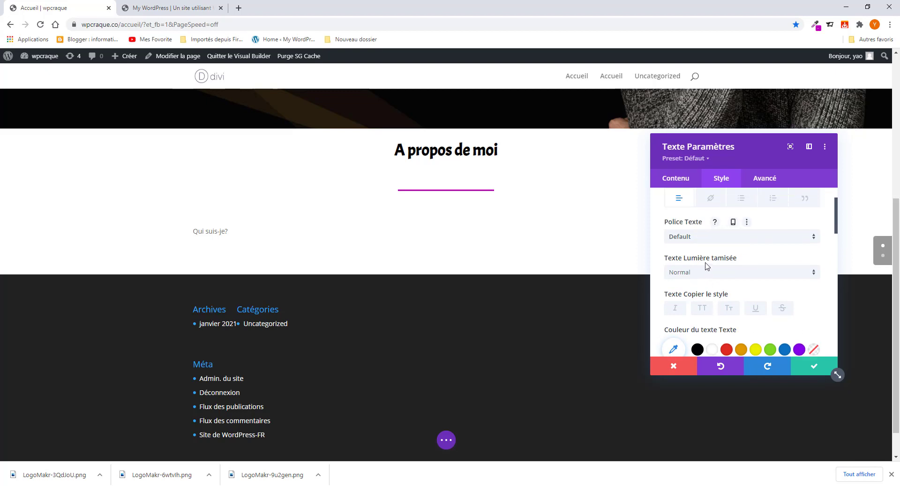
click(713, 236)
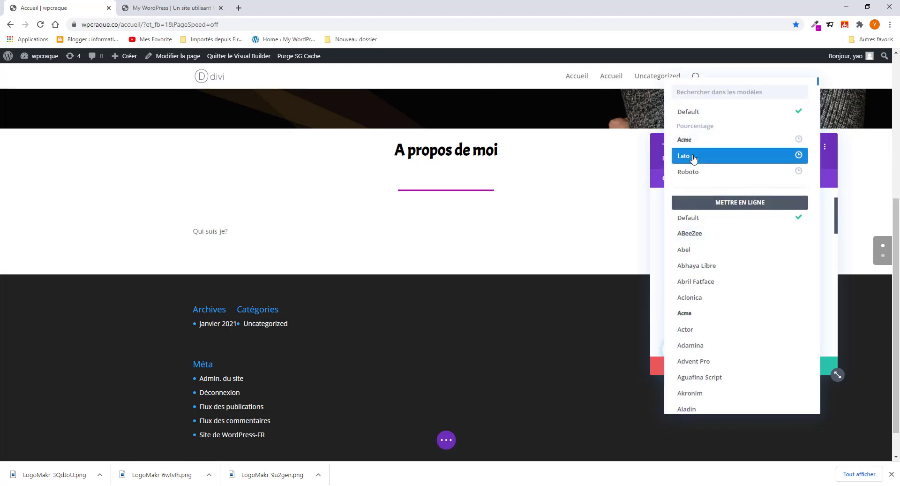
click(693, 142)
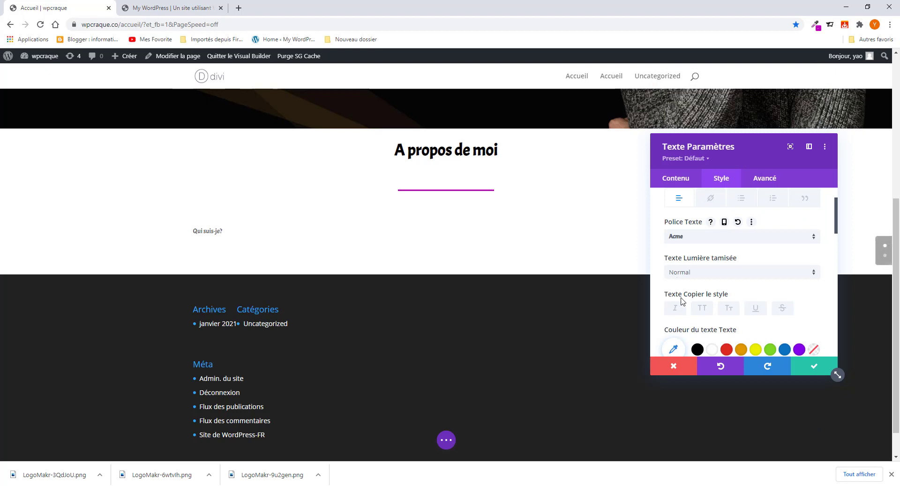
click(705, 276)
click(697, 296)
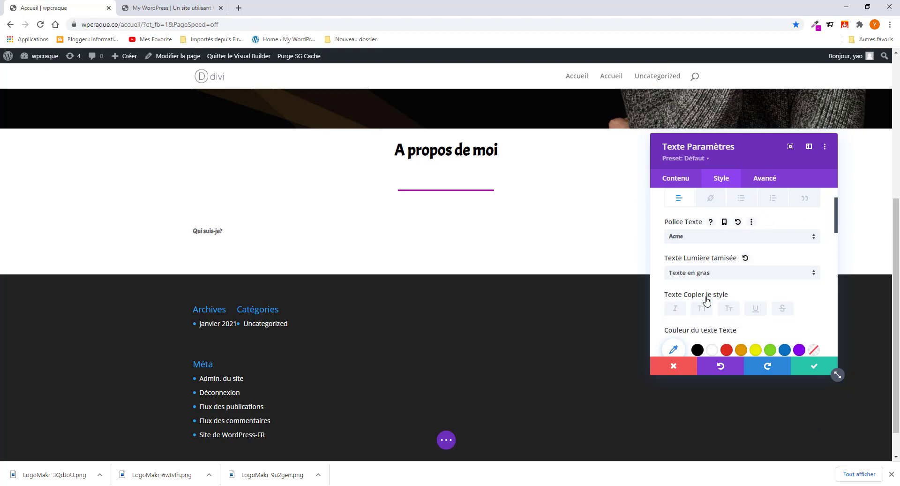
- Set the subtitle text colour to magenta #ba00b7 copied via ColorZilla
scroll(726, 264, down, 1)
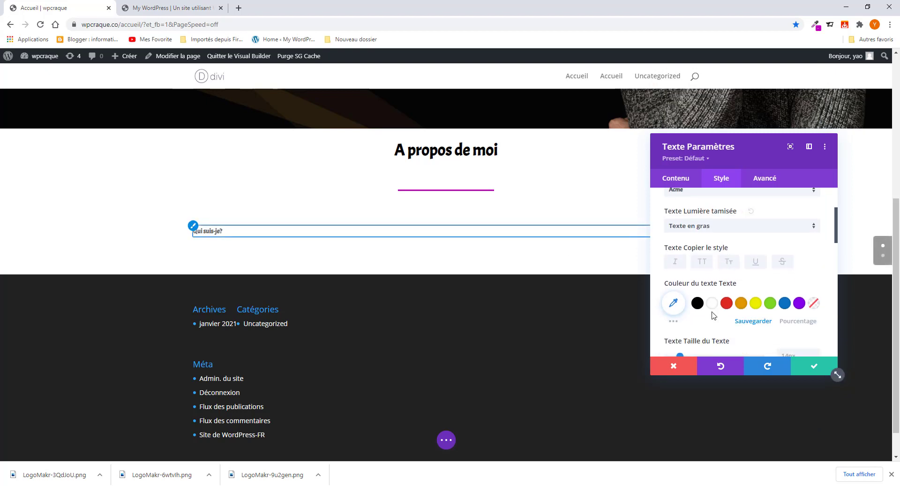
click(682, 309)
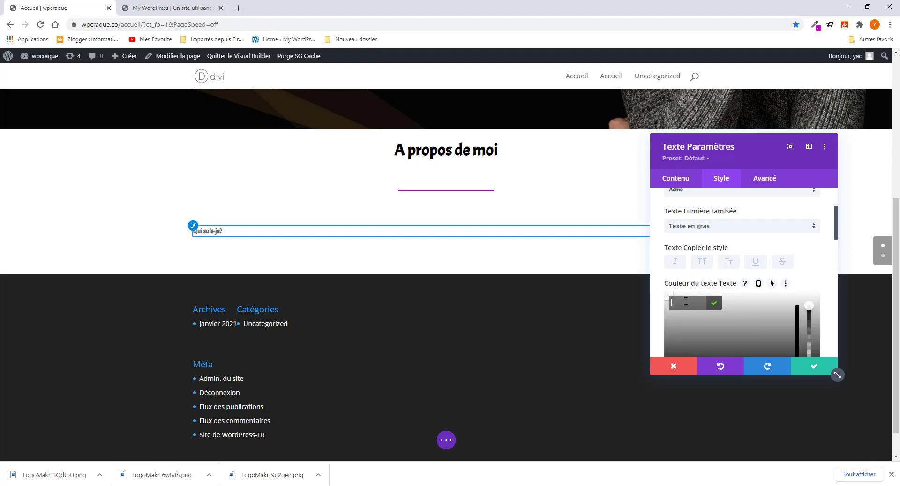
click(816, 26)
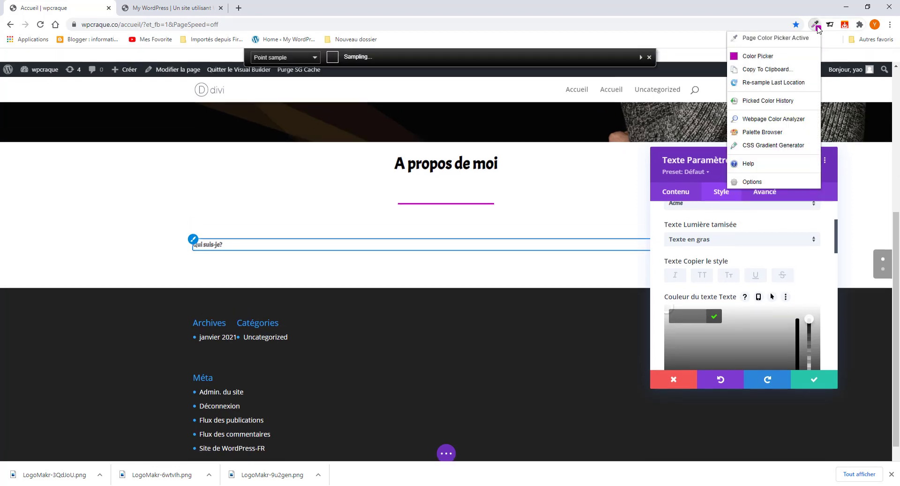
click(750, 43)
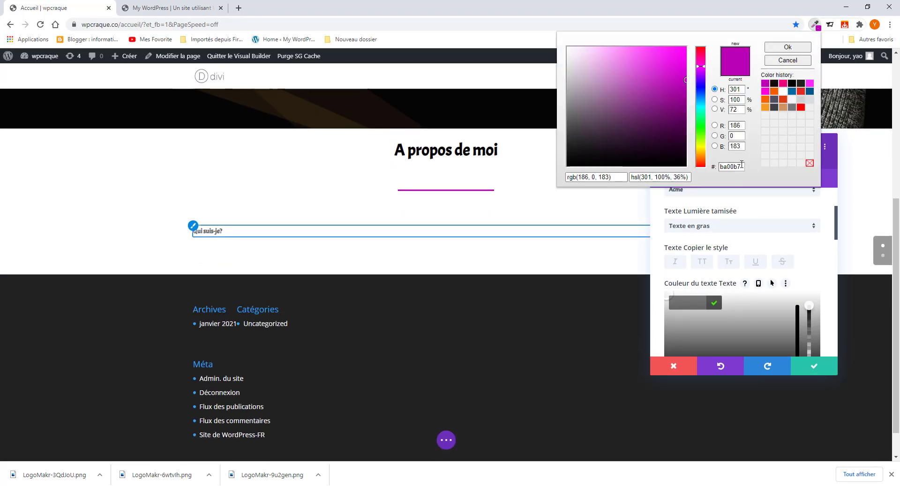
drag(740, 167, 708, 168)
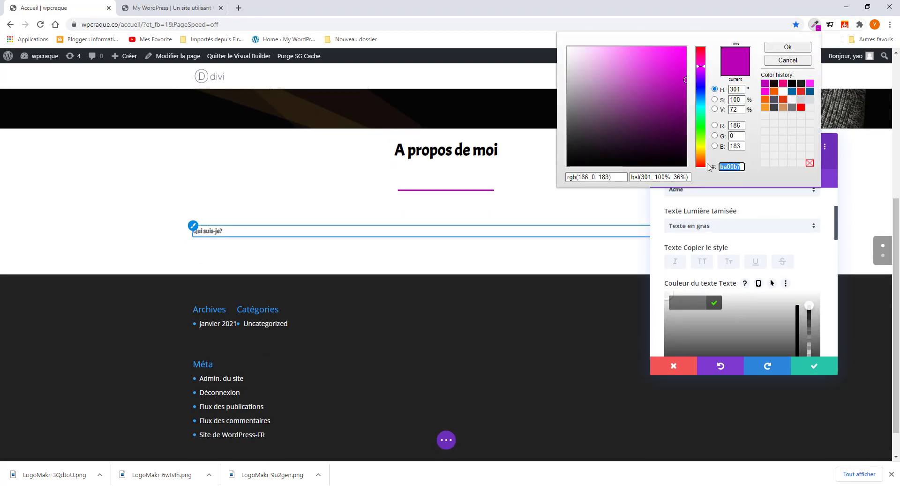
click(688, 301)
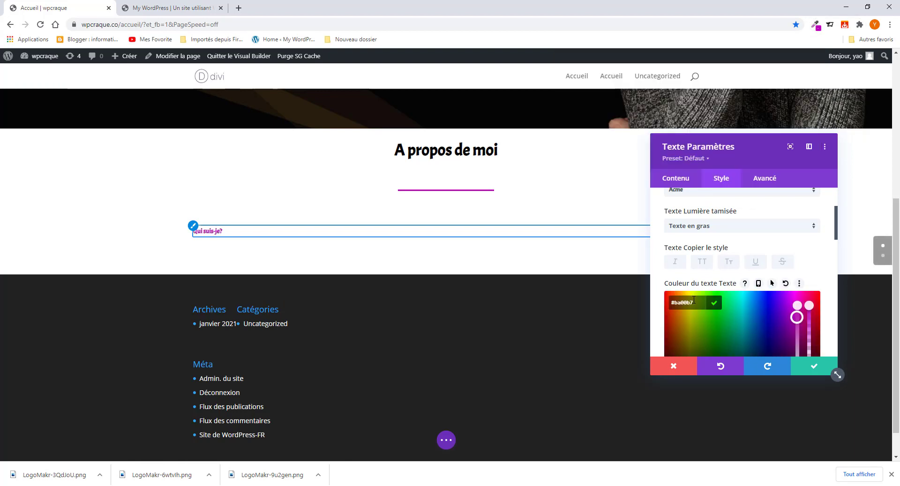
- Make the subtitle small caps, 26px and centred, then save the module
click(728, 263)
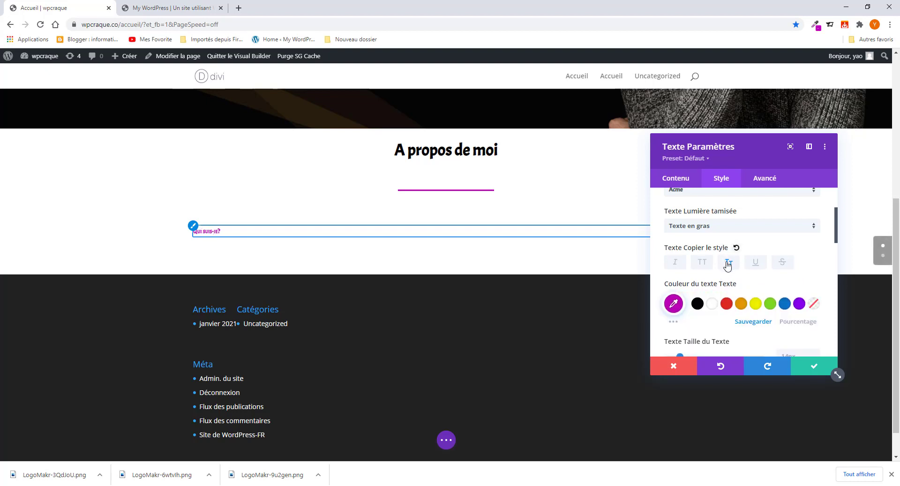
scroll(712, 291, down, 4)
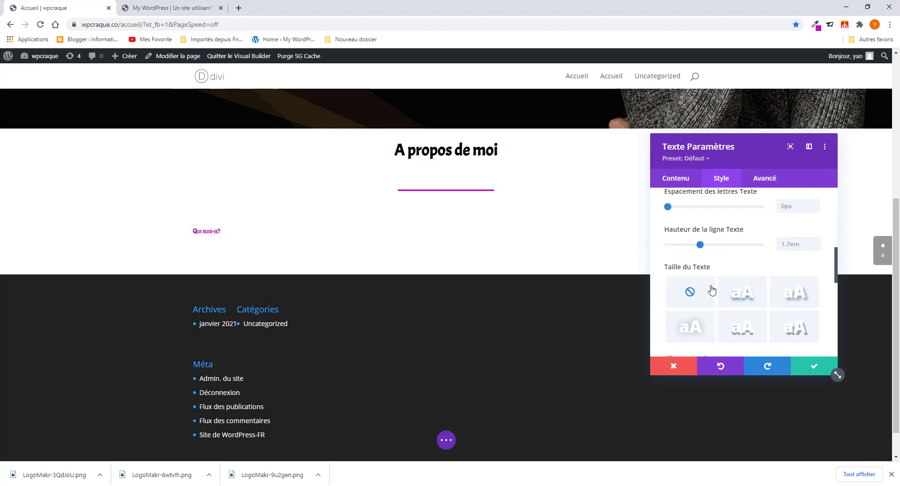
scroll(750, 231, up, 2)
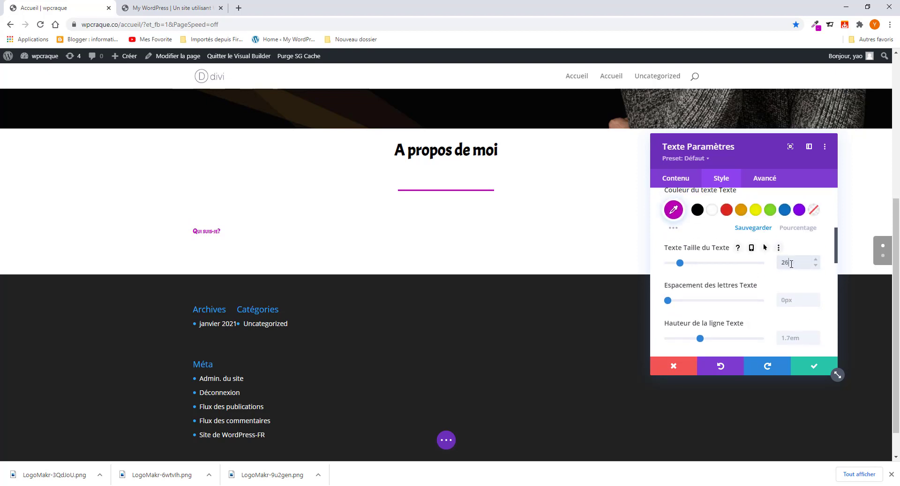
text(px)
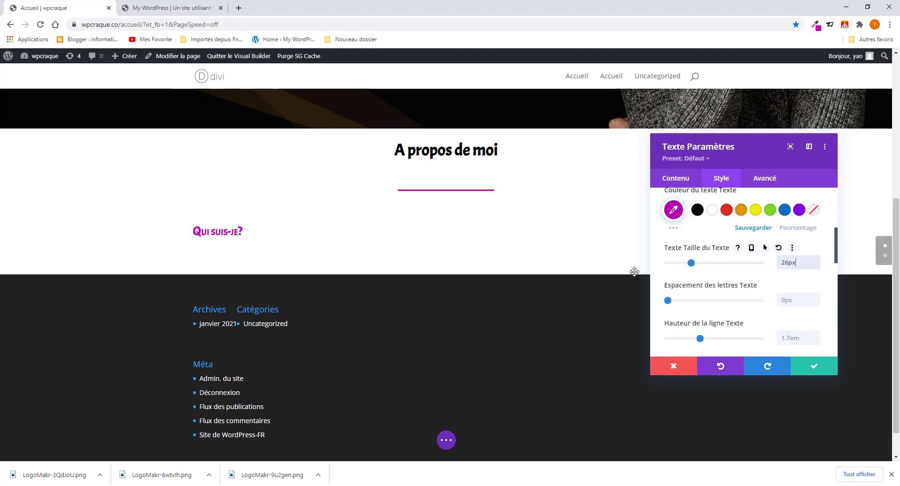
scroll(403, 255, up, 1)
scroll(712, 324, down, 6)
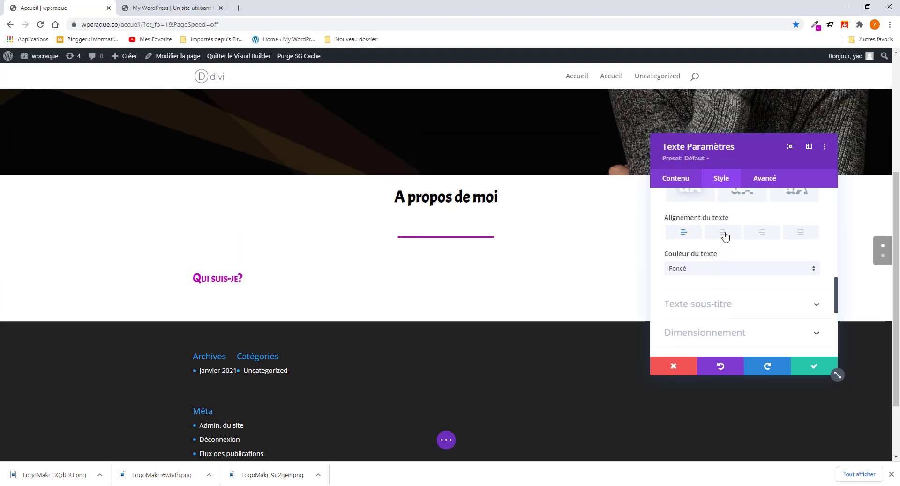
click(723, 232)
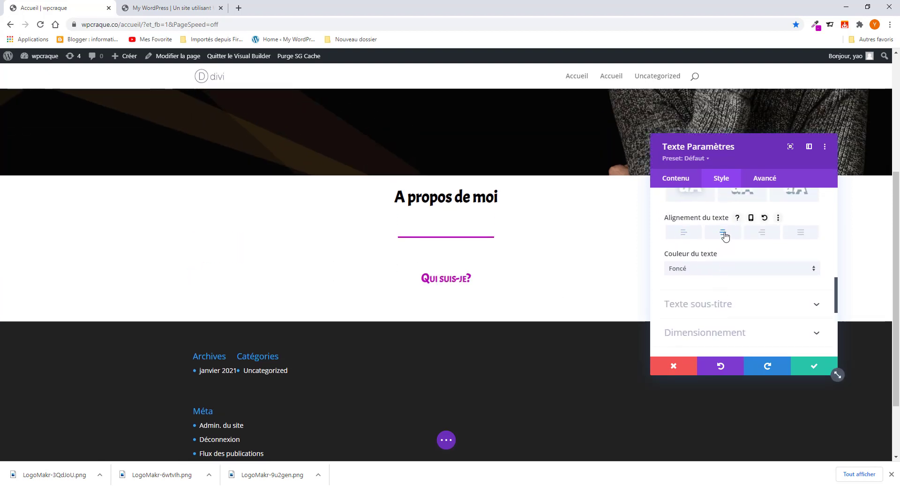
click(814, 366)
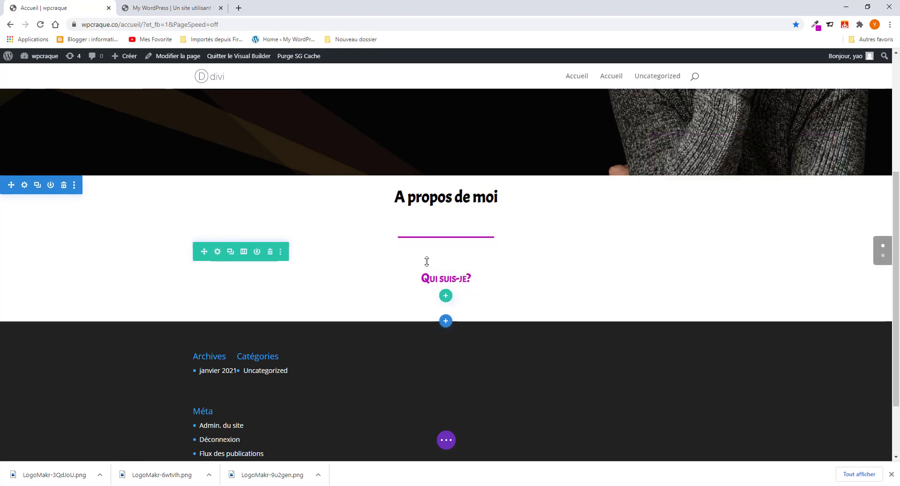
- Drag the row's top margin and heading's bottom spacing up so Qui suis-je? sits under the divider
drag(426, 256, 424, 231)
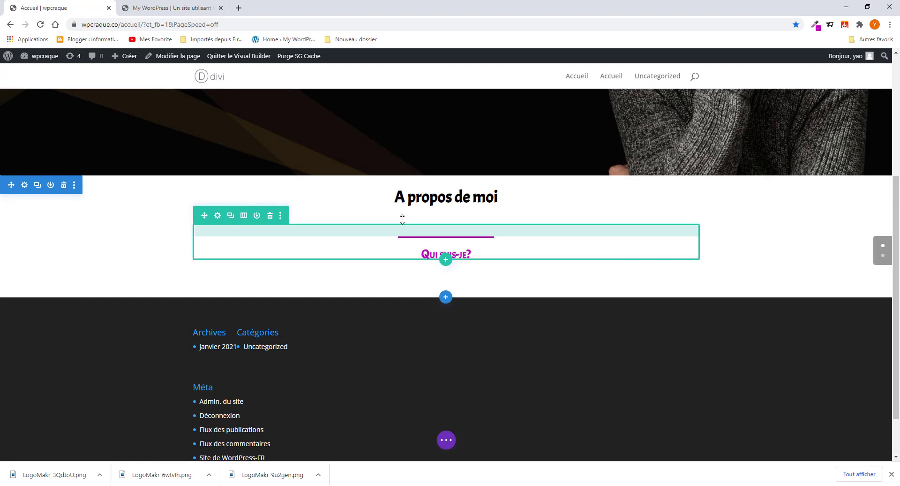
drag(402, 218, 399, 203)
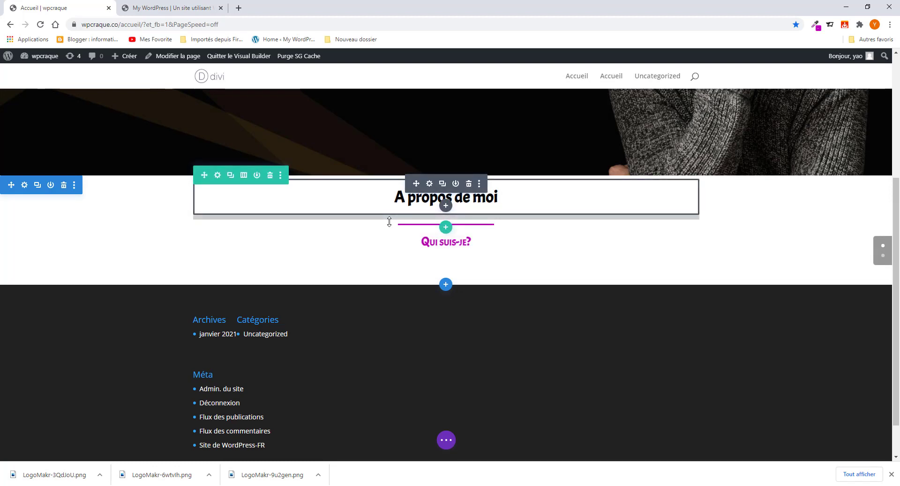
drag(388, 222, 389, 217)
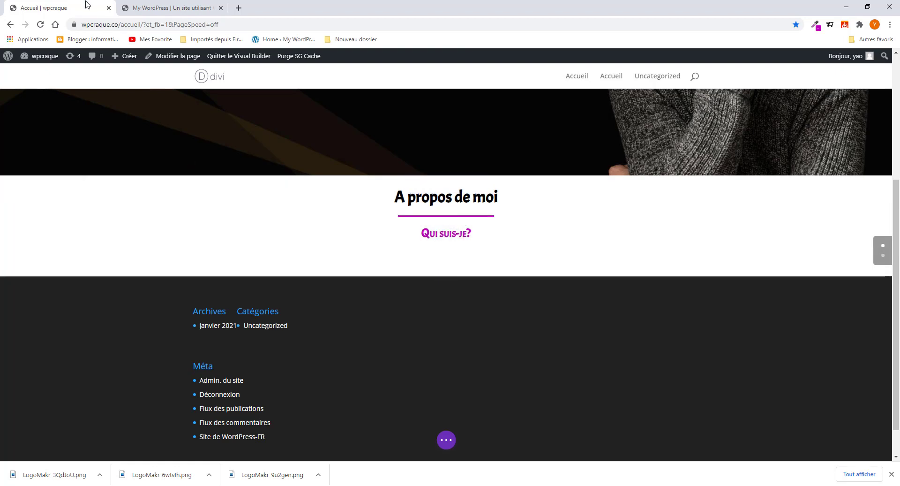
click(172, 3)
- Enlarge the Qui suis-je? subtitle text to 34px in its Style settings
click(460, 284)
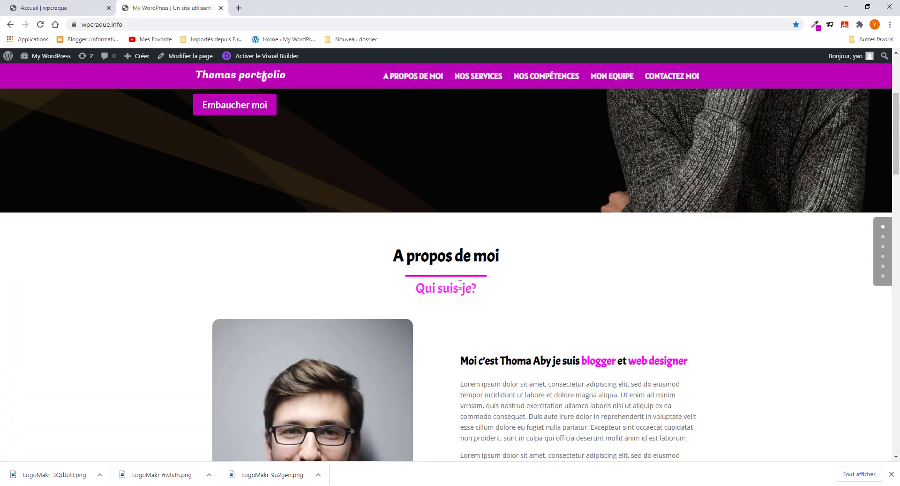
click(71, 8)
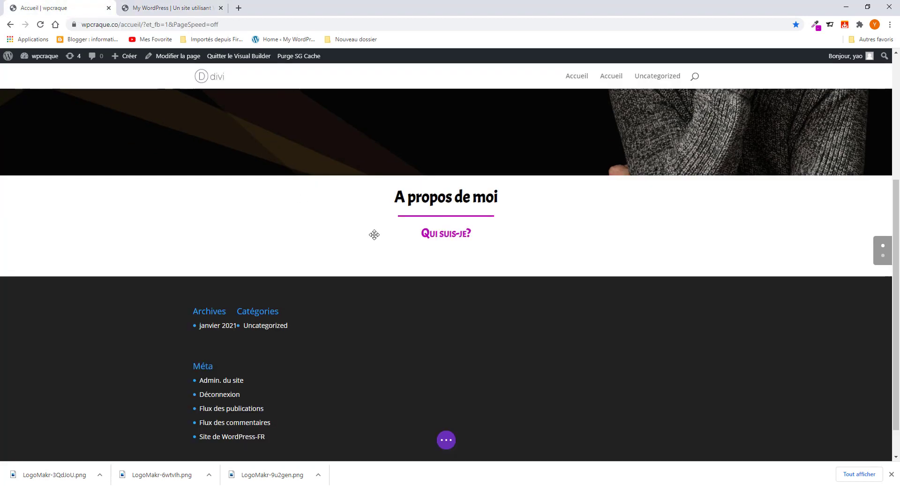
click(429, 232)
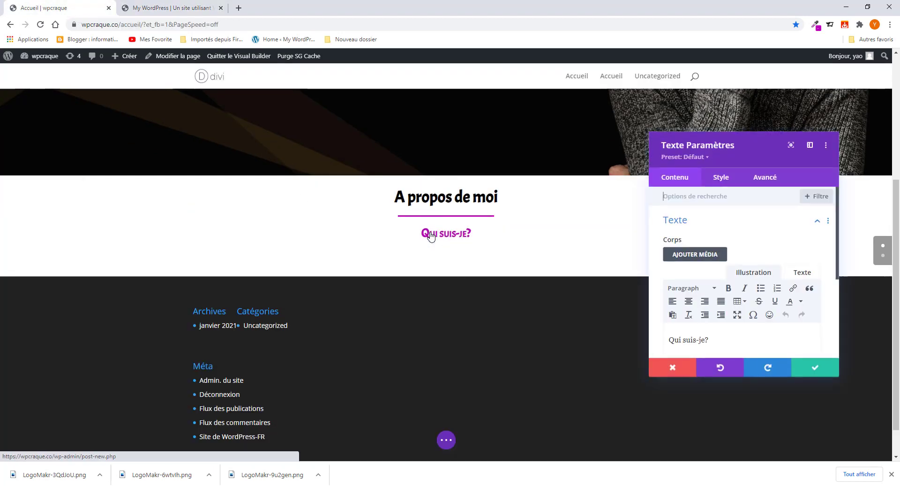
scroll(747, 307, down, 5)
scroll(723, 300, up, 5)
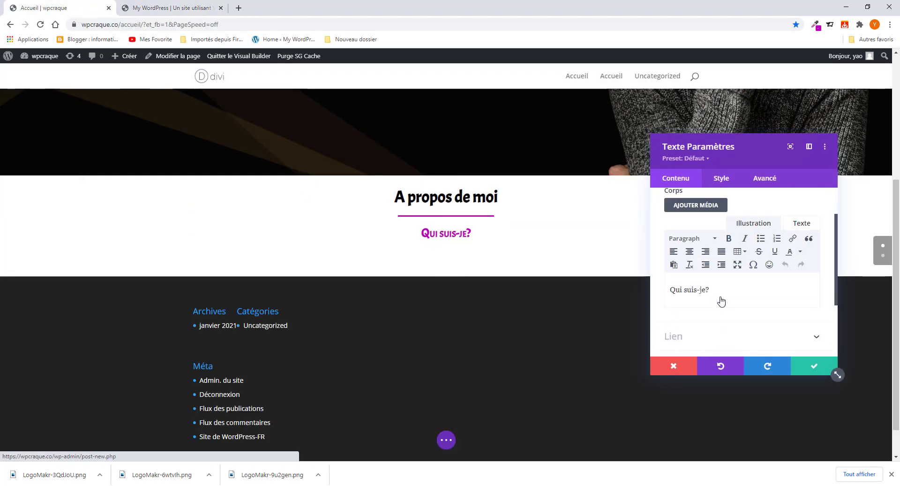
click(721, 178)
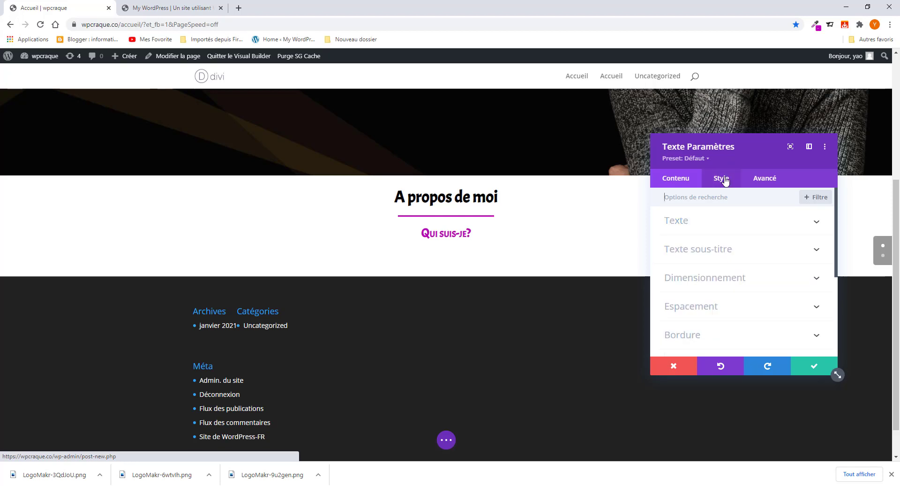
scroll(709, 324, down, 3)
scroll(688, 227, up, 3)
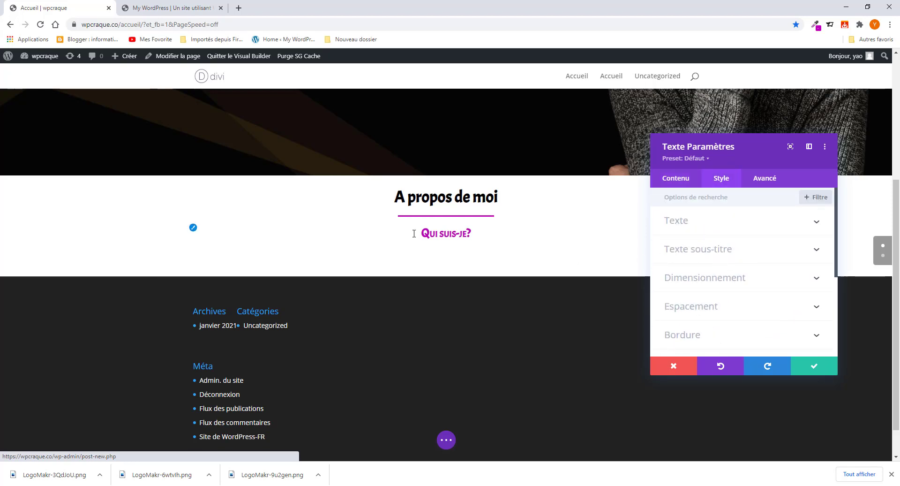
click(750, 223)
scroll(735, 316, down, 5)
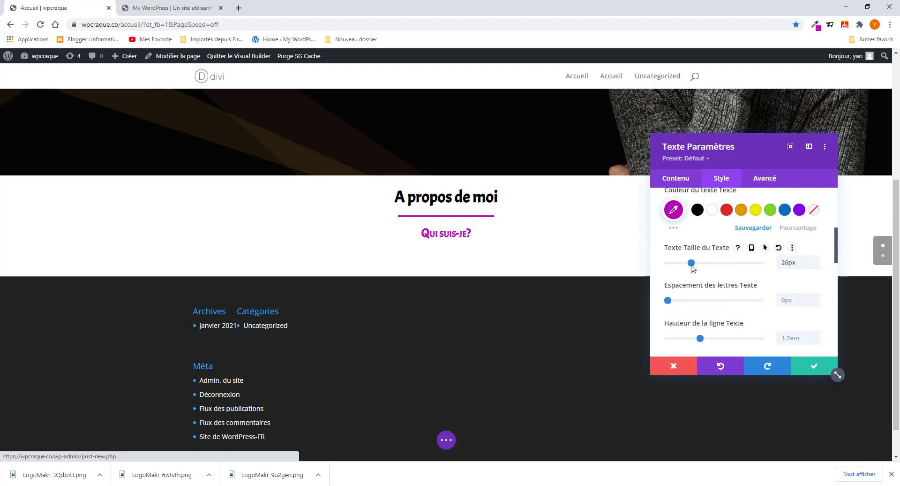
drag(691, 263, 700, 268)
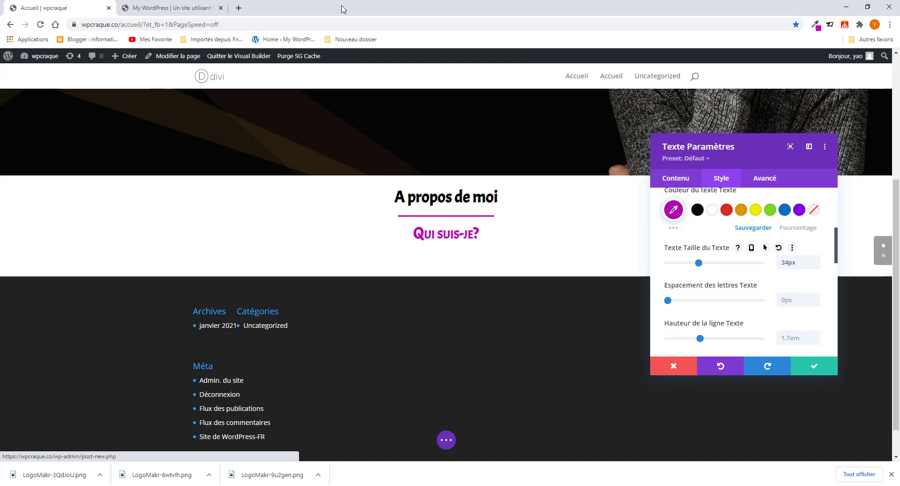
- After comparing with the reference, set the subtitle weight to Normal and save
click(161, 9)
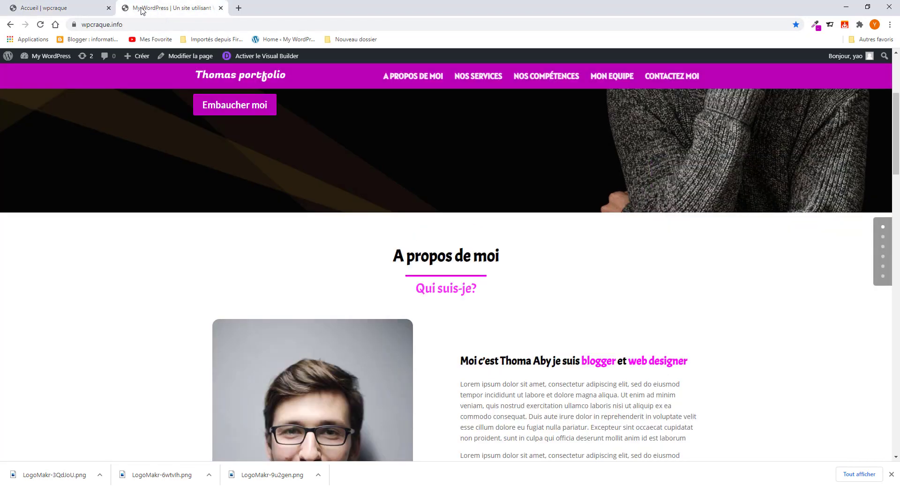
click(86, 8)
scroll(754, 291, up, 3)
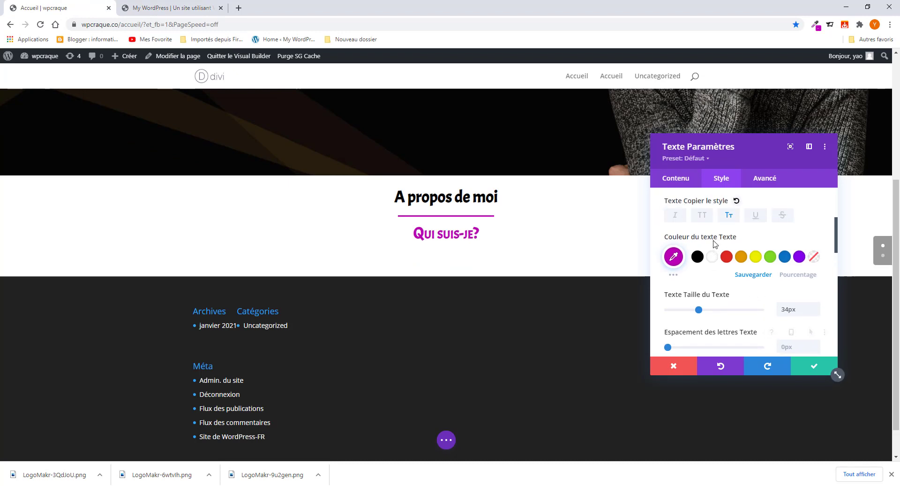
click(717, 273)
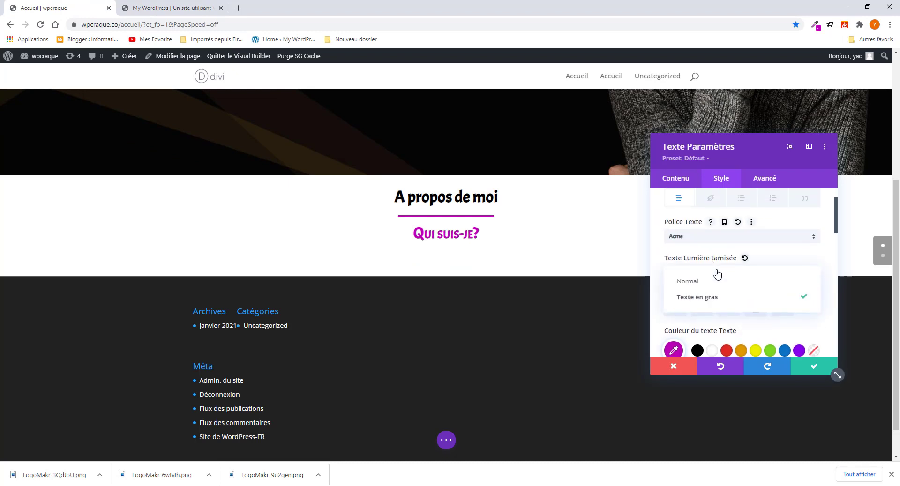
click(714, 283)
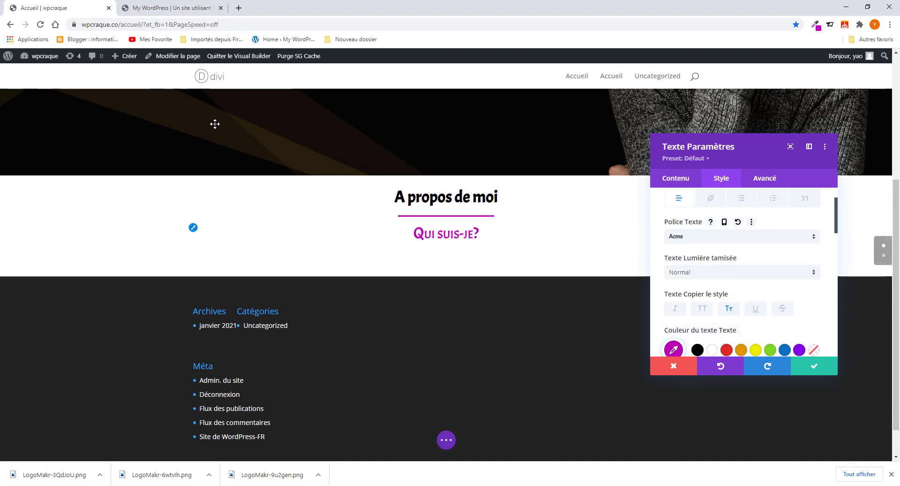
click(165, 7)
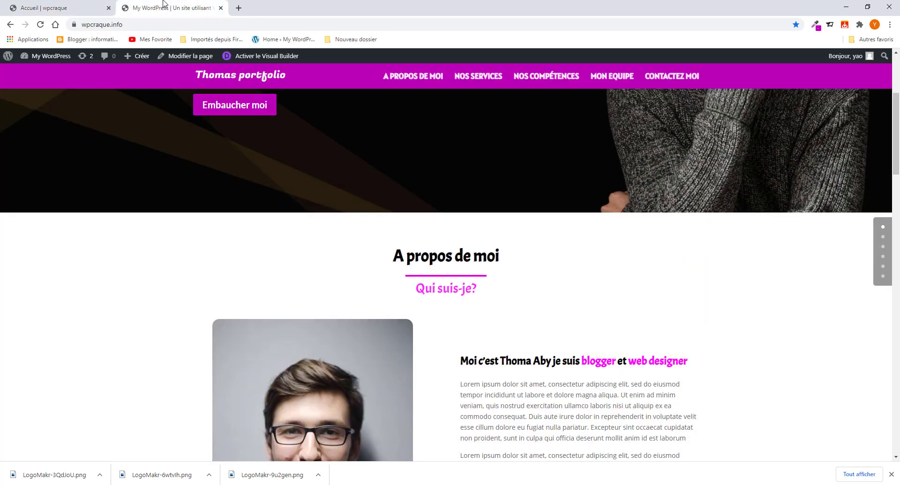
click(74, 14)
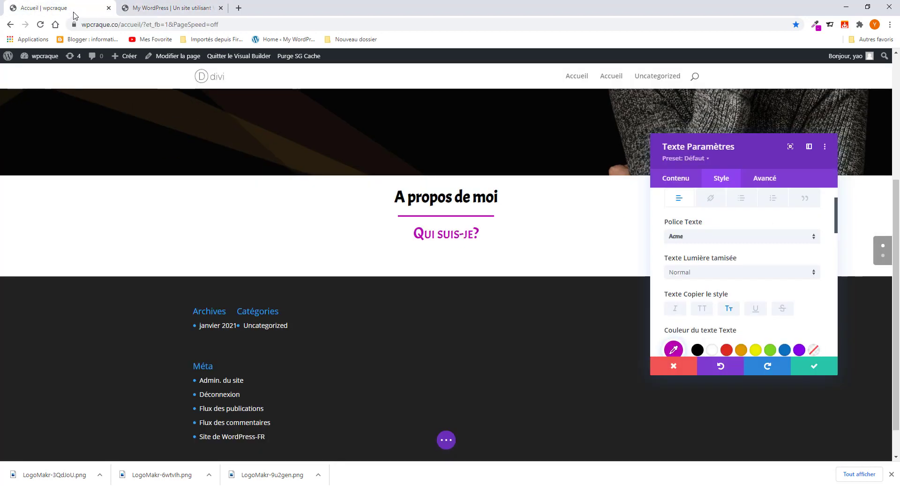
click(811, 370)
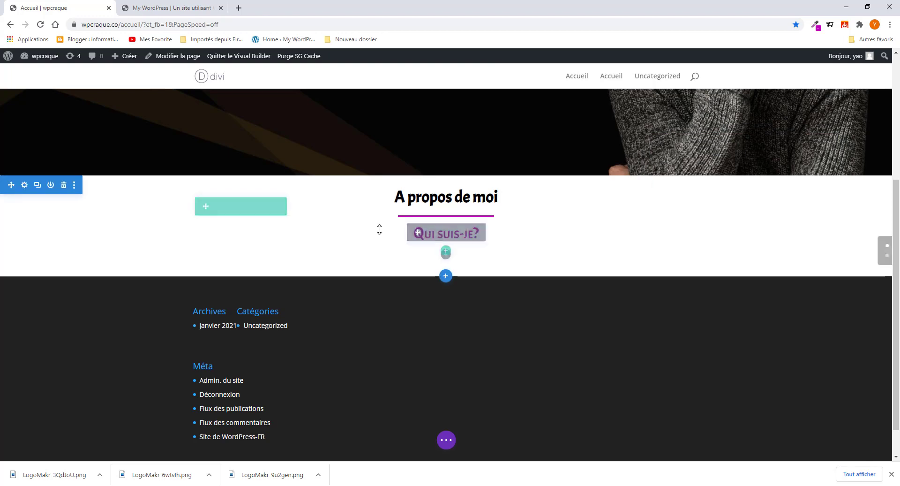
- Compare the edited homepage against the reference portfolio site and return to the builder
scroll(380, 229, up, 5)
scroll(380, 230, down, 5)
scroll(380, 230, up, 3)
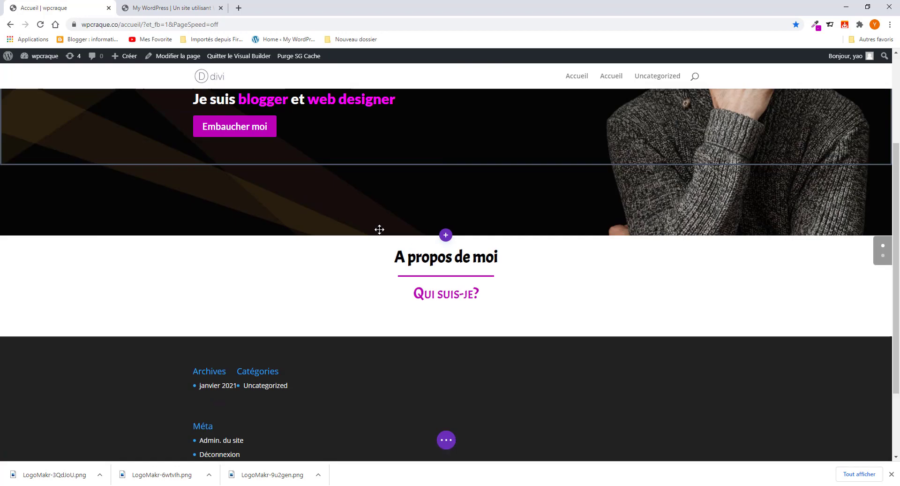
scroll(380, 229, down, 3)
click(171, 8)
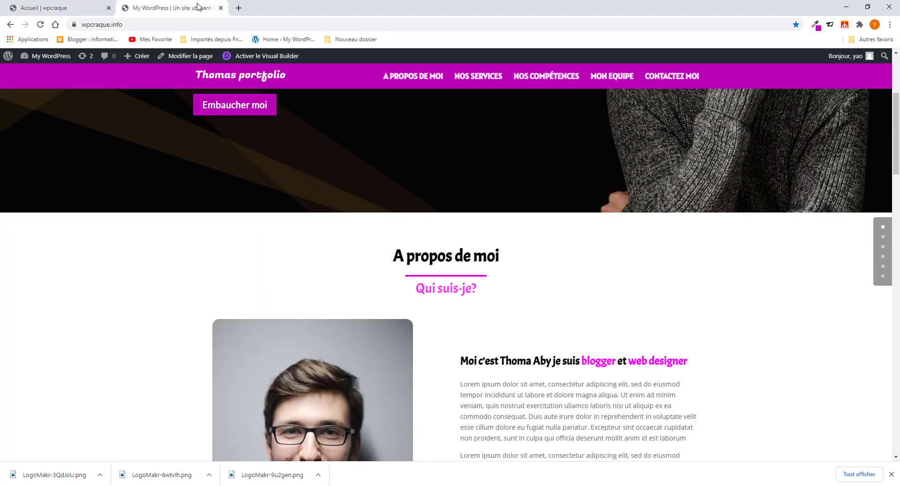
click(67, 11)
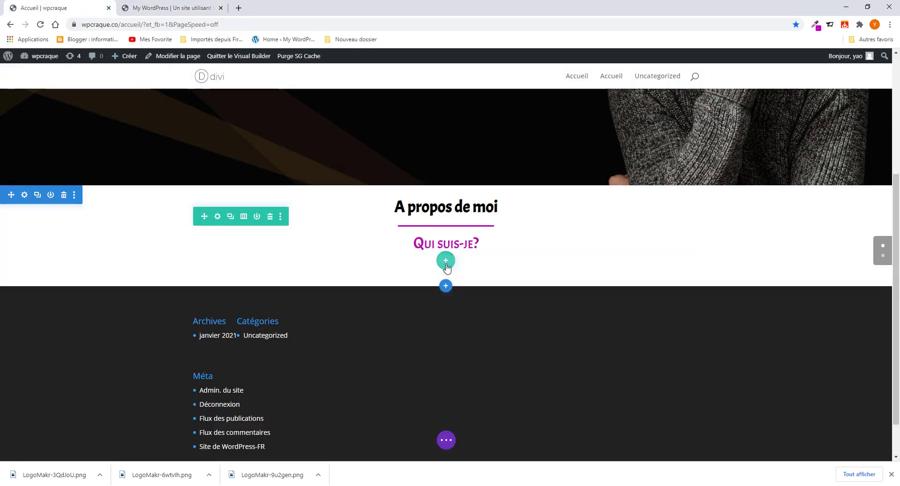
- Add a two-column row and insert an Image module, found by searching 'ima', in the left column
click(446, 263)
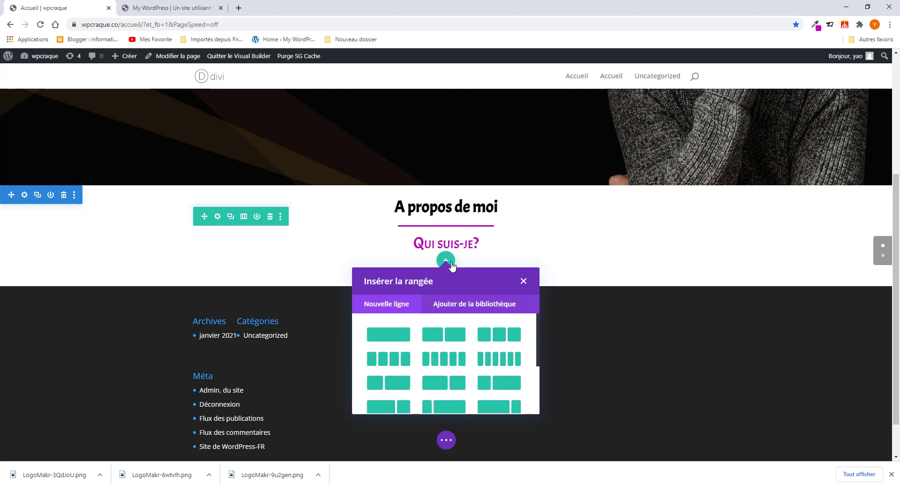
click(447, 337)
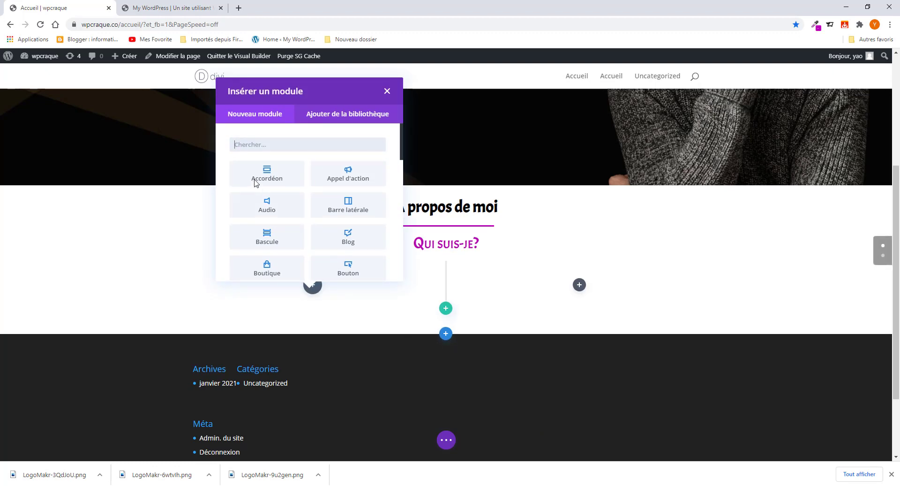
click(241, 144)
text(image)
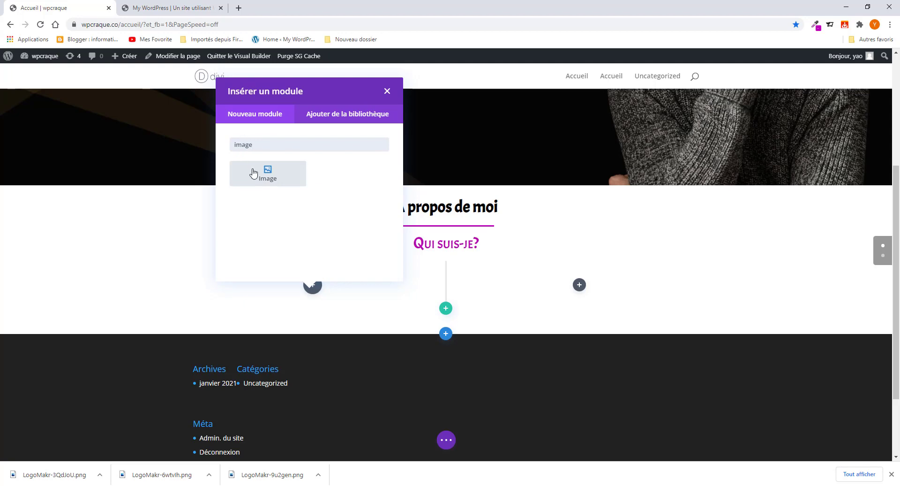
click(268, 180)
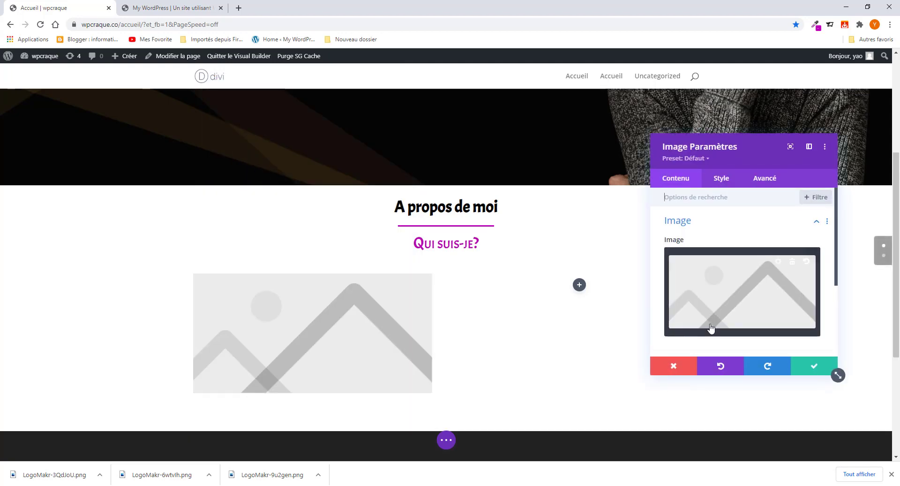
- Choose the glasses portrait (profile-1) from the media library for the image
click(749, 308)
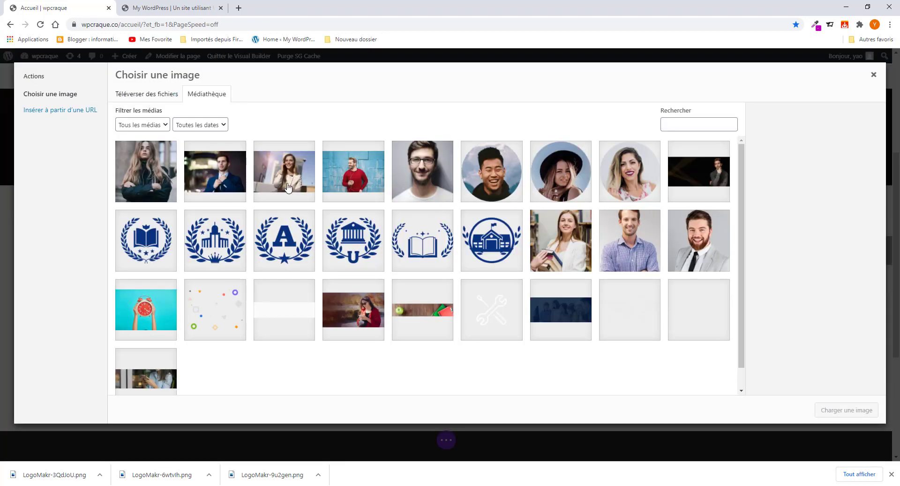
click(426, 181)
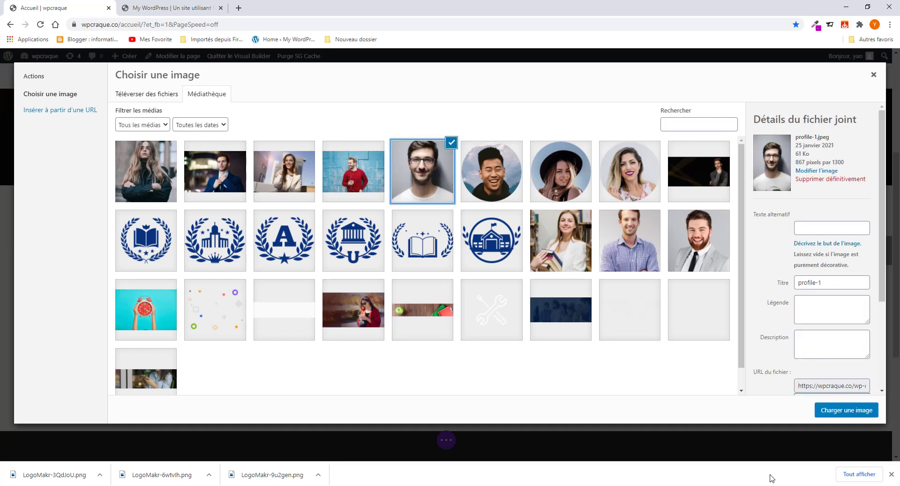
click(866, 413)
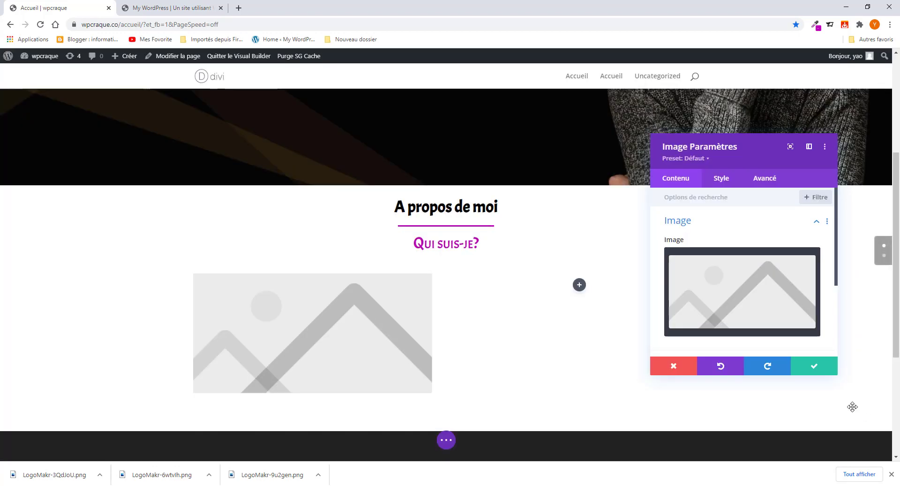
scroll(312, 337, down, 4)
scroll(312, 338, down, 2)
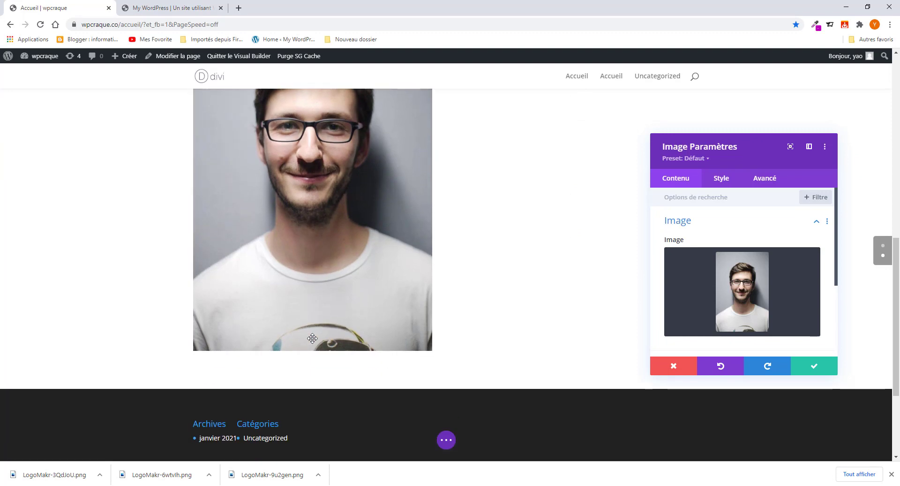
scroll(312, 338, up, 4)
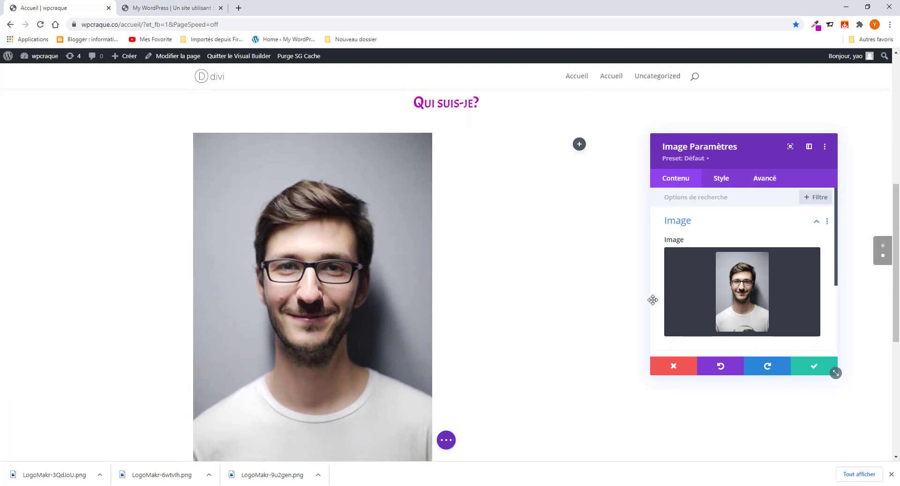
- Round the image's corners to 15px in Style > Bordure and save
click(721, 181)
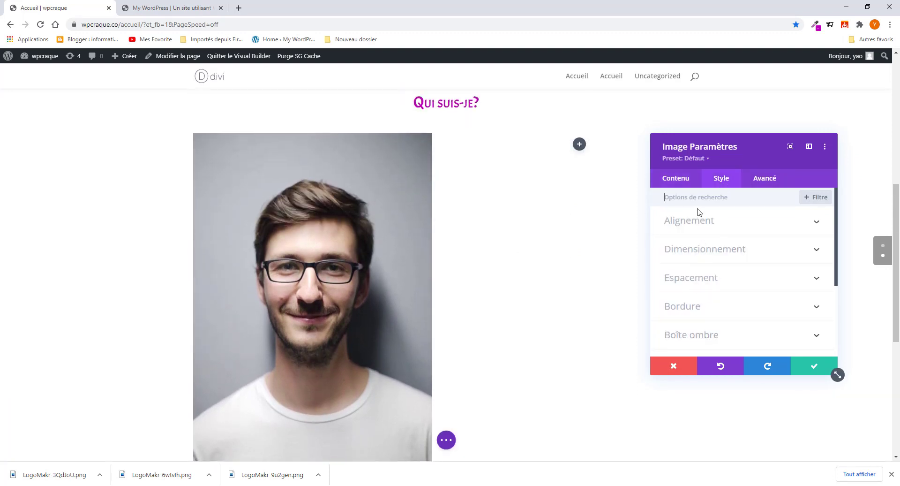
click(715, 307)
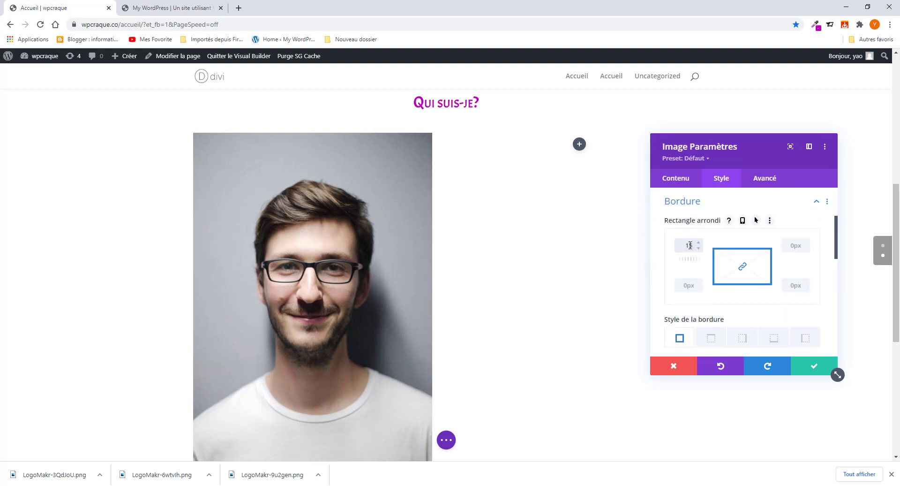
scroll(277, 206, down, 4)
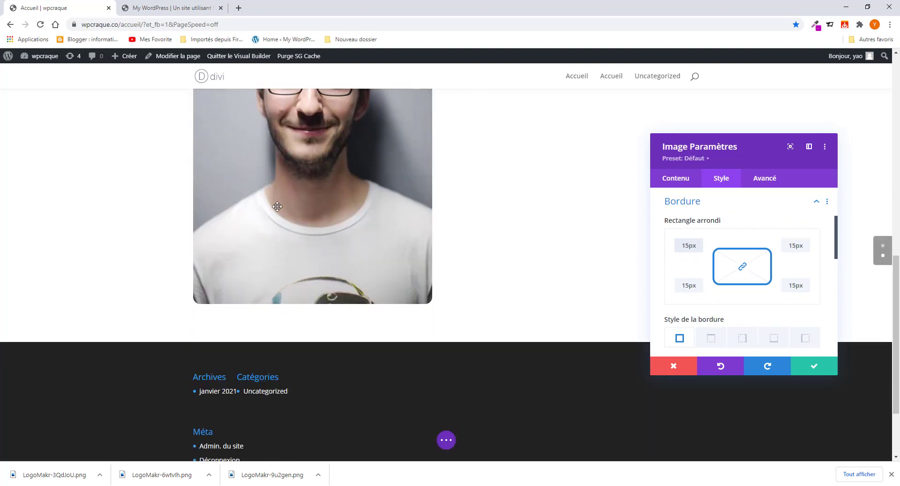
click(829, 368)
scroll(376, 268, up, 3)
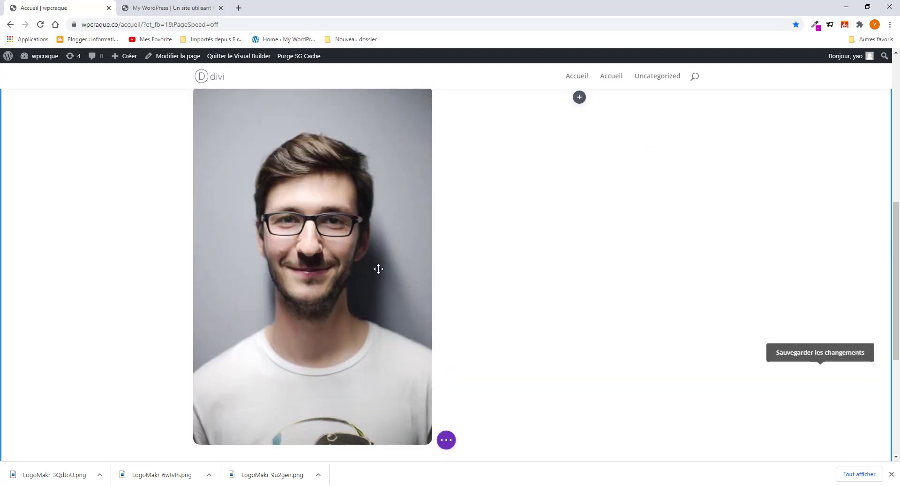
scroll(378, 269, up, 2)
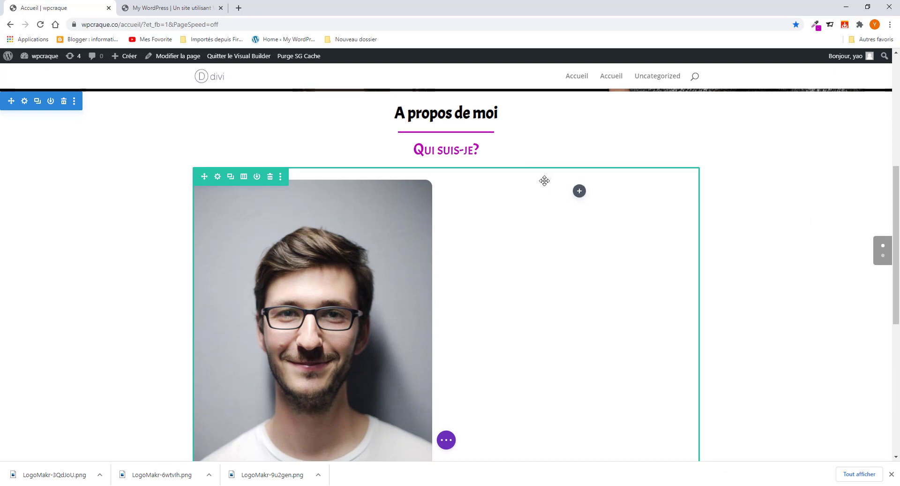
- Insert a Séparateur module in the empty right column and give it 79px top padding
click(580, 191)
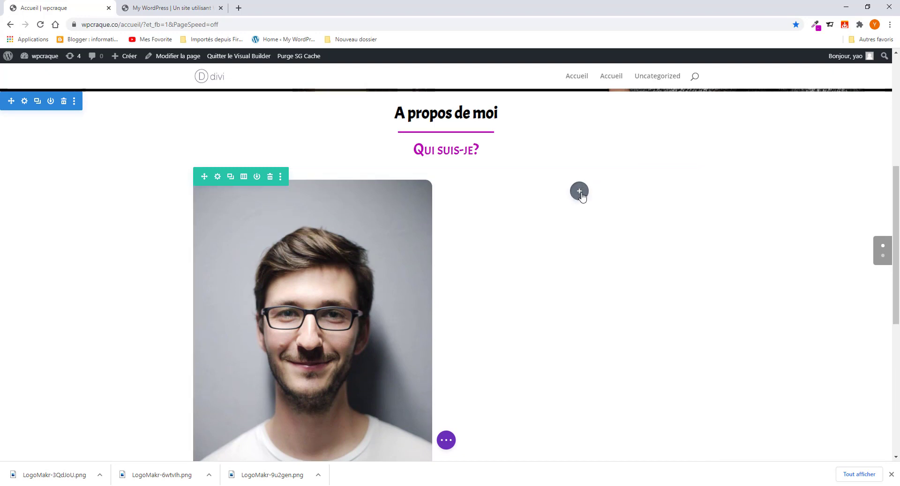
click(549, 265)
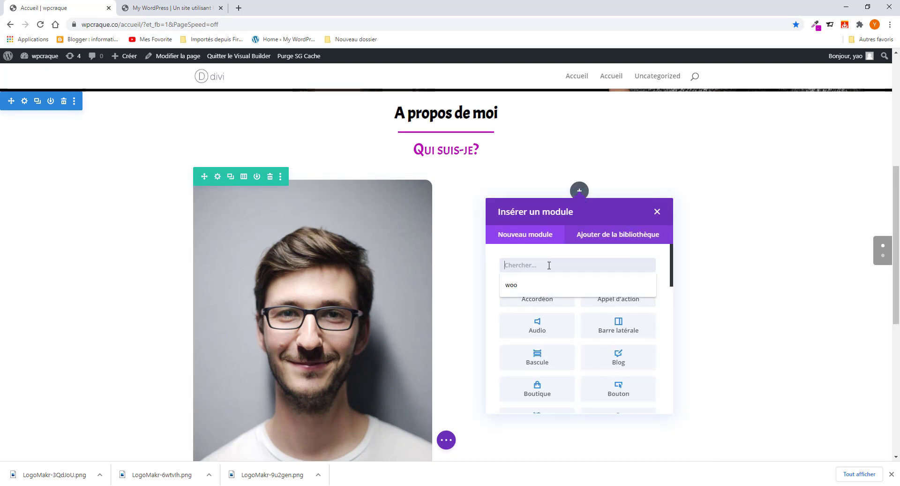
text(sé)
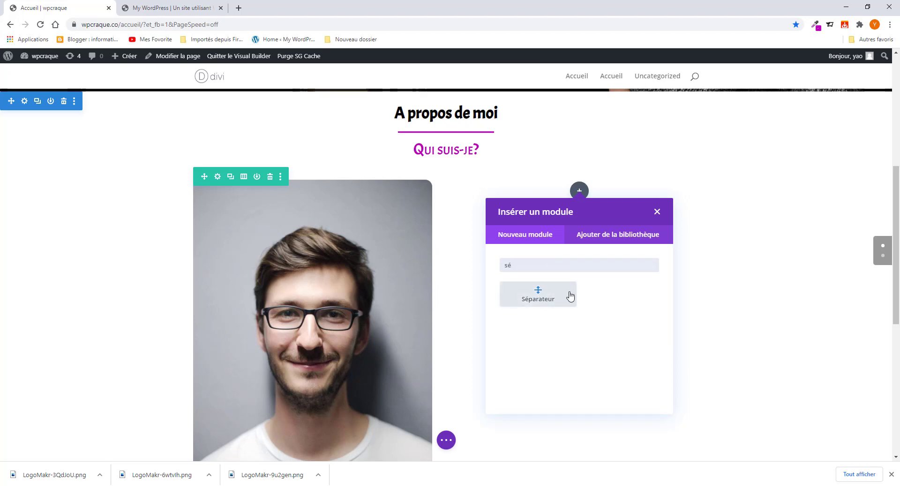
click(557, 299)
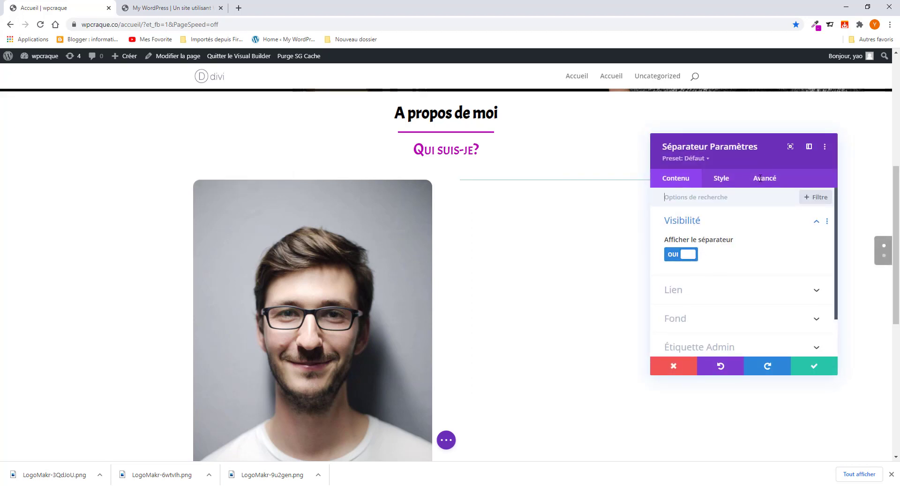
click(719, 183)
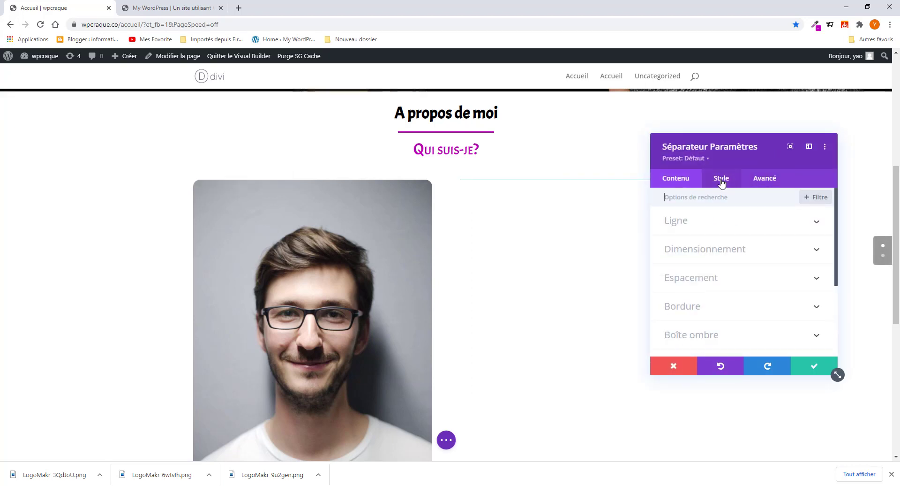
click(719, 286)
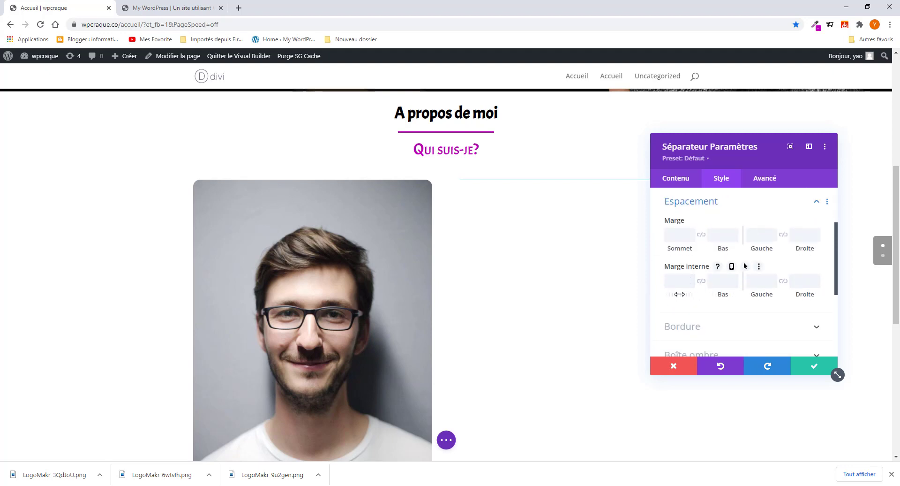
drag(680, 294, 698, 295)
drag(712, 299, 779, 317)
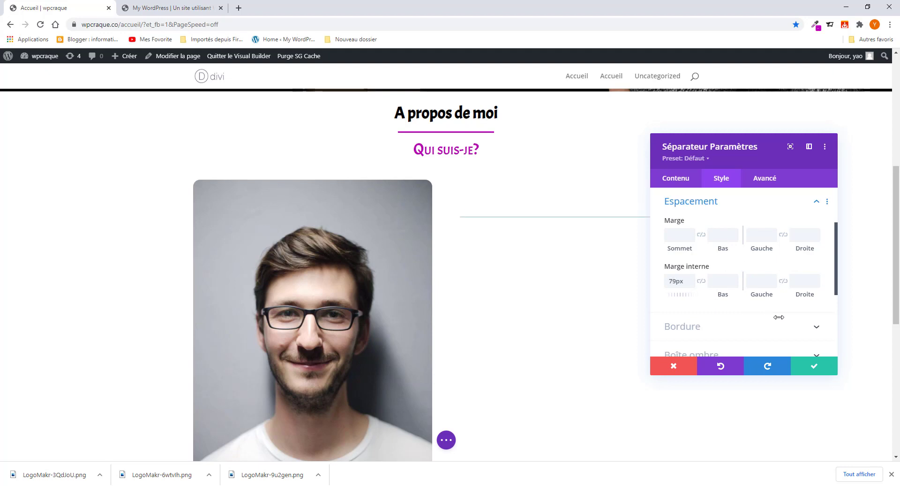
- Set the separator's visibility to NON so its line is hidden, and save the module
click(172, 5)
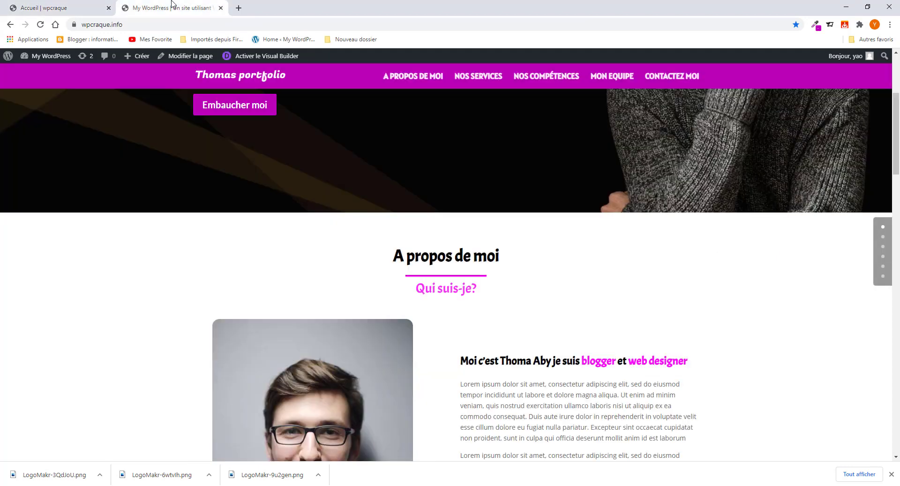
click(86, 13)
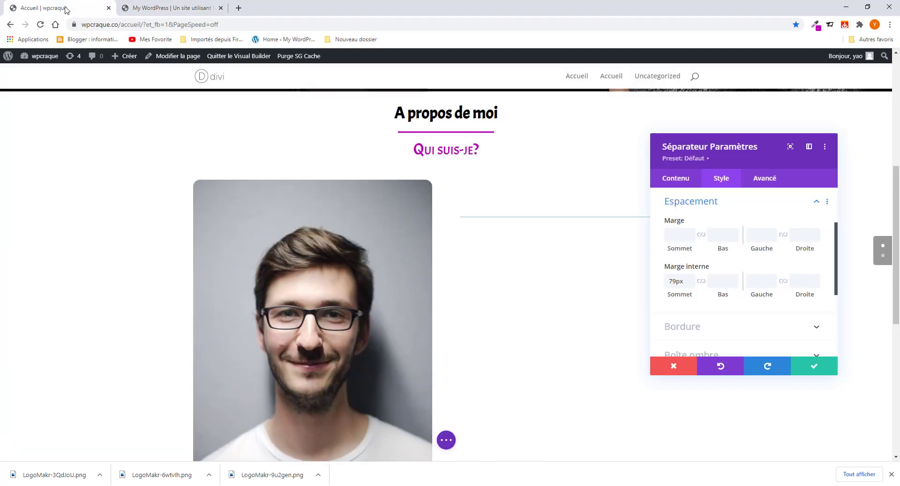
click(675, 183)
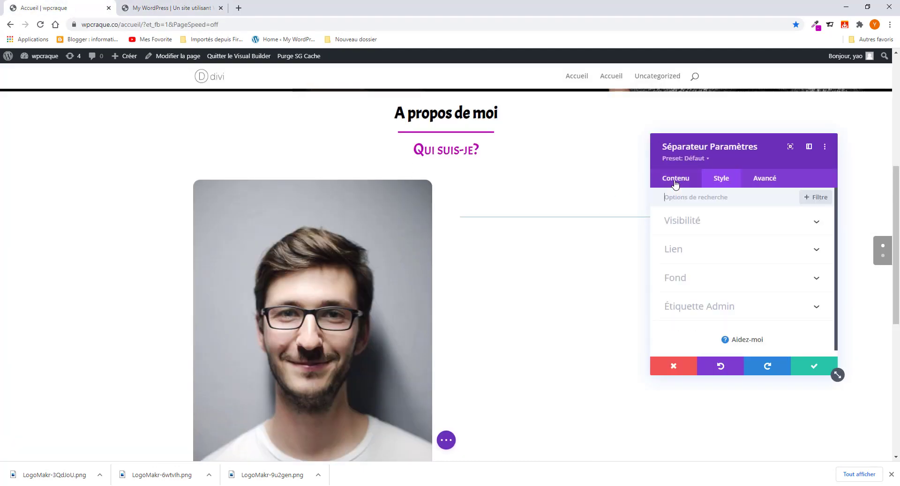
click(699, 223)
click(677, 257)
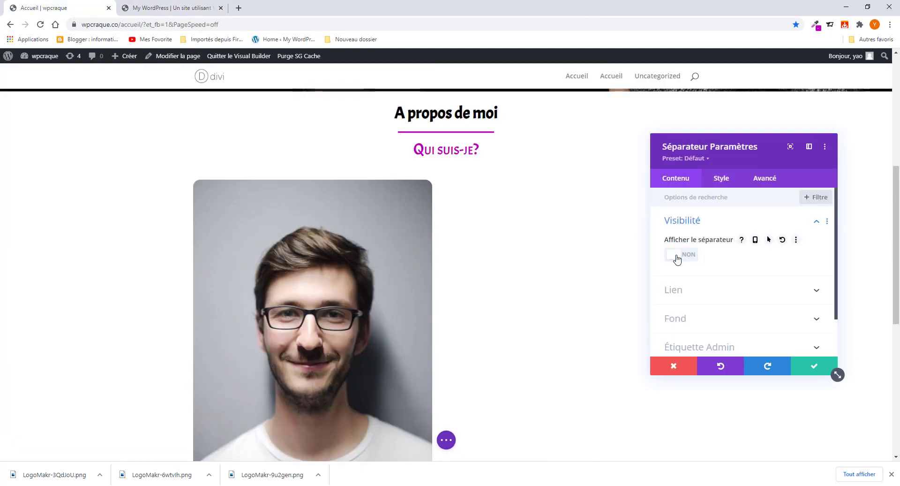
click(814, 368)
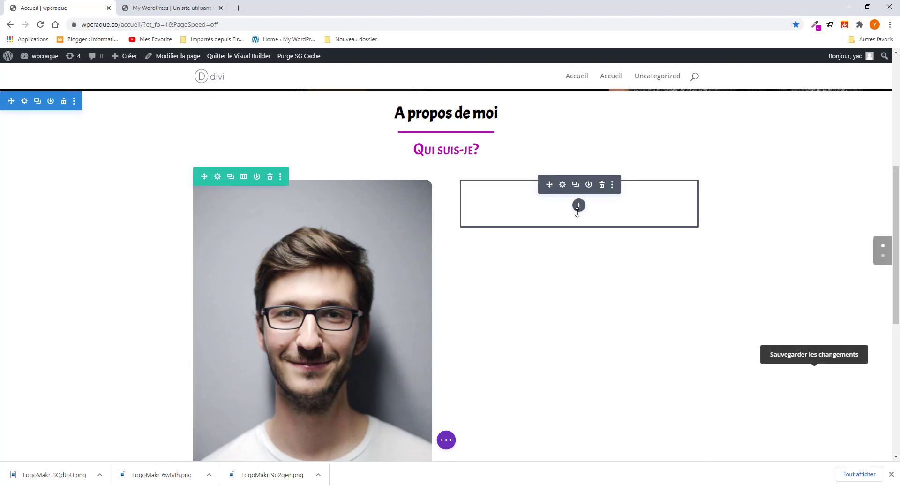
- Copy the intro heading text from the reference portfolio page
click(579, 206)
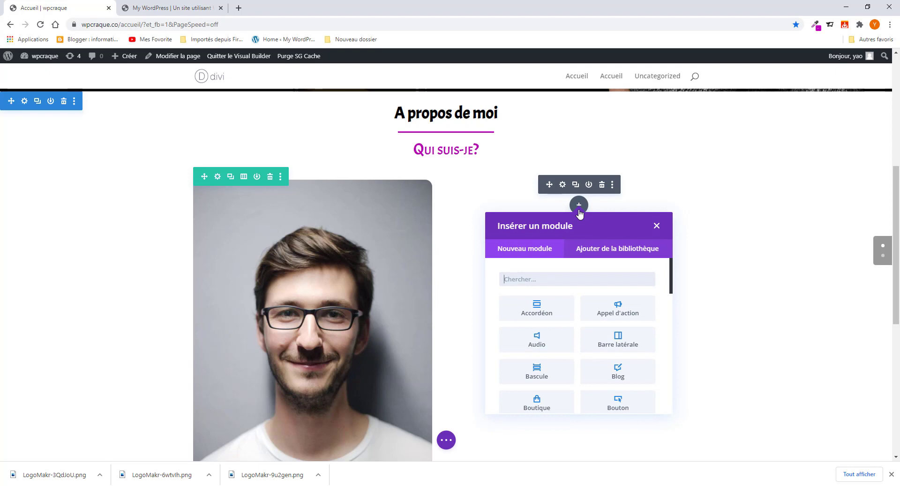
click(655, 227)
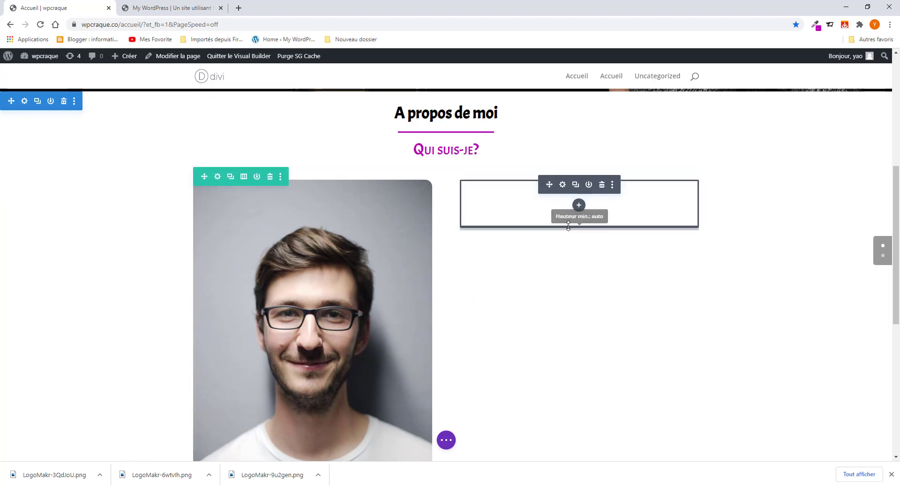
click(579, 204)
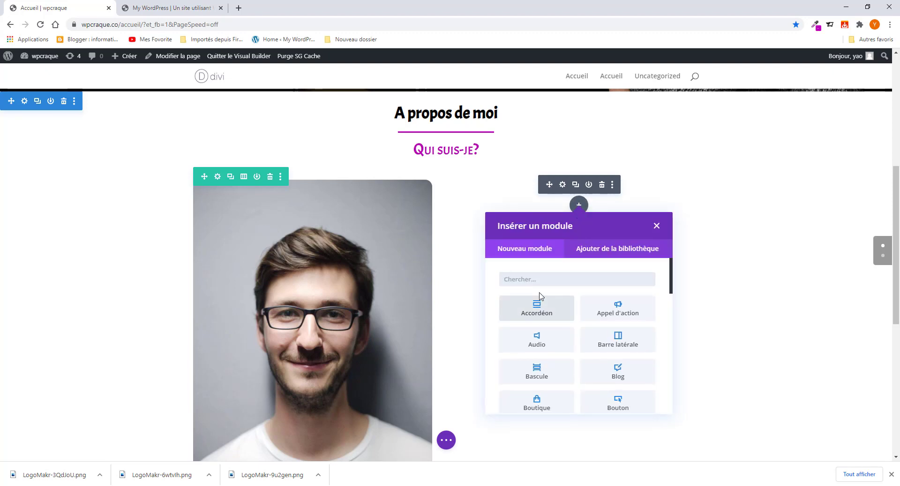
click(174, 9)
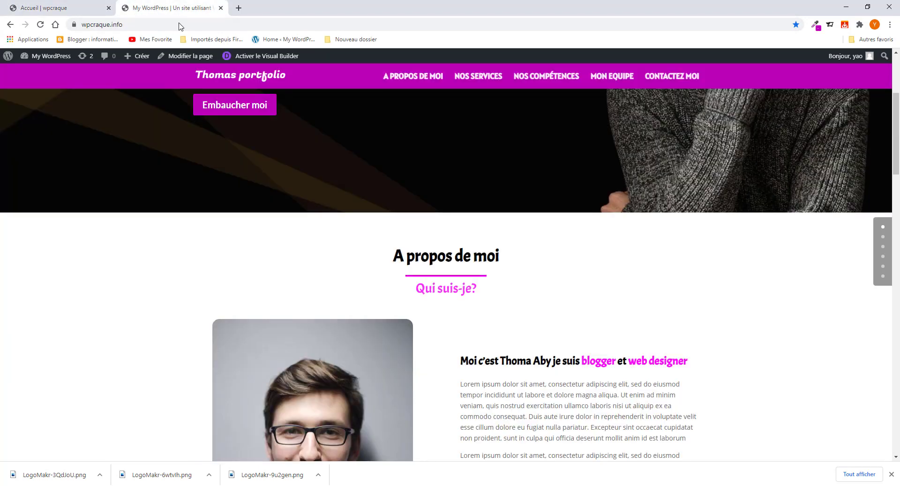
drag(459, 361, 728, 361)
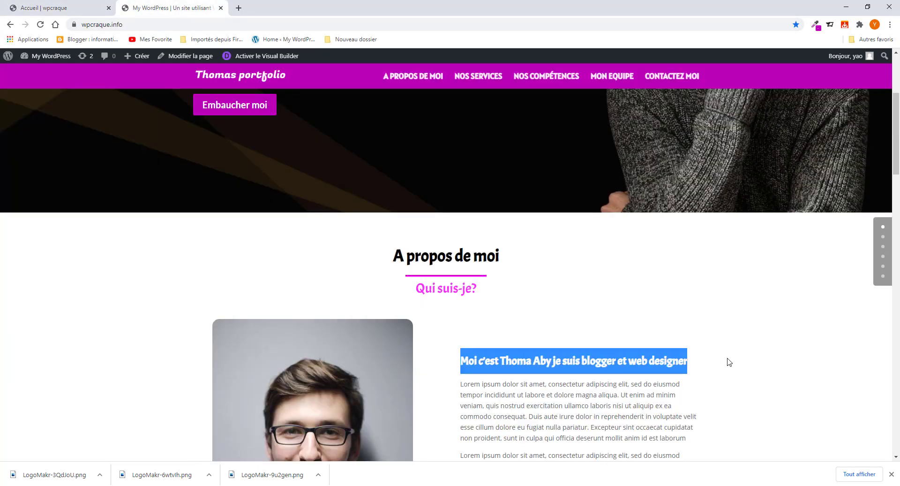
right_click(623, 364)
click(652, 371)
- Insert a Texte module into the right column beside the photo
click(70, 9)
click(550, 284)
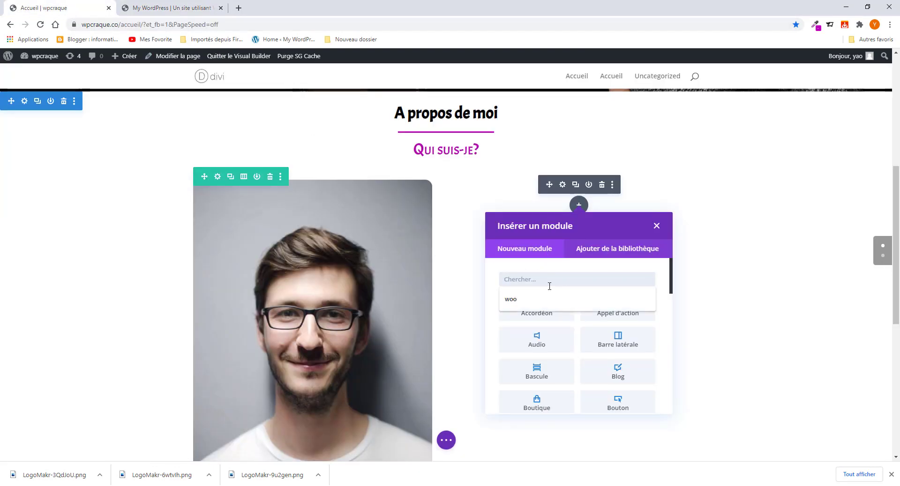
text(tex)
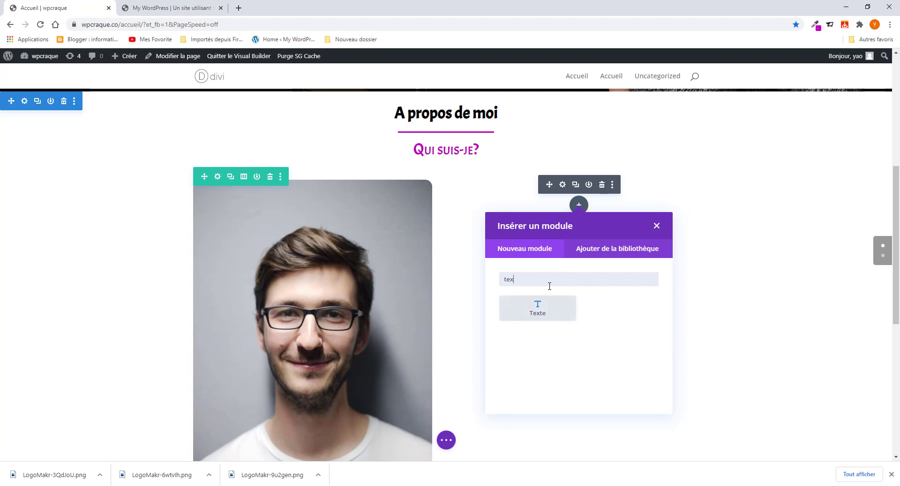
click(518, 310)
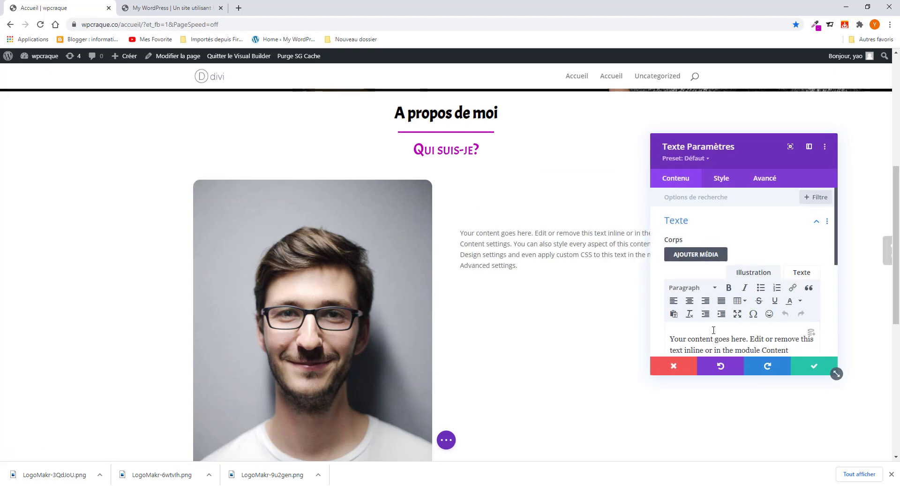
scroll(726, 333, down, 1)
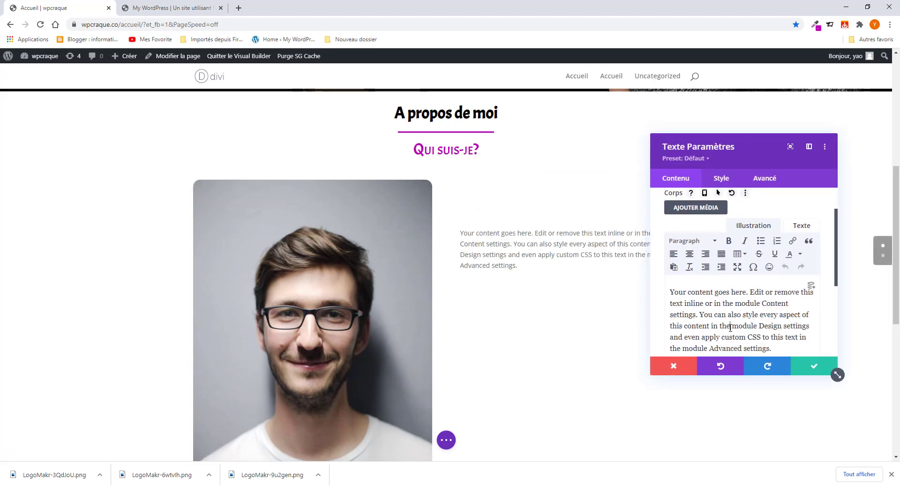
triple_click(730, 328)
key(ctrl+v)
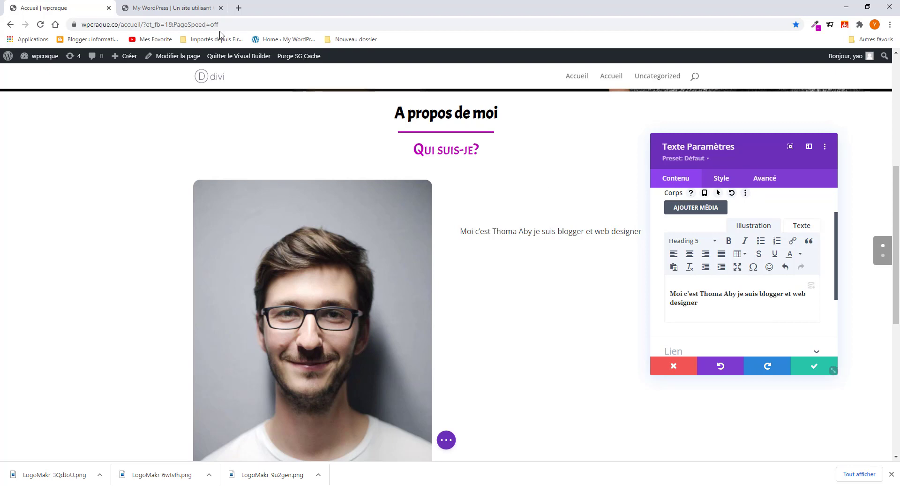
click(182, 8)
click(558, 343)
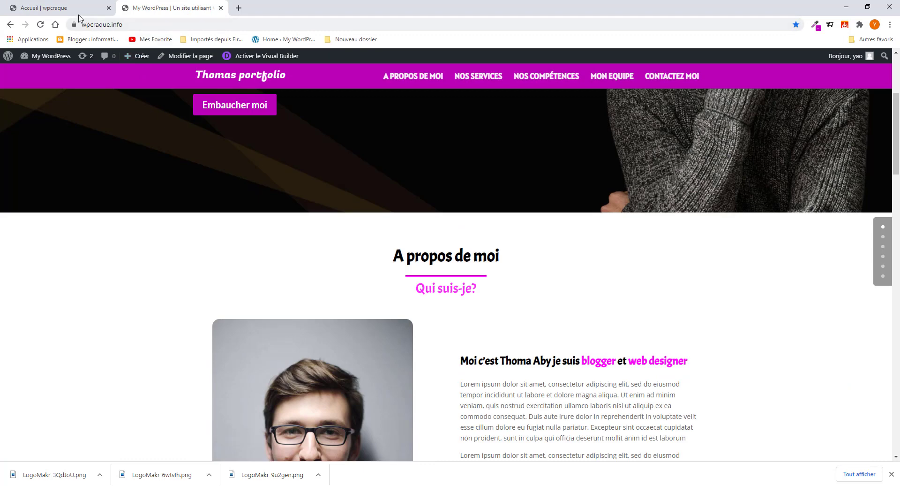
click(65, 8)
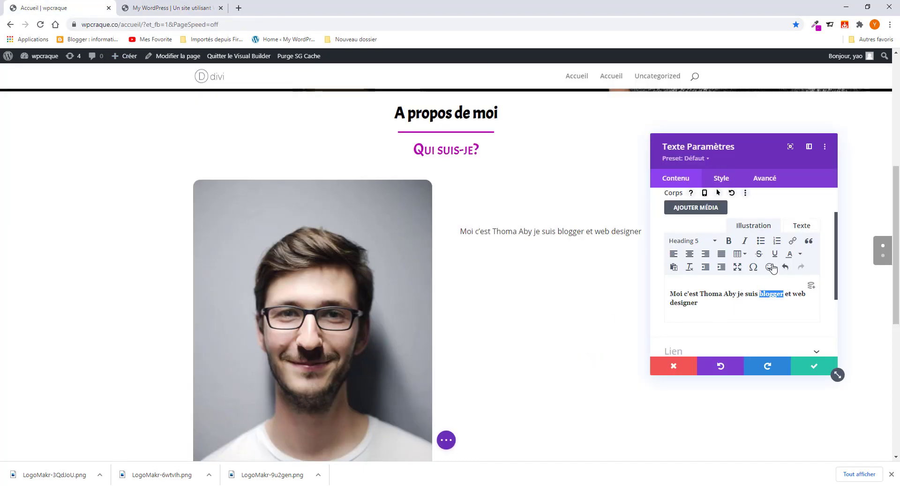
- Colour the words 'blogger' and 'web designer' magenta
click(799, 253)
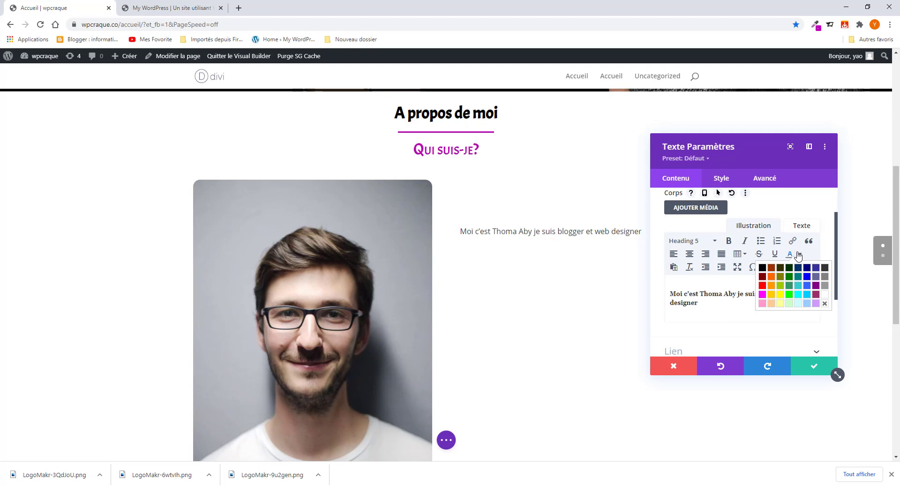
click(764, 293)
click(799, 297)
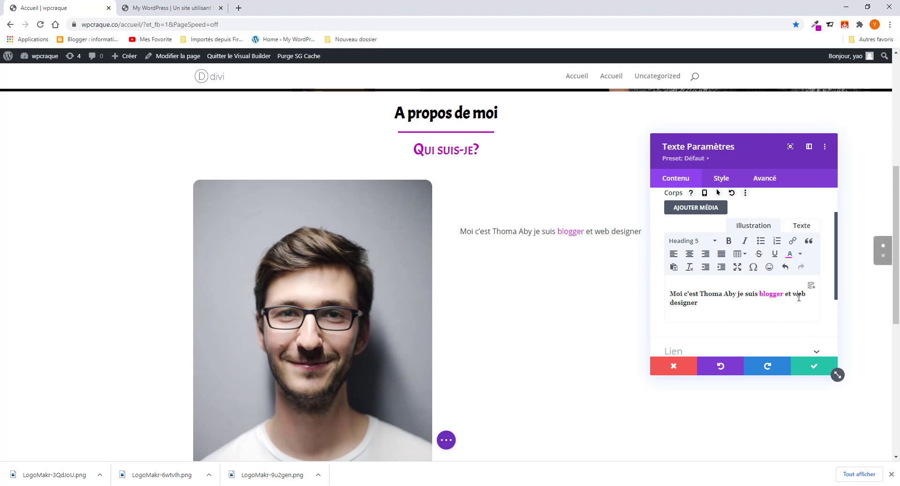
drag(793, 294, 805, 304)
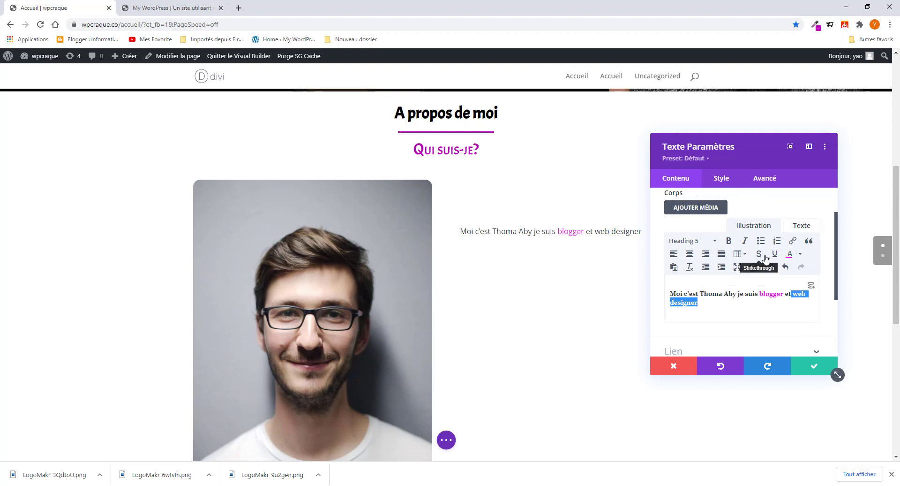
click(790, 255)
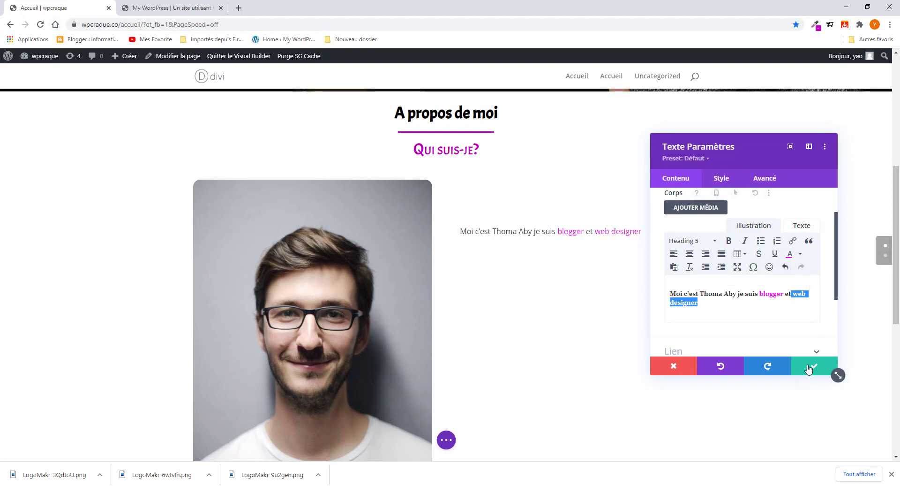
click(720, 180)
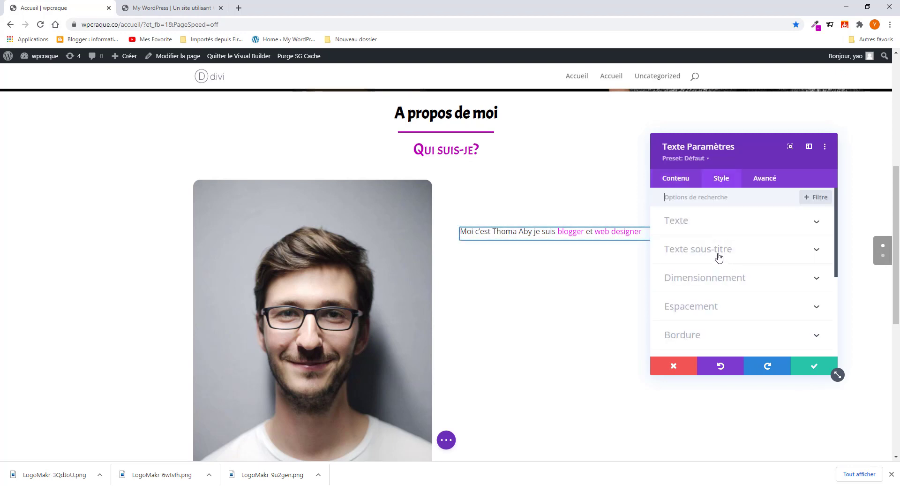
- Set the H5 subtitle heading font to Acme
click(465, 229)
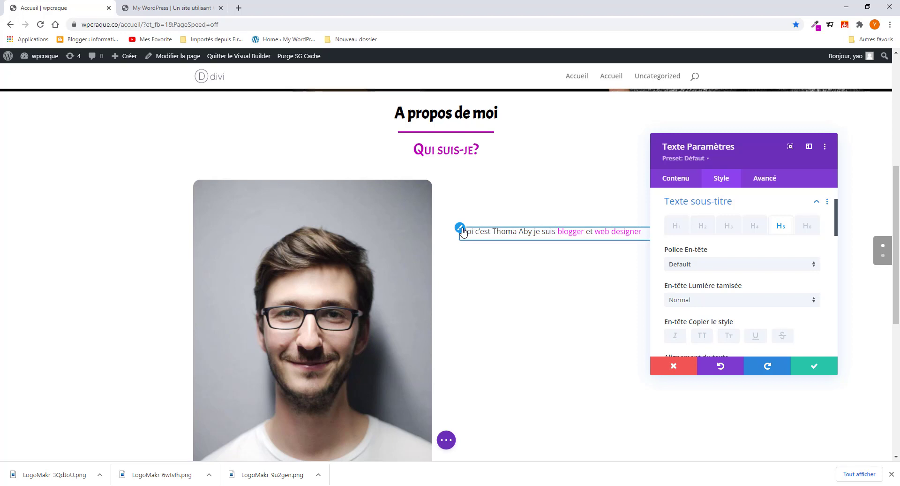
click(678, 179)
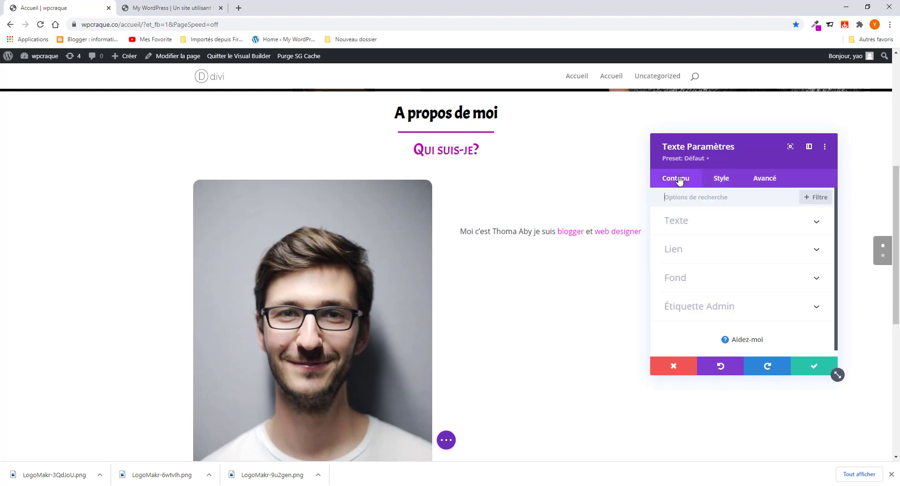
click(702, 220)
scroll(709, 304, down, 2)
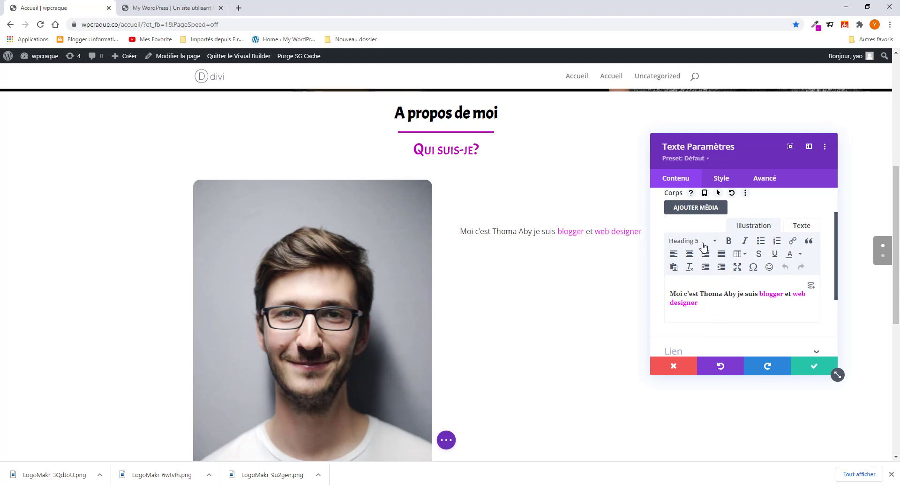
click(716, 180)
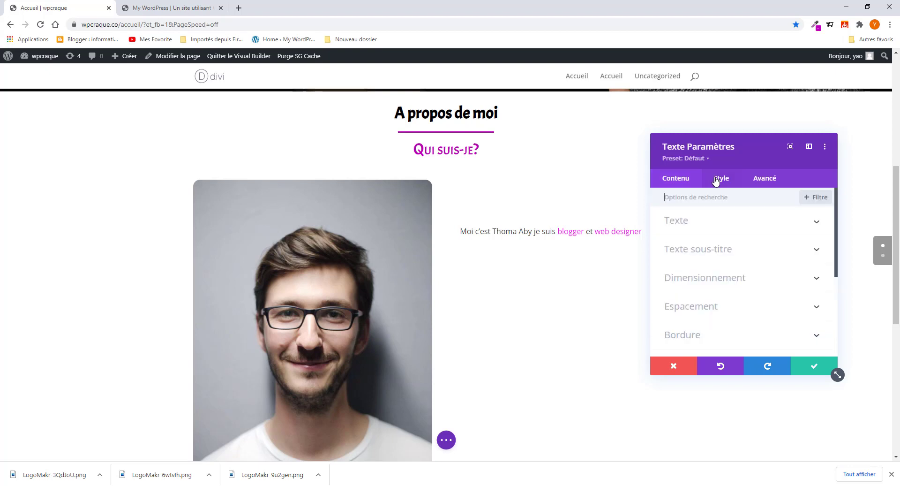
click(716, 250)
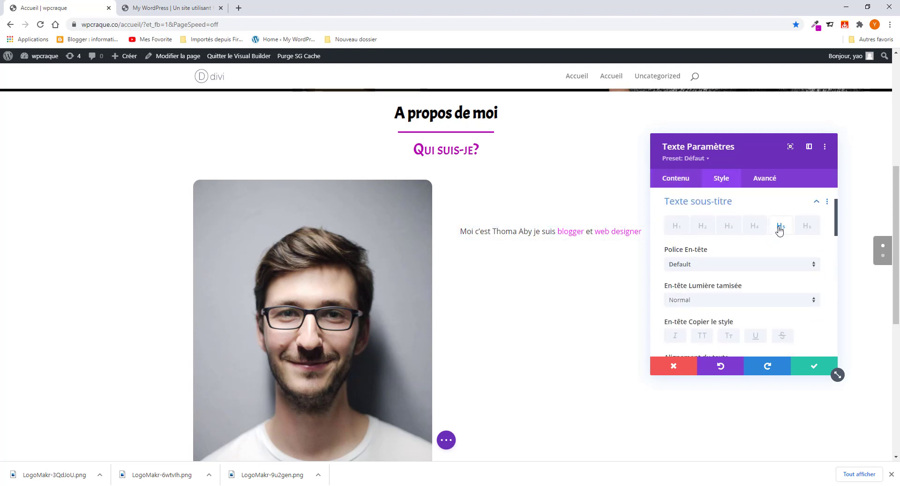
click(716, 265)
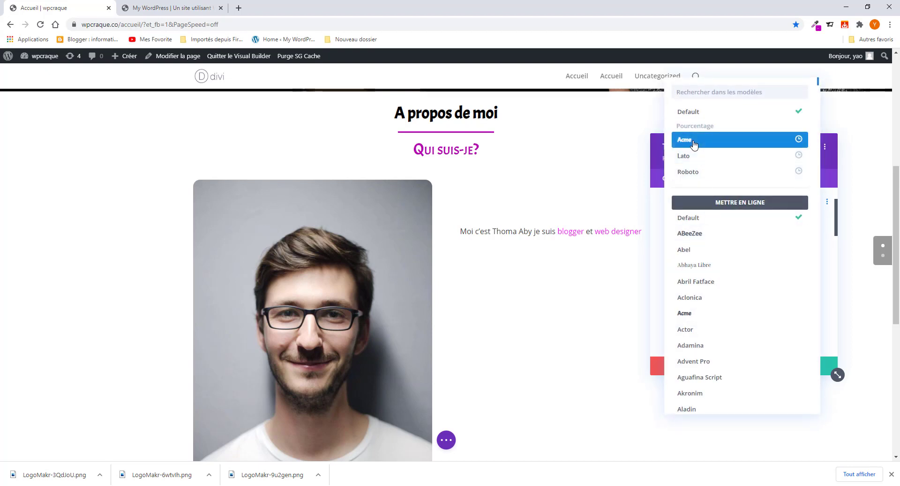
click(694, 145)
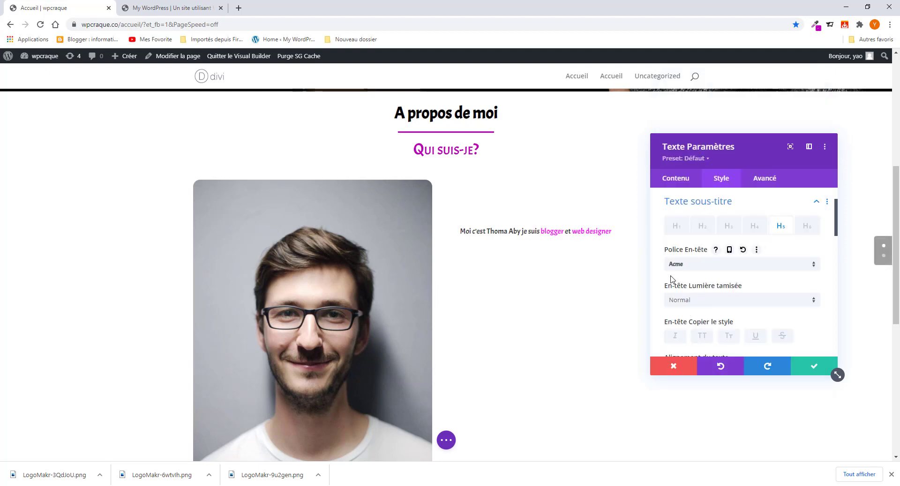
- Make the H5 heading bold, black and 24px in size
click(717, 303)
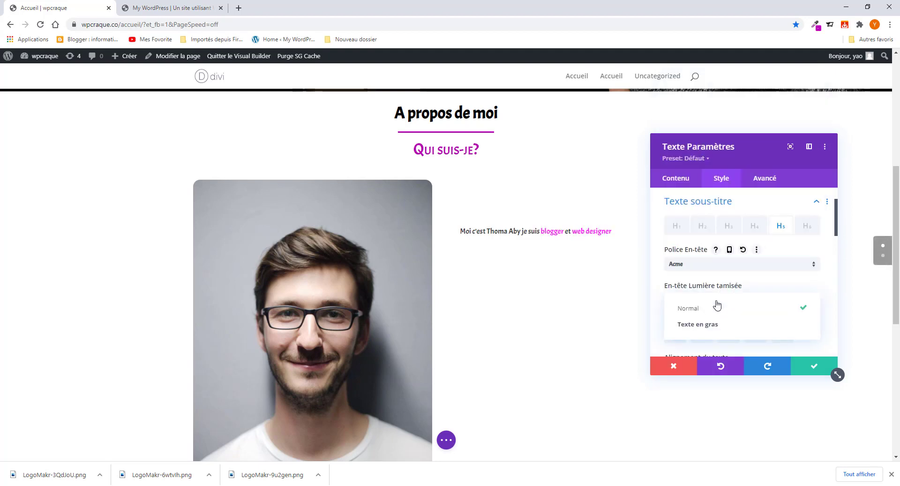
click(721, 328)
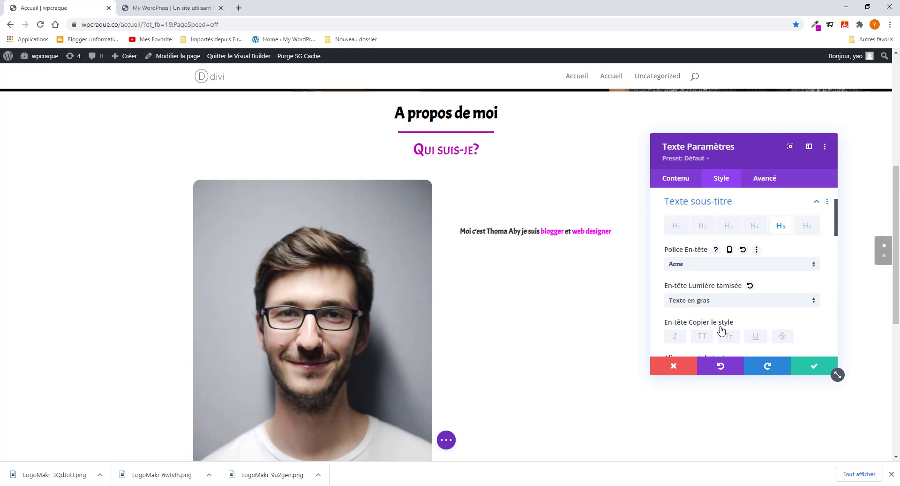
scroll(721, 329, down, 2)
click(696, 320)
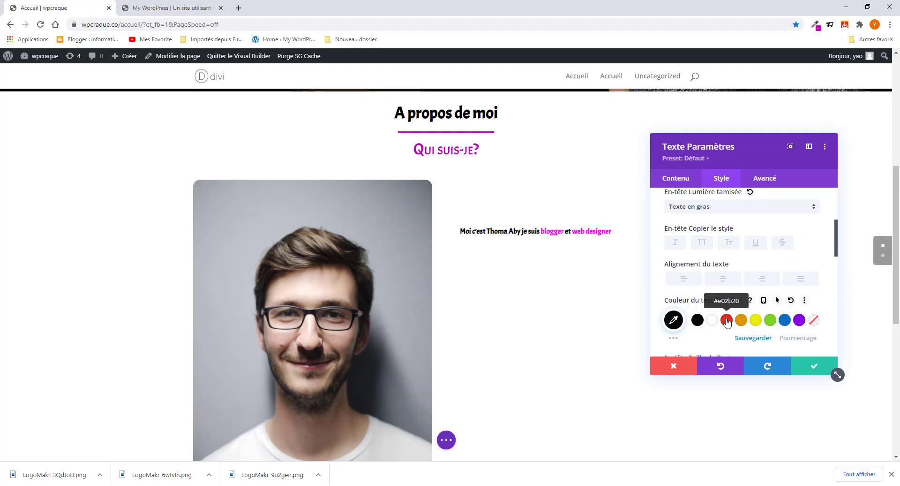
scroll(727, 323, down, 2)
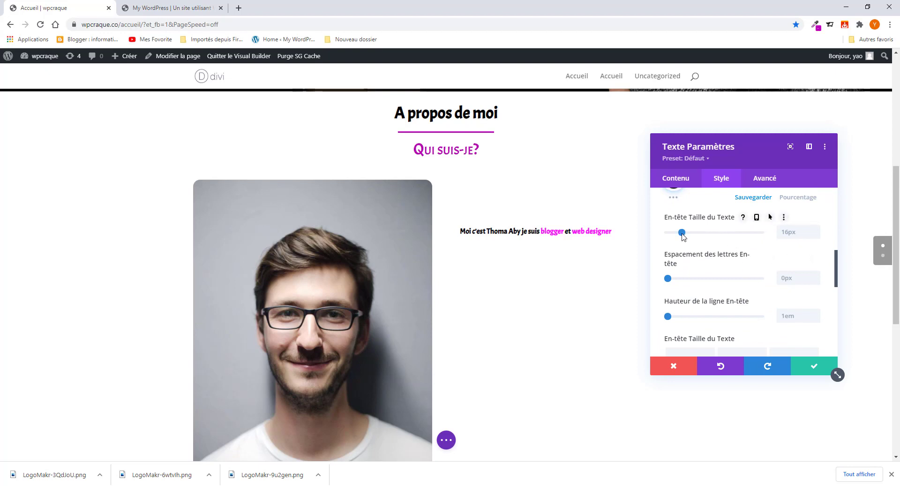
click(691, 233)
drag(691, 233, 689, 234)
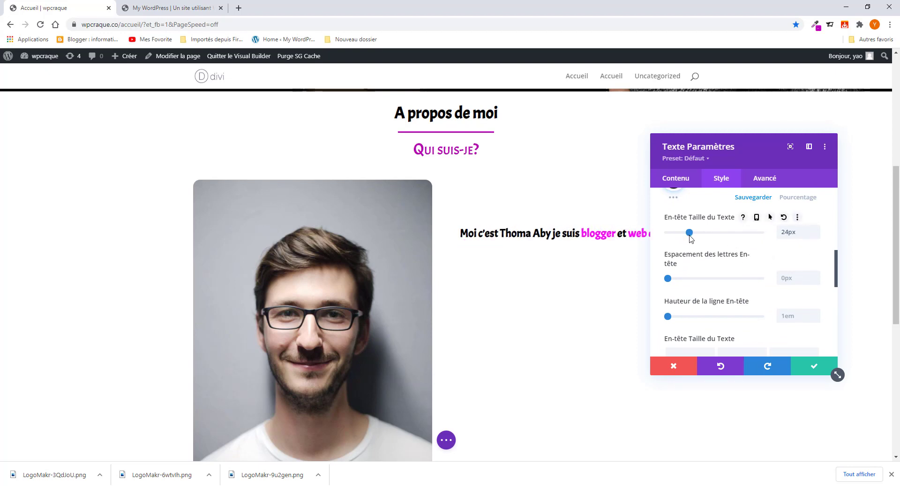
drag(757, 147, 832, 123)
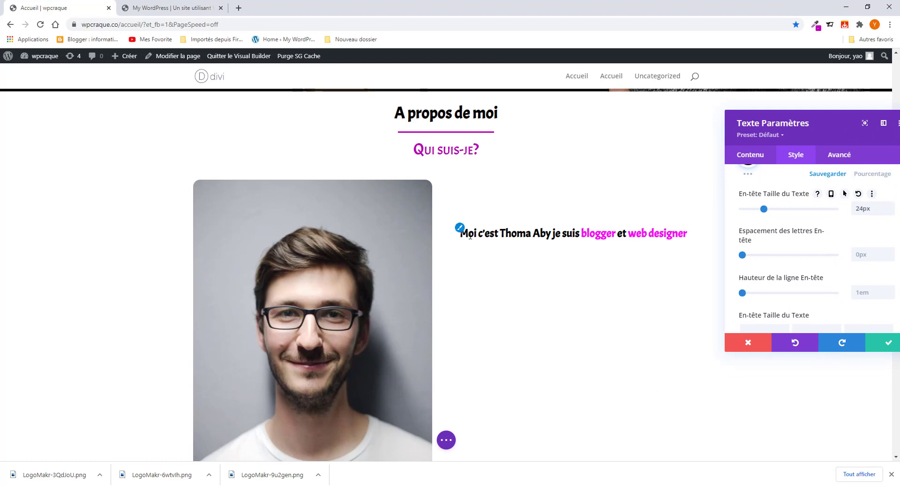
click(162, 8)
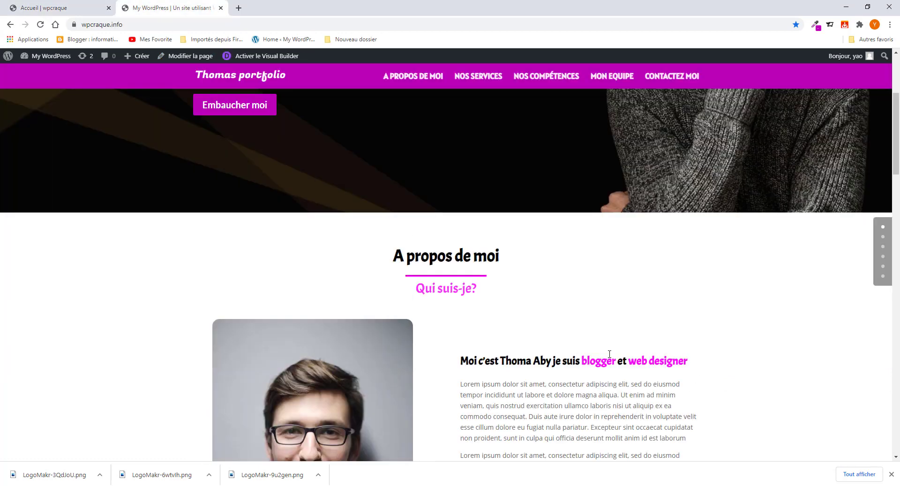
- Copy the two Lorem ipsum paragraphs from the reference page
scroll(641, 402, down, 4)
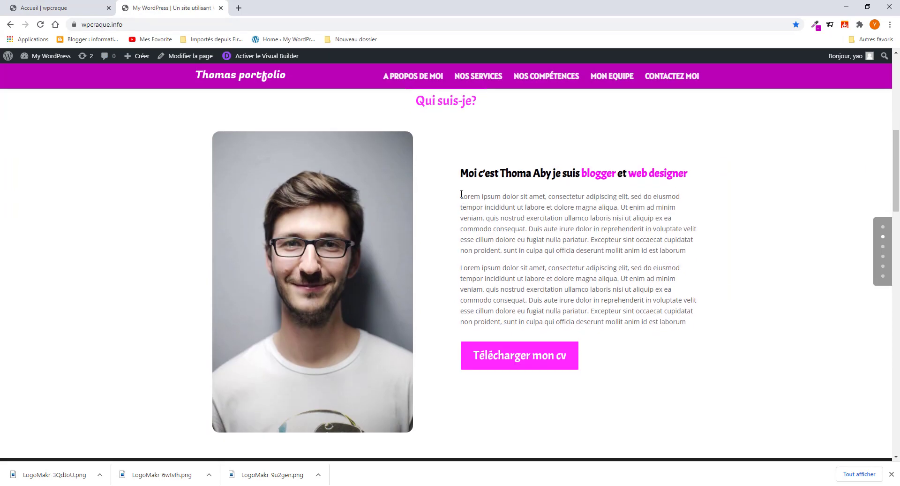
drag(461, 193, 711, 333)
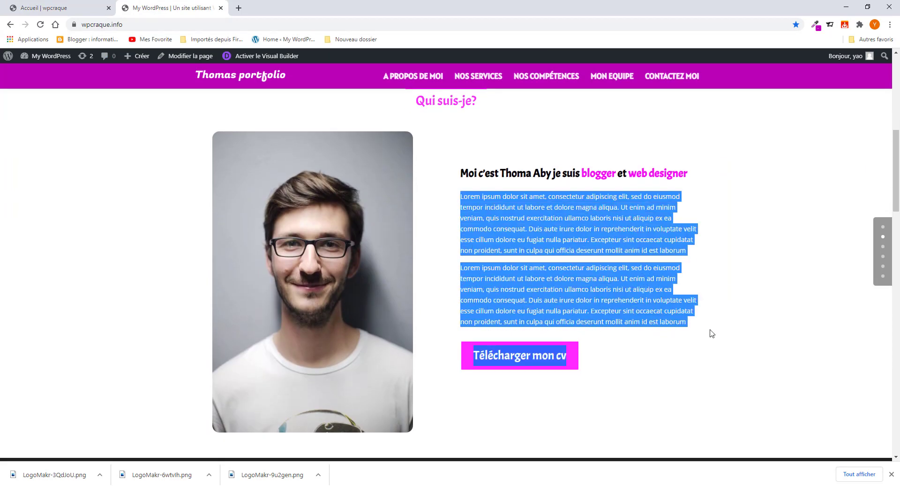
click(483, 211)
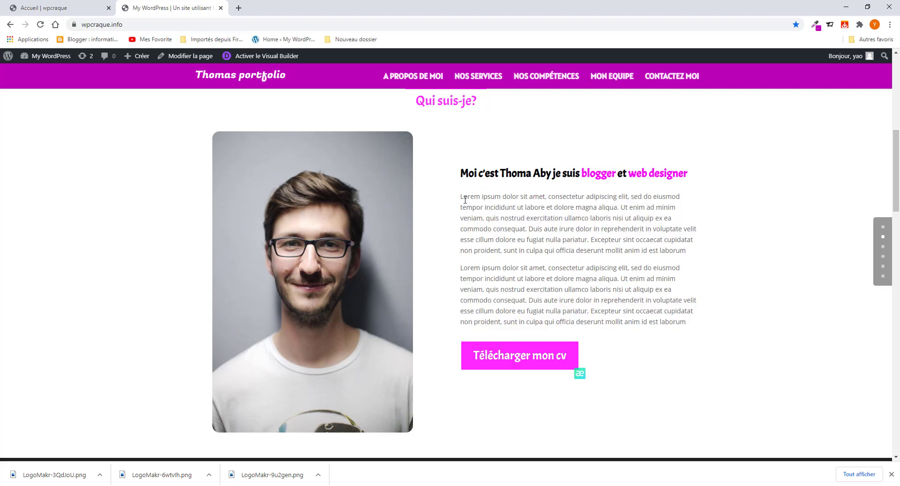
drag(462, 196, 703, 320)
right_click(648, 300)
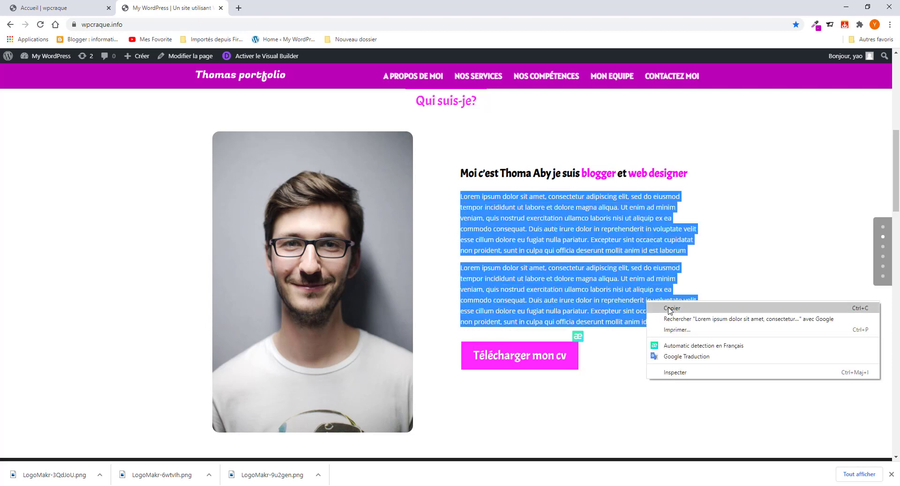
click(668, 308)
- Paste the two Lorem ipsum paragraphs as a new paragraph under the heading
click(52, 8)
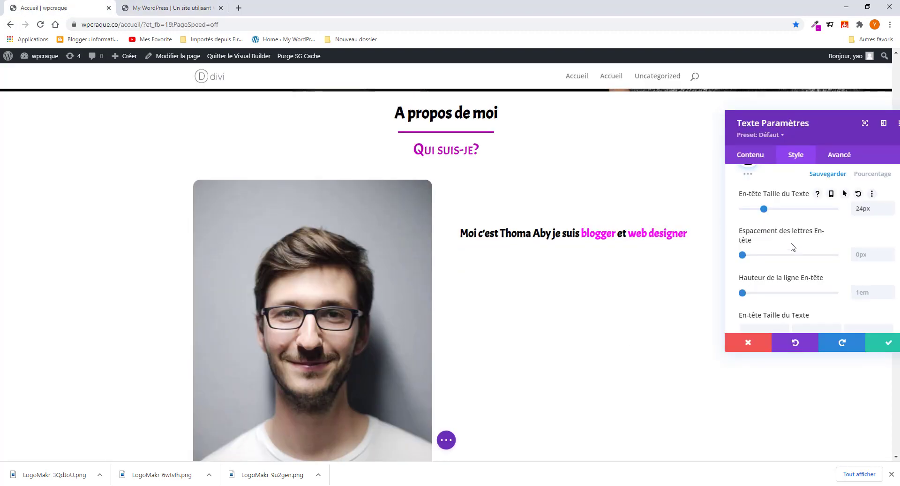
click(752, 156)
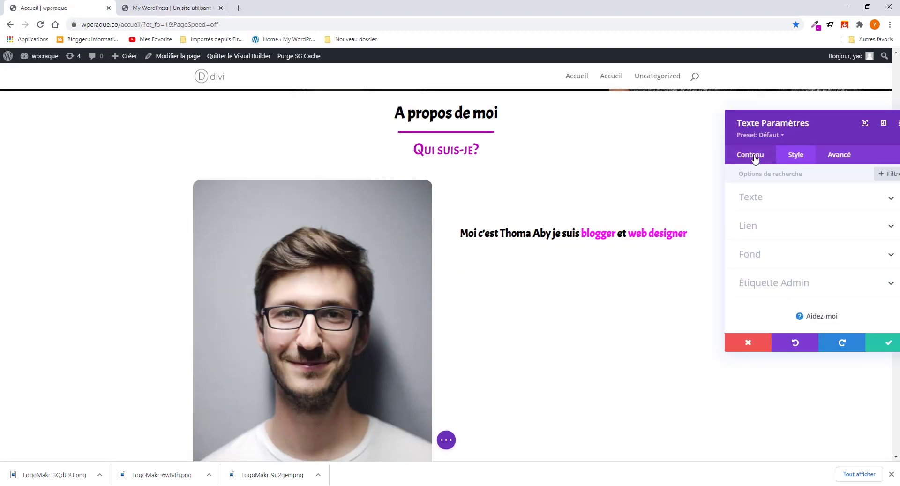
click(766, 201)
scroll(778, 276, down, 2)
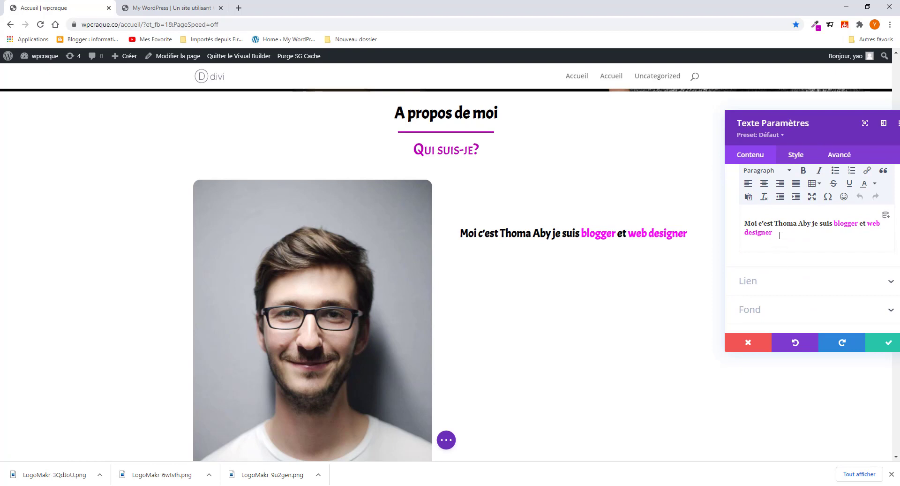
key(Return)
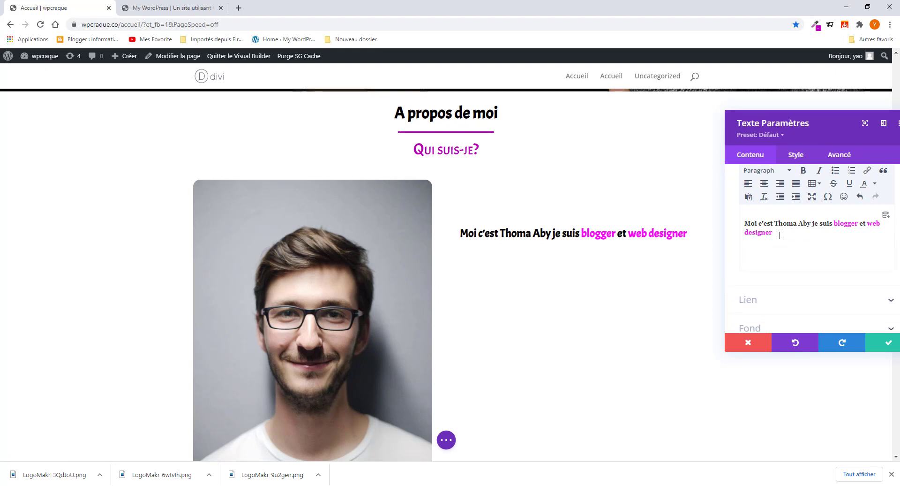
key(ctrl+v)
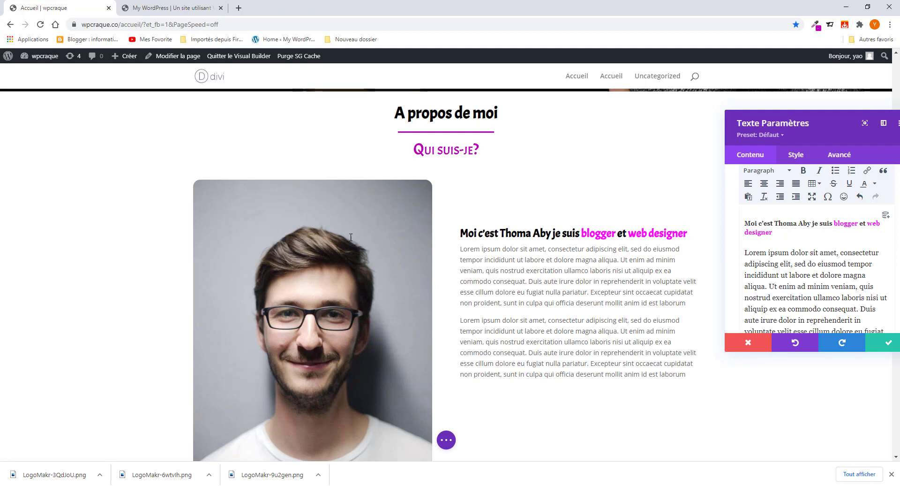
click(152, 9)
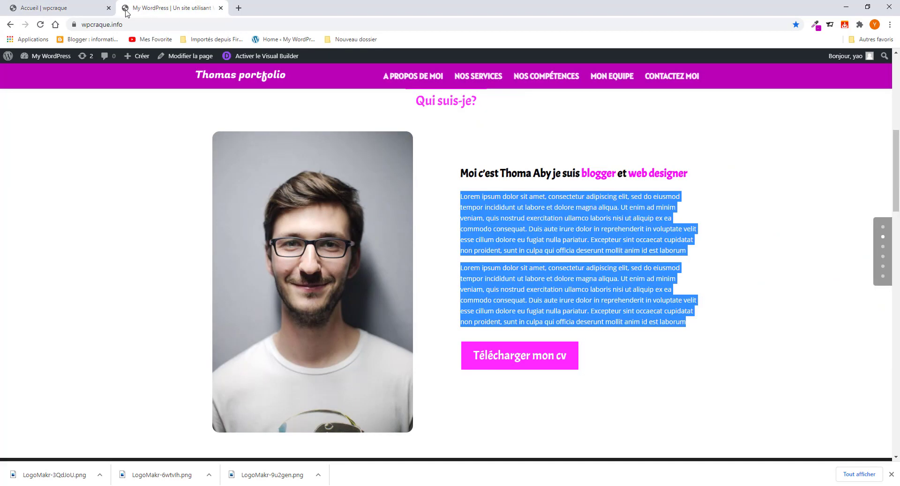
click(42, 10)
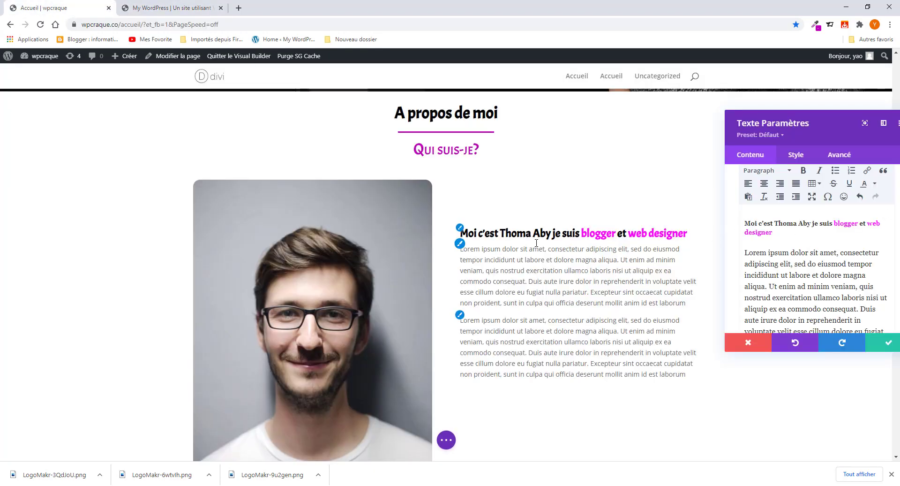
- Raise the heading's line height to 1.8em and save the text module
click(462, 233)
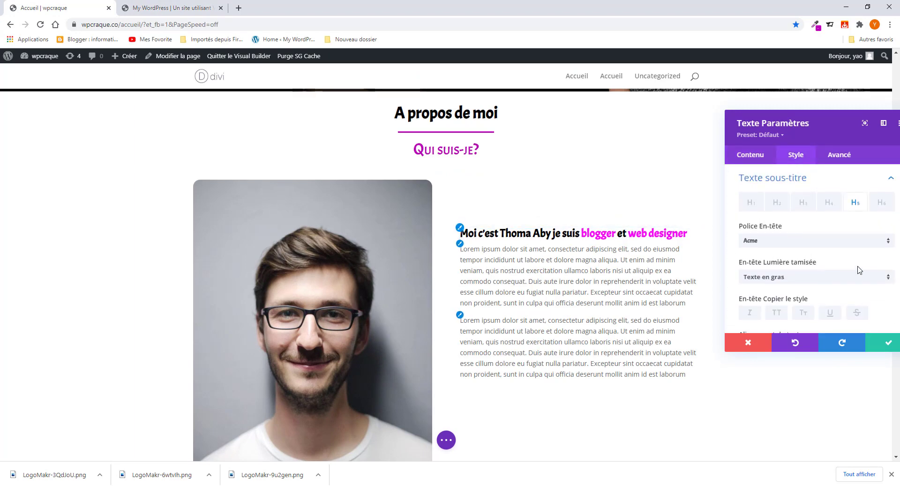
scroll(813, 286, down, 3)
scroll(824, 293, down, 2)
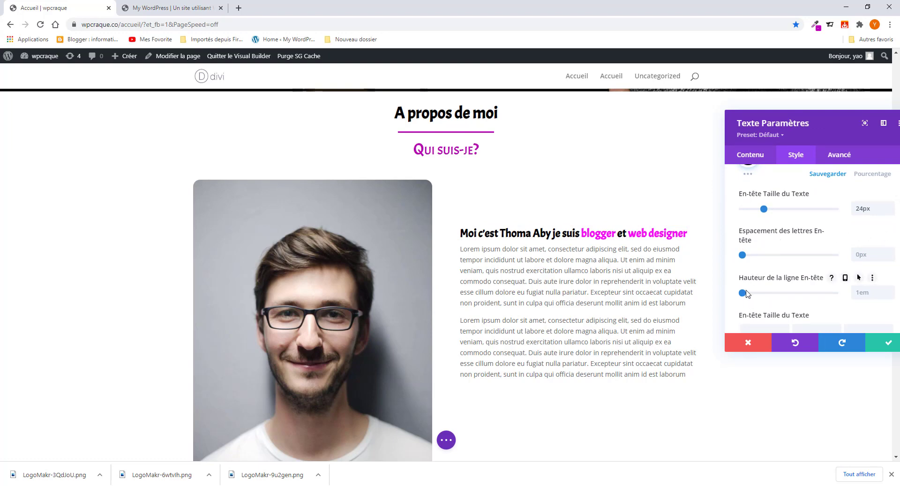
drag(746, 294, 781, 296)
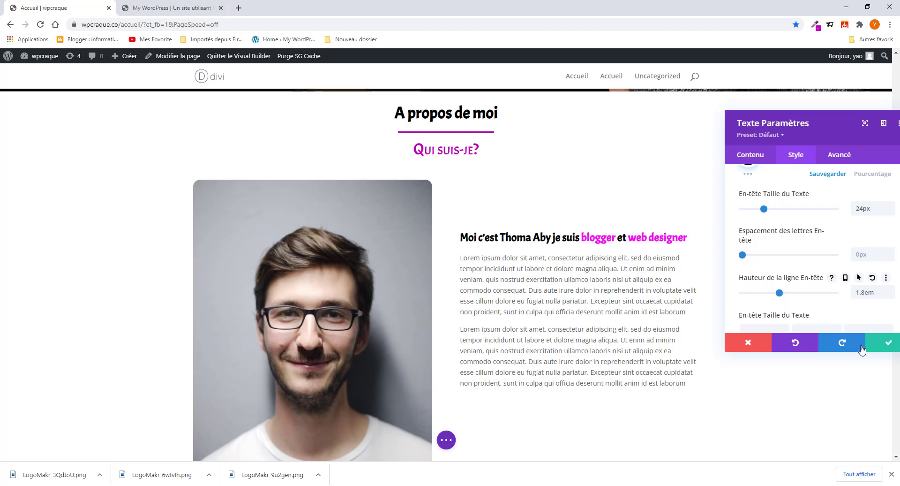
click(890, 343)
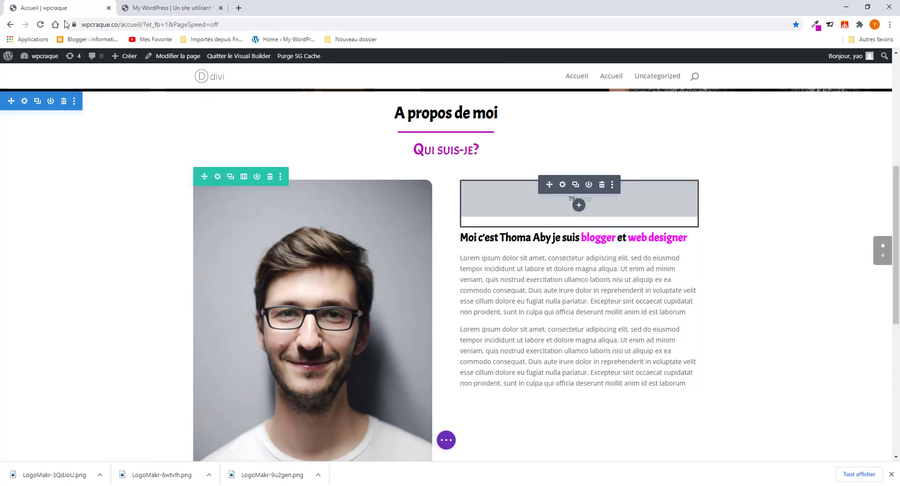
- Copy the 'Télécharger mon cv' button label from the reference page
click(155, 3)
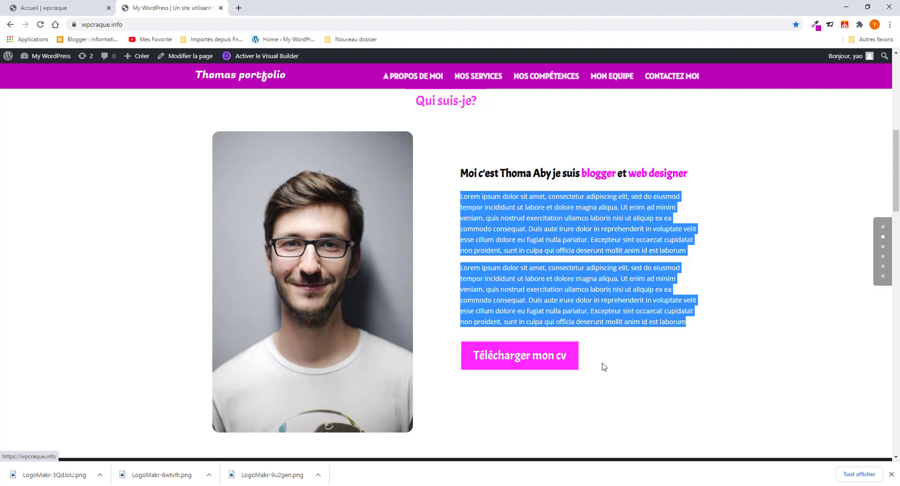
drag(567, 358, 454, 361)
right_click(496, 362)
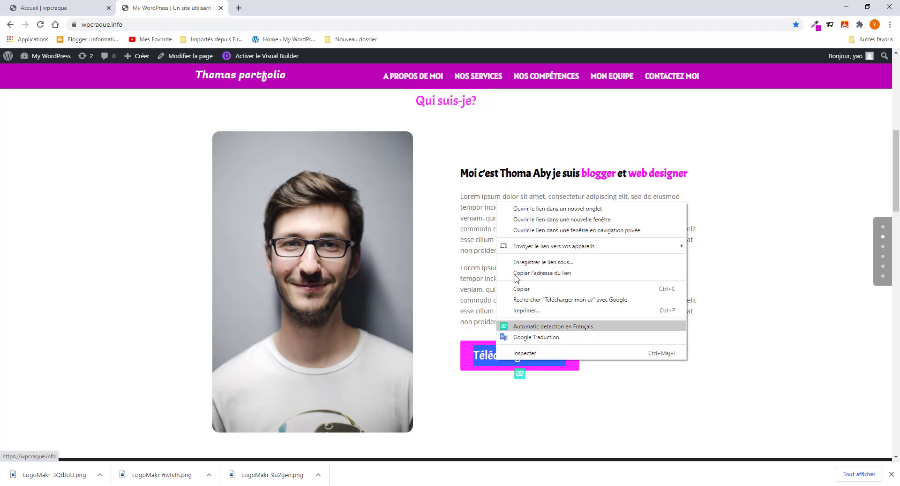
click(521, 288)
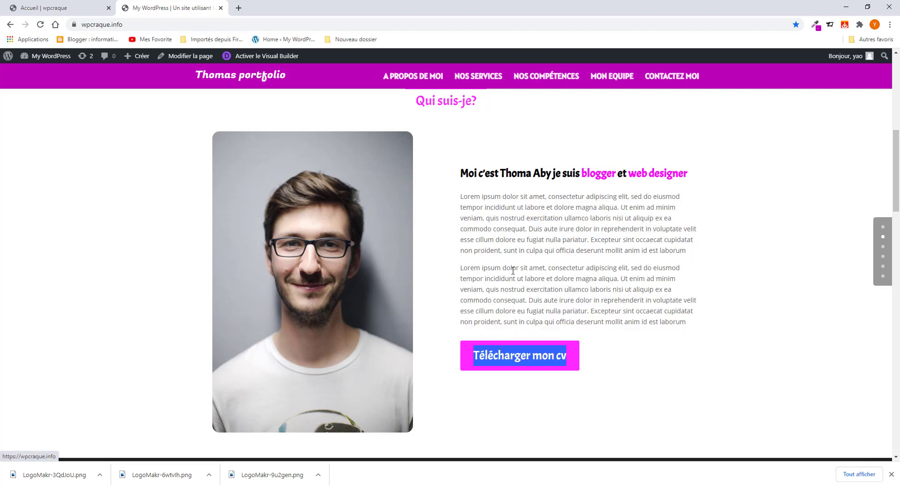
click(70, 12)
- Insert a Bouton module below the paragraphs labelled 'Télécharger mon cv'
scroll(476, 428, down, 4)
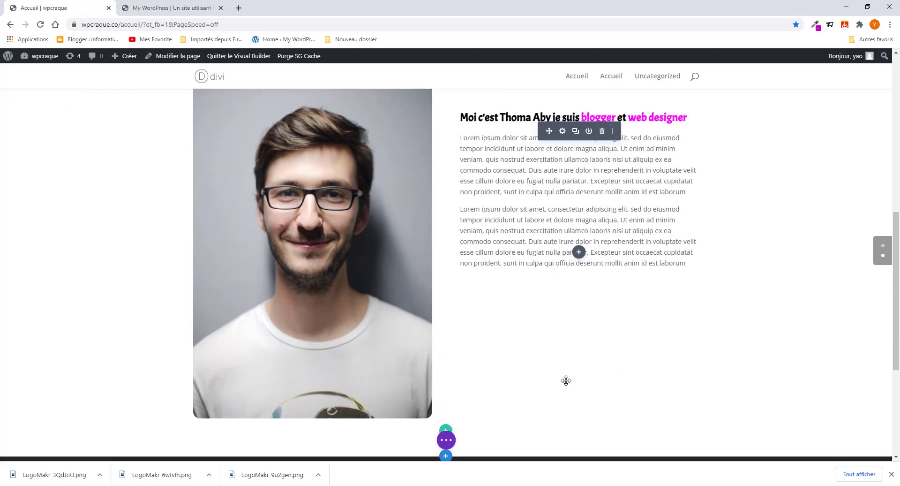
click(579, 185)
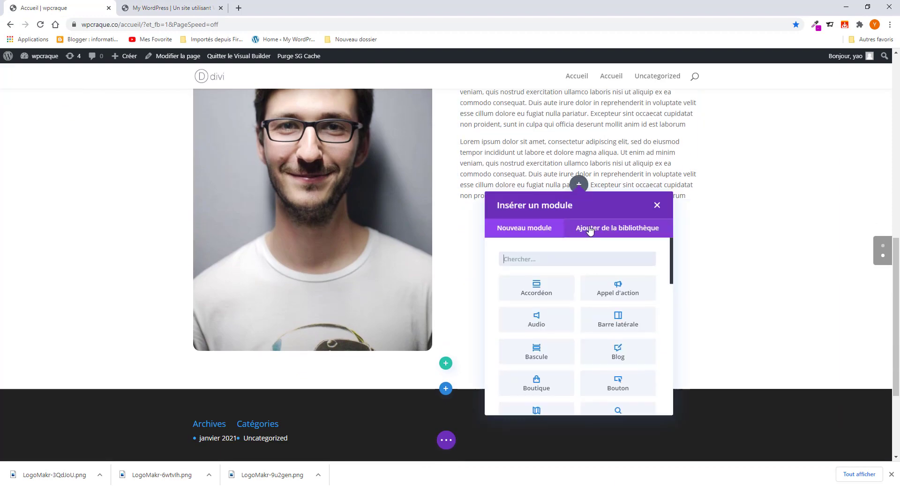
click(554, 256)
text(bout)
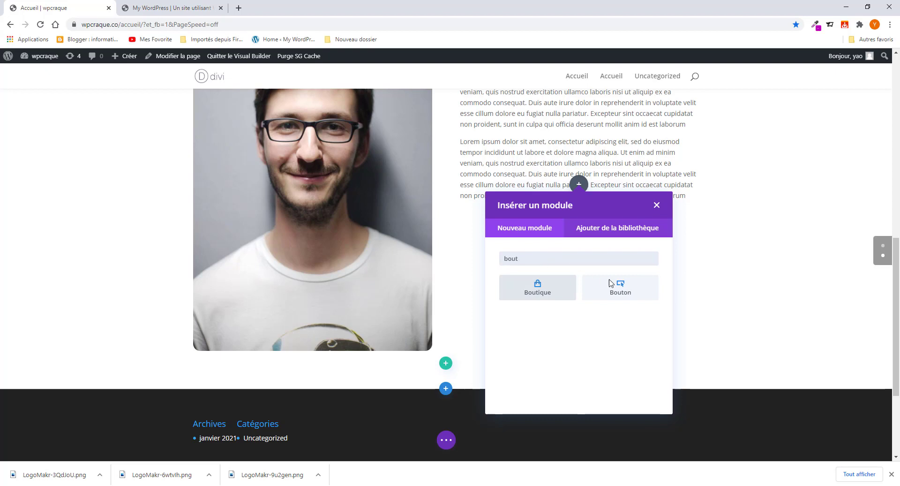
click(633, 289)
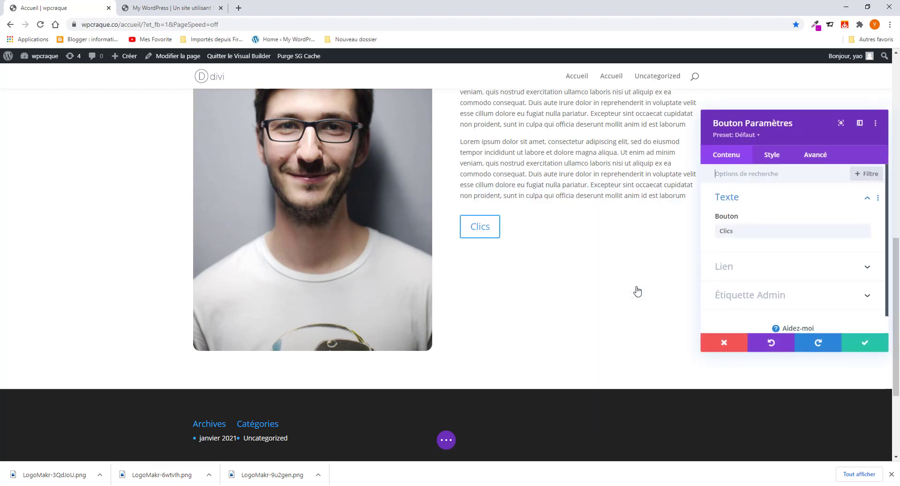
drag(755, 230, 661, 219)
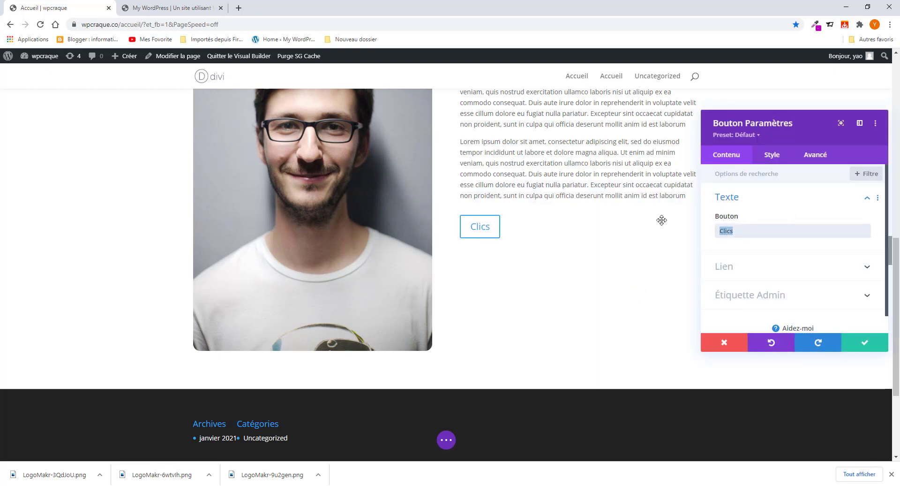
key(ctrl+v)
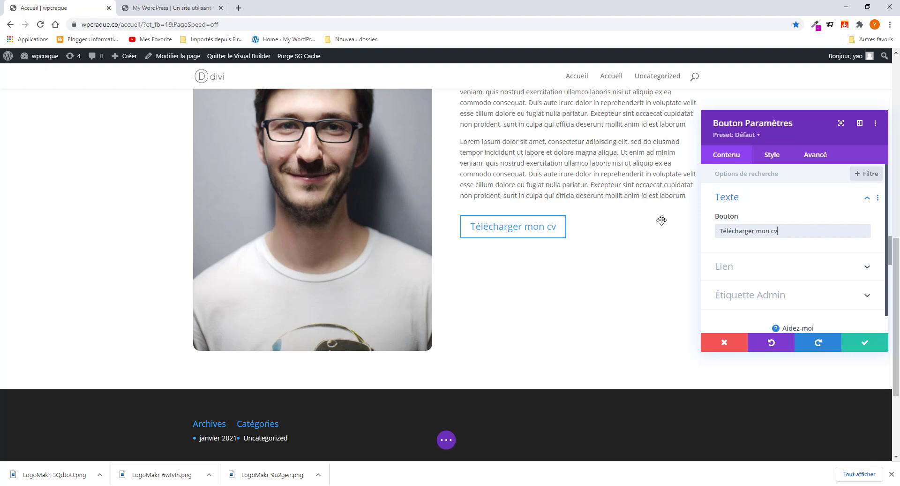
- Turn on custom styles for the button in its Style settings
click(774, 157)
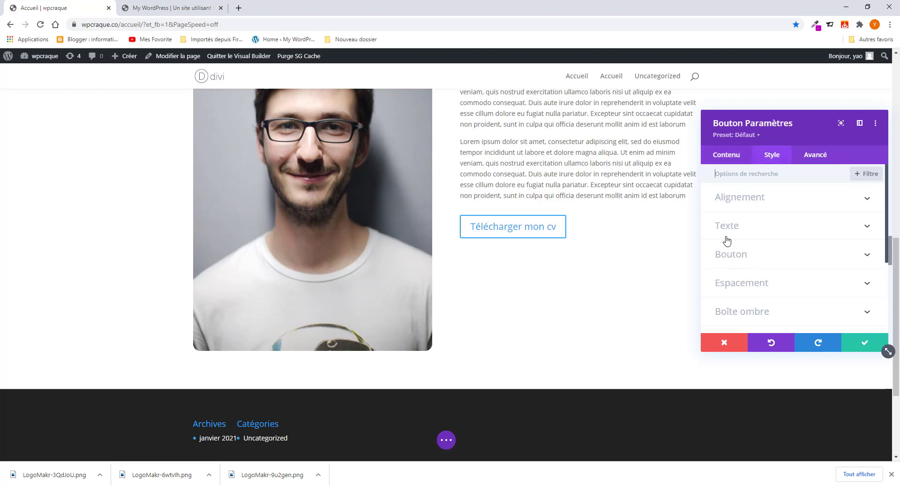
click(751, 256)
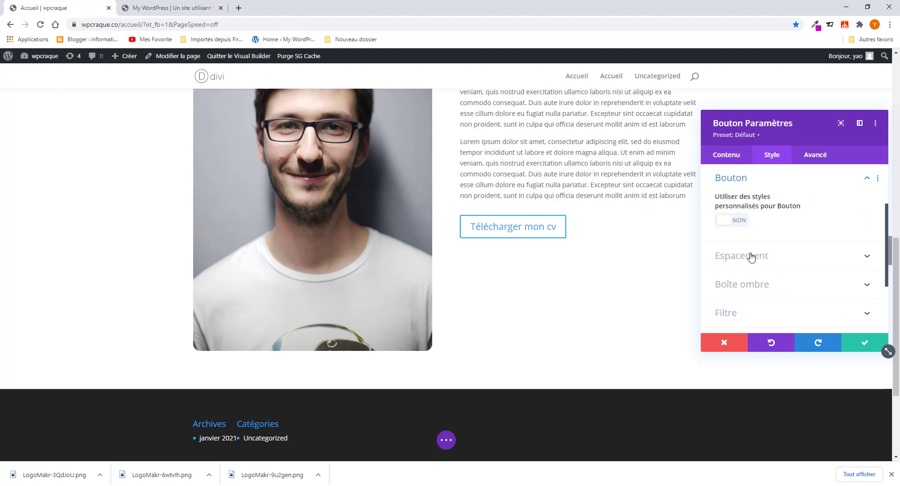
click(741, 221)
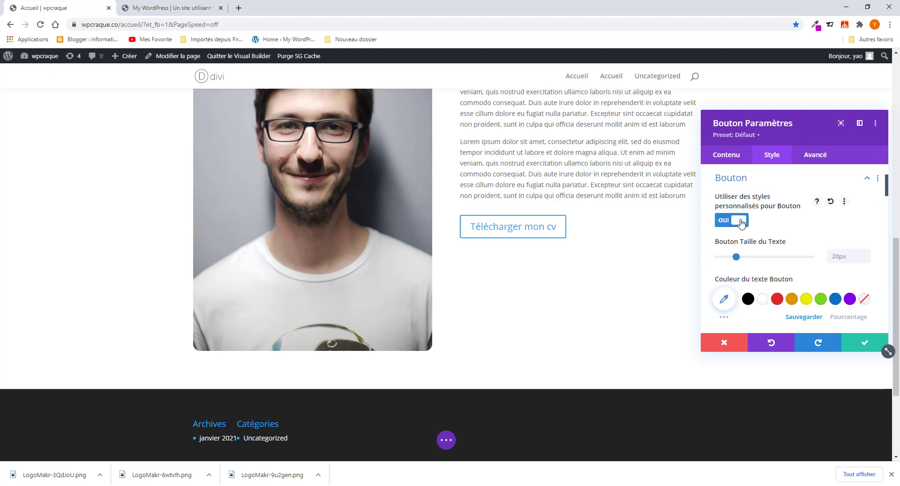
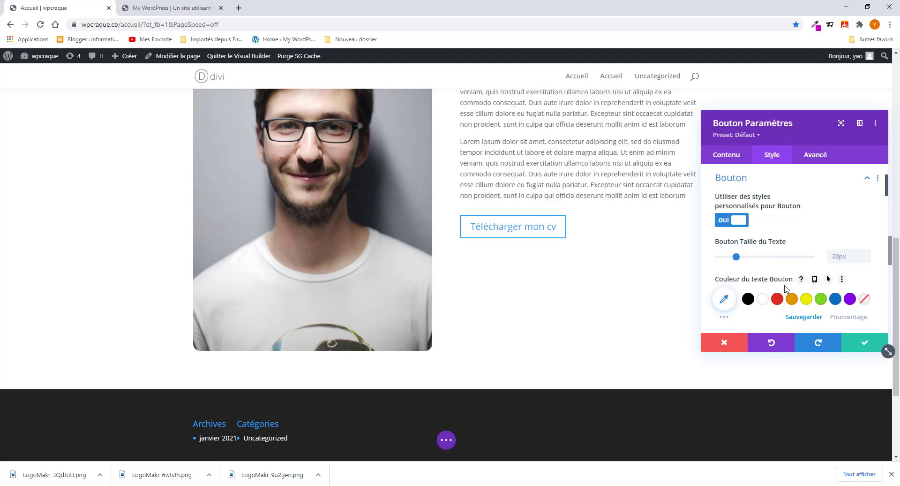
- Give the 'Télécharger mon cv' button white text and a #ba00b7 magenta background, then view the reference page
click(762, 301)
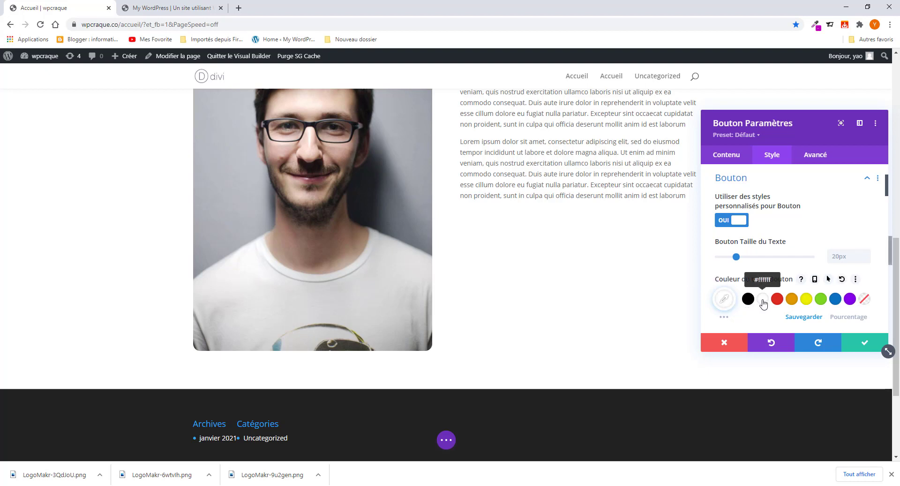
scroll(763, 300, down, 4)
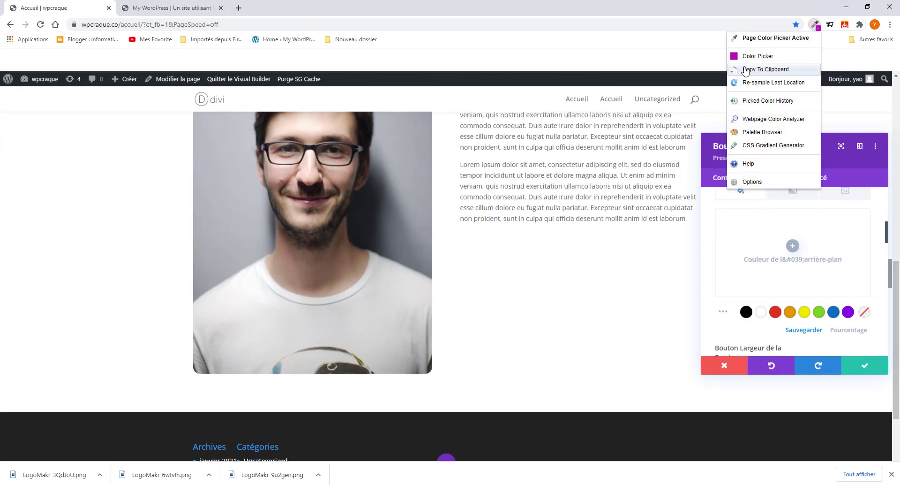
click(756, 56)
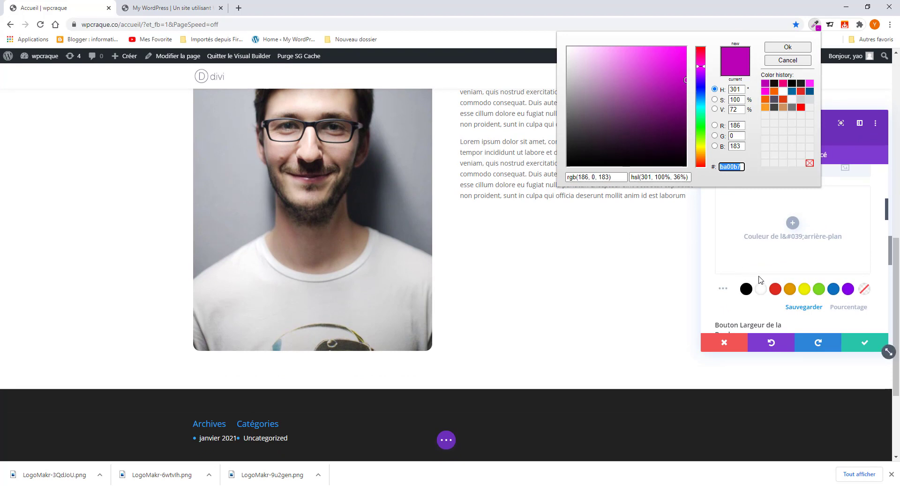
click(791, 224)
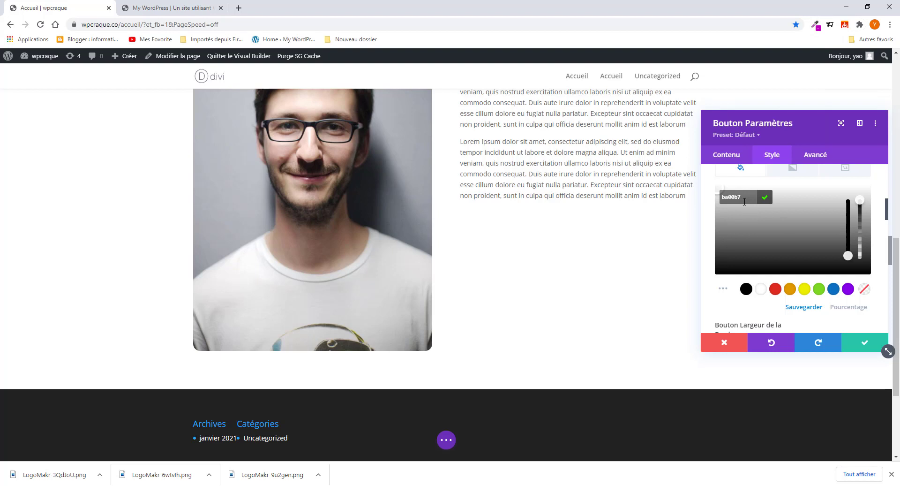
key(Return)
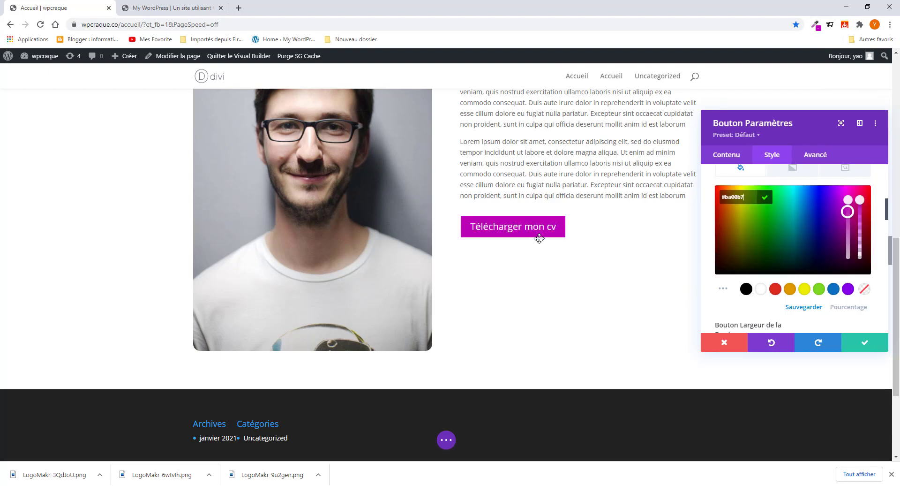
click(173, 9)
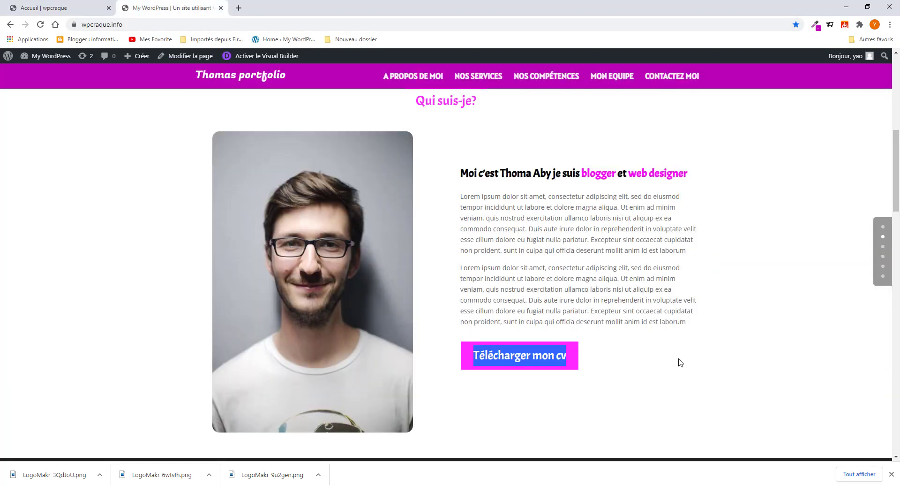
- Turn off the button icon in the builder
click(72, 8)
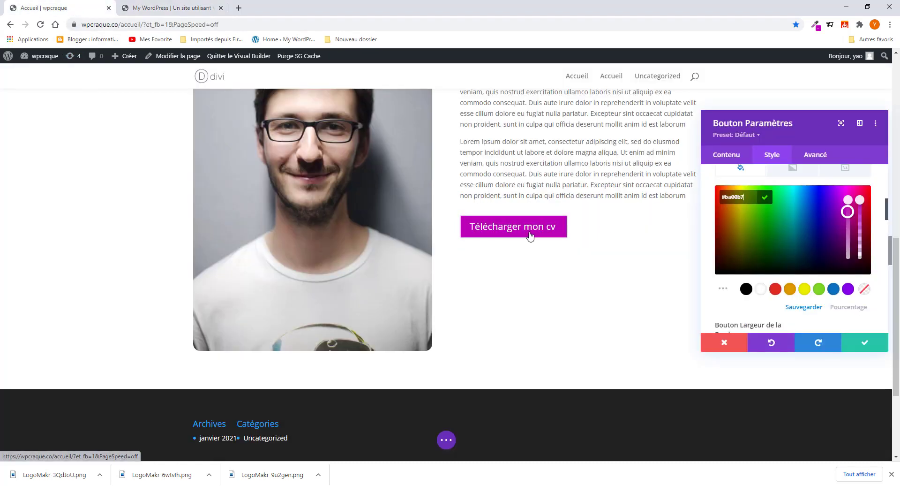
scroll(792, 306, down, 2)
scroll(792, 306, down, 5)
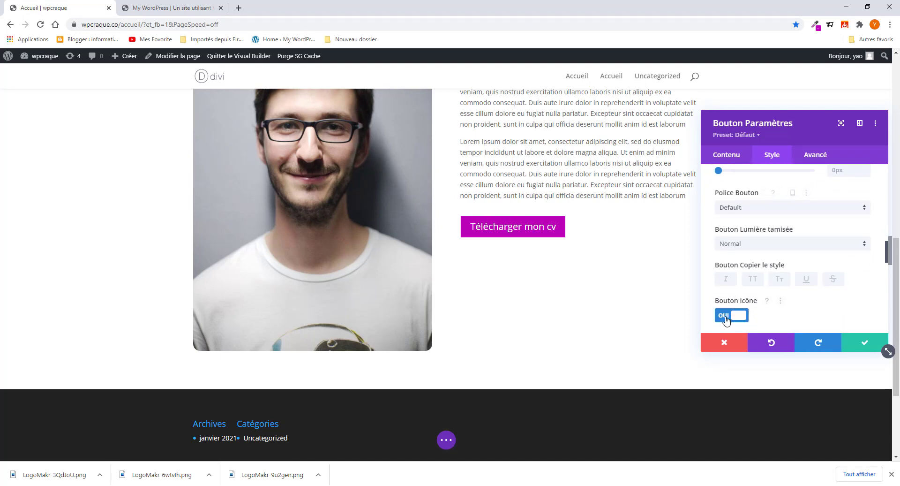
click(728, 318)
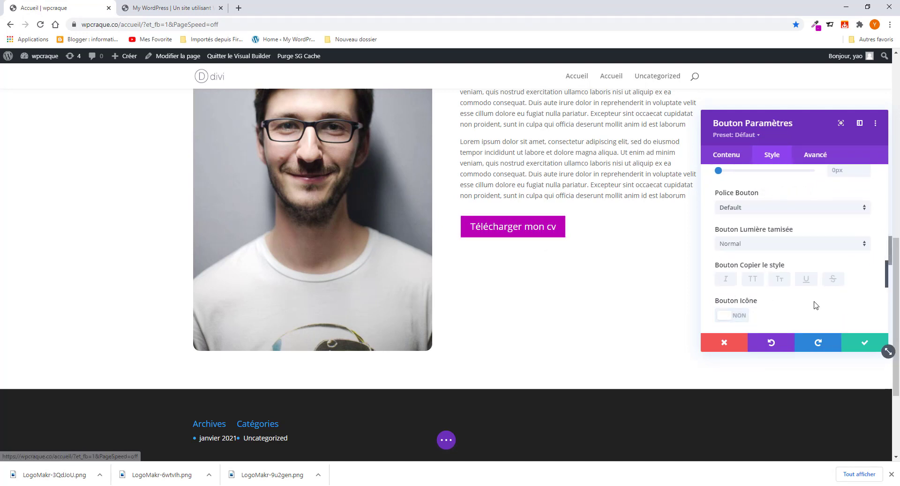
scroll(747, 281, down, 1)
scroll(762, 293, up, 2)
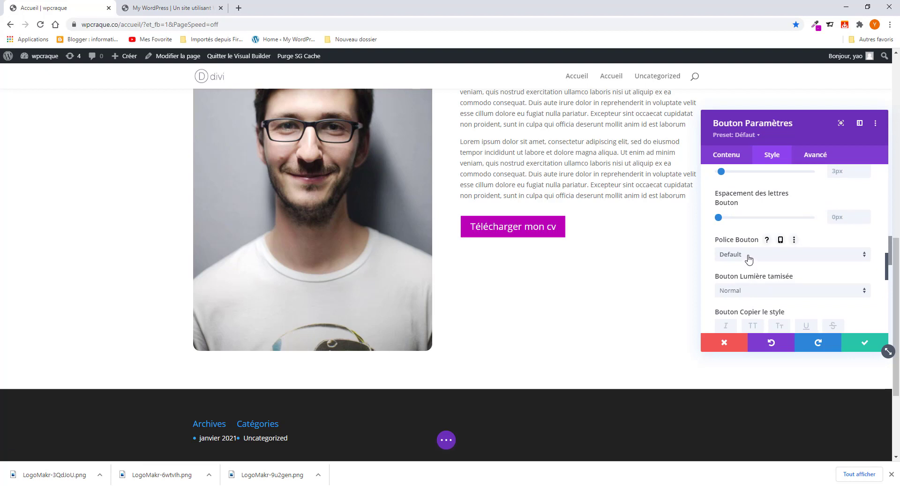
- Set the button font to Acme in bold, checking it against the reference page
click(748, 259)
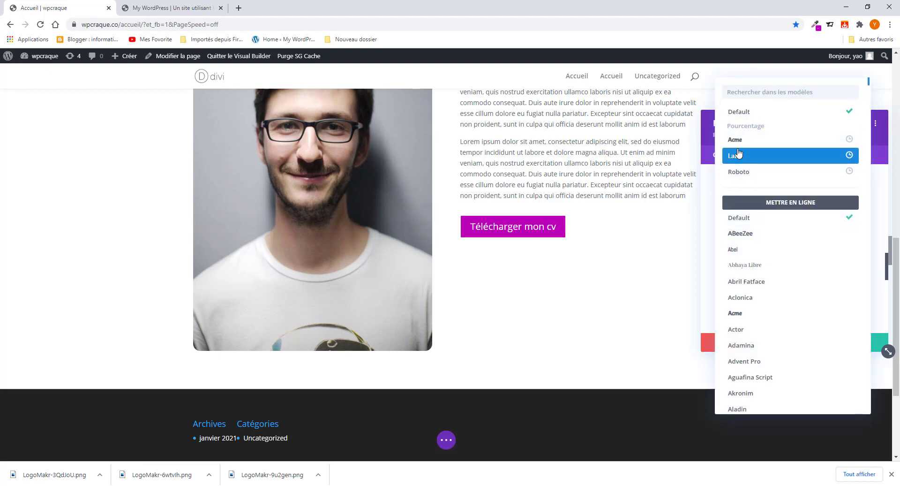
click(736, 139)
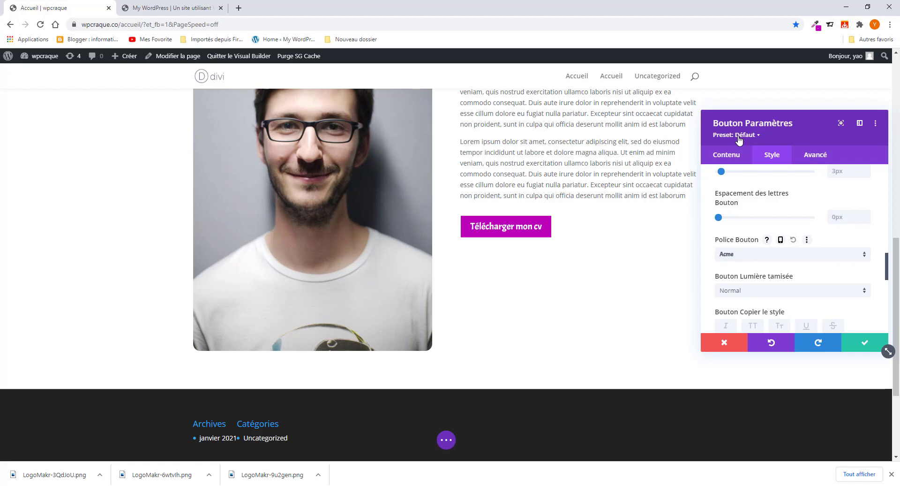
click(760, 291)
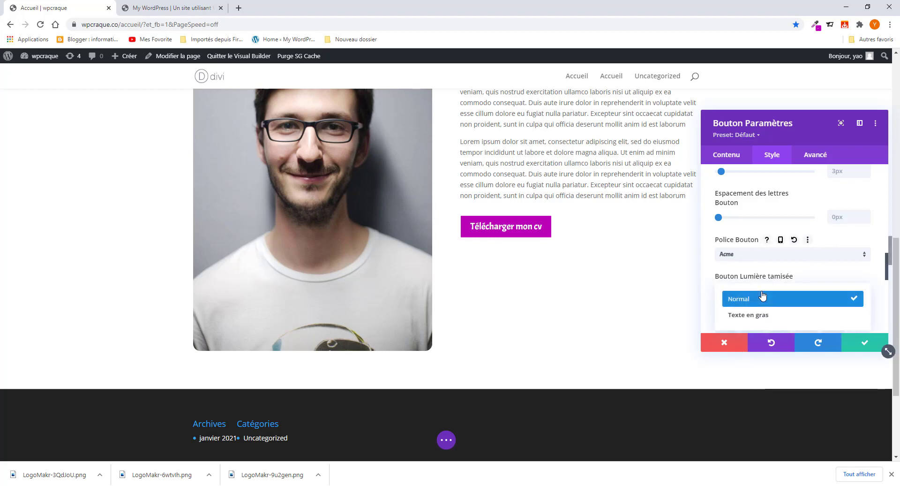
click(767, 316)
click(183, 7)
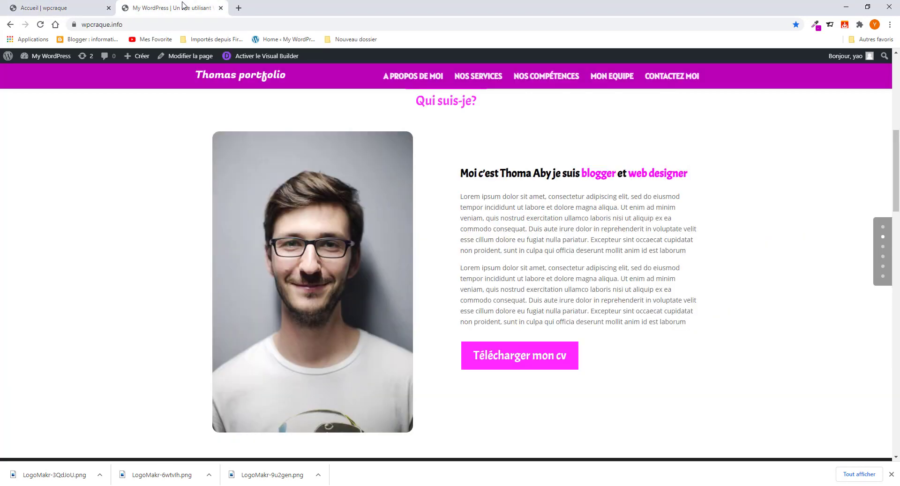
click(55, 6)
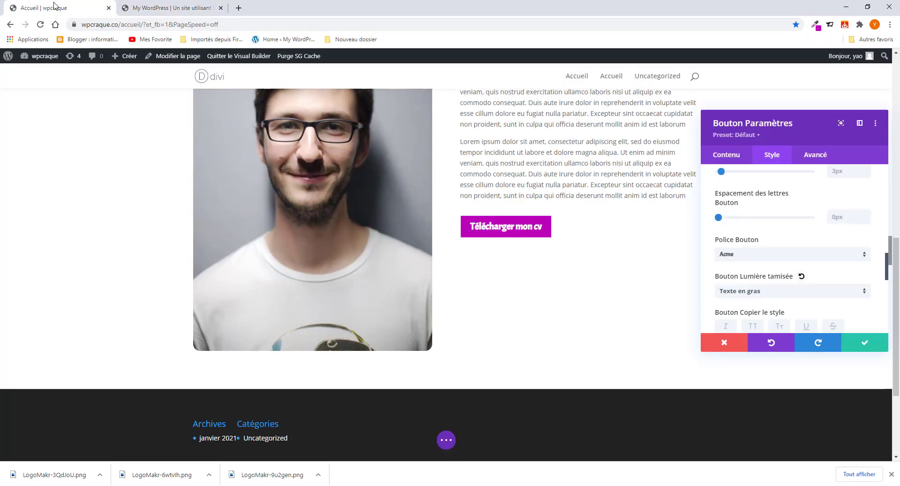
- Set the button text back to normal weight and enlarge it to about 26px
click(758, 293)
click(758, 300)
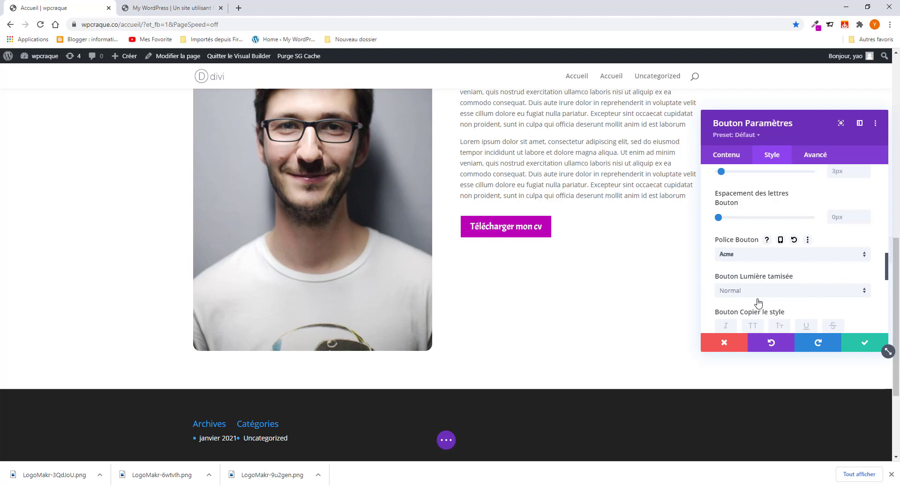
scroll(758, 302, down, 5)
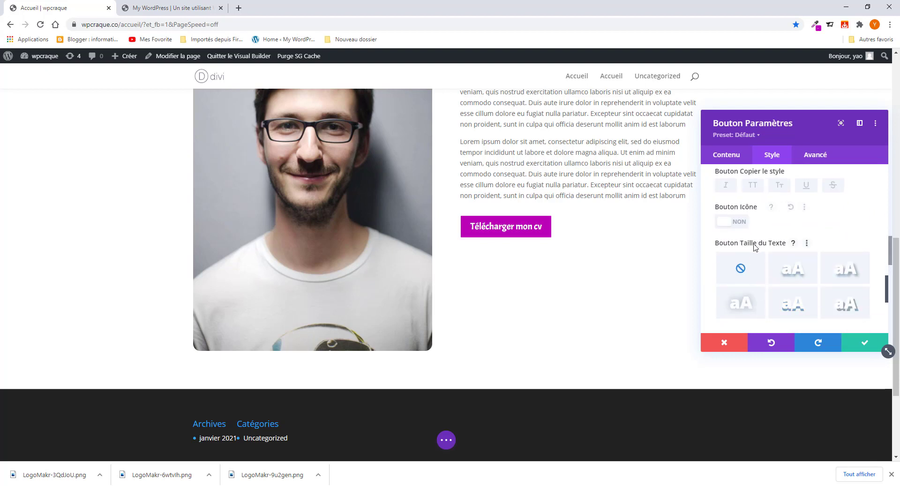
scroll(754, 246, up, 7)
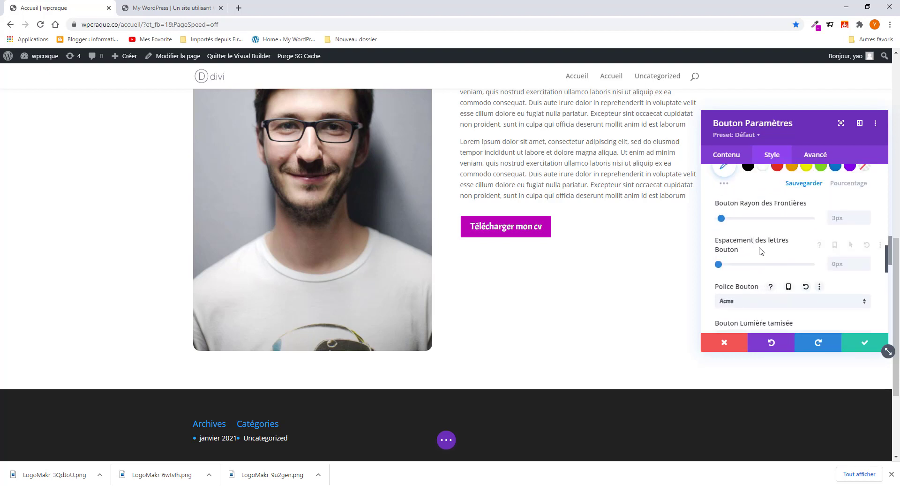
scroll(759, 257, up, 8)
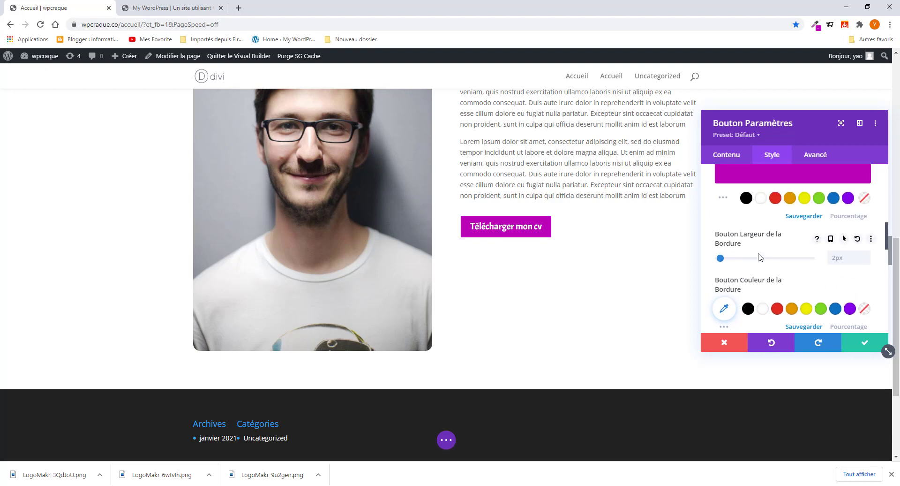
scroll(759, 256, up, 3)
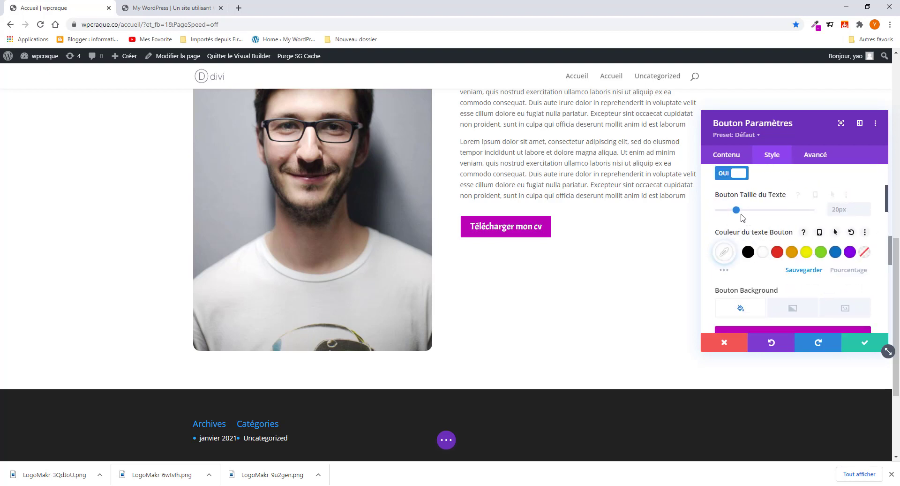
drag(737, 212, 743, 211)
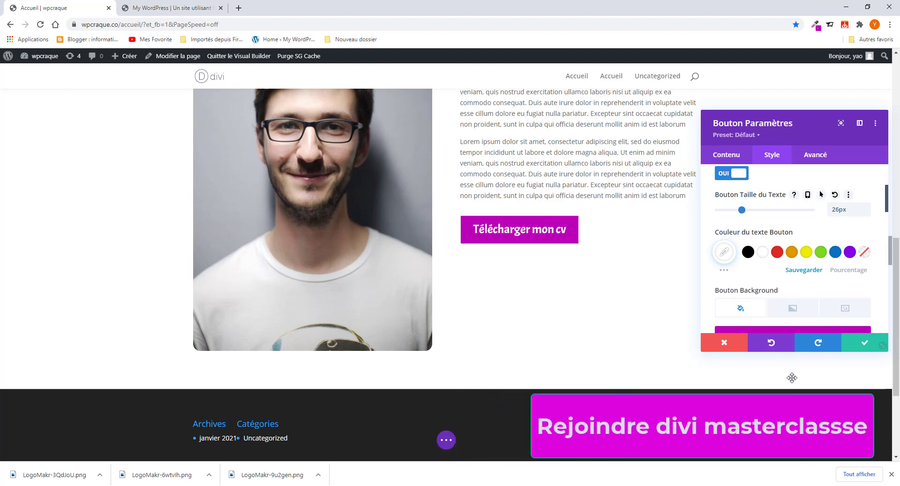
- Change the button's border width
scroll(766, 286, down, 6)
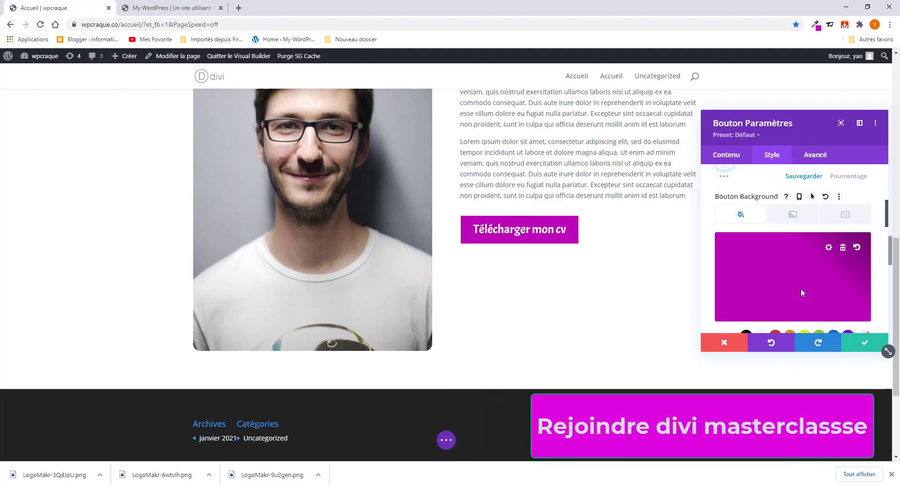
scroll(760, 287, down, 2)
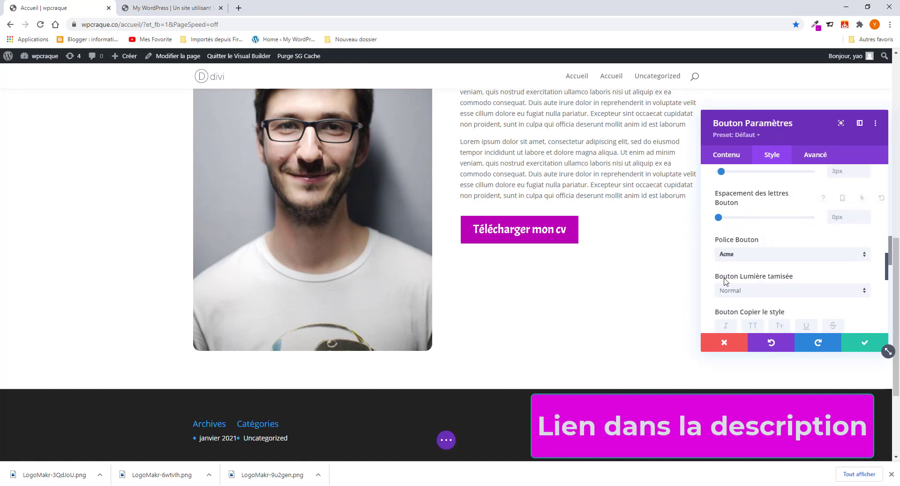
scroll(725, 281, down, 5)
scroll(724, 291, up, 6)
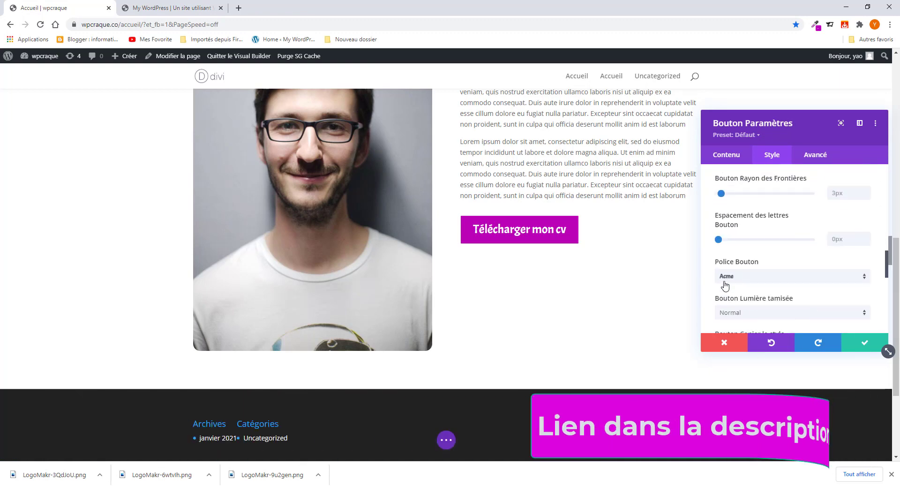
scroll(726, 293, up, 1)
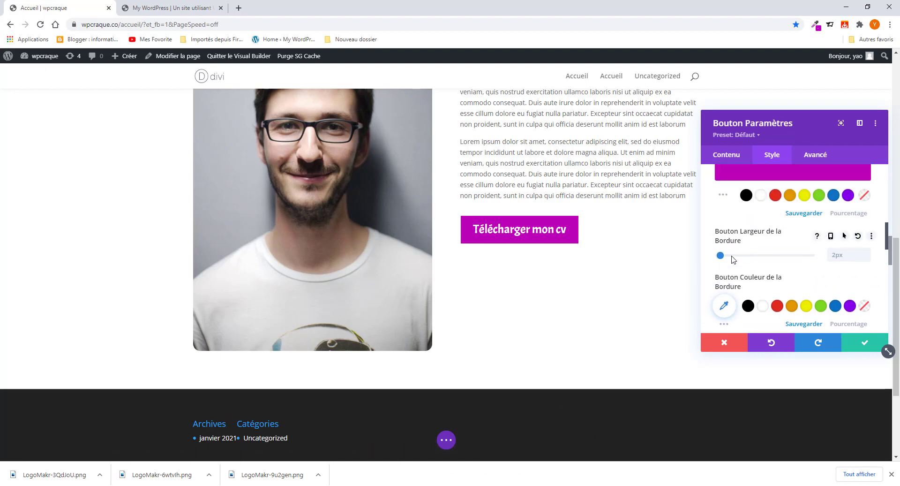
scroll(732, 260, up, 4)
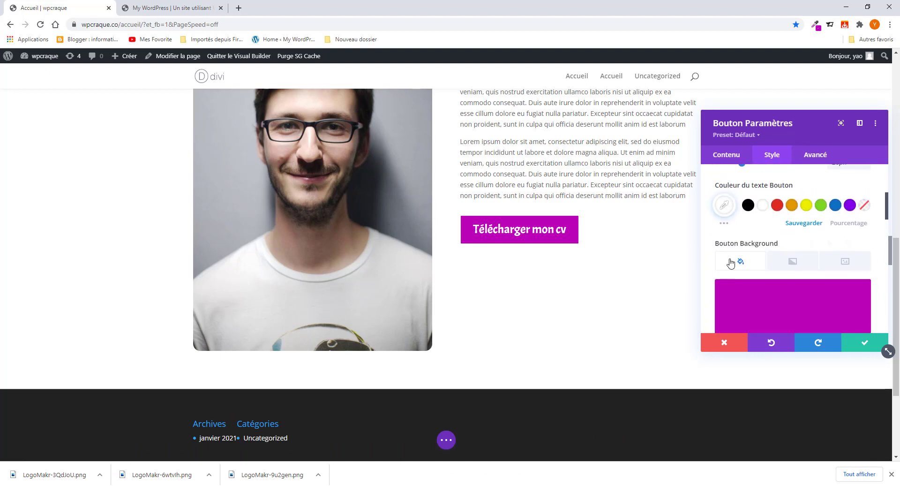
scroll(727, 281, down, 2)
scroll(725, 315, down, 3)
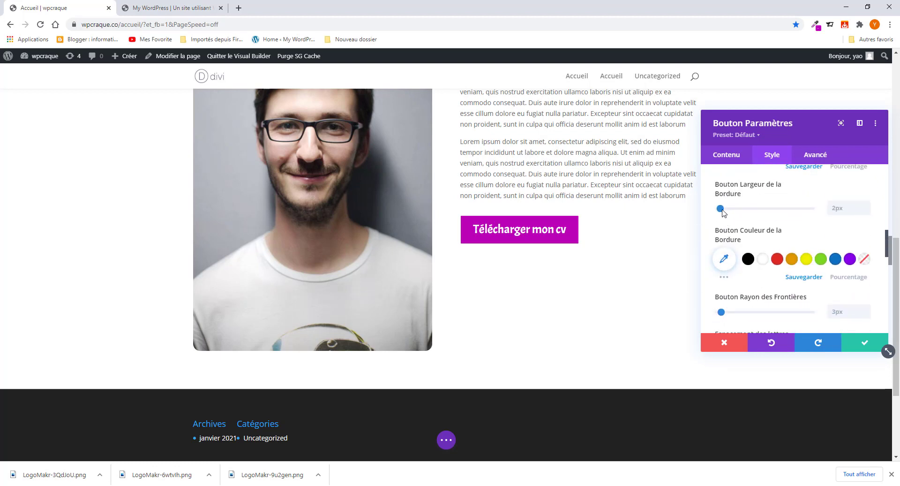
mouse_move(721, 209)
mouse_down()
mouse_move(753, 216)
mouse_move(717, 218)
mouse_up()
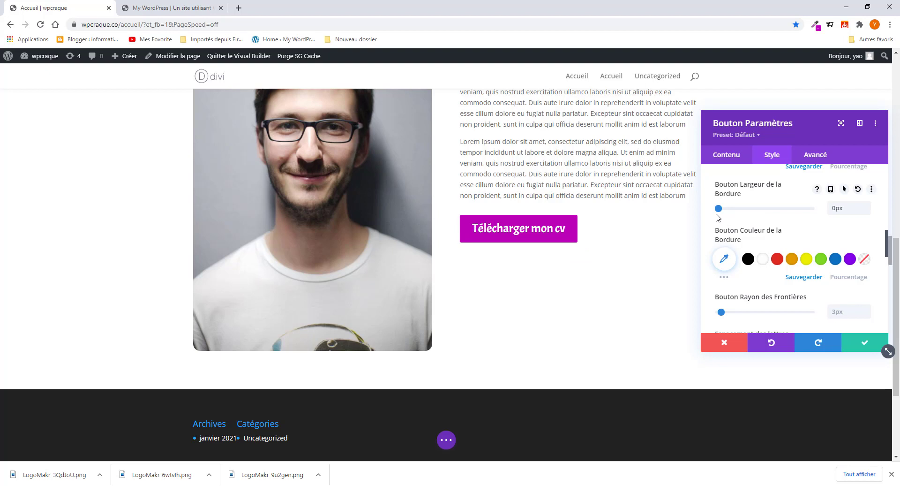
- Round the button corners to 3px, add 1px letter spacing, and save the button settings
scroll(734, 298, down, 3)
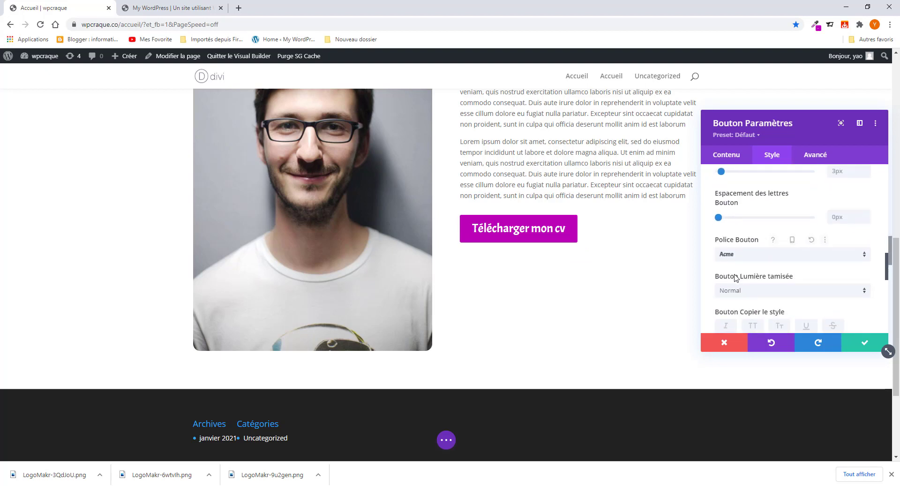
scroll(735, 237, up, 1)
mouse_move(723, 219)
mouse_down()
mouse_move(759, 219)
mouse_move(701, 224)
mouse_move(722, 218)
mouse_up()
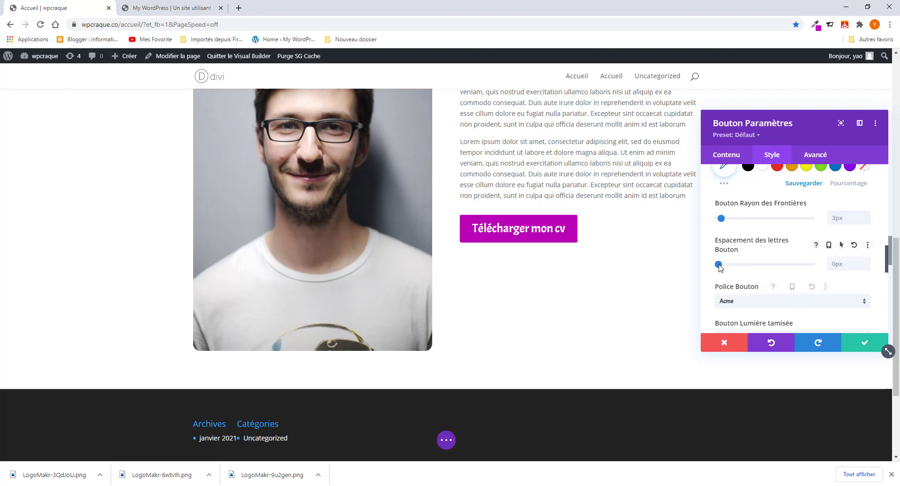
mouse_move(718, 265)
mouse_down()
mouse_move(745, 271)
mouse_move(723, 275)
mouse_up()
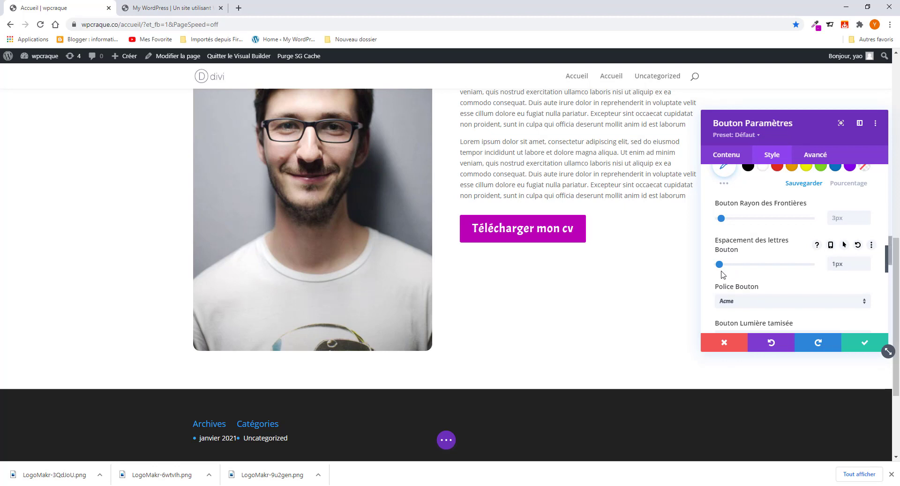
click(846, 342)
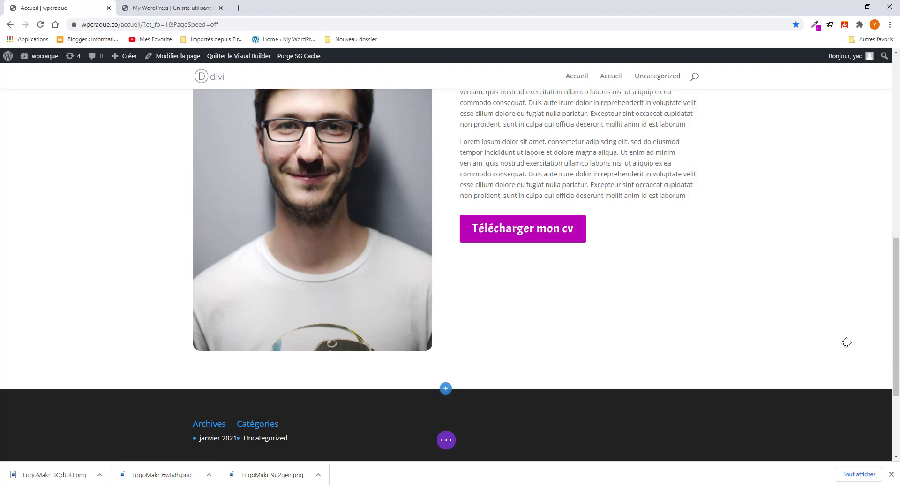
scroll(447, 314, up, 5)
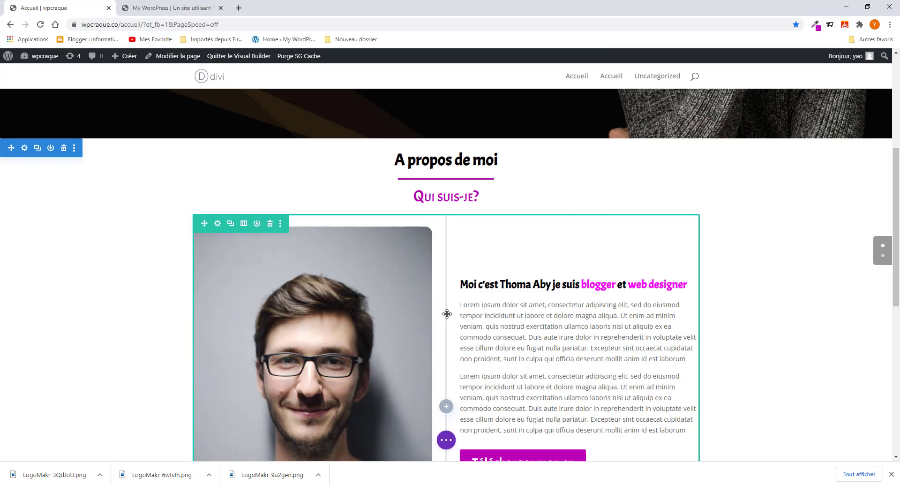
scroll(447, 313, up, 5)
scroll(447, 314, down, 5)
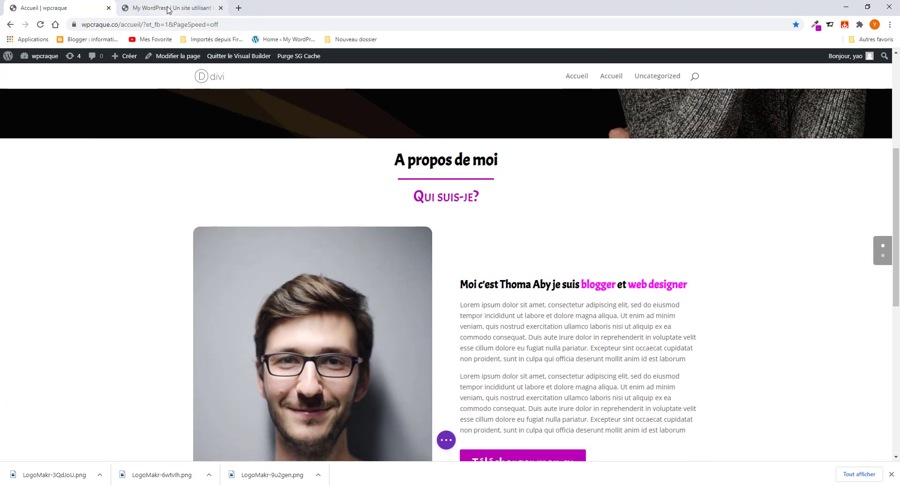
click(169, 9)
scroll(542, 263, down, 3)
scroll(542, 281, up, 6)
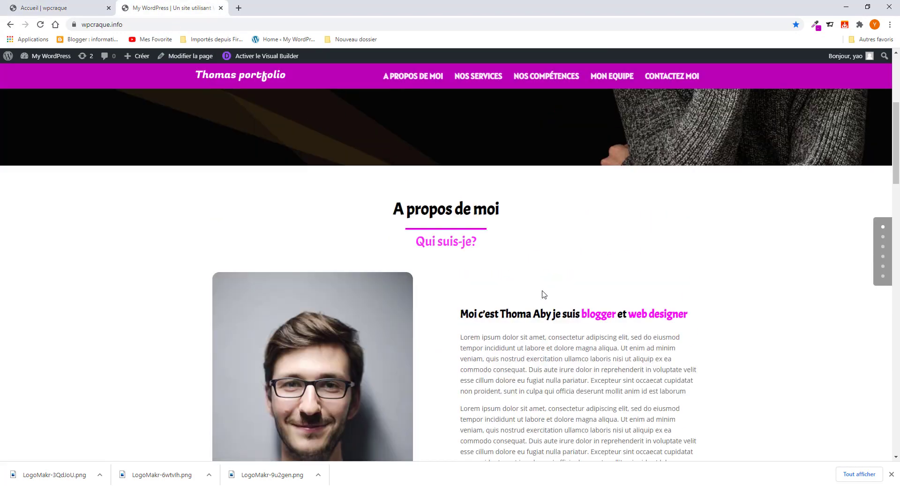
scroll(542, 295, down, 3)
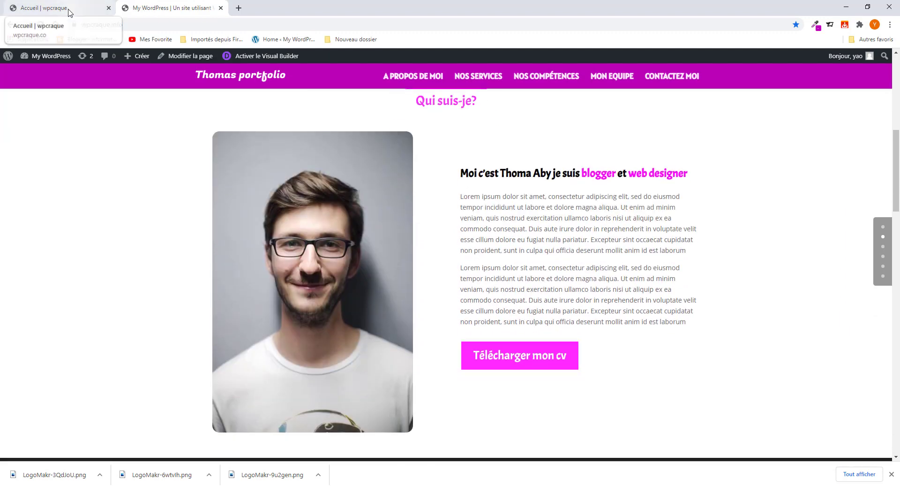
click(69, 13)
scroll(437, 243, down, 7)
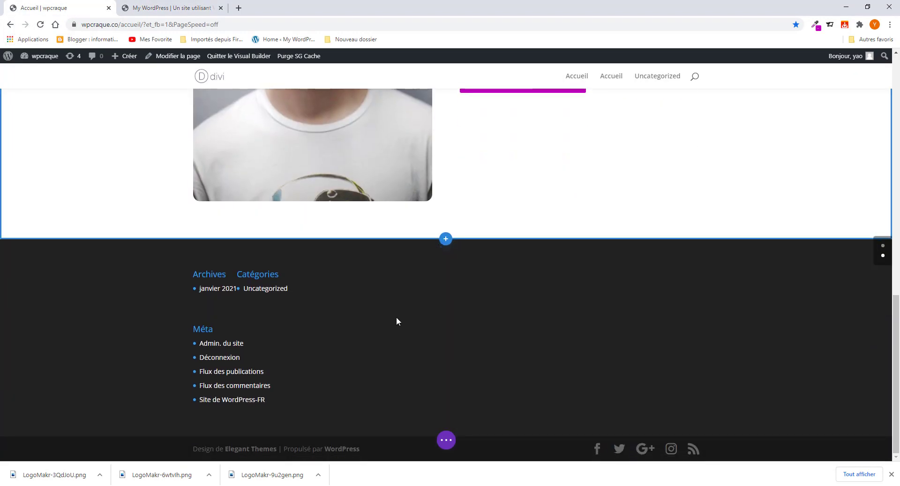
scroll(397, 321, up, 4)
click(174, 8)
scroll(419, 281, down, 4)
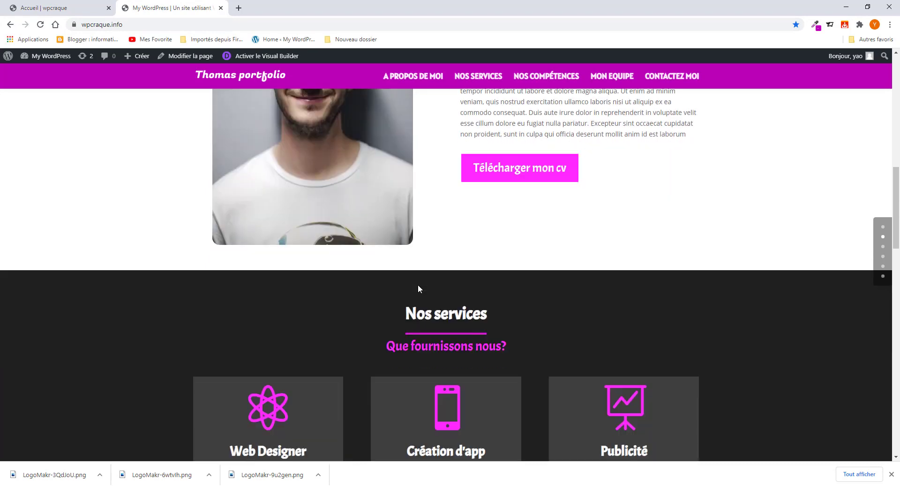
scroll(437, 315, down, 3)
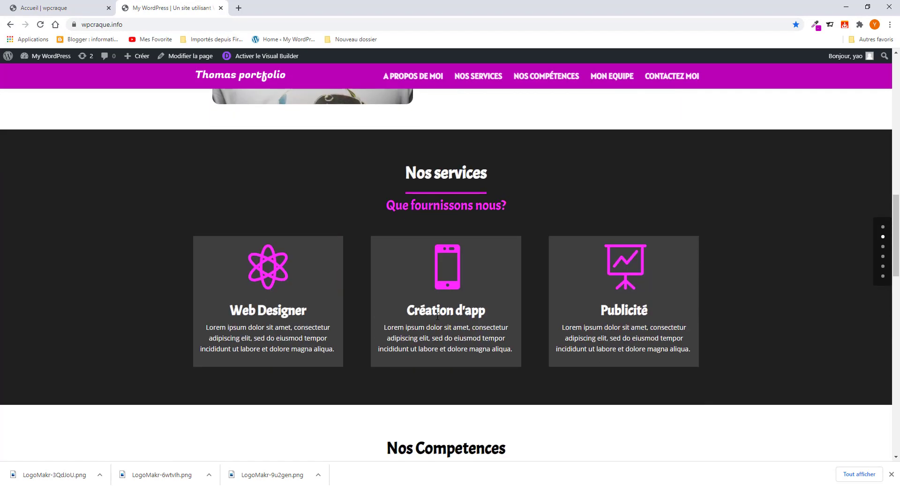
scroll(437, 318, up, 5)
scroll(438, 320, up, 3)
scroll(438, 320, down, 3)
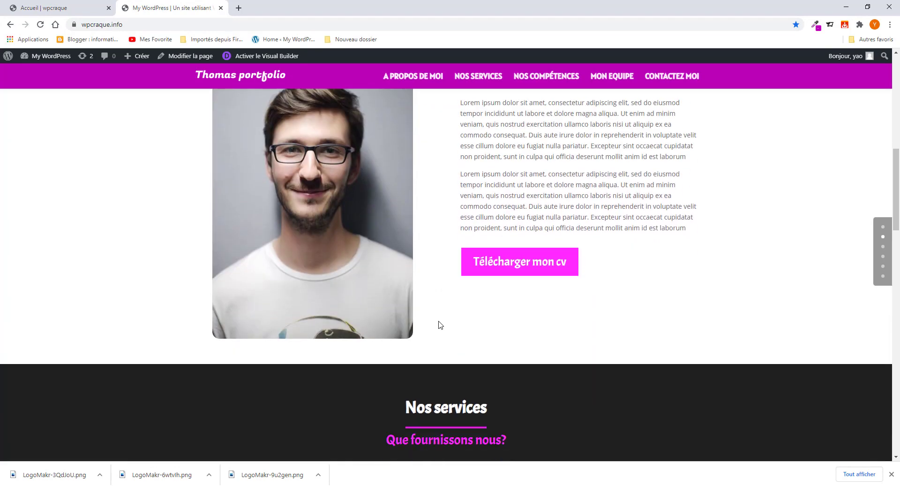
scroll(440, 323, down, 3)
scroll(440, 322, up, 5)
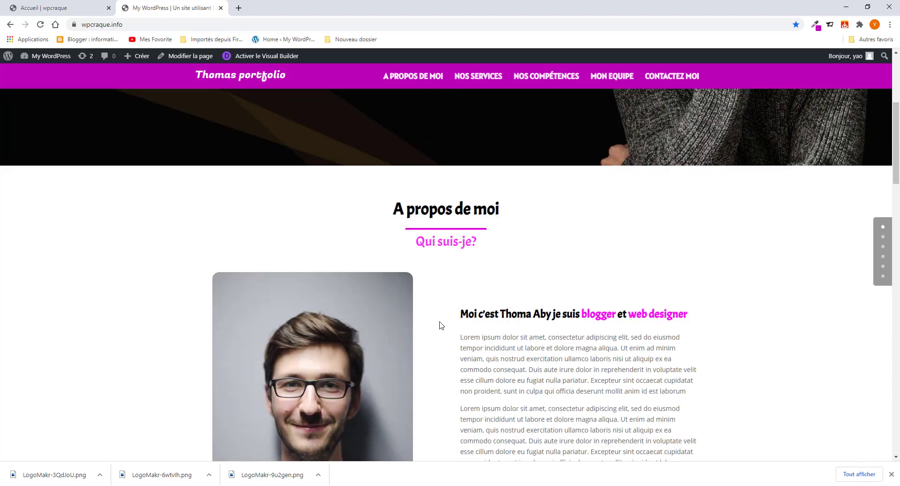
click(58, 7)
scroll(420, 364, up, 5)
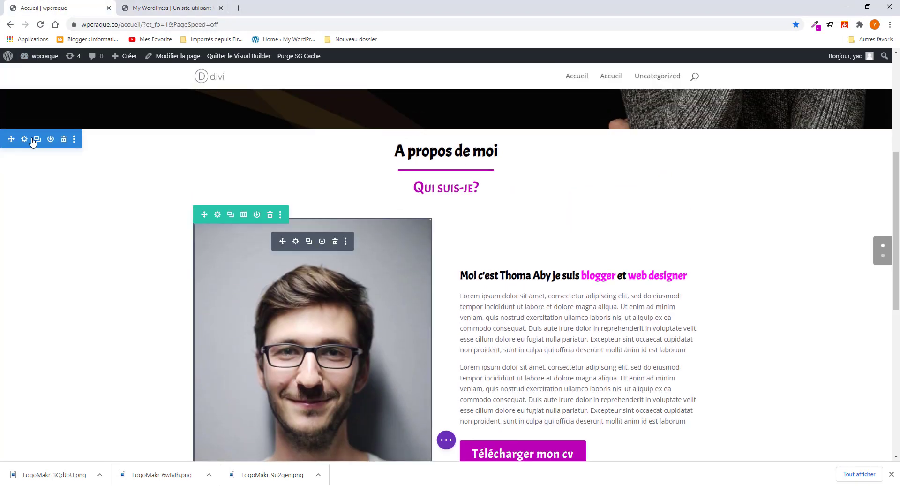
- Duplicate the A propos de moi section and delete the photo-and-text row from the copy
click(33, 141)
scroll(183, 252, down, 4)
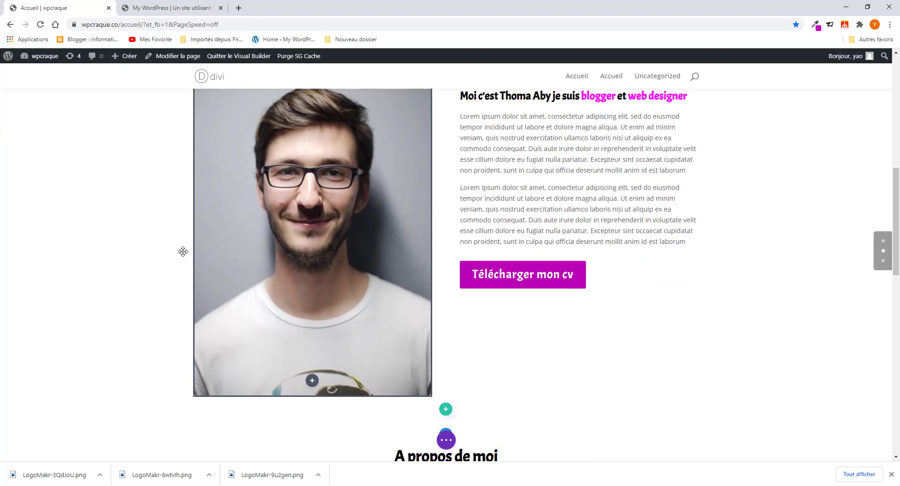
scroll(183, 252, down, 8)
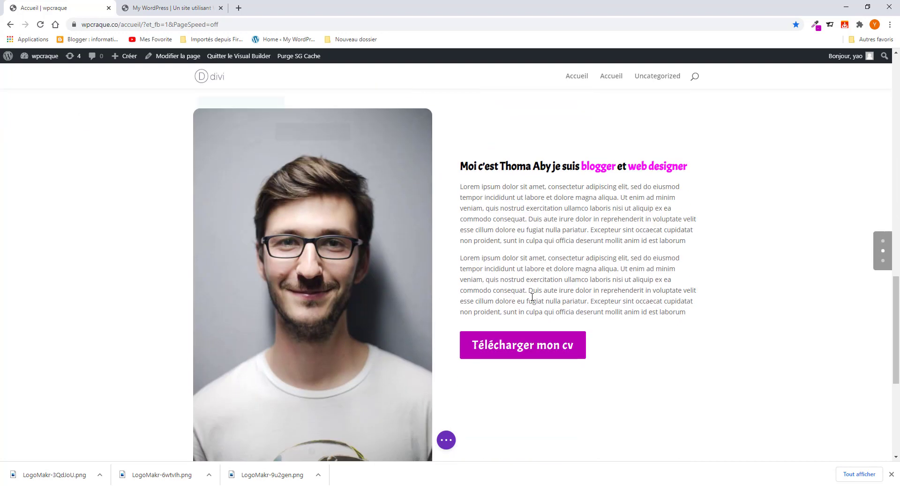
scroll(576, 286, up, 2)
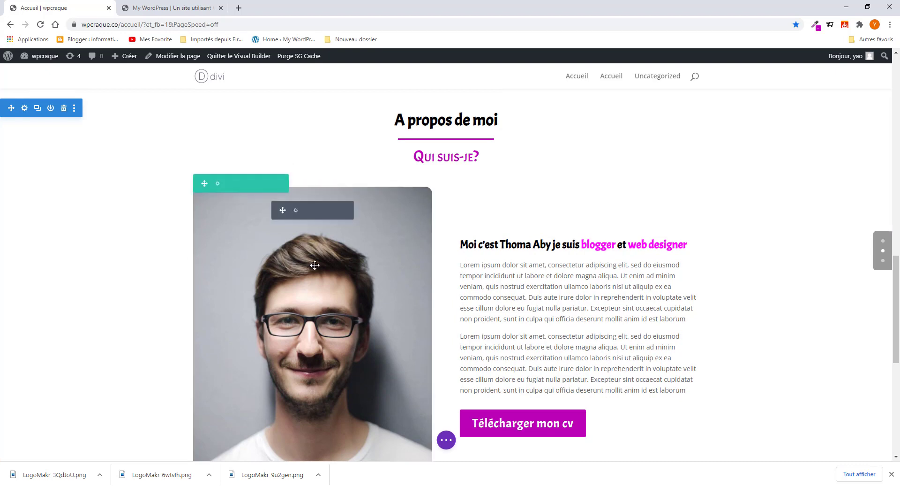
click(271, 184)
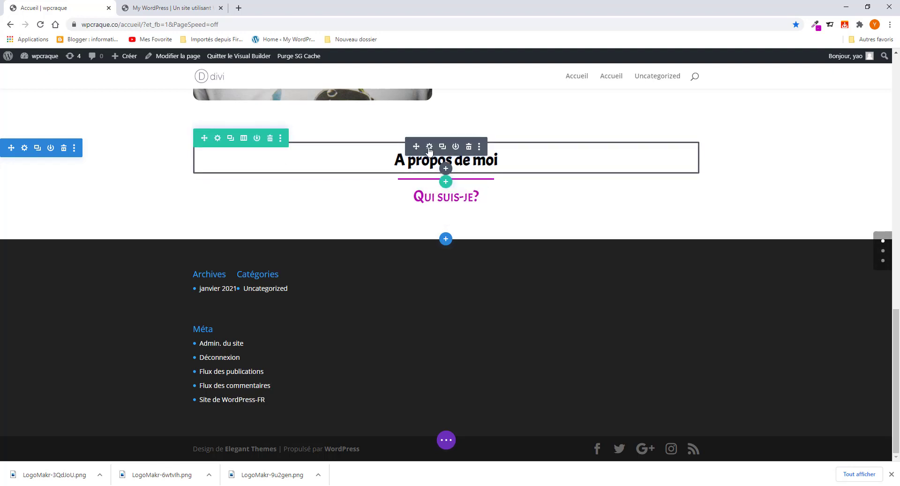
click(429, 147)
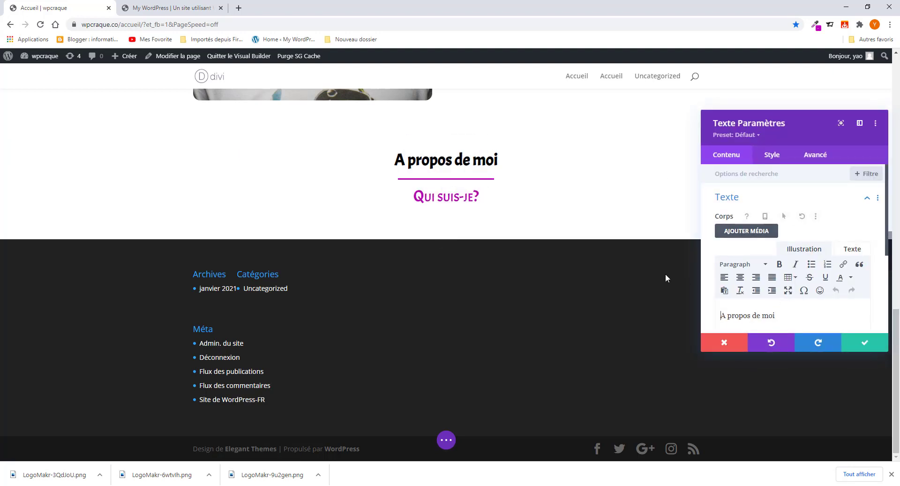
- Copy 'Nos services' from the reference page and replace the copied heading with it
click(169, 7)
scroll(440, 315, down, 8)
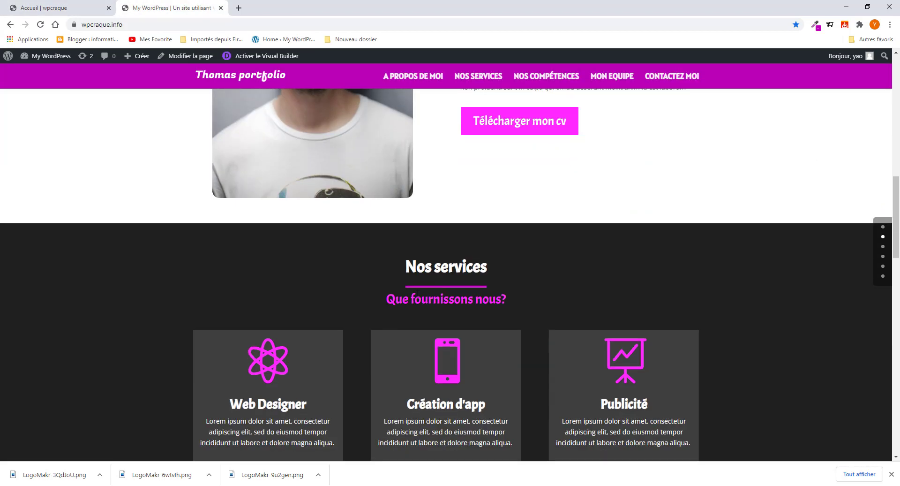
drag(417, 268, 487, 268)
right_click(469, 262)
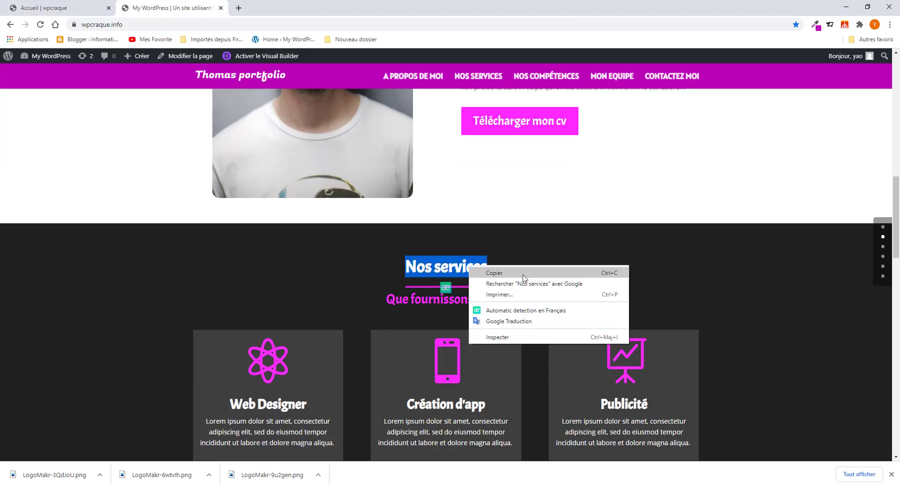
click(482, 267)
click(58, 6)
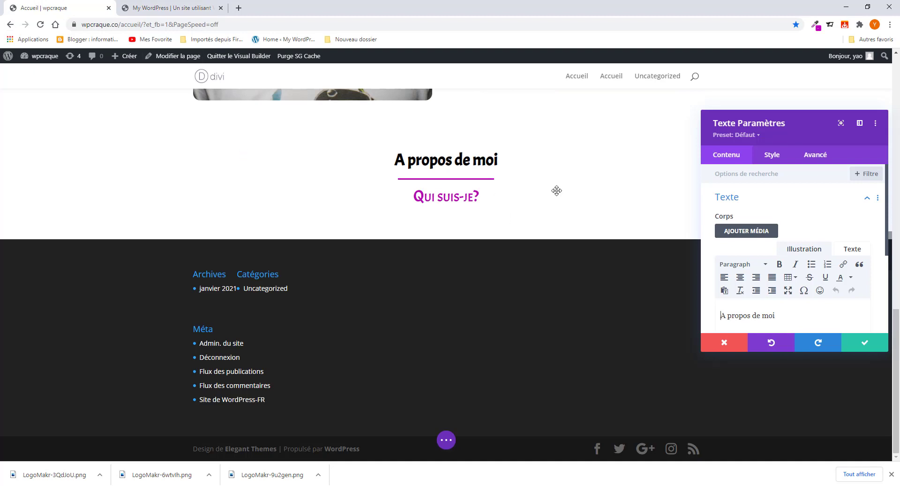
scroll(772, 281, down, 2)
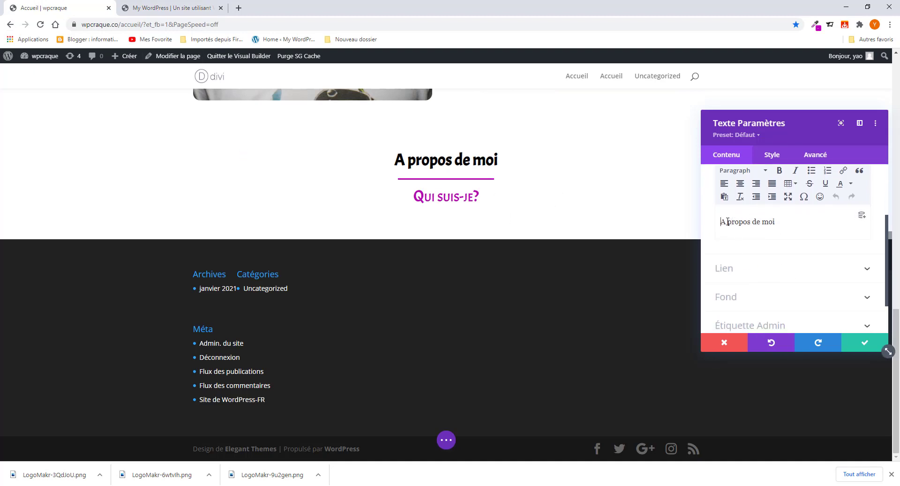
drag(727, 221, 798, 226)
text(Nos services)
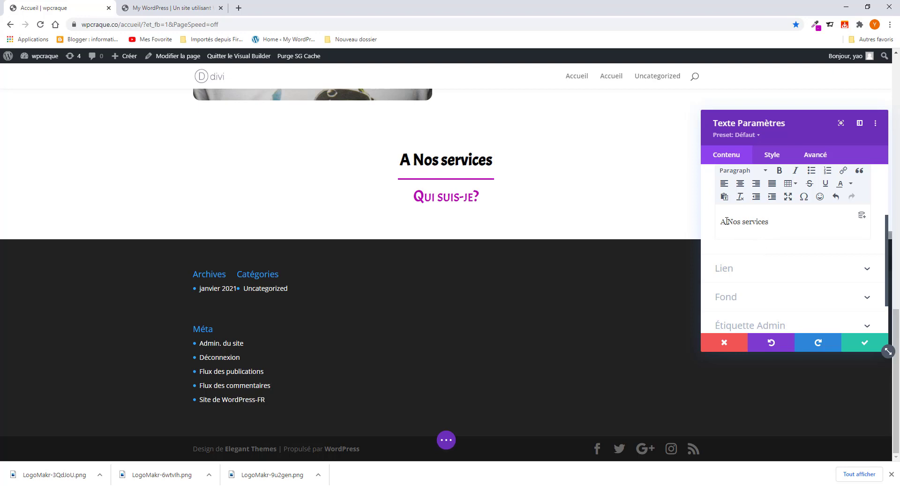
key(BackSpace)
key(BackSpace)
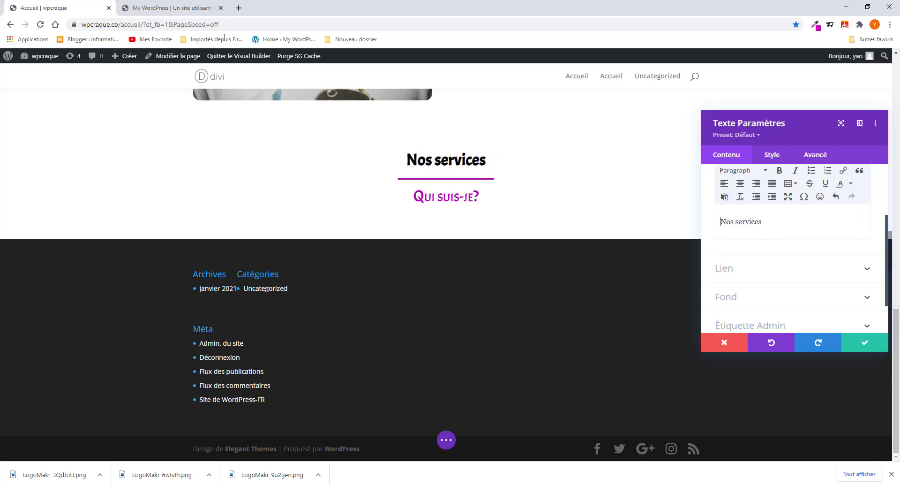
click(197, 7)
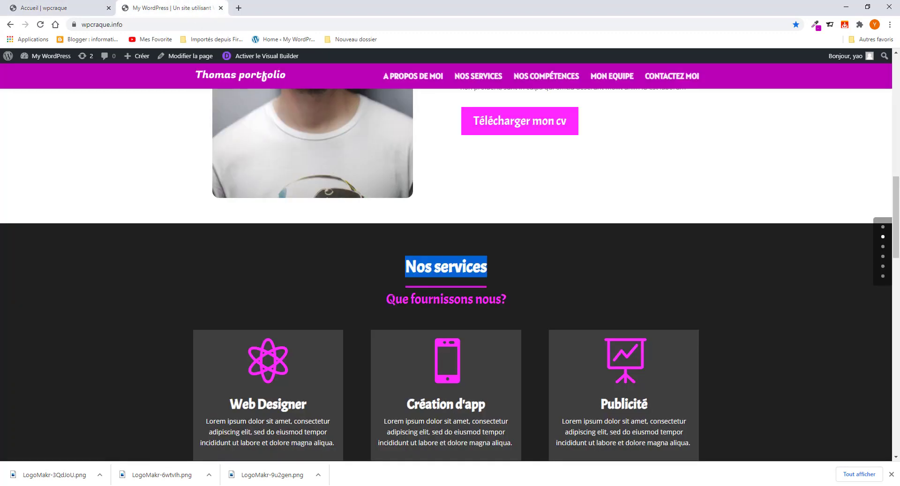
- Copy 'Que fournissons nous?' from the reference page and save the Nos services heading
drag(386, 298, 507, 308)
right_click(487, 293)
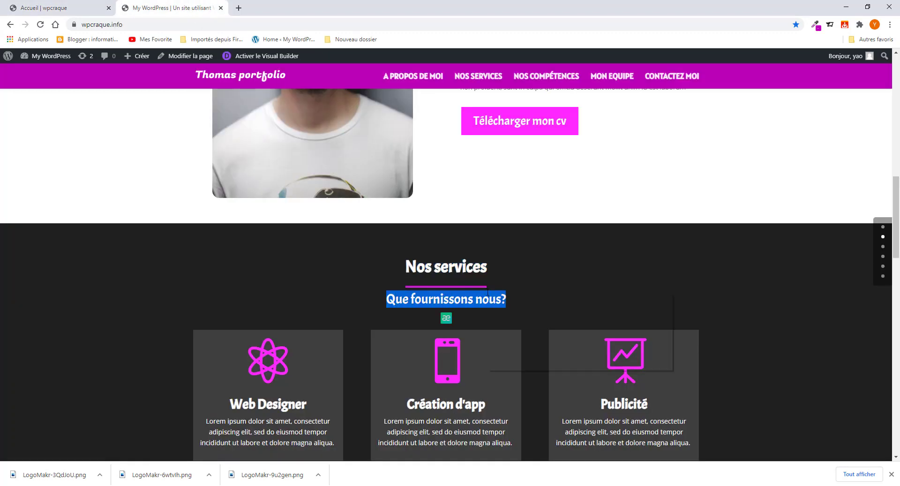
click(524, 301)
key(ctrl+Tab)
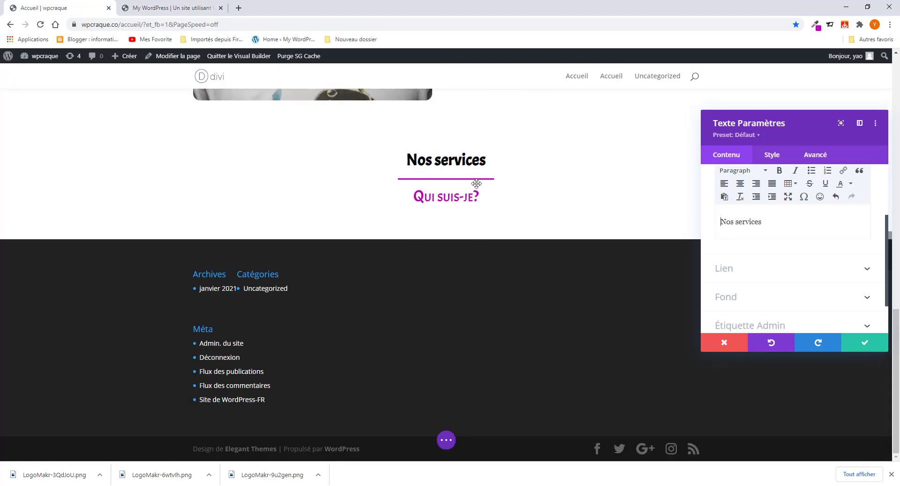
click(865, 342)
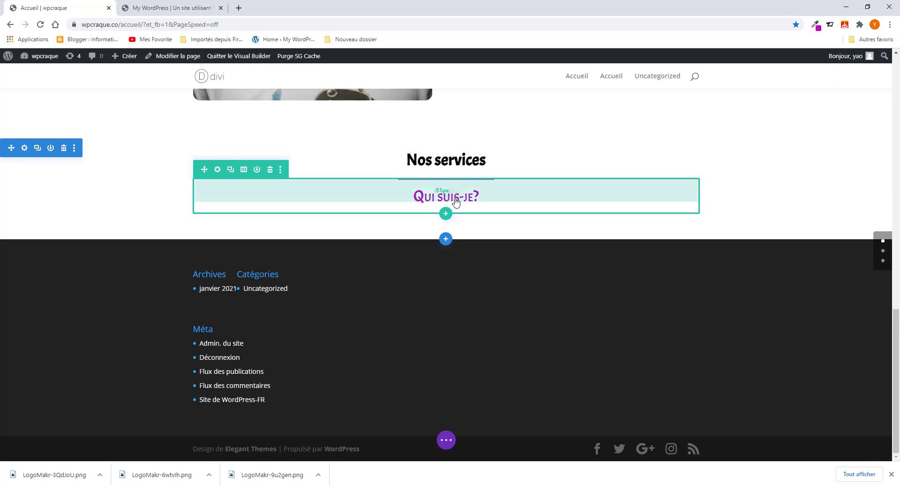
- Replace the 'Qui suis-je?' subheading with 'Que fournissons nous?', removing the doubled Q and extra question mark
mouse_move(495, 195)
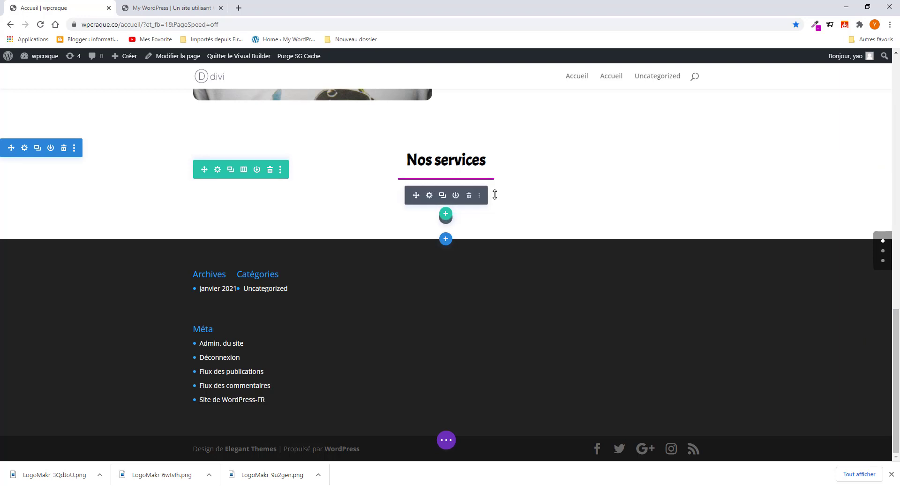
click(430, 197)
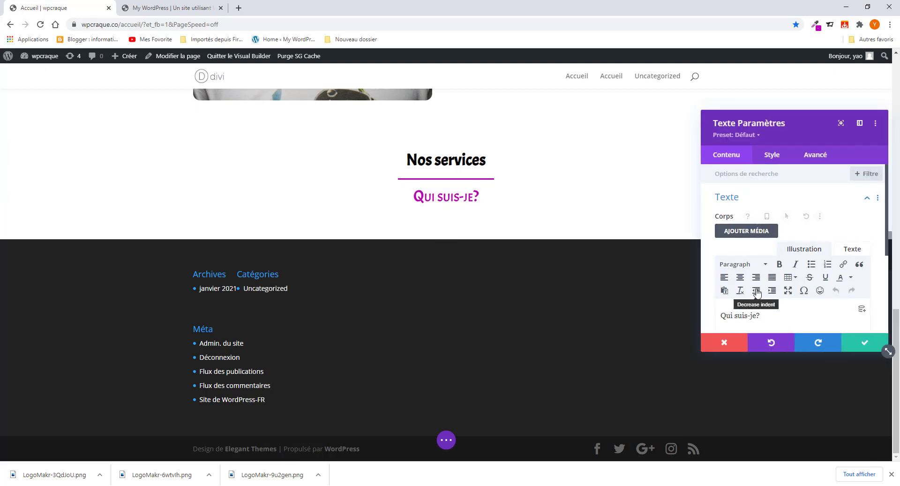
scroll(759, 249, down, 2)
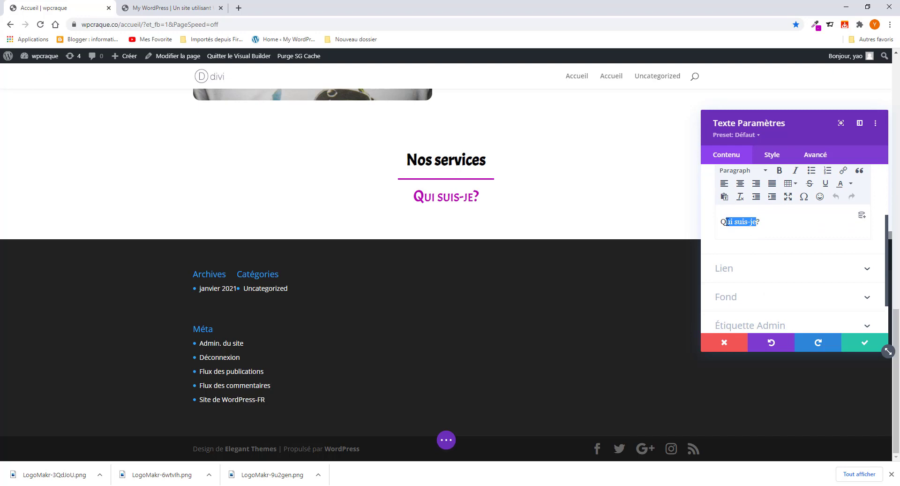
key(ctrl+v)
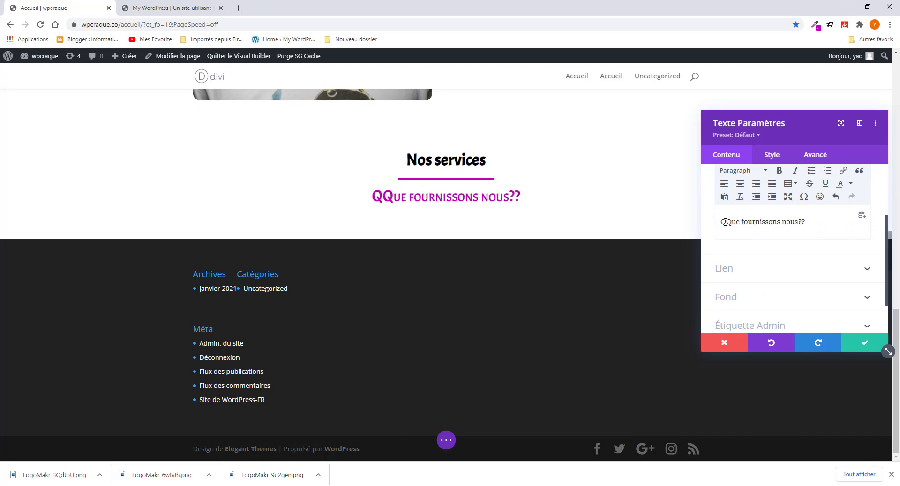
key(BackSpace)
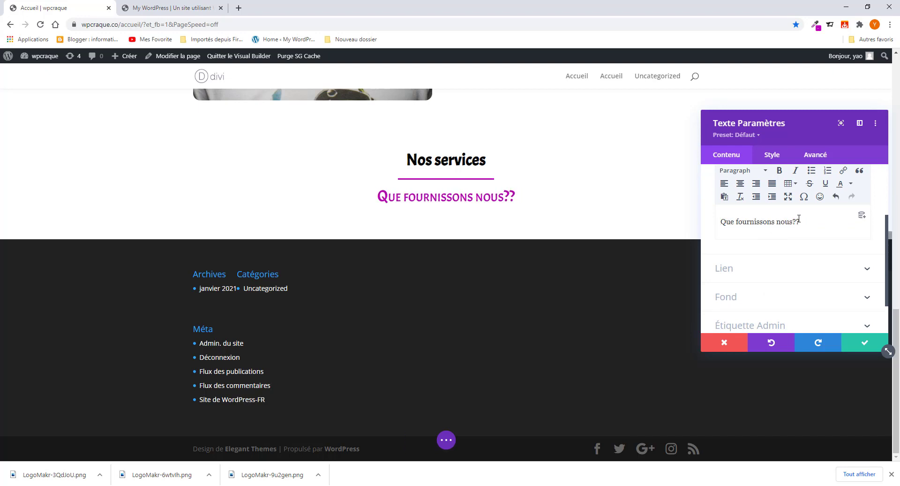
key(BackSpace)
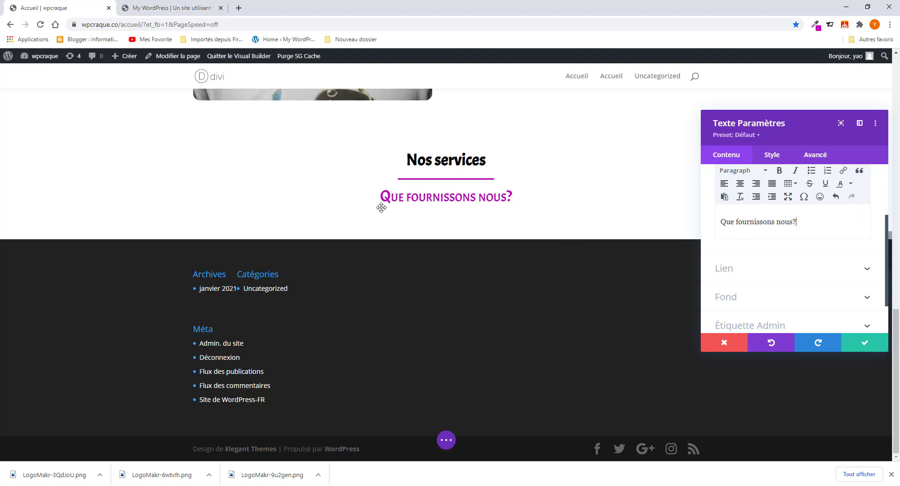
scroll(352, 164, up, 1)
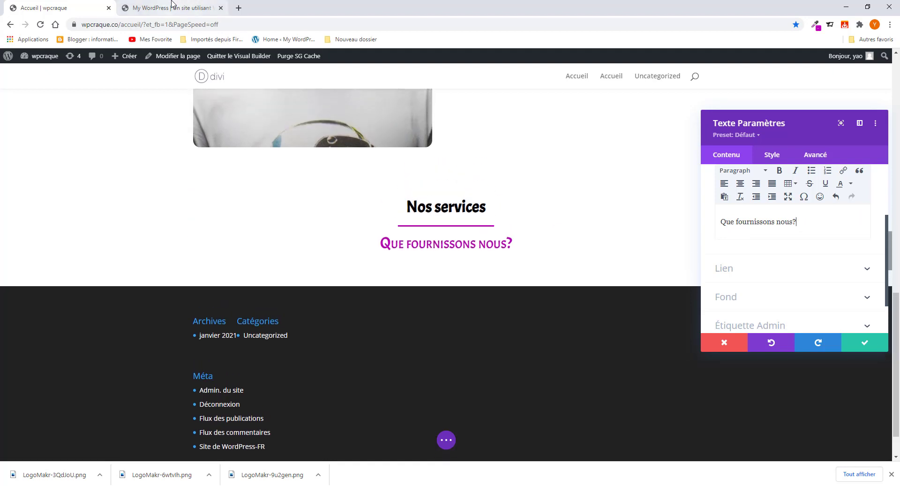
click(172, 11)
- Open the subheading's text style settings and try a bold weight, comparing with the reference
click(308, 265)
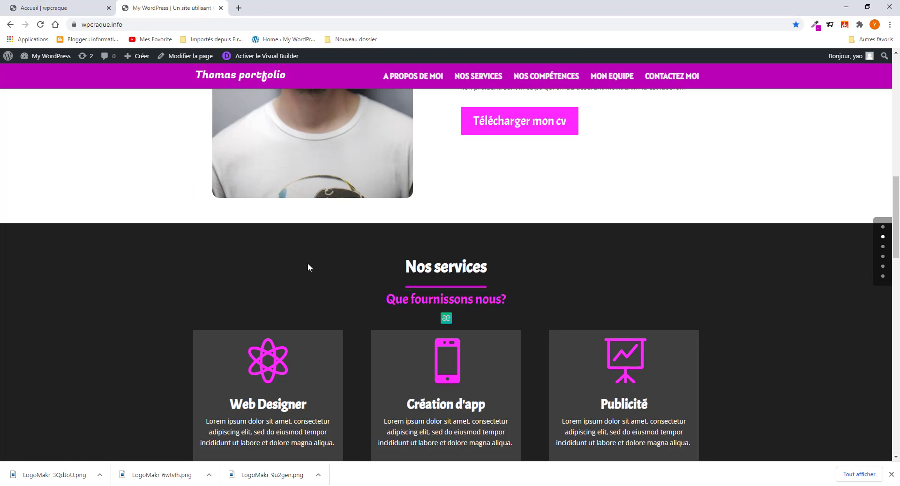
click(65, 7)
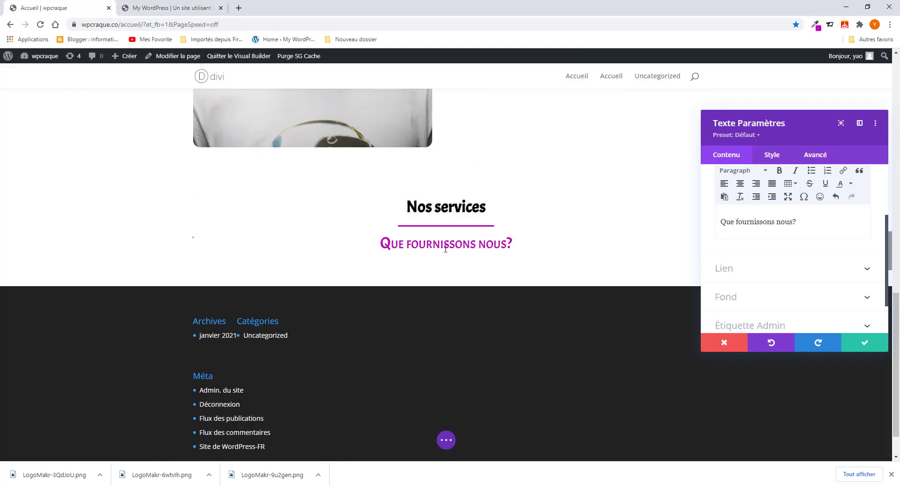
click(776, 156)
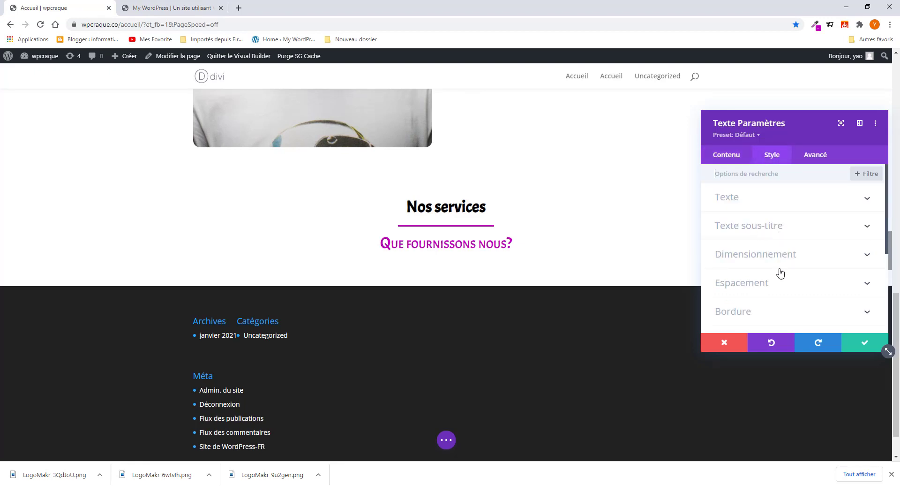
scroll(773, 261, down, 1)
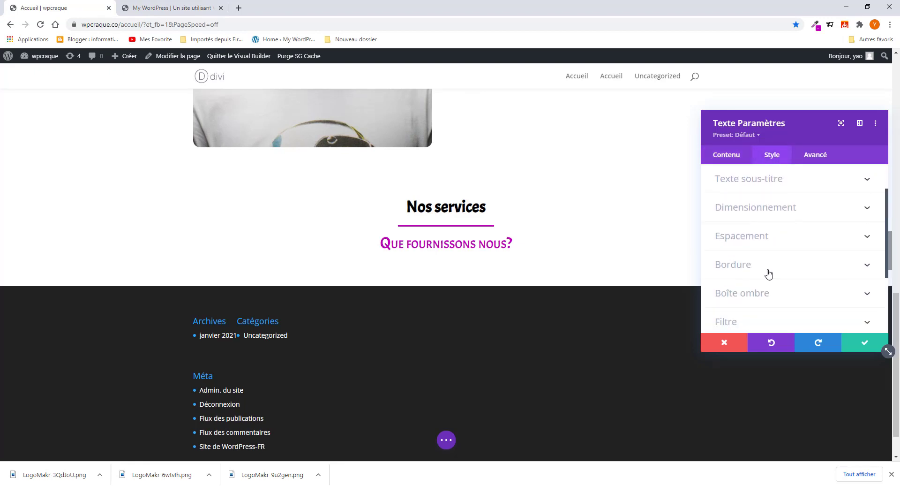
scroll(769, 268, up, 1)
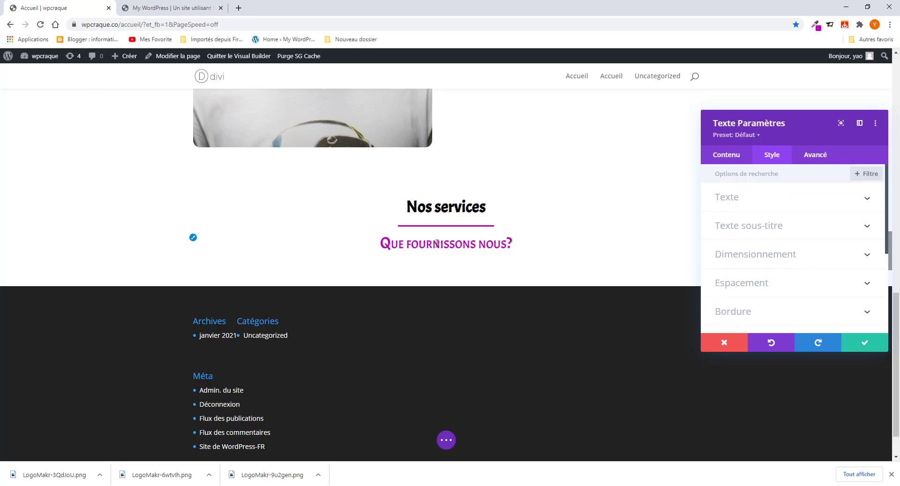
click(193, 239)
scroll(760, 262, down, 1)
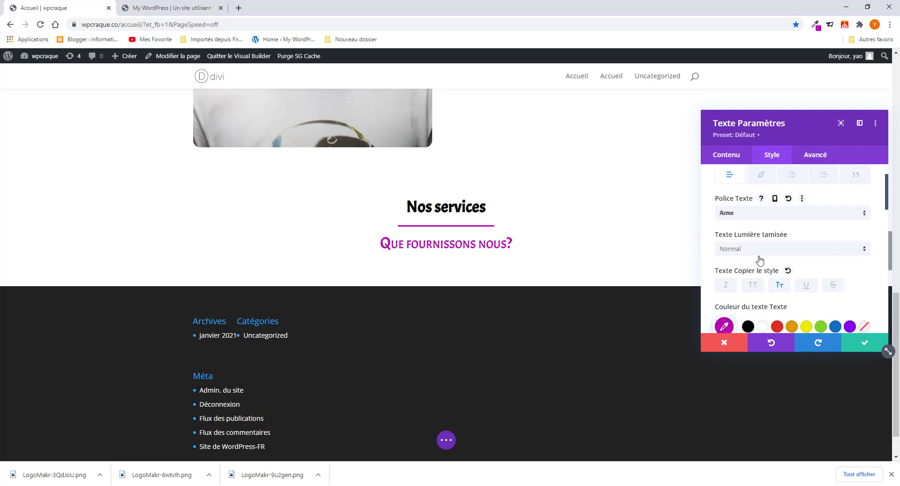
click(759, 253)
click(760, 274)
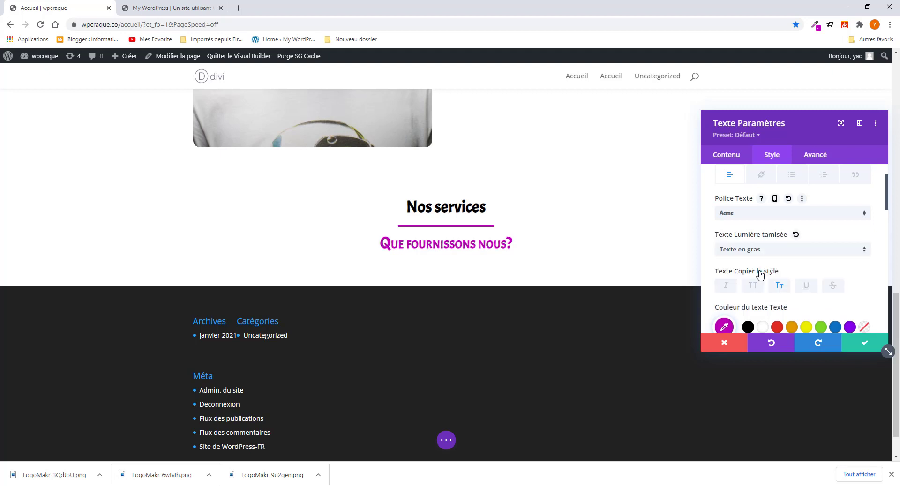
scroll(825, 280, down, 1)
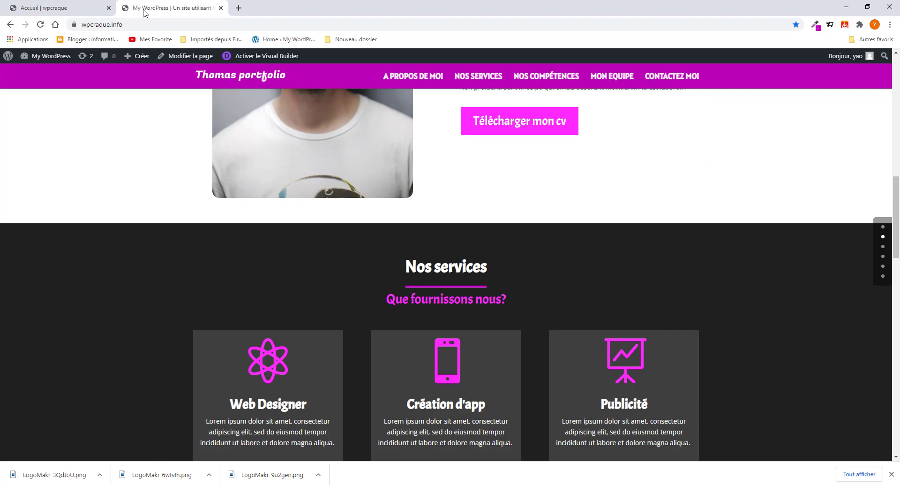
click(112, 12)
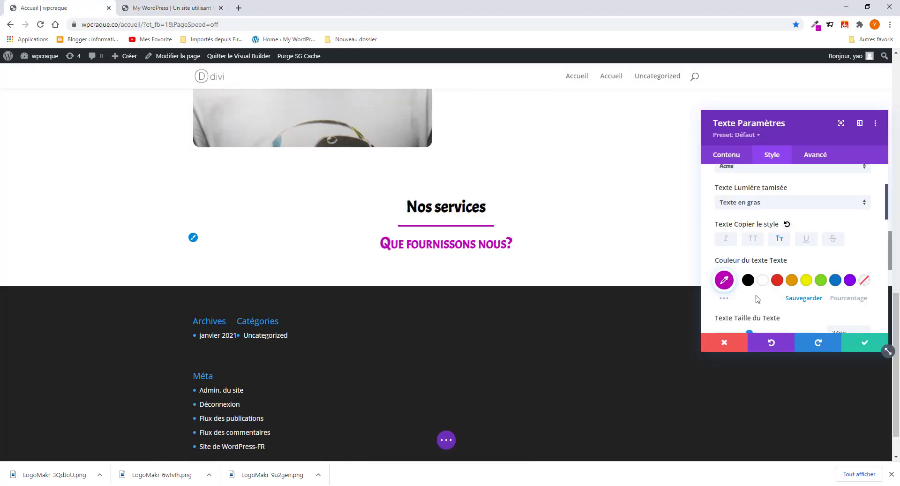
- Turn off small caps and set the subheading's font weight back to Normal
click(779, 239)
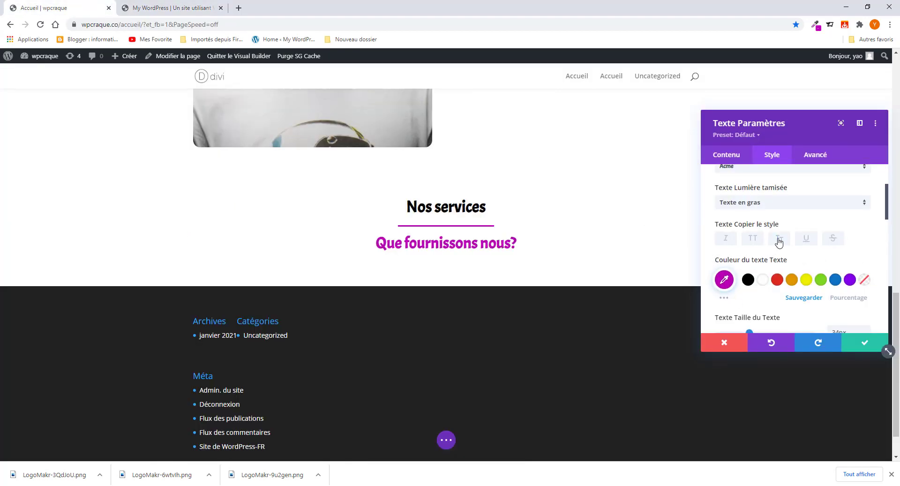
click(769, 203)
click(769, 215)
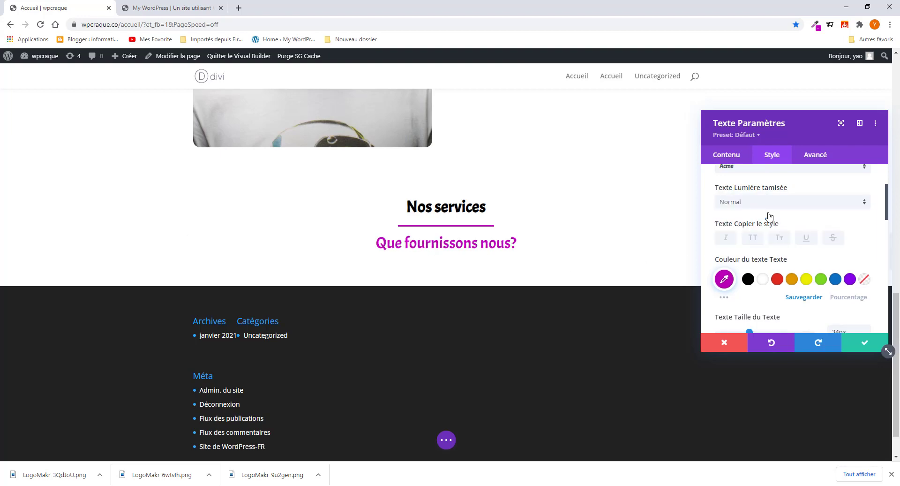
scroll(333, 243, up, 8)
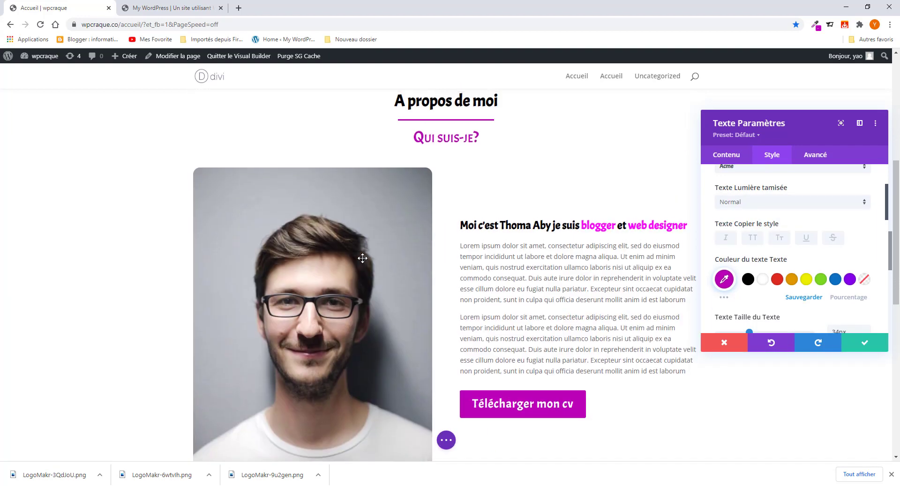
scroll(363, 258, up, 2)
- Save the services subheading, then turn off small caps on the 'Qui suis-je?' text and save it
click(865, 343)
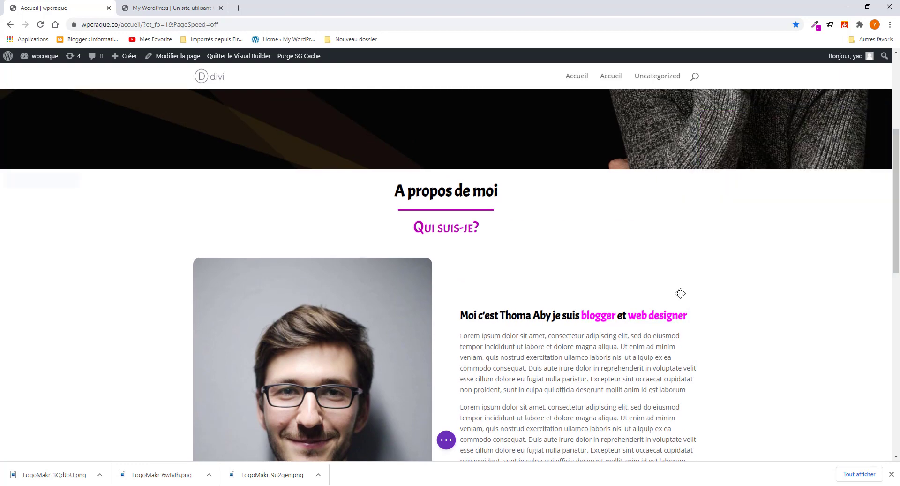
click(430, 227)
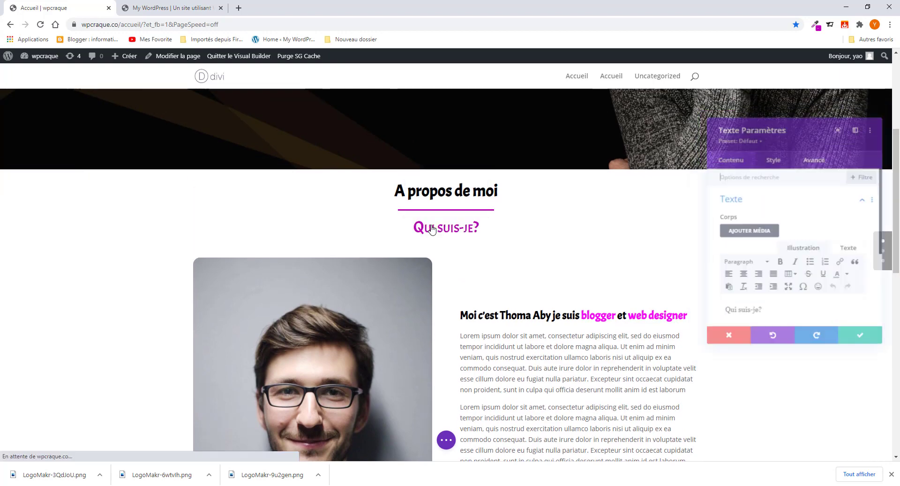
scroll(774, 295, down, 1)
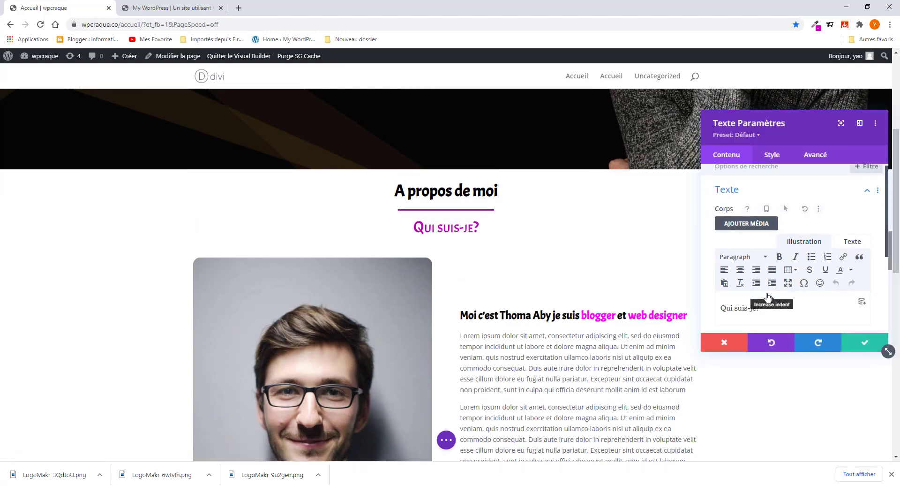
click(769, 156)
click(772, 231)
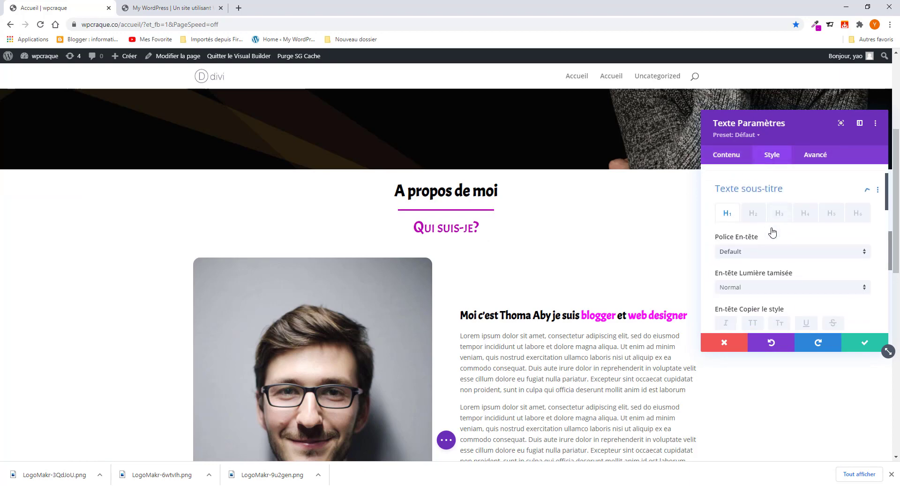
scroll(768, 295, down, 3)
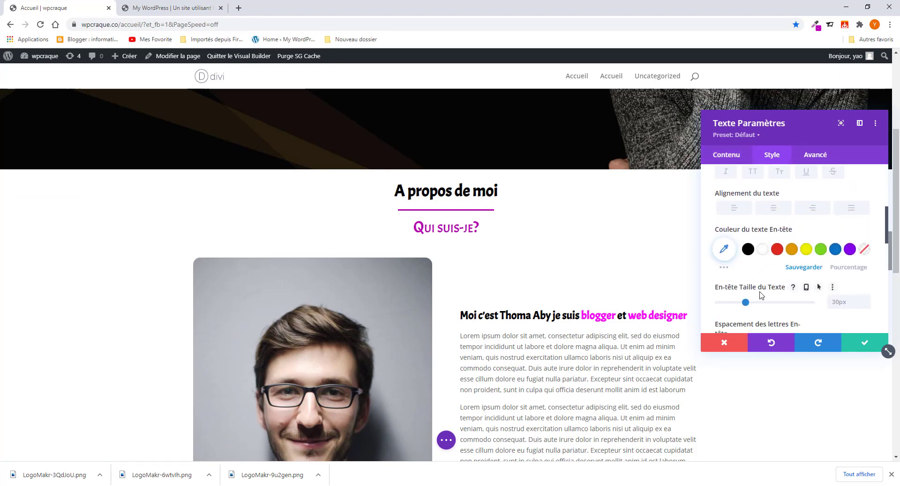
click(194, 223)
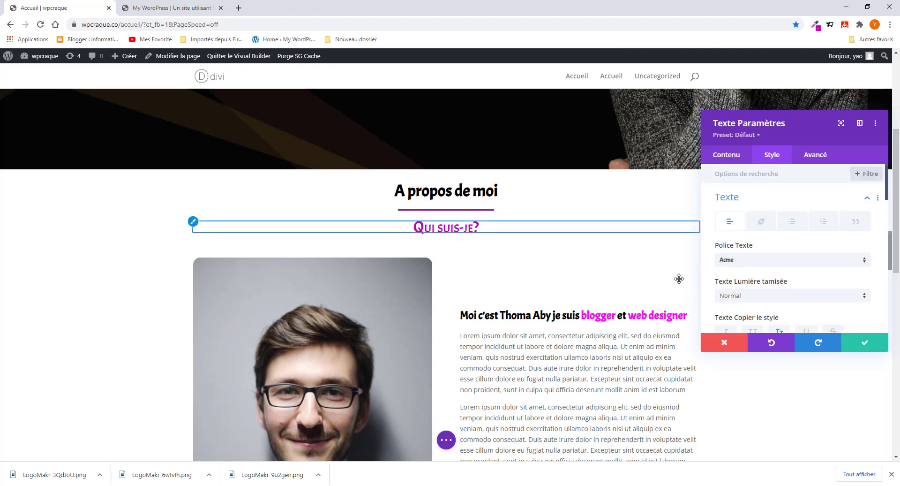
scroll(855, 295, down, 1)
scroll(855, 295, down, 3)
click(780, 192)
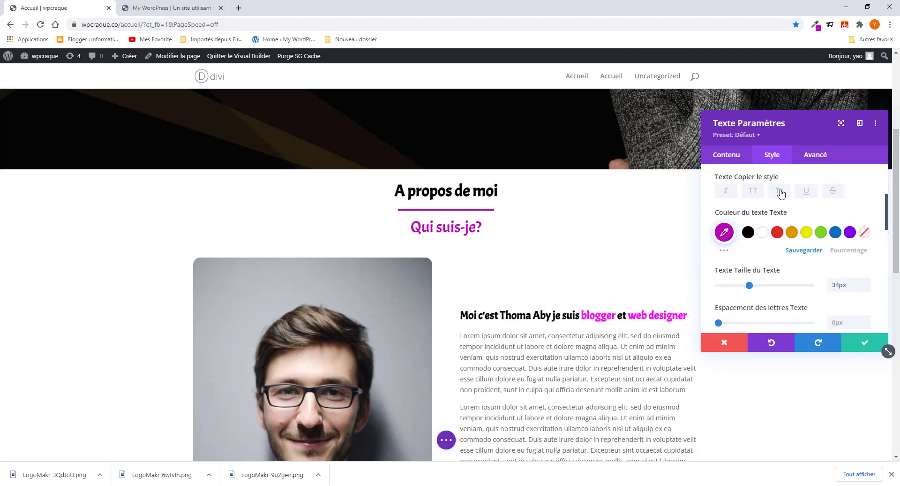
click(865, 342)
scroll(431, 295, down, 8)
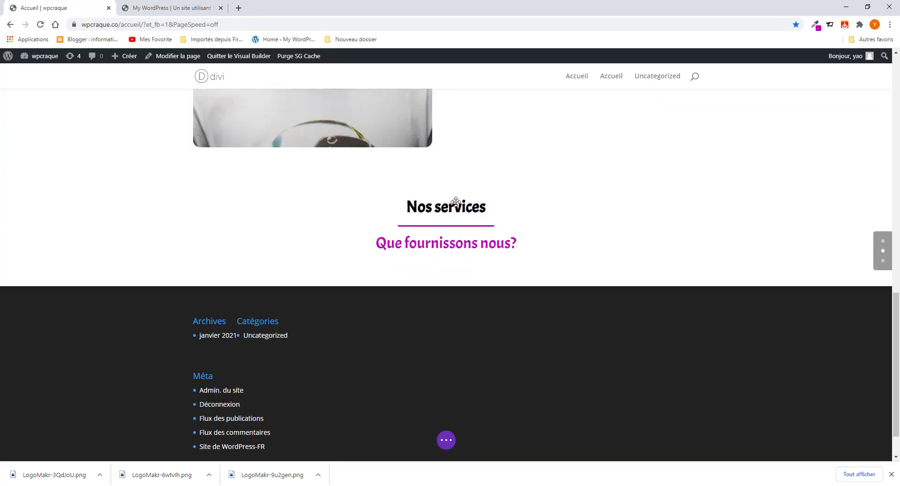
- Open the Nos services section settings and sample the #1f1f1f background colour from the reference page
scroll(352, 269, up, 3)
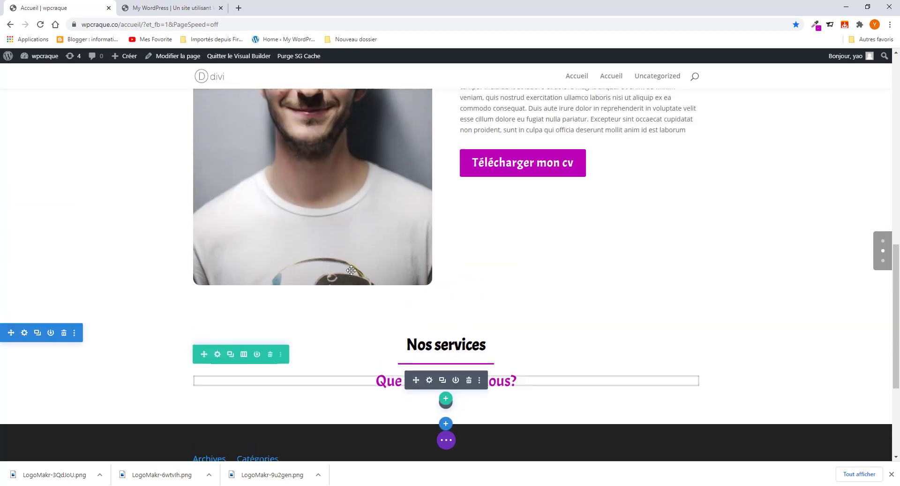
click(24, 338)
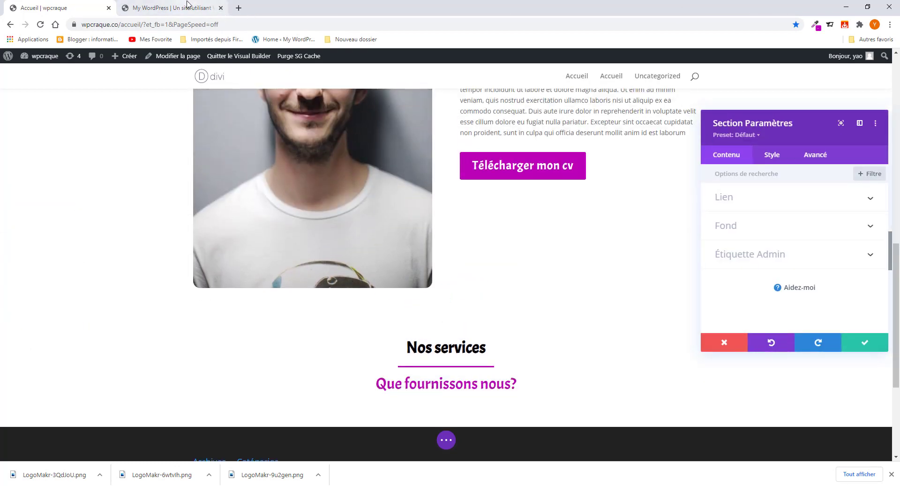
click(178, 8)
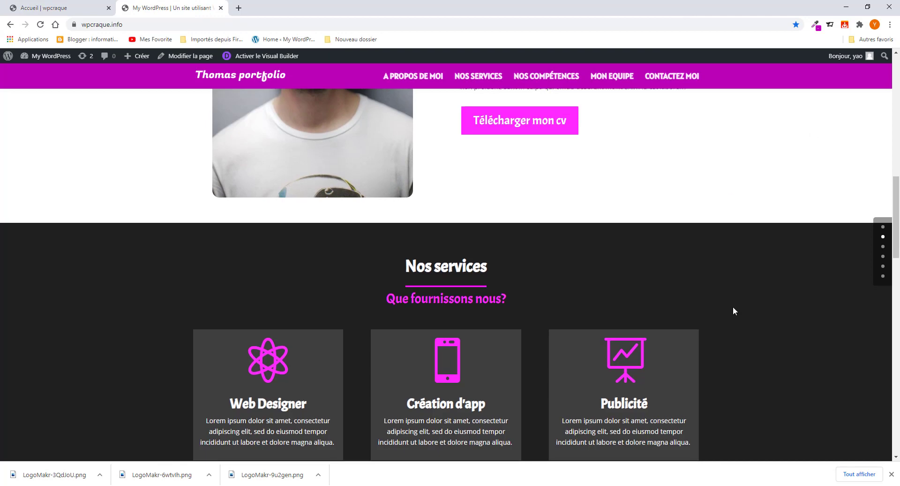
scroll(733, 305, down, 3)
scroll(759, 258, up, 3)
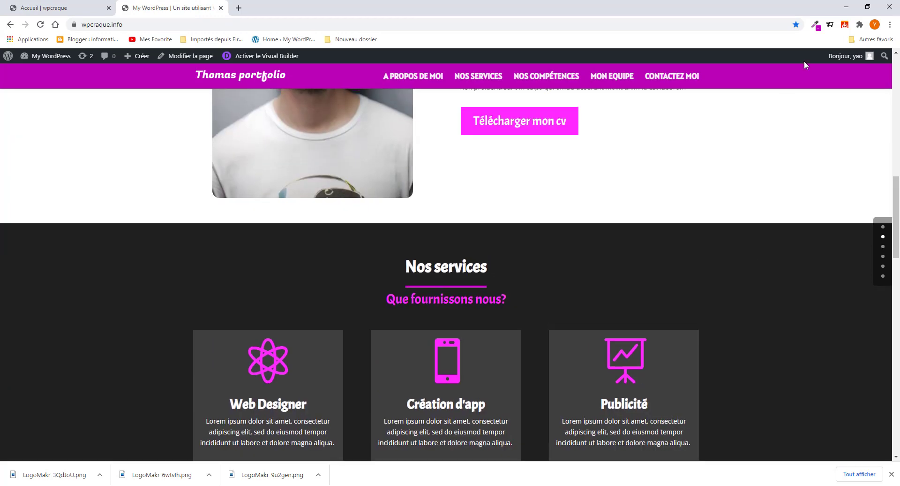
click(816, 28)
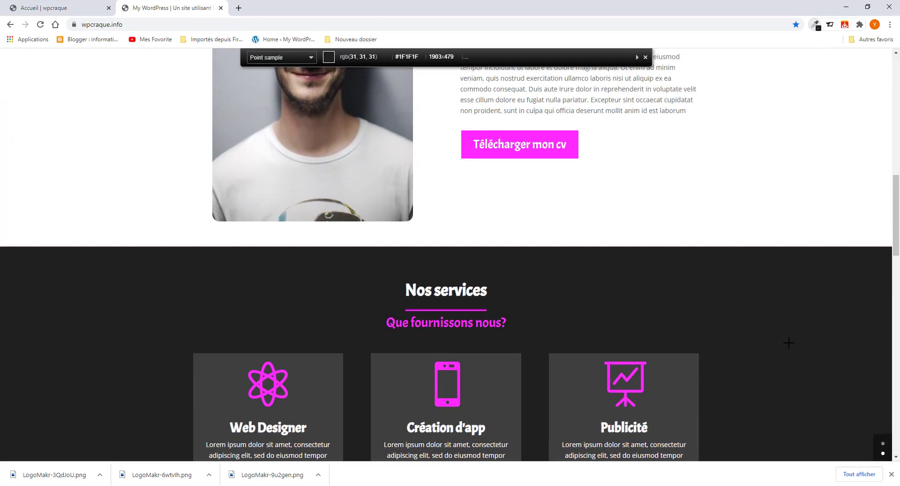
click(789, 342)
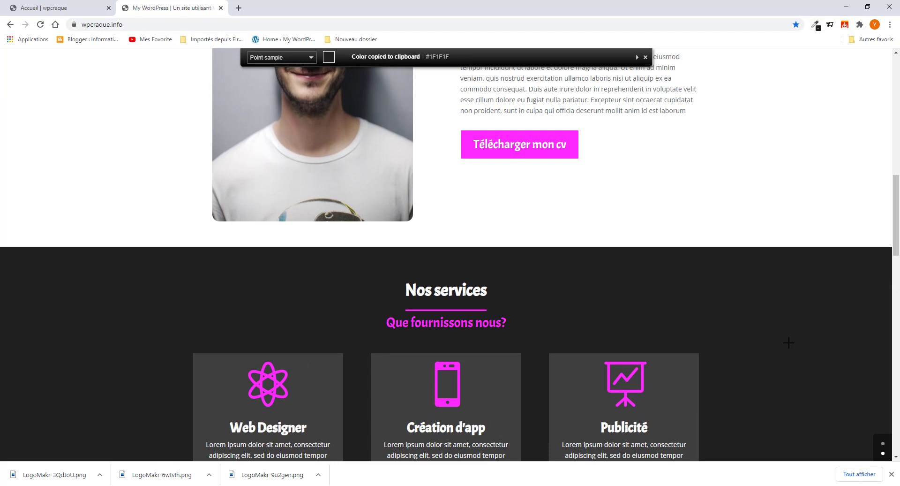
click(818, 26)
click(768, 57)
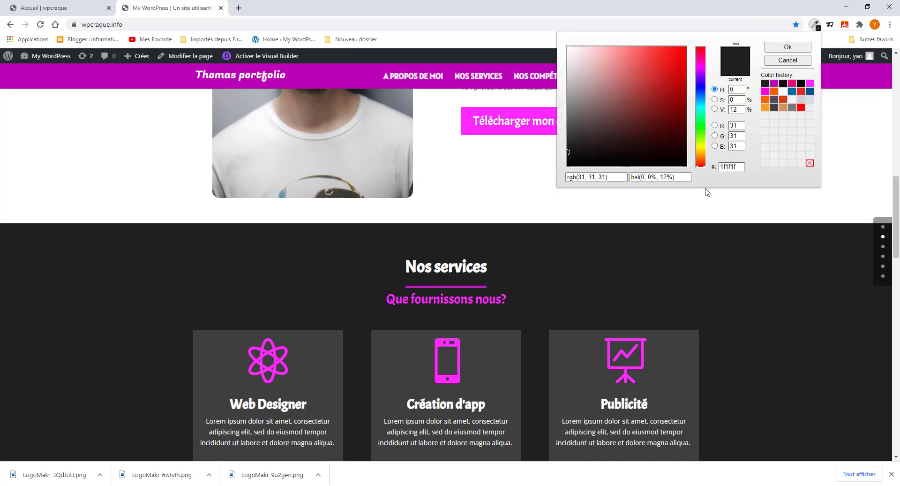
drag(741, 168, 696, 169)
- Set the section background colour to dark grey #1f1f1f and save the section settings
click(63, 6)
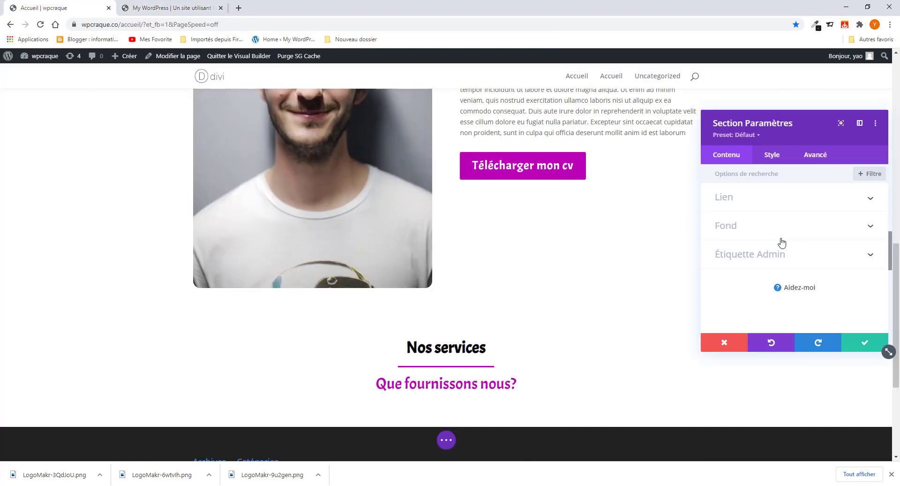
click(768, 226)
click(771, 266)
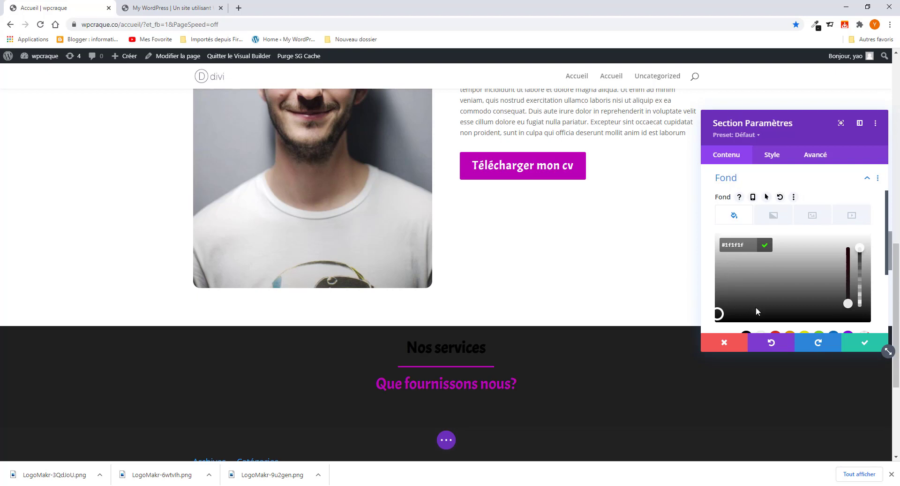
mouse_move(763, 308)
mouse_down()
mouse_move(775, 291)
mouse_move(769, 309)
mouse_up()
scroll(755, 284, down, 1)
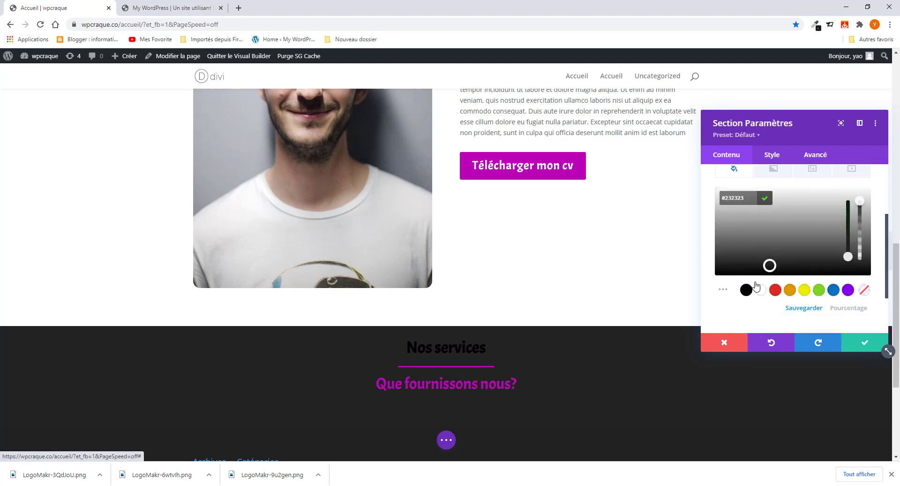
click(746, 289)
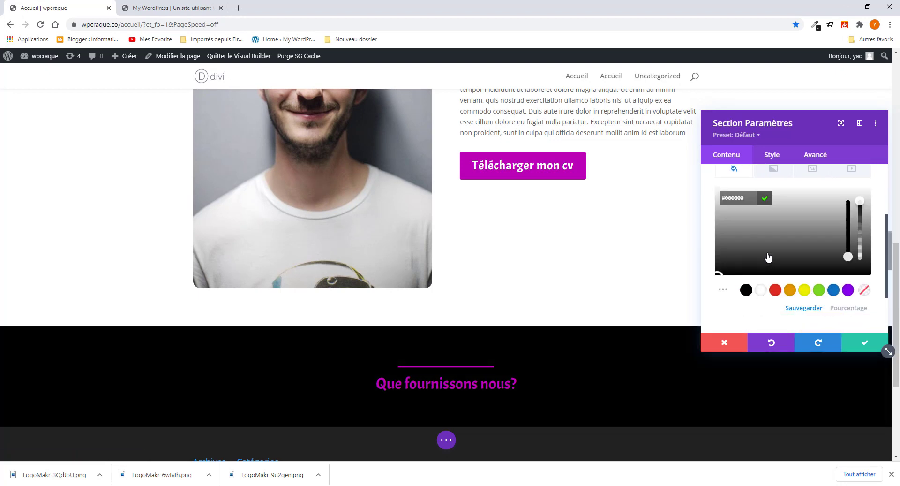
drag(795, 248, 737, 262)
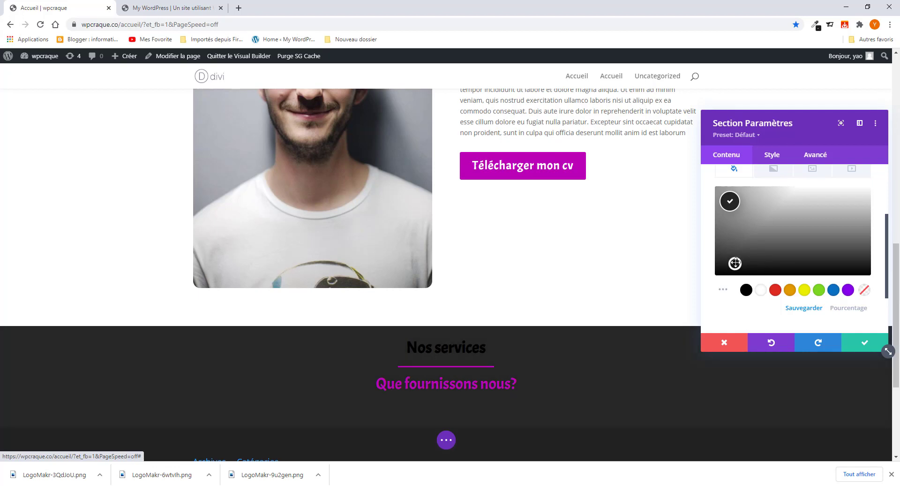
click(735, 202)
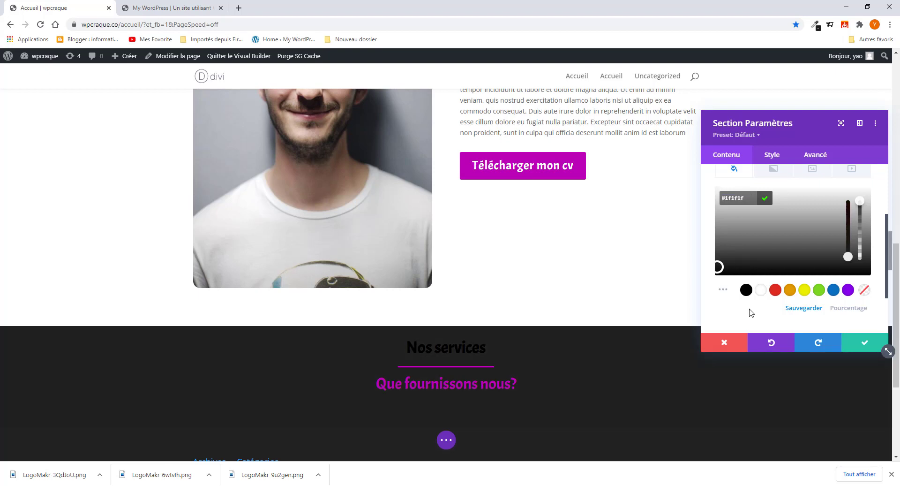
click(871, 345)
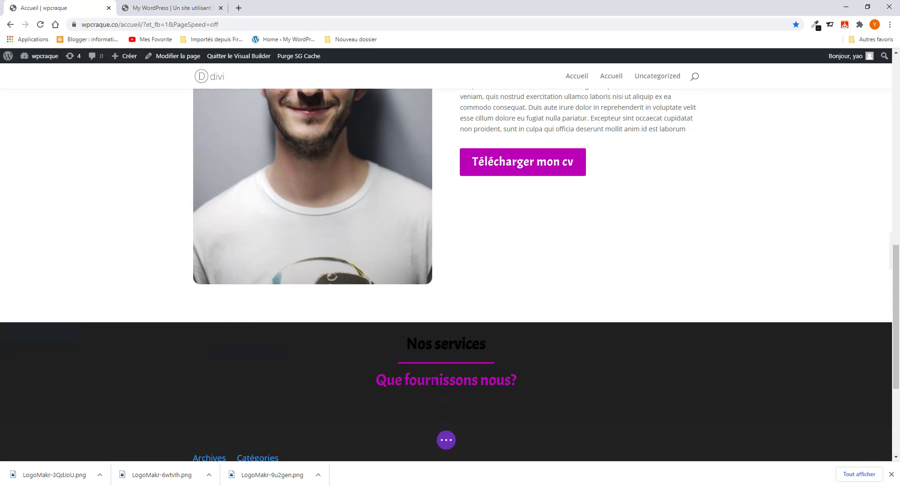
- Set the Nos services heading's text colour to white in its Style > Texte options
scroll(433, 380, down, 3)
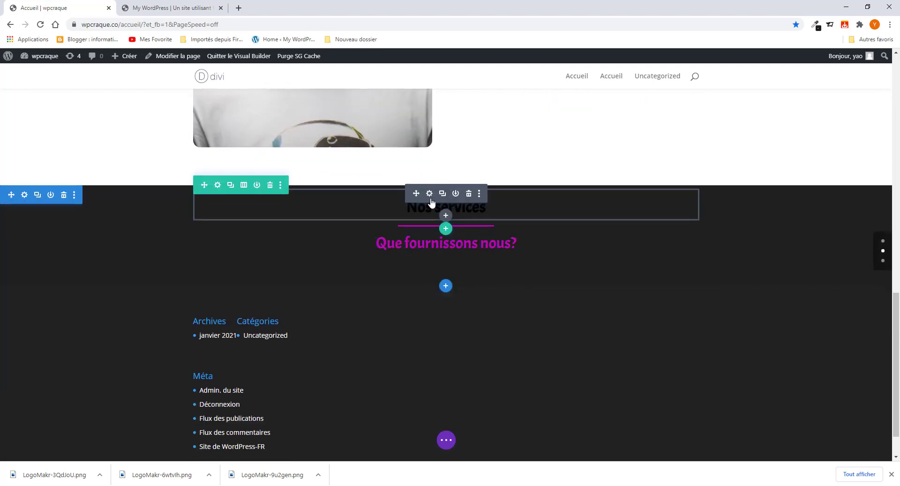
click(429, 193)
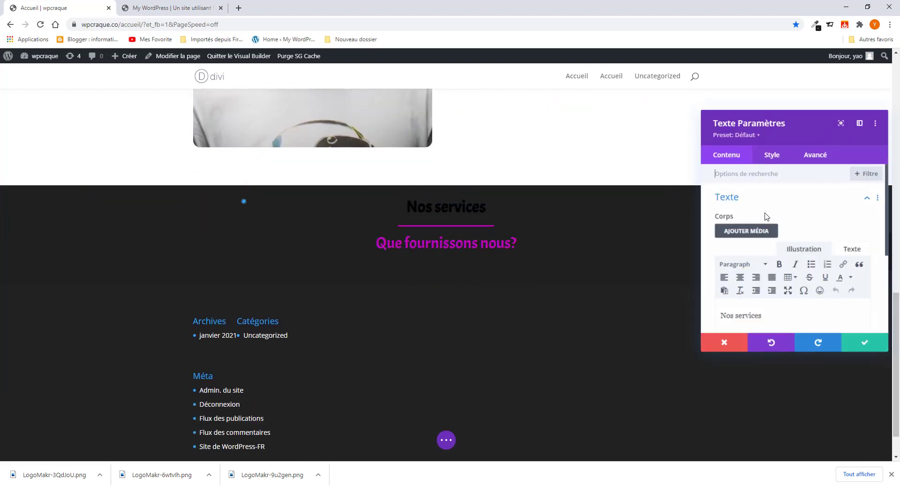
click(770, 155)
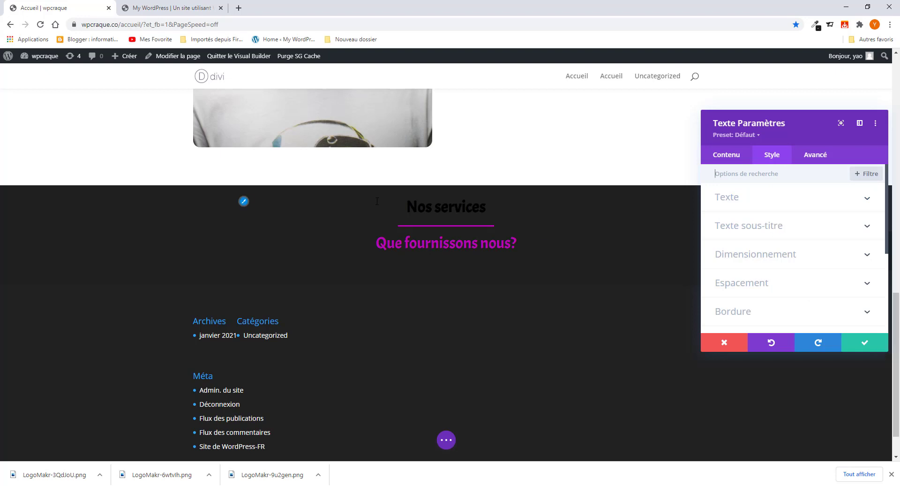
click(244, 201)
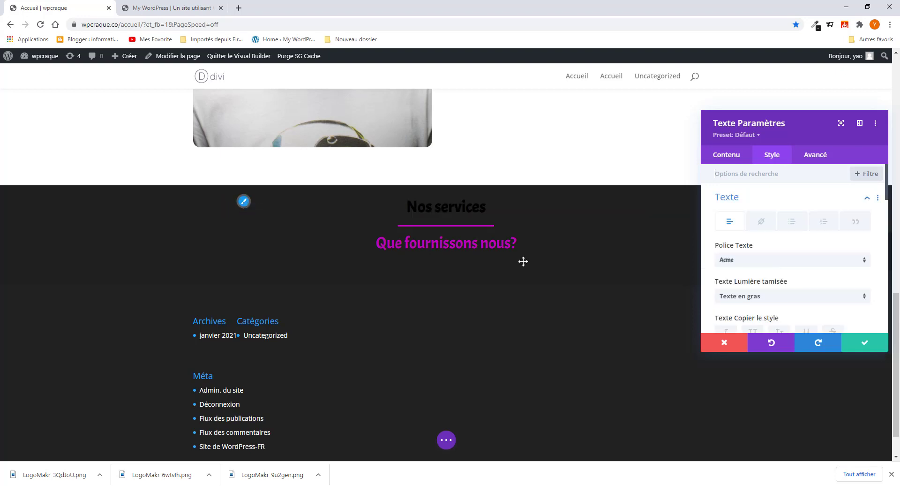
scroll(739, 249, down, 3)
click(763, 186)
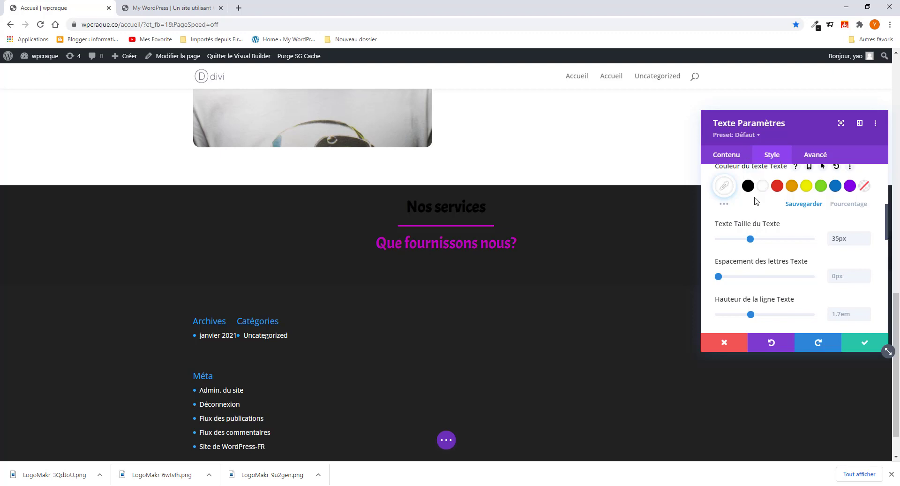
scroll(761, 189, up, 1)
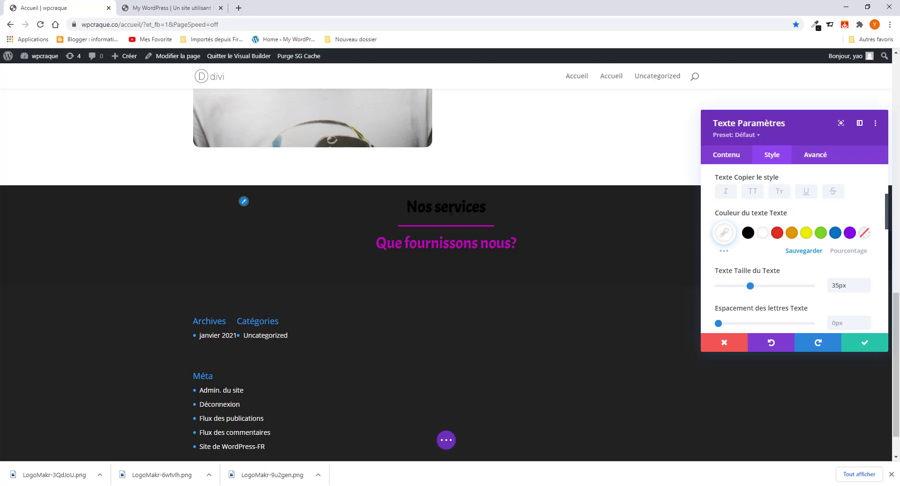
scroll(796, 257, up, 3)
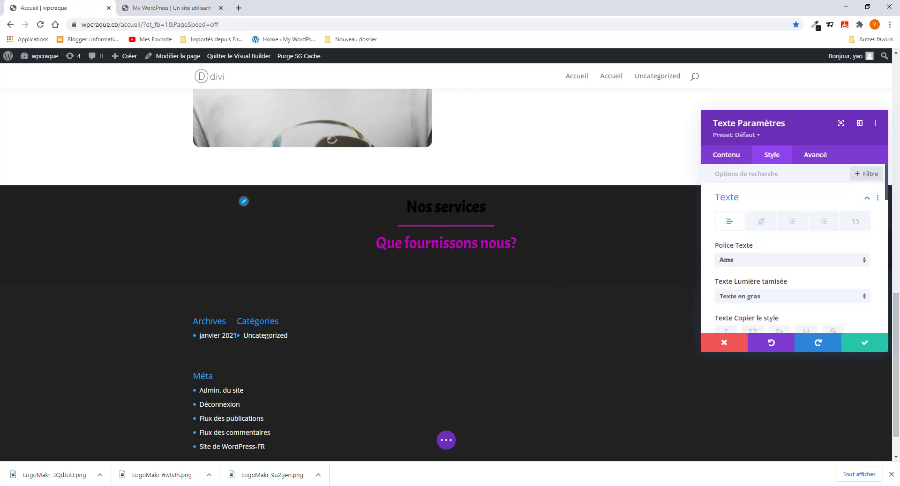
- Check the heading's body text, try red, then keep white as its text colour and save
click(718, 155)
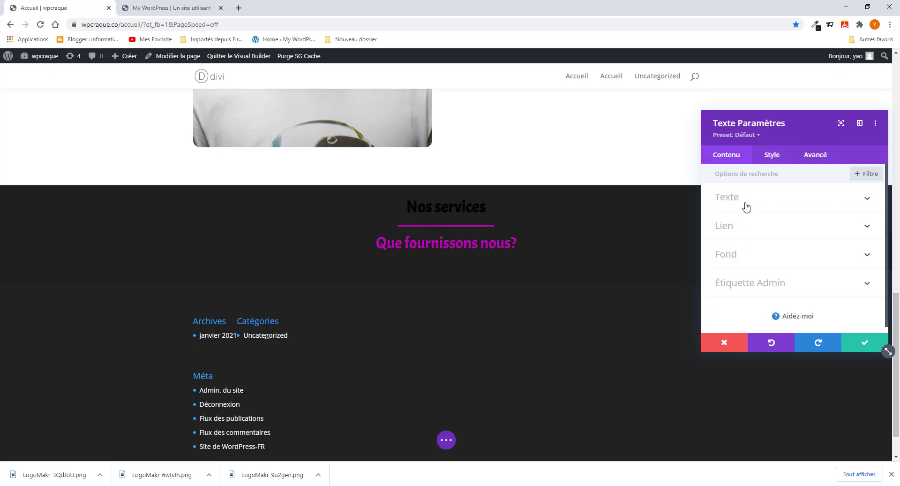
click(746, 197)
scroll(745, 272, down, 1)
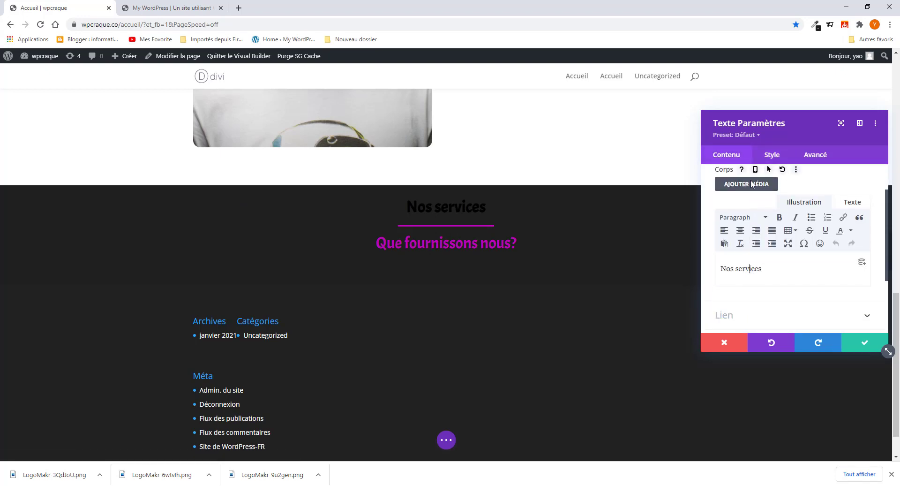
click(767, 155)
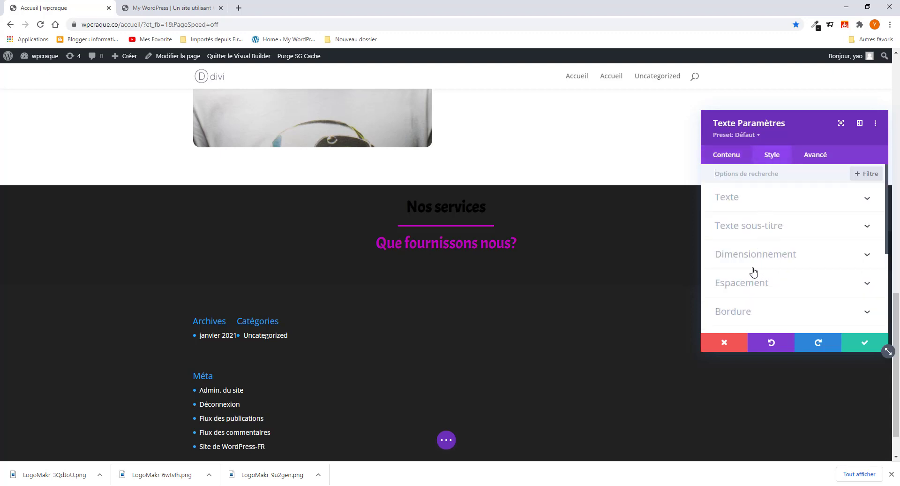
click(739, 200)
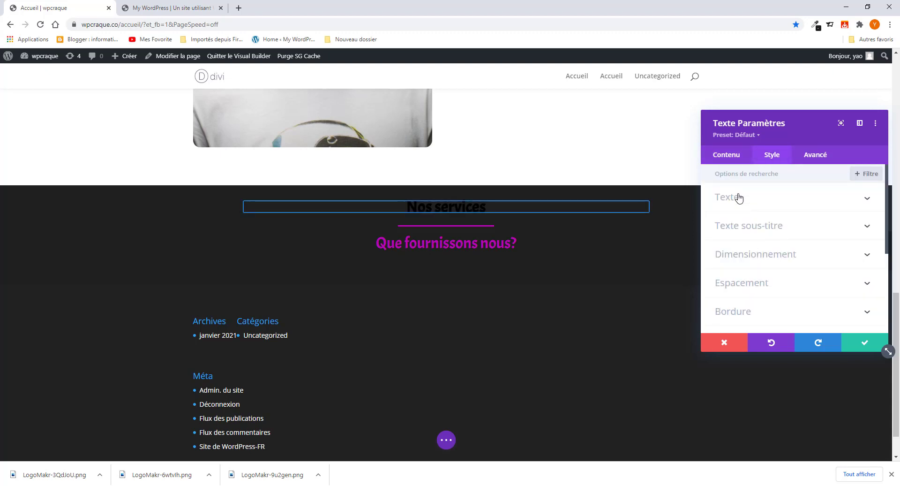
scroll(737, 283, down, 3)
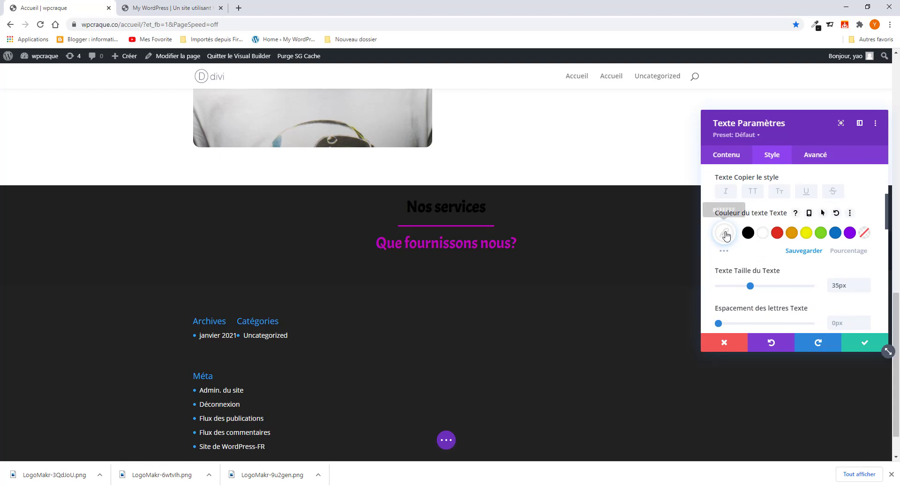
click(778, 234)
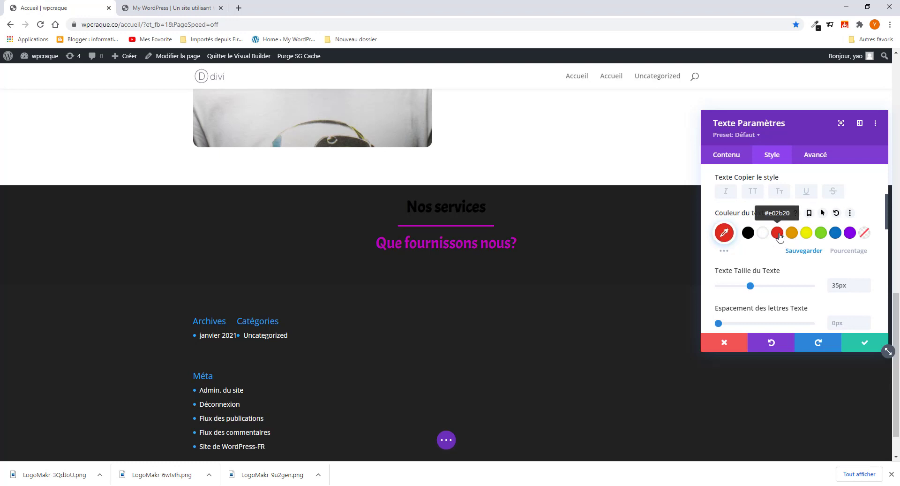
click(762, 233)
scroll(750, 297, down, 4)
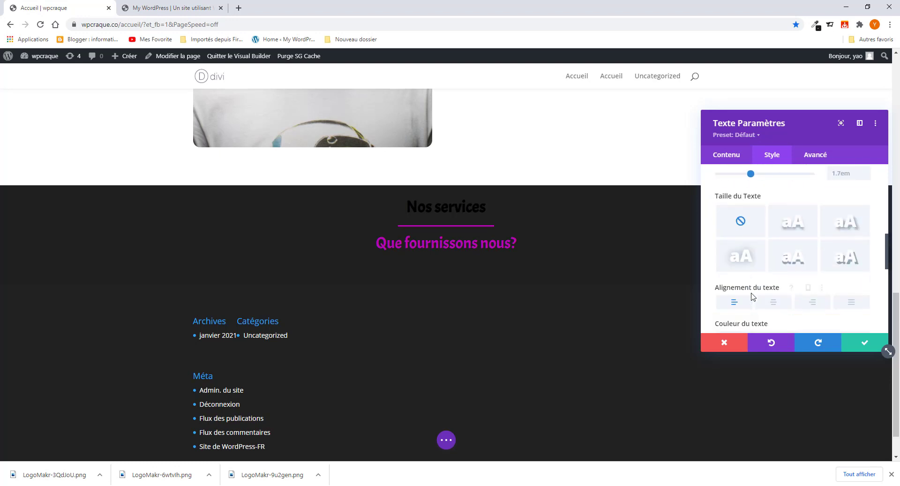
scroll(753, 296, down, 3)
scroll(741, 240, up, 1)
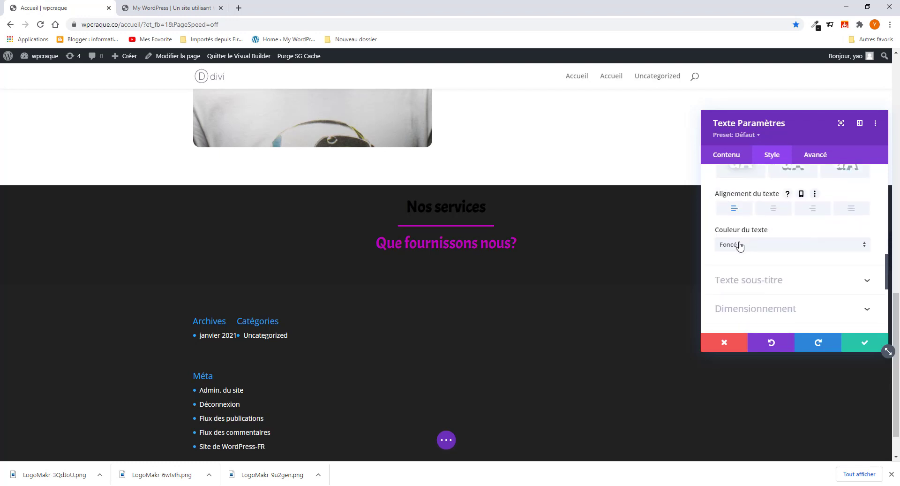
scroll(745, 246, down, 1)
scroll(741, 276, down, 1)
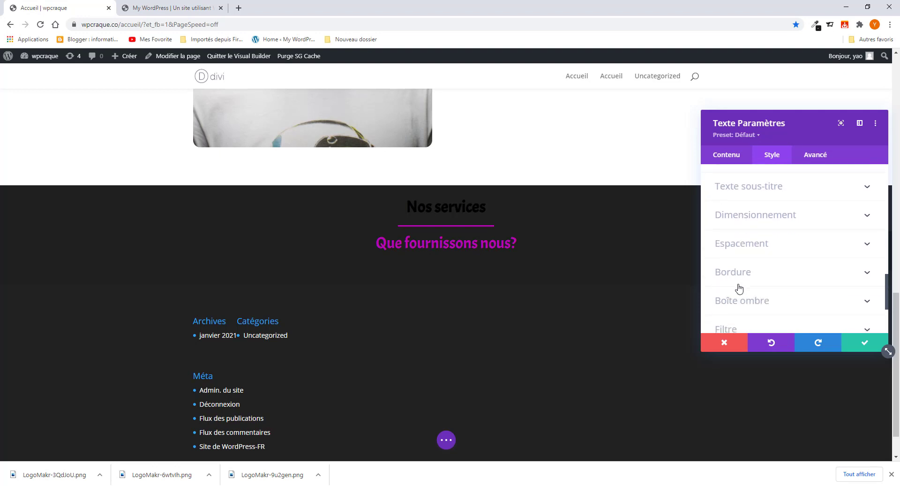
scroll(738, 284, down, 2)
scroll(739, 287, up, 4)
scroll(739, 287, up, 5)
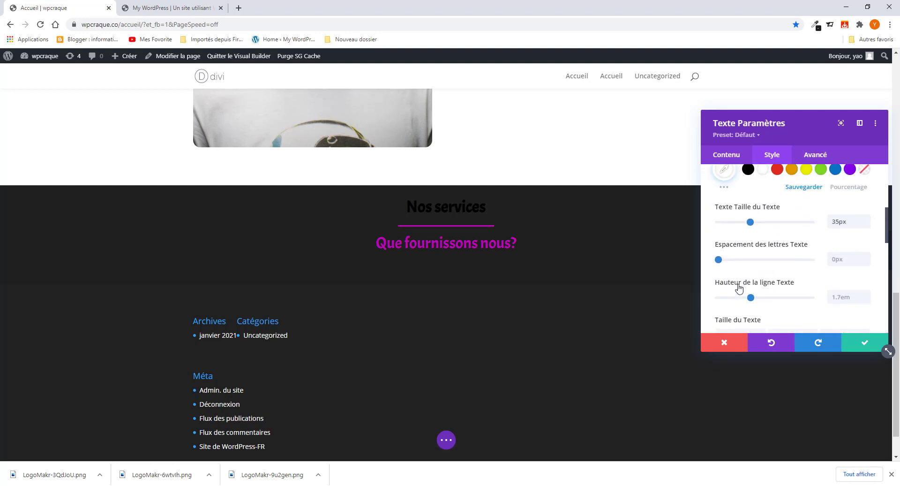
scroll(738, 291, up, 2)
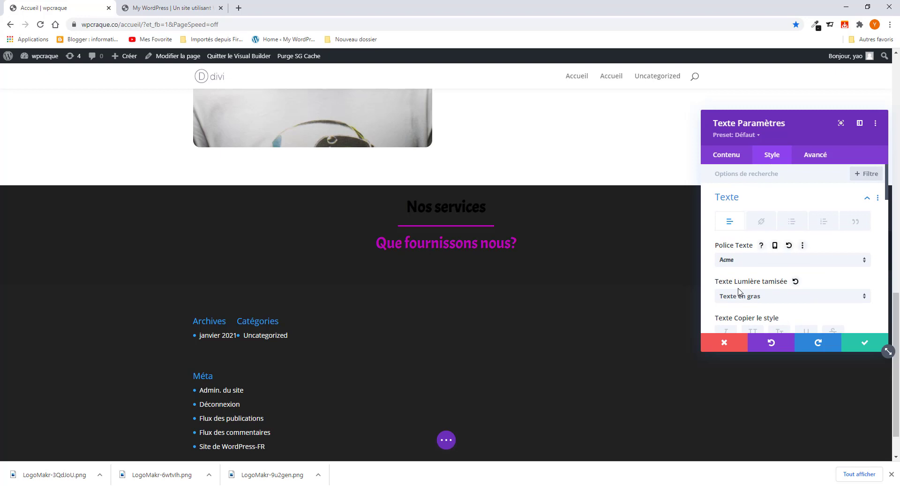
scroll(741, 287, down, 4)
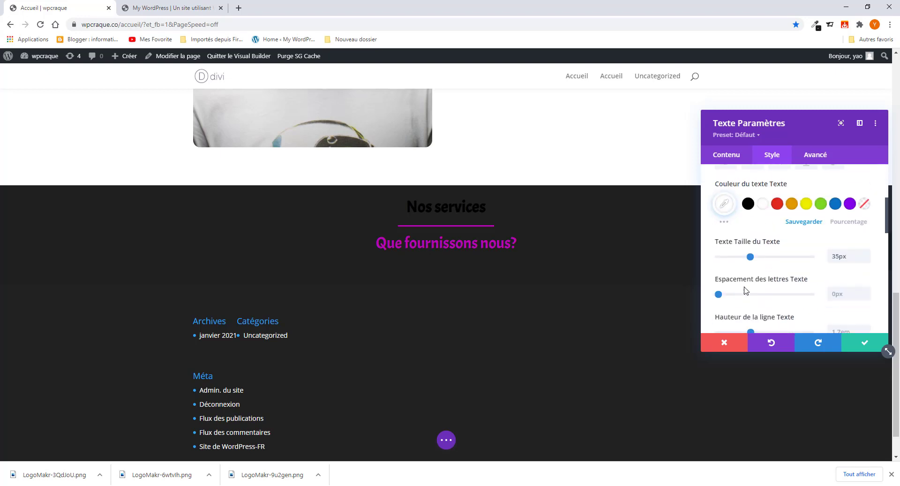
click(866, 346)
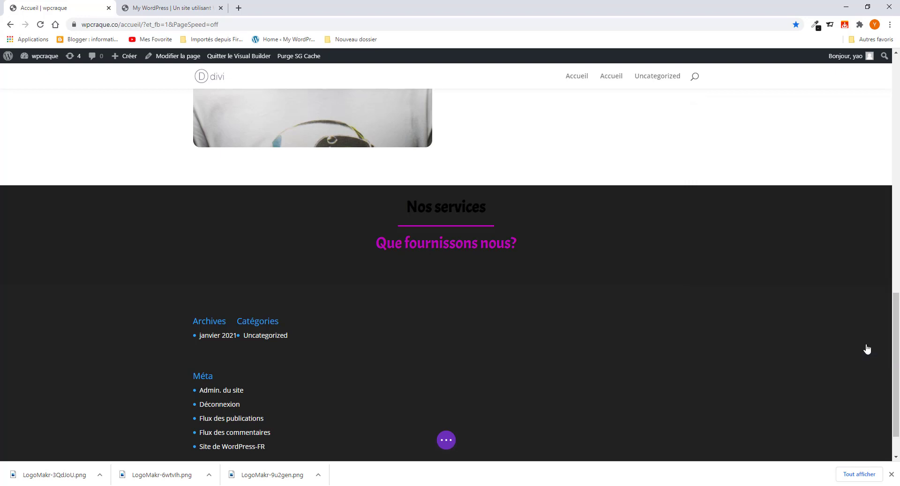
- Try Normal font weight on the Nos services heading, then restore Texte en gras and confirm
click(429, 194)
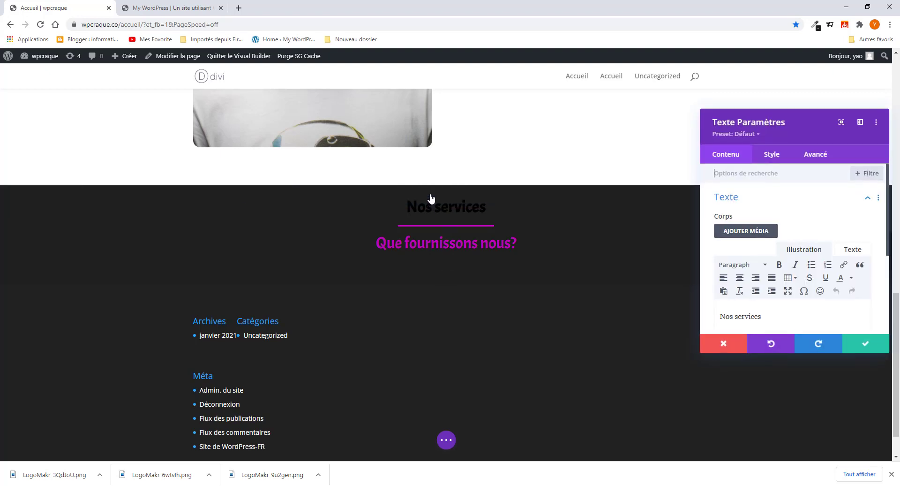
click(772, 157)
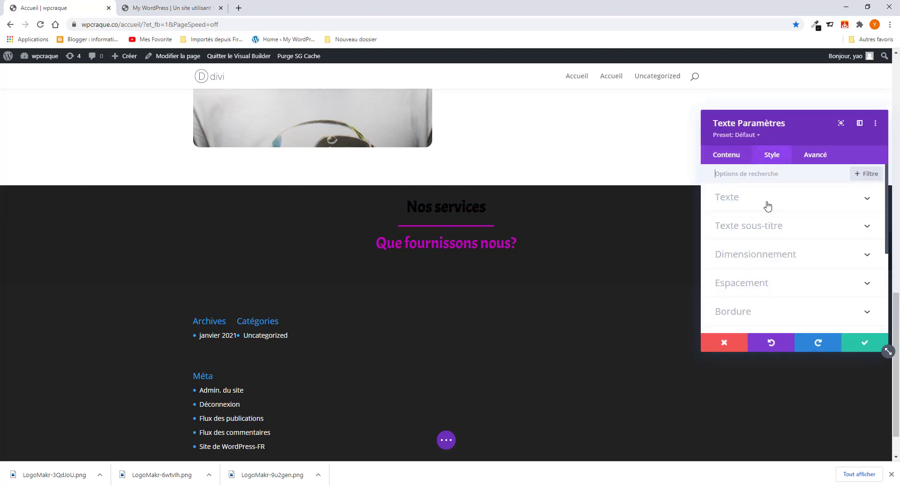
mouse_move(247, 205)
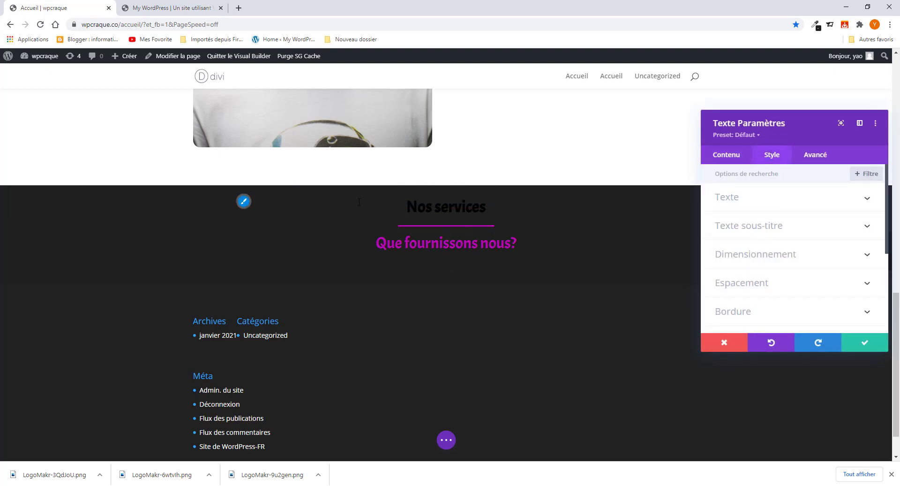
click(247, 205)
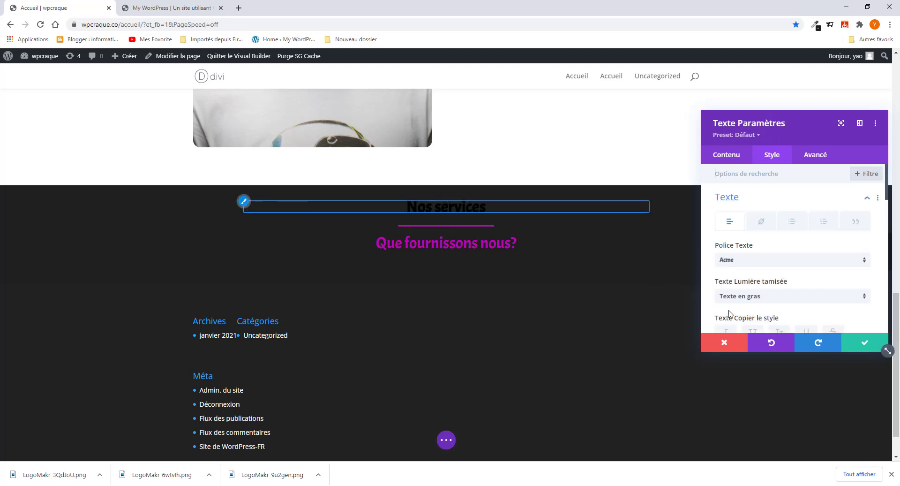
scroll(764, 281, down, 3)
click(774, 204)
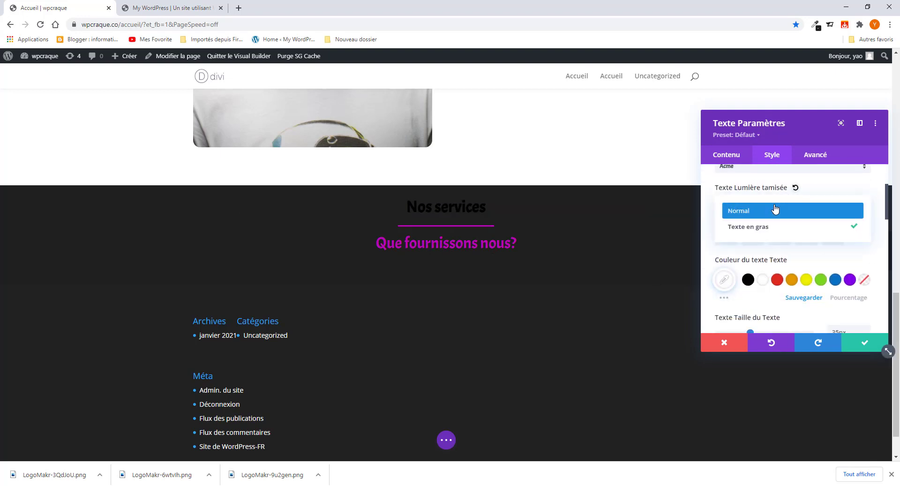
click(772, 212)
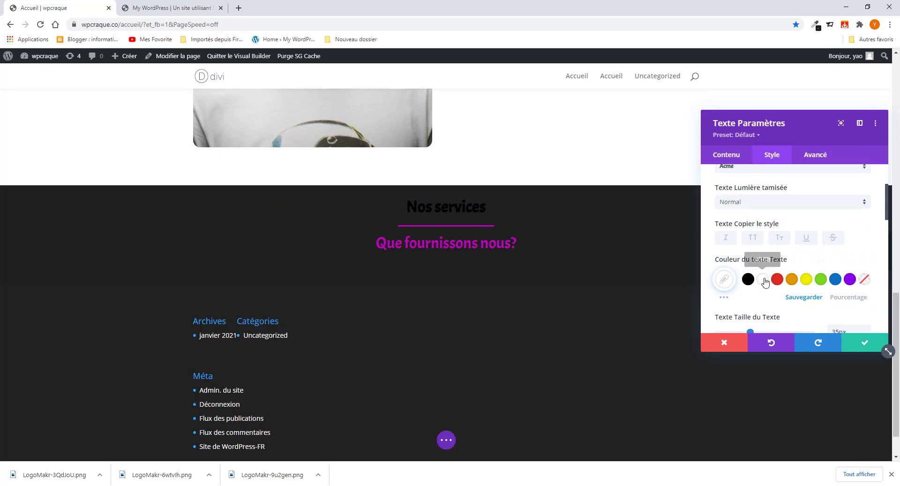
click(755, 203)
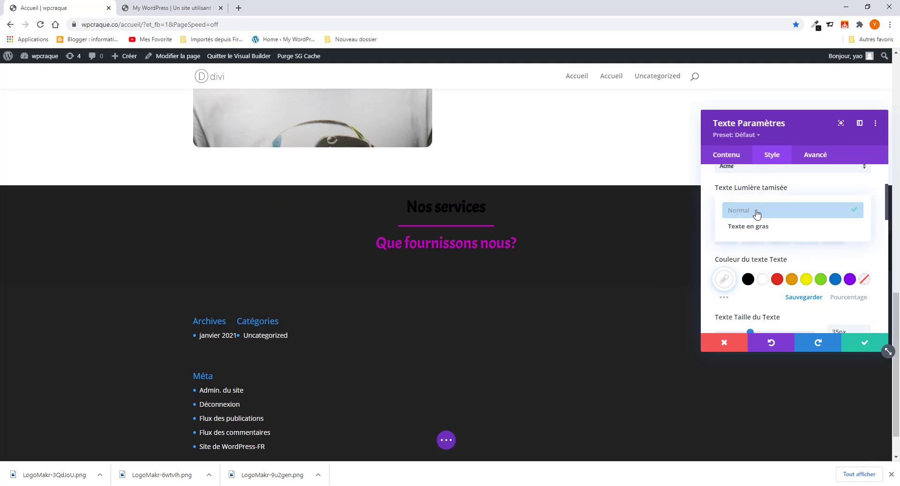
click(753, 226)
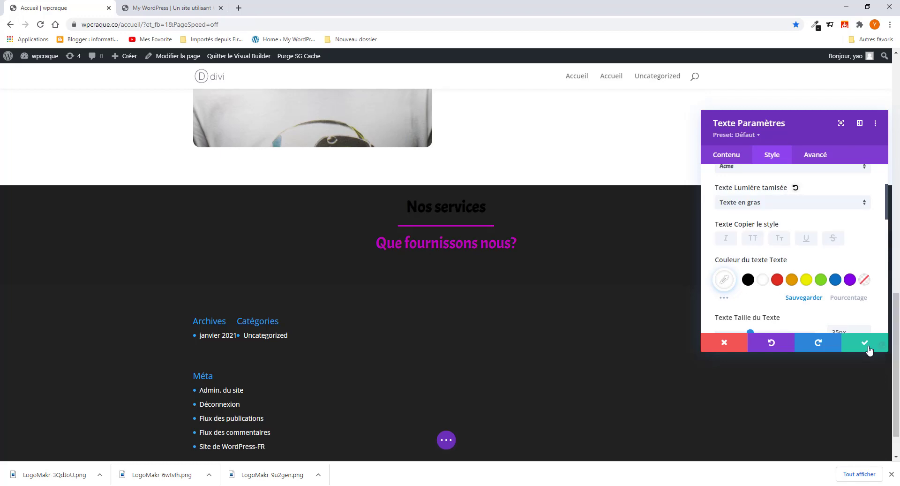
click(865, 342)
scroll(491, 210, up, 1)
- Try red and white on the A propos de moi heading, then keep it black and confirm
scroll(491, 210, up, 13)
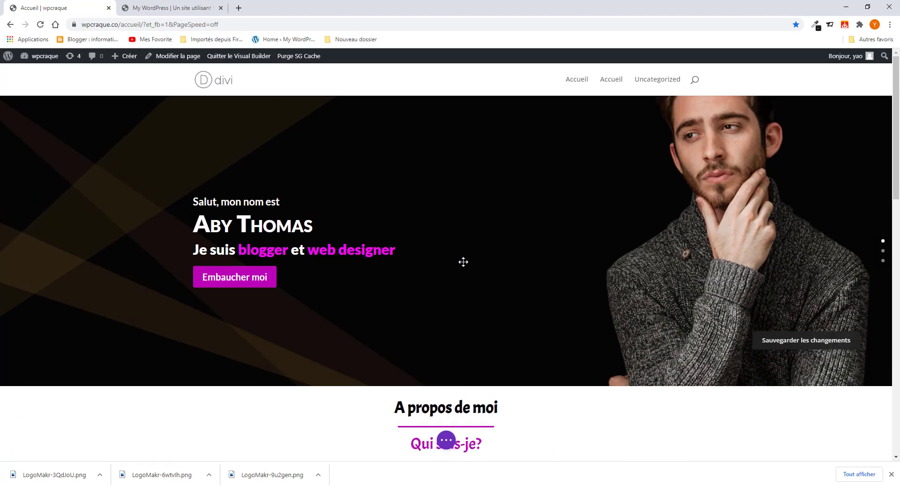
scroll(463, 261, down, 5)
click(429, 152)
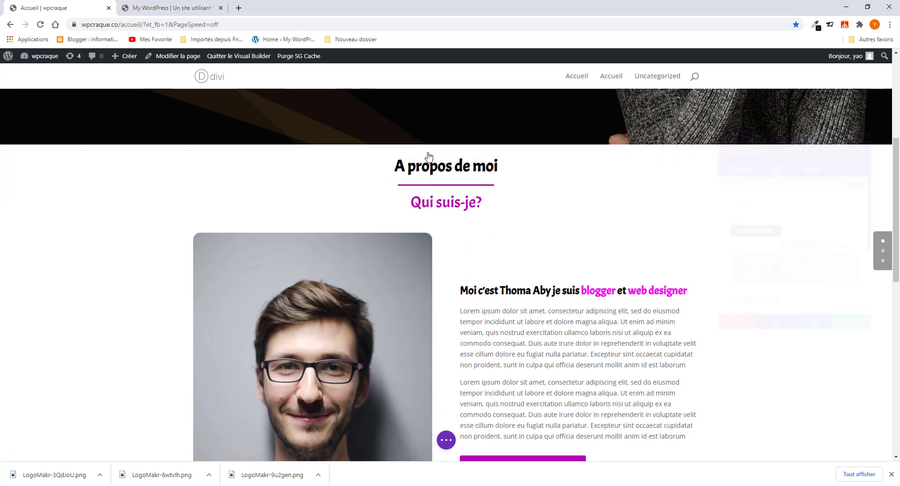
click(772, 154)
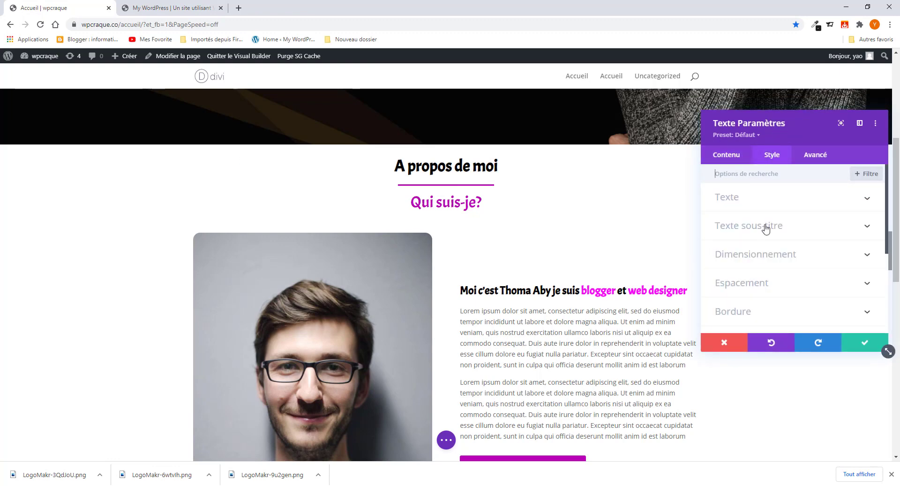
click(749, 198)
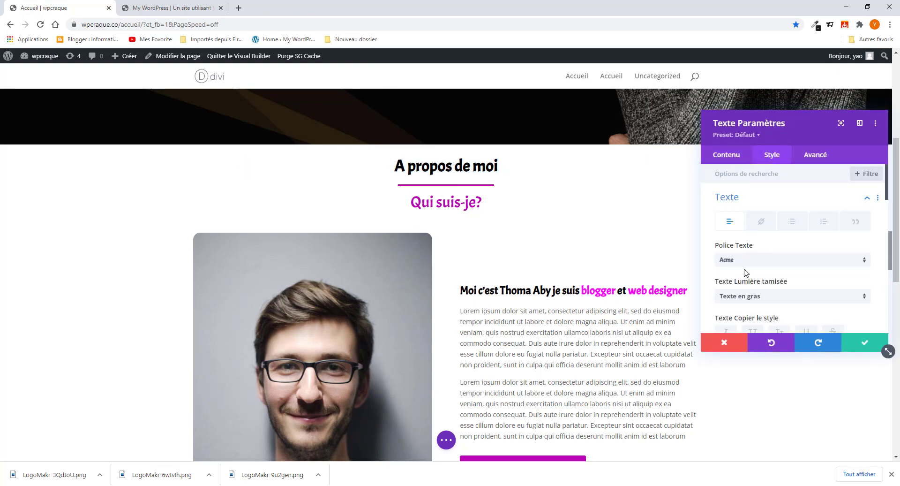
scroll(747, 272, down, 2)
click(777, 283)
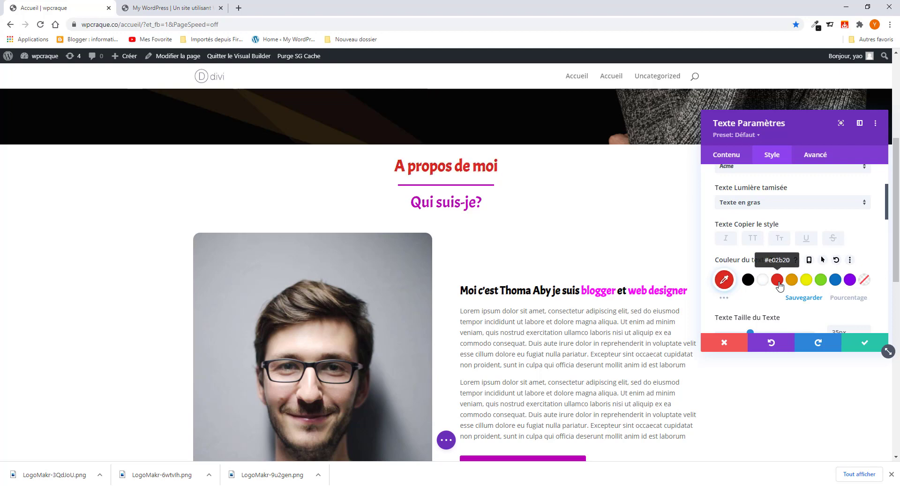
click(763, 281)
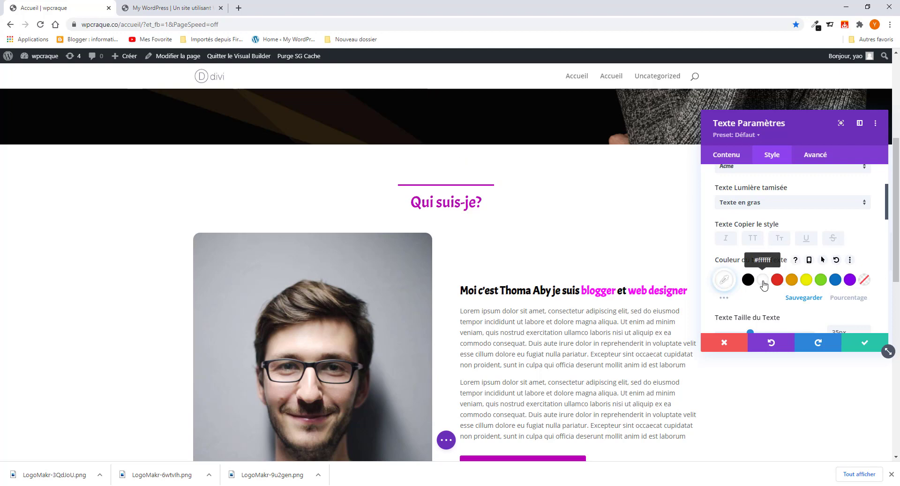
click(749, 280)
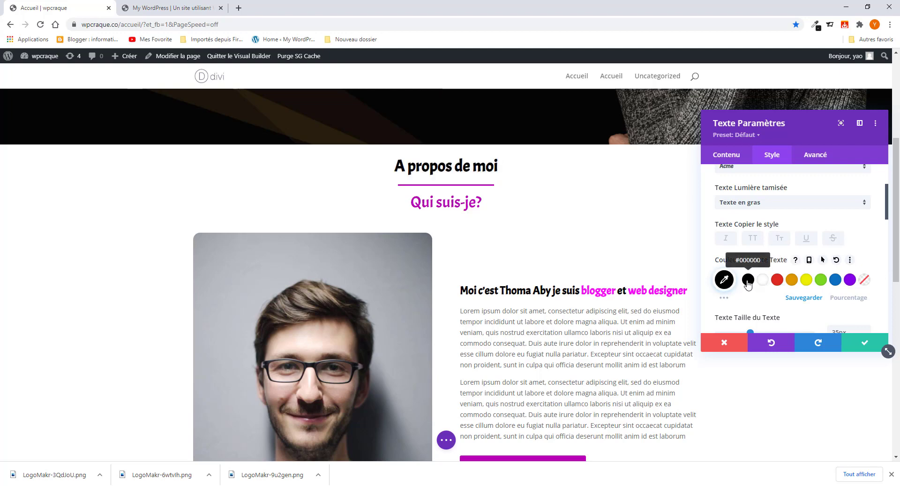
click(851, 344)
- Save the page with Sauvegarder from the builder's main options bar
scroll(443, 262, down, 5)
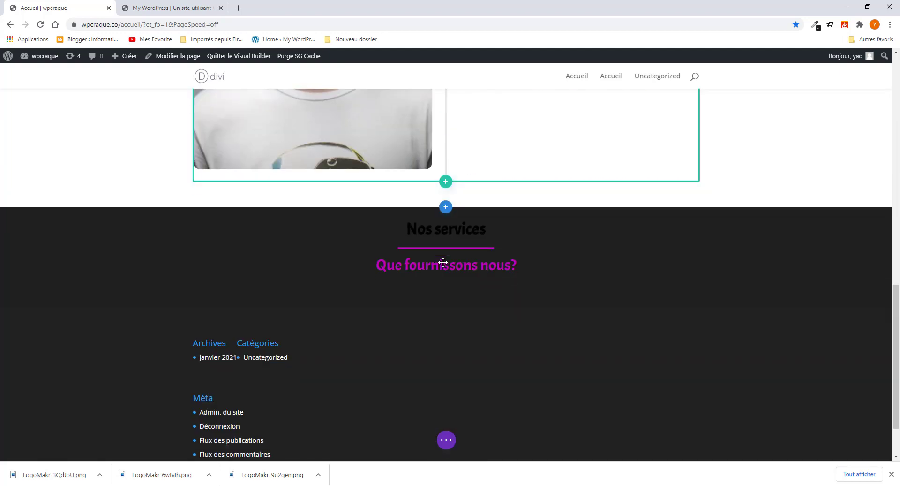
scroll(442, 263, down, 2)
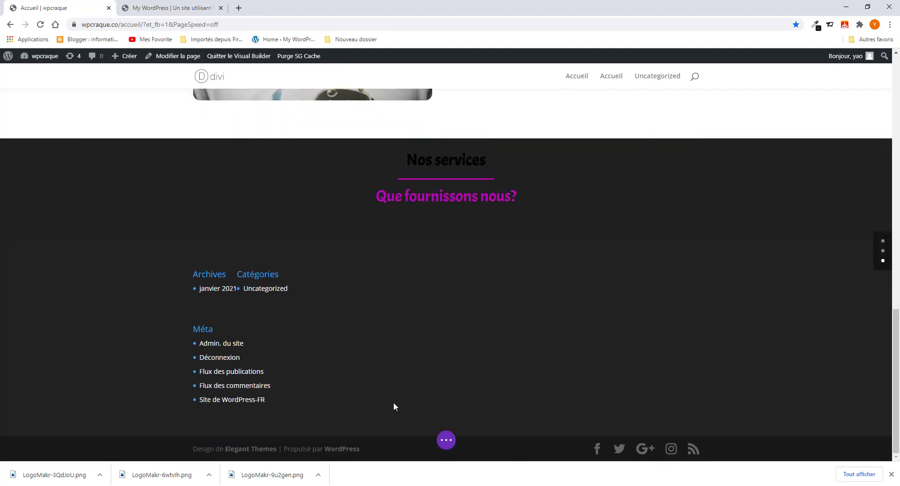
click(446, 440)
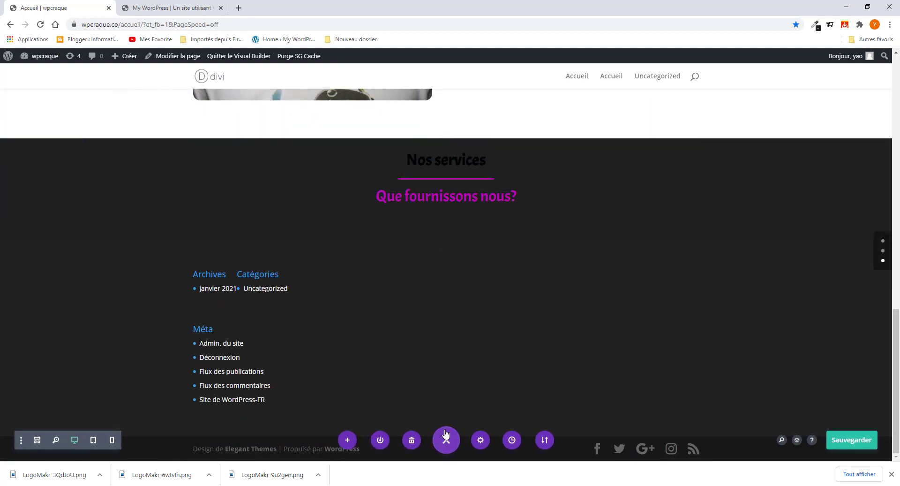
click(852, 441)
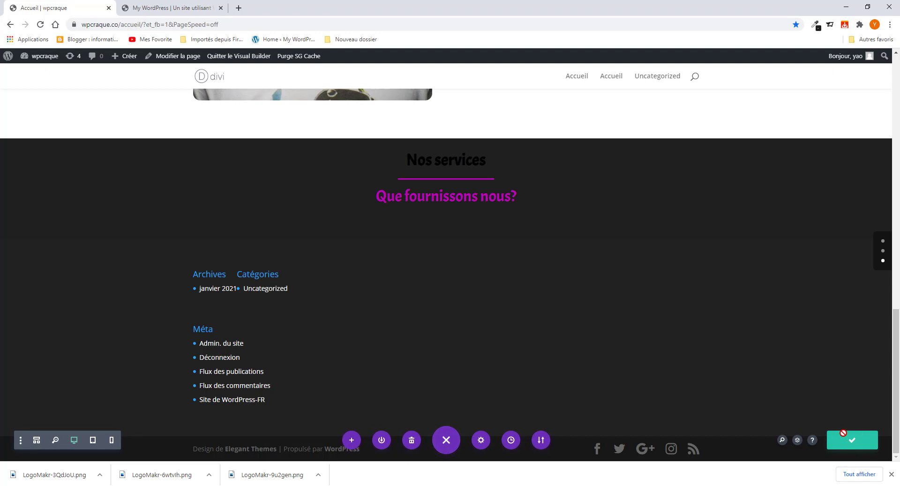
click(40, 24)
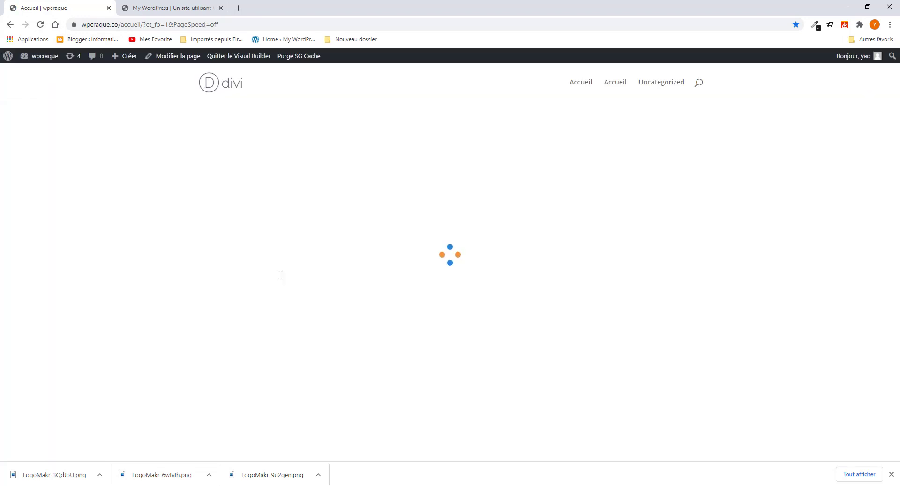
- Open the Nos services heading's Style > Texte options and its custom text colour picker
scroll(390, 347, down, 8)
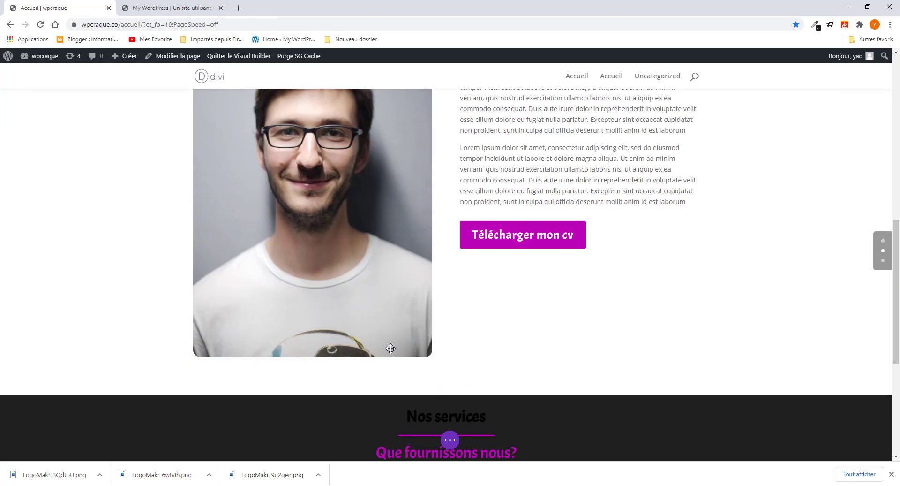
scroll(390, 348, down, 5)
scroll(453, 203, up, 3)
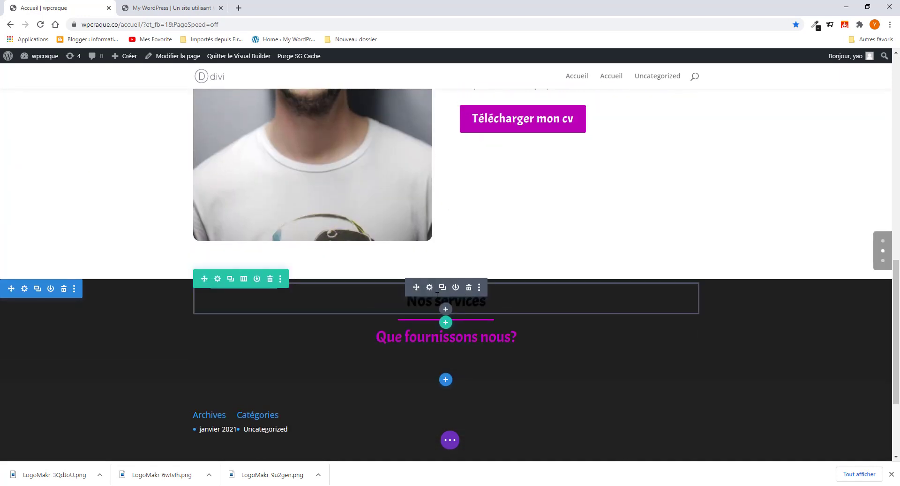
click(430, 293)
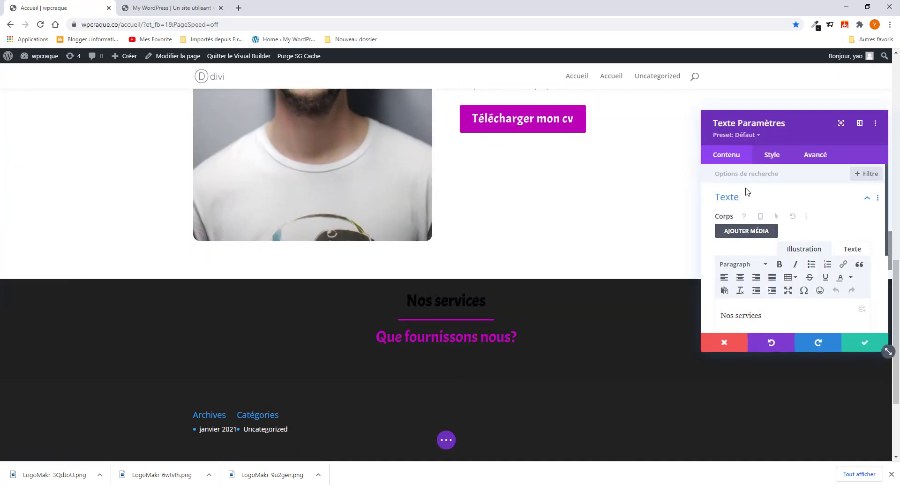
click(769, 158)
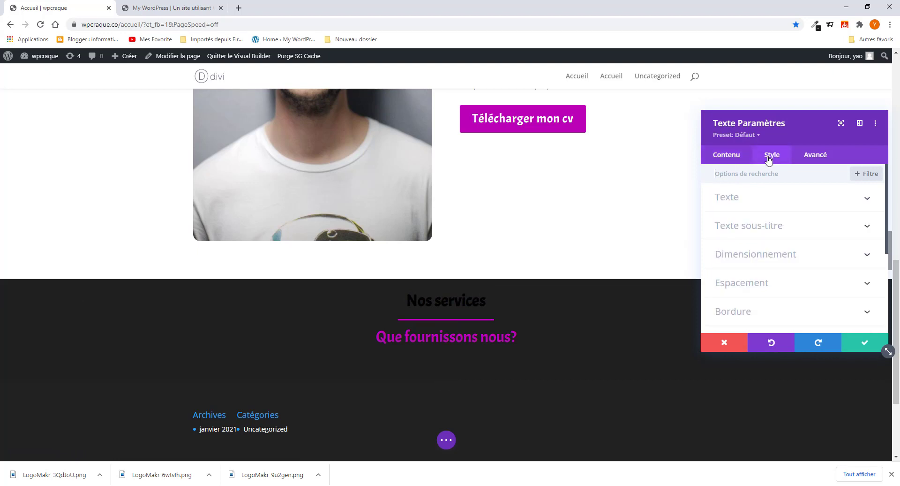
click(764, 204)
scroll(760, 267, down, 1)
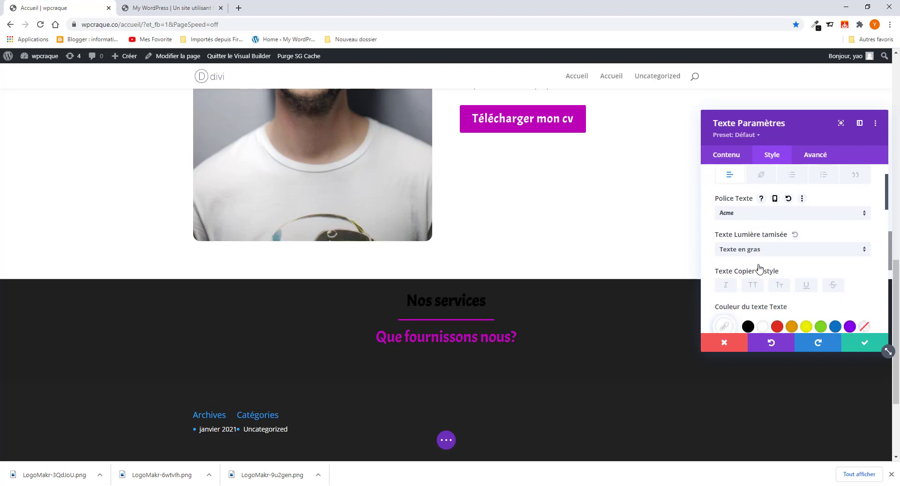
scroll(761, 260, down, 2)
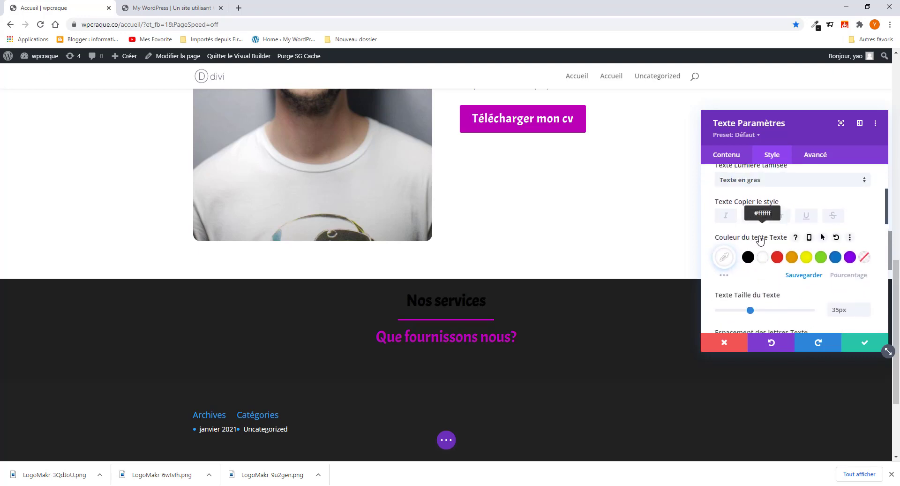
scroll(759, 253, up, 1)
click(724, 279)
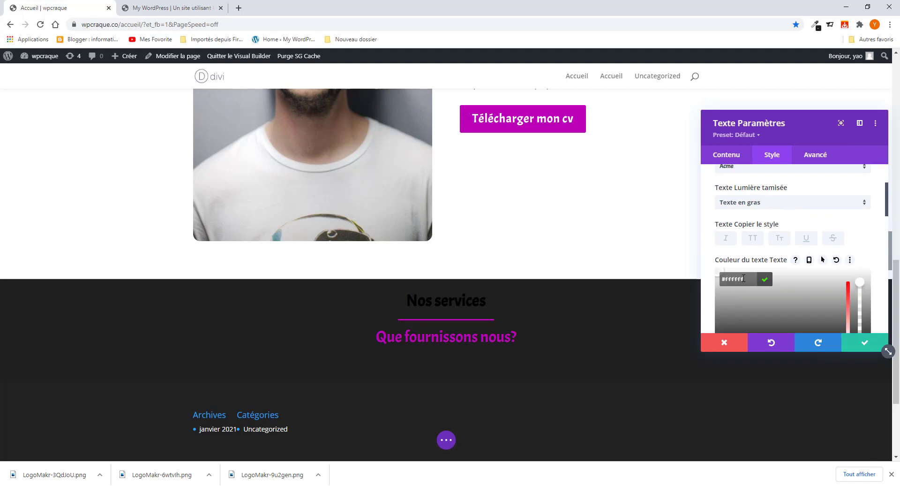
scroll(740, 253, up, 1)
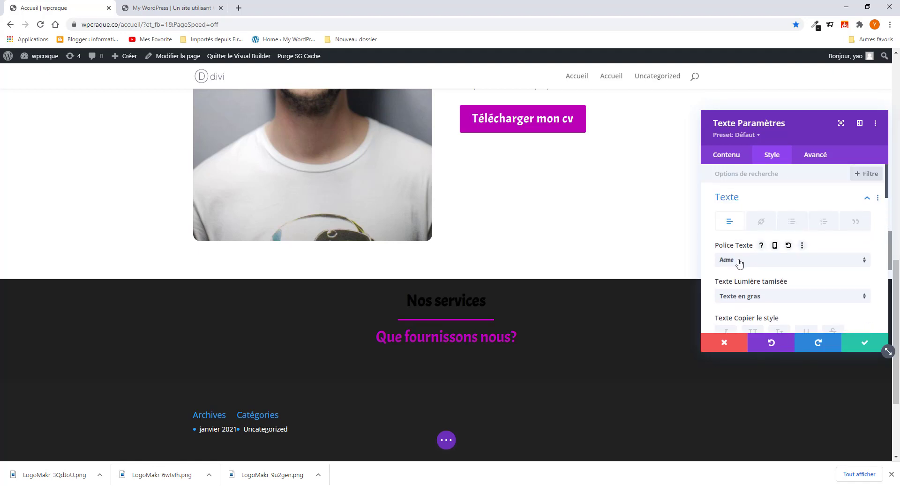
- Select the Nos services text in the Corps editor, colour it white, and save the module
click(725, 158)
click(740, 204)
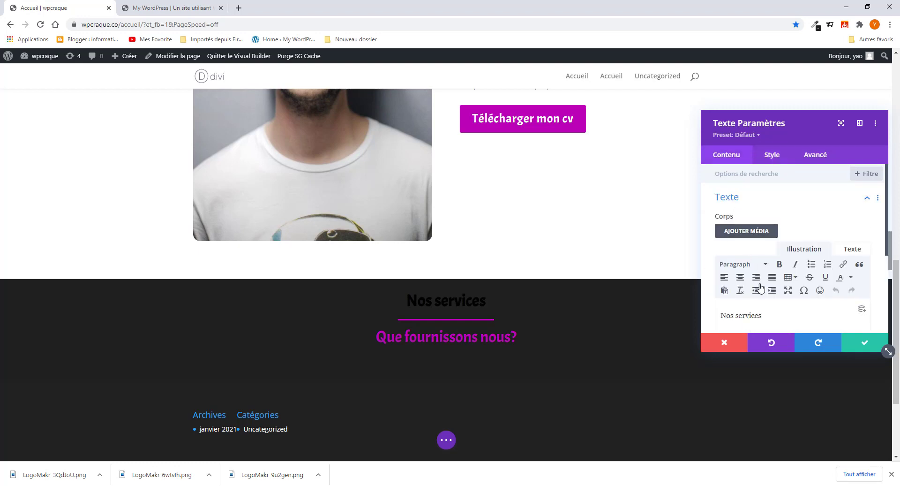
scroll(760, 287, down, 1)
drag(764, 268, 706, 270)
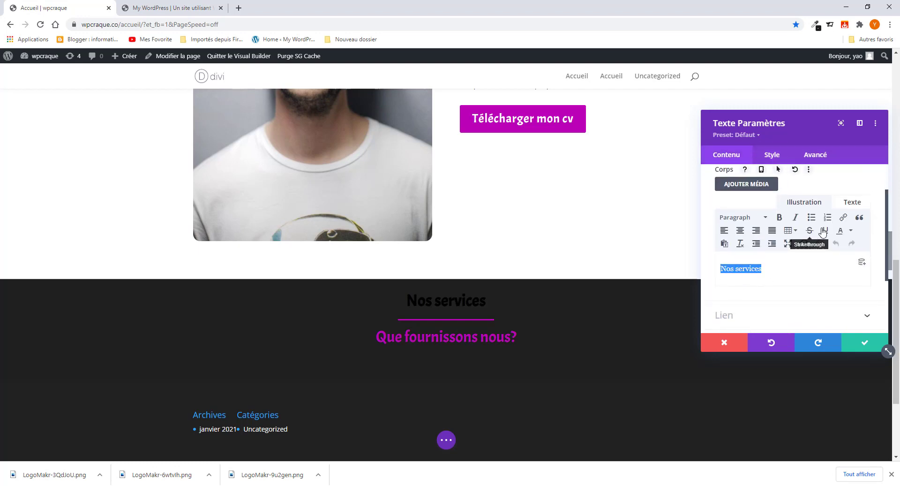
click(850, 230)
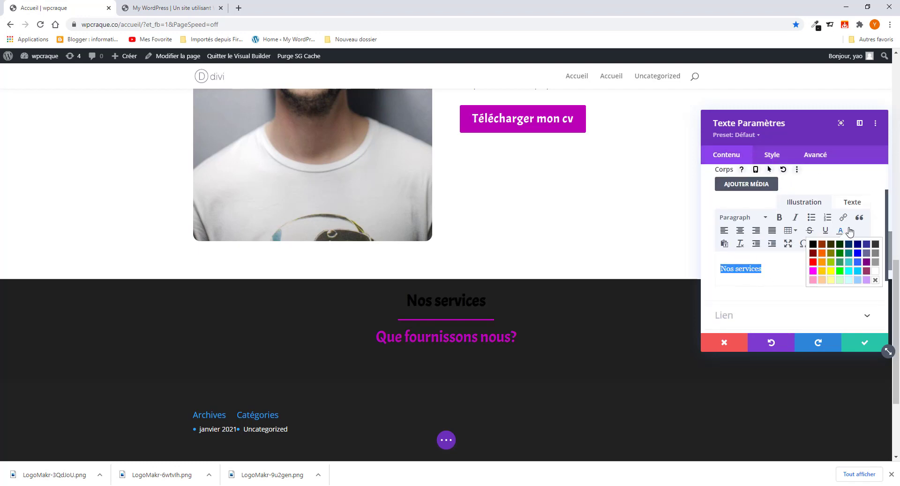
click(875, 274)
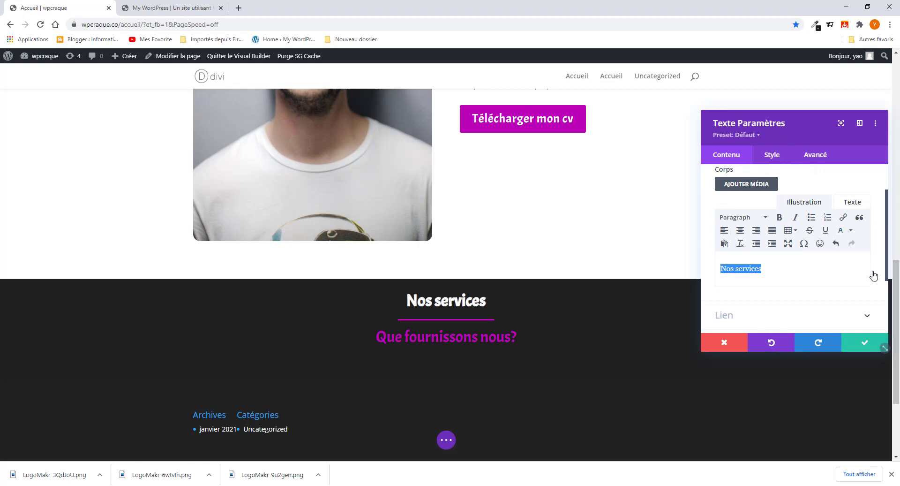
click(865, 347)
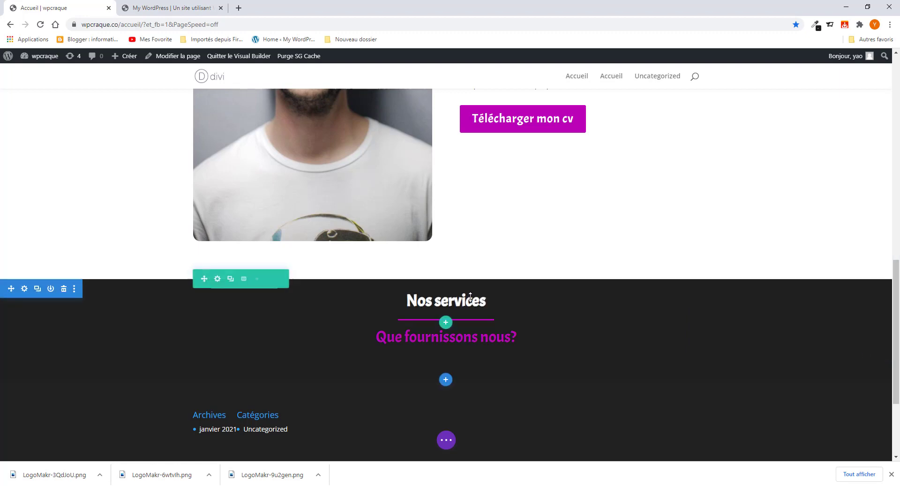
scroll(472, 307, up, 4)
scroll(472, 306, up, 8)
scroll(472, 306, down, 12)
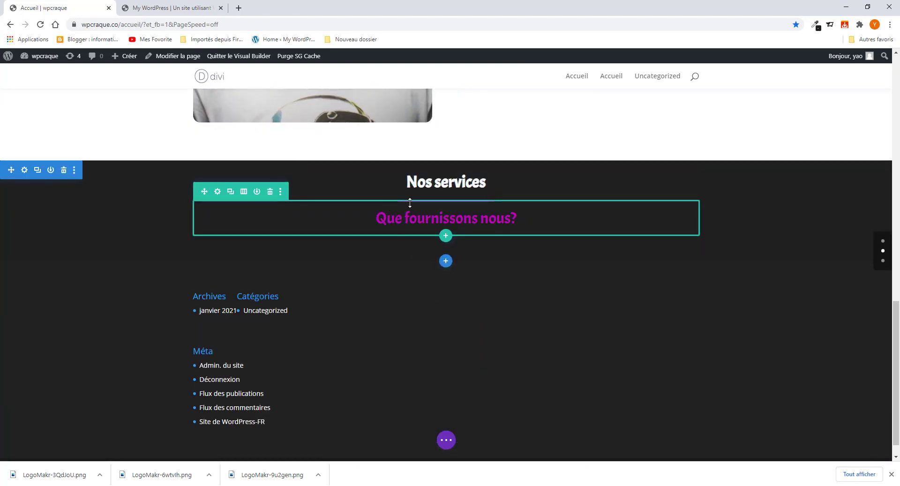
click(428, 169)
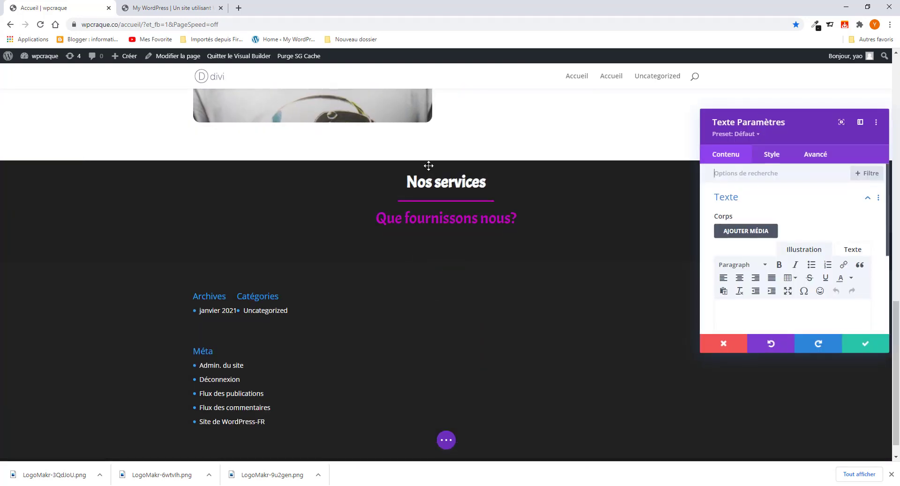
click(770, 157)
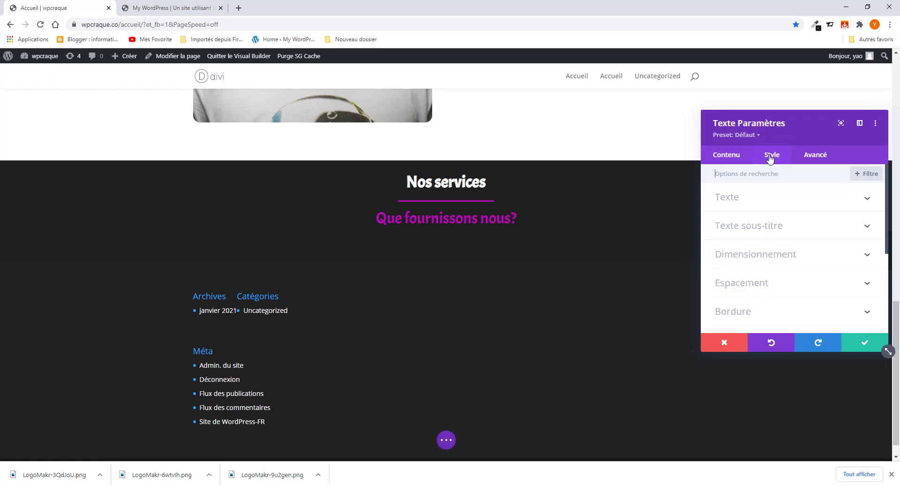
click(767, 227)
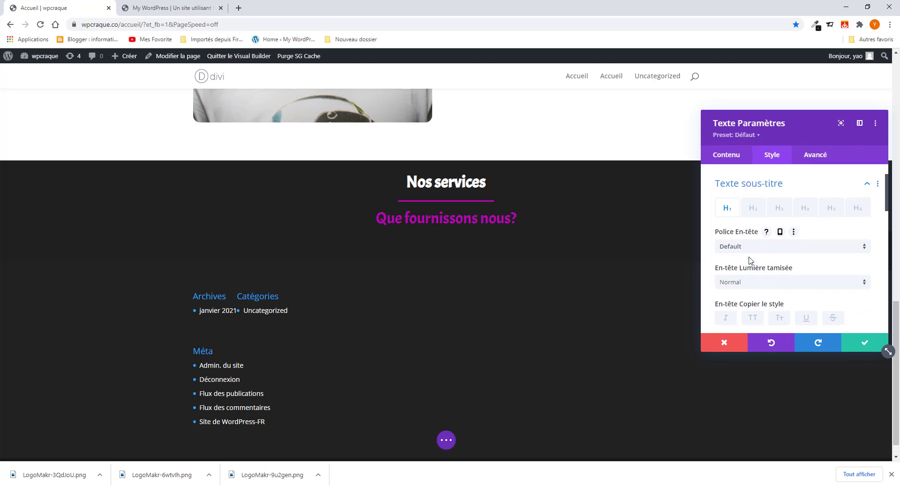
scroll(748, 260, up, 2)
click(750, 205)
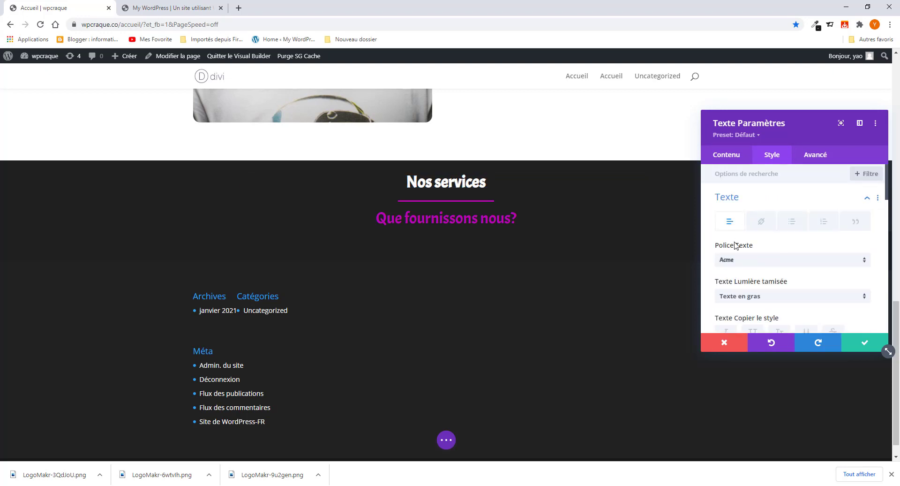
click(733, 158)
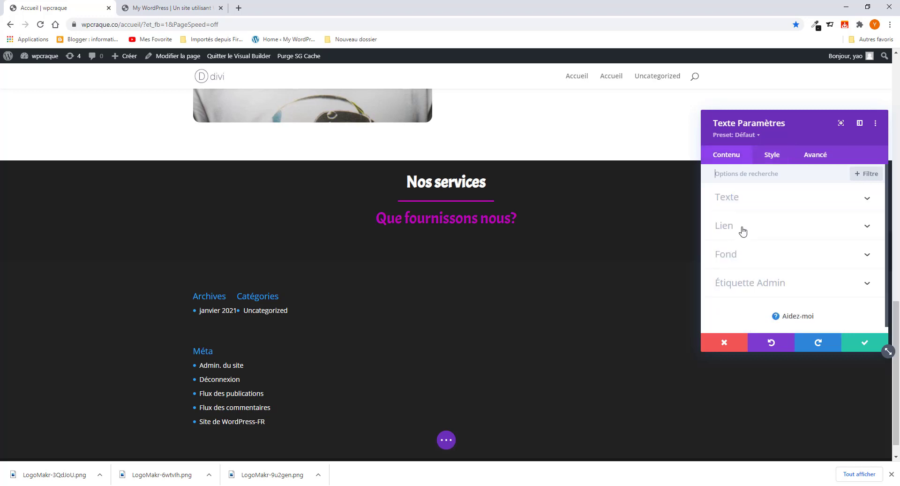
click(742, 202)
scroll(796, 274, down, 2)
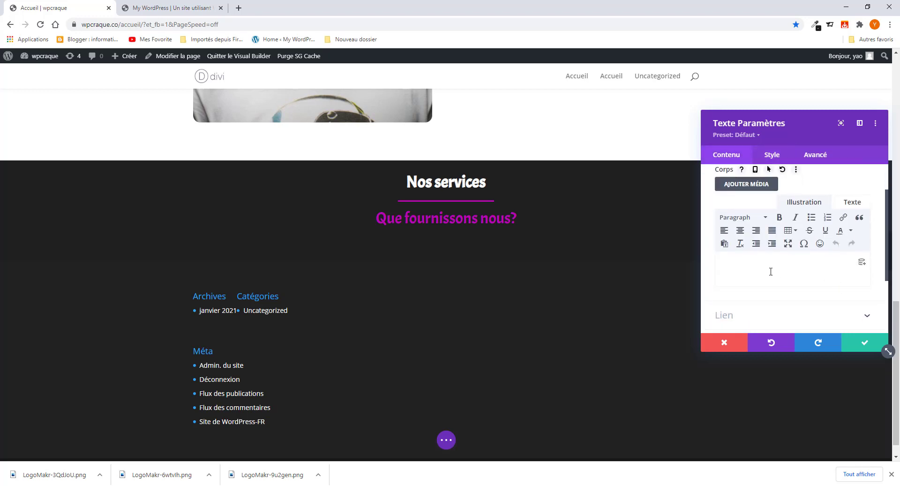
click(850, 231)
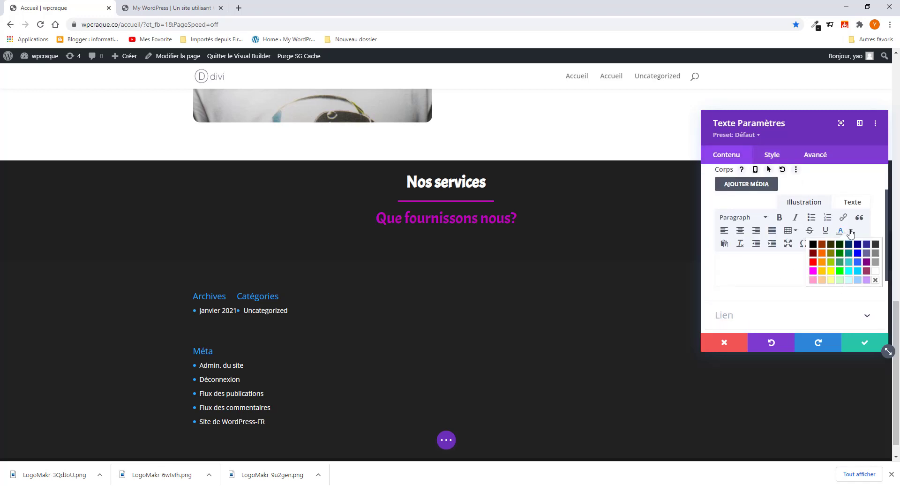
click(771, 280)
click(854, 342)
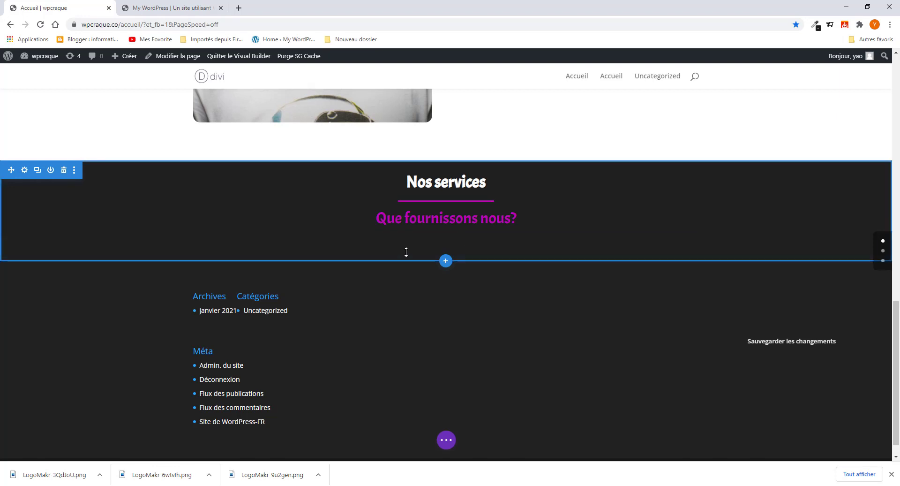
- Review the reference portfolio's services cards before returning to the builder
click(171, 8)
scroll(356, 280, down, 4)
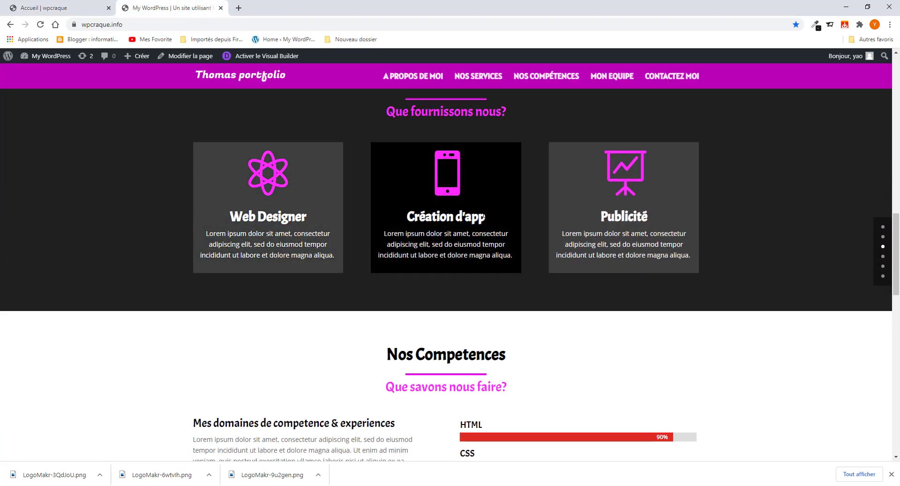
scroll(450, 206, up, 1)
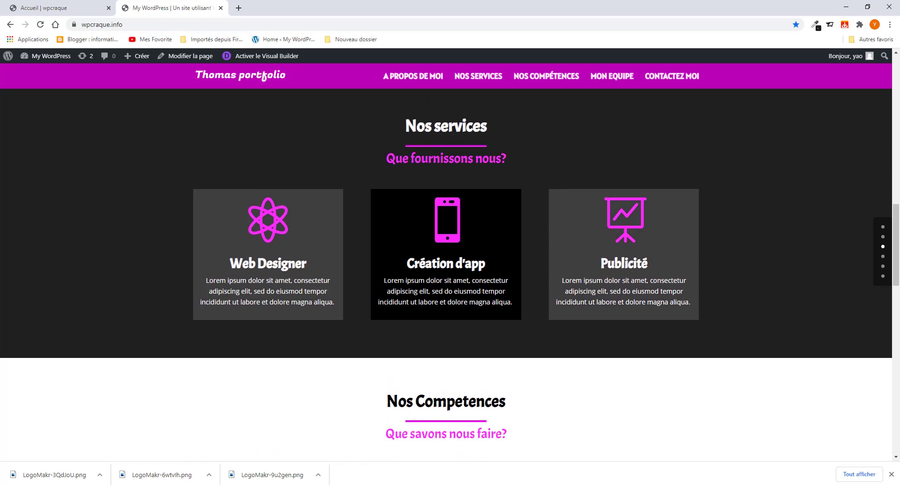
click(56, 8)
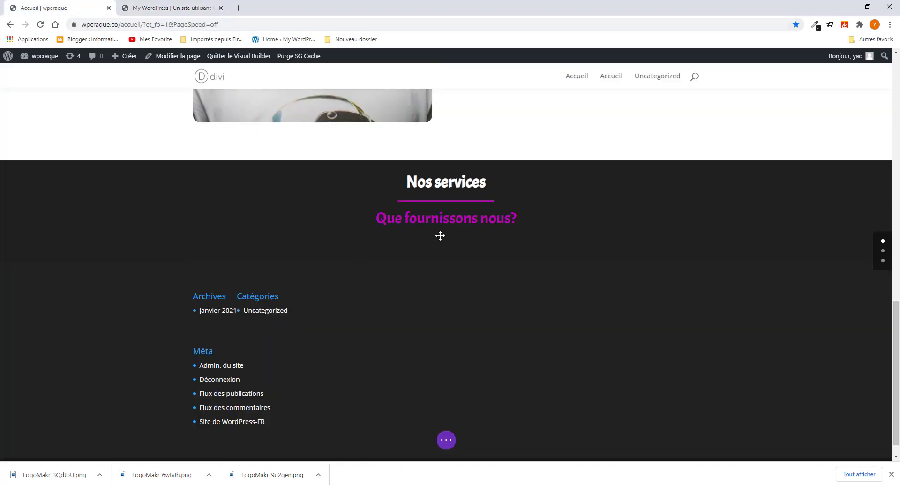
- Add a three-column row below the subtitle and insert a Résumé module found by searching 'Ré'
click(446, 236)
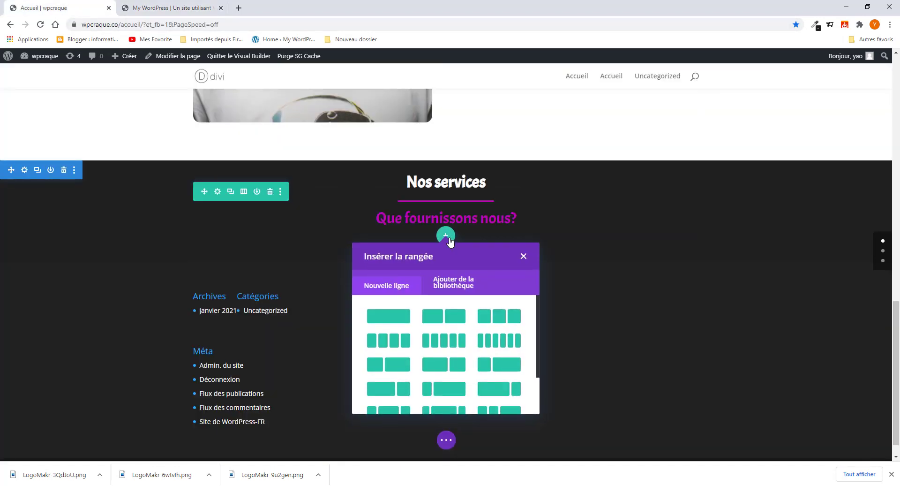
click(500, 317)
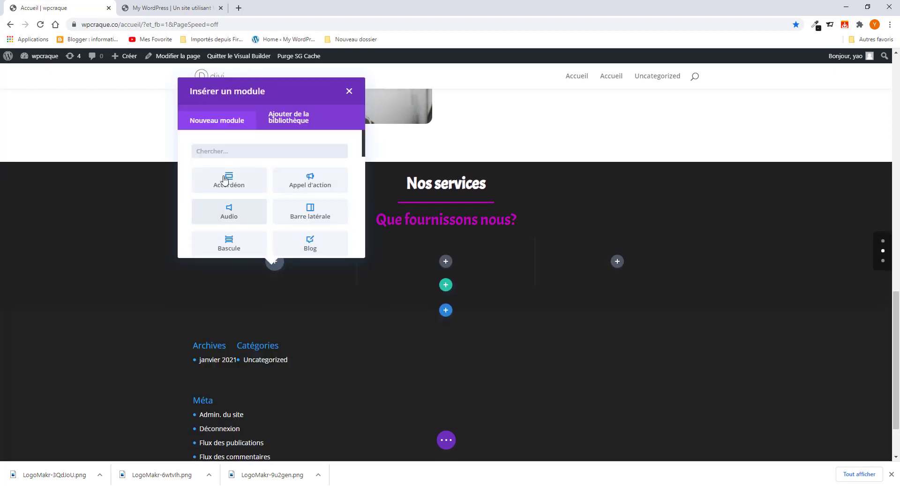
click(229, 151)
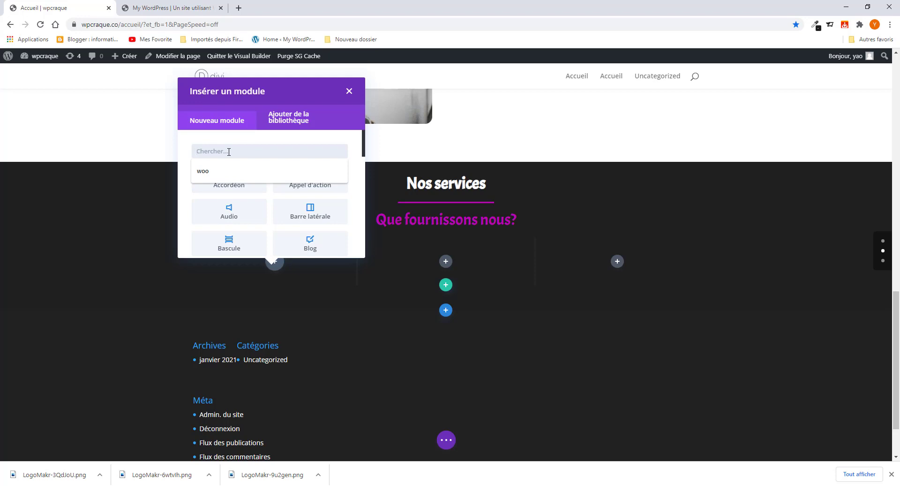
text(Rés)
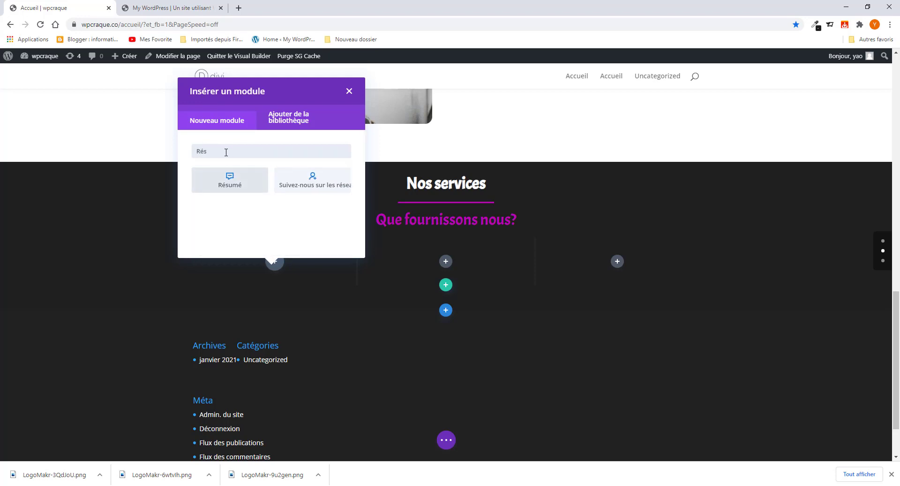
click(230, 181)
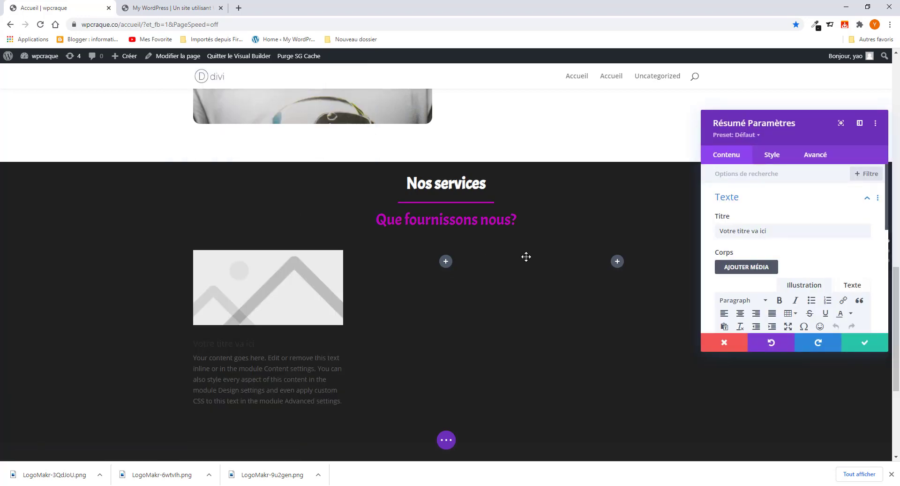
- Copy 'Web Designer' from the reference card and paste it as the Résumé title
click(178, 8)
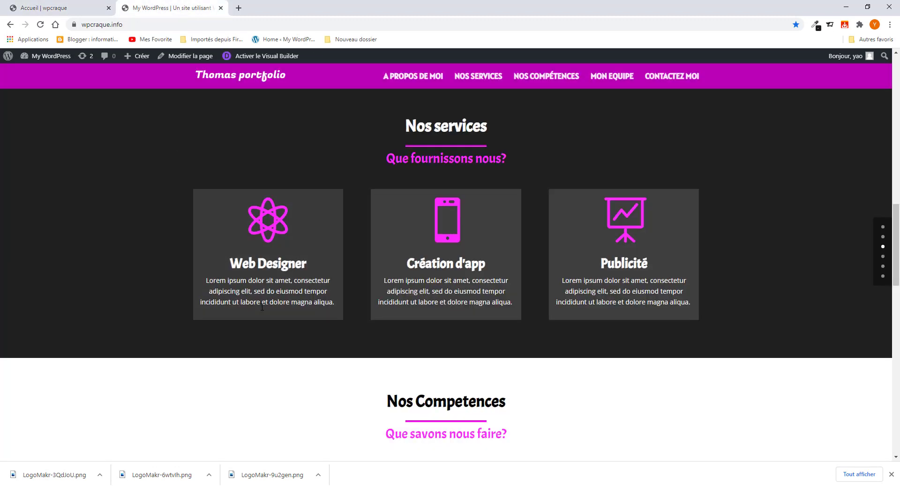
drag(304, 263, 229, 263)
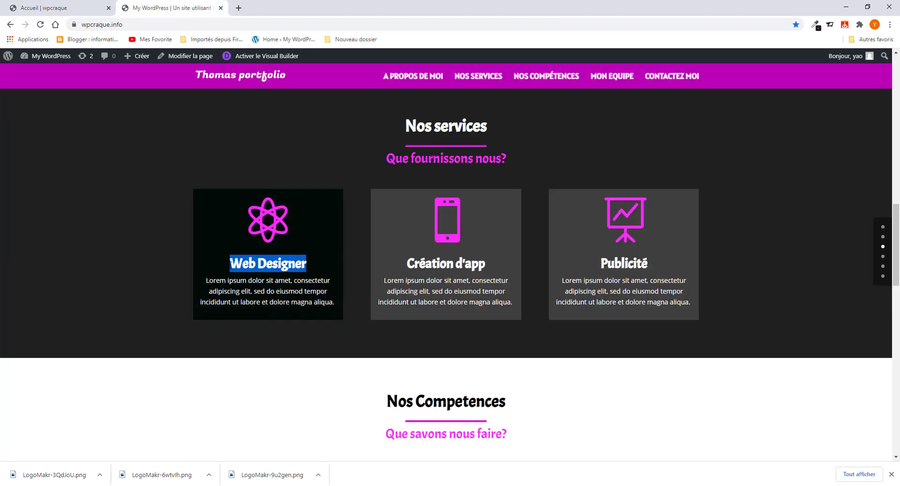
right_click(254, 264)
click(273, 270)
click(84, 8)
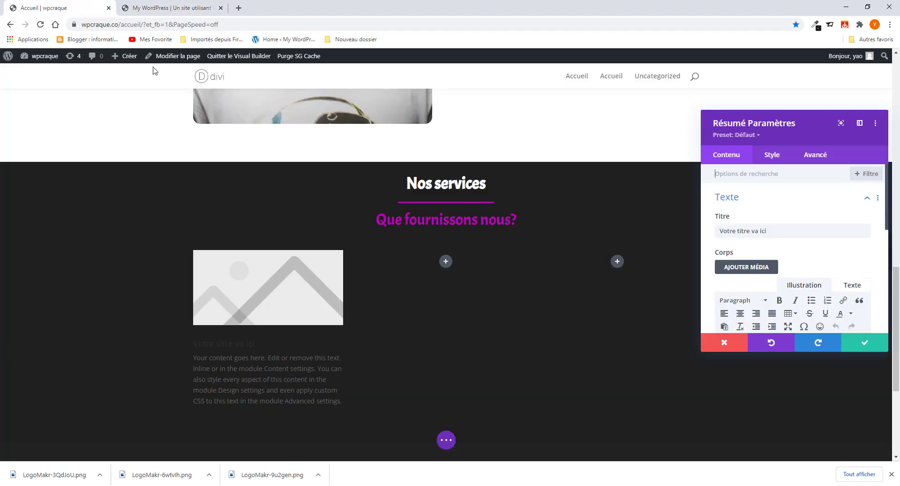
drag(778, 230, 688, 227)
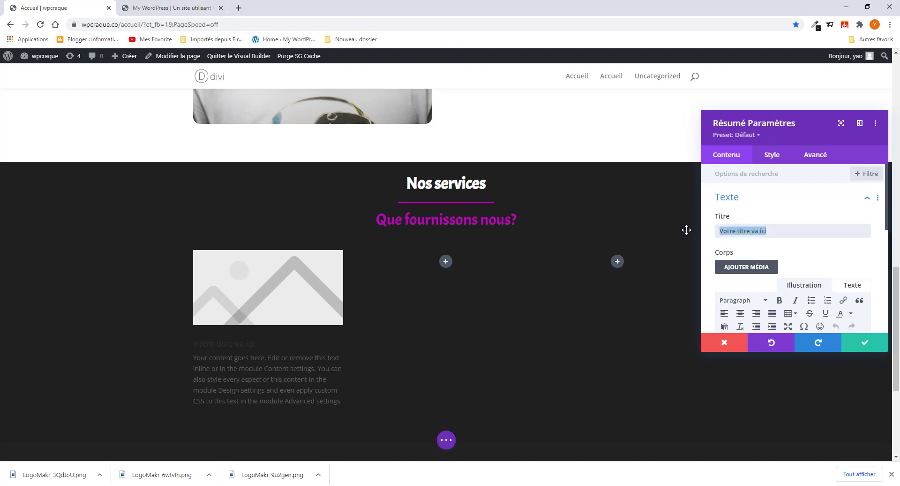
key(ctrl+v)
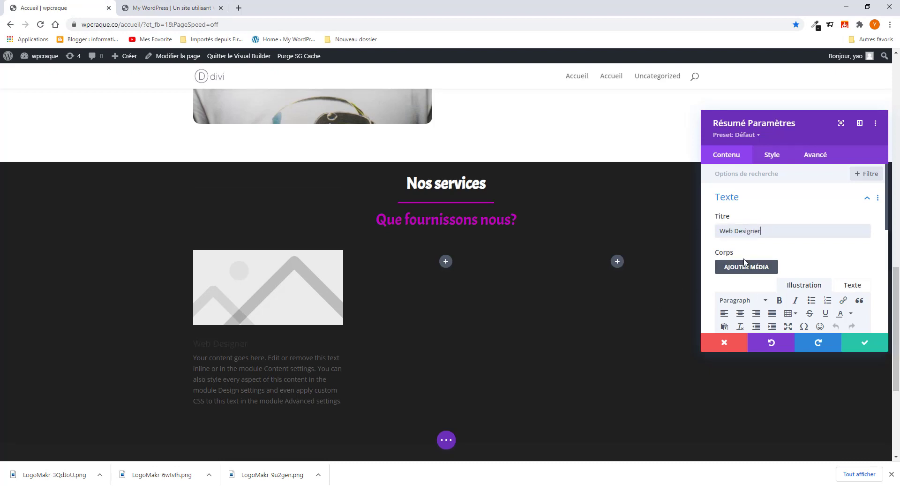
scroll(745, 263, down, 3)
- Copy the reference card's Lorem ipsum description into the Résumé Corps editor
click(160, 8)
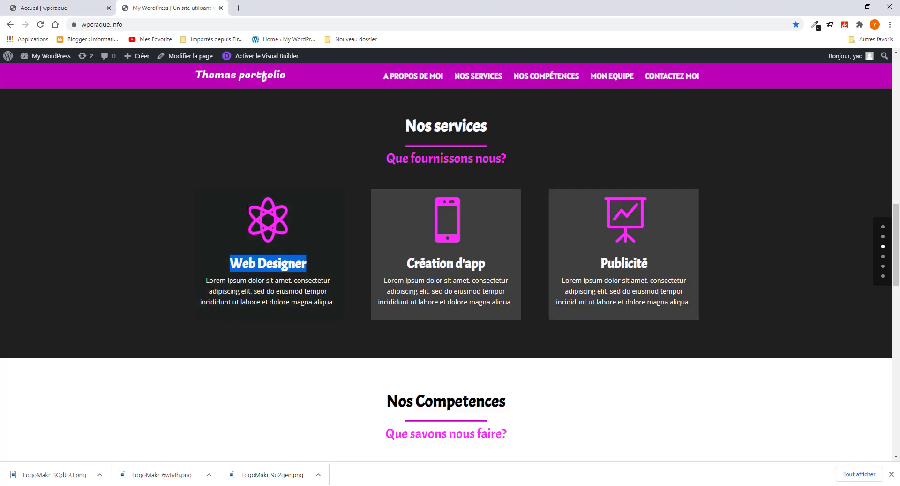
drag(204, 280, 311, 313)
right_click(304, 293)
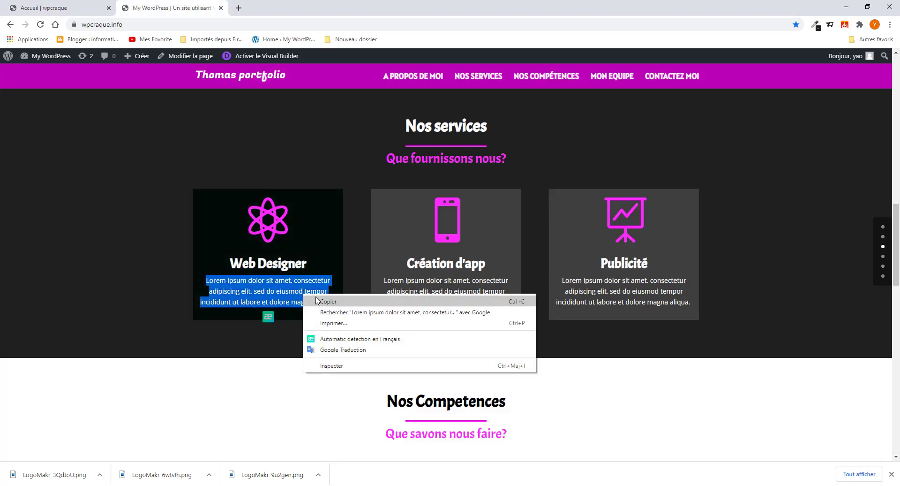
click(321, 301)
click(51, 9)
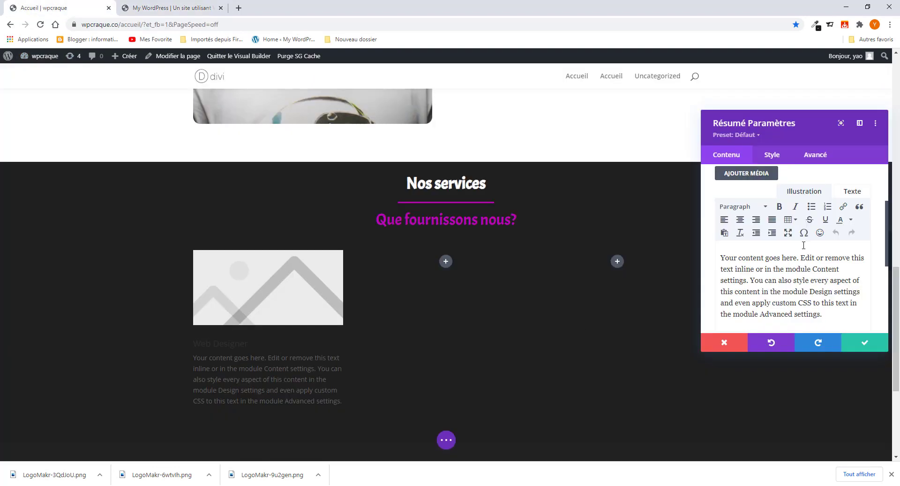
drag(721, 258, 837, 317)
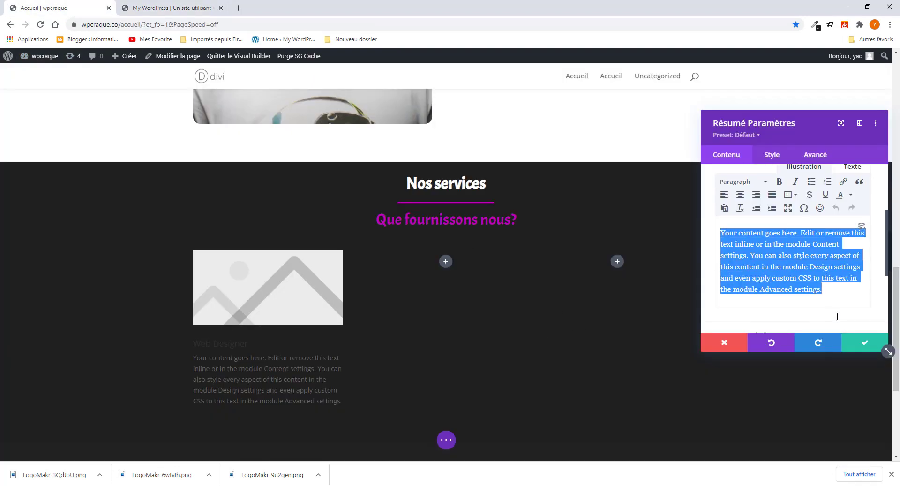
key(ctrl+v)
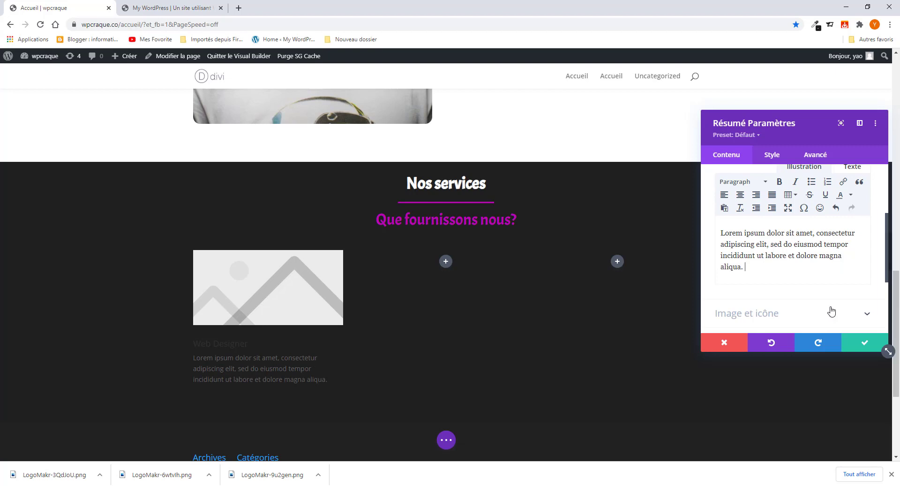
scroll(755, 225, down, 2)
click(755, 220)
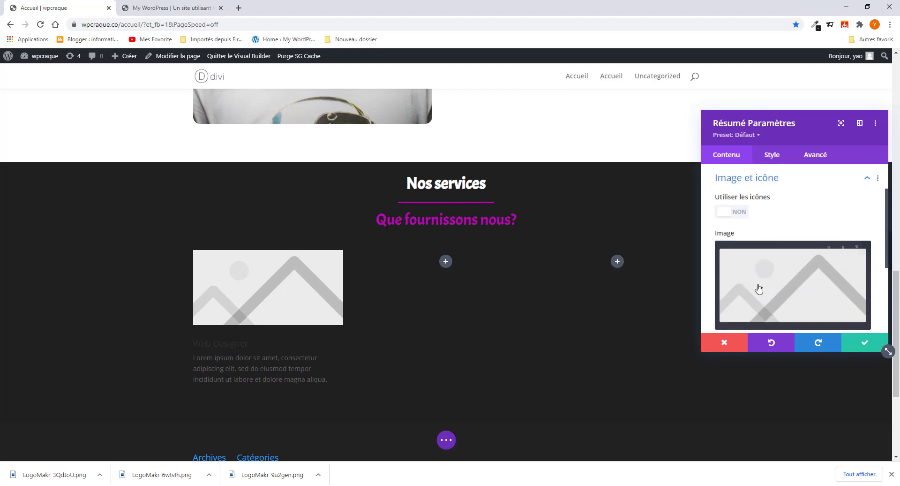
- Switch the Web Designer blurb to use an icon and choose the atom icon
click(739, 214)
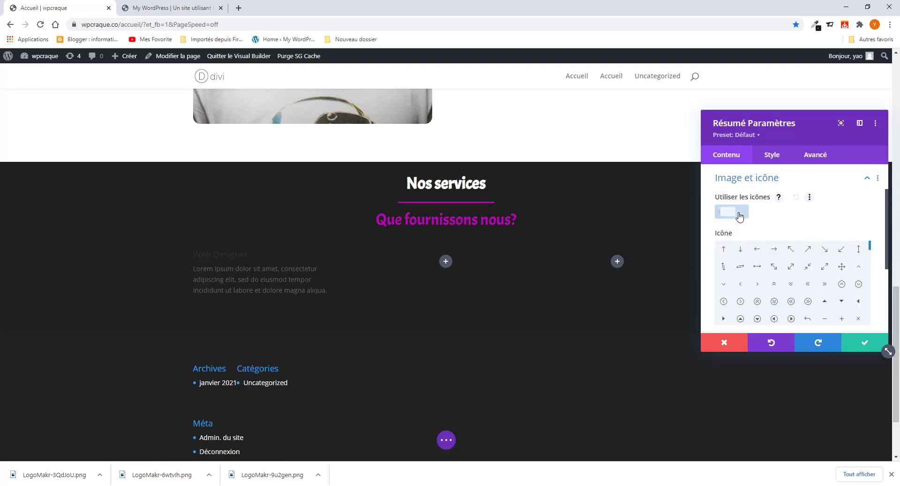
scroll(766, 304, down, 3)
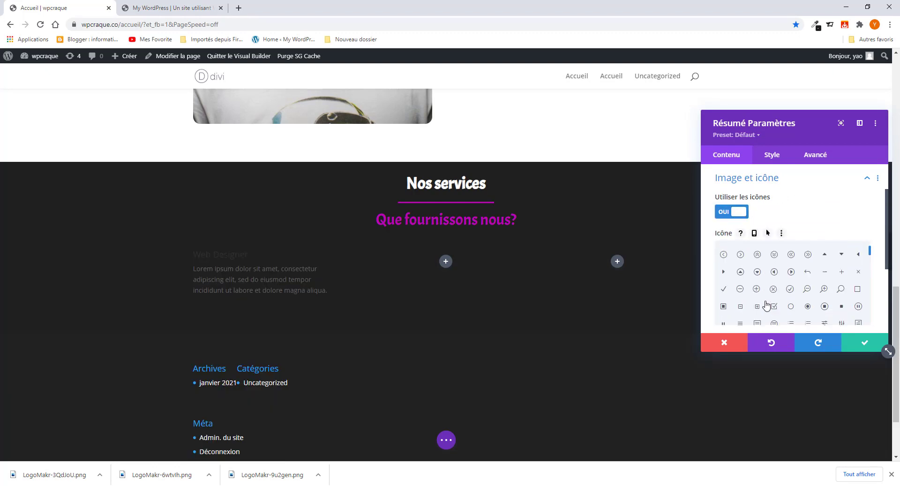
click(159, 8)
click(72, 5)
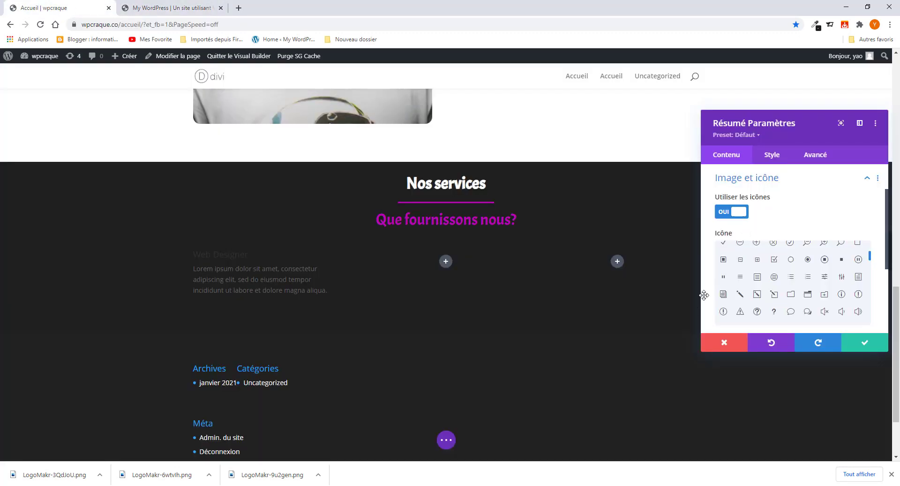
scroll(804, 286, down, 3)
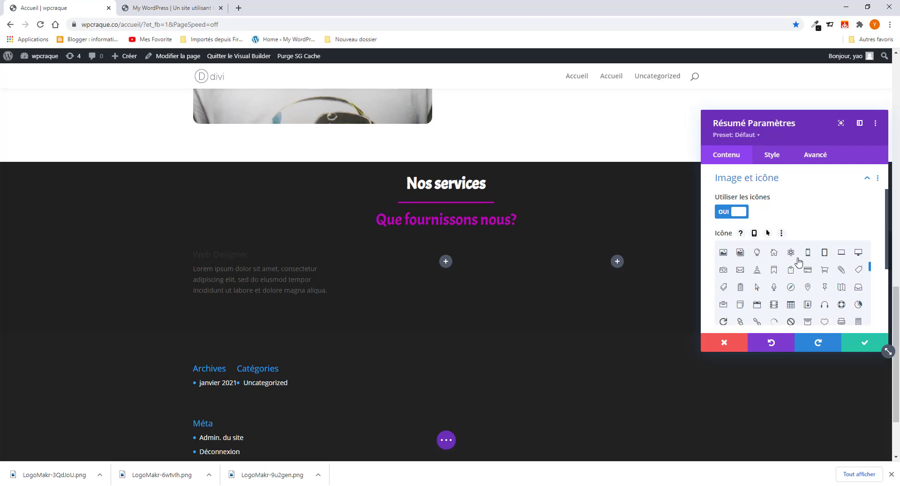
click(792, 253)
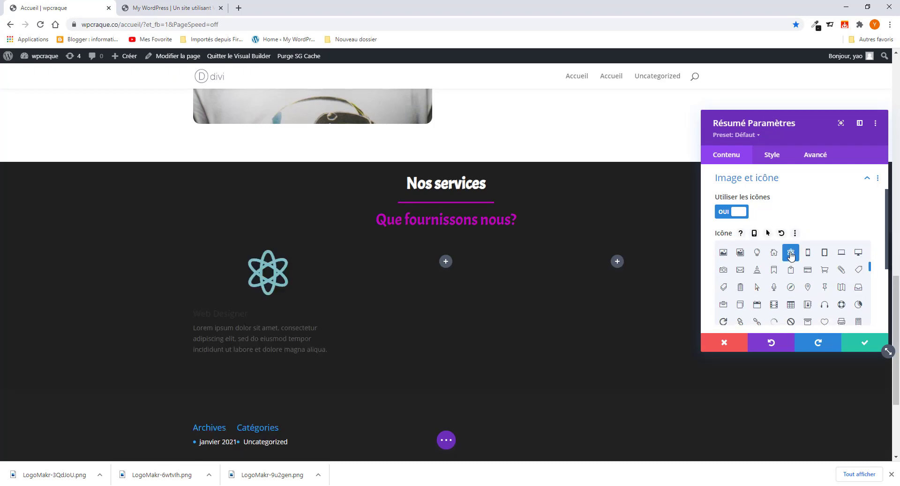
- Open the blurb's Style > Image et icône options and bring up the reference portfolio
scroll(761, 264, up, 2)
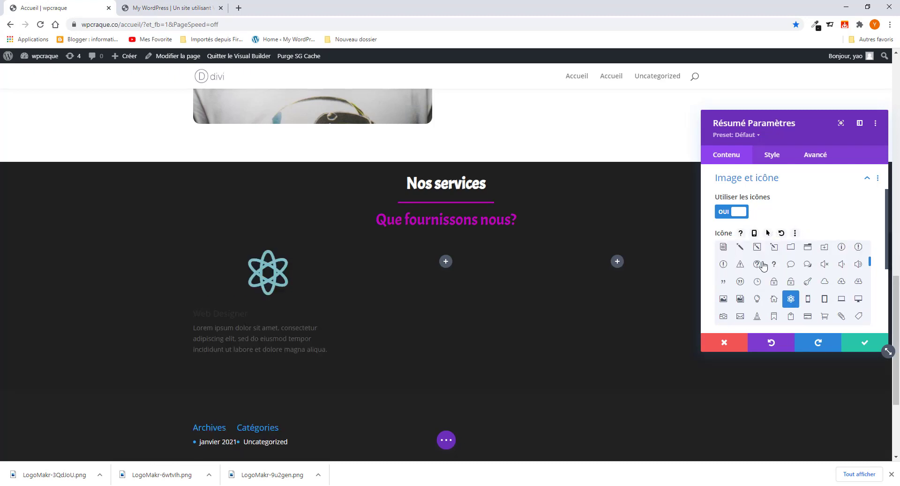
scroll(694, 287, down, 2)
scroll(710, 300, down, 5)
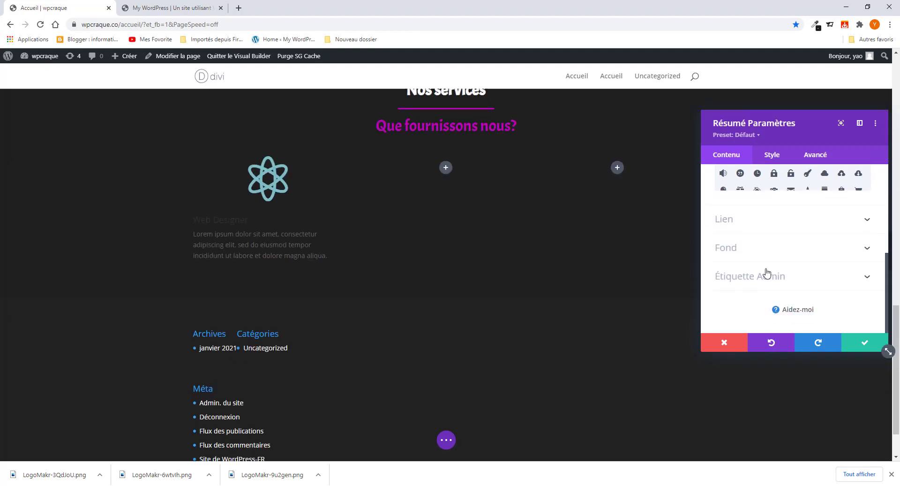
scroll(765, 279, up, 5)
click(771, 155)
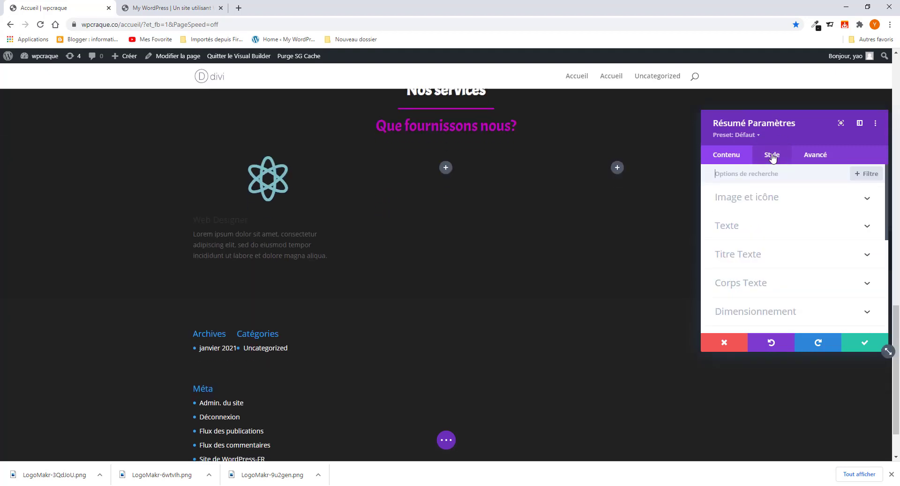
click(749, 202)
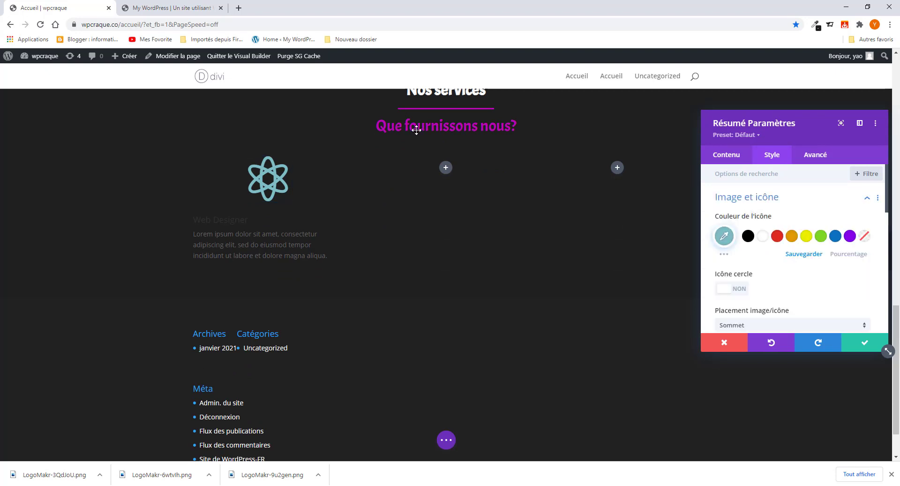
click(183, 11)
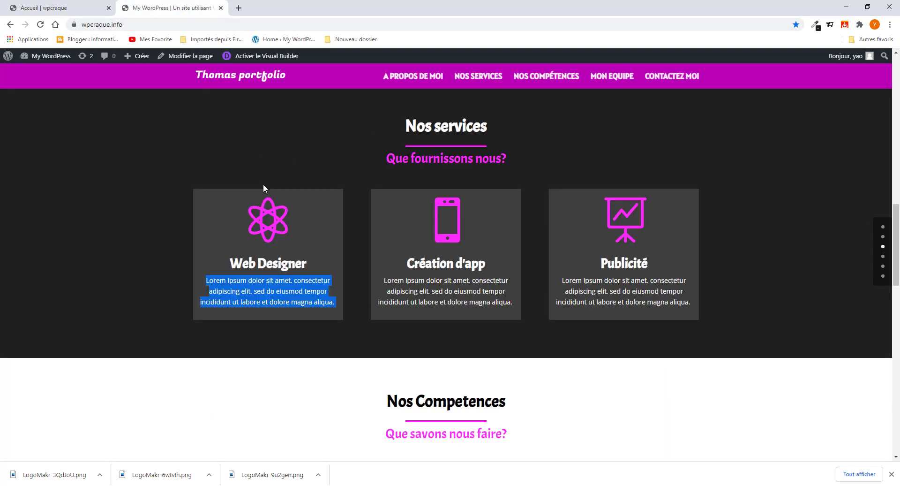
- Sample the header magenta with ColorPick and select its hex code ba00b7
click(816, 25)
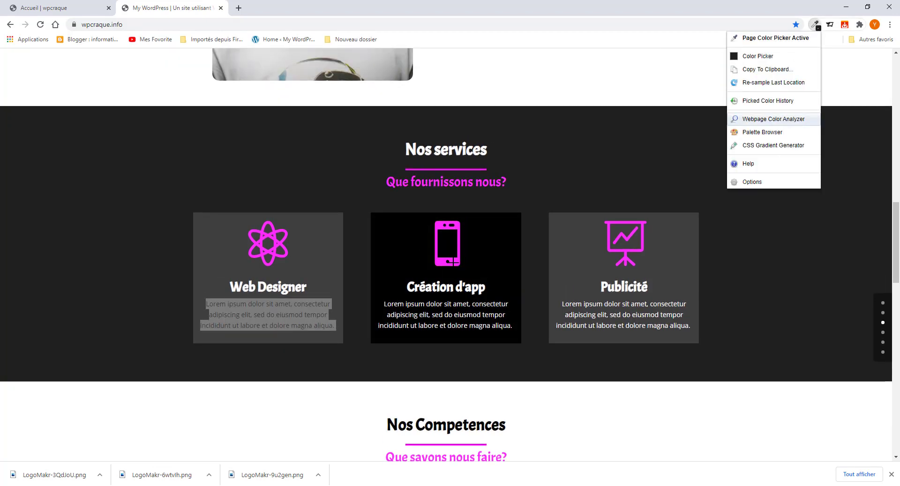
scroll(453, 262, up, 9)
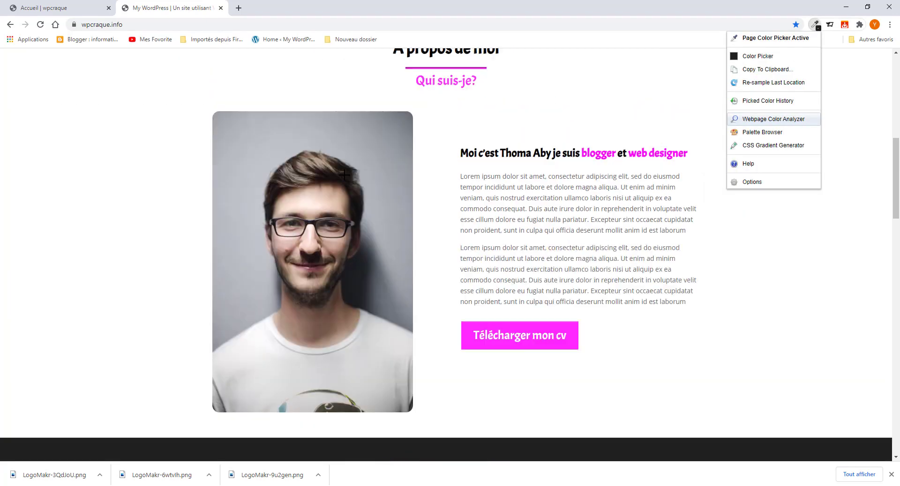
scroll(532, 444, down, 2)
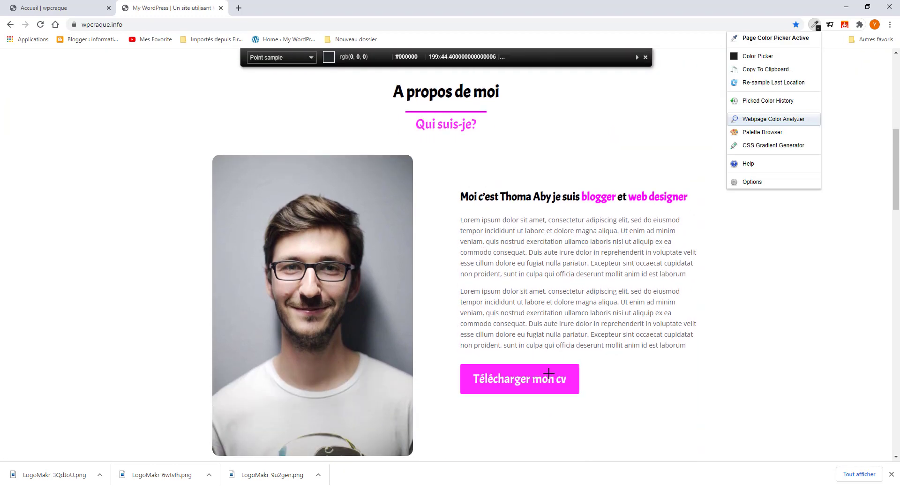
scroll(598, 365, up, 8)
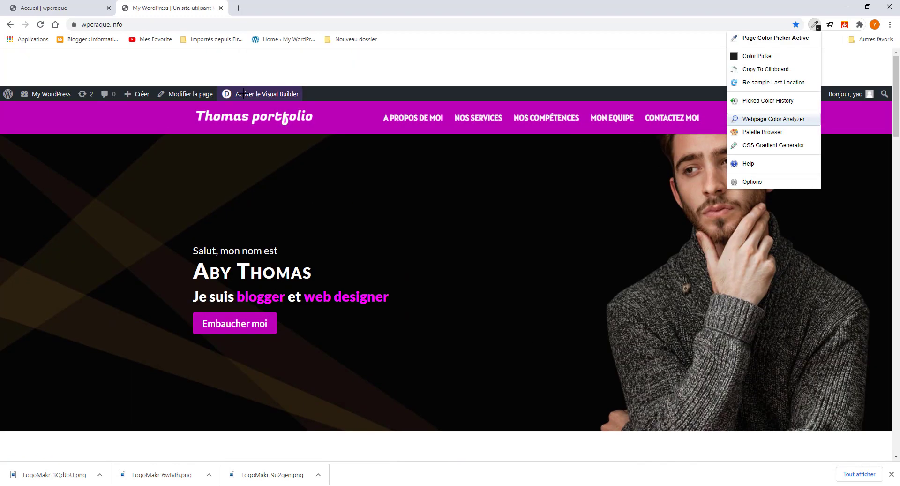
click(330, 121)
click(816, 24)
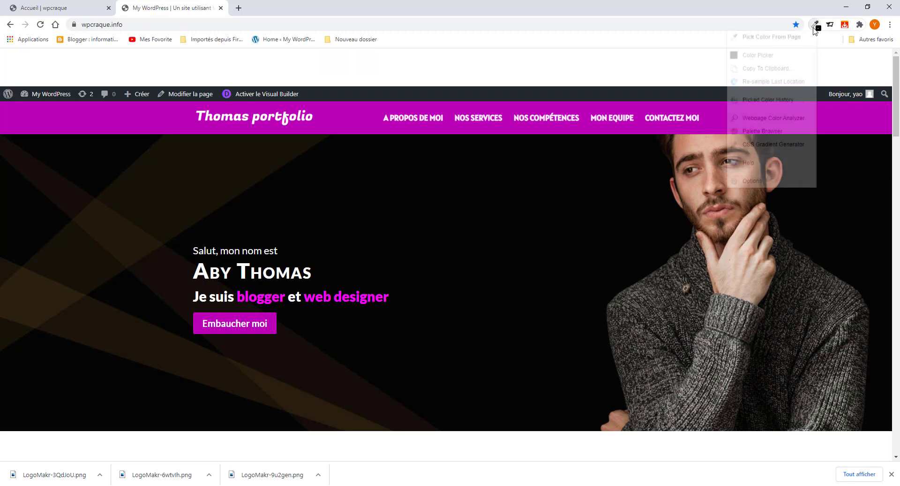
click(652, 130)
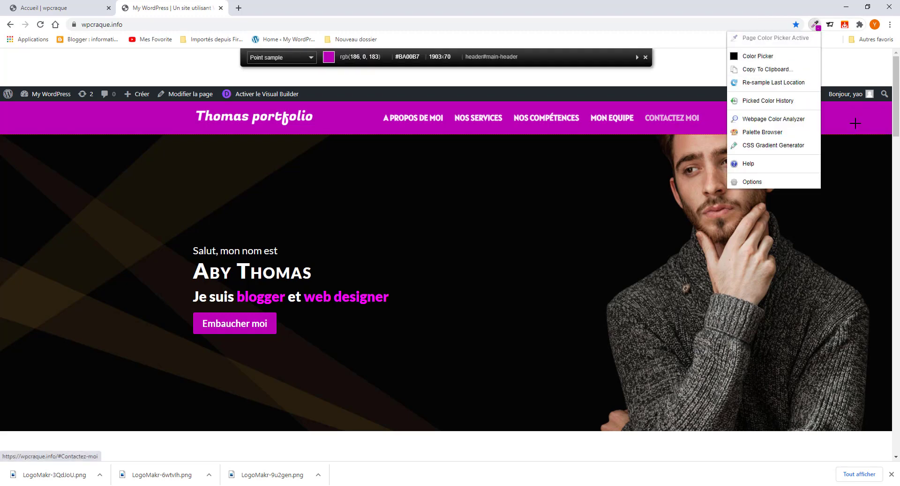
click(818, 28)
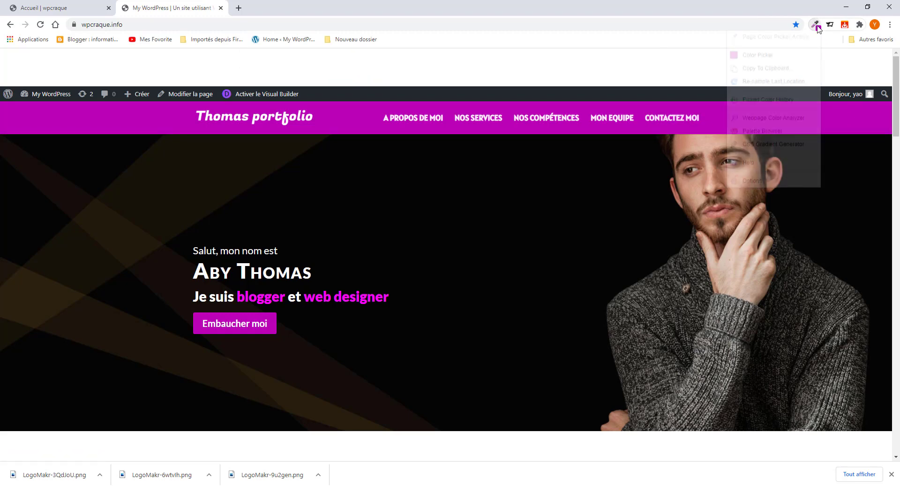
click(759, 56)
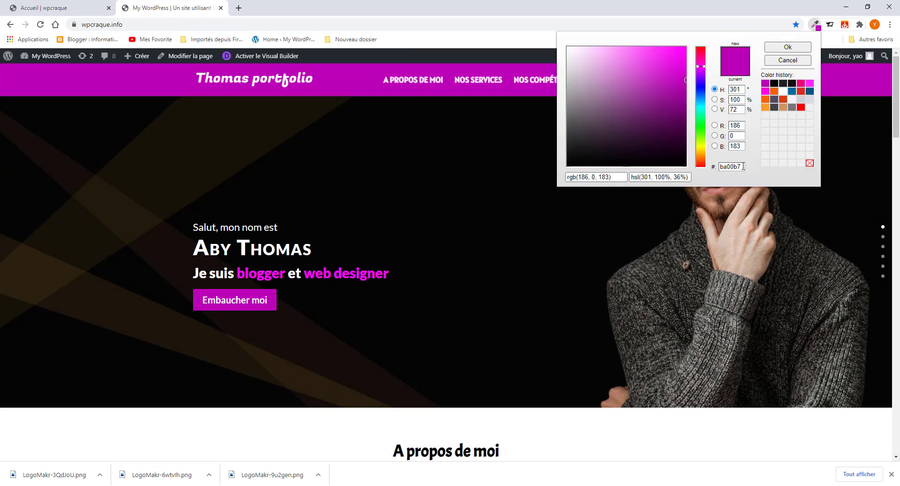
drag(743, 165, 694, 163)
click(96, 9)
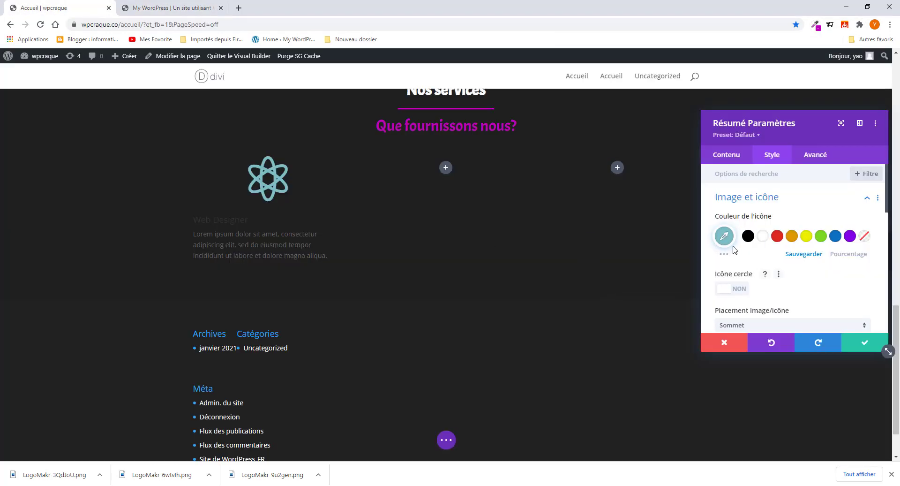
- Set the atom icon colour to #ba00b7, briefly trying and removing the icon circle
click(724, 236)
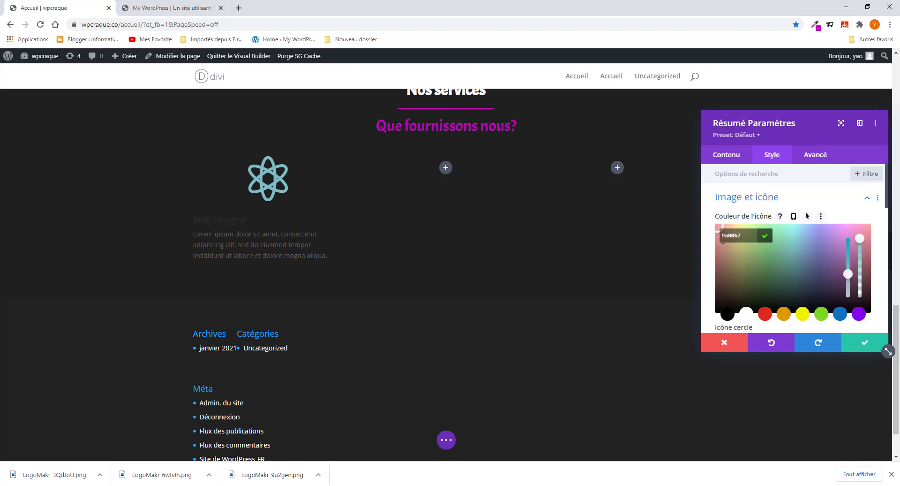
scroll(784, 226, down, 3)
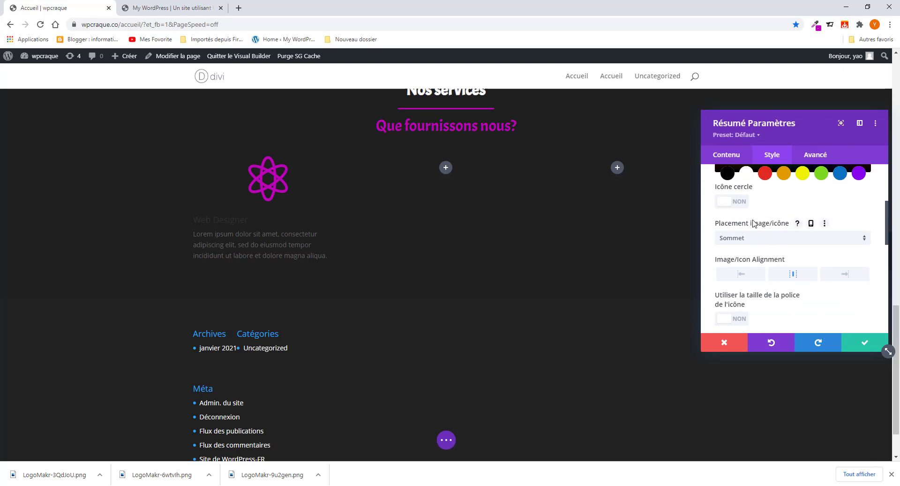
scroll(753, 244, up, 1)
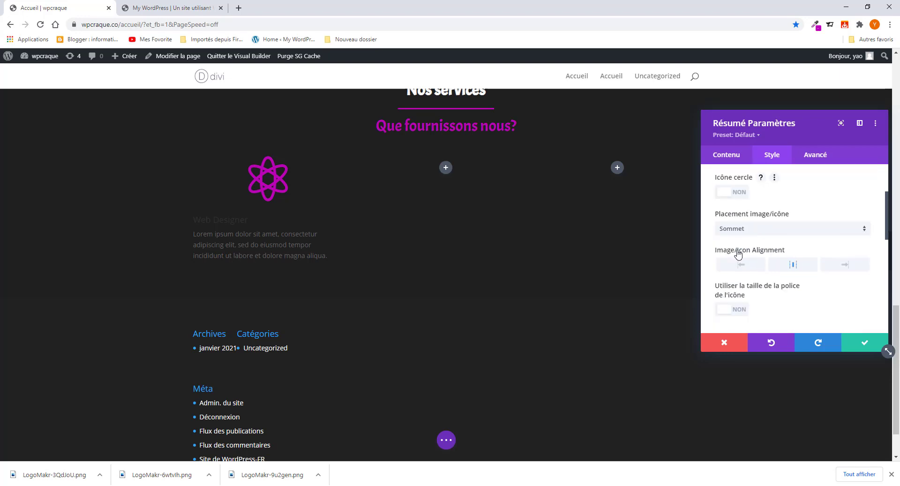
scroll(739, 254, down, 1)
click(736, 194)
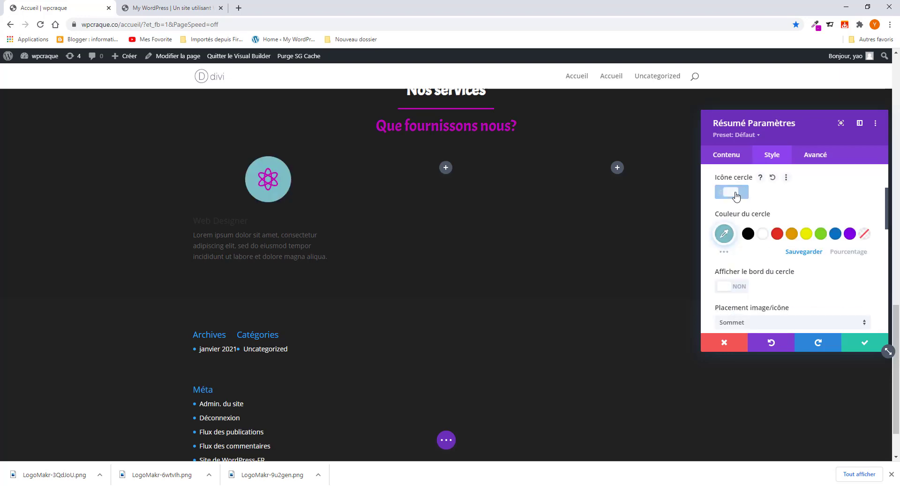
click(728, 194)
- Centre the Web Designer blurb's text and set its text colour to Clair
scroll(746, 255, down, 1)
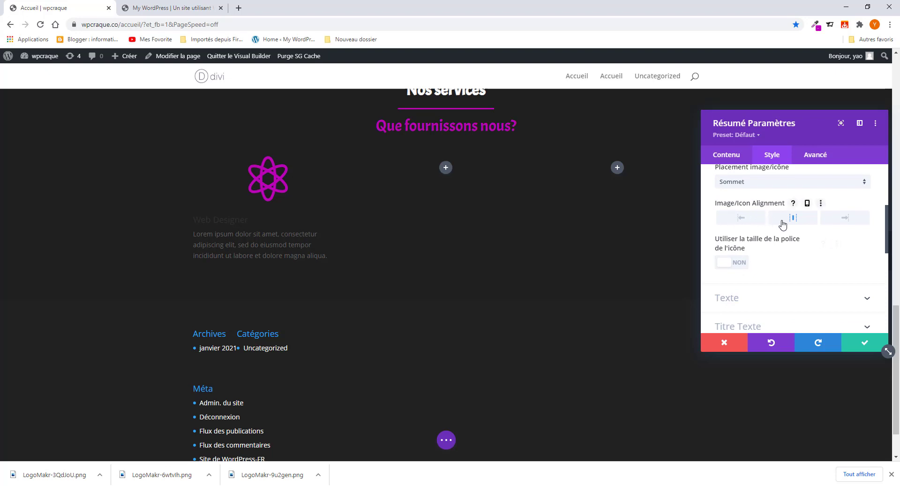
scroll(736, 277, down, 1)
click(749, 252)
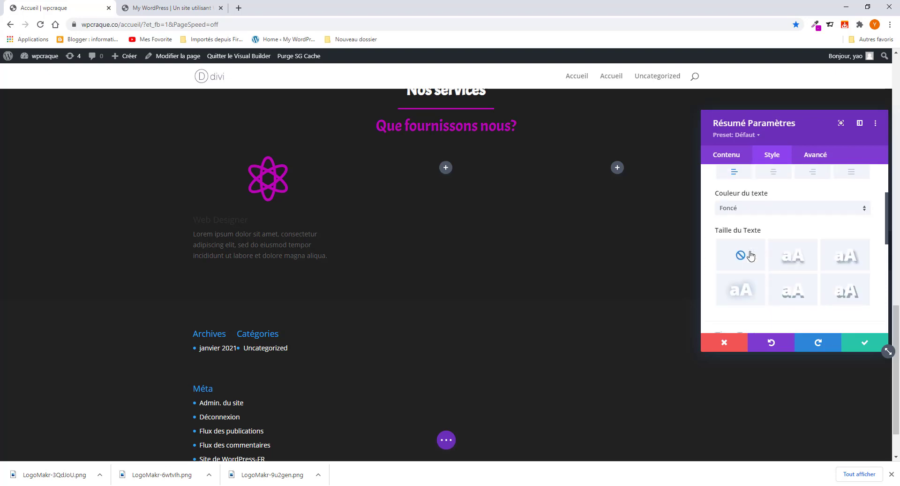
click(769, 215)
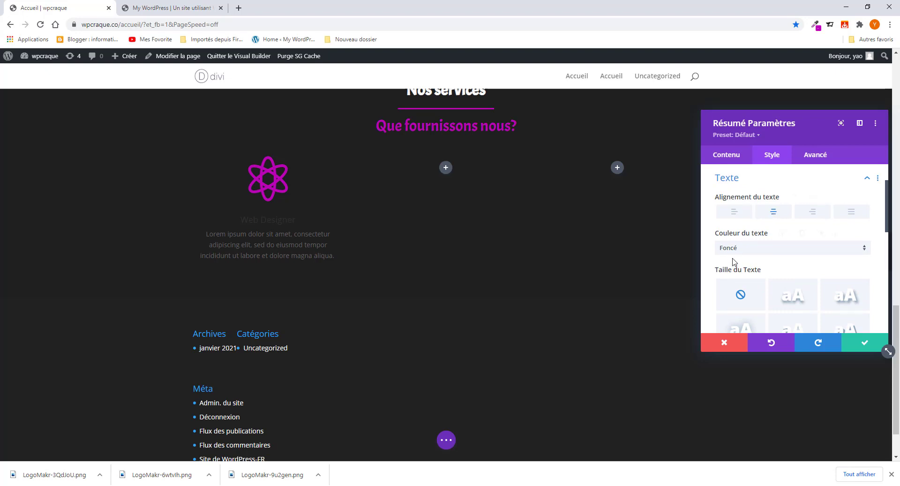
scroll(734, 260, down, 1)
scroll(741, 257, up, 1)
click(754, 251)
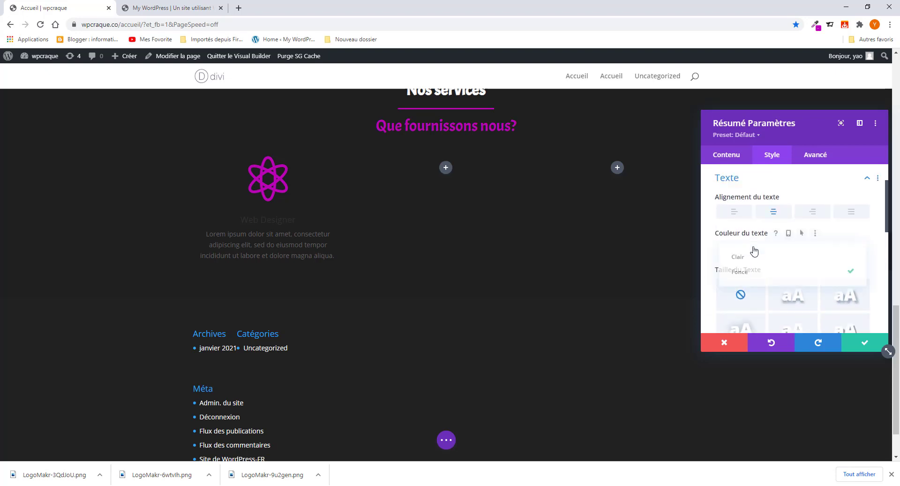
click(751, 259)
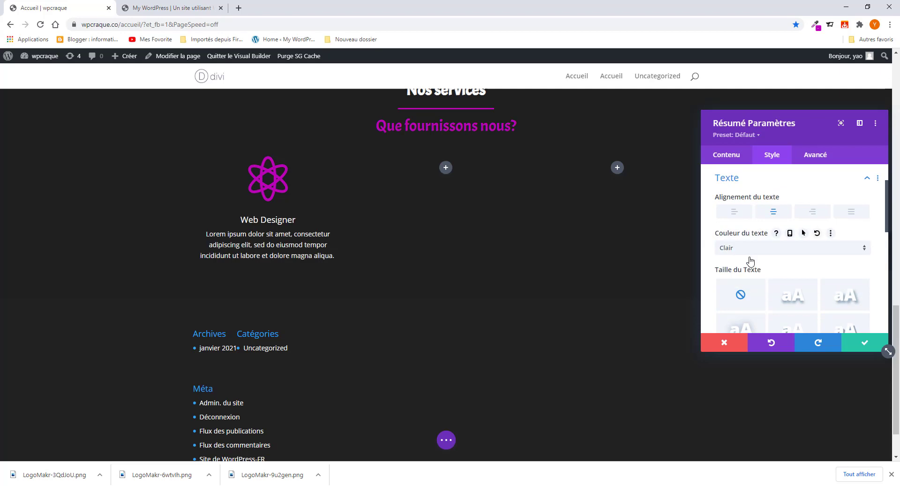
click(160, 9)
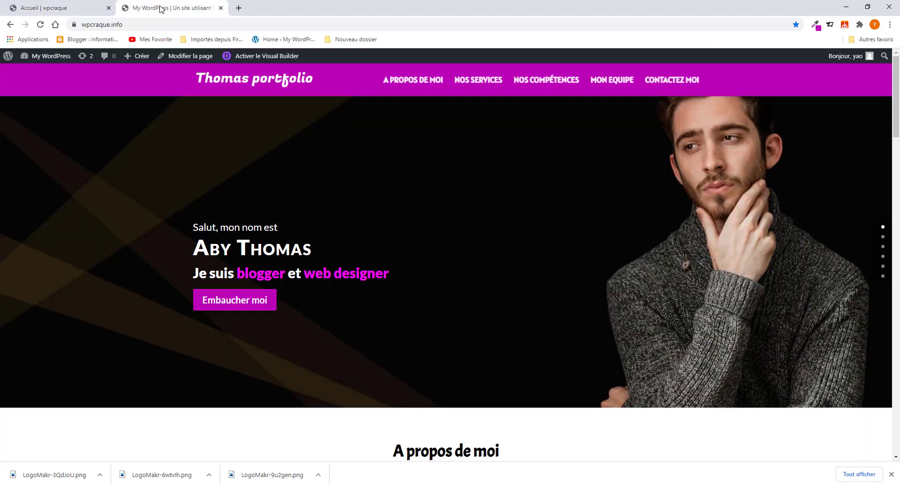
- Clear the text selection on the reference page and return to the Divi builder
scroll(261, 269, down, 12)
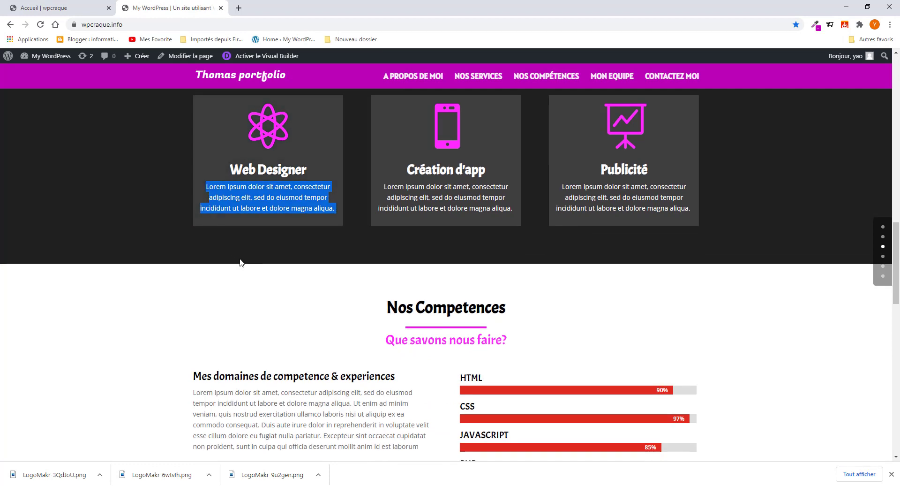
click(240, 262)
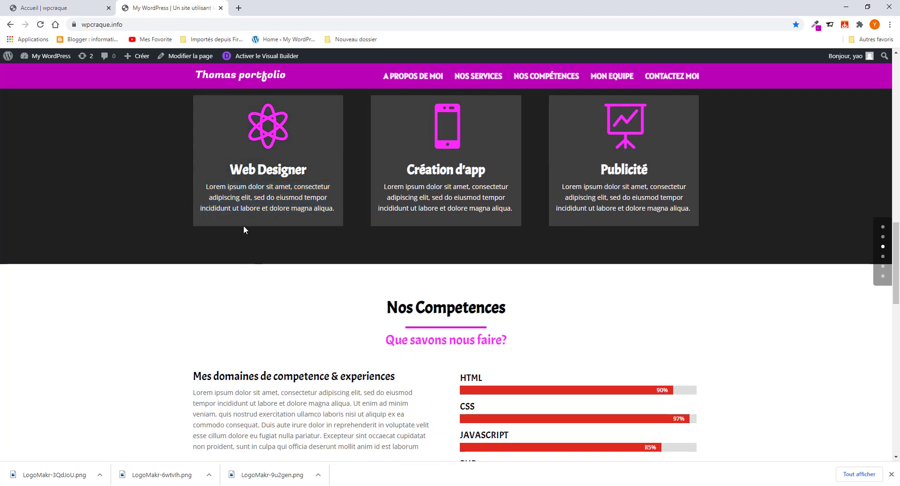
click(56, 8)
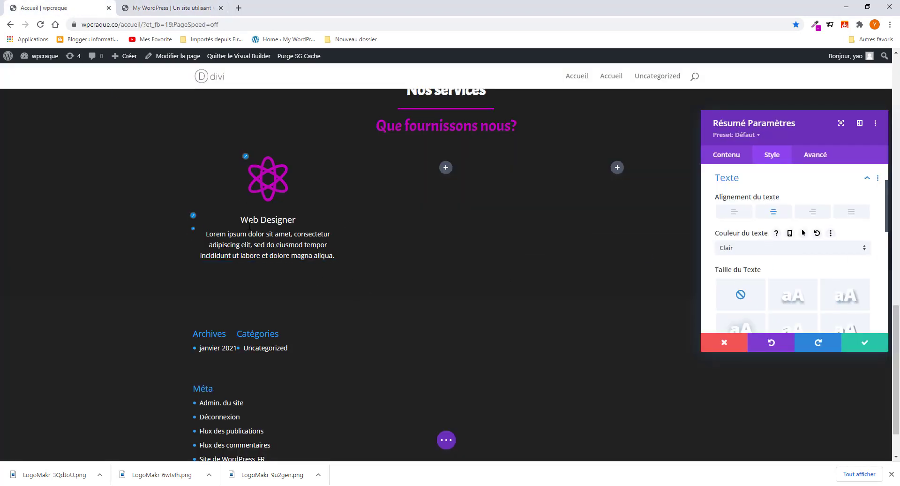
- Set the Web Designer card title to the Acme font, bold, at 26px
click(191, 216)
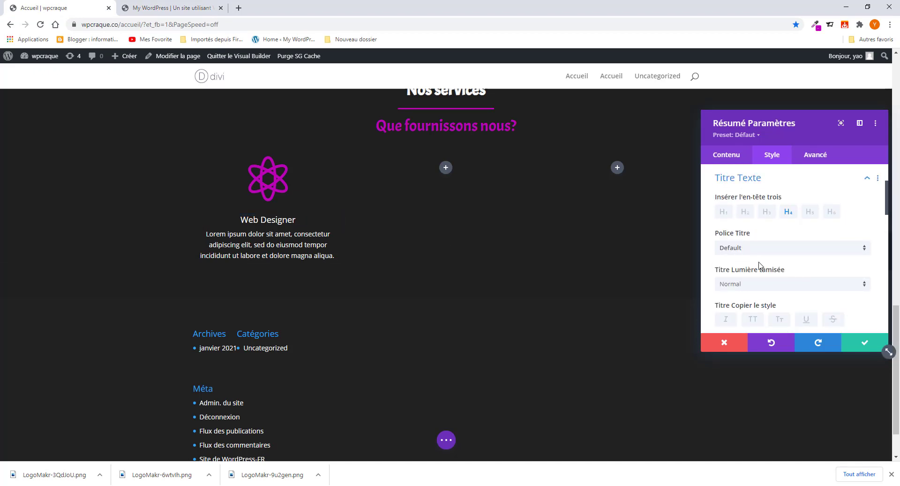
click(755, 249)
click(742, 143)
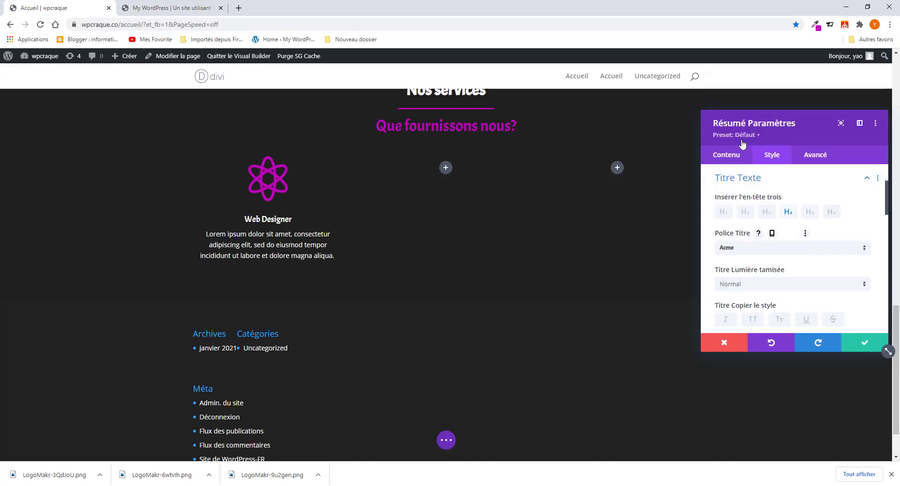
scroll(761, 293, down, 1)
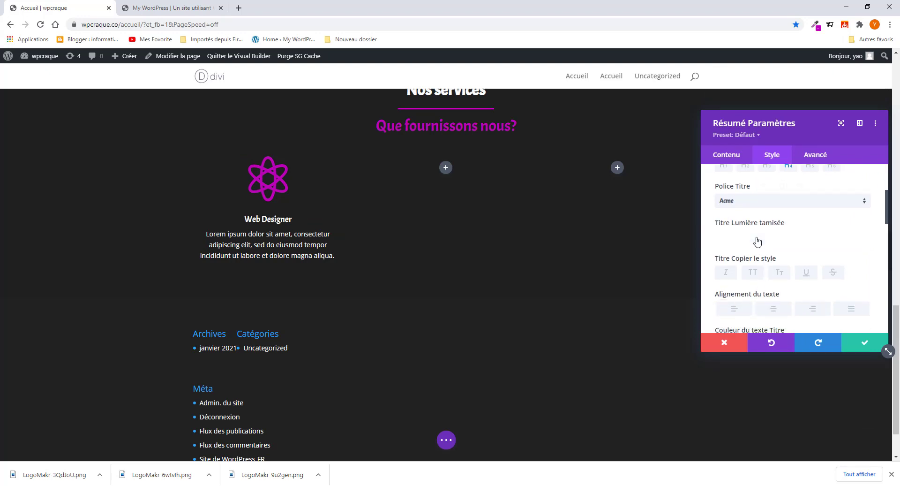
click(755, 240)
click(760, 261)
scroll(771, 300, down, 2)
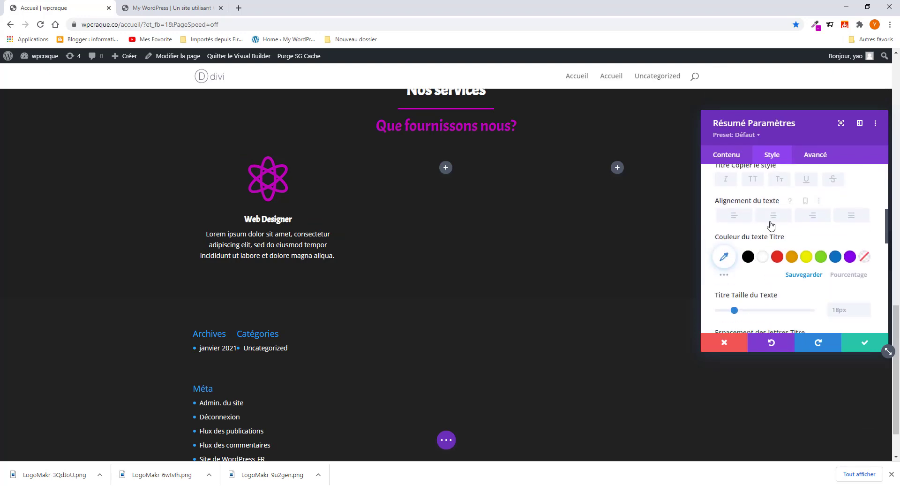
scroll(780, 266, down, 1)
drag(734, 263, 746, 263)
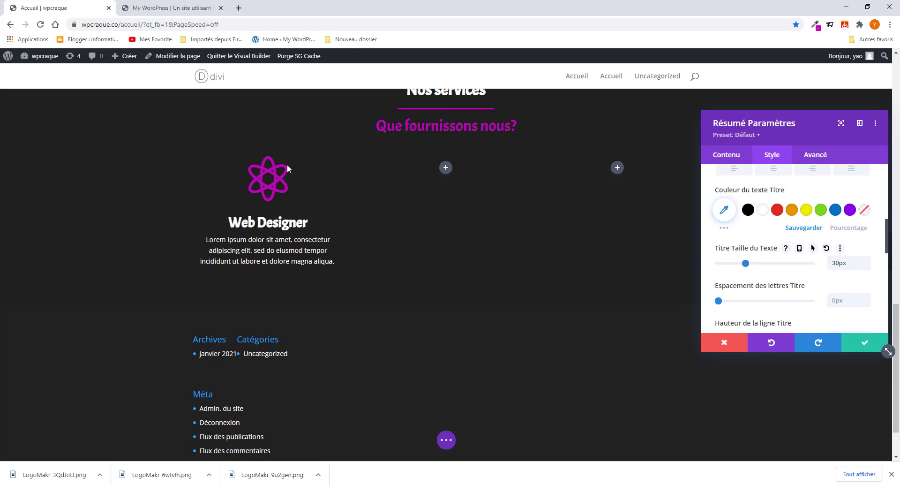
- Check the reference portfolio, then go back to the card's content settings
click(184, 8)
click(75, 6)
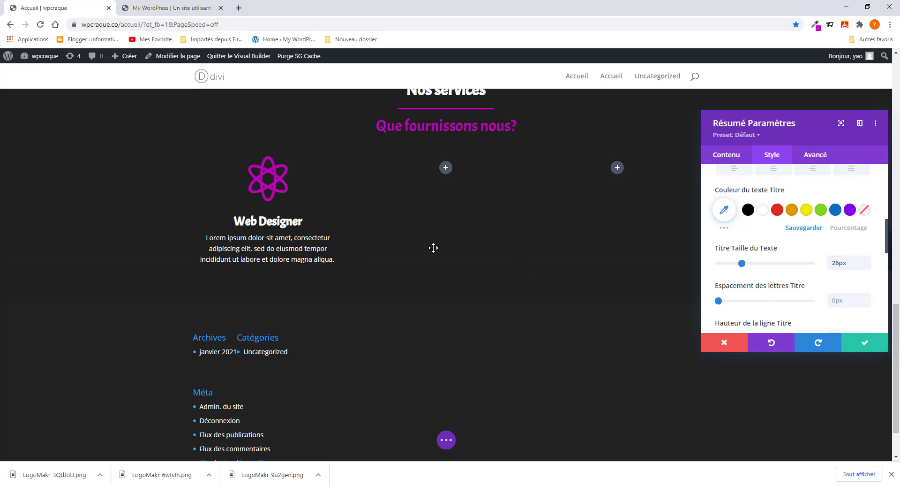
click(731, 157)
- Give the Web Designer card a #353535 grey background
scroll(757, 267, down, 1)
click(744, 253)
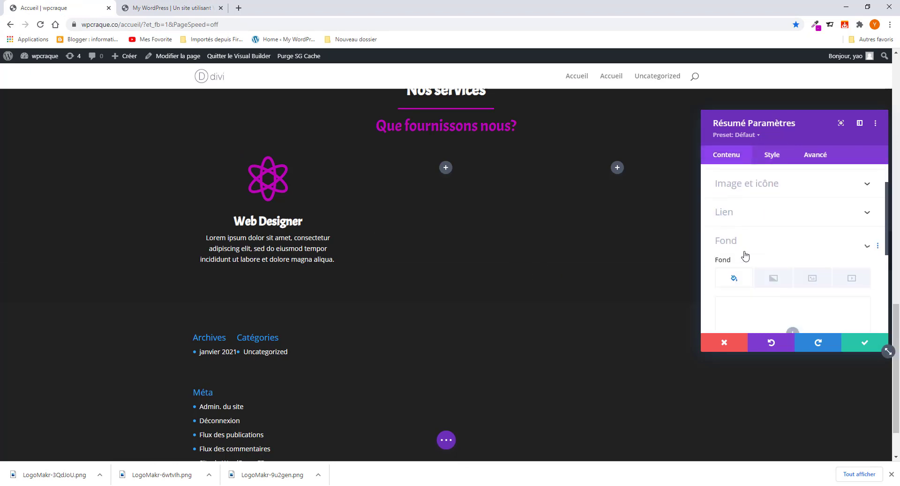
scroll(796, 305, down, 2)
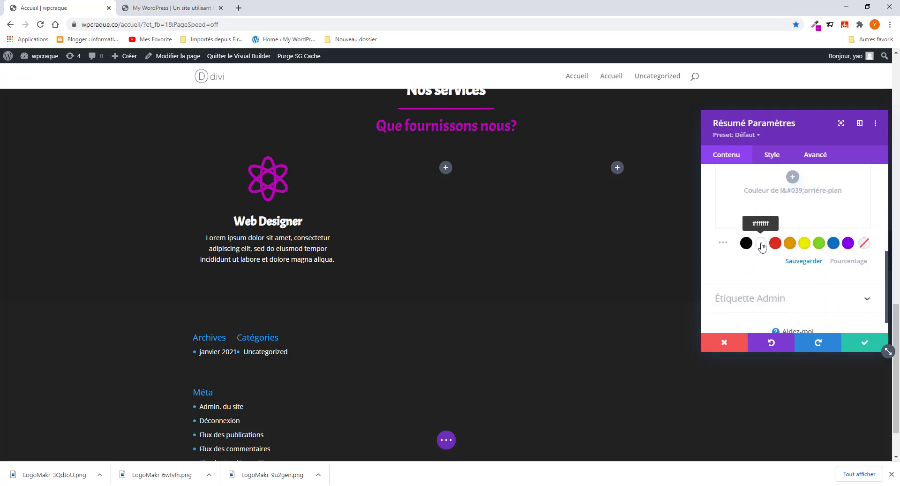
click(745, 243)
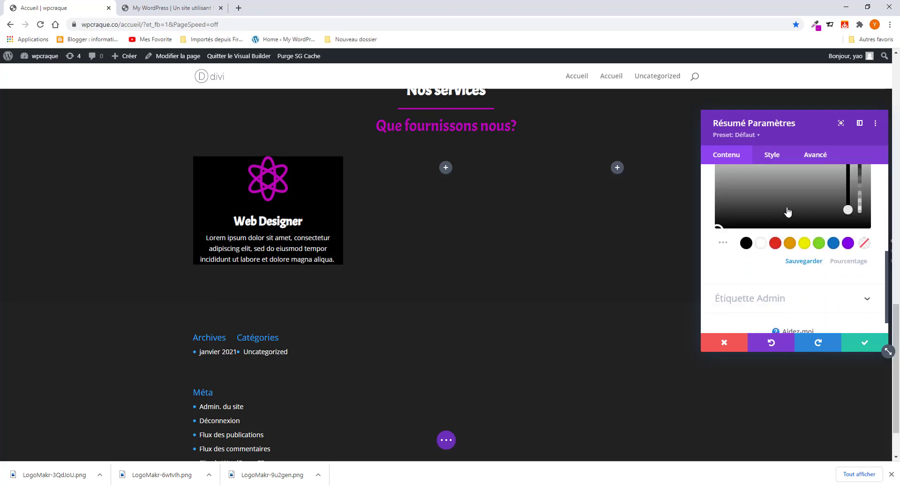
scroll(766, 225, up, 1)
click(764, 239)
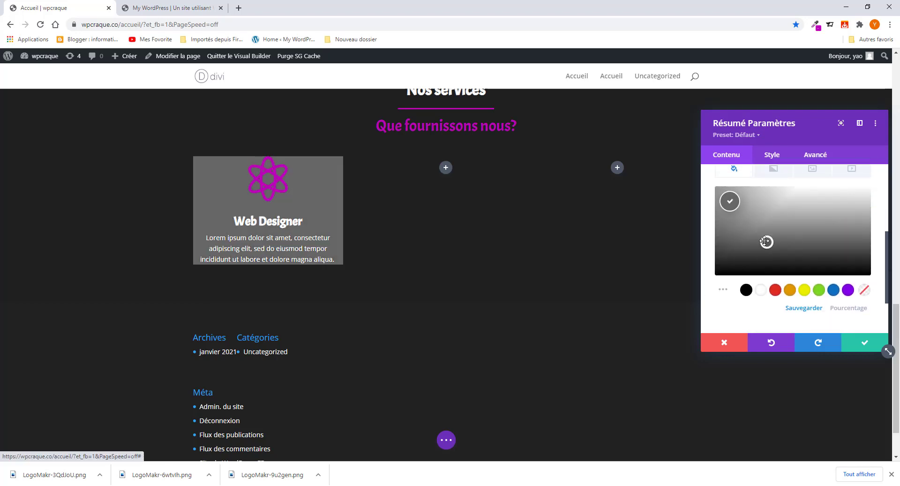
drag(762, 248, 758, 259)
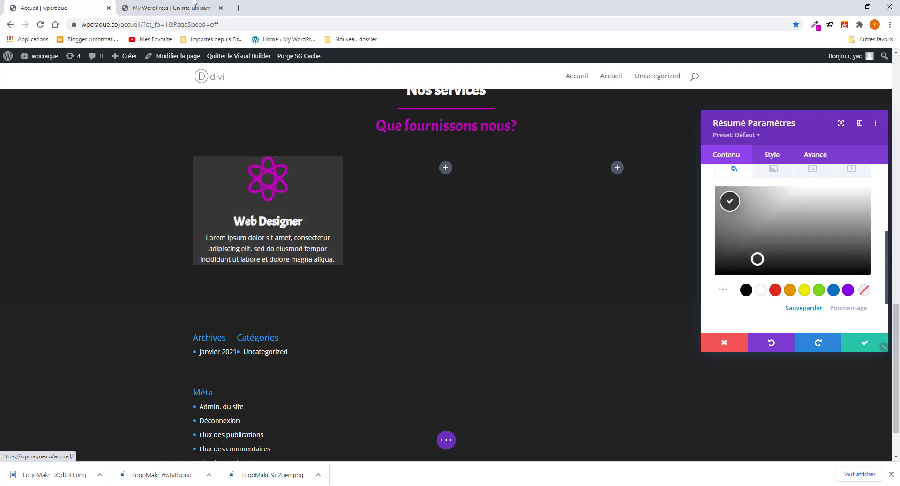
- After checking the reference, give the card 16px top and 25px bottom padding
click(179, 7)
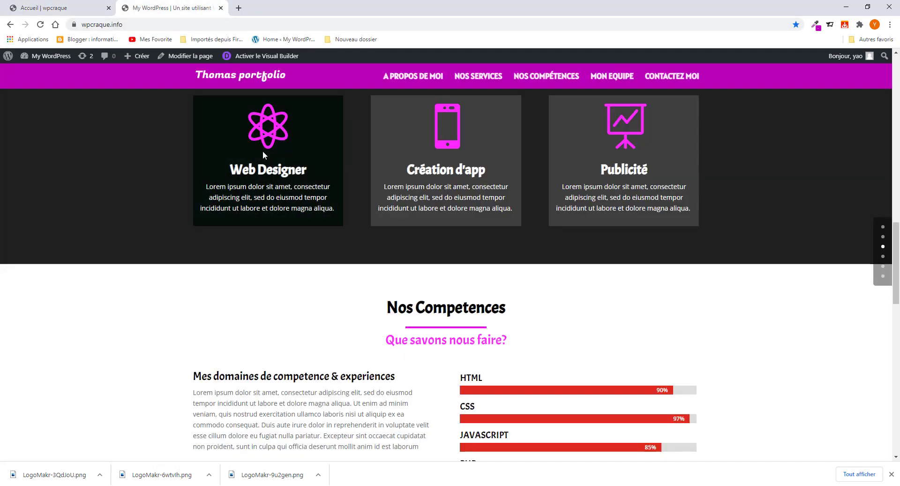
click(46, 7)
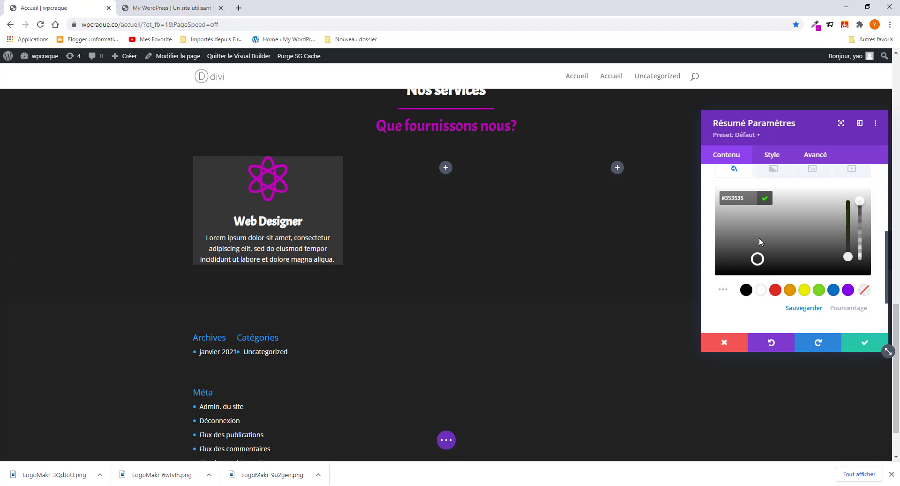
click(769, 155)
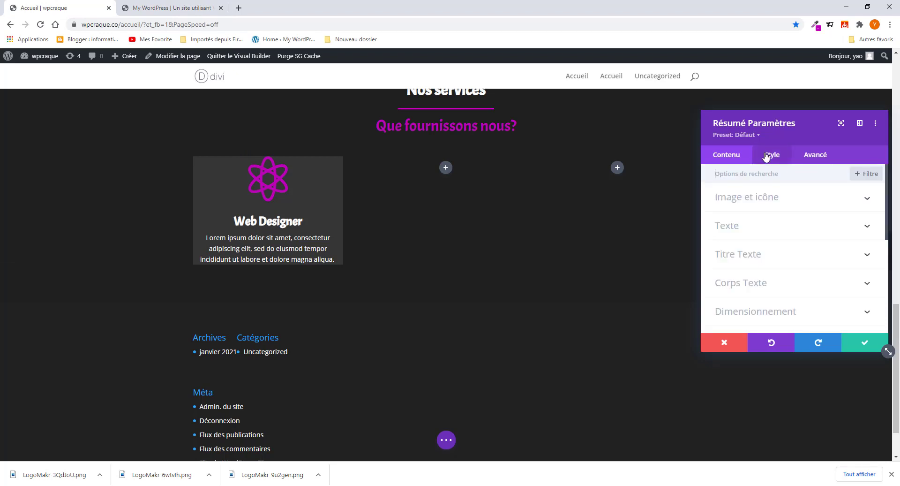
scroll(750, 307, down, 1)
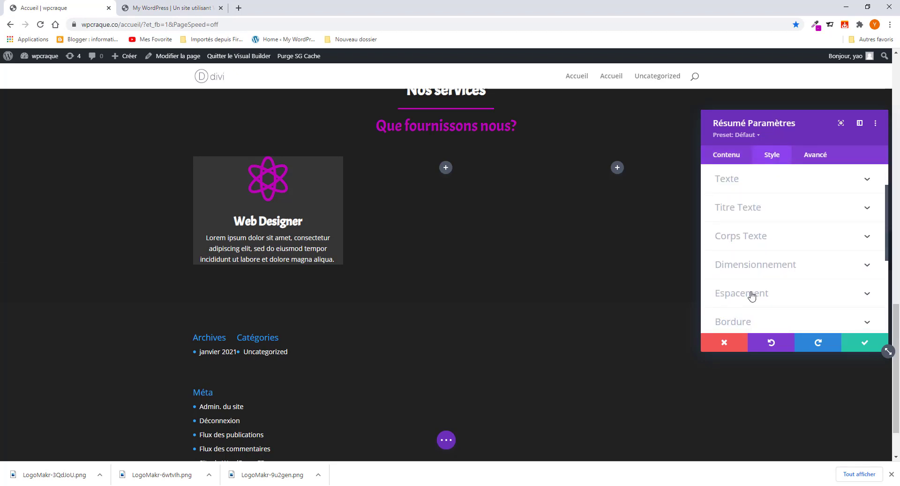
click(752, 294)
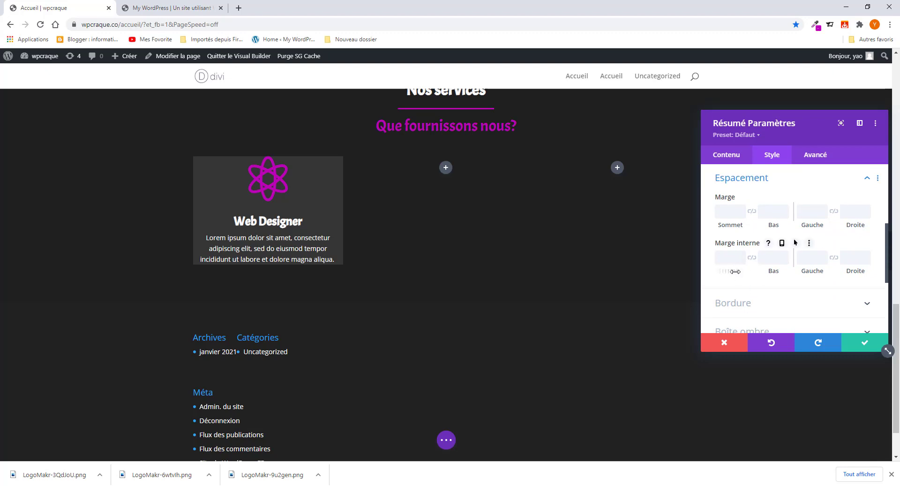
drag(735, 271, 782, 271)
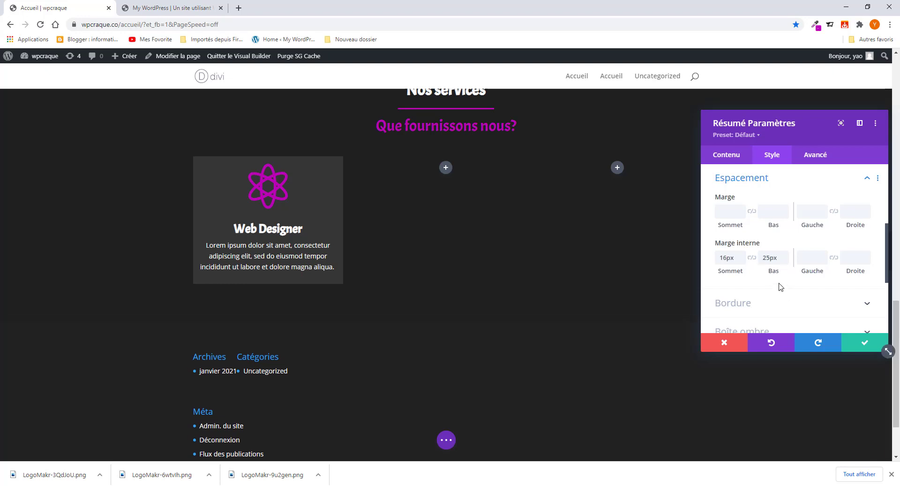
click(179, 8)
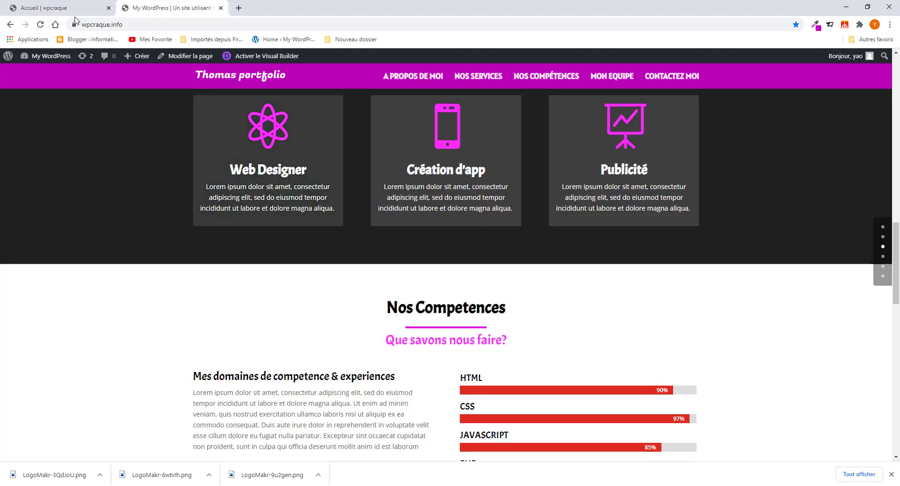
- Make the card's background turn black (#000000) on hover, then save and close its settings
click(45, 8)
click(740, 159)
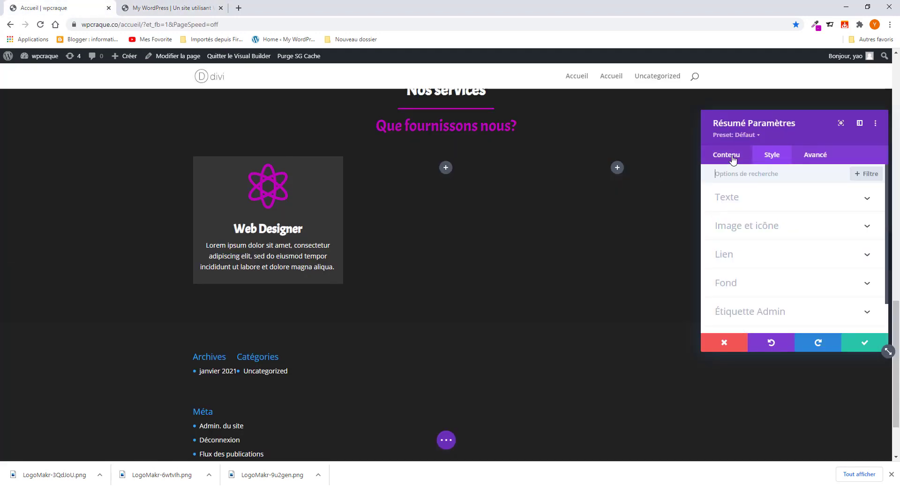
click(734, 283)
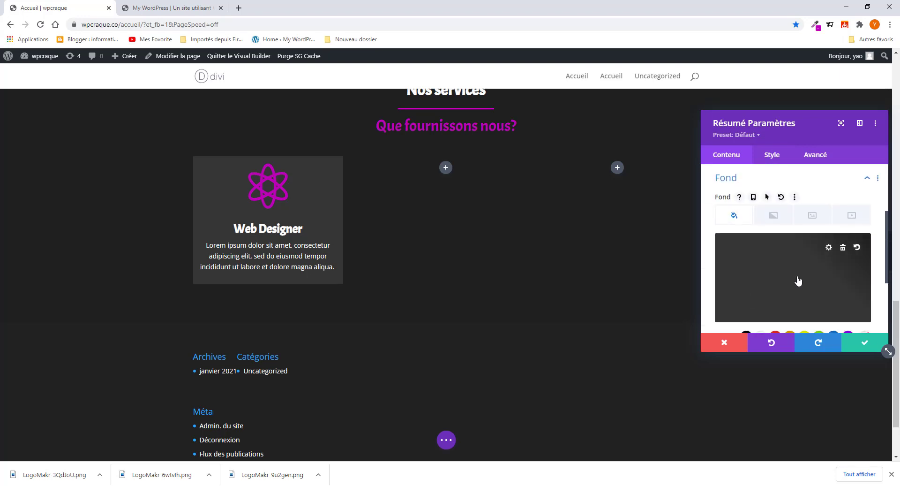
click(766, 197)
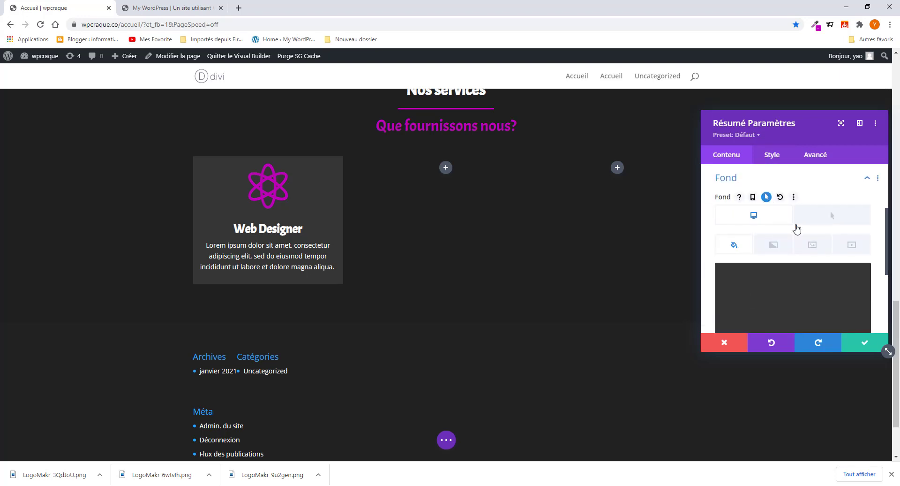
click(833, 215)
mouse_move(824, 291)
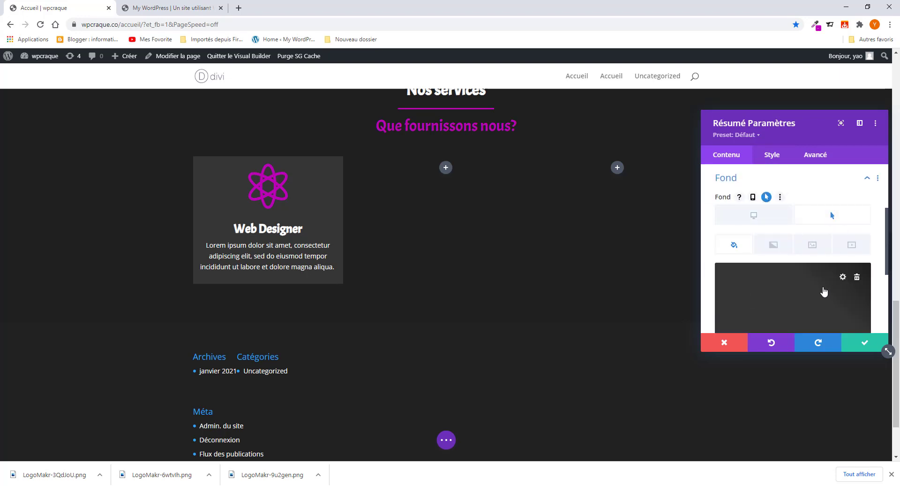
scroll(781, 268, down, 1)
click(778, 261)
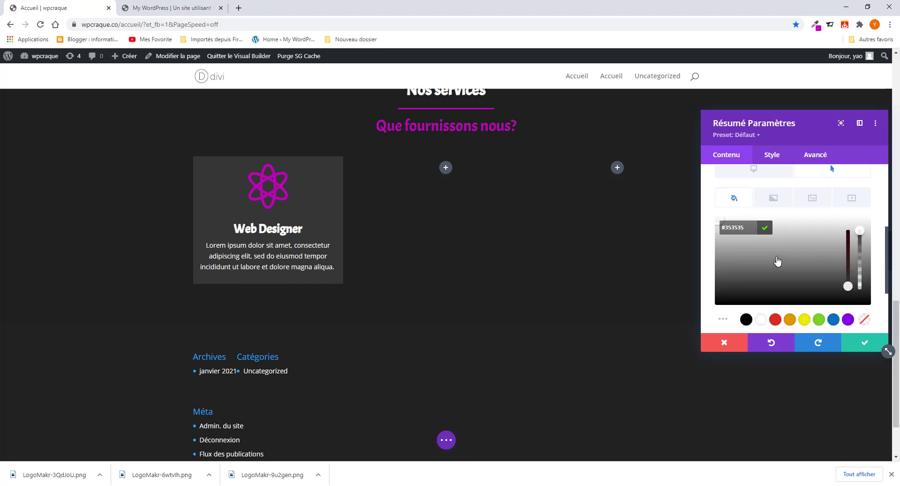
click(747, 321)
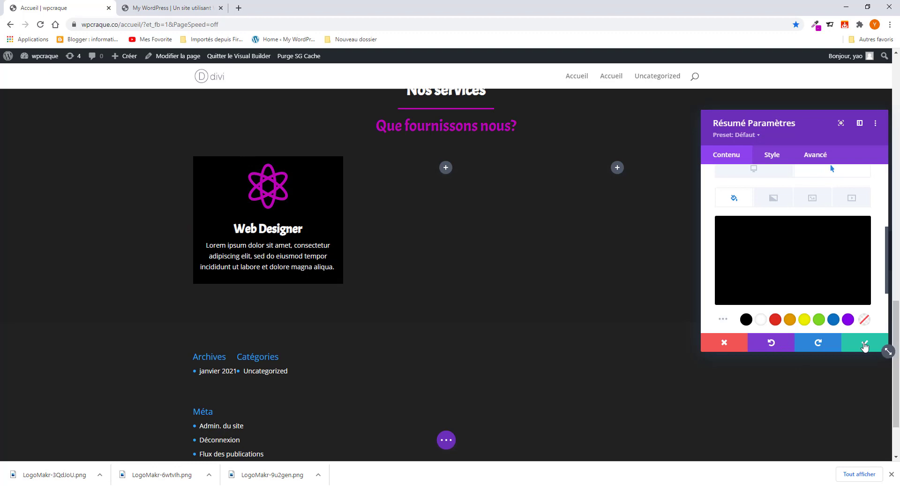
click(864, 343)
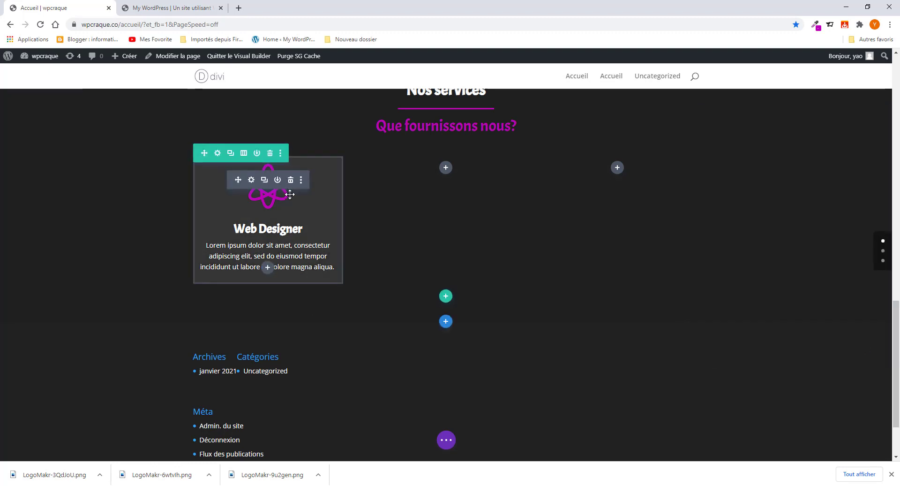
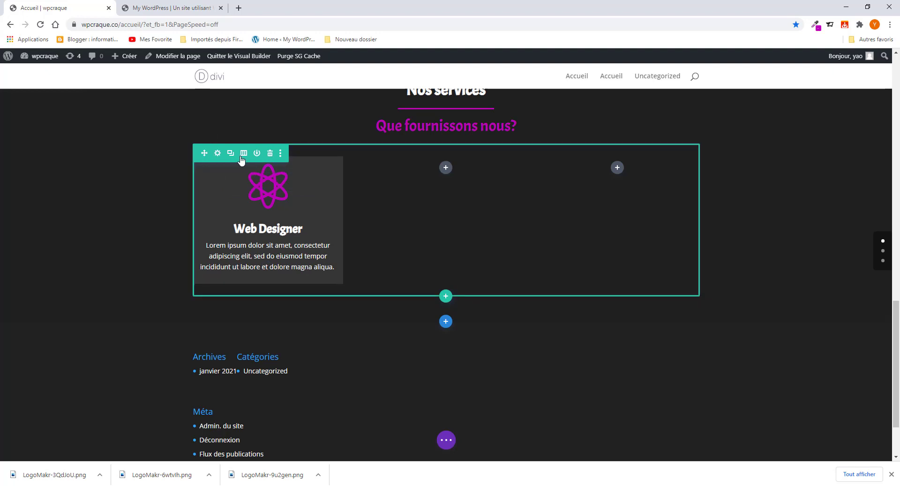
- Cut the row to one Web Designer column, duplicate it twice for three cards, and save
click(217, 153)
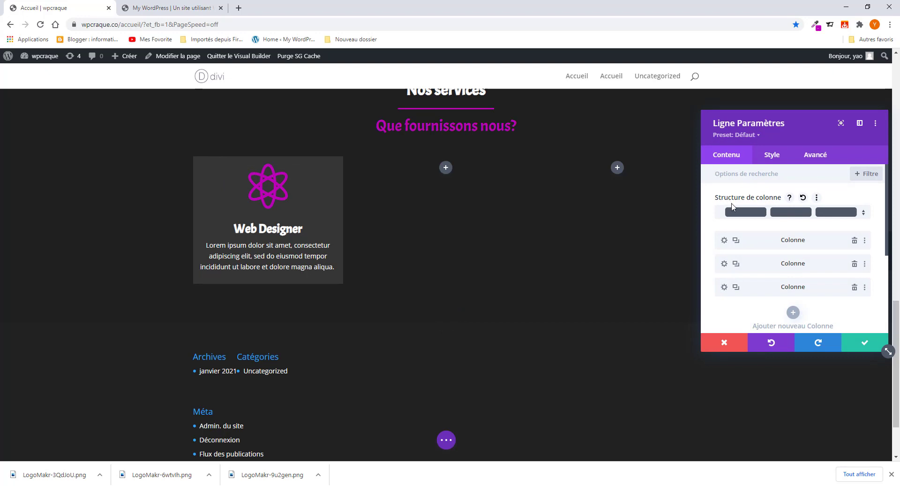
click(854, 288)
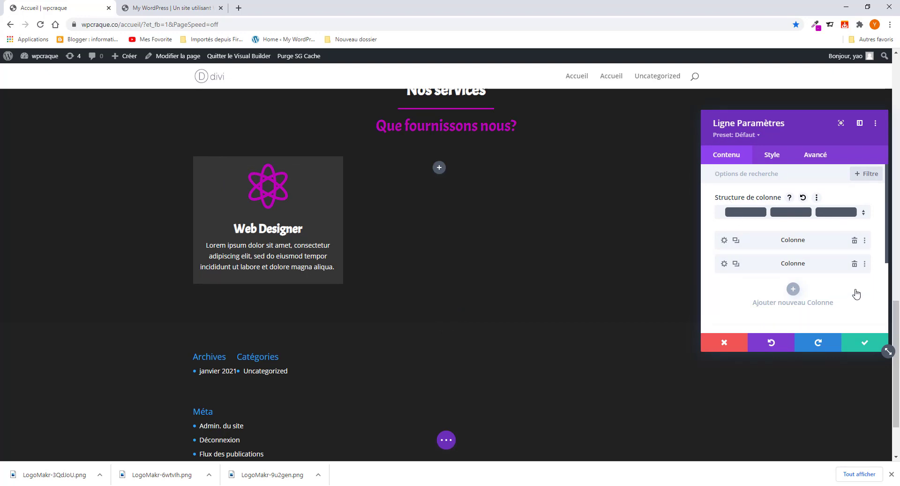
click(855, 265)
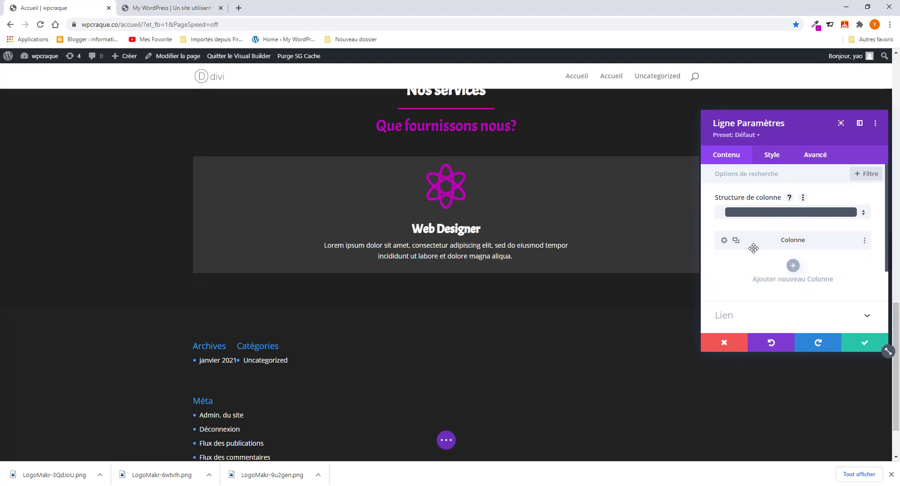
click(736, 241)
click(737, 241)
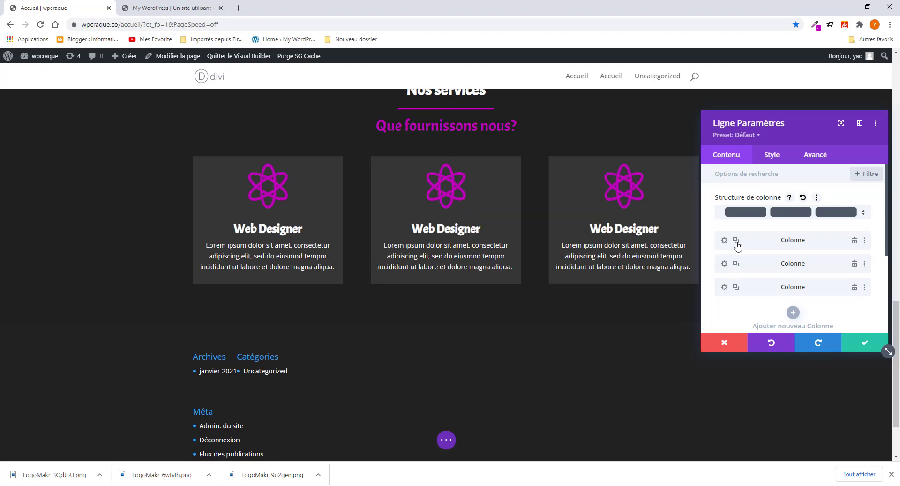
click(865, 342)
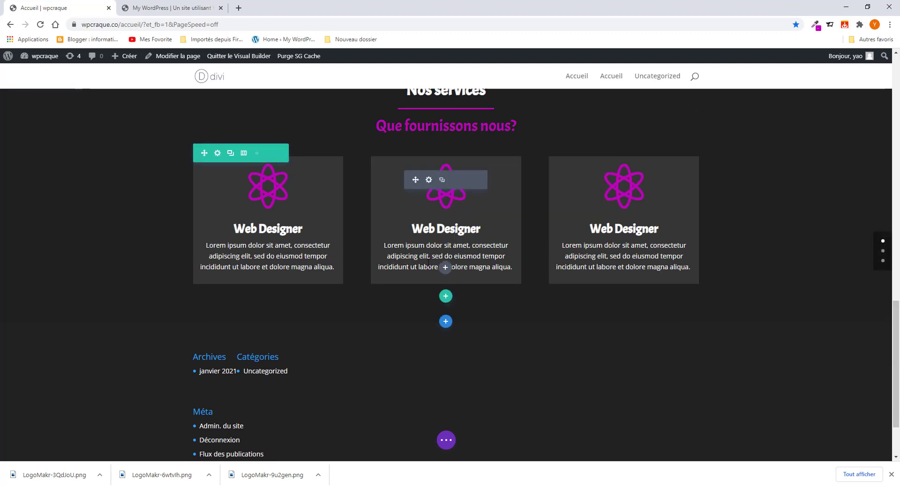
click(171, 8)
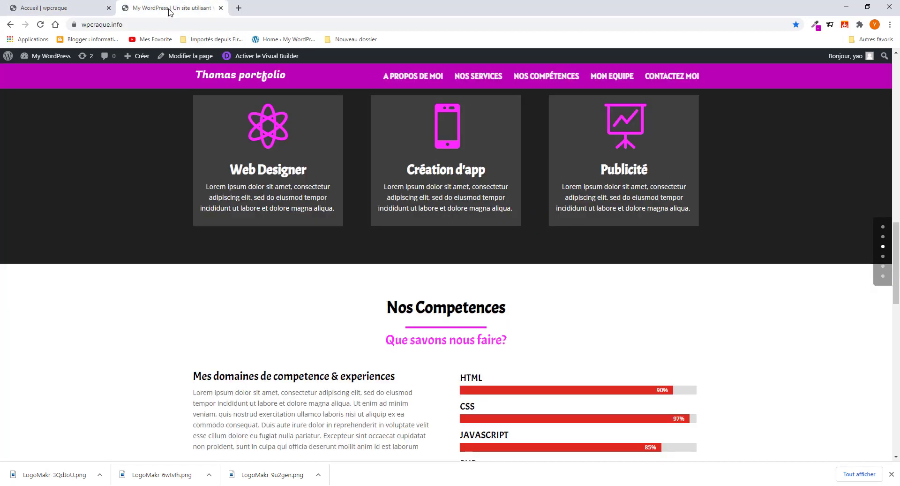
- Change the middle card's icon to a phone and save
scroll(360, 160, up, 2)
click(75, 4)
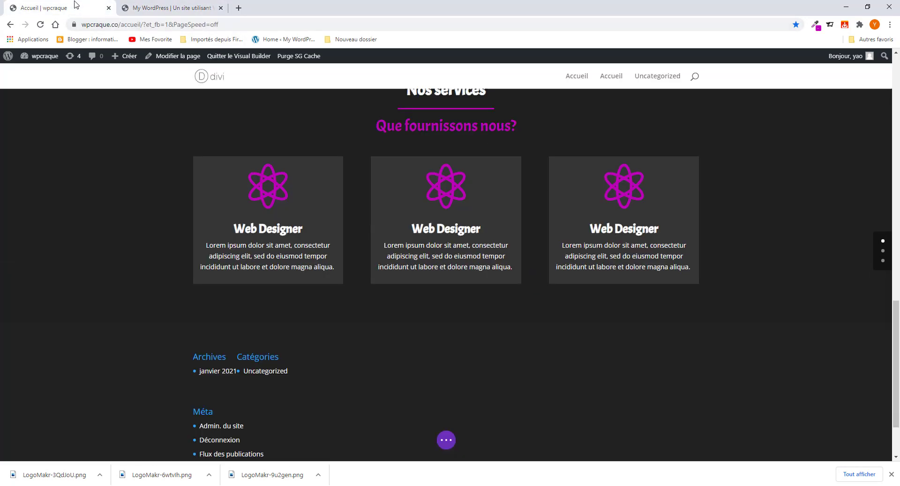
click(429, 180)
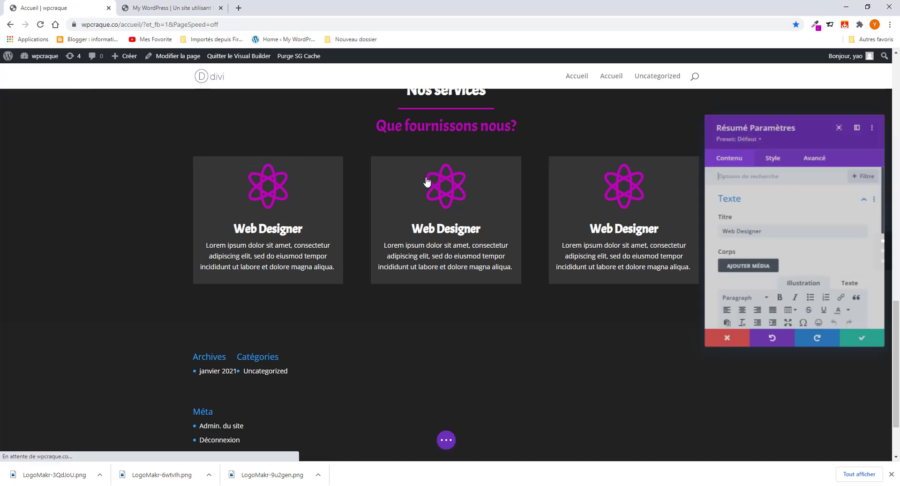
scroll(792, 262, down, 3)
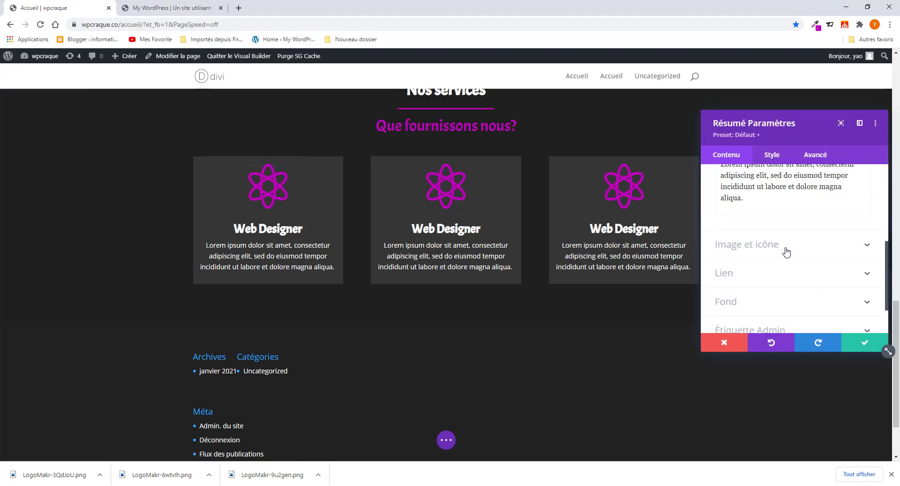
click(786, 252)
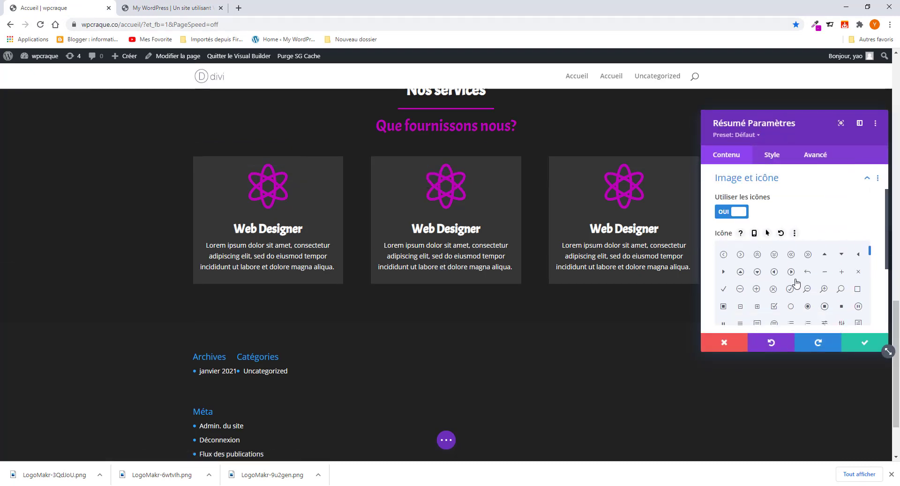
scroll(798, 286, up, 10)
scroll(799, 287, down, 1)
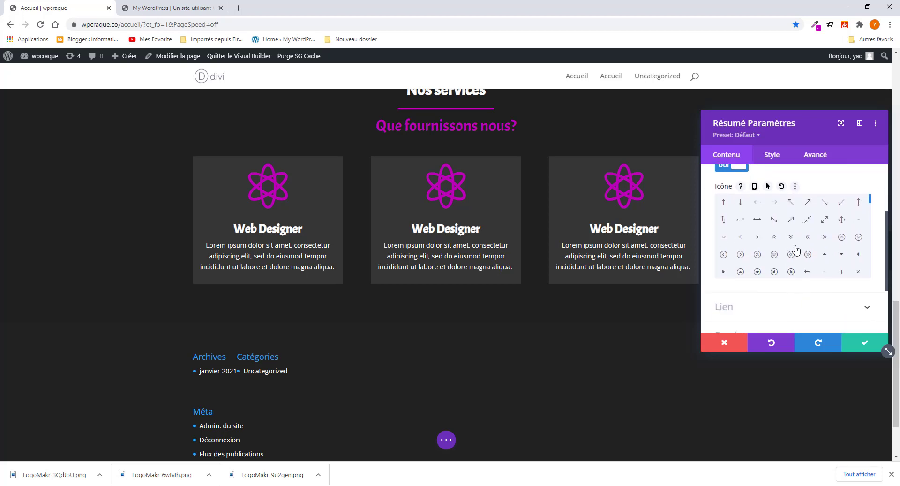
scroll(797, 247, down, 6)
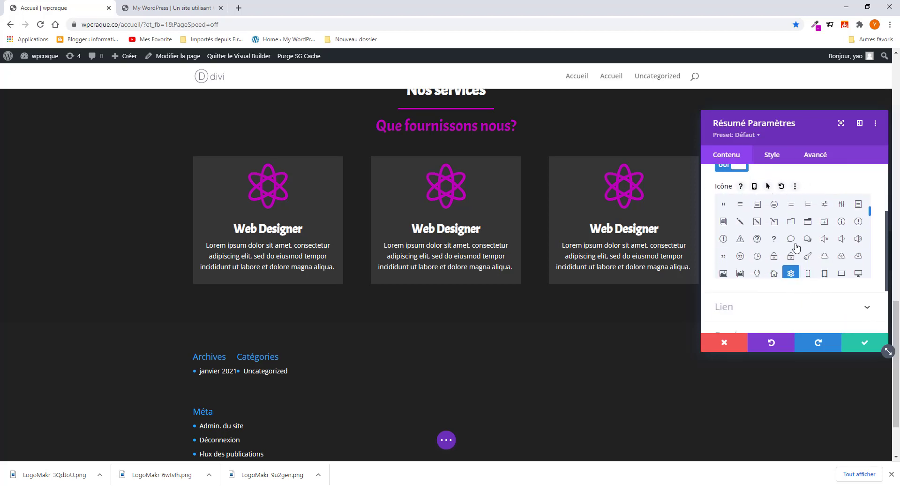
click(808, 208)
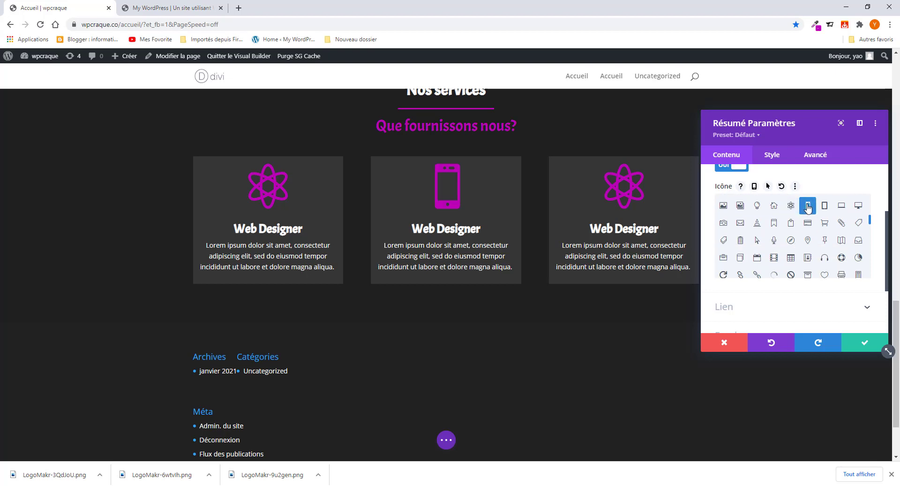
click(866, 348)
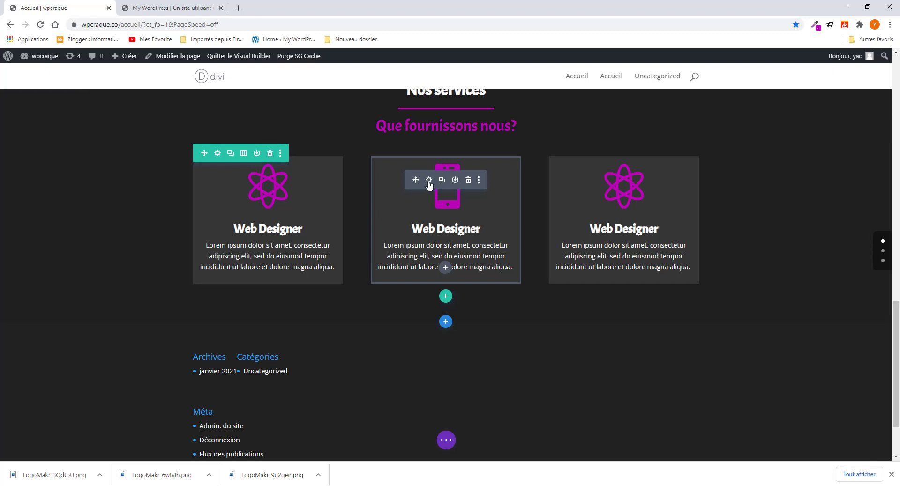
- Select the middle card's title, paste from the reference site, and clear the wrongly pasted text
click(428, 180)
triple_click(760, 231)
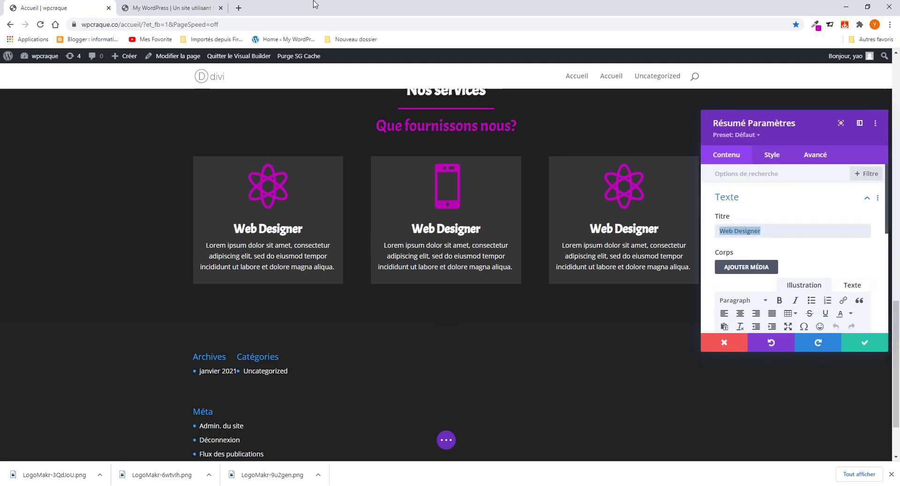
click(168, 7)
drag(402, 262, 488, 268)
key(ctrl+c)
right_click(480, 271)
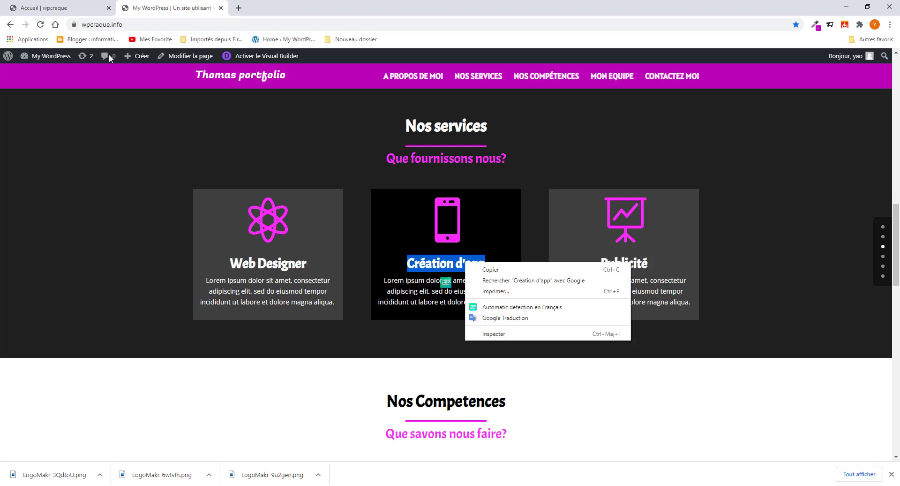
click(68, 11)
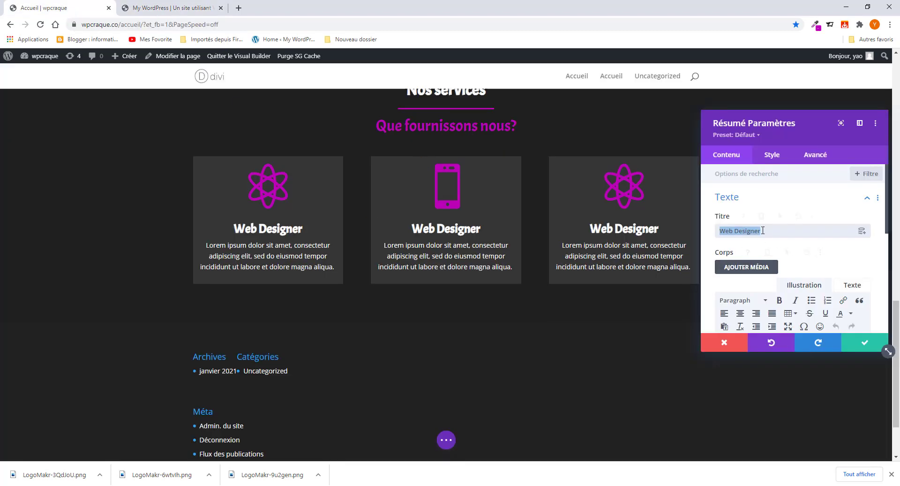
text(ba00b7)
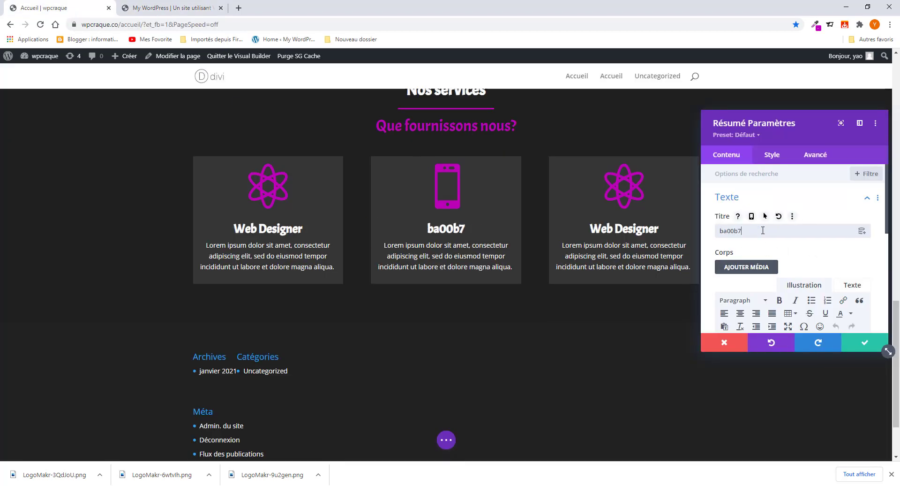
key(ctrl+a)
key(BackSpace)
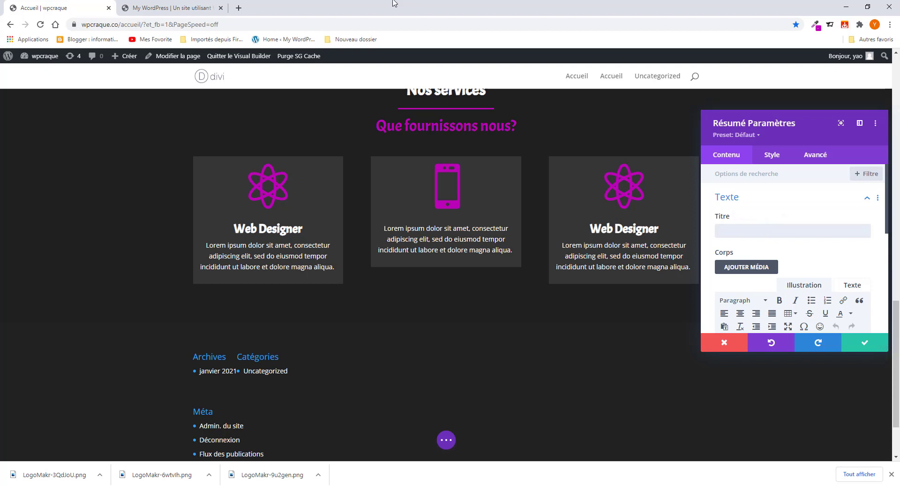
- Copy 'Création d'app' from the reference site, paste it as the middle card's title, and save
click(174, 7)
right_click(422, 262)
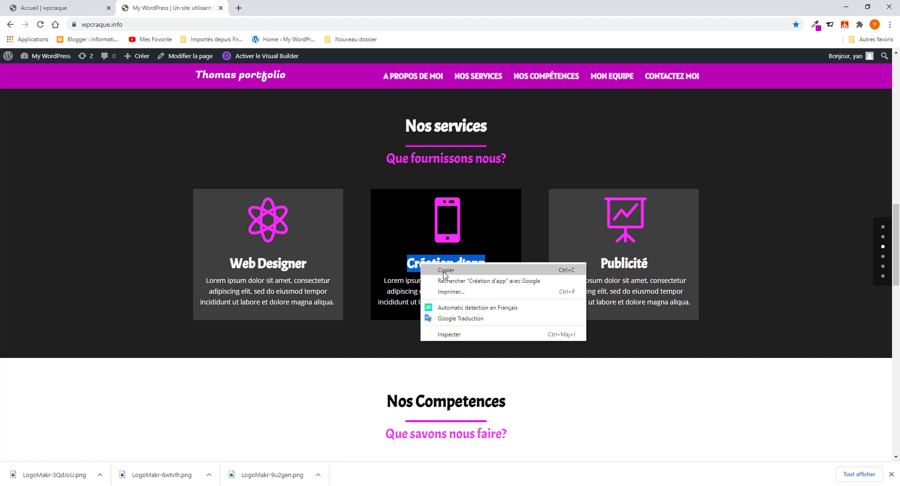
click(441, 265)
click(52, 8)
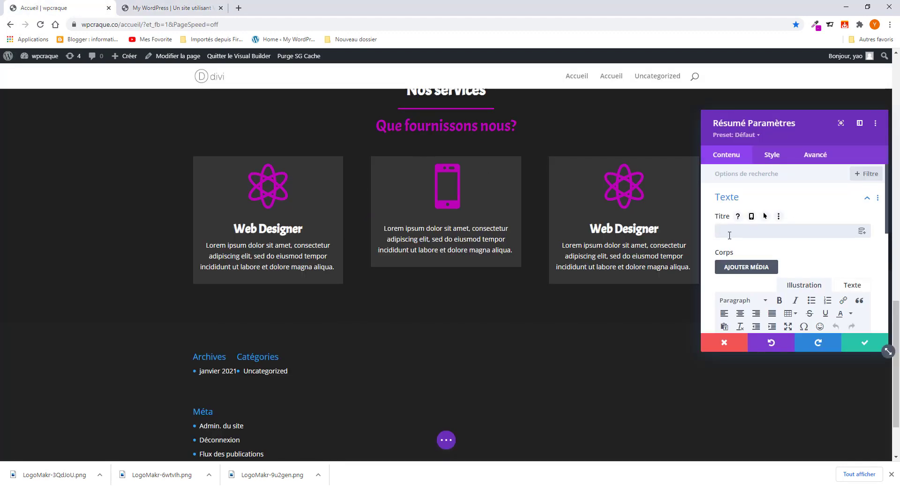
key(ctrl+v)
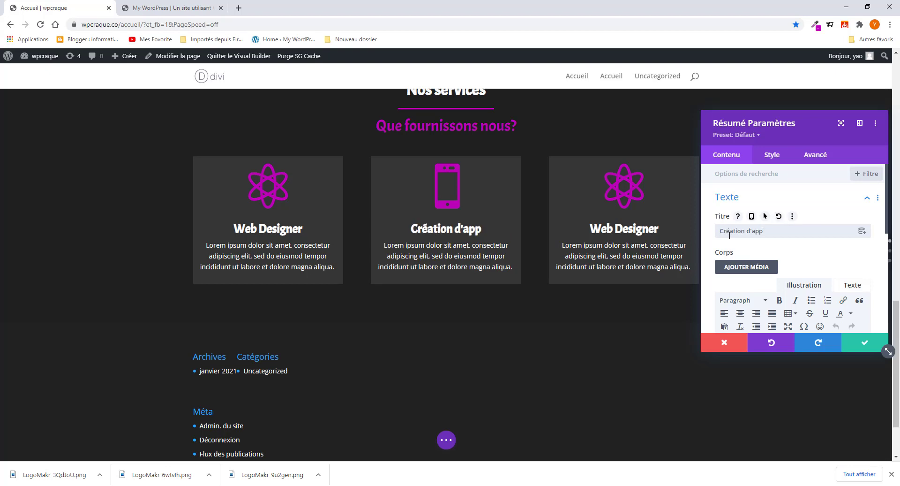
click(865, 342)
click(159, 8)
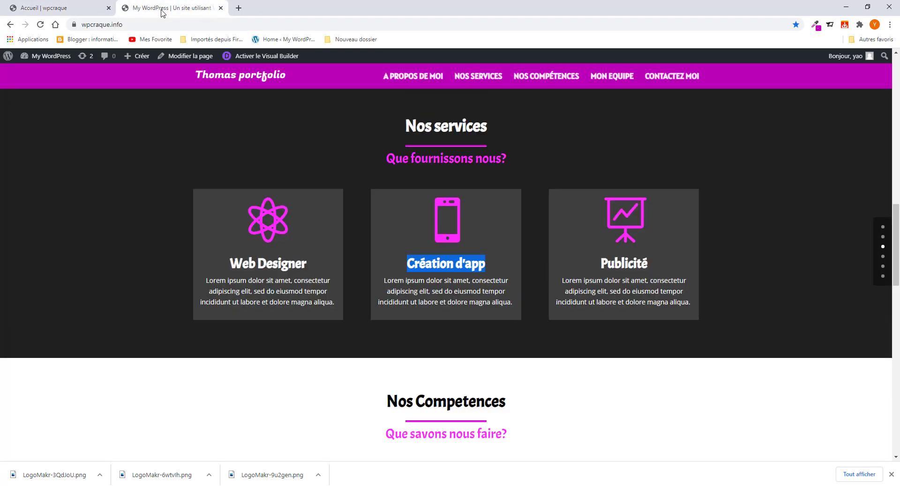
click(79, 11)
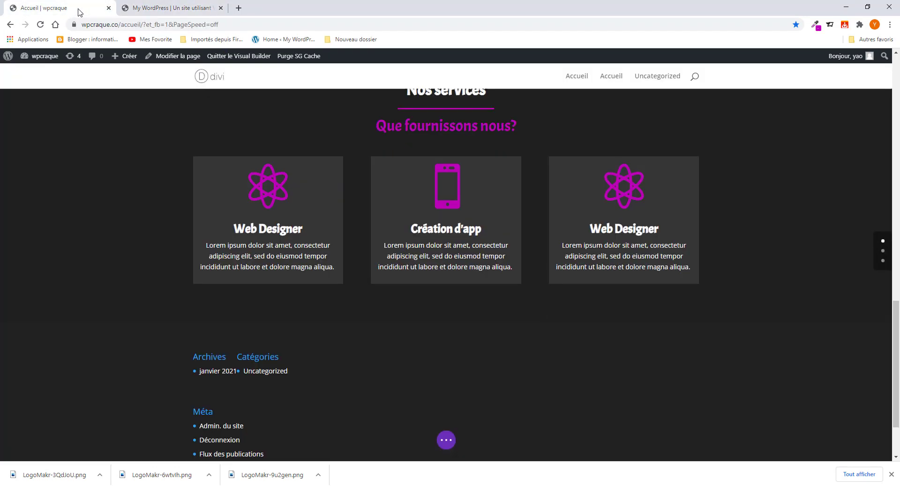
- Give the third card a presentation-board icon and save
mouse_move(638, 192)
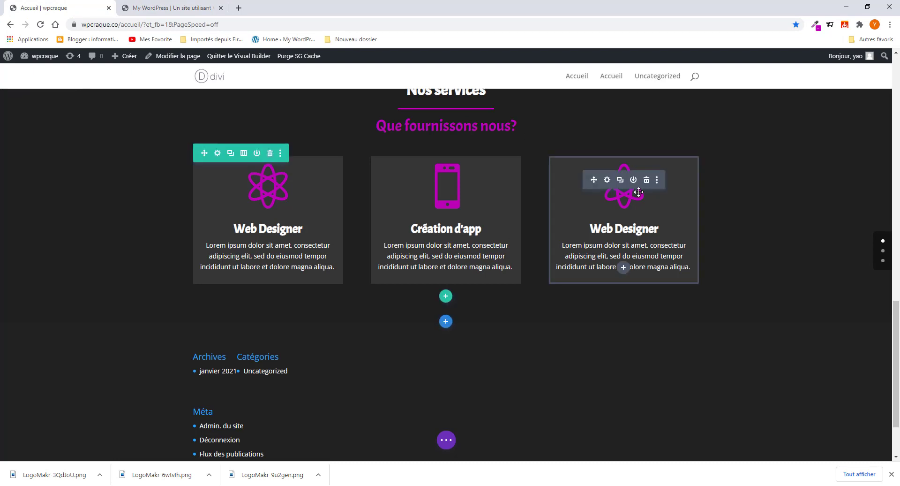
click(605, 181)
scroll(757, 272, down, 3)
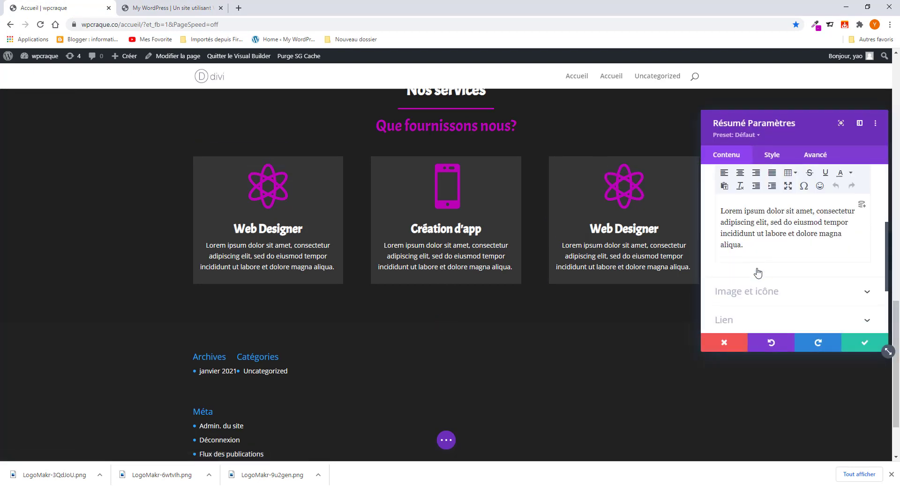
scroll(759, 272, down, 2)
click(764, 192)
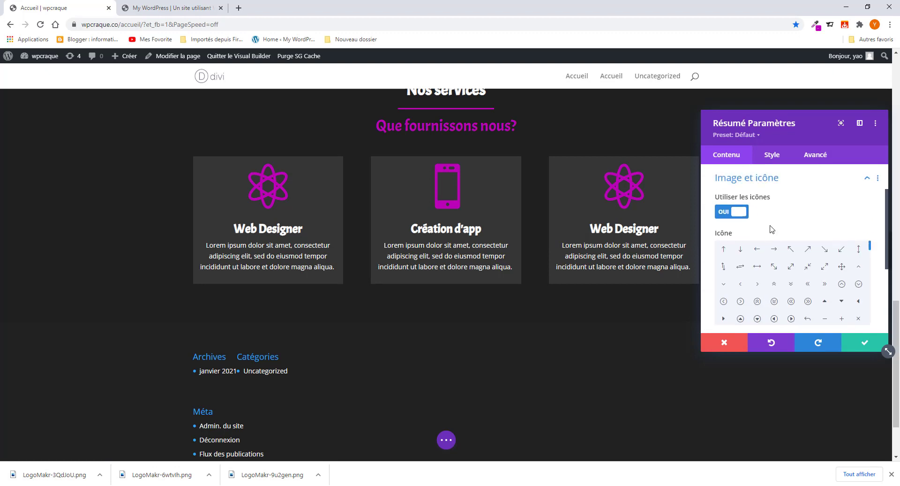
scroll(773, 299, down, 5)
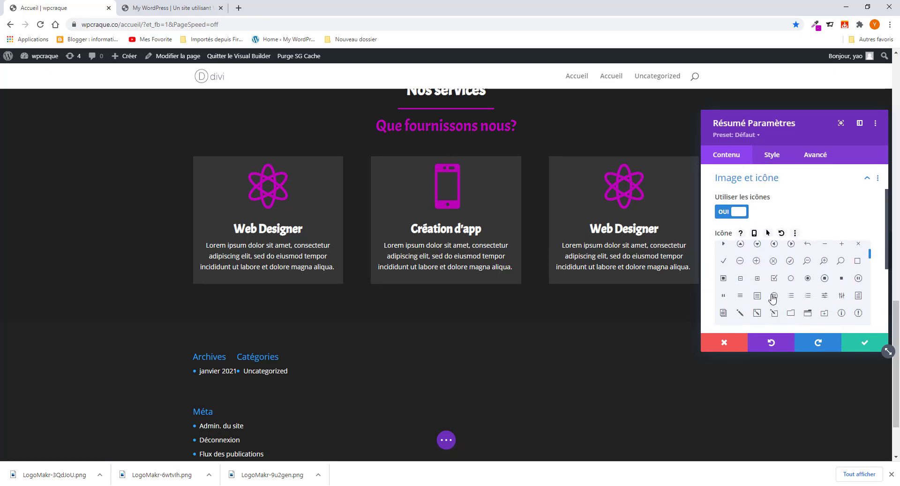
scroll(806, 307, down, 1)
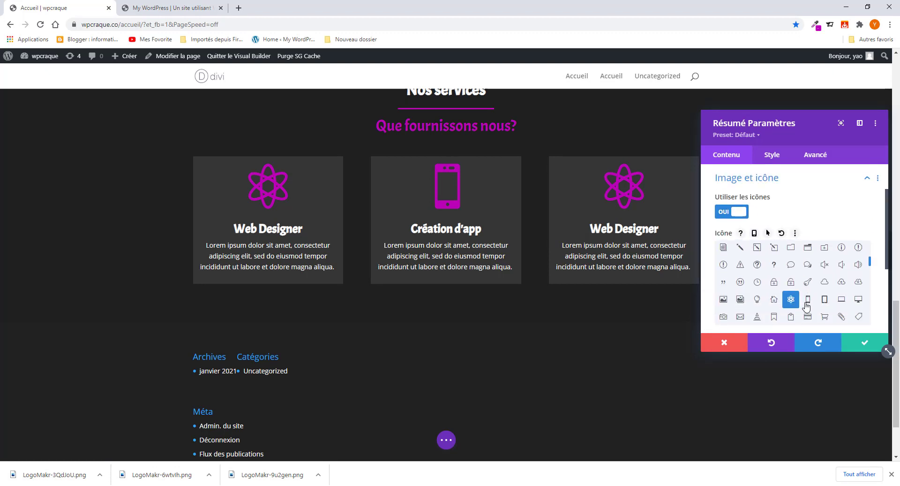
scroll(802, 305, down, 1)
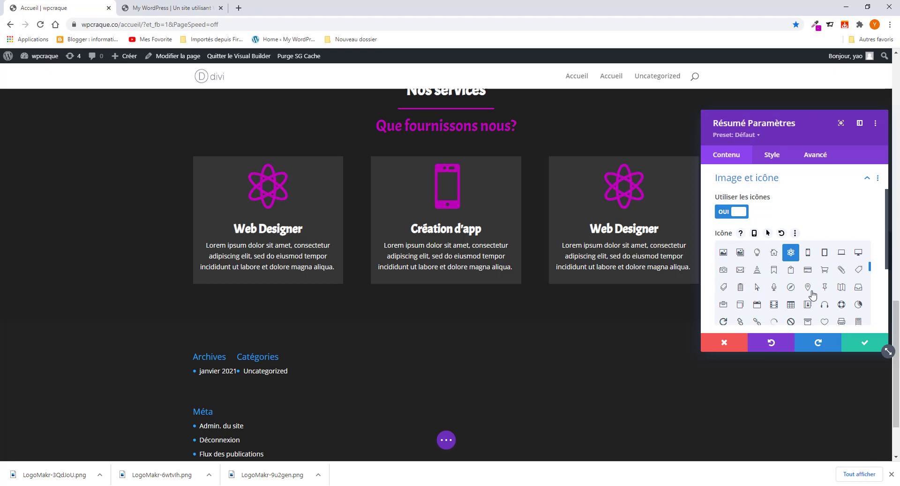
scroll(802, 296, down, 1)
scroll(789, 299, down, 1)
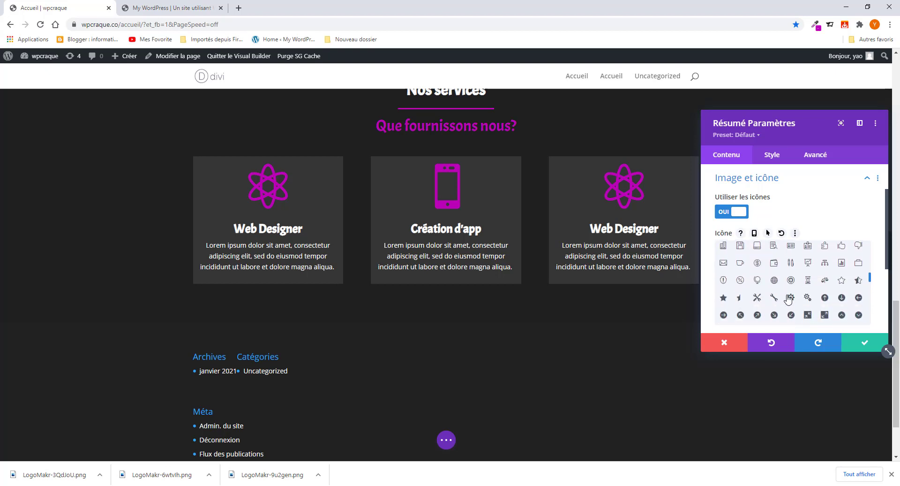
click(807, 263)
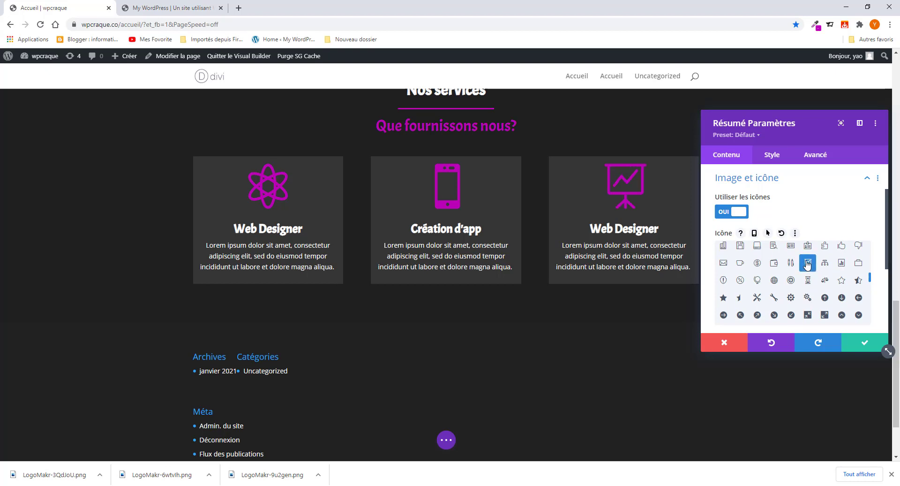
click(867, 342)
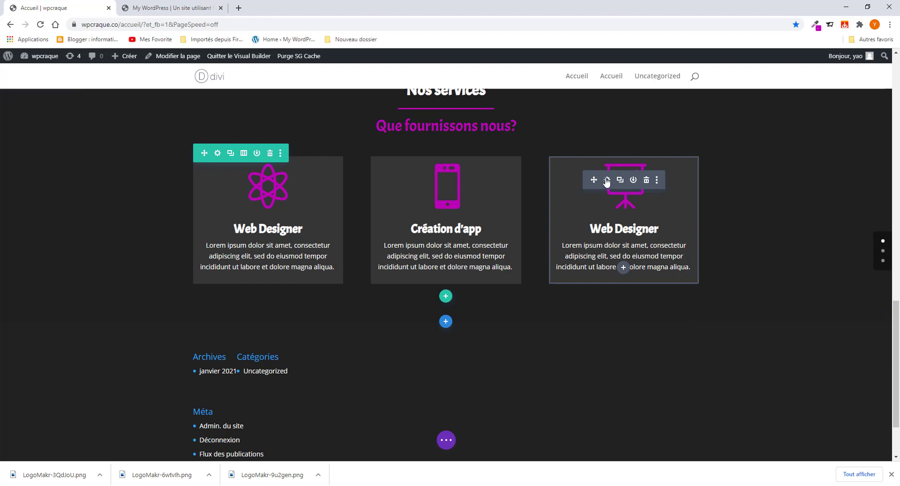
- Copy 'Publicité' from the live site, paste it over the third card's title, and save
click(607, 180)
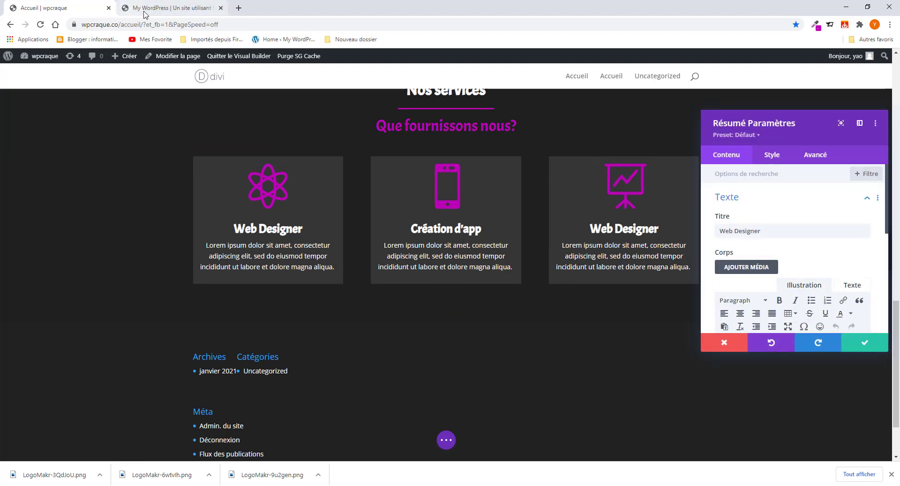
click(145, 12)
drag(661, 263, 604, 261)
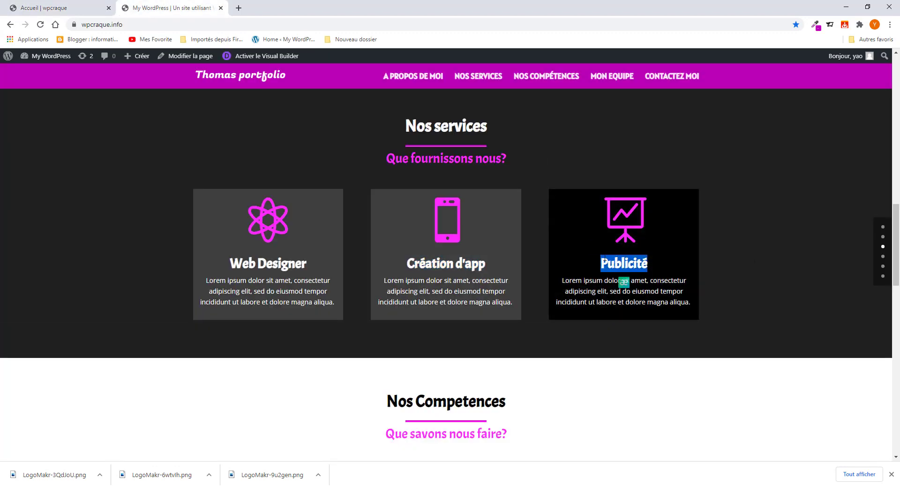
right_click(604, 261)
click(618, 263)
click(60, 9)
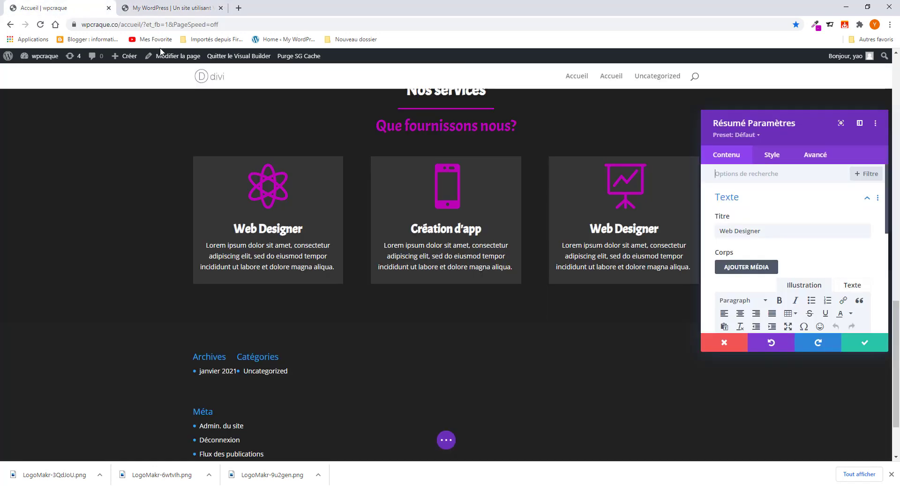
drag(761, 230, 713, 230)
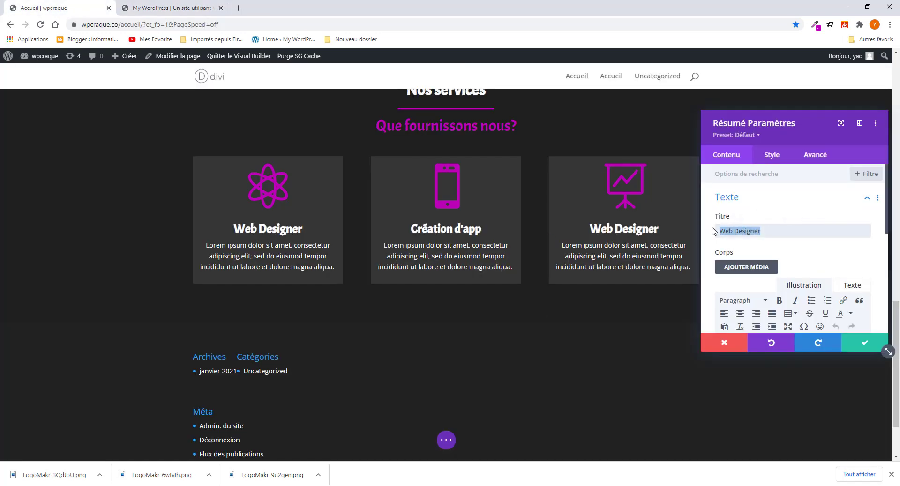
key(ctrl+v)
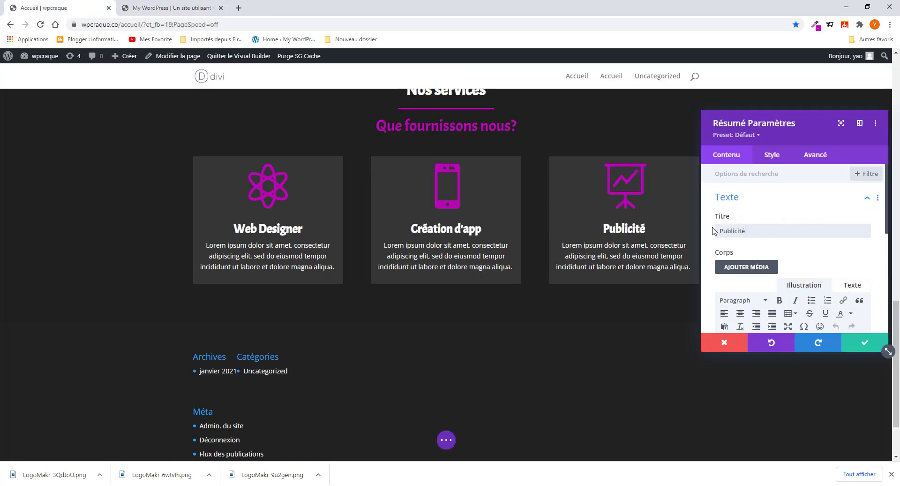
click(863, 342)
- Scroll through the live portfolio site to review its sections
scroll(298, 248, up, 2)
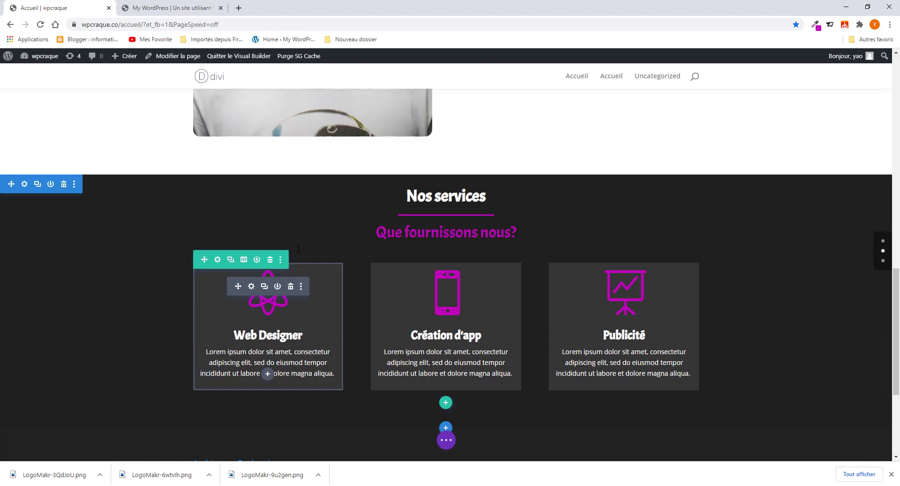
scroll(298, 248, up, 5)
scroll(298, 248, down, 4)
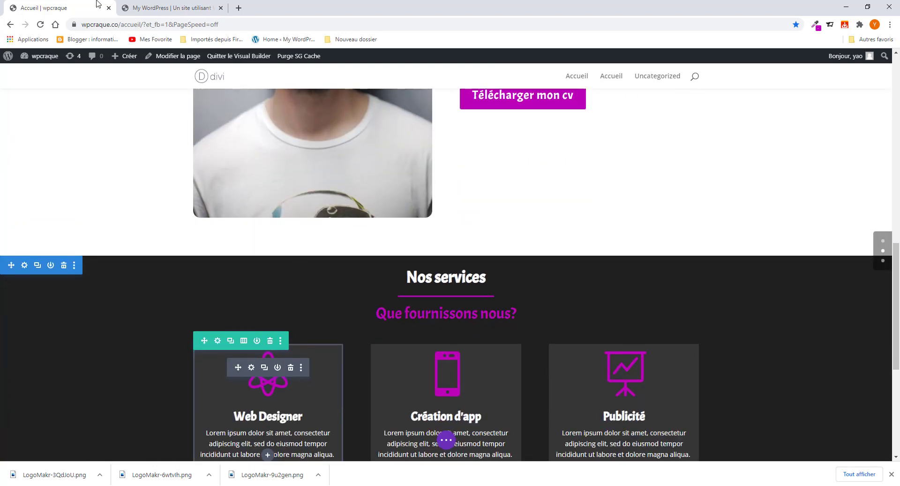
click(156, 8)
scroll(522, 259, down, 3)
scroll(522, 261, up, 4)
scroll(522, 281, down, 3)
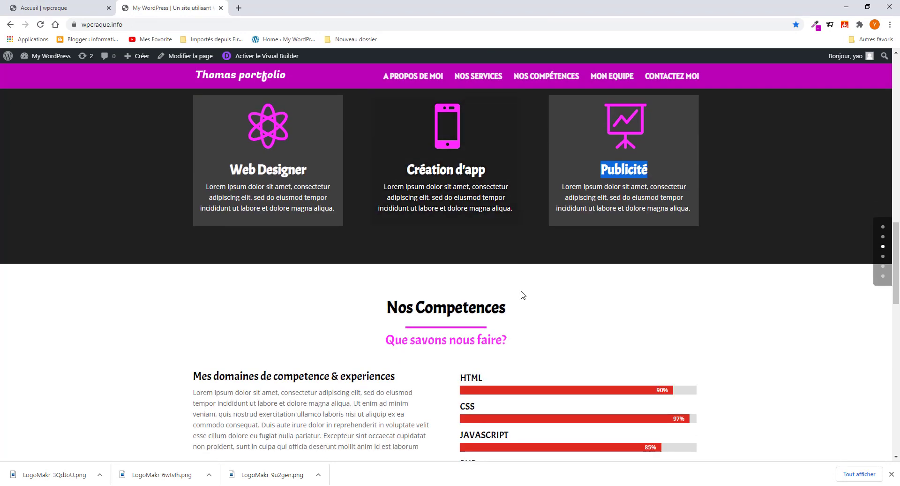
scroll(524, 300, down, 2)
scroll(524, 306, up, 5)
scroll(524, 307, down, 3)
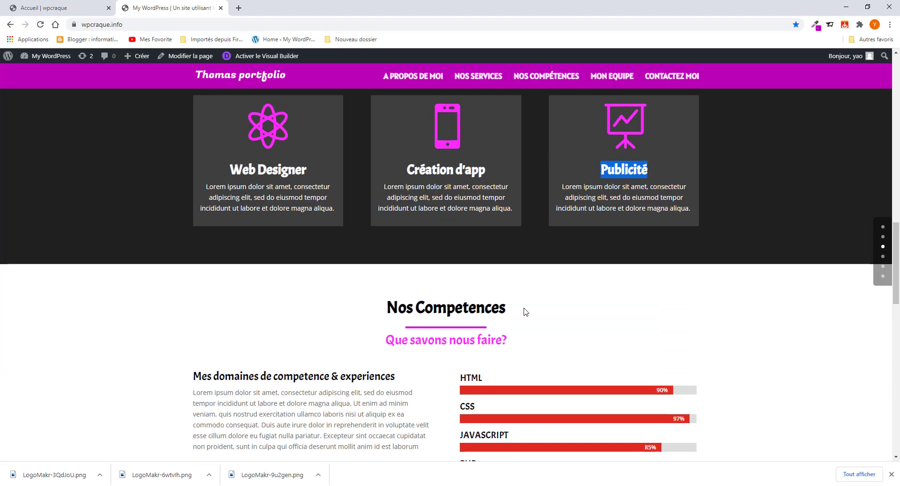
scroll(525, 313, up, 5)
scroll(525, 313, down, 8)
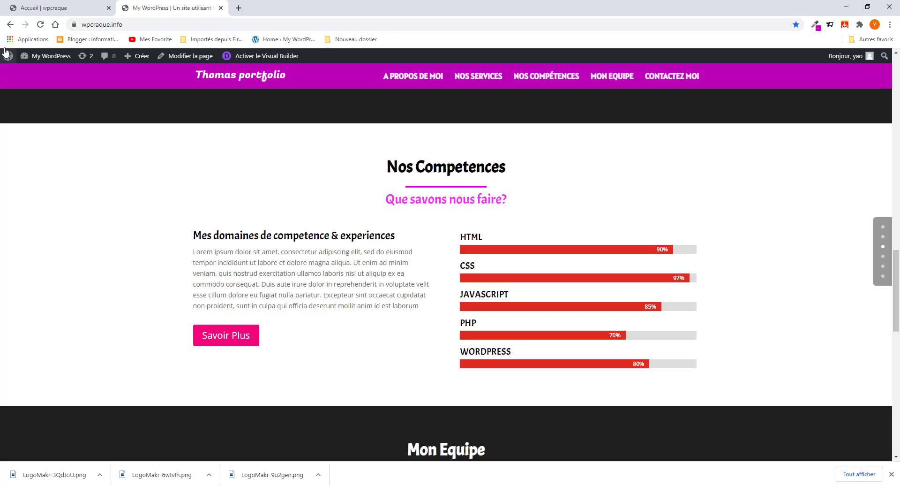
- Back in the builder, duplicate the Nos services section directly below itself
key(ctrl+Tab)
scroll(371, 262, down, 7)
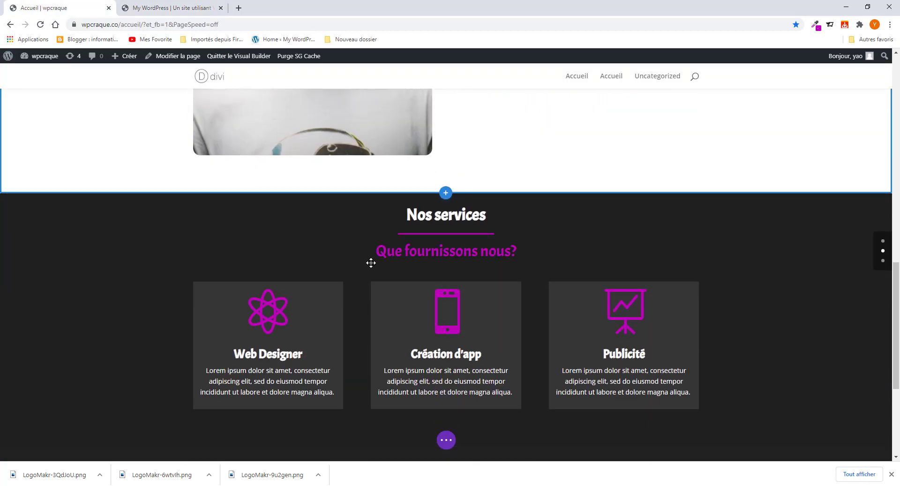
scroll(112, 253, up, 2)
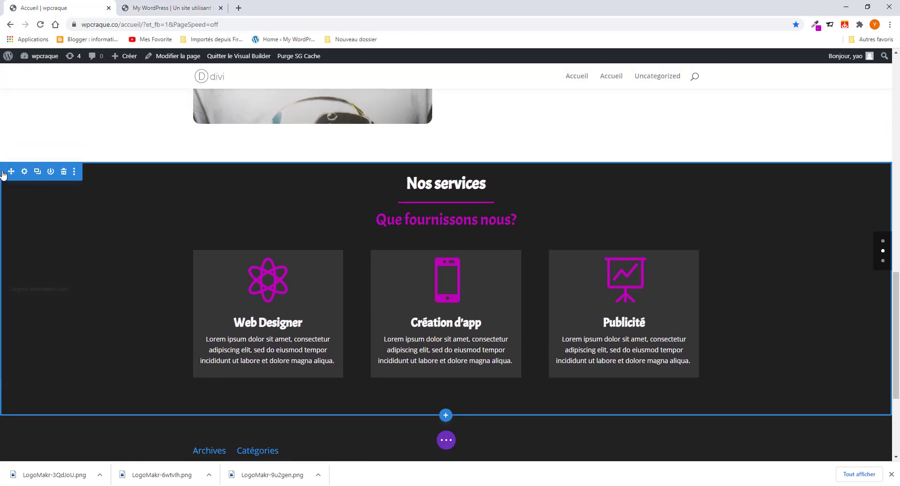
scroll(112, 291, up, 5)
scroll(113, 291, down, 4)
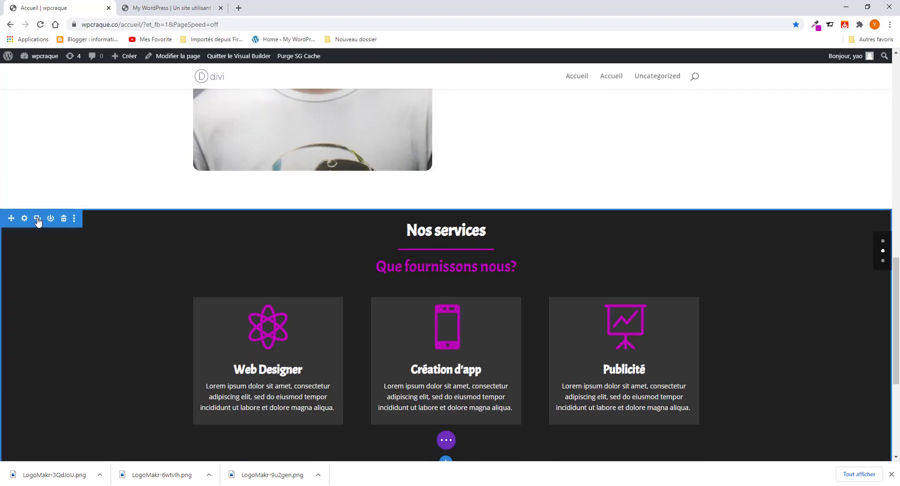
click(38, 219)
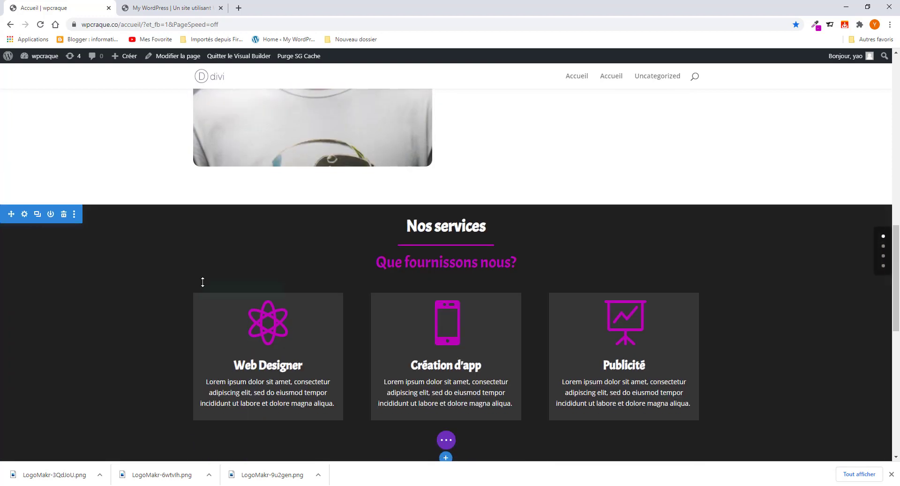
scroll(281, 291, down, 8)
scroll(340, 300, up, 3)
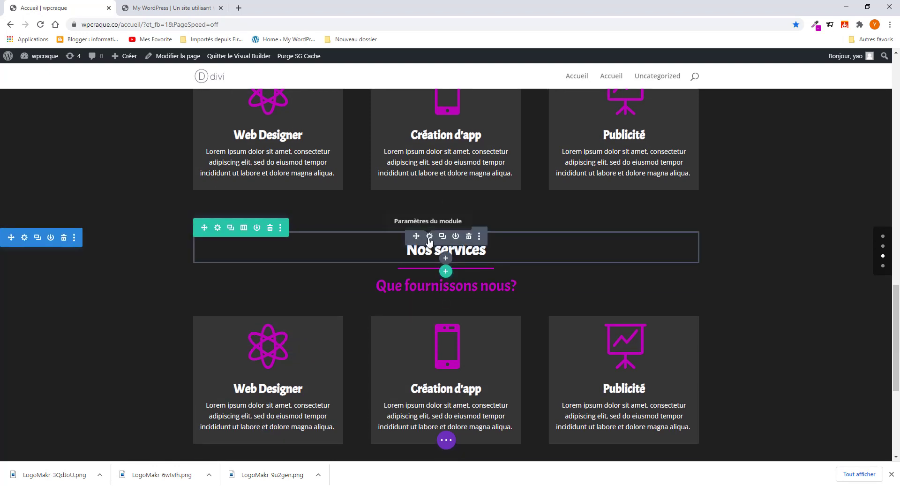
- Delete the copied section's background colour so it turns white, and save
click(25, 237)
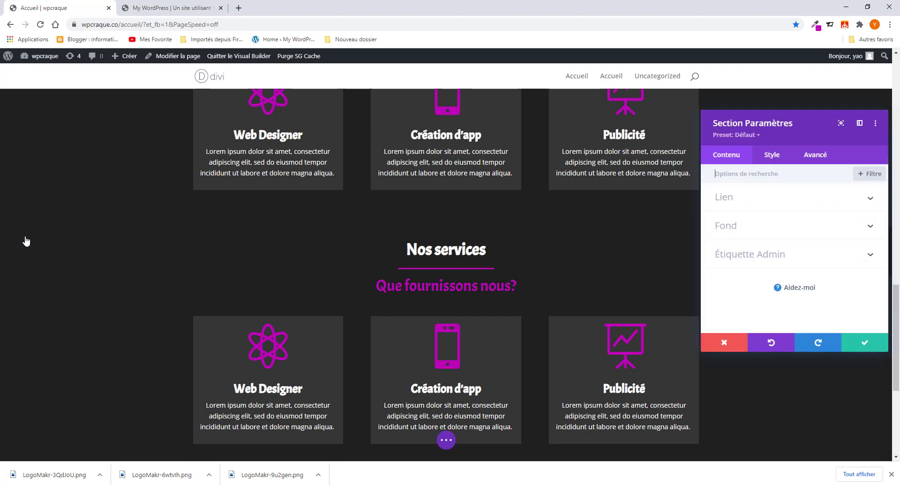
click(758, 227)
scroll(789, 283, down, 5)
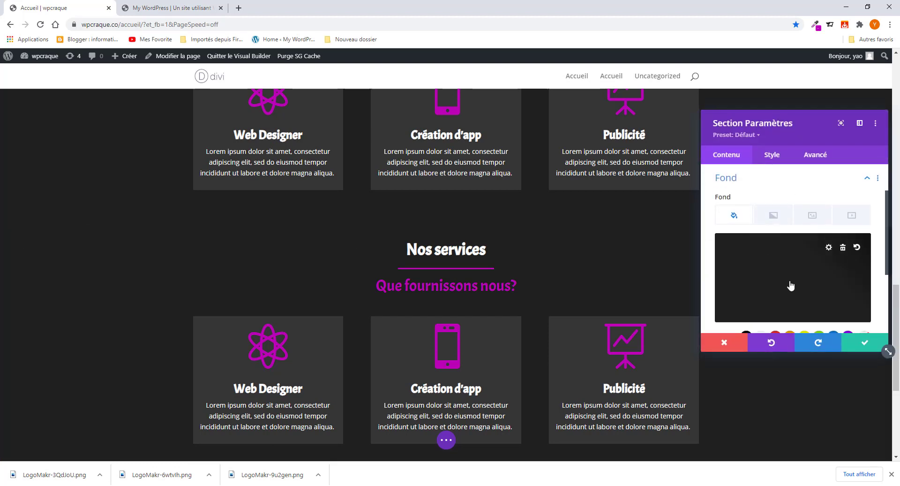
click(843, 198)
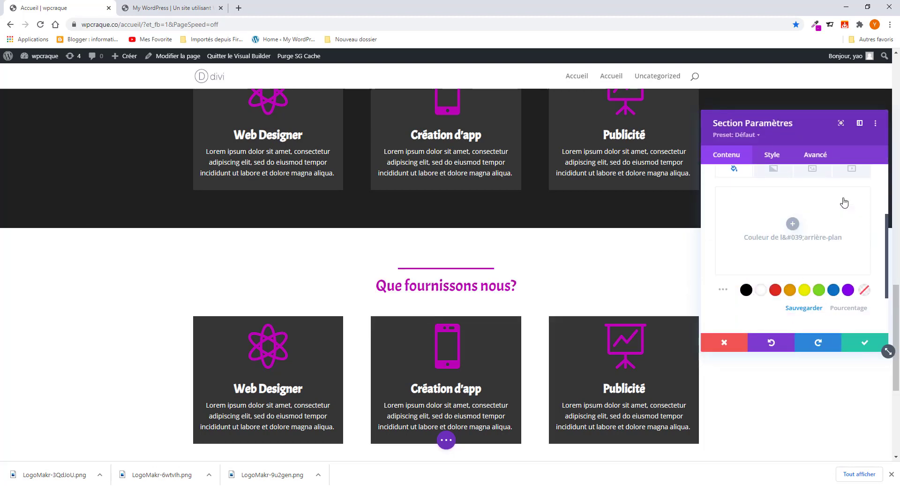
click(869, 344)
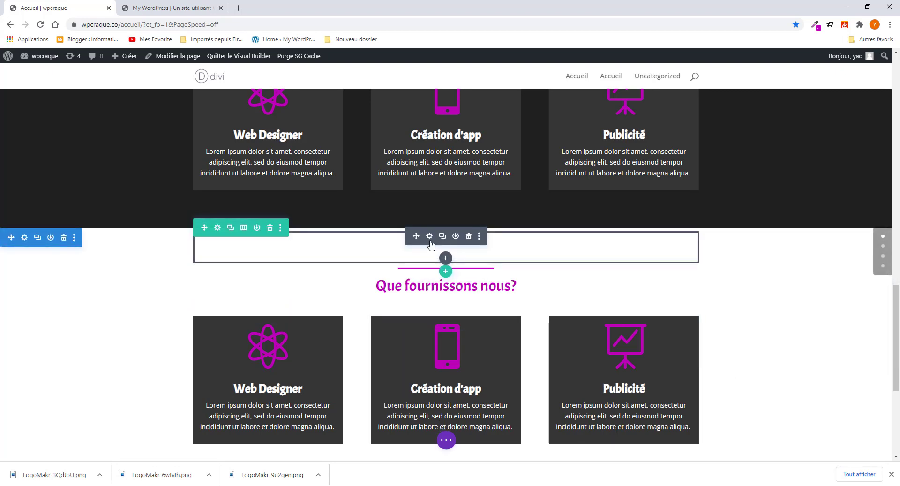
click(429, 237)
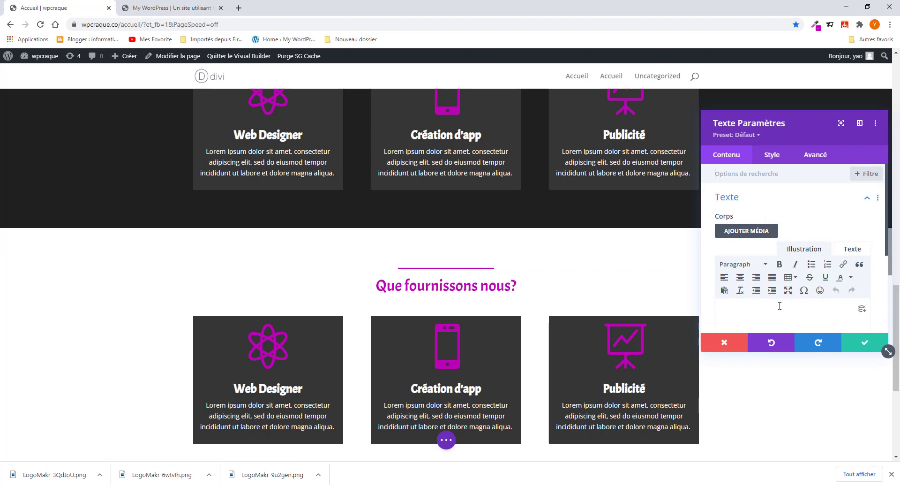
- Make the copied section's white Nos services heading text dark
drag(793, 310, 719, 315)
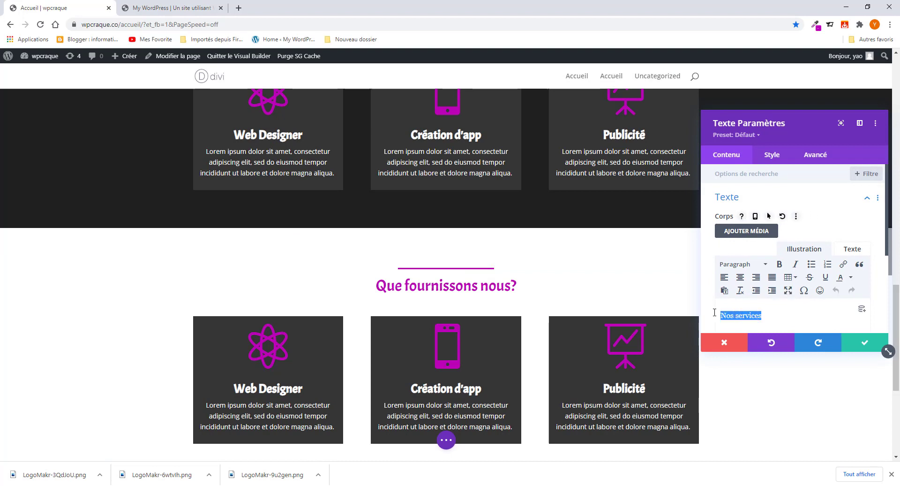
click(851, 278)
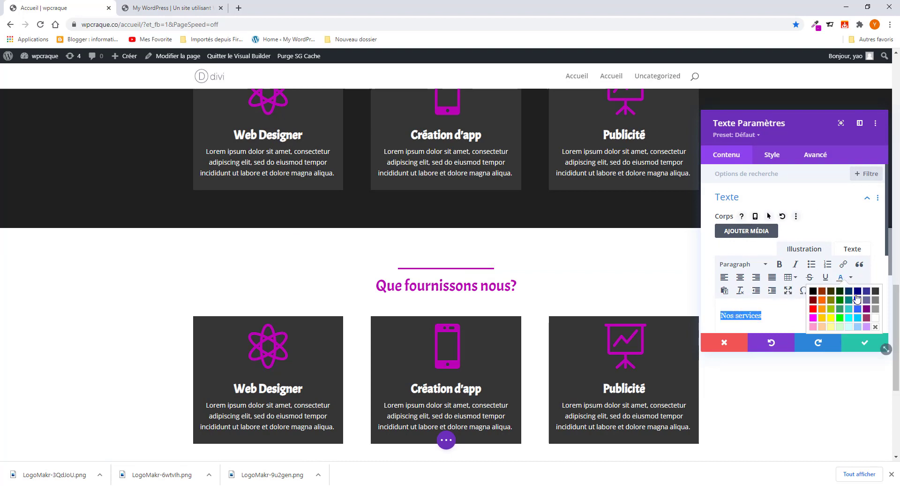
click(874, 327)
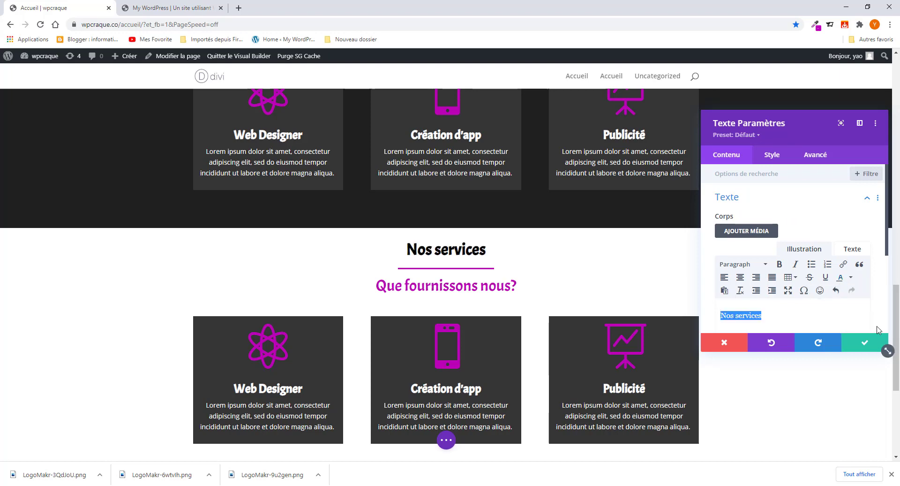
click(817, 316)
scroll(469, 301, up, 3)
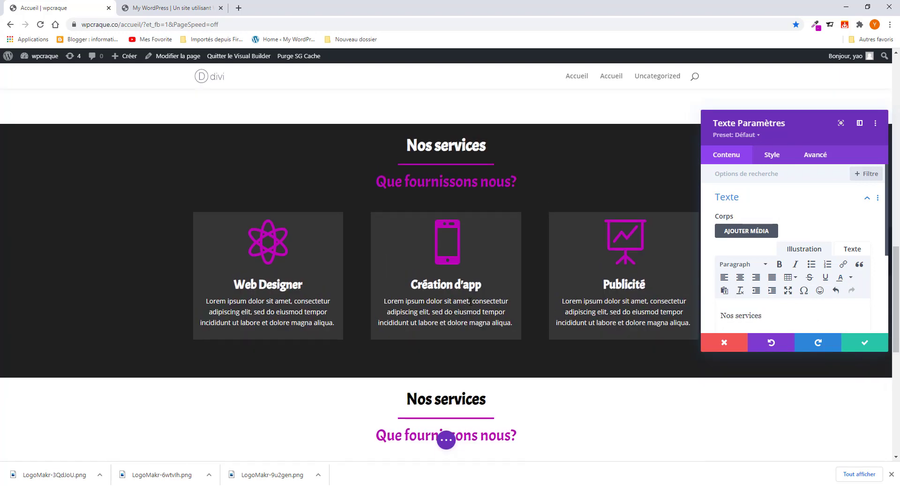
scroll(469, 301, up, 3)
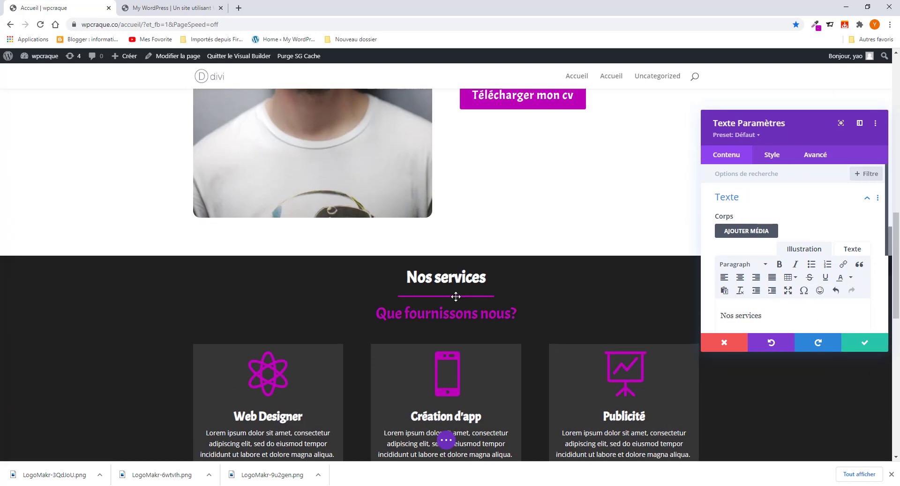
scroll(455, 297, up, 1)
scroll(456, 297, down, 2)
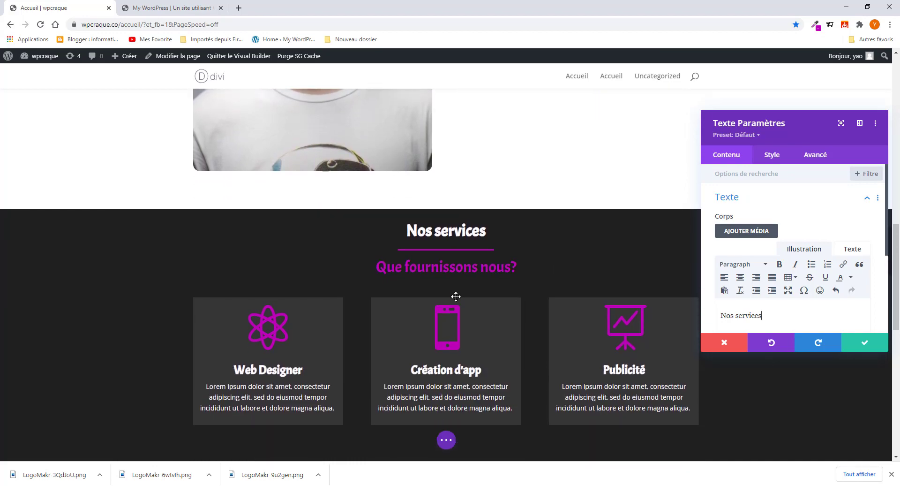
scroll(453, 297, up, 10)
scroll(456, 303, down, 10)
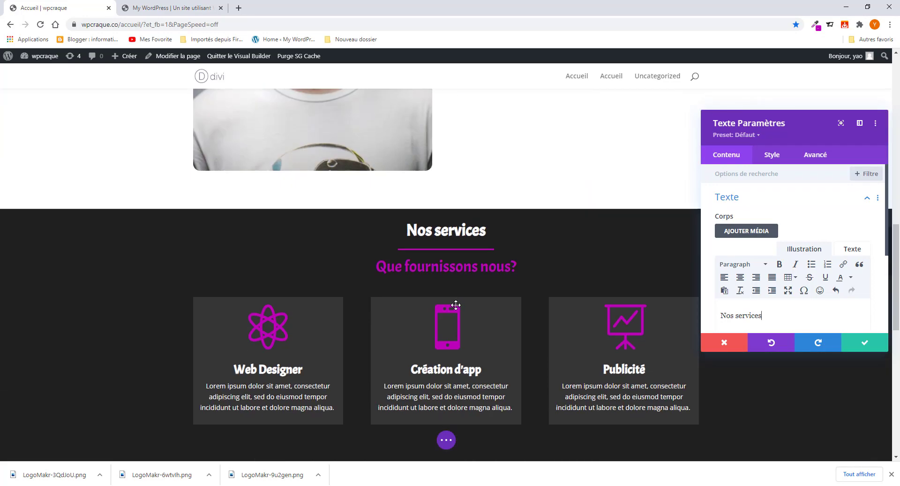
scroll(456, 303, up, 5)
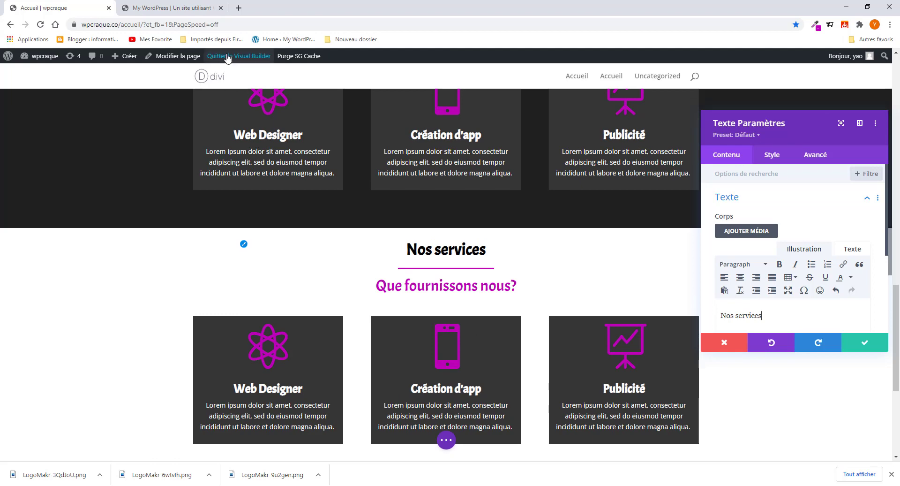
- Copy 'Nos Competences' from the live site and paste it over the heading
click(187, 8)
drag(517, 166, 333, 173)
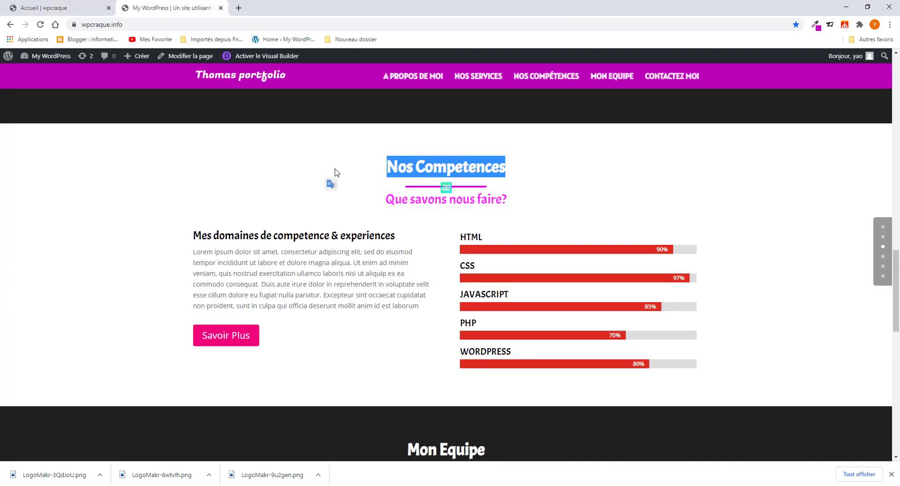
right_click(490, 169)
click(511, 176)
click(12, 8)
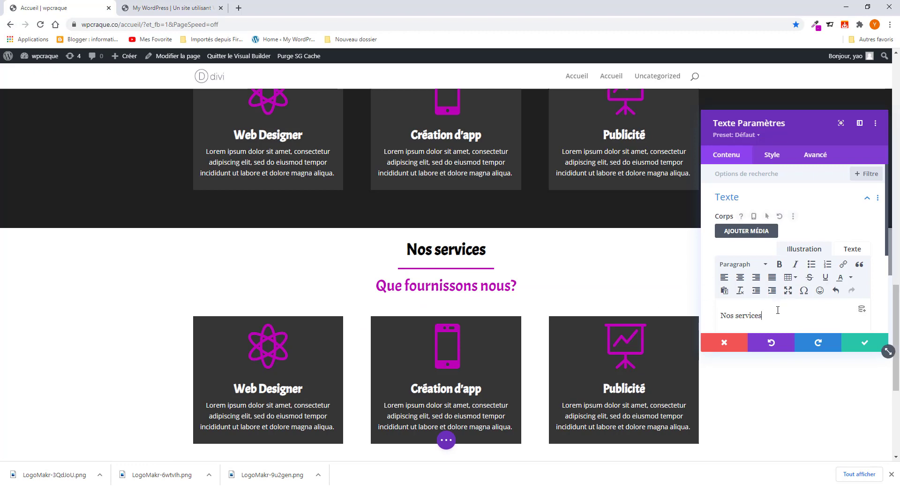
drag(777, 310, 672, 308)
key(ctrl+v)
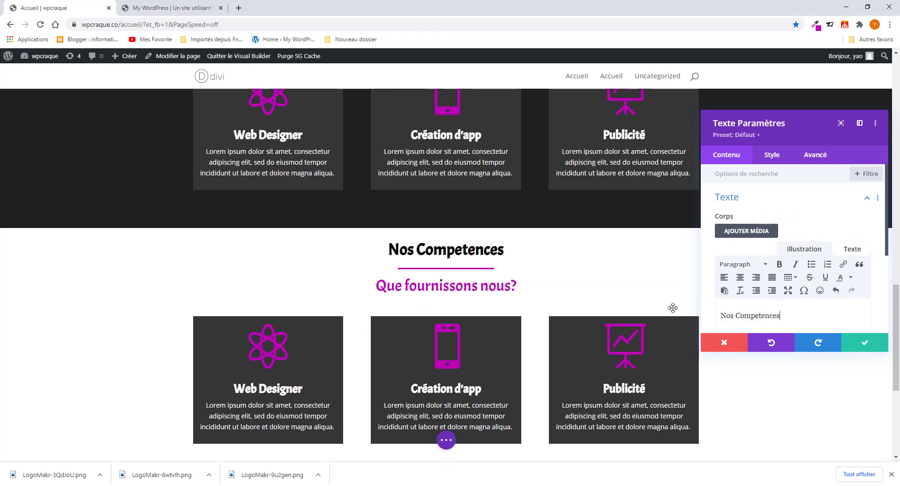
- Copy the subtitle 'Que savons nous faire?' from the reference site
click(179, 8)
drag(518, 201, 350, 184)
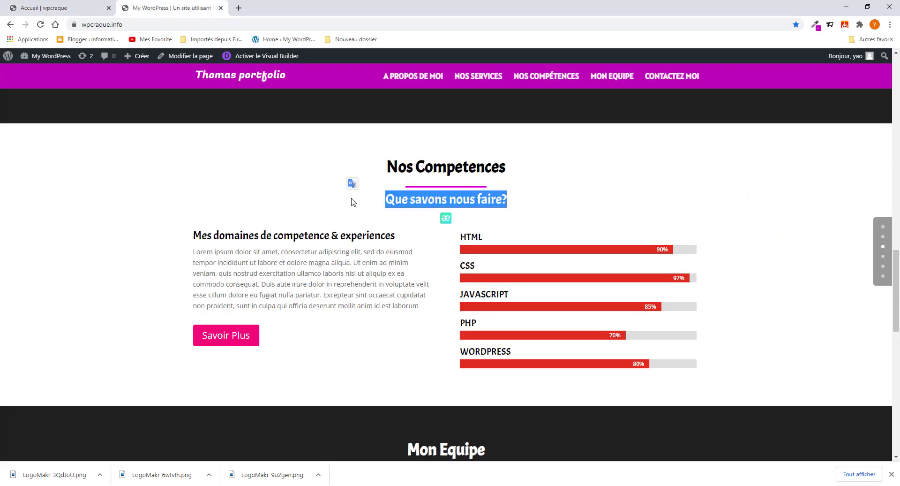
right_click(437, 202)
click(450, 206)
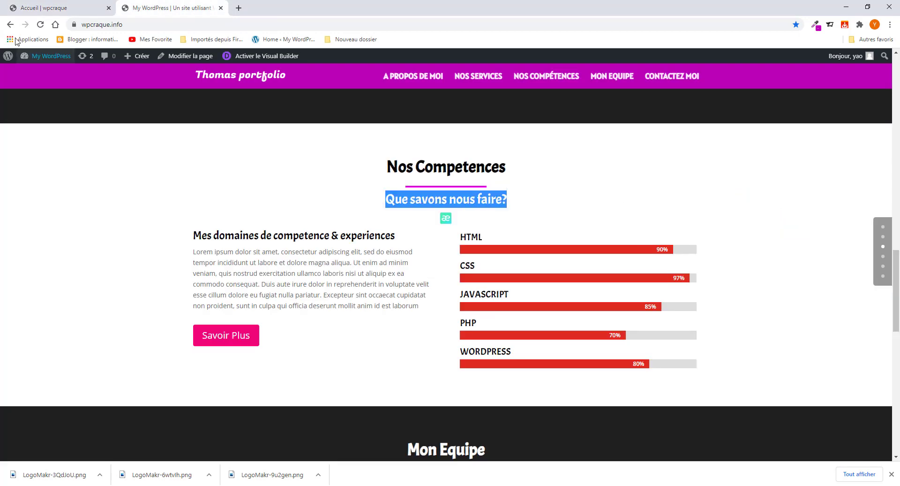
click(46, 8)
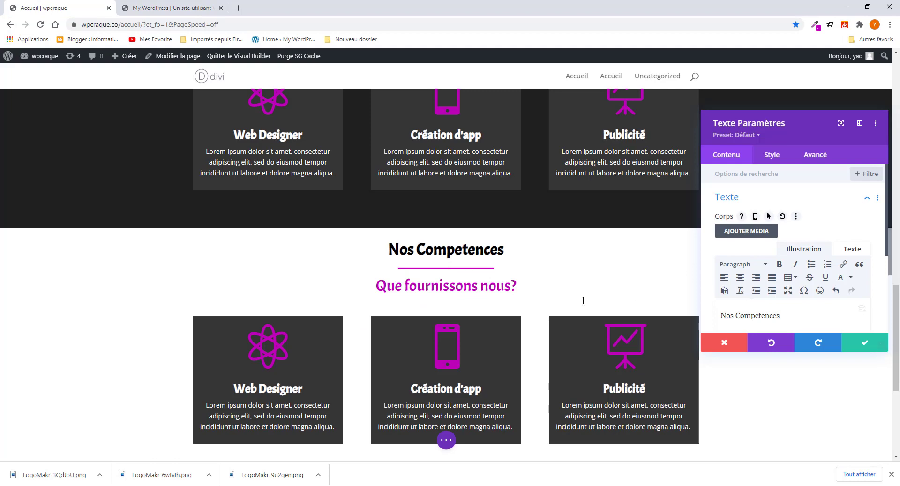
- Save the heading, then paste 'Que savons nous faire?' as the subtitle, removing the extra Q
click(863, 342)
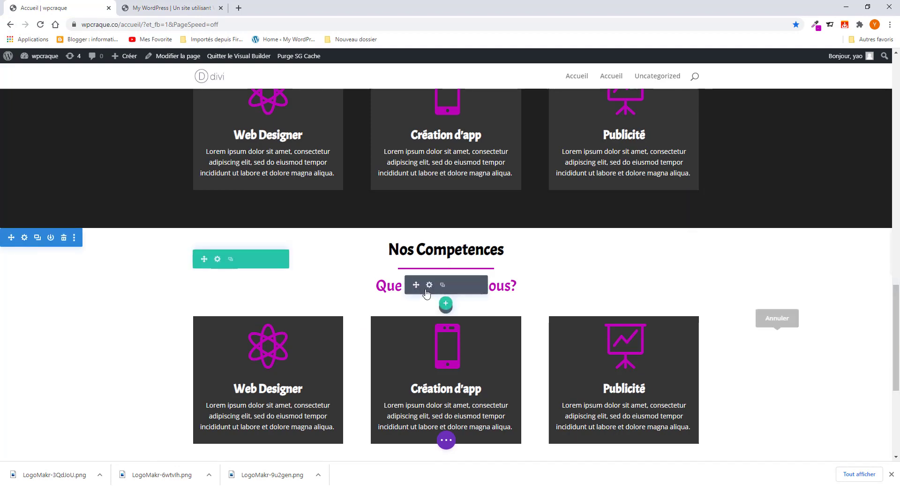
click(423, 283)
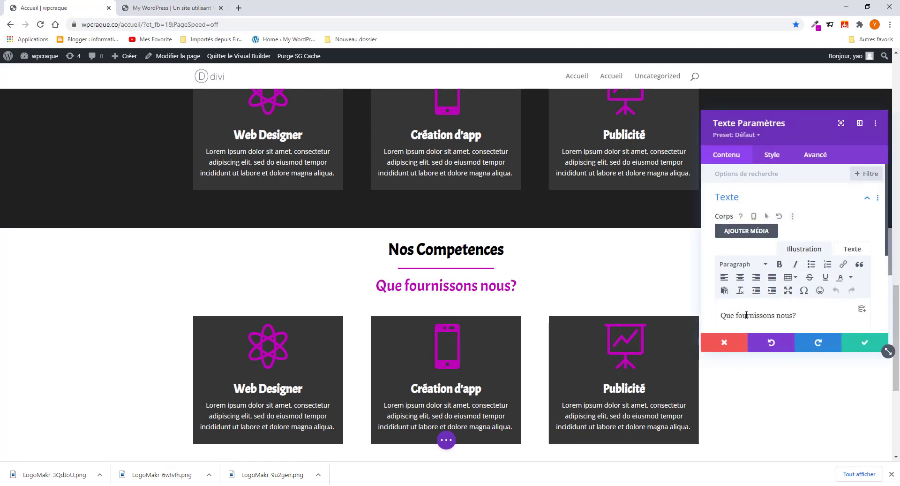
drag(725, 315, 841, 314)
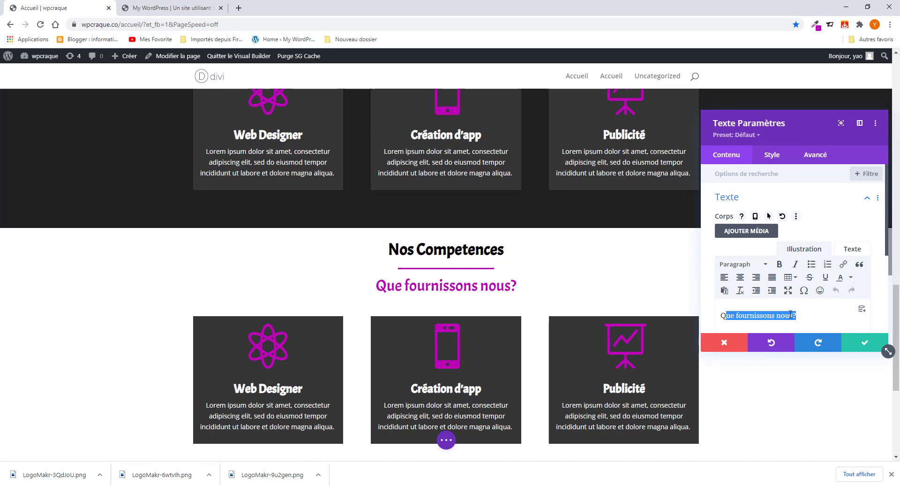
key(ctrl+v)
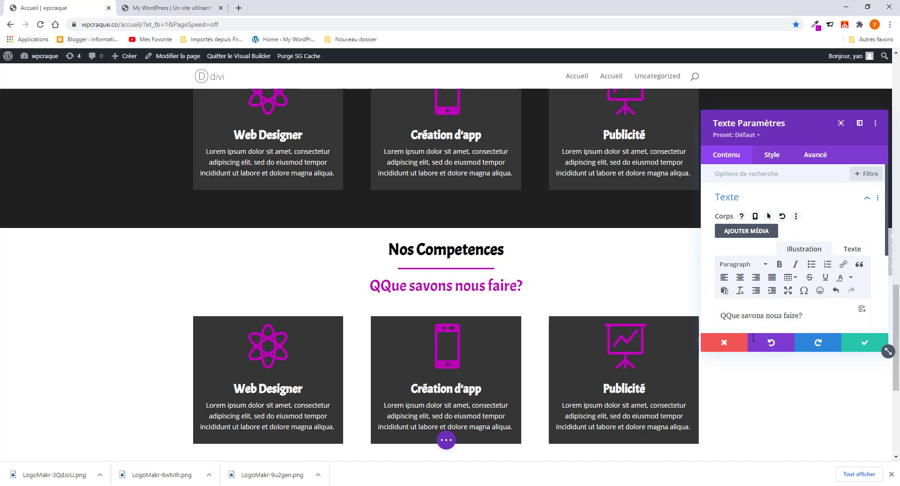
click(727, 315)
key(BackSpace)
click(865, 342)
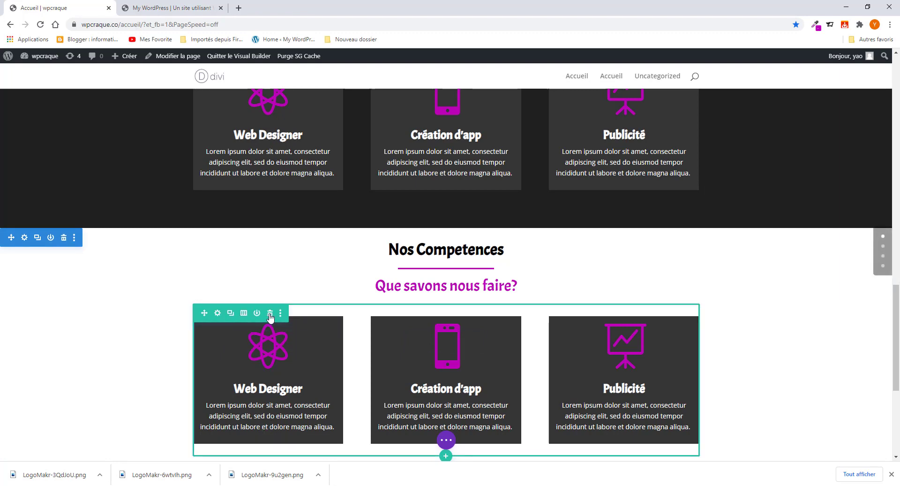
- Delete the row of three service cards beneath the headings
click(270, 313)
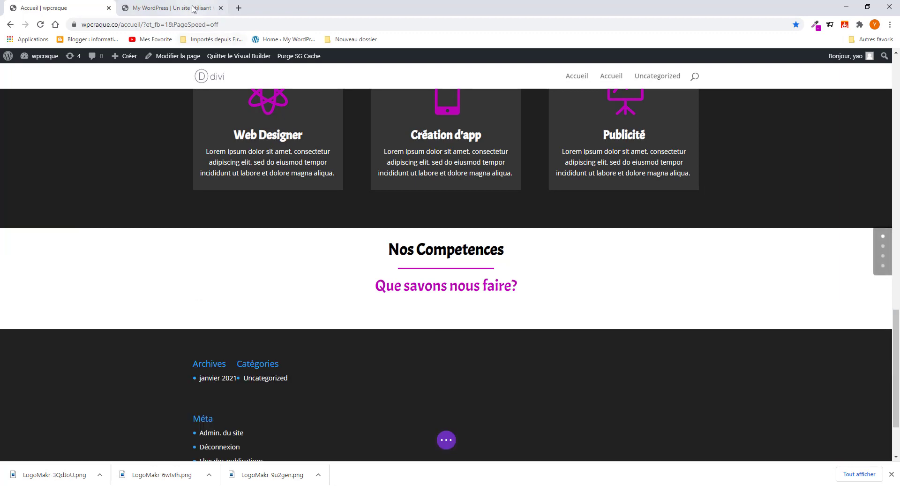
key(ctrl+Tab)
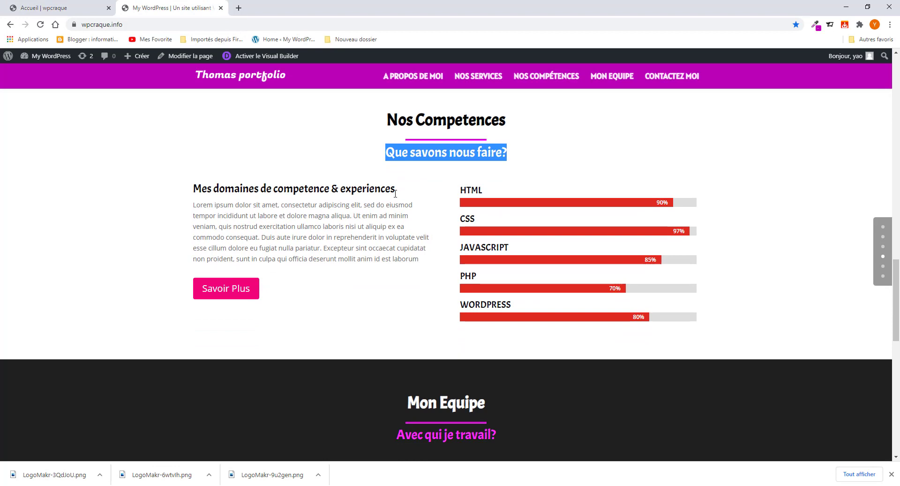
click(80, 8)
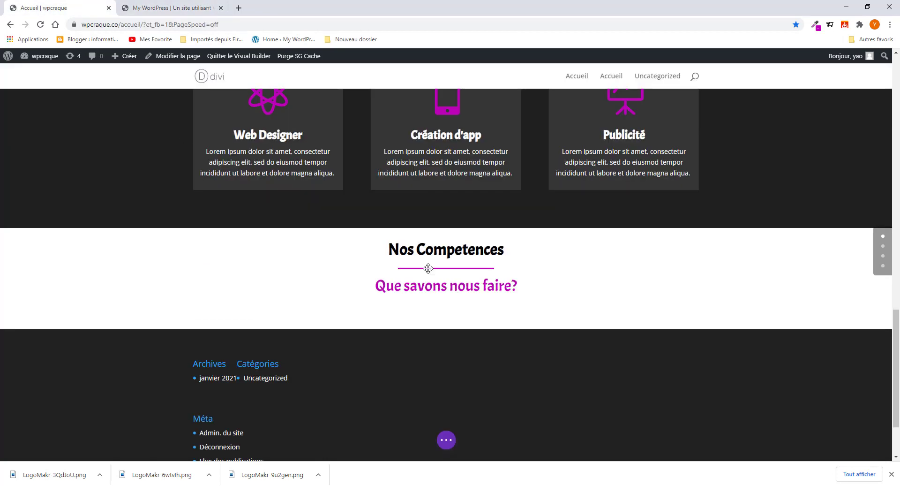
- Add a two-column row beneath the Nos Competences headings
click(448, 306)
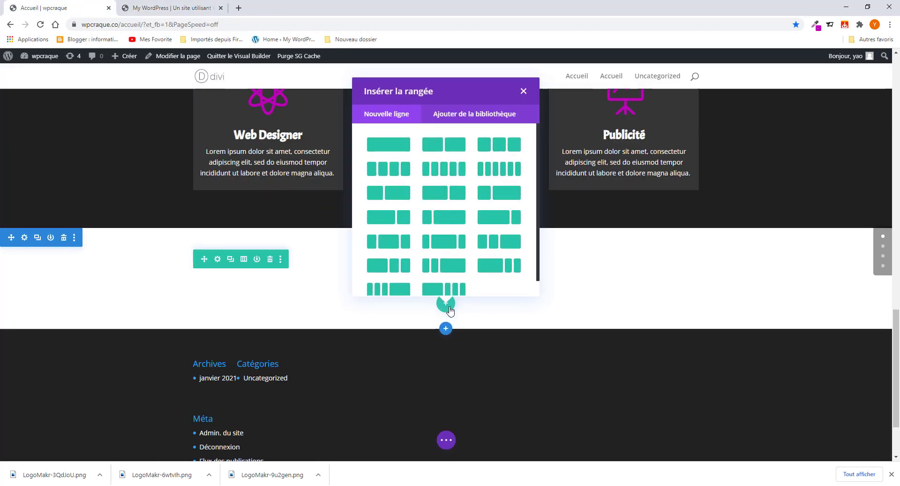
click(433, 148)
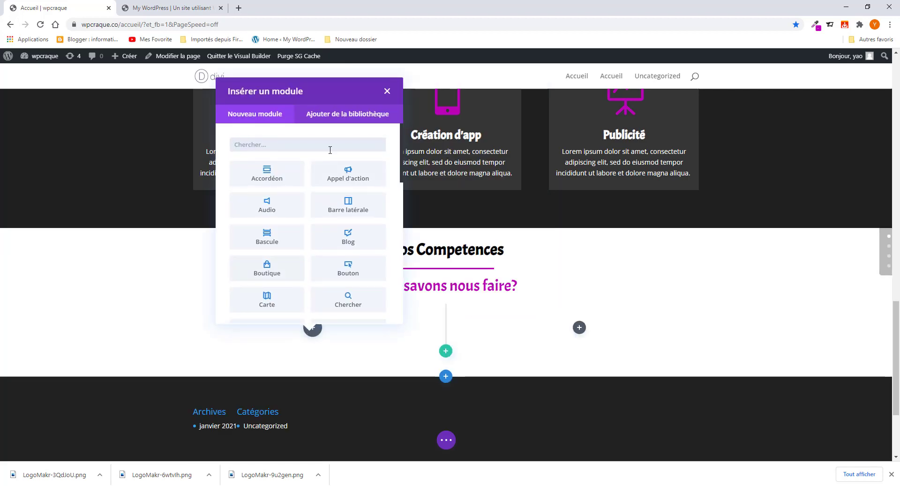
click(163, 9)
click(54, 7)
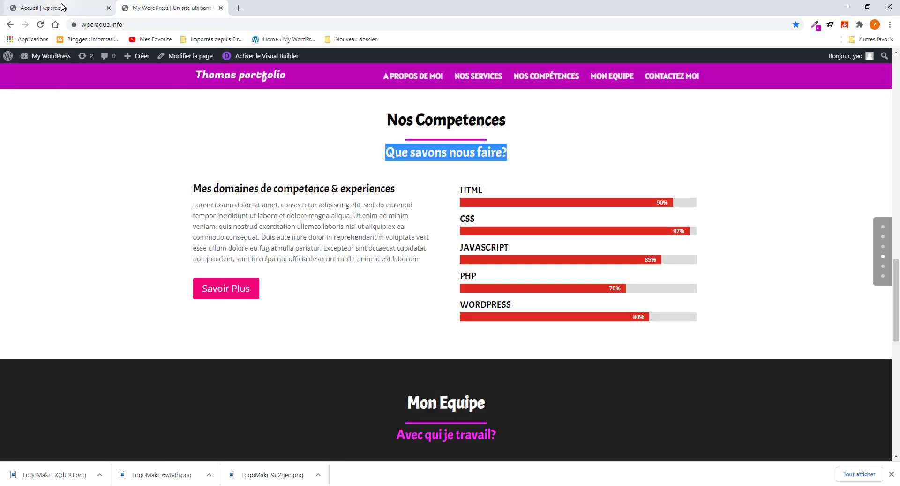
click(139, 8)
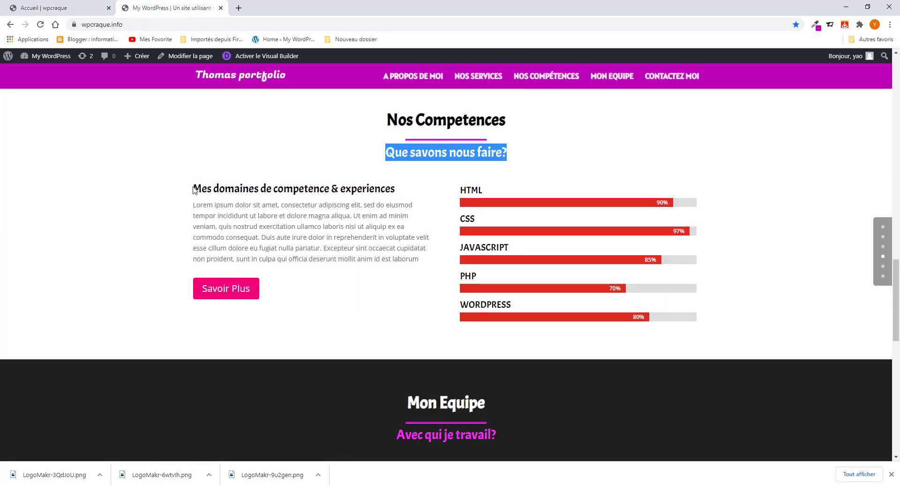
- Copy 'Mes domaines de competence & experiences' from the reference and insert a Texte module via 'tex' search
drag(194, 189, 398, 193)
right_click(398, 193)
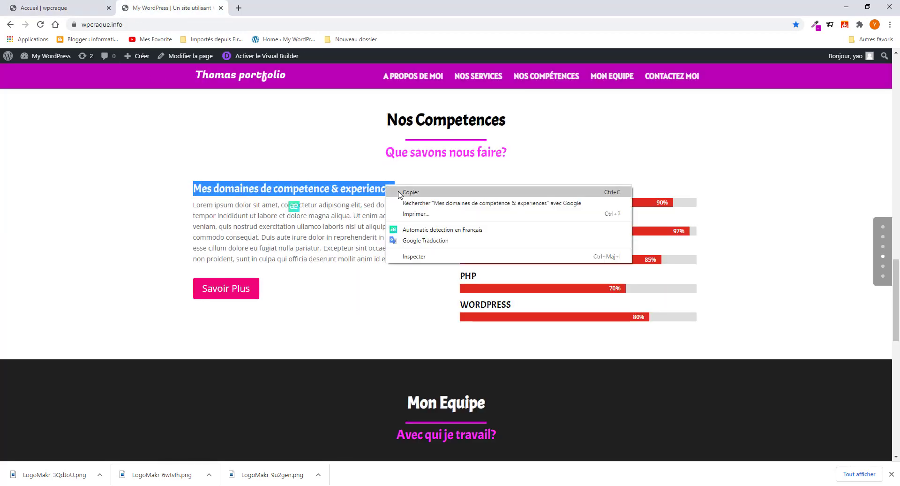
click(402, 192)
click(66, 8)
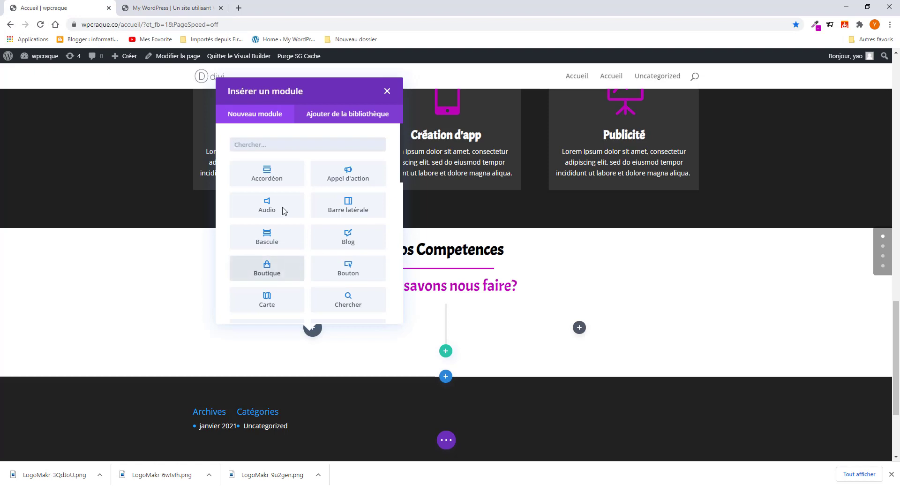
click(279, 145)
text(text)
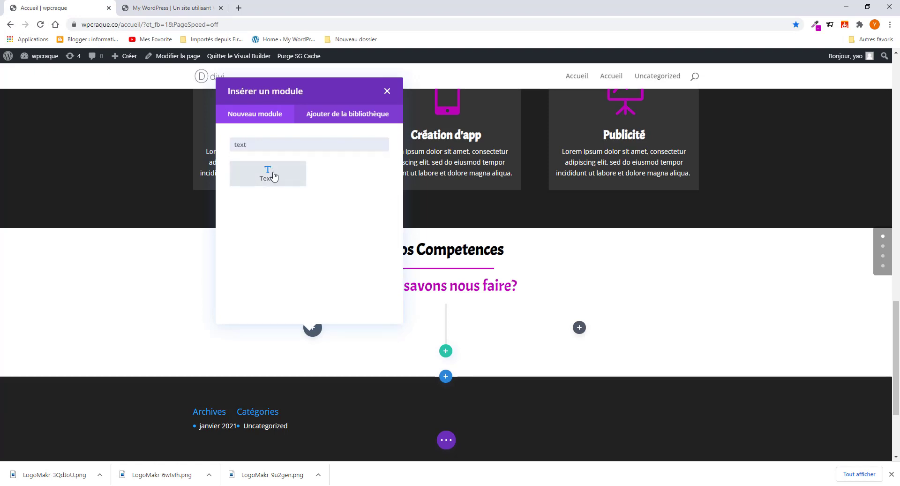
click(271, 175)
- Paste the heading text over the placeholder and style the H4 heading in Acme, bold
scroll(804, 283, down, 2)
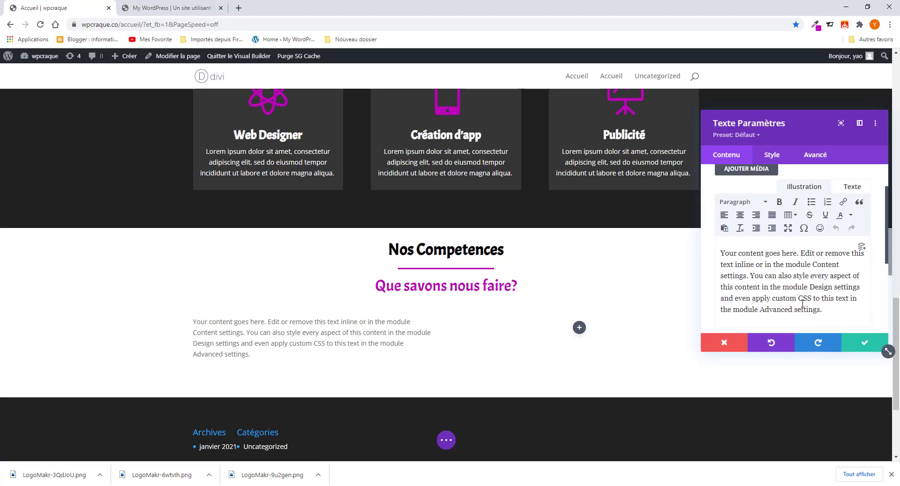
drag(826, 281, 712, 218)
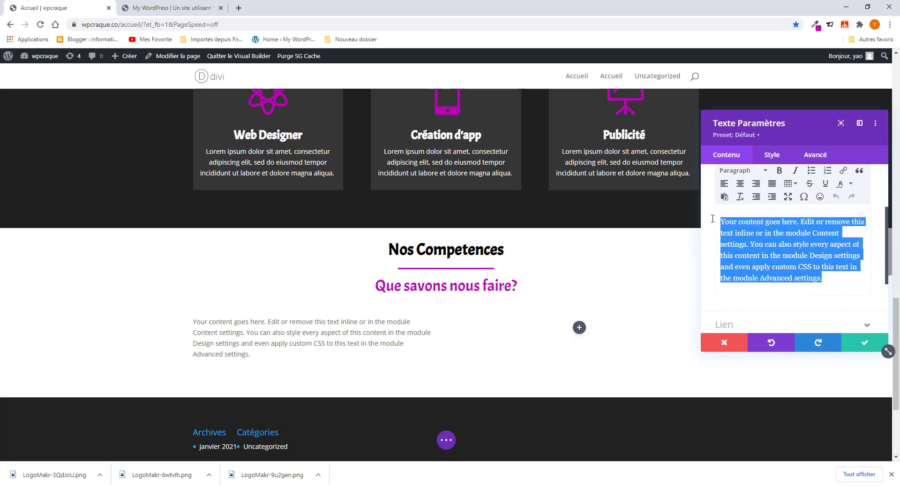
key(ctrl+v)
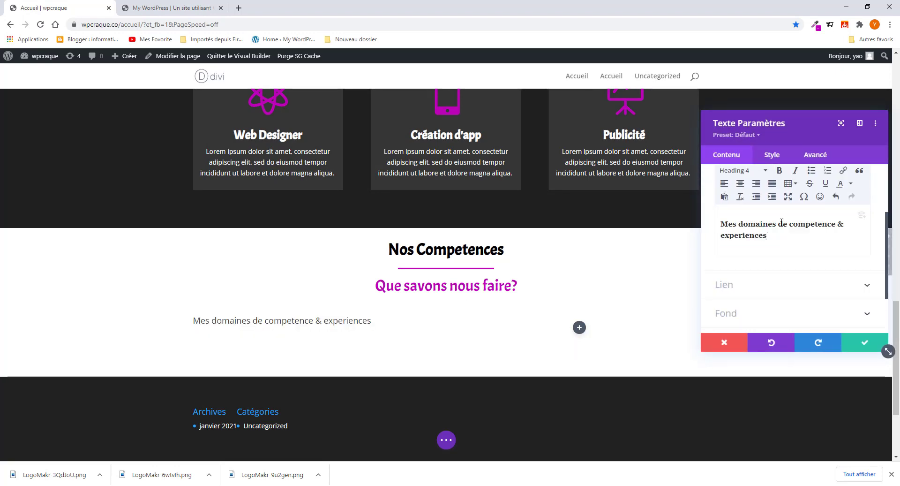
scroll(774, 239, up, 1)
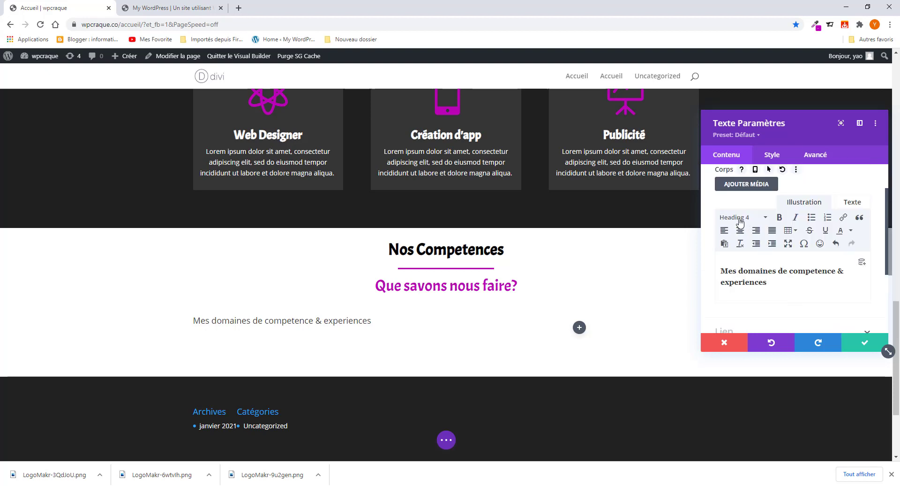
click(770, 155)
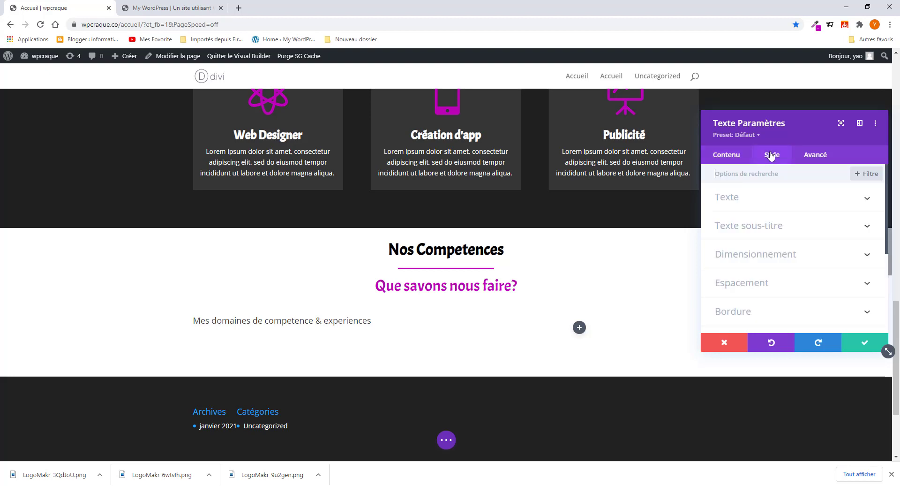
click(764, 228)
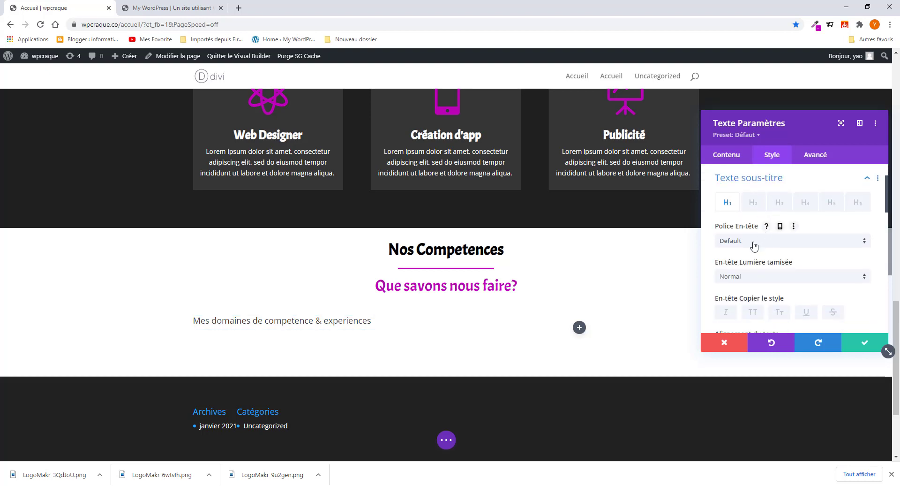
click(806, 206)
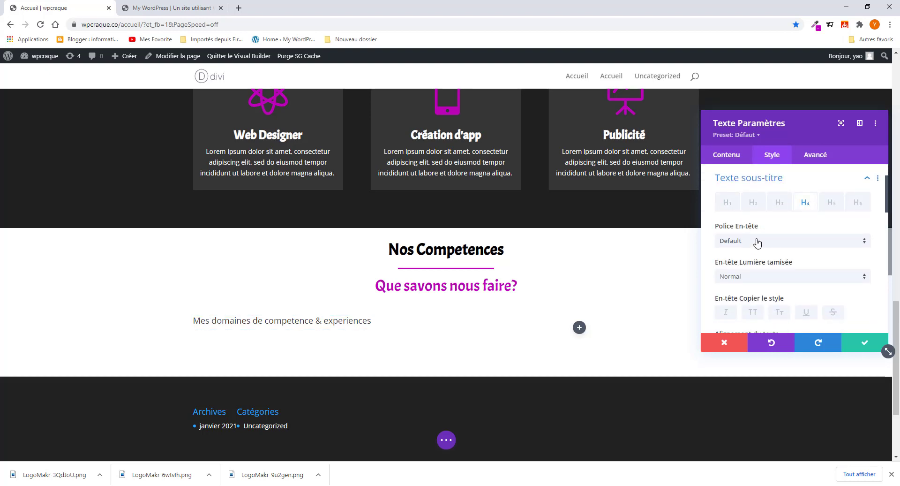
click(758, 240)
click(753, 144)
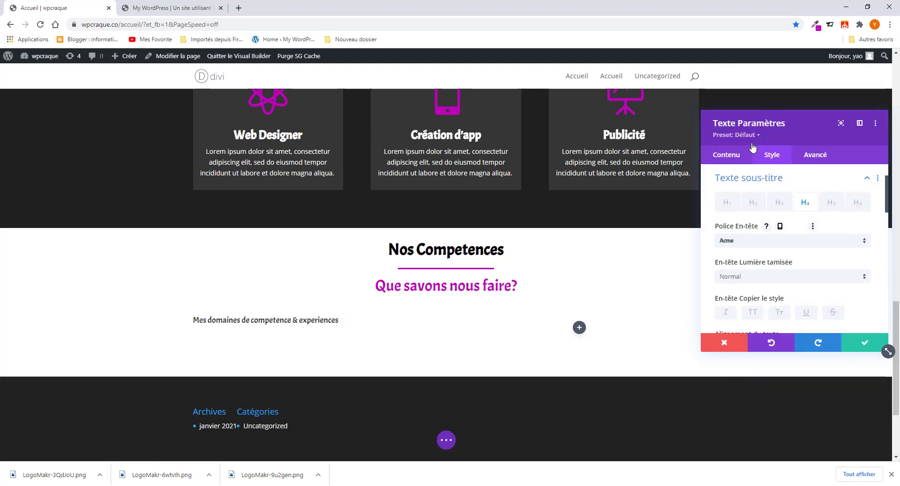
click(753, 277)
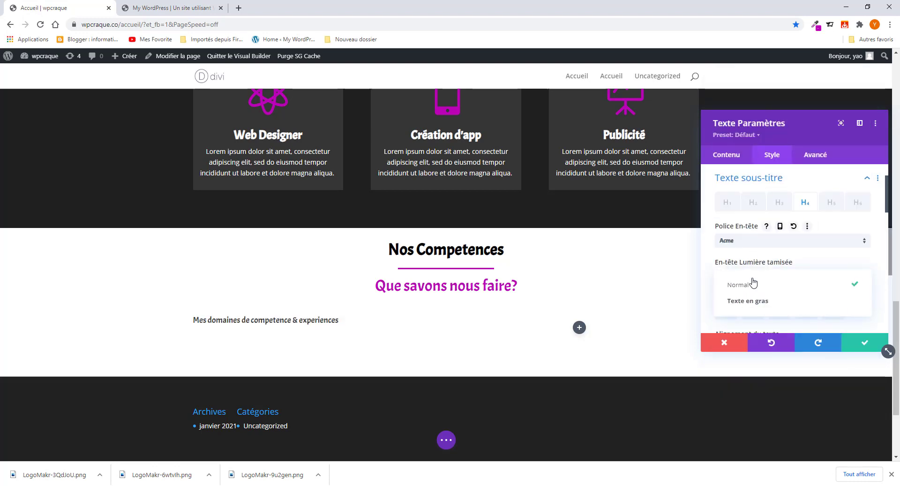
click(758, 302)
- Change the H4 heading weight to Normal and its colour to black
scroll(759, 302, down, 1)
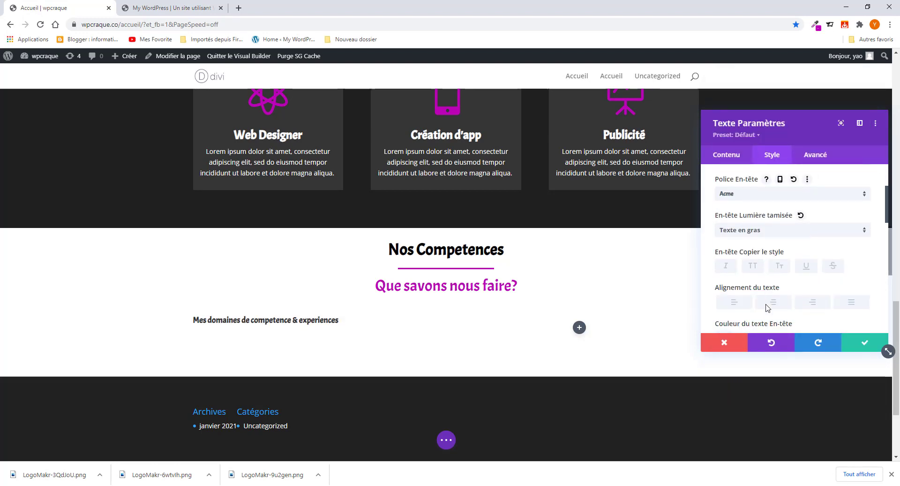
click(779, 267)
click(779, 267)
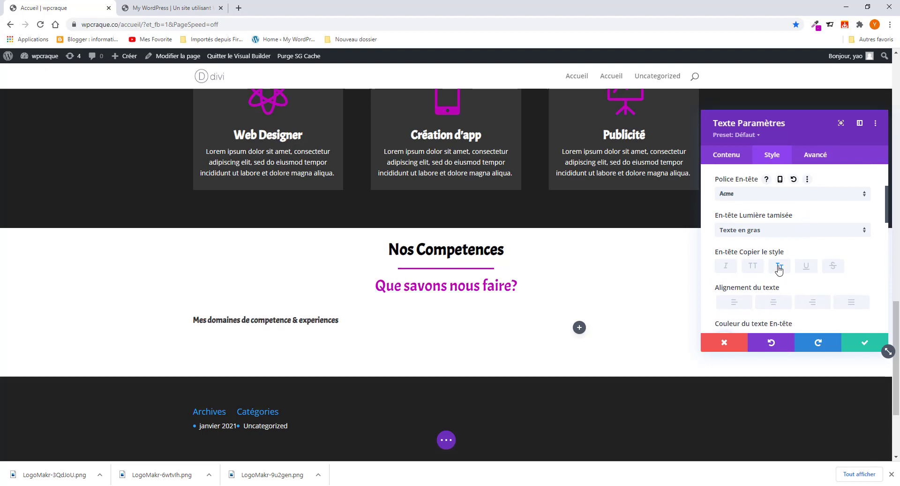
scroll(779, 302, down, 2)
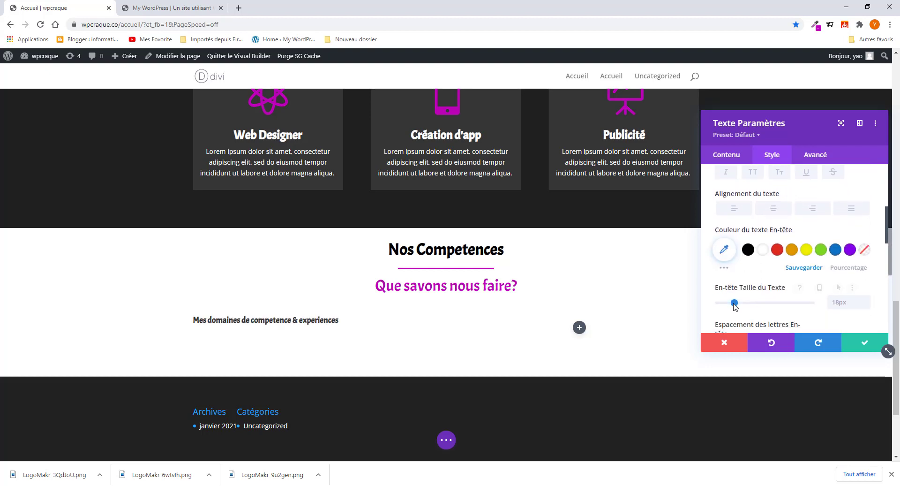
drag(734, 303, 742, 304)
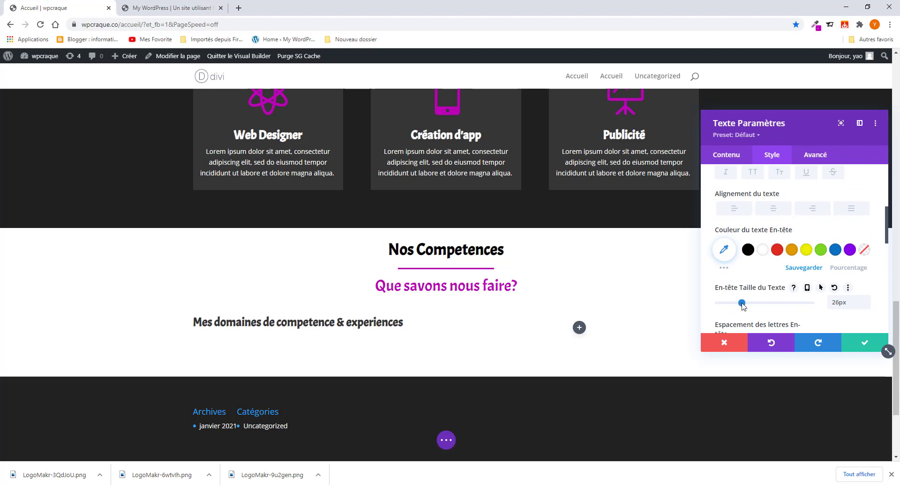
scroll(760, 234, up, 1)
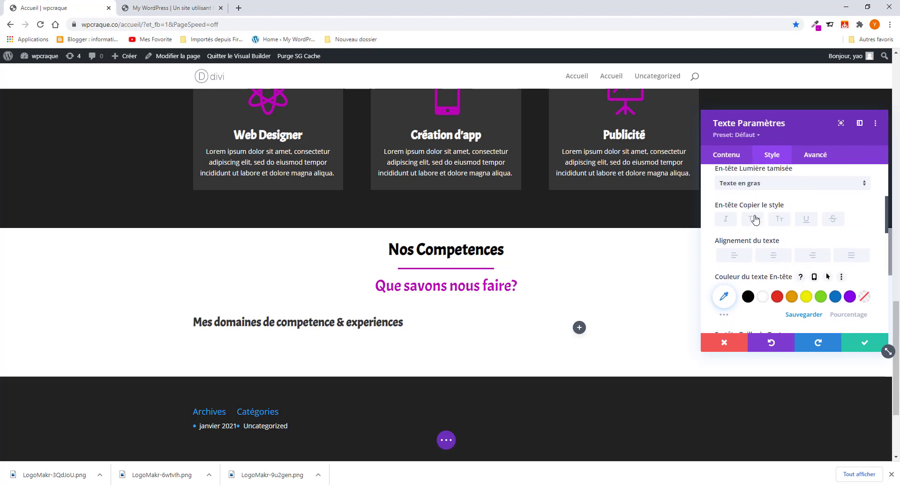
click(763, 186)
click(766, 198)
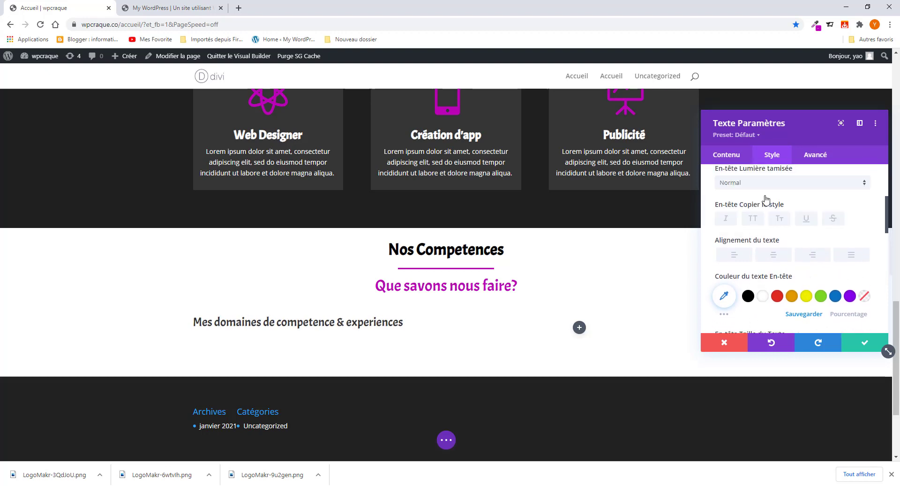
click(747, 296)
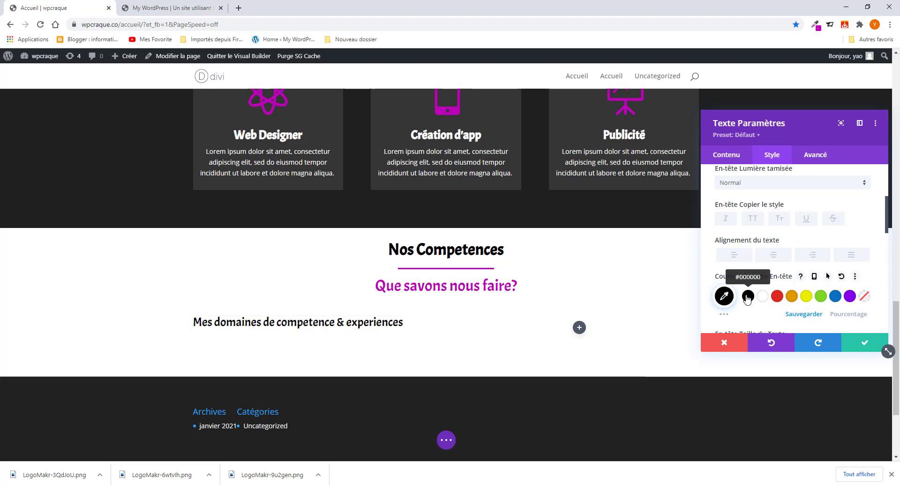
- Copy the Lorem ipsum paragraph from the live site and paste it below the heading
click(168, 9)
click(290, 217)
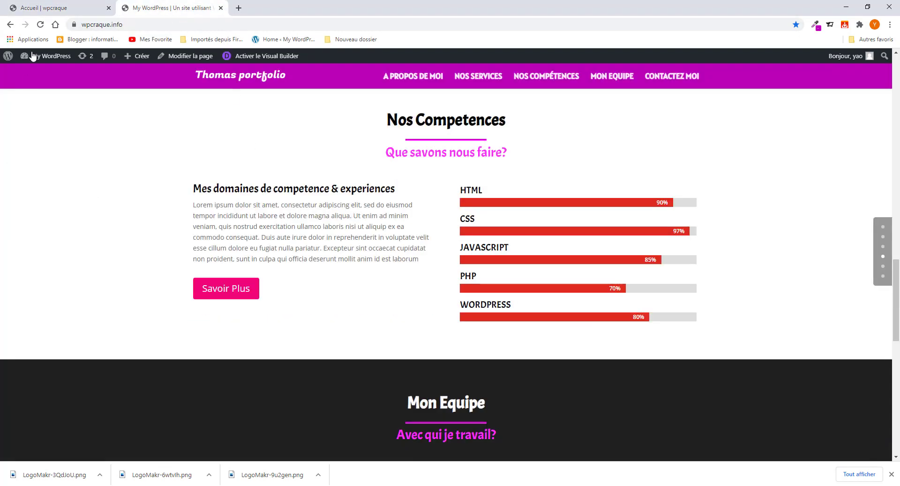
drag(206, 218, 421, 264)
key(ctrl+c)
right_click(407, 252)
click(422, 257)
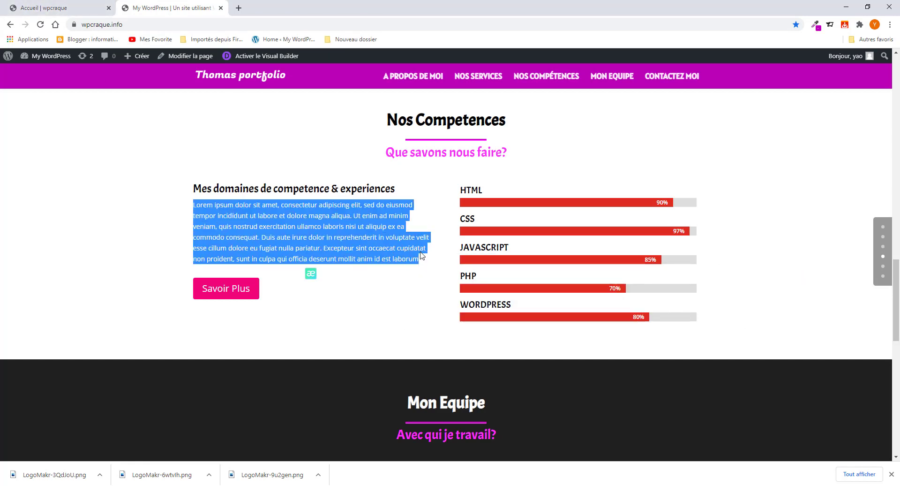
click(56, 7)
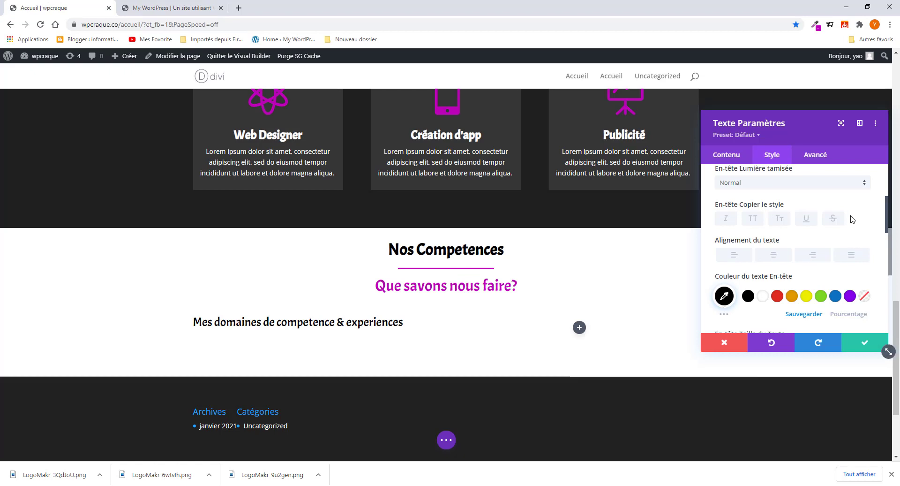
scroll(796, 253, down, 6)
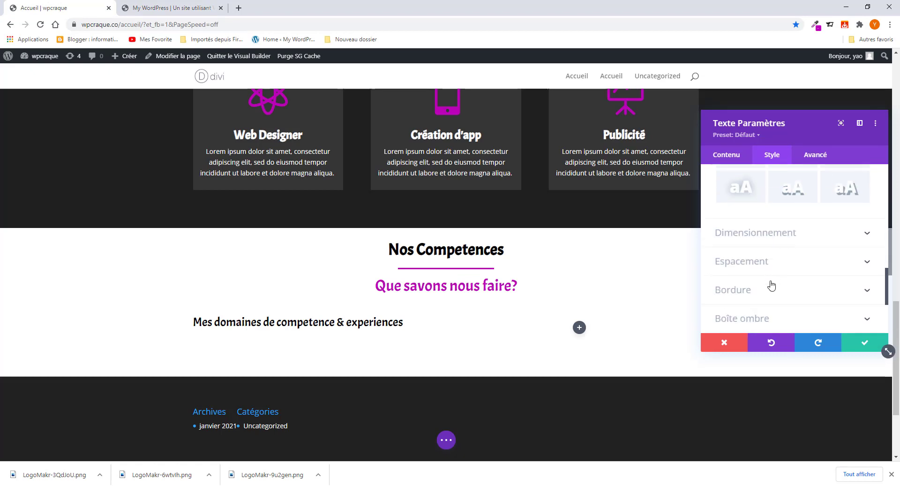
scroll(771, 285, up, 10)
click(733, 157)
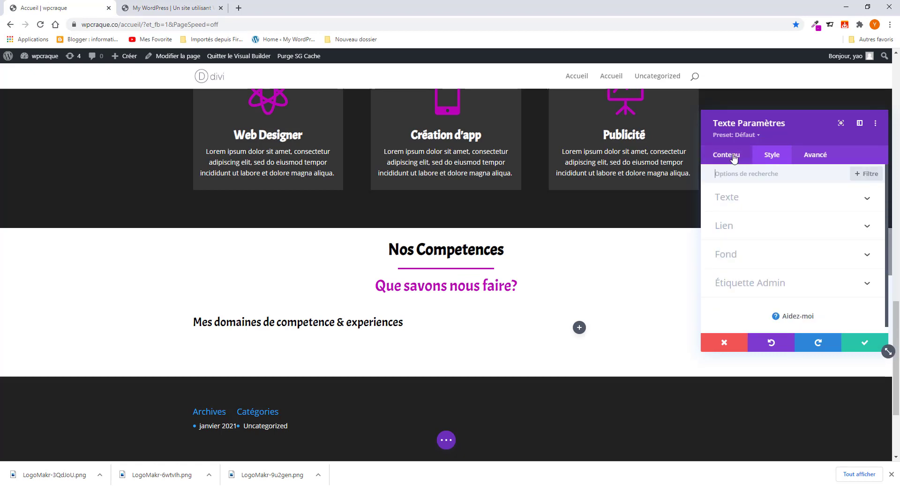
click(737, 202)
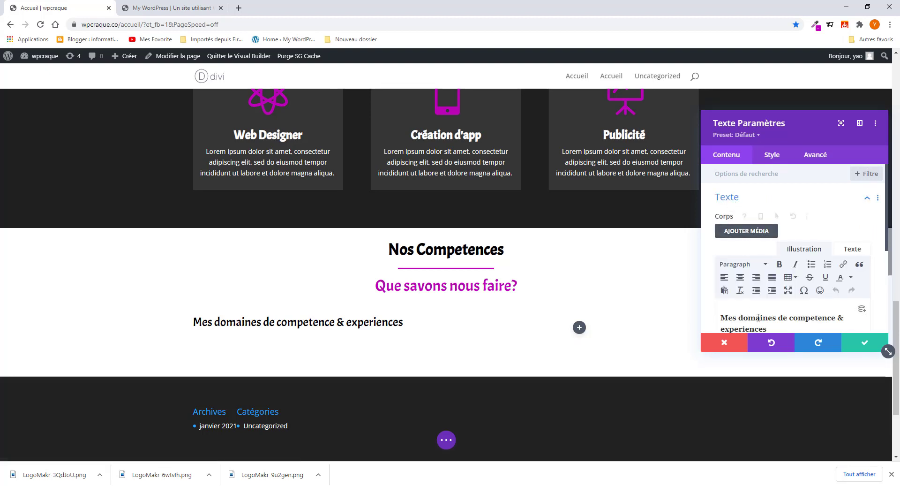
scroll(782, 280, down, 1)
key(Return)
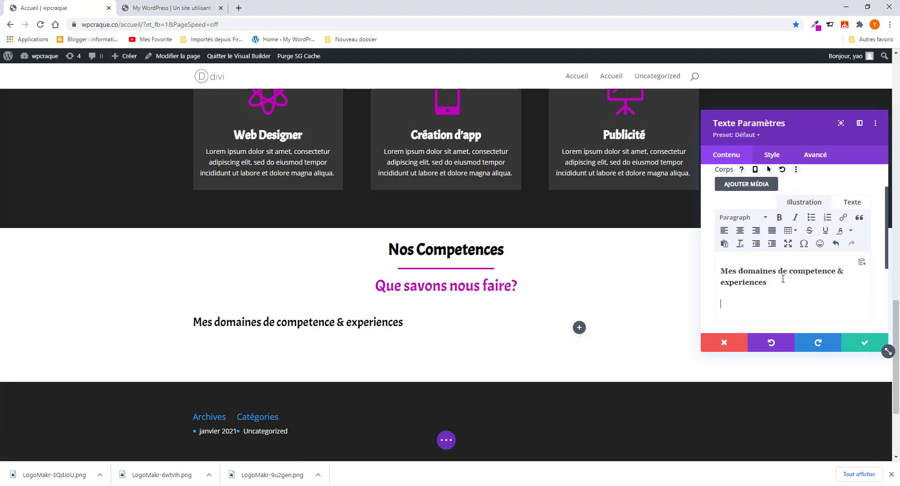
key(ctrl+v)
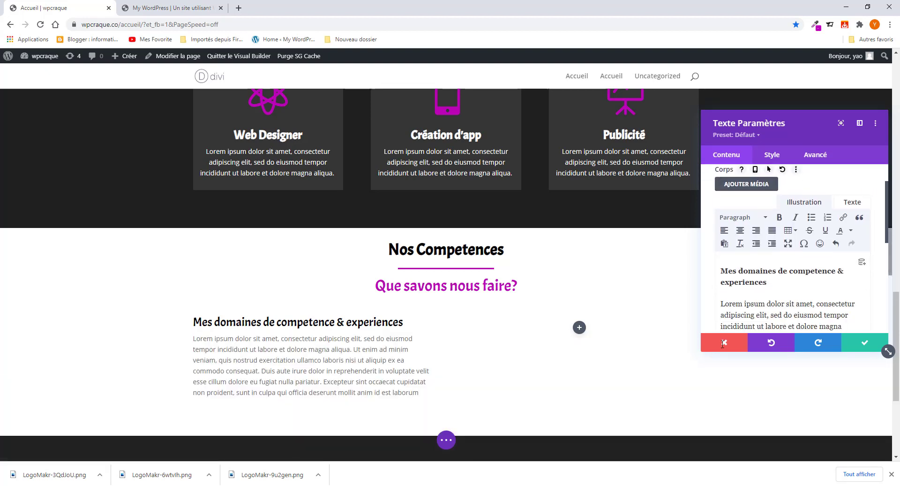
- Copy the Savoir Plus button text from the live site and save the text module
click(164, 11)
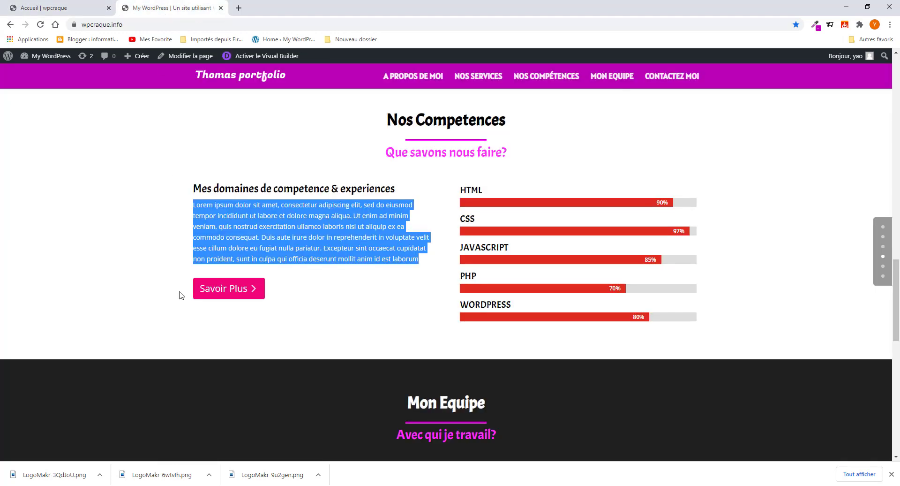
drag(283, 292, 200, 270)
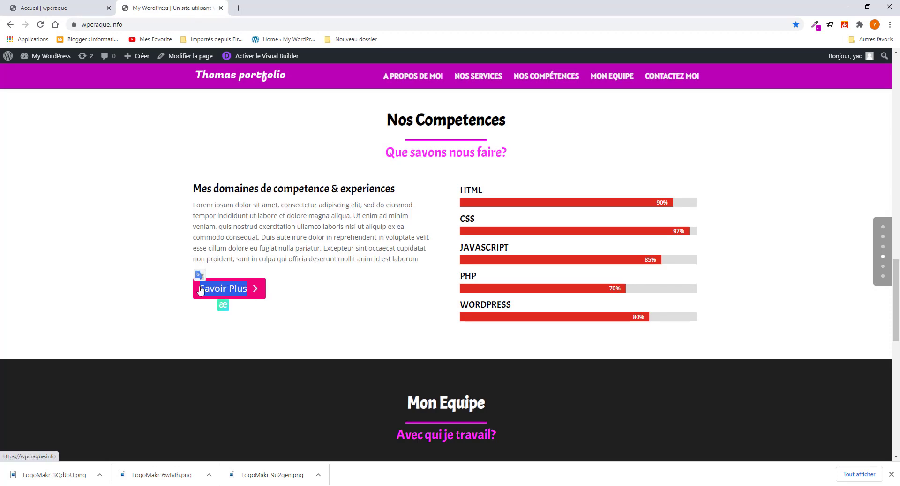
drag(309, 294, 114, 295)
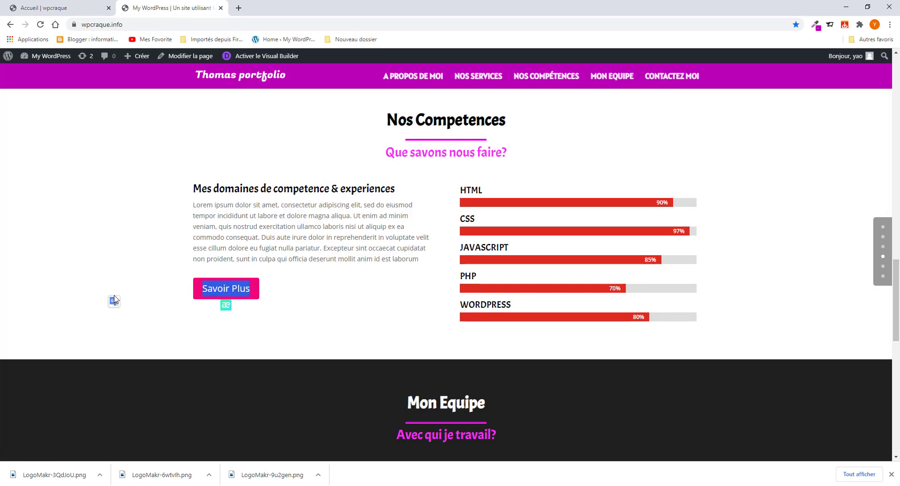
right_click(208, 291)
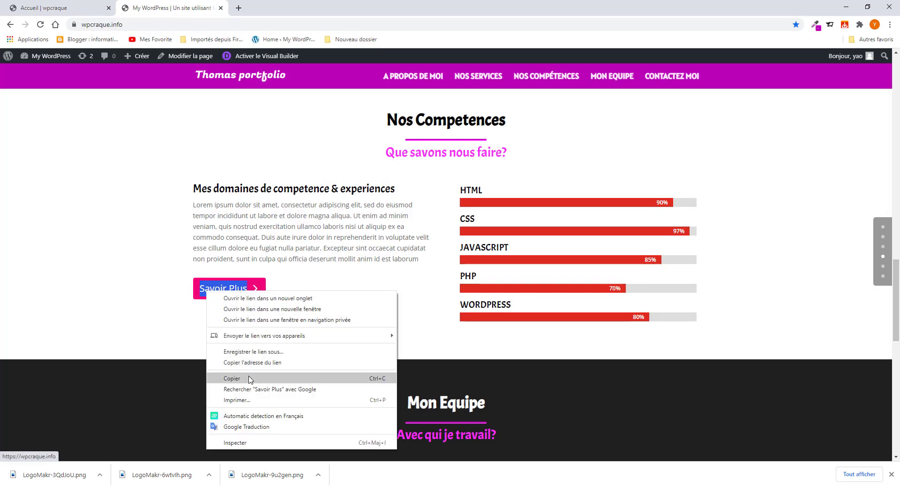
click(233, 377)
click(45, 8)
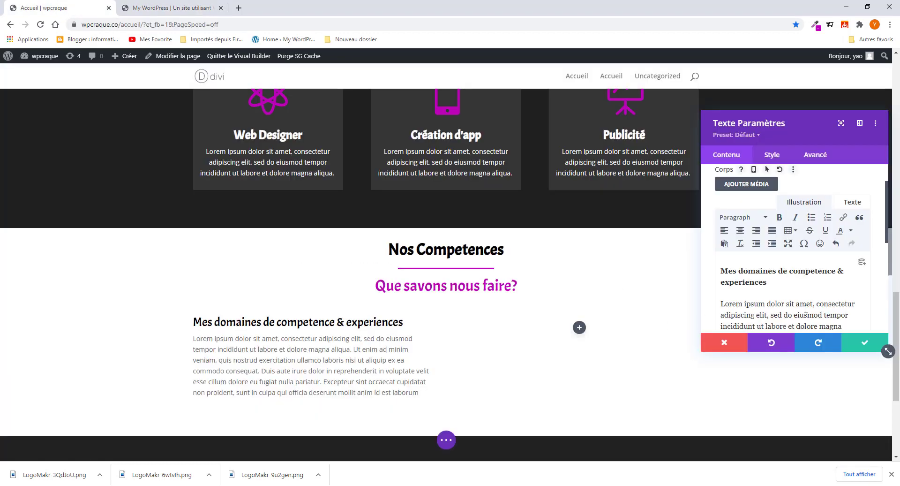
click(872, 342)
scroll(340, 323, down, 4)
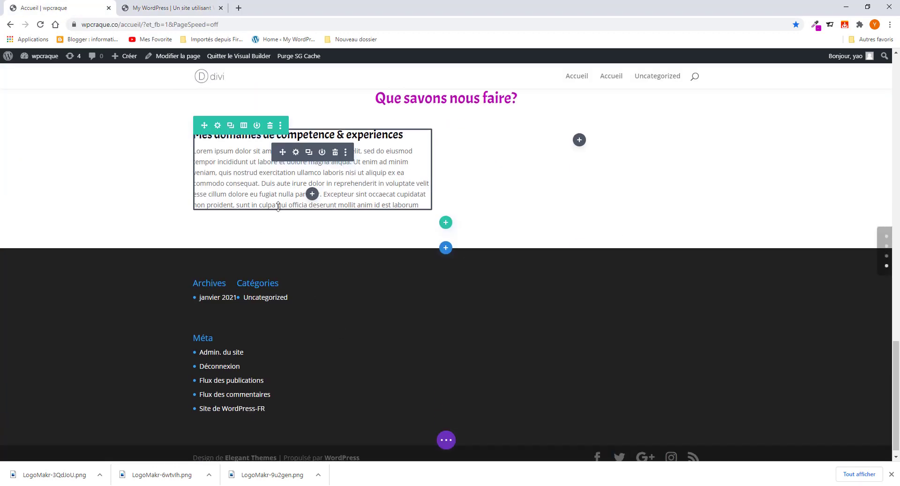
- Insert a button module labelled 'Savoir Plus' beneath the text
click(312, 193)
click(301, 265)
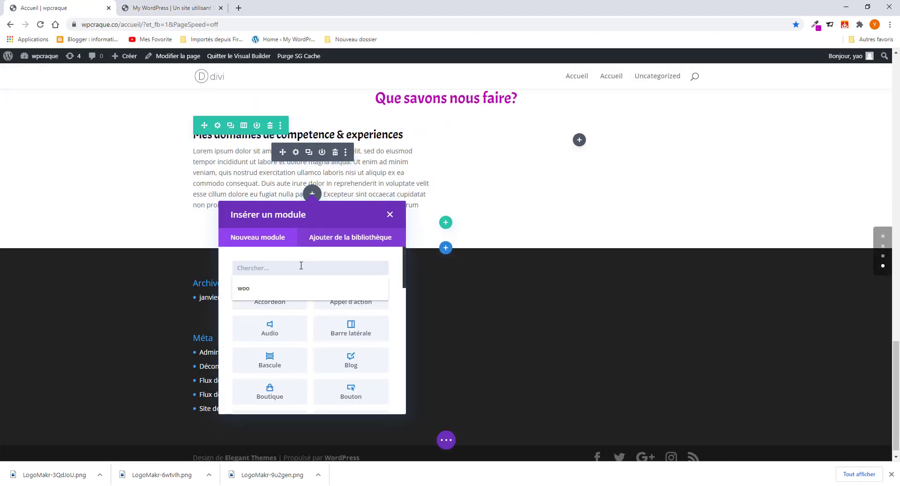
text(bou)
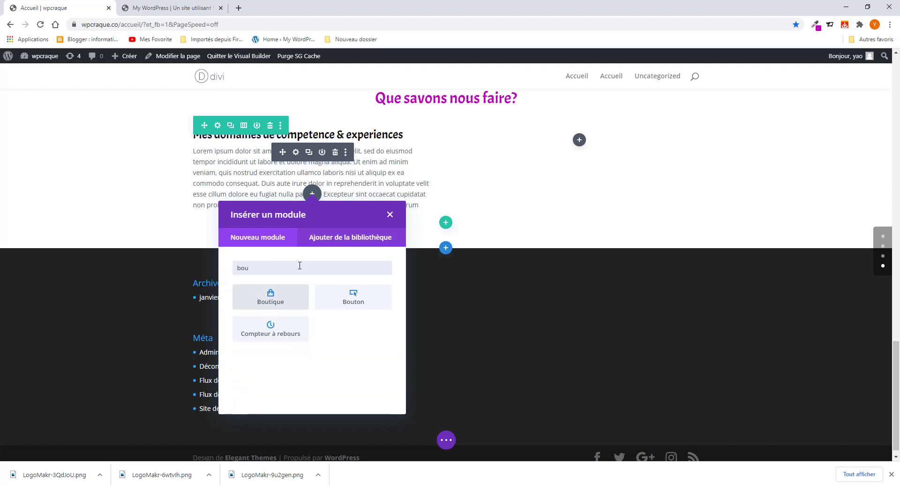
click(342, 300)
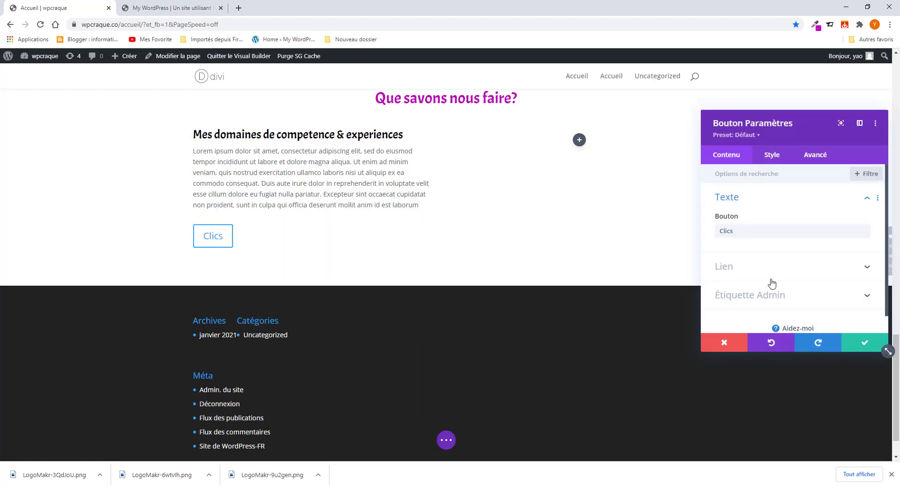
double_click(754, 228)
text(Savoir Plus)
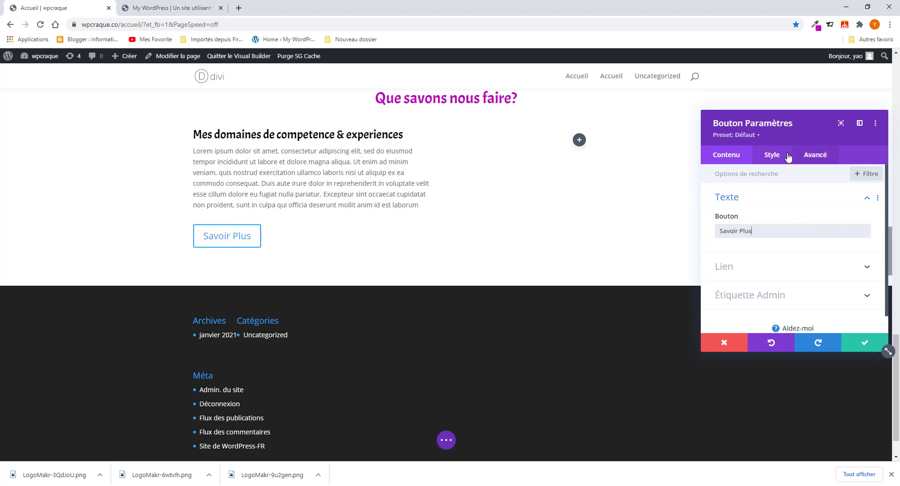
- Enable custom button styles with white text and grab hex ba00b7 from the colour picker extension
click(774, 155)
click(747, 257)
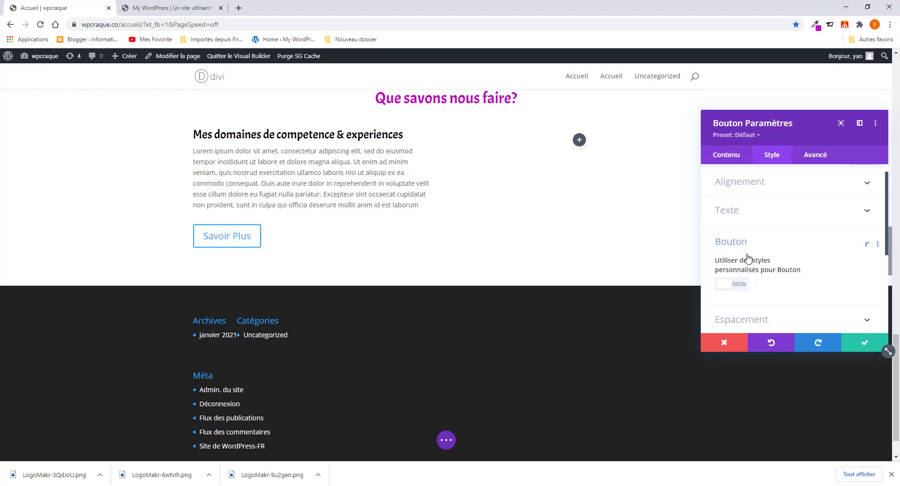
click(738, 224)
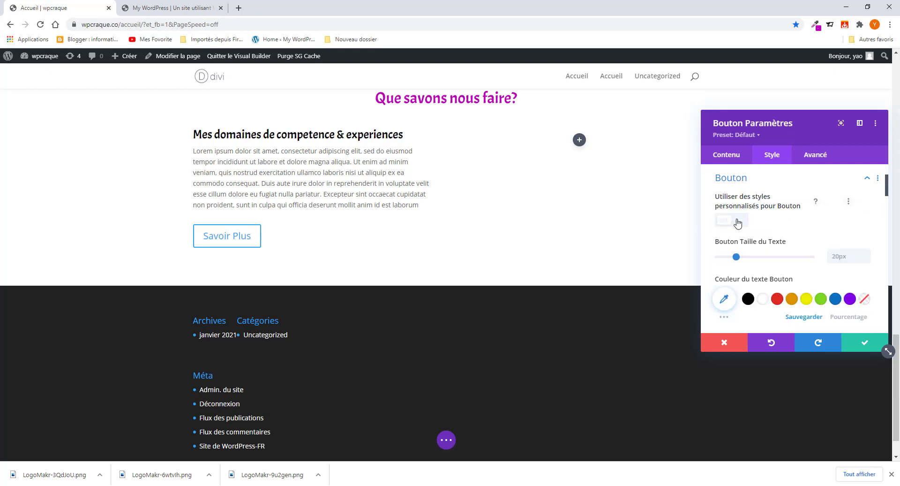
click(762, 300)
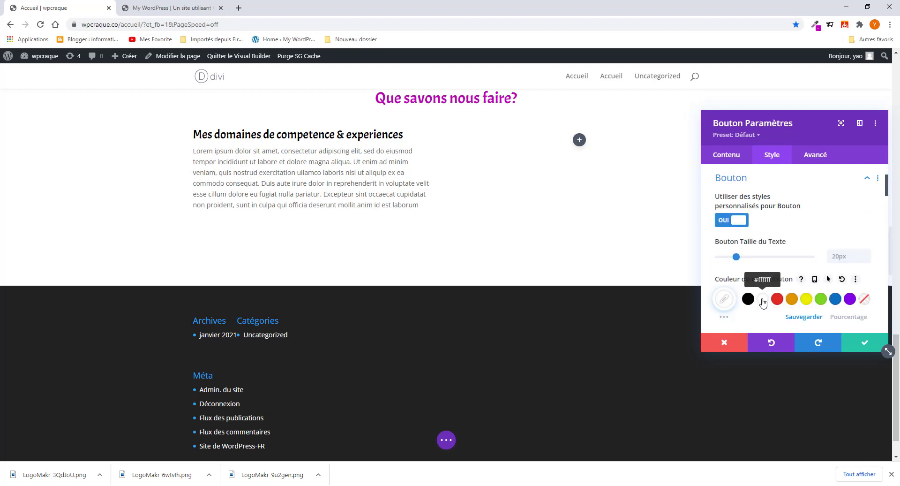
scroll(763, 297, down, 2)
scroll(763, 295, down, 2)
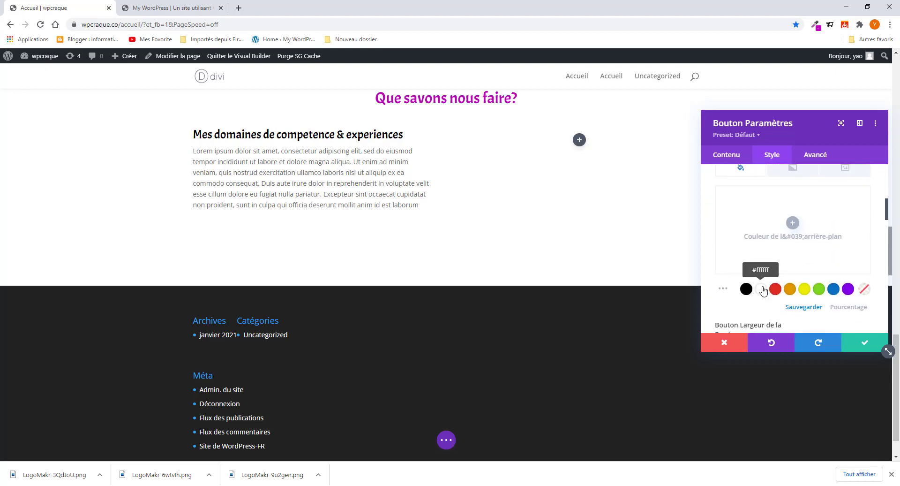
click(815, 25)
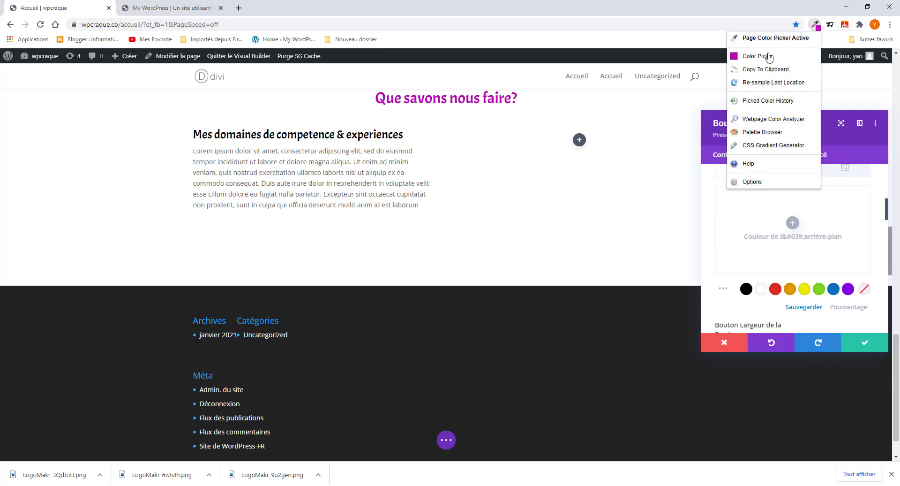
click(768, 55)
drag(741, 165, 696, 170)
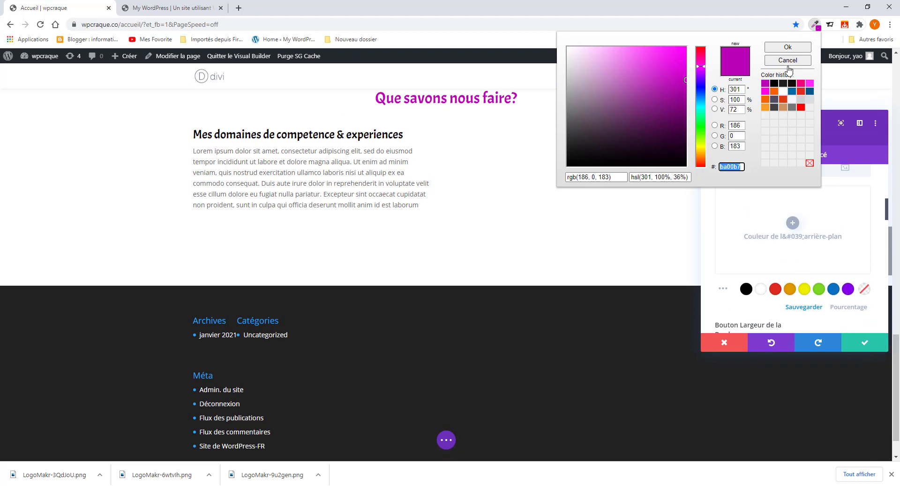
click(788, 47)
- Set the button background to magenta #ba00b7 and save the button
click(771, 229)
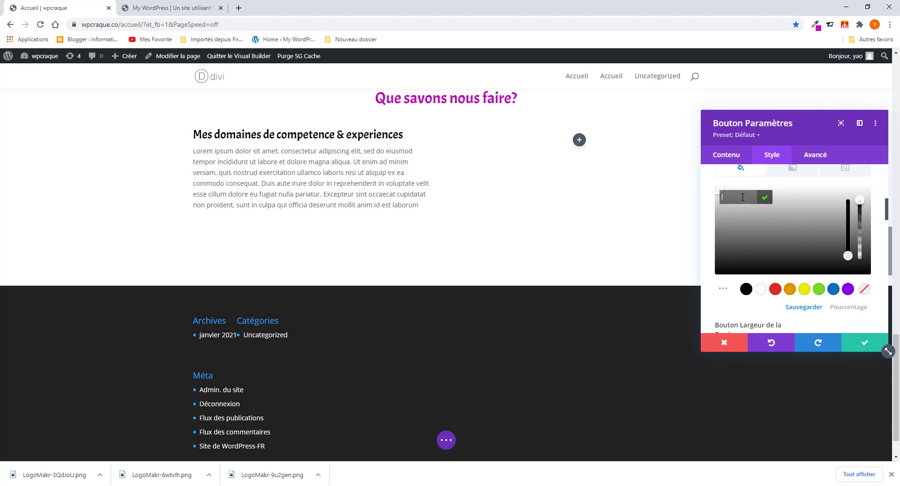
click(746, 289)
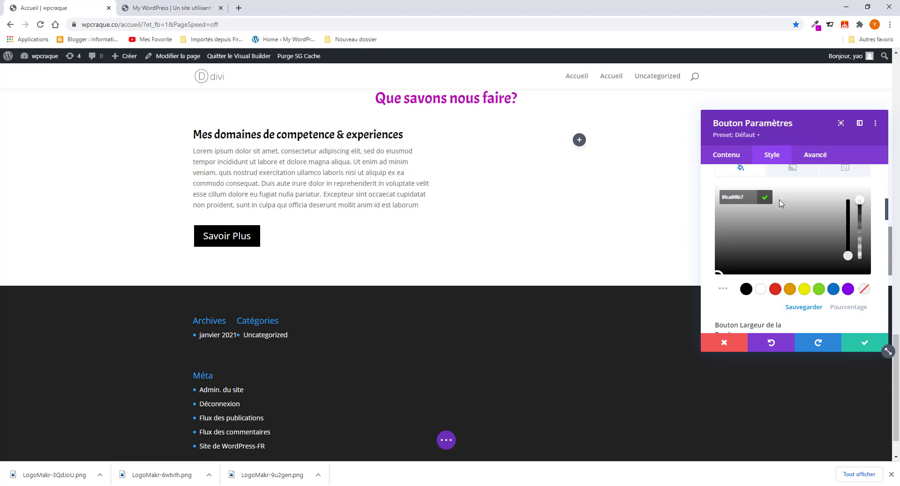
key(Return)
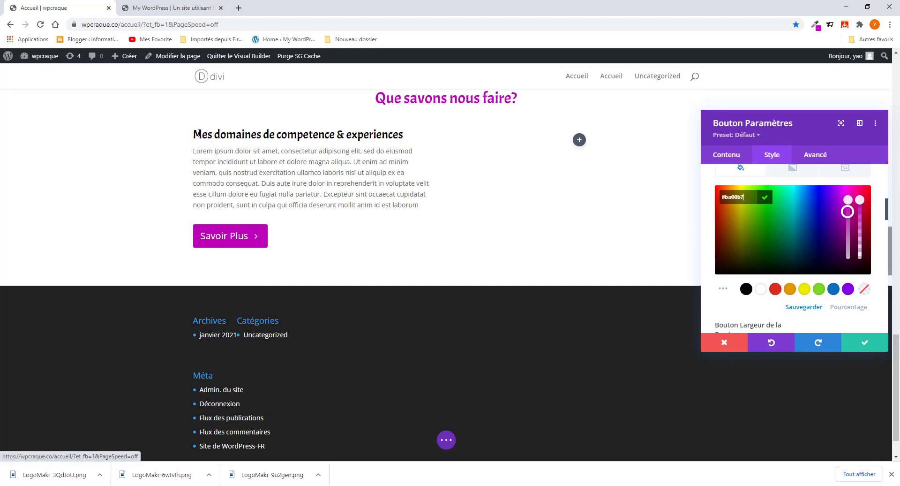
click(157, 15)
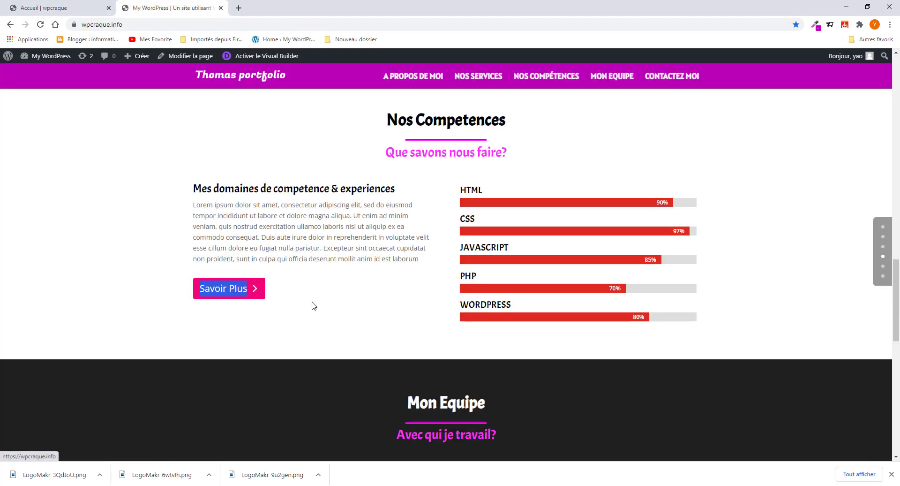
click(61, 8)
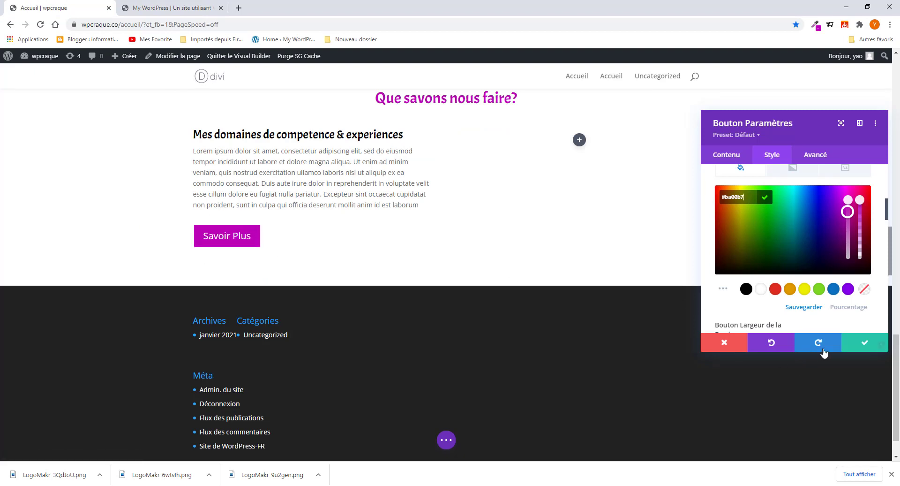
click(861, 343)
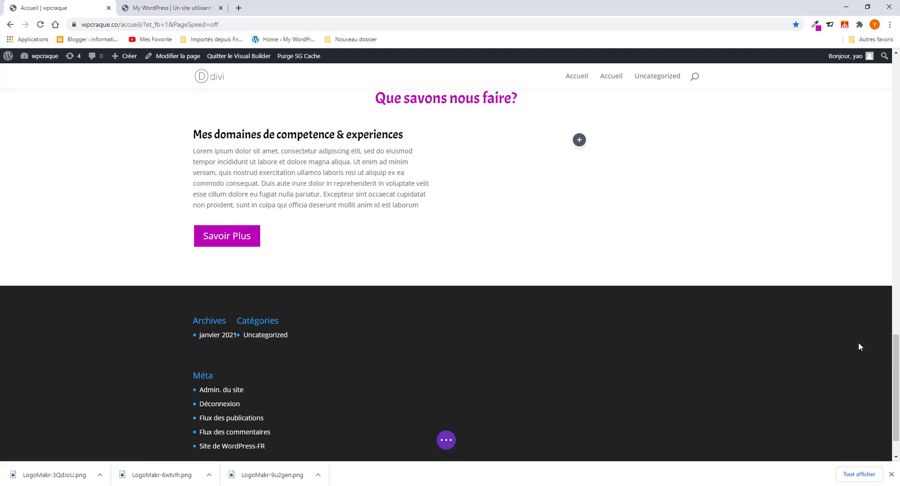
- Add a bar counter module to the right column and title its bar 'HTML'
click(579, 140)
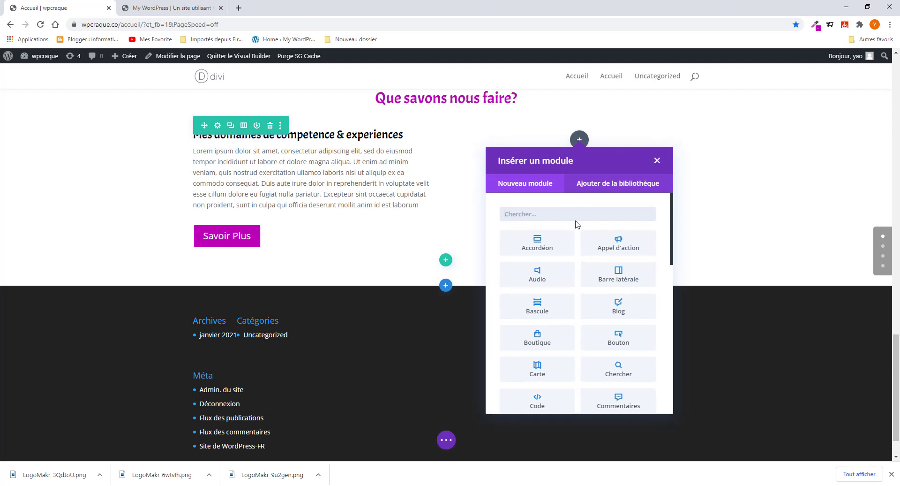
scroll(576, 282, down, 4)
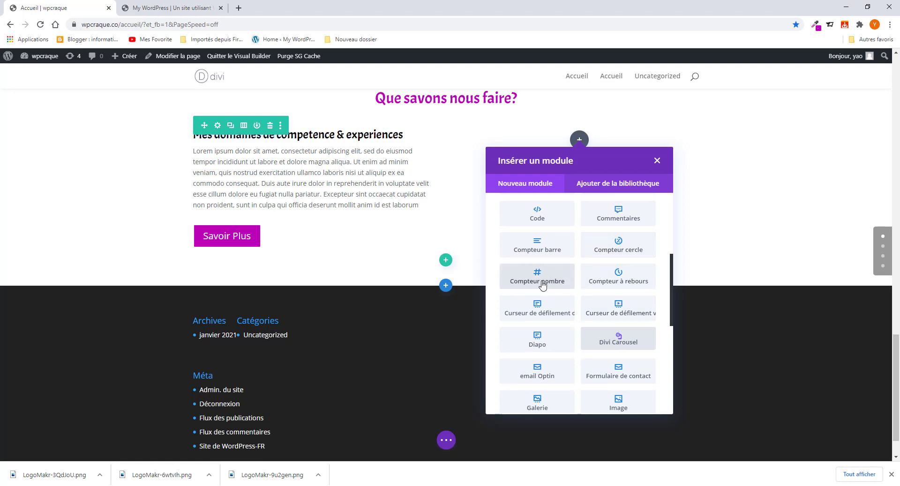
click(539, 254)
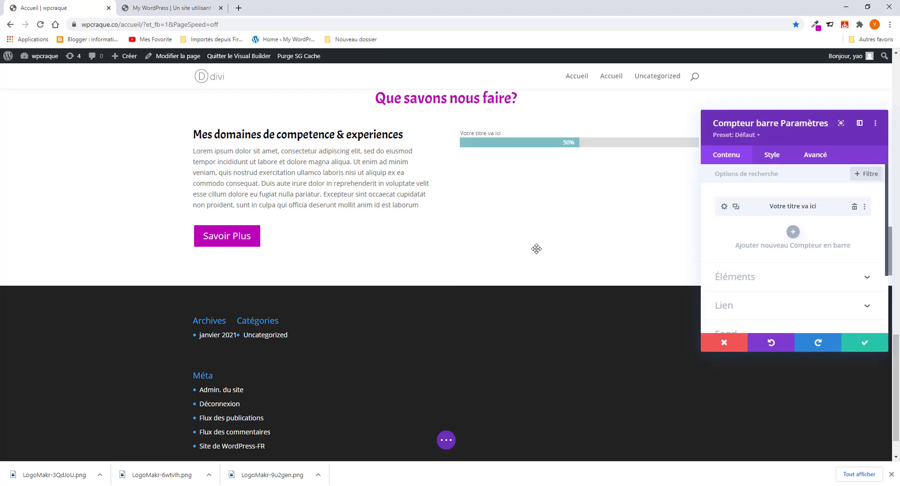
click(724, 207)
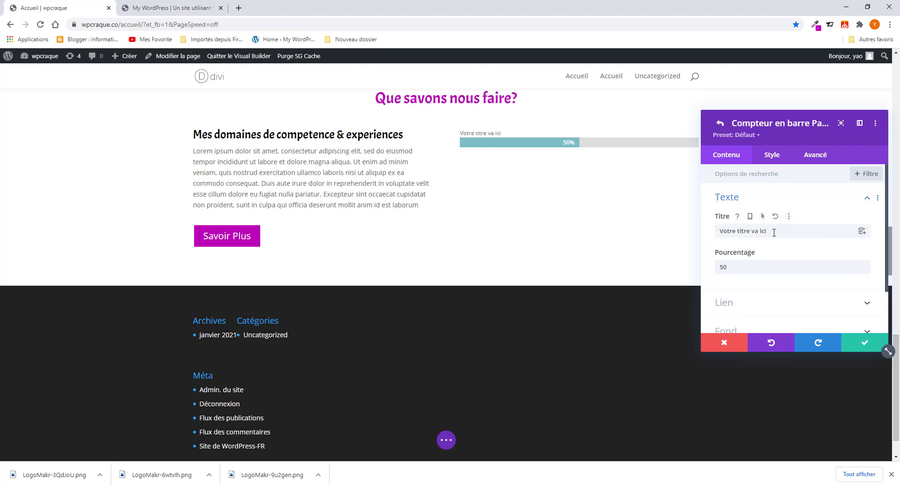
drag(774, 231, 713, 230)
click(181, 8)
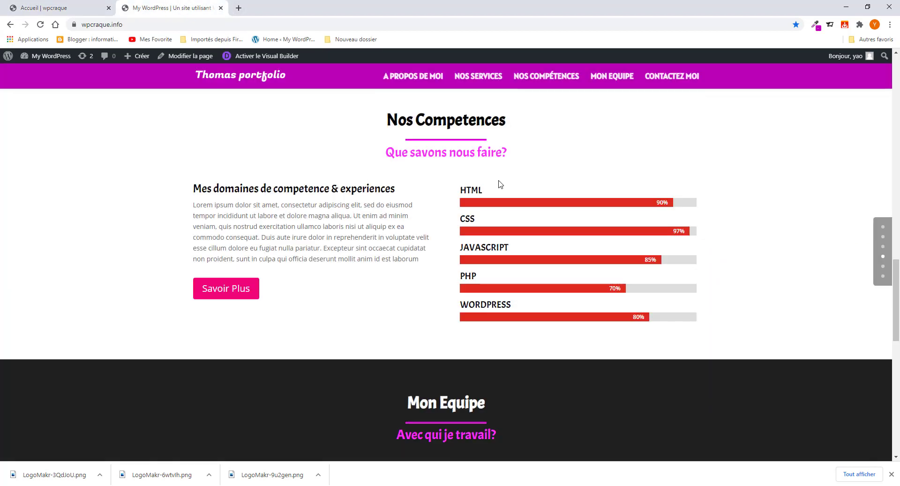
drag(493, 187, 461, 190)
key(ctrl+c)
click(495, 187)
right_click(478, 193)
click(489, 198)
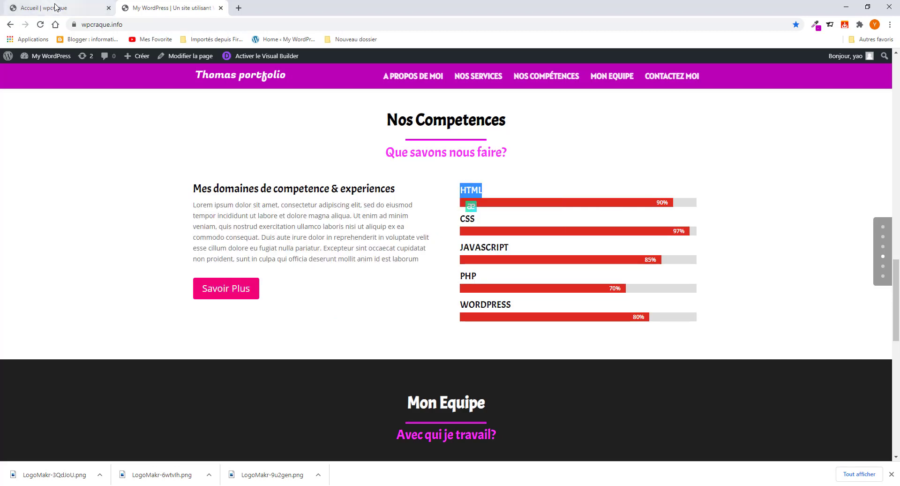
click(61, 8)
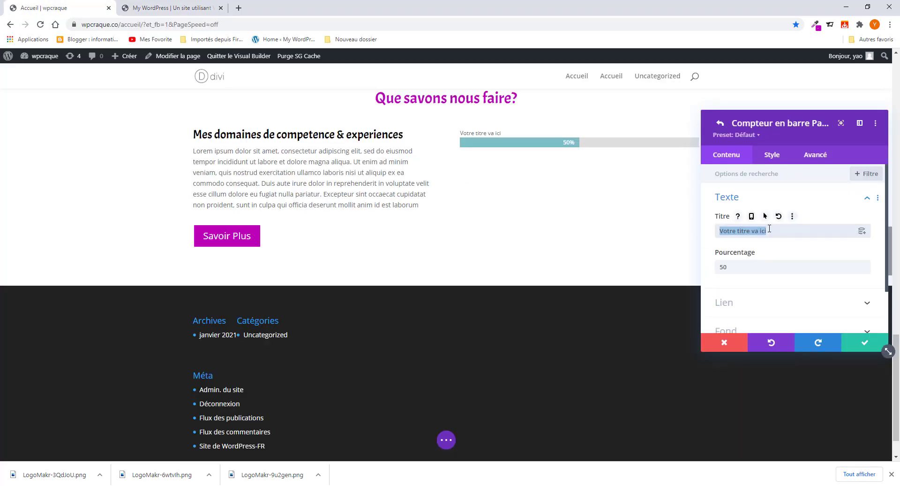
key(ctrl+v)
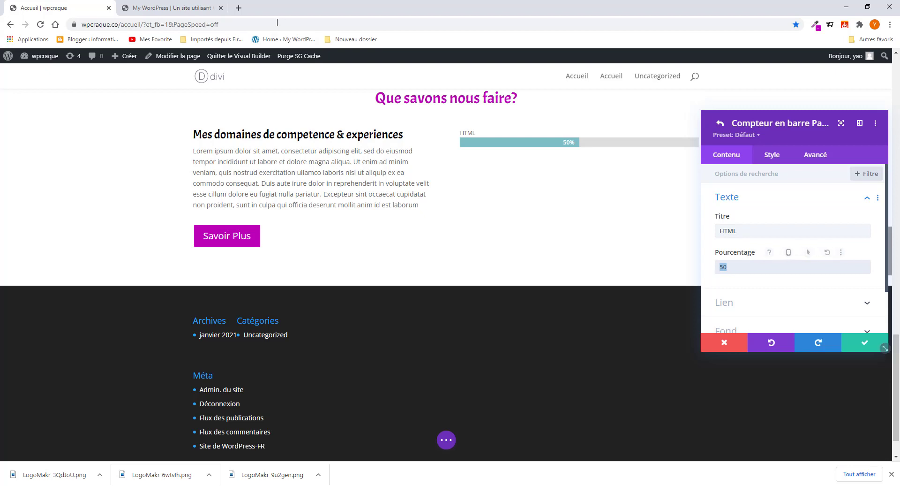
- Set the bar percentage to 90 and make the bar red
click(182, 8)
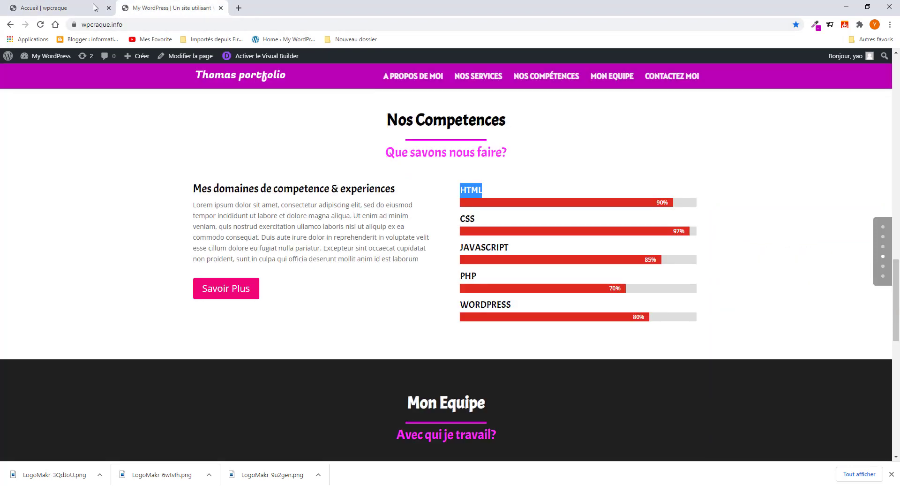
click(53, 7)
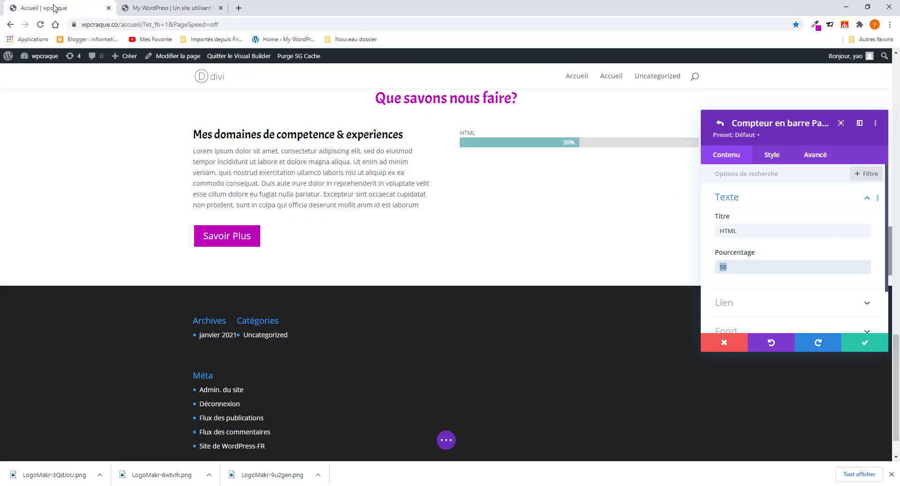
text(90)
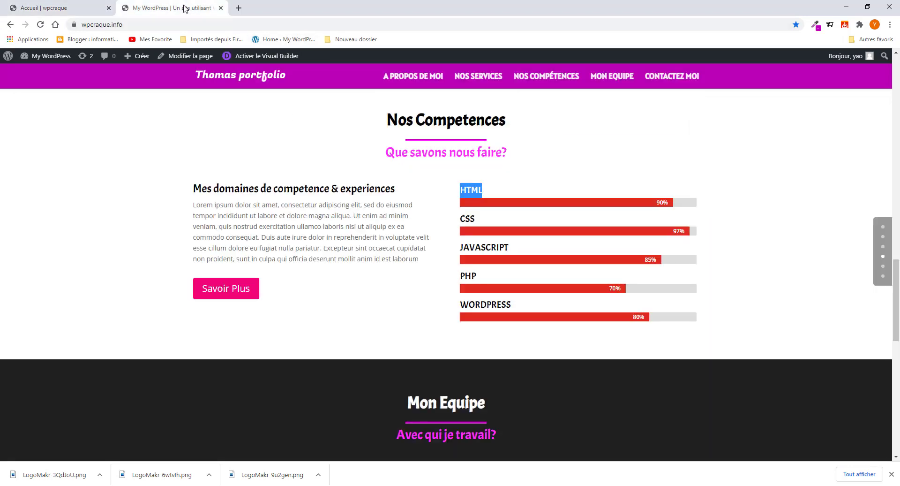
click(186, 8)
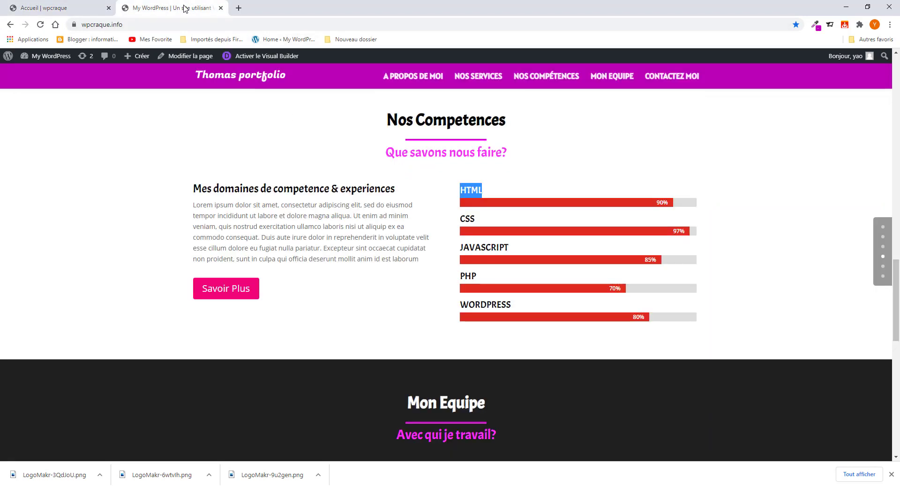
click(54, 8)
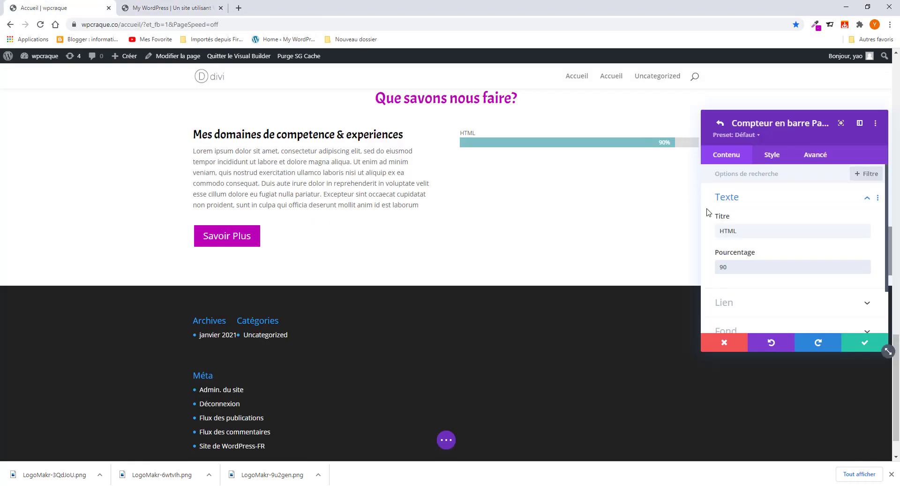
click(771, 155)
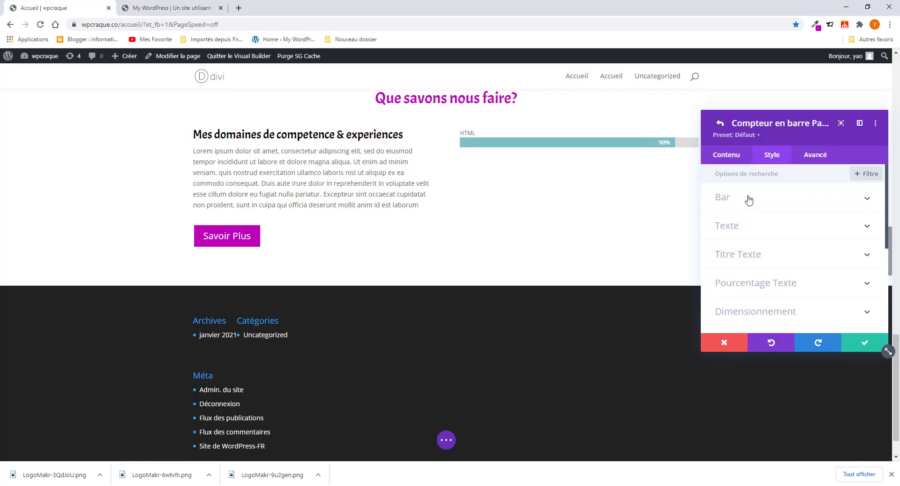
click(748, 200)
click(780, 239)
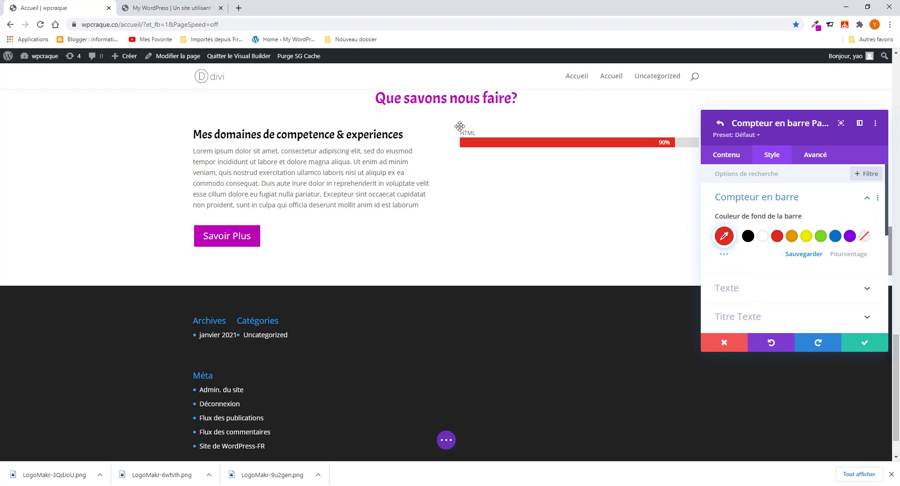
- Style the bar title in Acme, bold, slightly larger
click(501, 132)
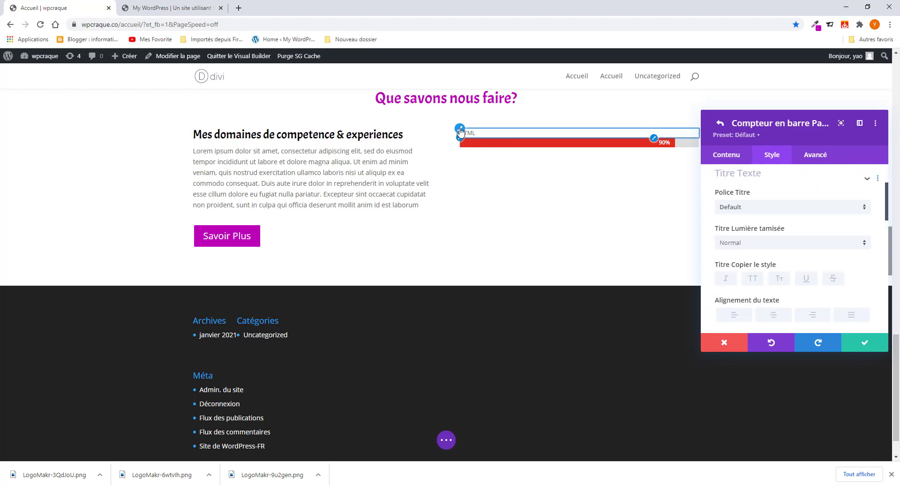
click(767, 213)
click(743, 136)
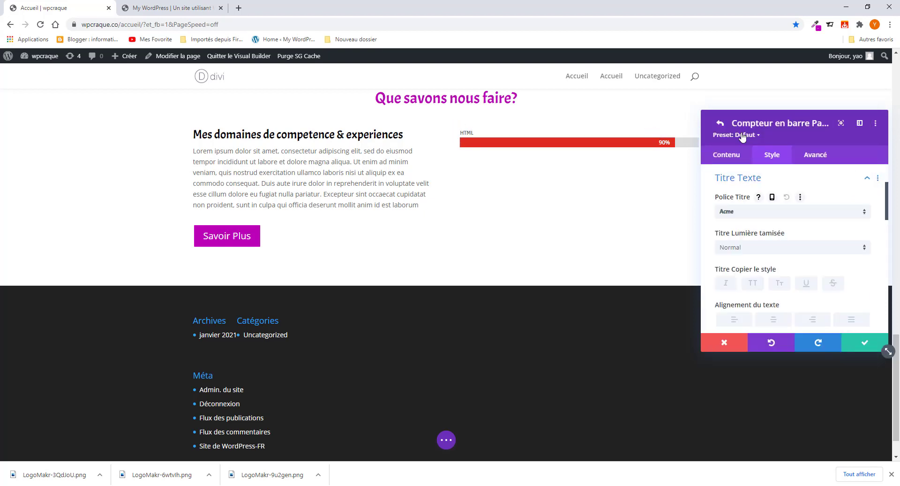
click(755, 248)
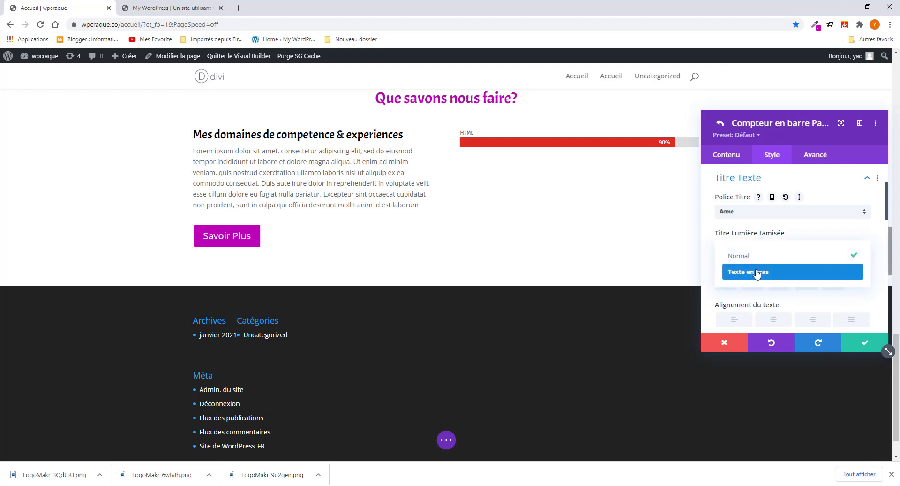
click(756, 272)
scroll(773, 290, down, 1)
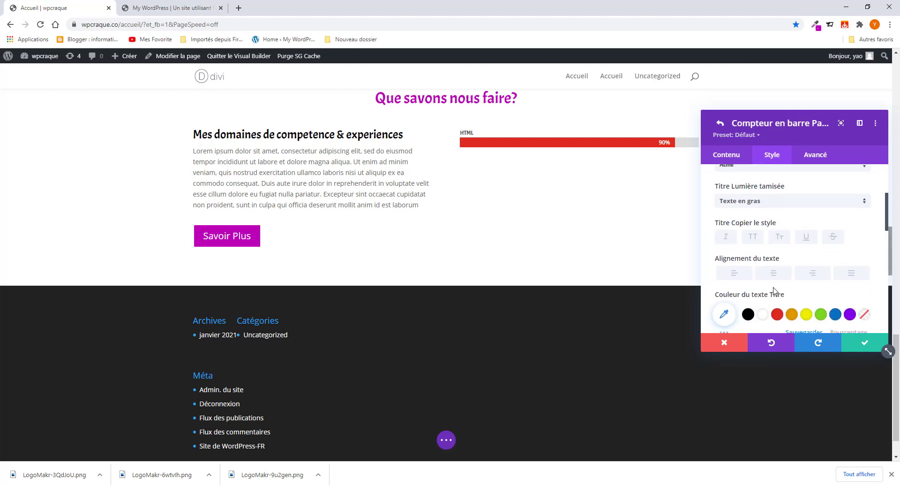
scroll(773, 291, down, 1)
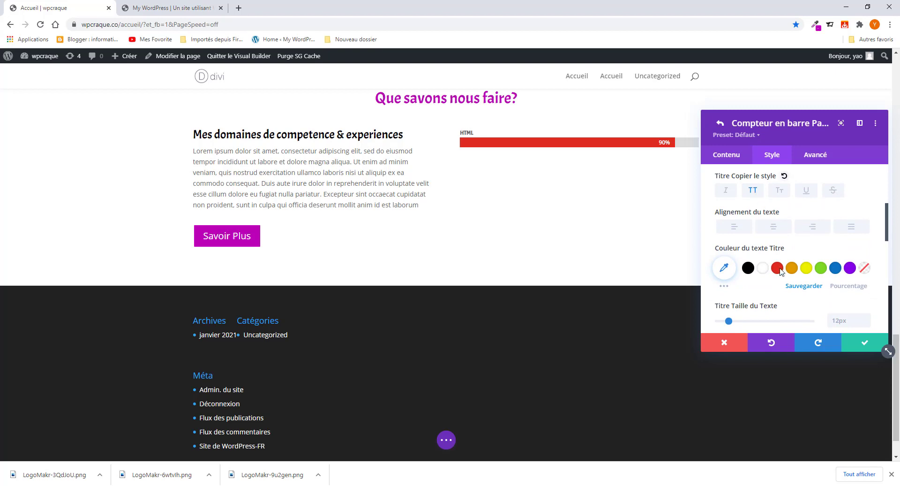
drag(729, 321, 740, 323)
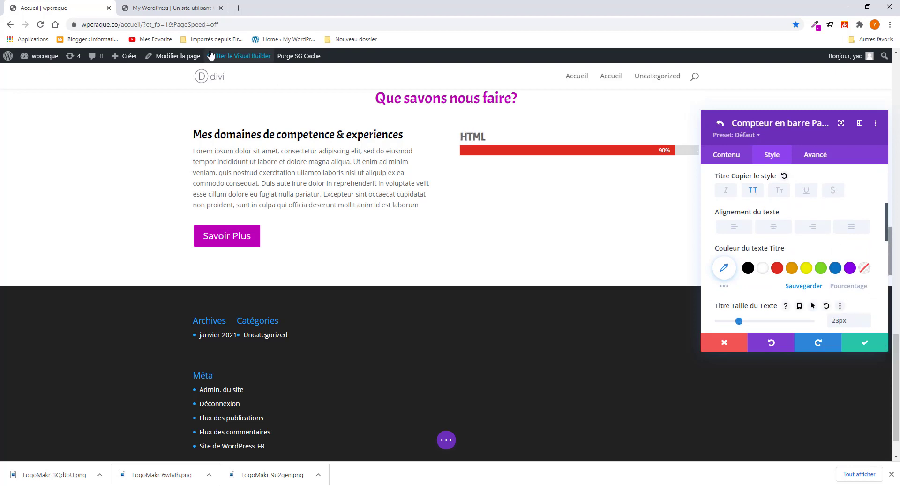
- Set the bar title weight back to normal, size 21px and colour black
click(165, 8)
click(66, 8)
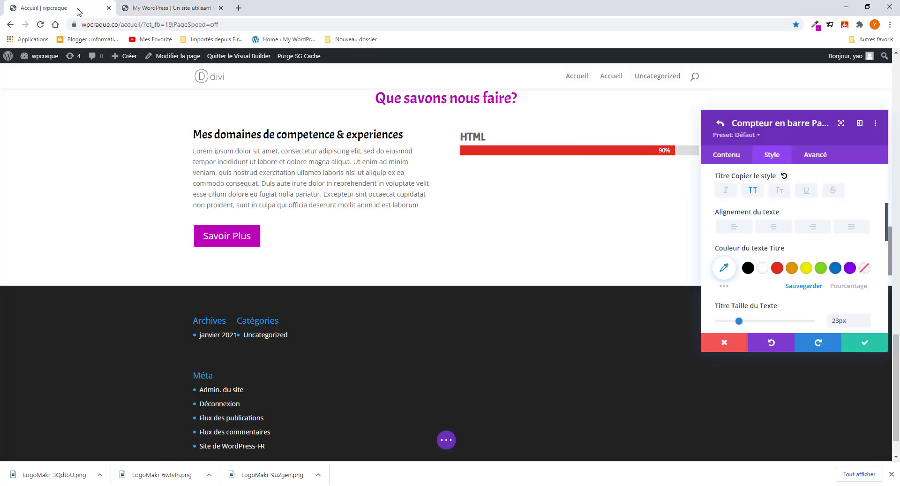
scroll(778, 209, up, 2)
click(778, 210)
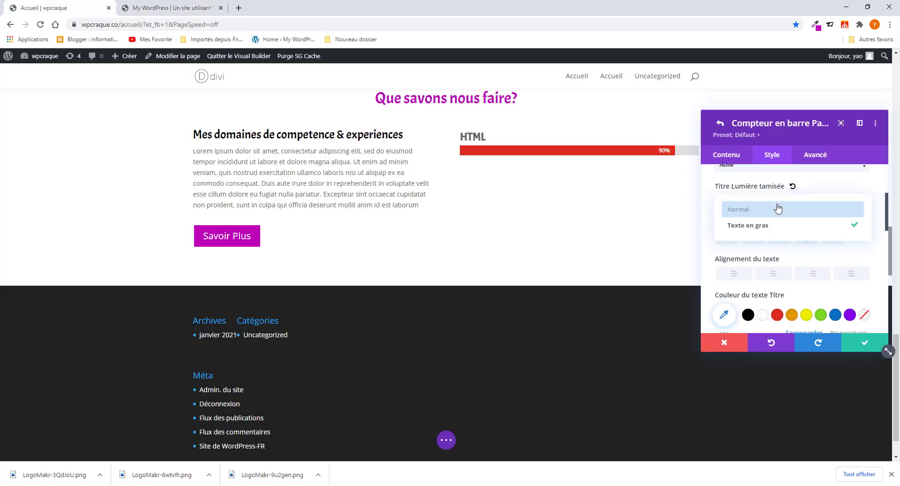
click(775, 216)
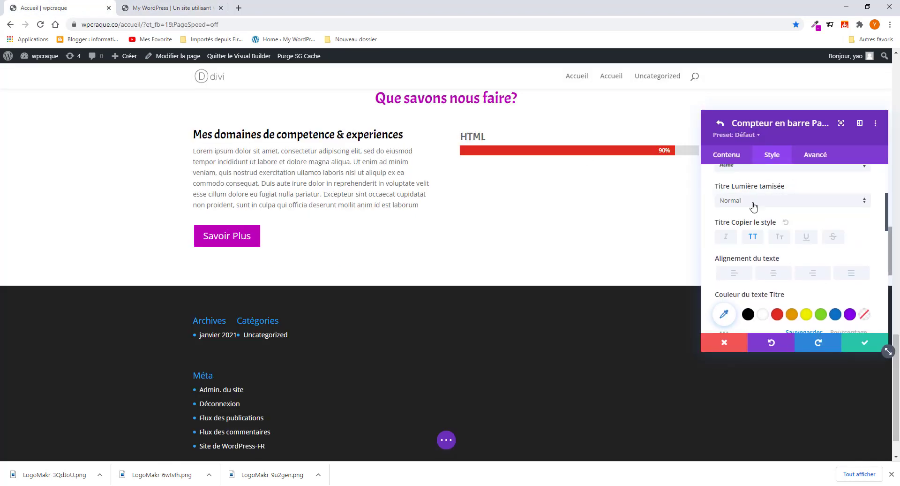
scroll(798, 303, down, 2)
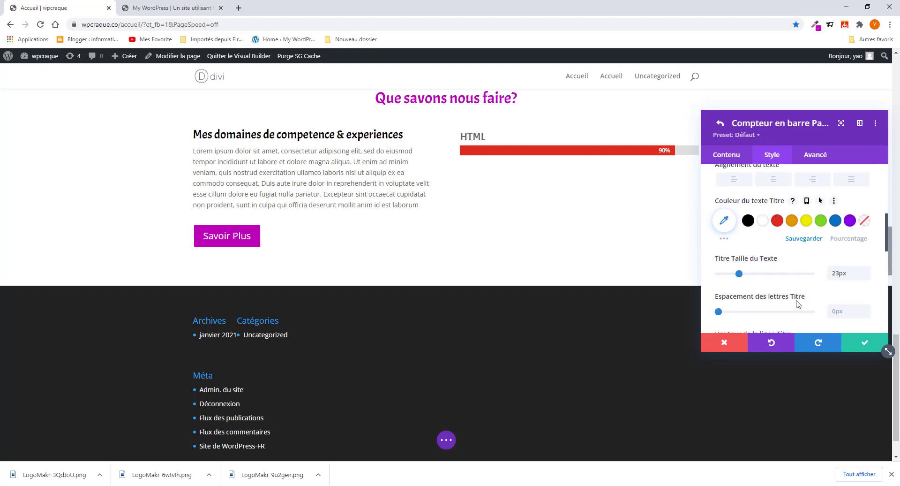
click(737, 274)
drag(737, 276, 737, 275)
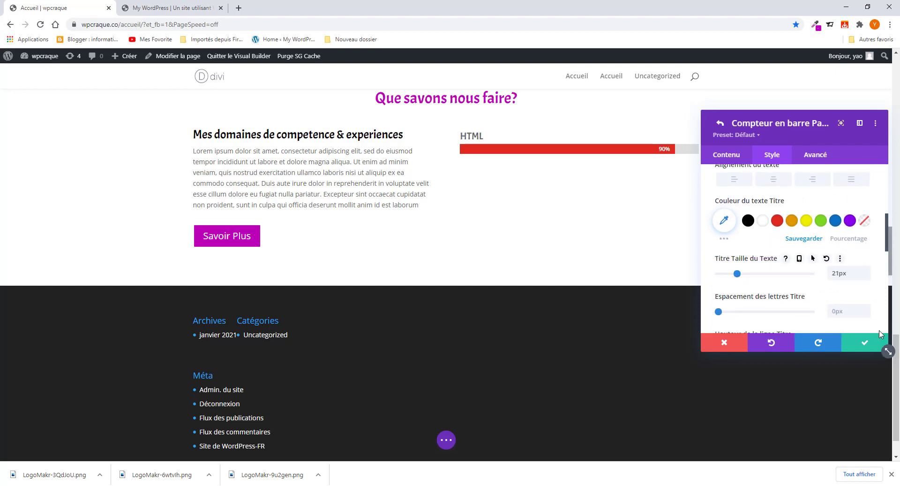
click(748, 221)
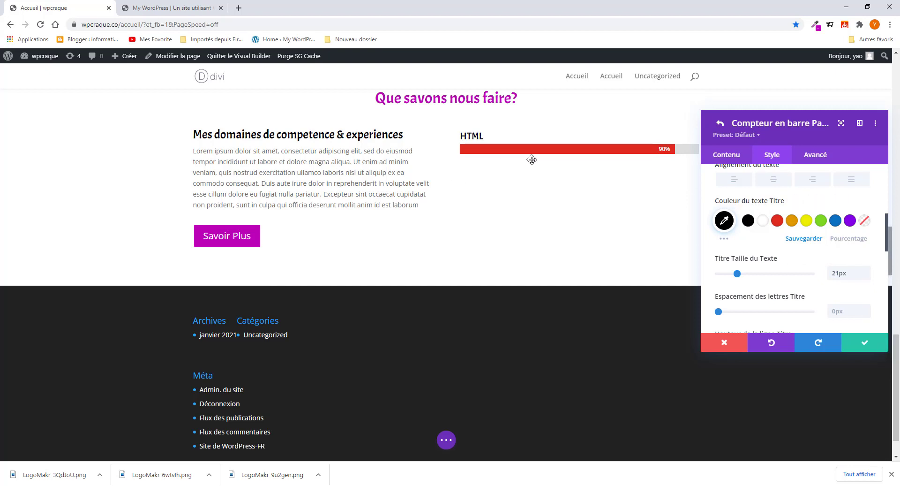
click(863, 346)
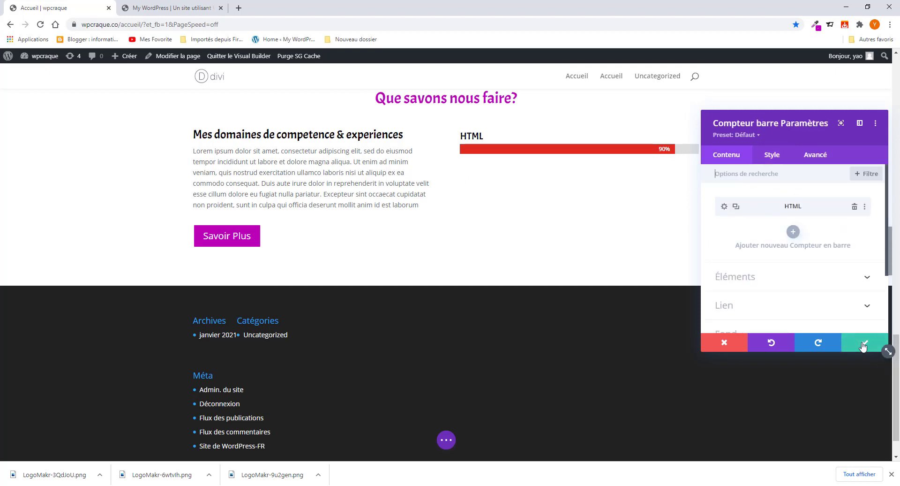
- Save the HTML bar counter and duplicate the module three times
click(162, 4)
click(70, 8)
click(870, 342)
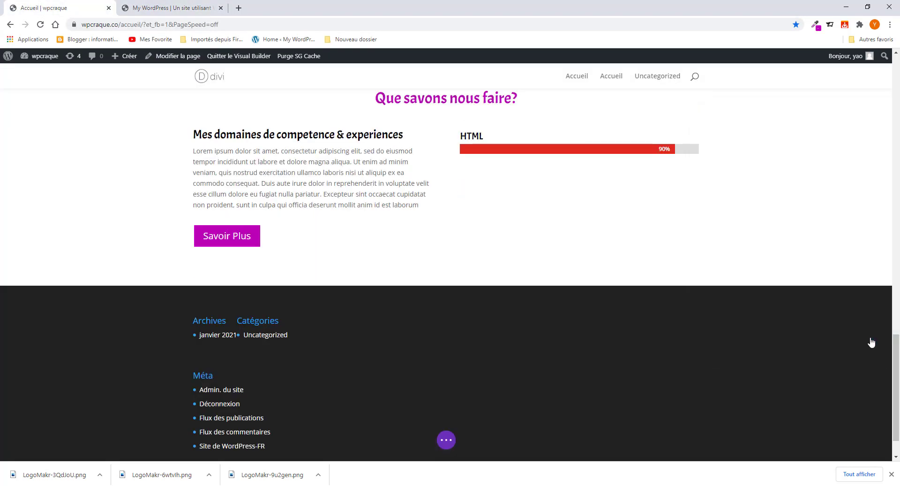
mouse_move(546, 152)
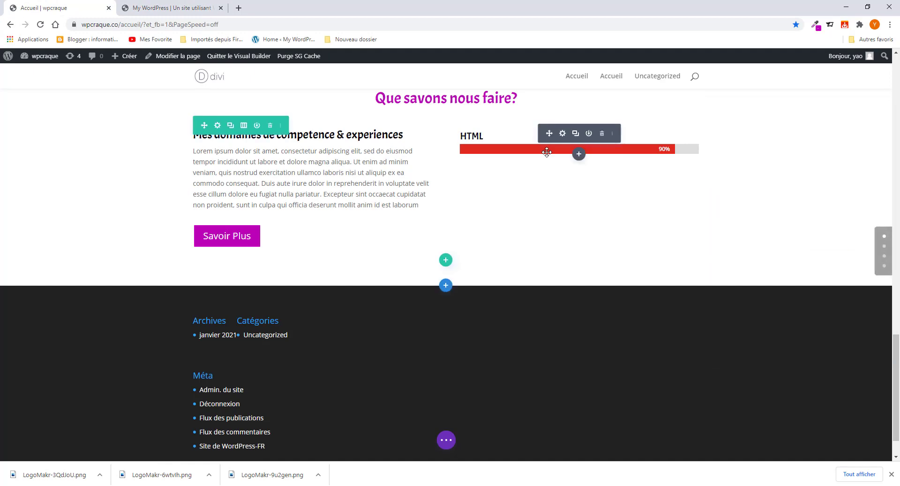
click(575, 135)
click(575, 135)
click(575, 135)
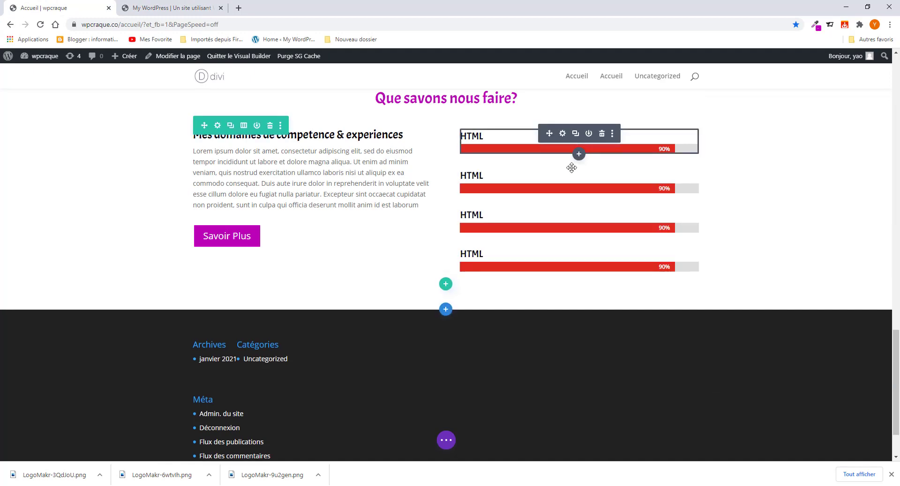
- Delete the three extra bar counter copies, keeping only one
click(562, 173)
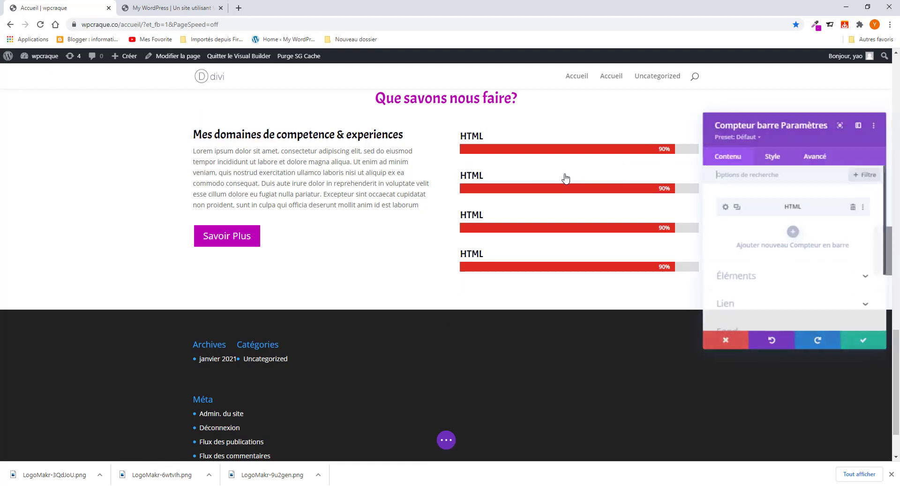
click(724, 208)
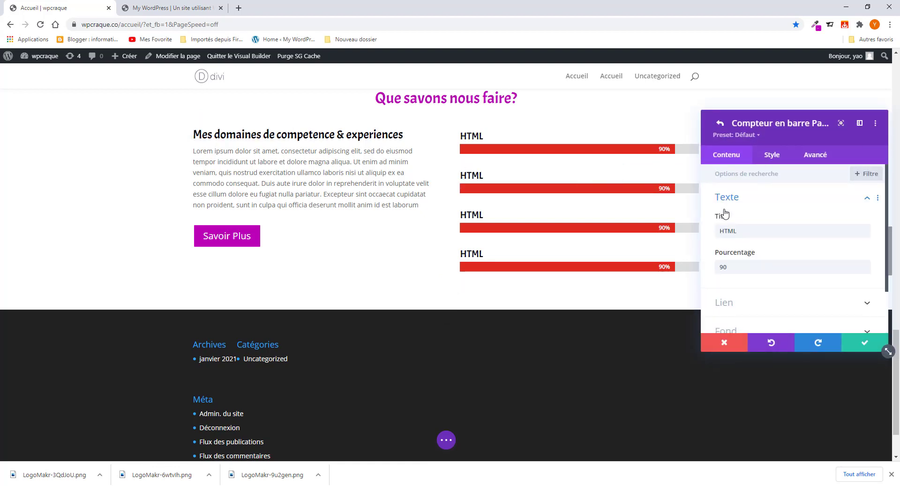
click(864, 343)
click(867, 344)
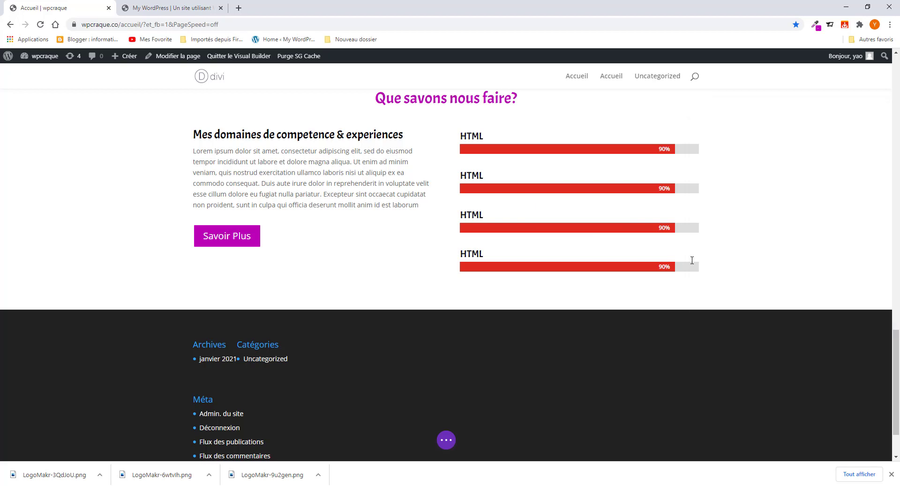
click(602, 252)
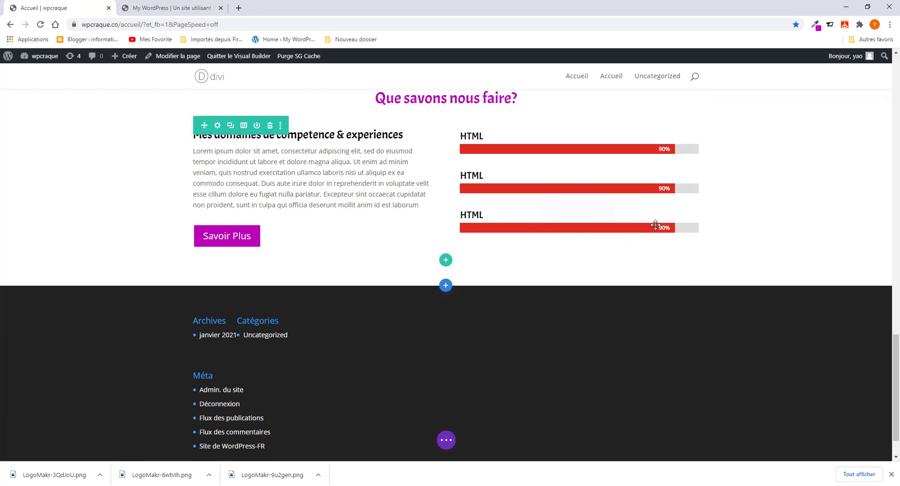
click(603, 212)
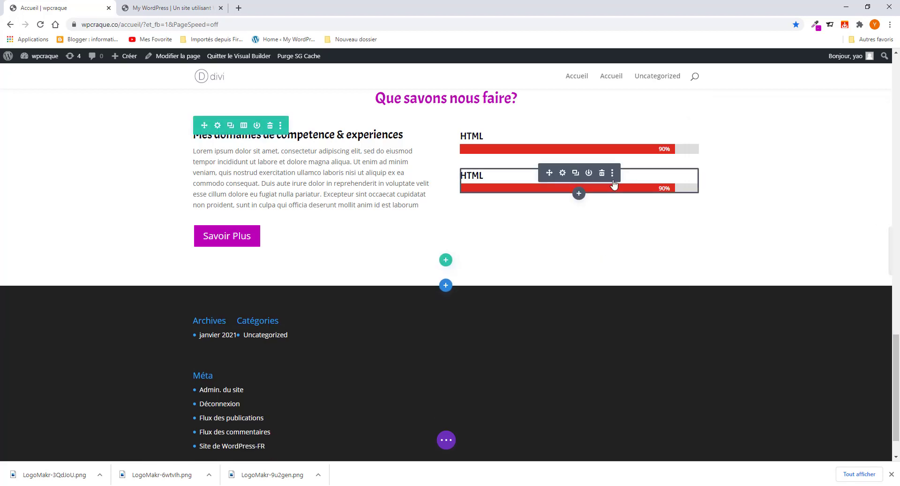
click(601, 172)
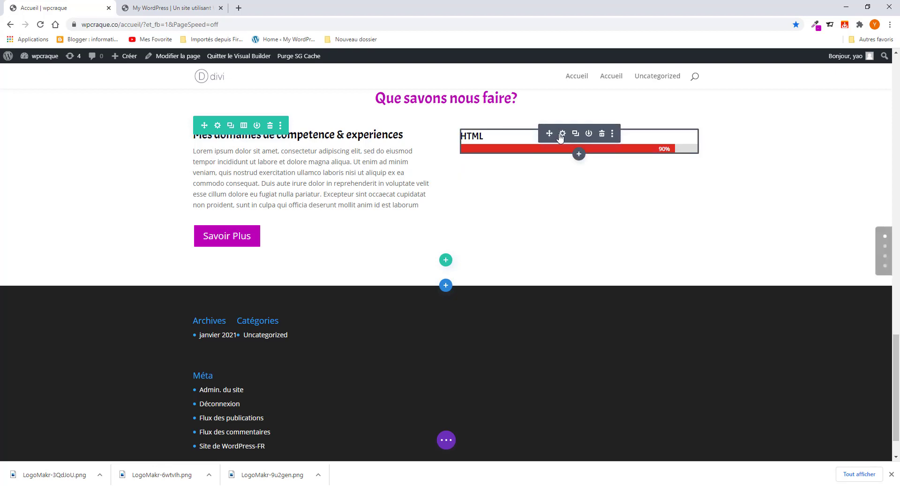
- Duplicate the HTML bar three times inside the remaining counter and open the second bar's settings
click(562, 133)
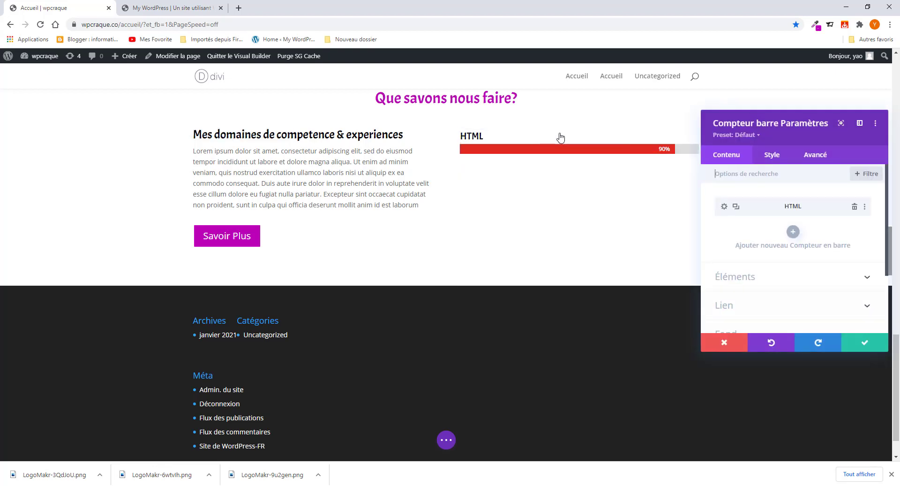
click(736, 207)
click(735, 206)
click(735, 206)
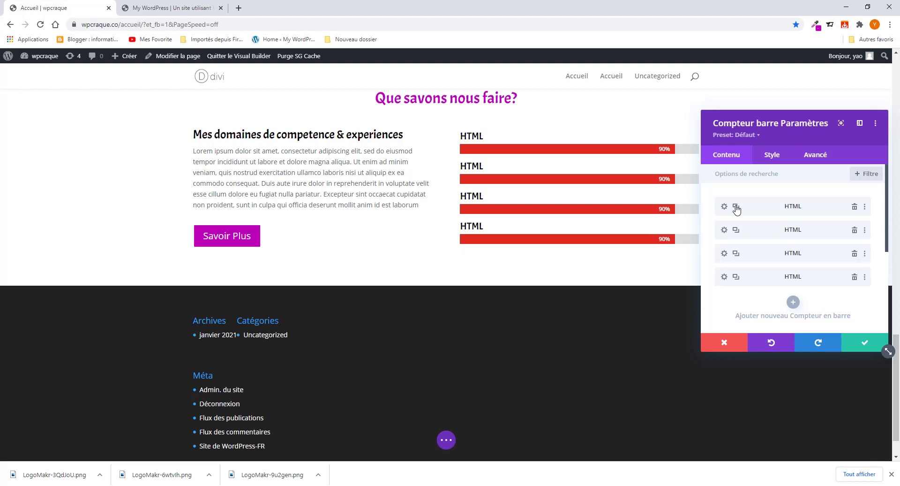
click(724, 230)
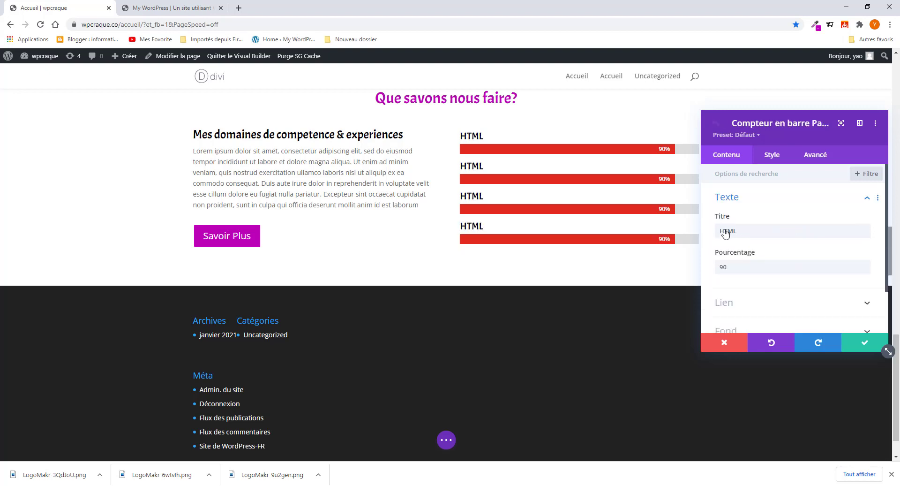
- Retitle the second skill bar CSS, copied from the reference page, and set it to 97%
click(167, 8)
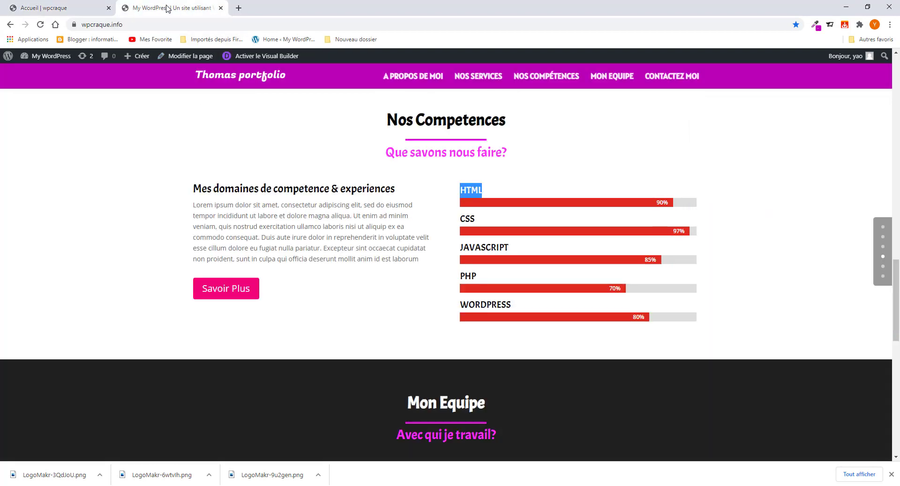
double_click(467, 218)
right_click(468, 216)
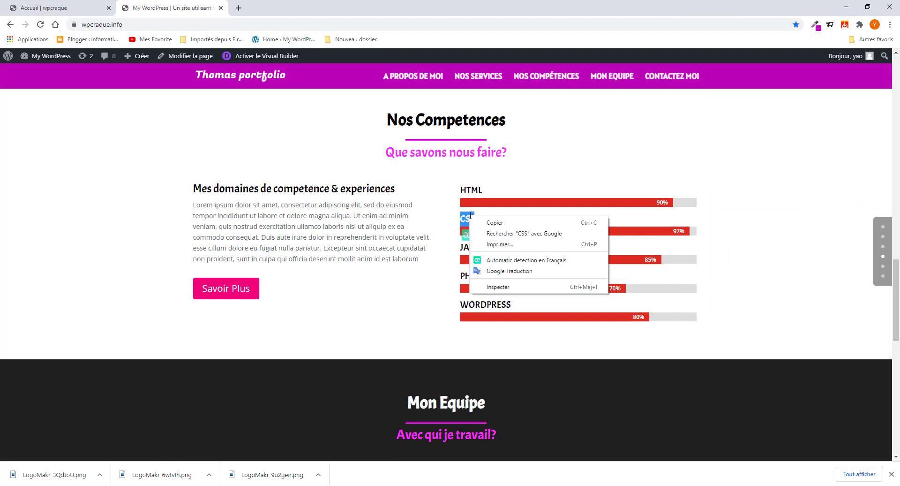
click(492, 221)
click(81, 12)
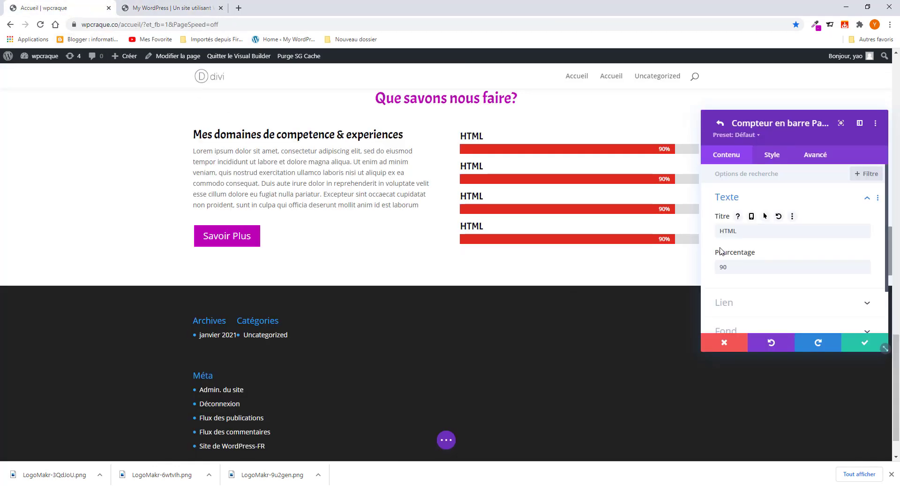
double_click(728, 230)
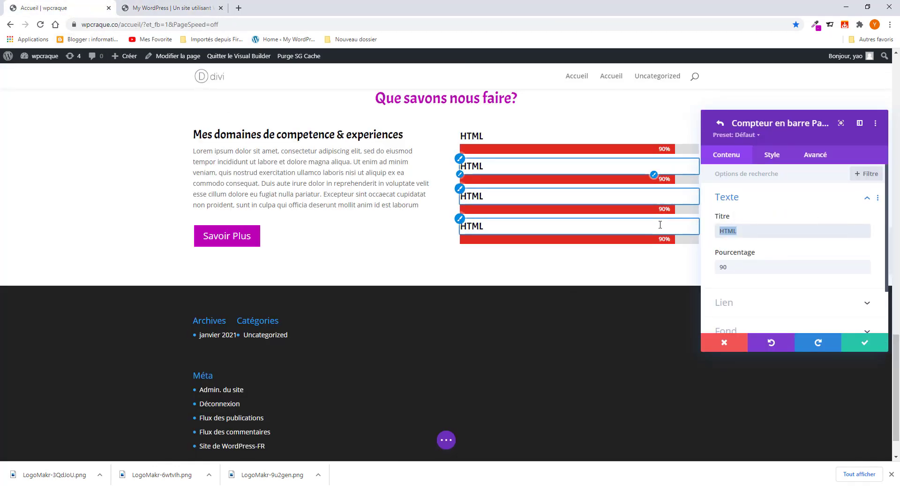
key(ctrl+v)
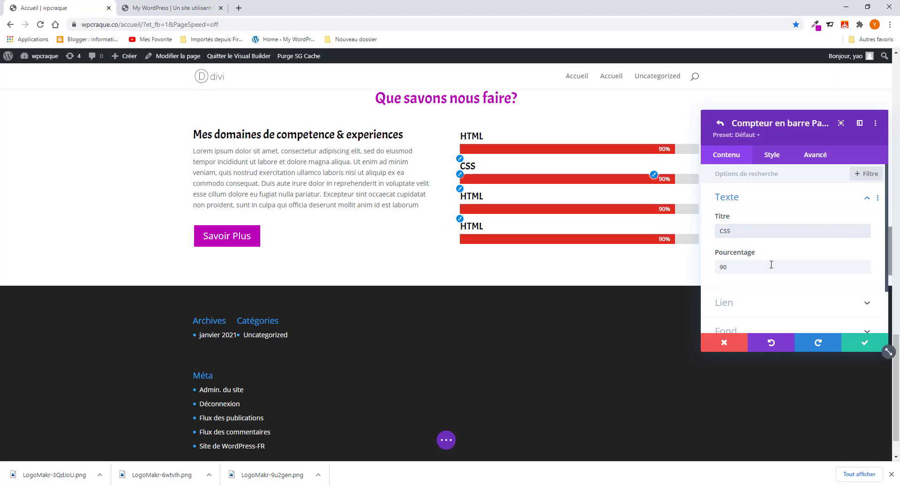
click(186, 4)
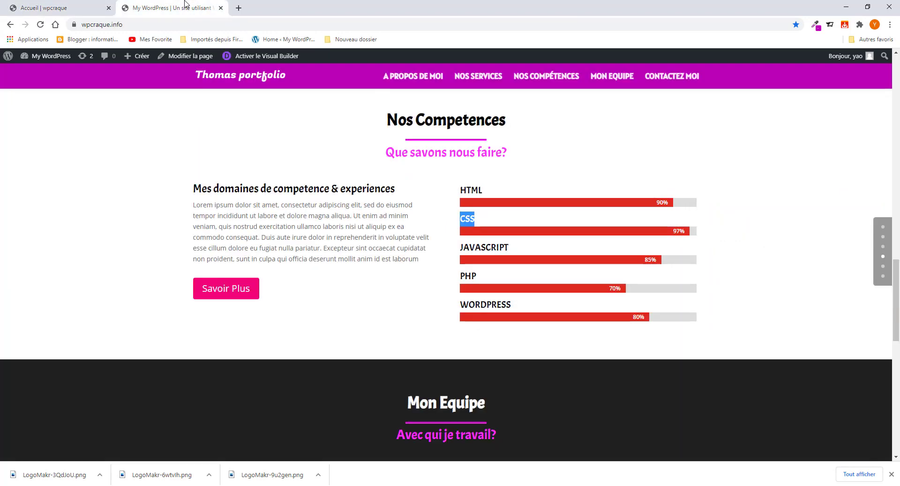
click(55, 8)
double_click(727, 263)
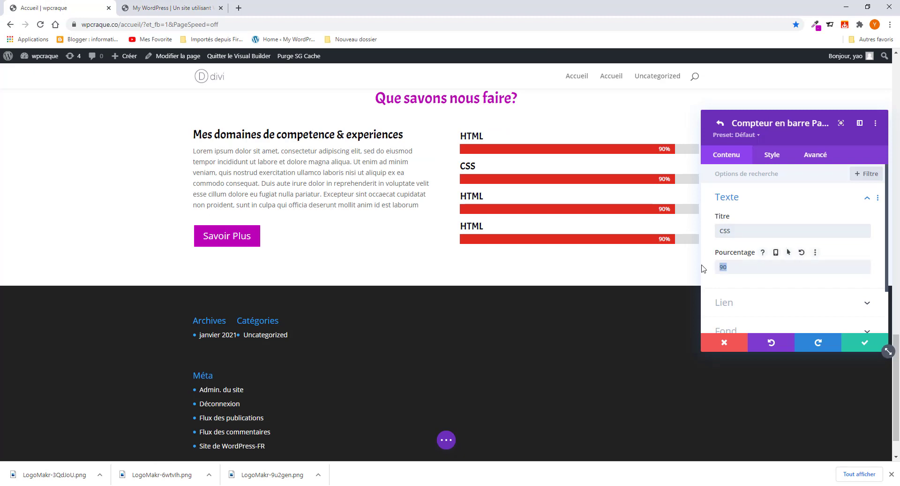
text(97)
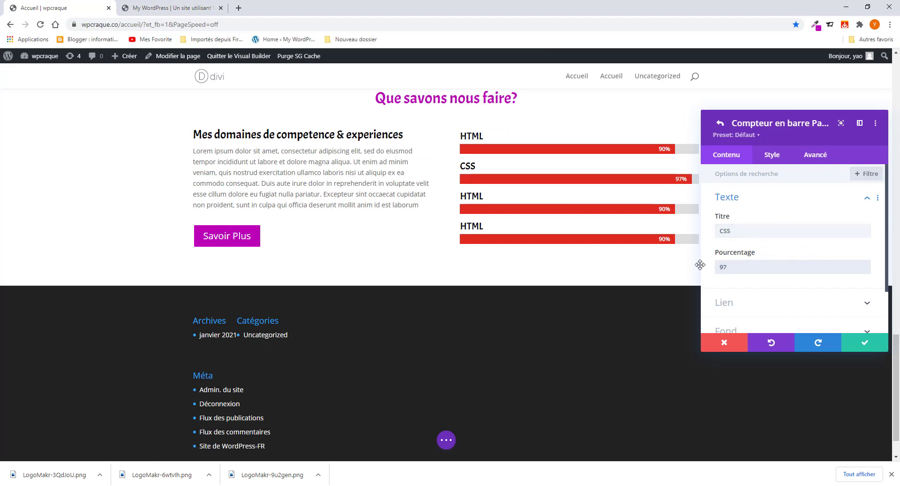
- Rename the third skill bar JAVASCRIPT, using the heading copied from the live portfolio
click(195, 8)
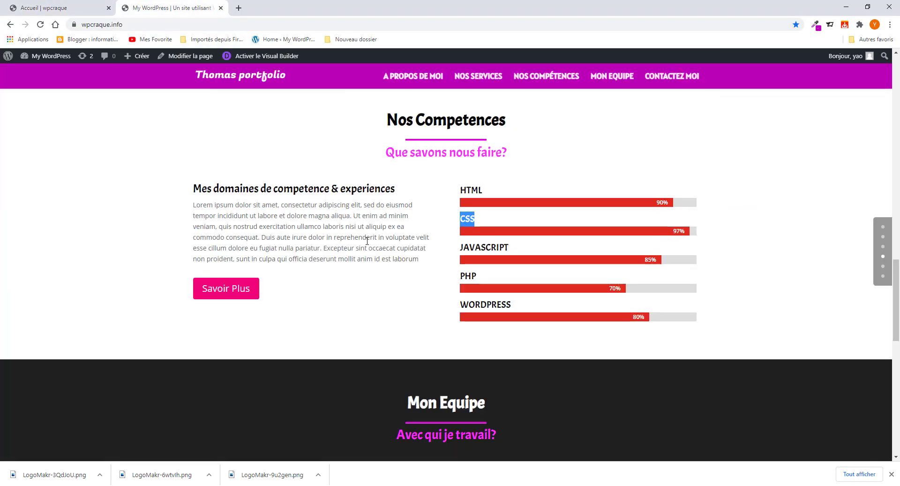
drag(522, 249, 411, 239)
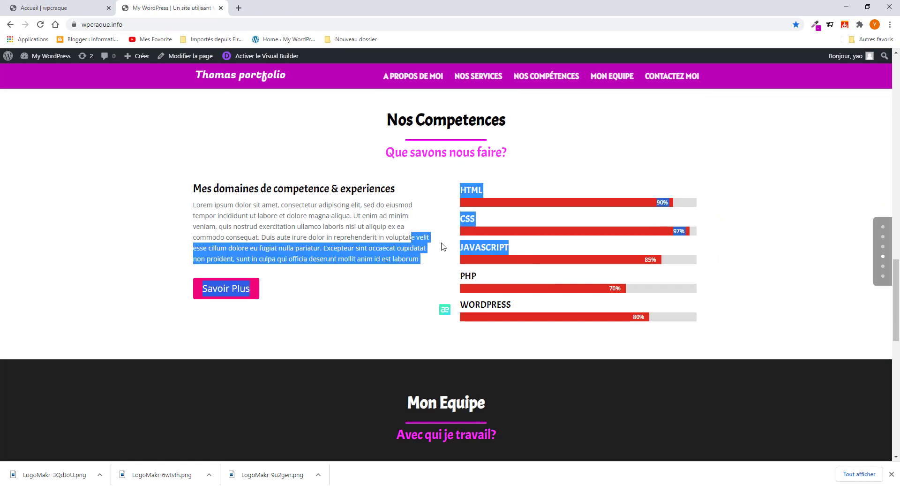
click(525, 255)
drag(510, 248, 459, 248)
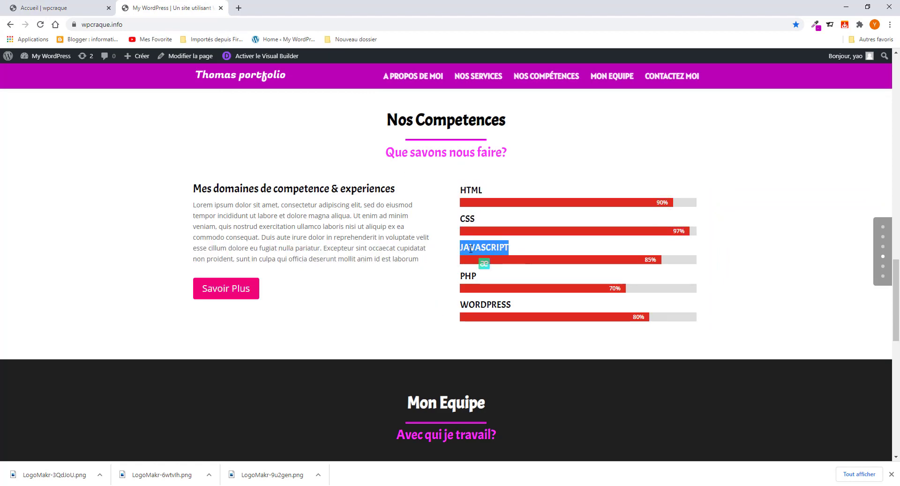
right_click(469, 250)
click(487, 256)
click(66, 9)
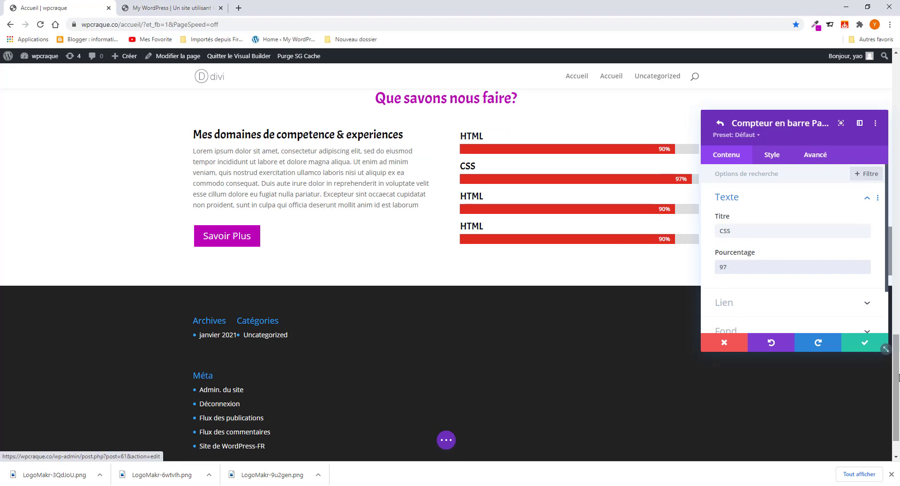
click(865, 342)
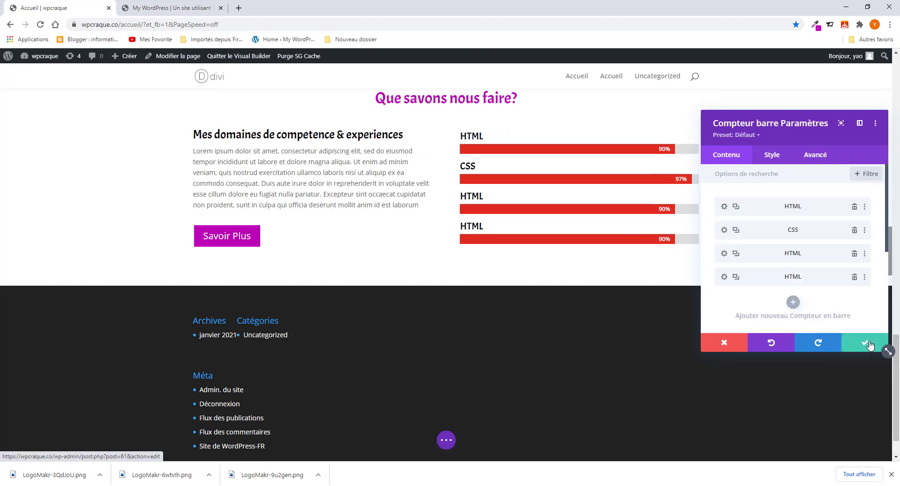
click(724, 254)
drag(745, 230, 692, 229)
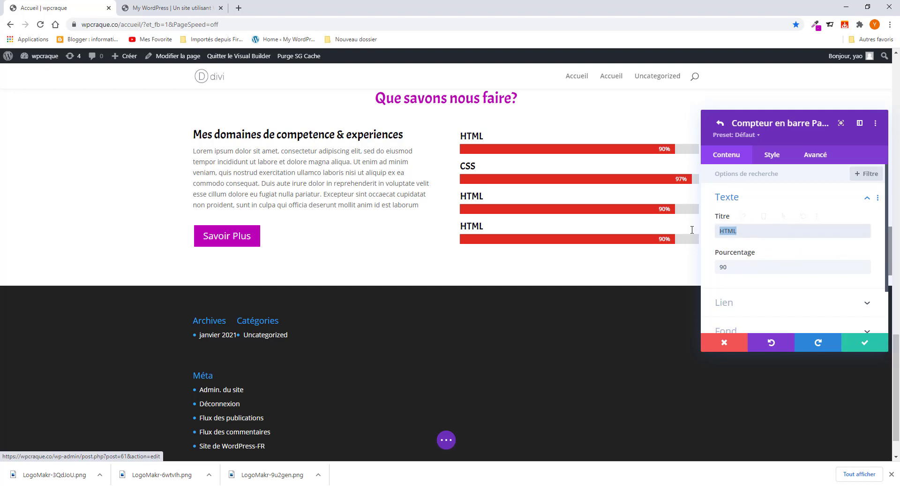
text(JAVASCRIPT)
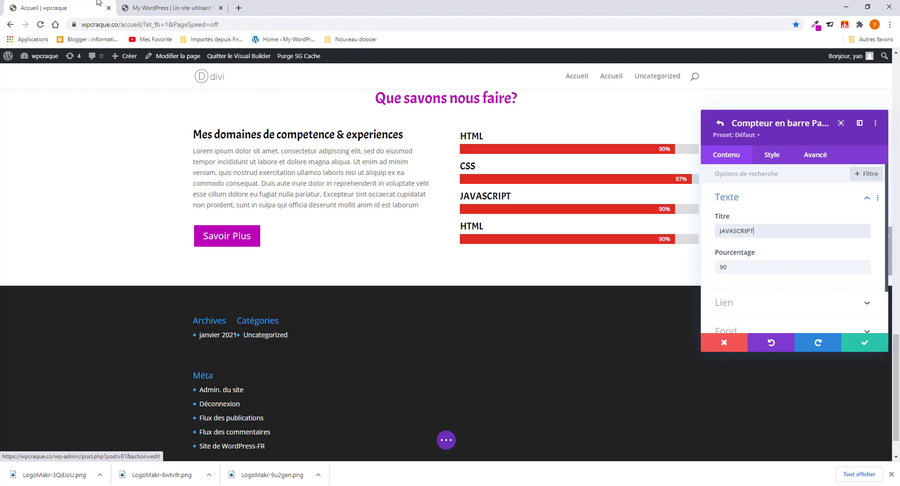
- Set the JAVASCRIPT bar to 87% and confirm its settings
click(146, 10)
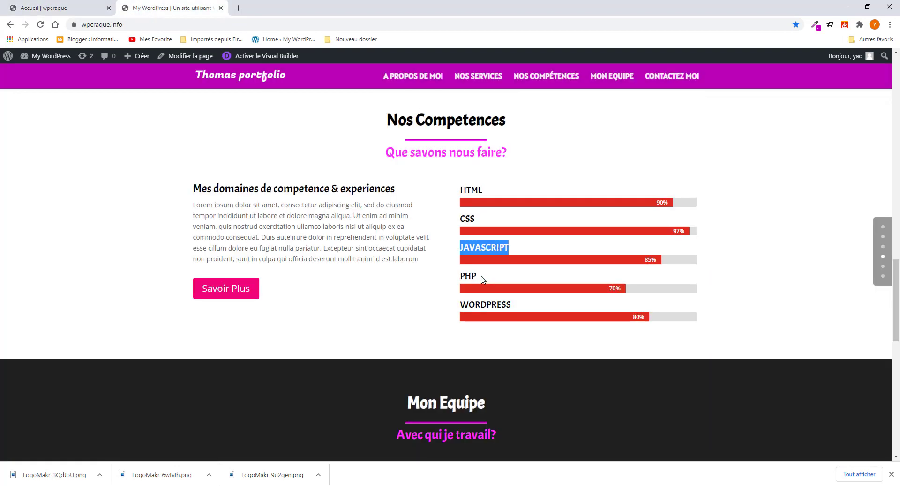
drag(479, 277, 459, 274)
click(442, 275)
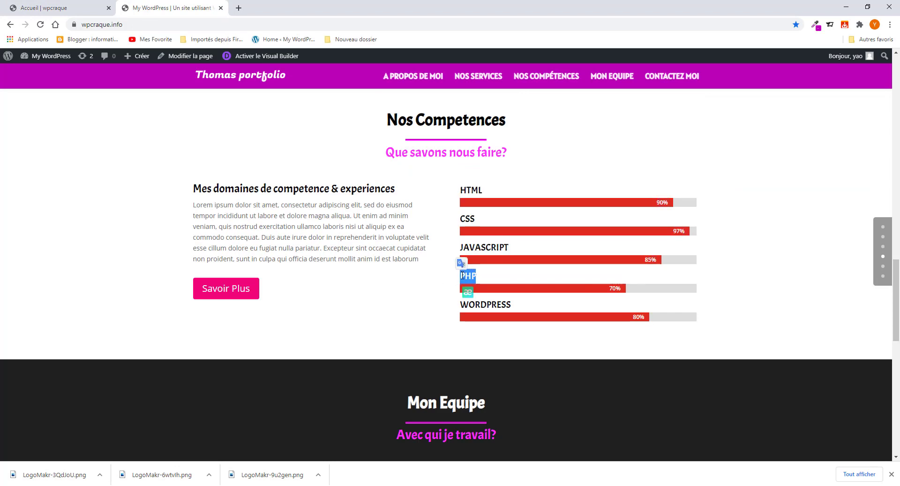
right_click(463, 275)
click(484, 283)
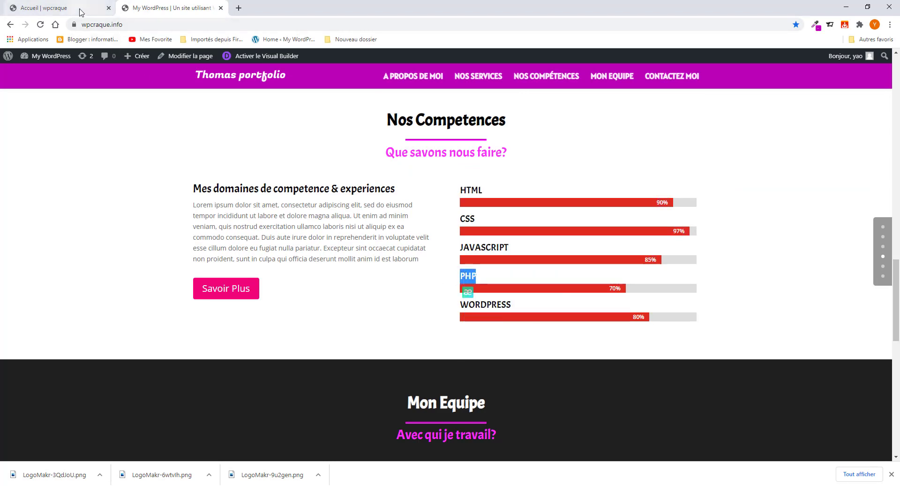
click(57, 8)
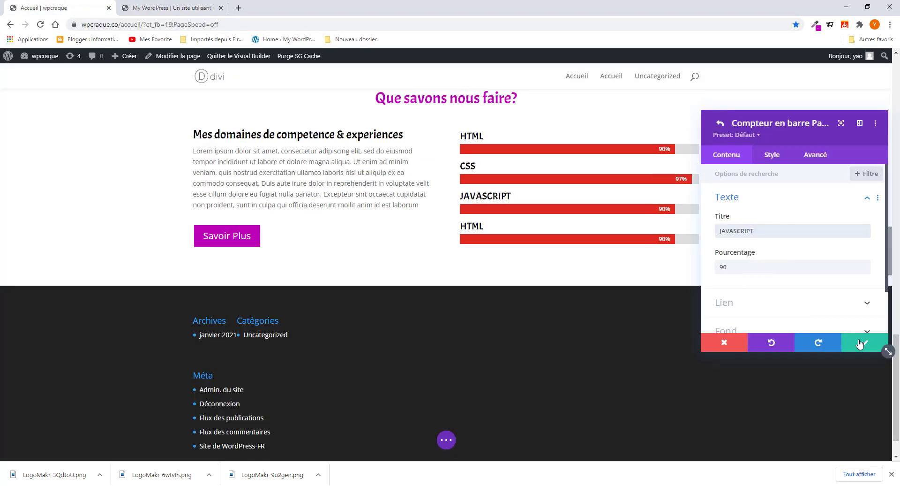
click(206, 7)
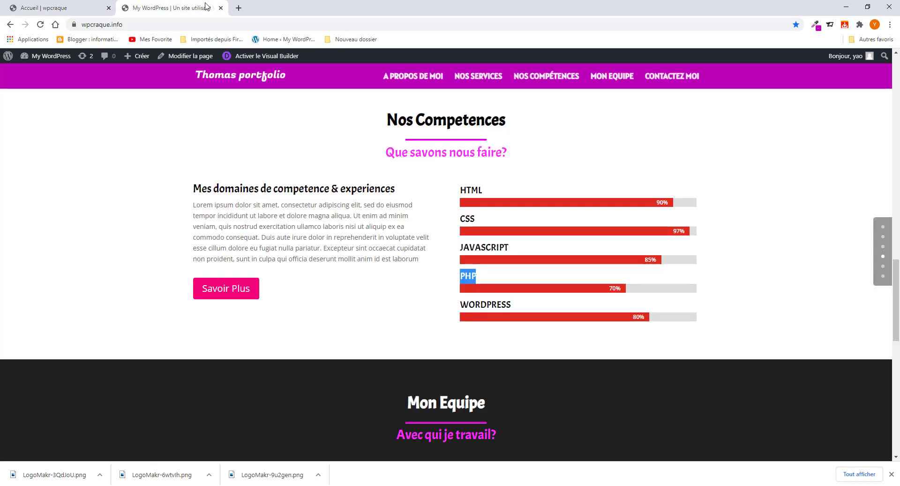
click(71, 8)
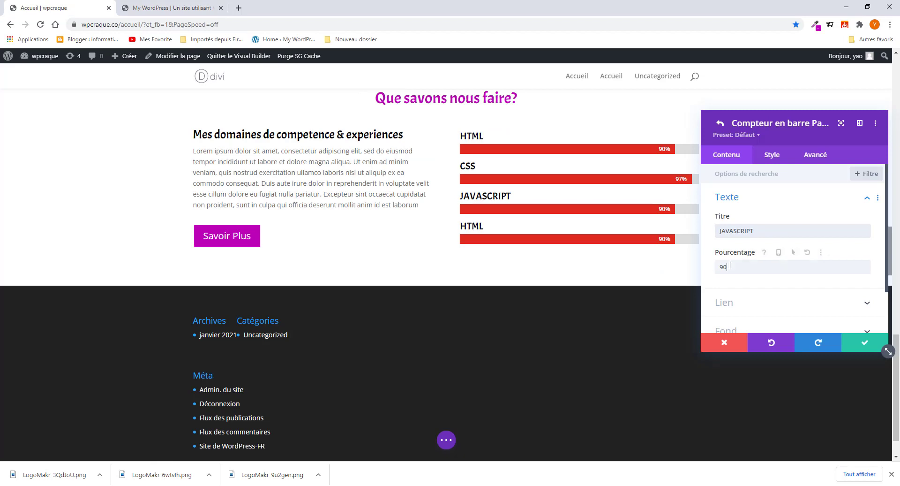
drag(729, 265, 705, 269)
text(87)
click(865, 344)
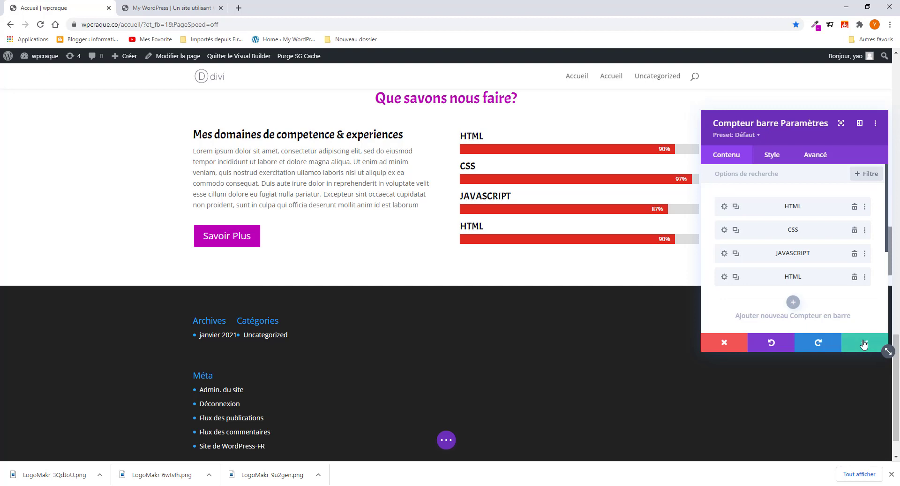
- Rename the fourth skill bar PHP and set it to 70%
click(724, 277)
drag(742, 232, 709, 232)
text(PHP)
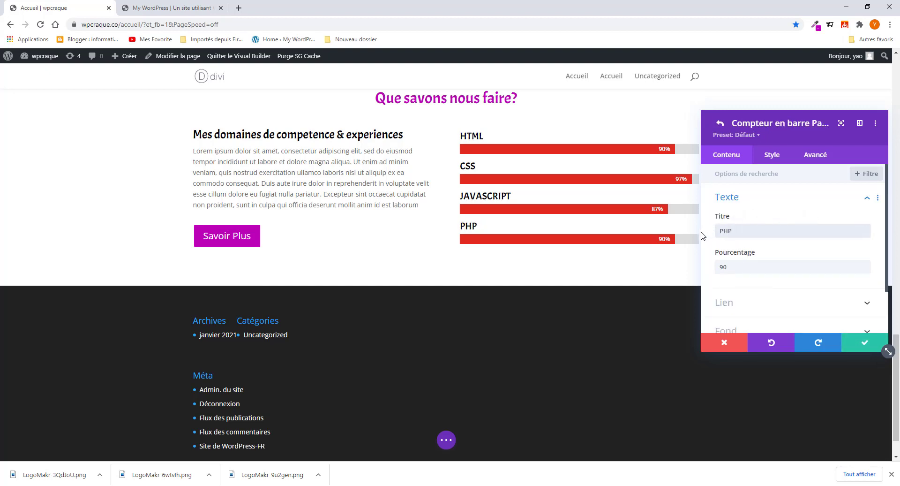
click(171, 8)
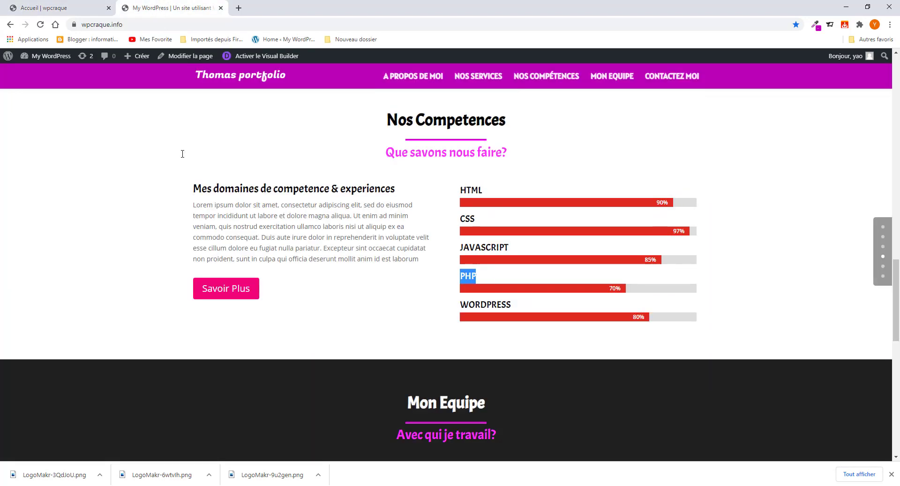
click(52, 8)
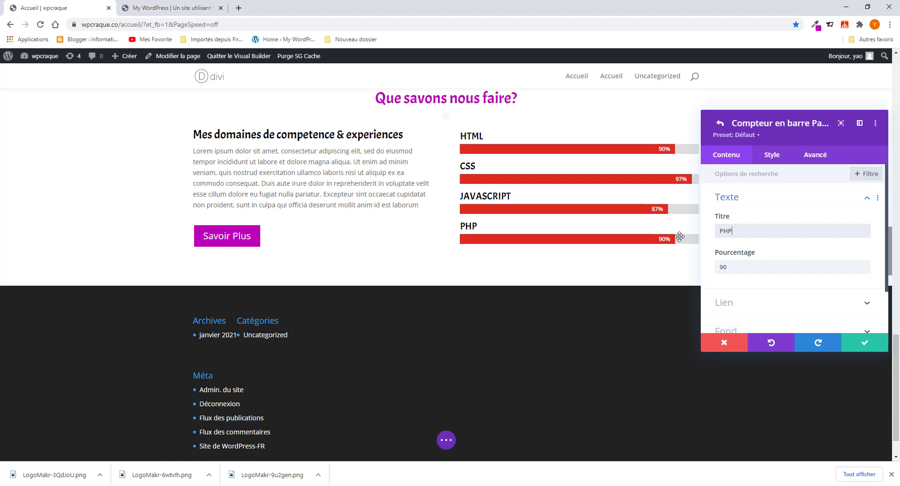
double_click(747, 267)
text(70)
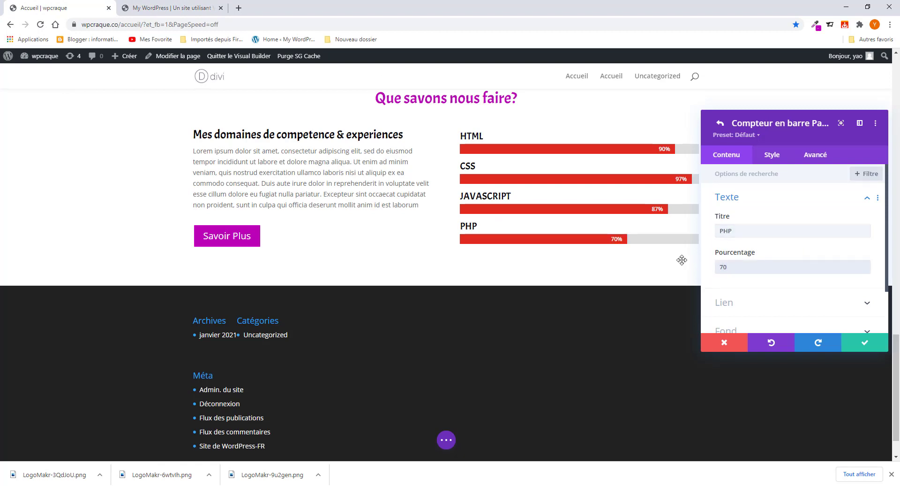
click(864, 342)
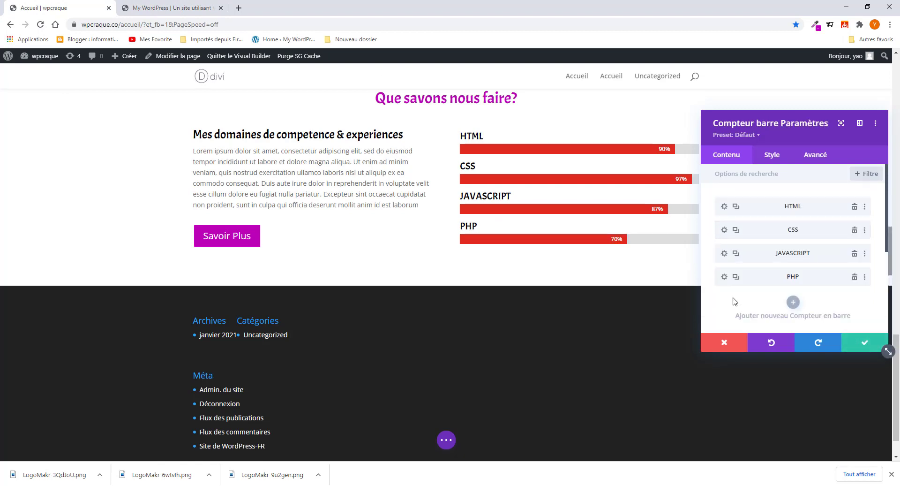
- Duplicate the PHP bar into a fifth bar, deleting the extra copy
click(735, 279)
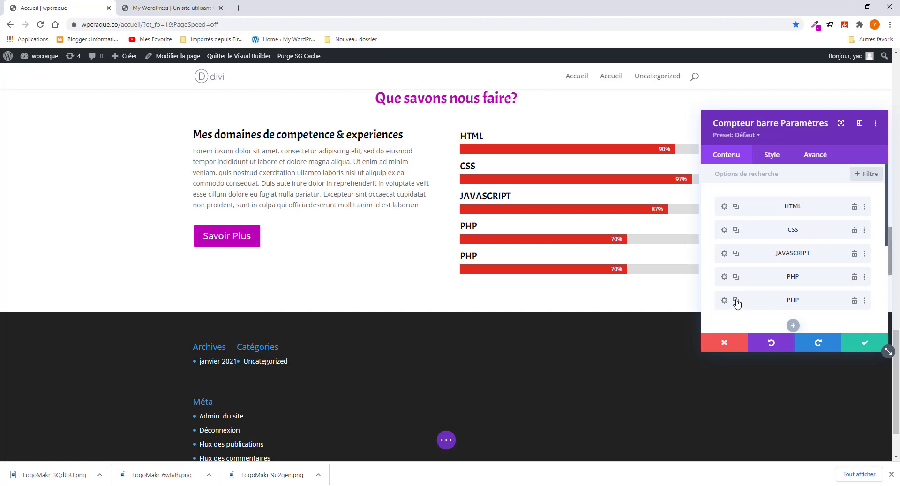
click(737, 301)
click(854, 323)
click(724, 300)
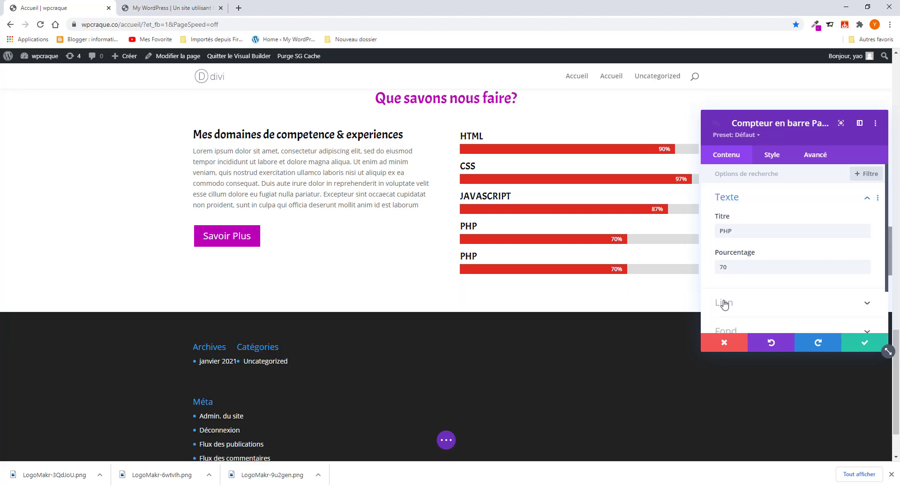
- Retitle the new fifth bar WORDPRESS, copied from the reference site
double_click(742, 226)
click(157, 8)
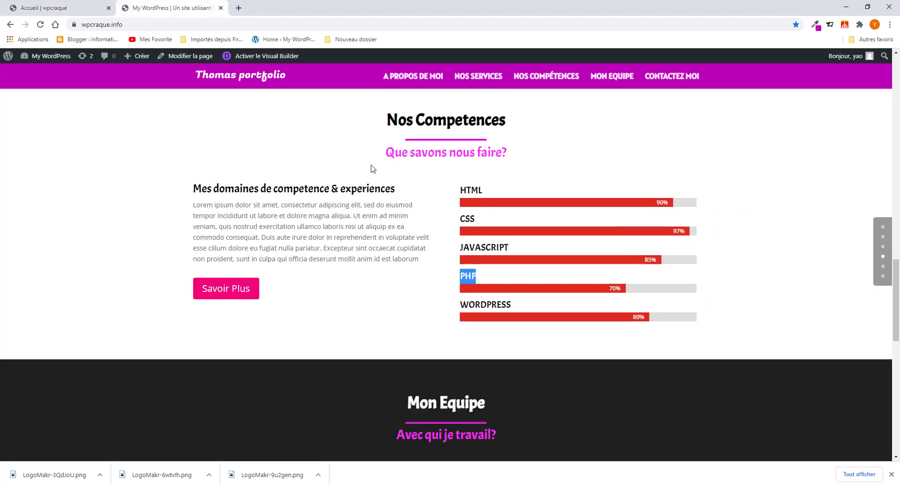
scroll(451, 342, down, 1)
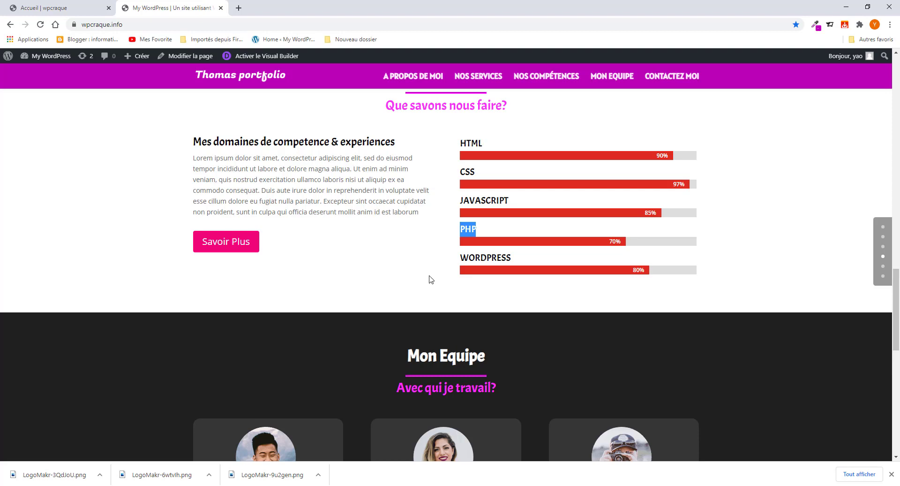
drag(520, 257, 439, 259)
click(466, 258)
drag(462, 256, 512, 258)
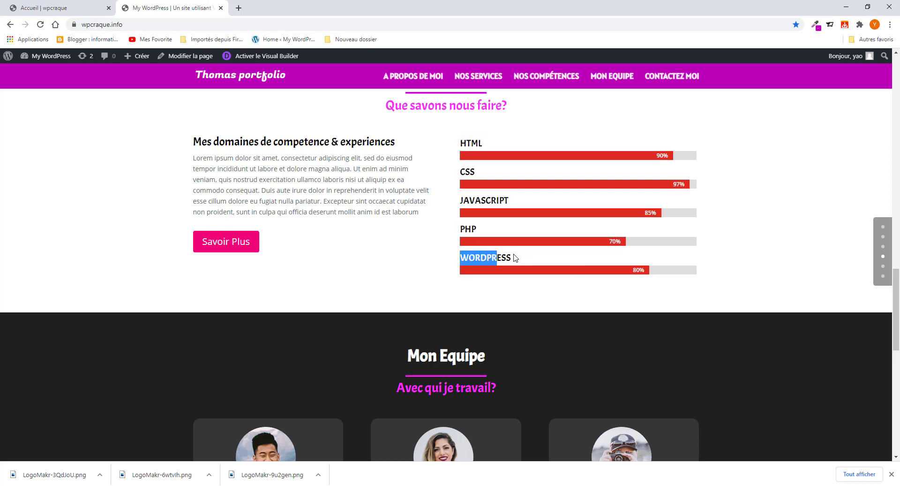
right_click(488, 253)
click(499, 259)
click(52, 8)
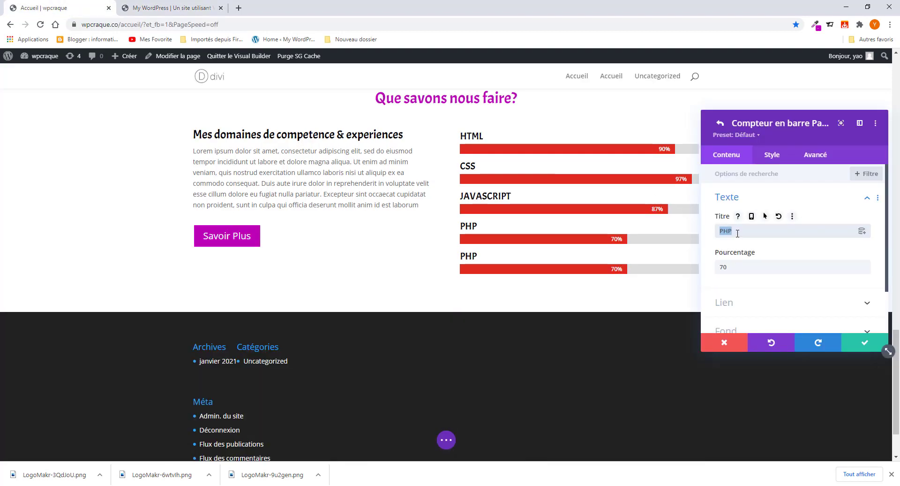
key(ctrl+v)
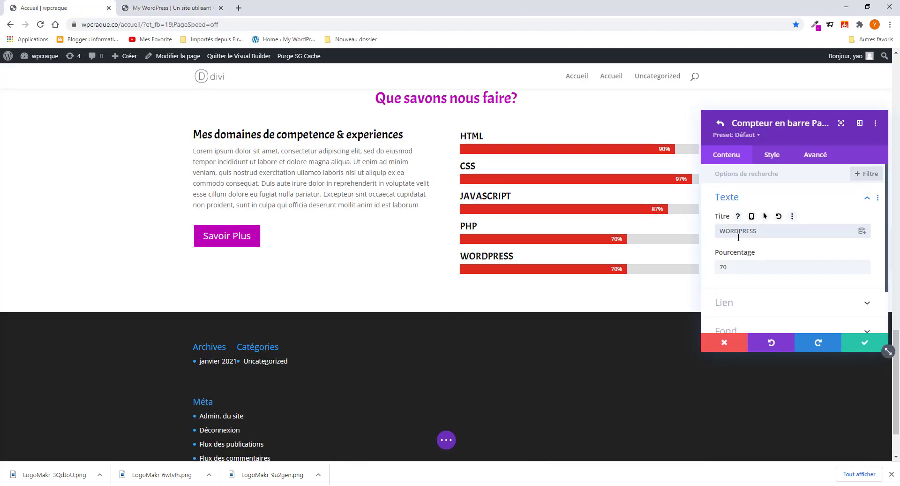
- Set the WORDPRESS bar to 80% and save the bar counter module
click(206, 8)
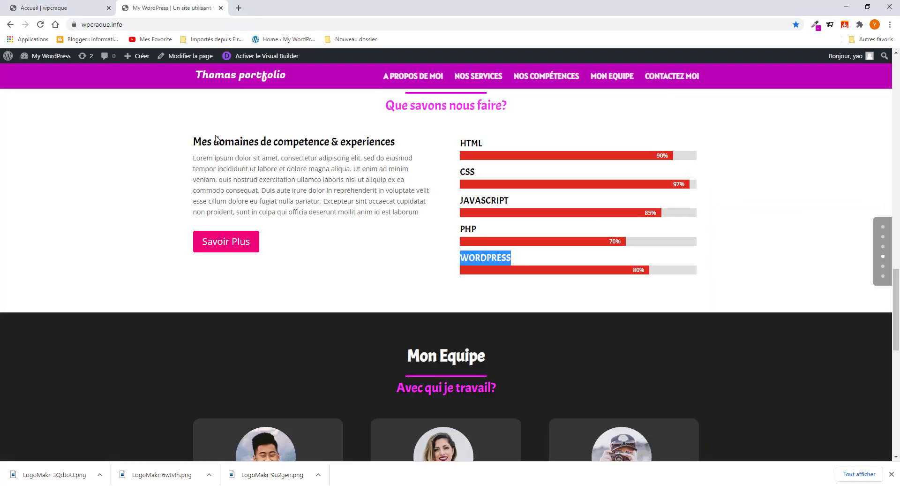
click(71, 7)
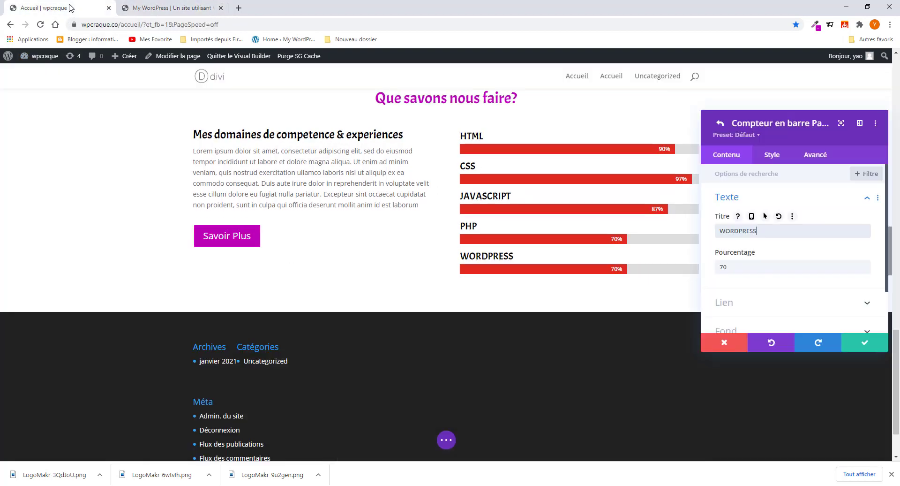
click(735, 267)
key(ctrl+a)
text(80)
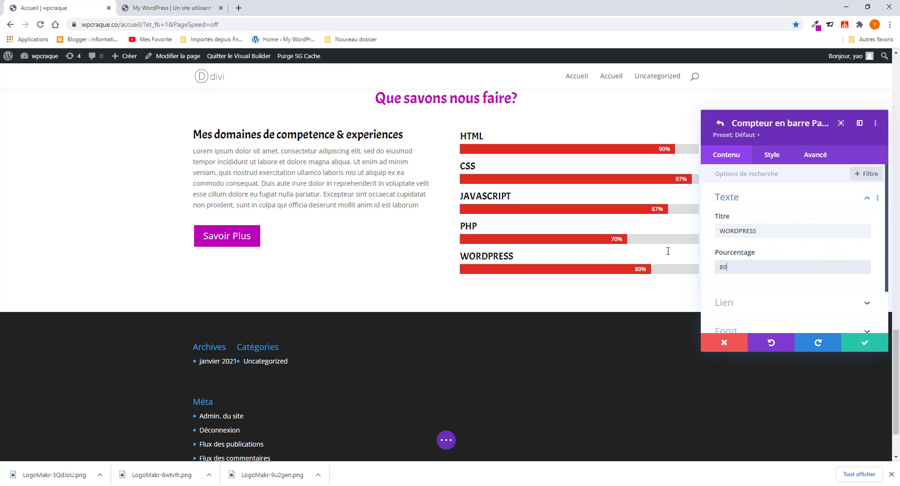
click(862, 345)
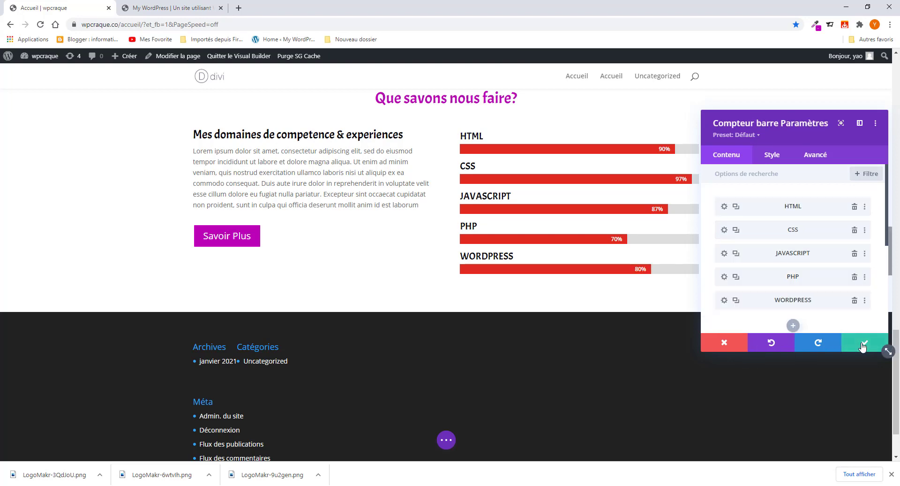
click(862, 346)
scroll(430, 209, up, 8)
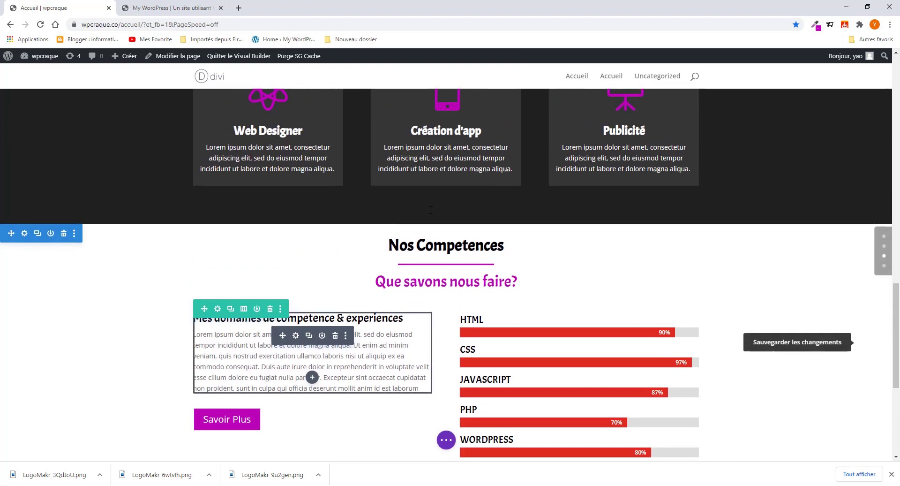
scroll(430, 210, down, 9)
scroll(409, 251, up, 8)
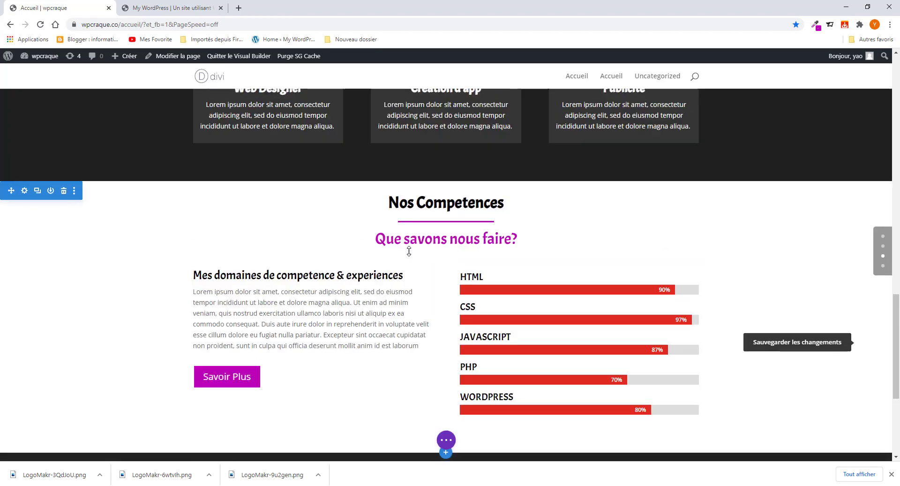
scroll(409, 250, up, 10)
click(169, 8)
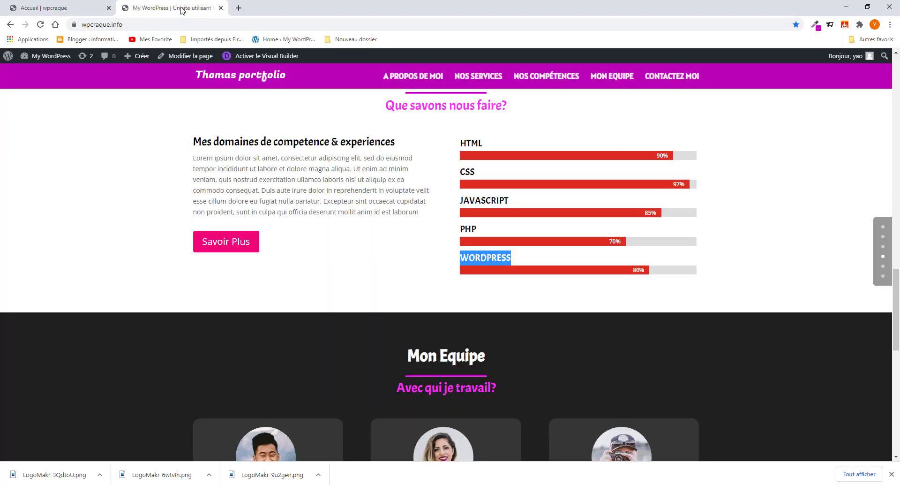
scroll(393, 275, down, 8)
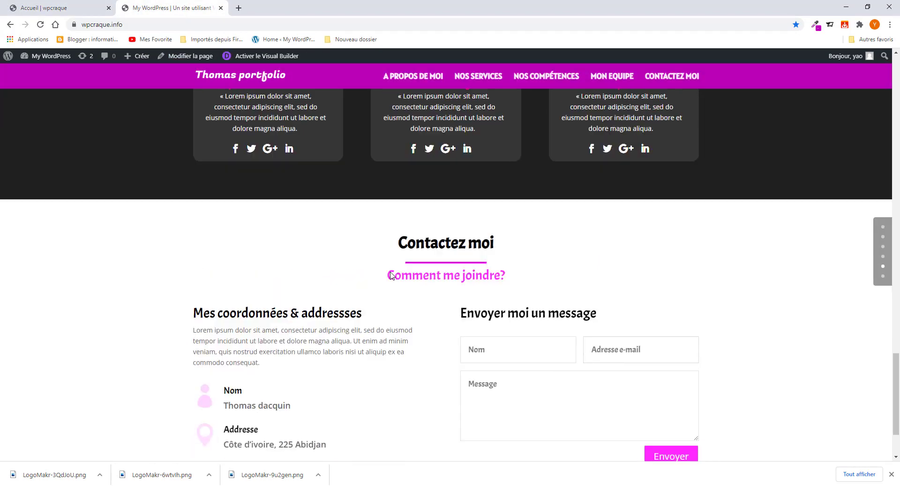
scroll(392, 275, up, 6)
scroll(390, 271, up, 3)
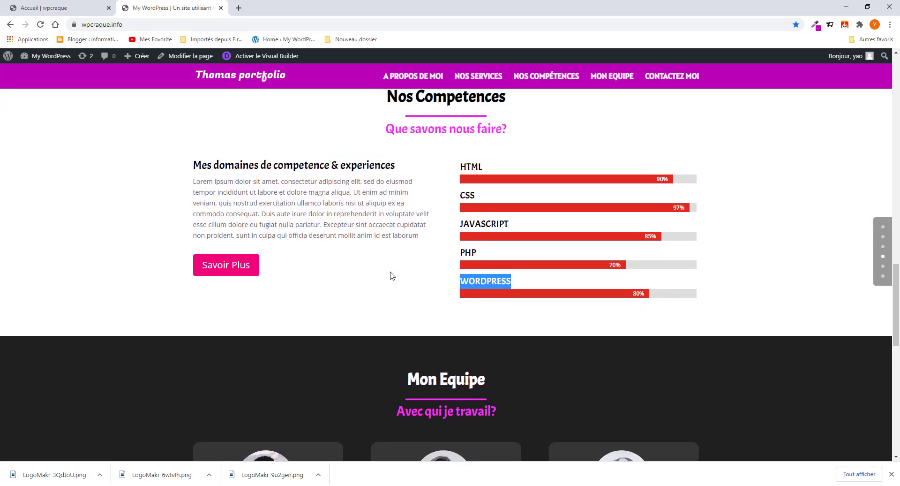
scroll(396, 280, up, 2)
scroll(397, 281, down, 5)
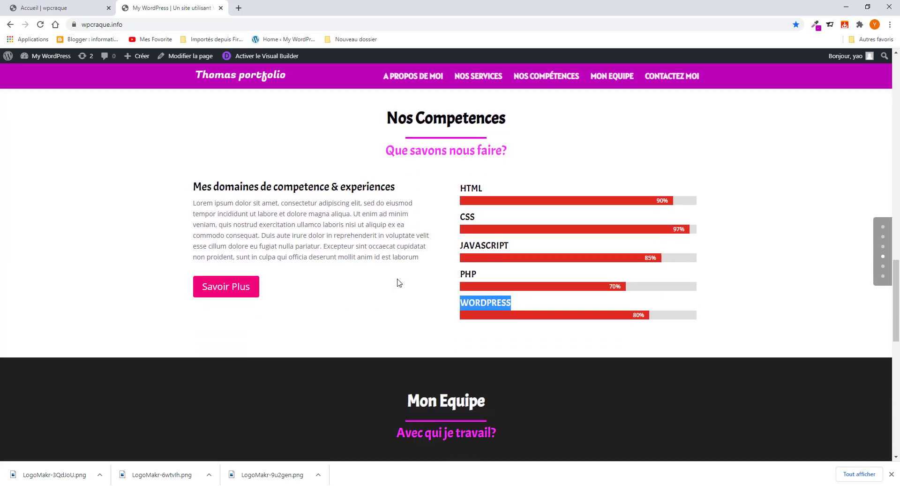
scroll(397, 277, down, 4)
scroll(398, 277, up, 5)
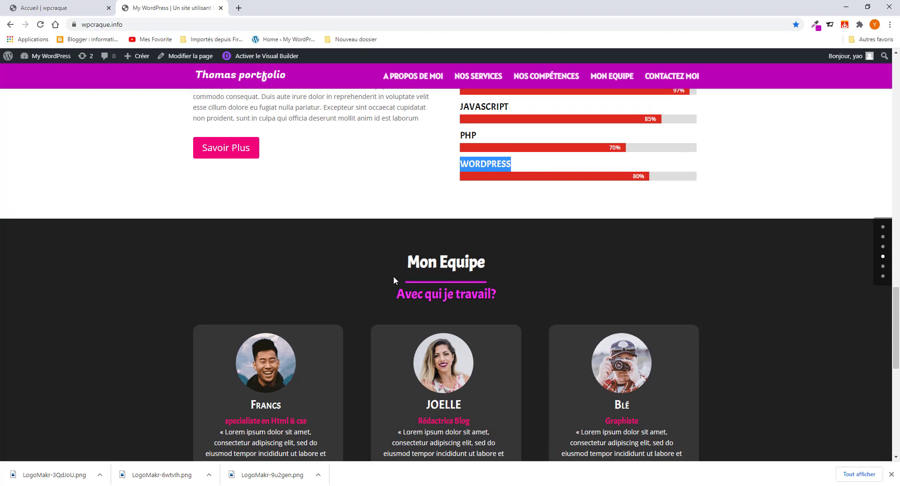
click(46, 8)
scroll(456, 356, down, 8)
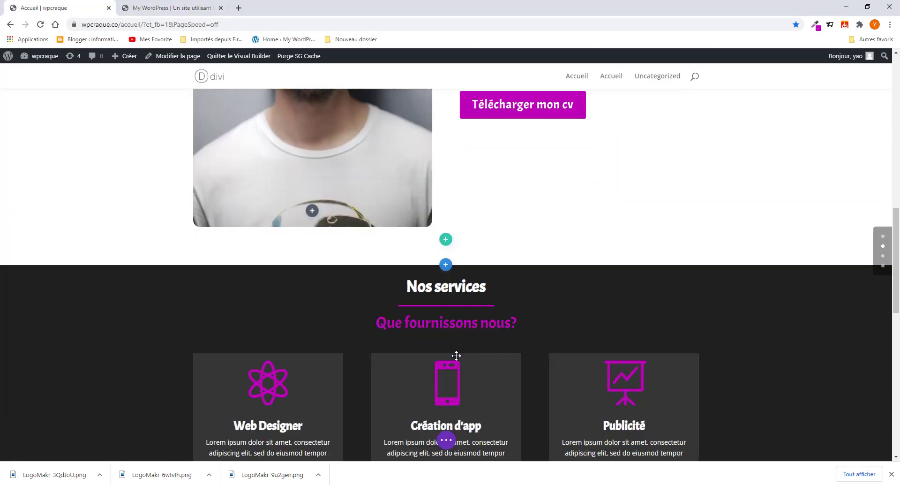
scroll(457, 357, up, 2)
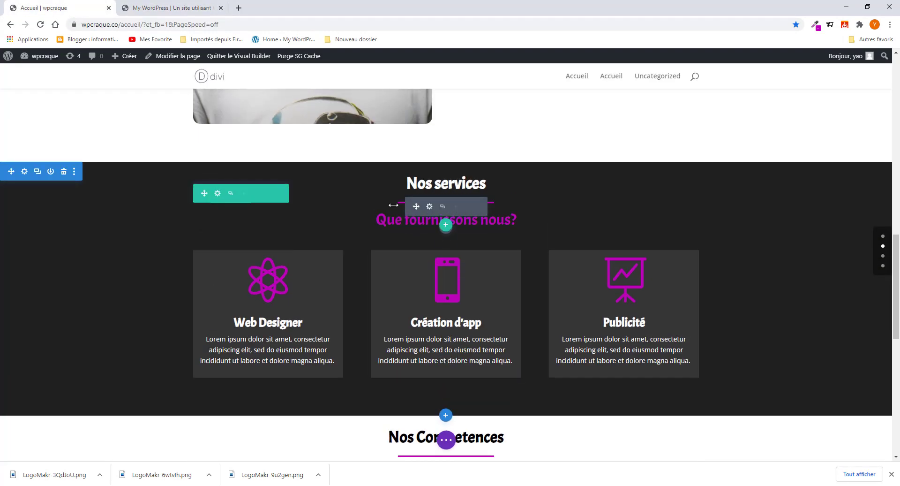
click(37, 171)
scroll(172, 321, down, 7)
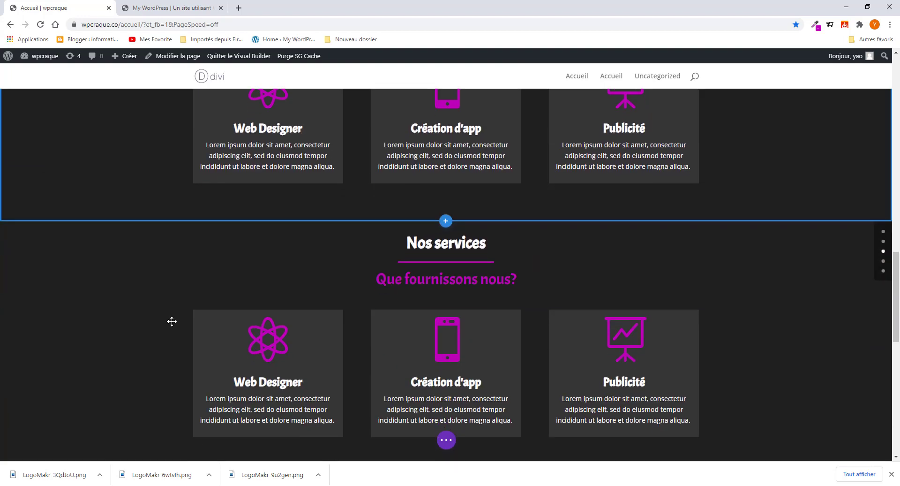
scroll(172, 321, up, 1)
scroll(36, 172, up, 4)
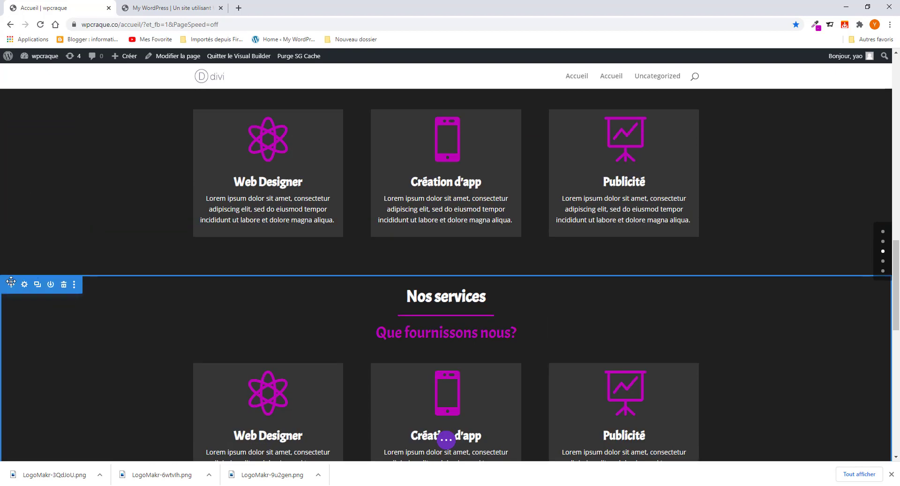
drag(6, 295, 25, 453)
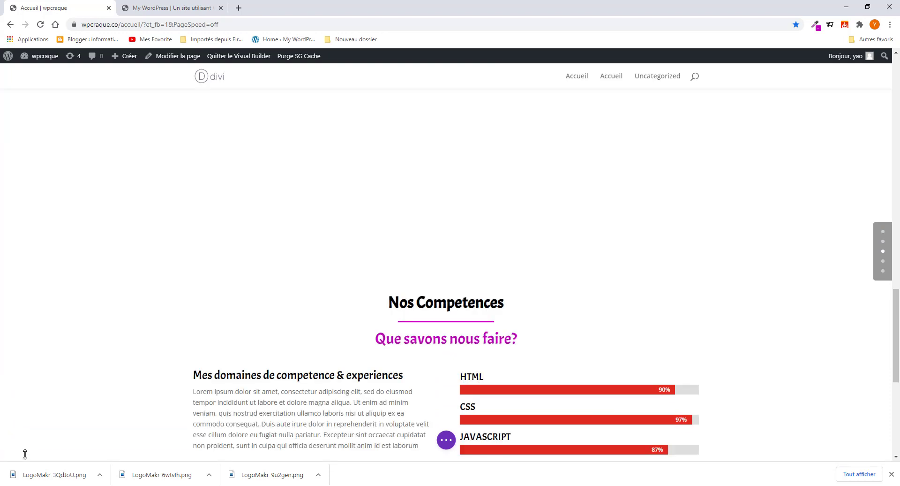
scroll(165, 351, down, 8)
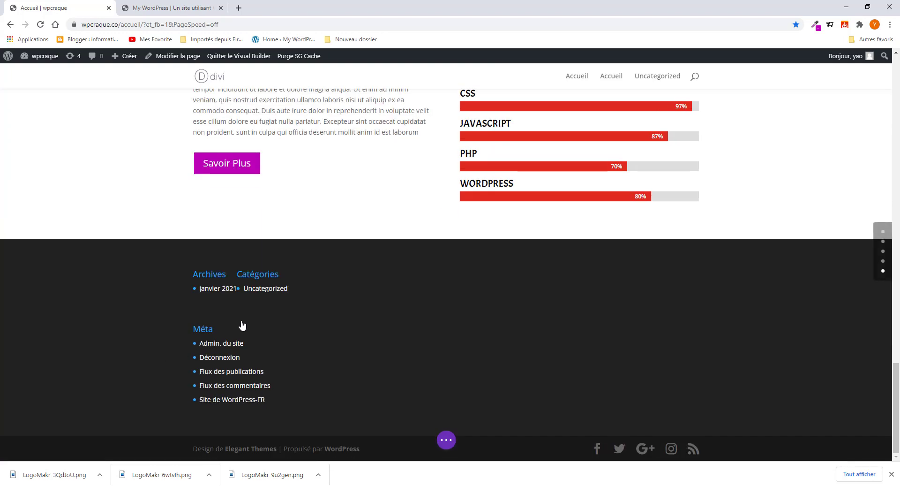
scroll(243, 322, up, 9)
scroll(243, 317, down, 3)
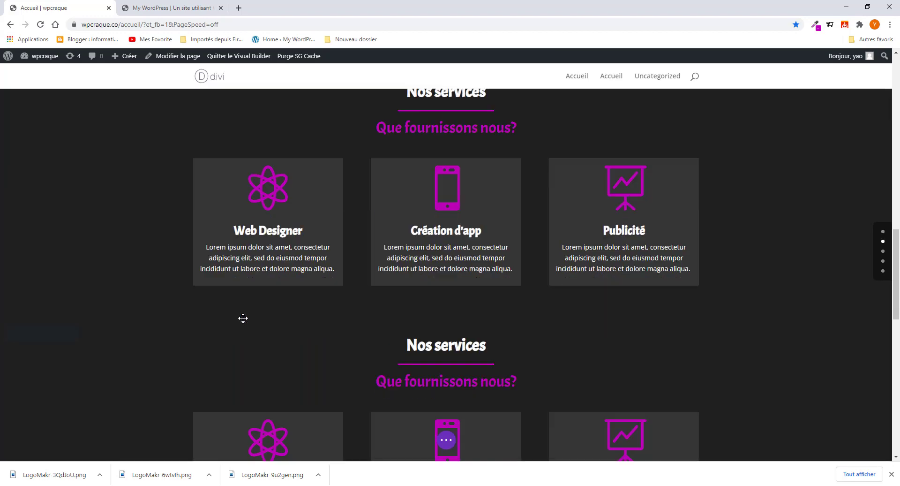
scroll(247, 314, down, 3)
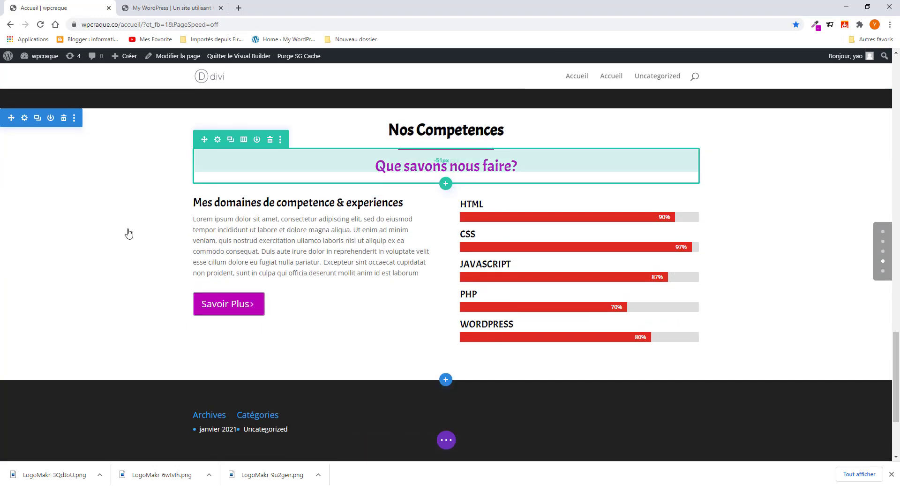
scroll(181, 277, up, 3)
scroll(20, 170, up, 3)
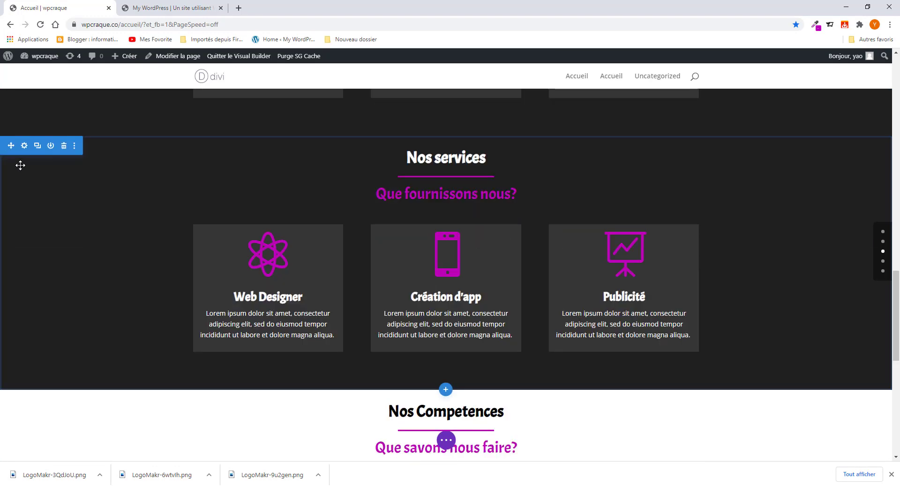
scroll(13, 181, down, 3)
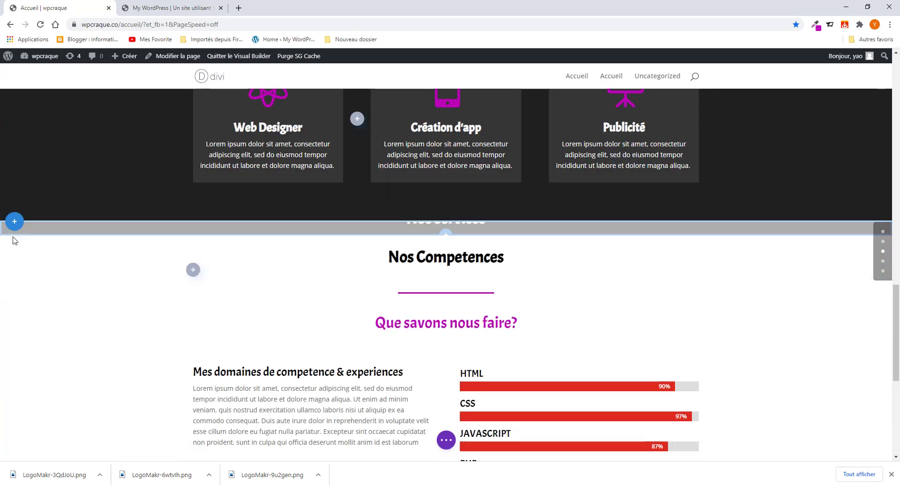
scroll(8, 446, down, 2)
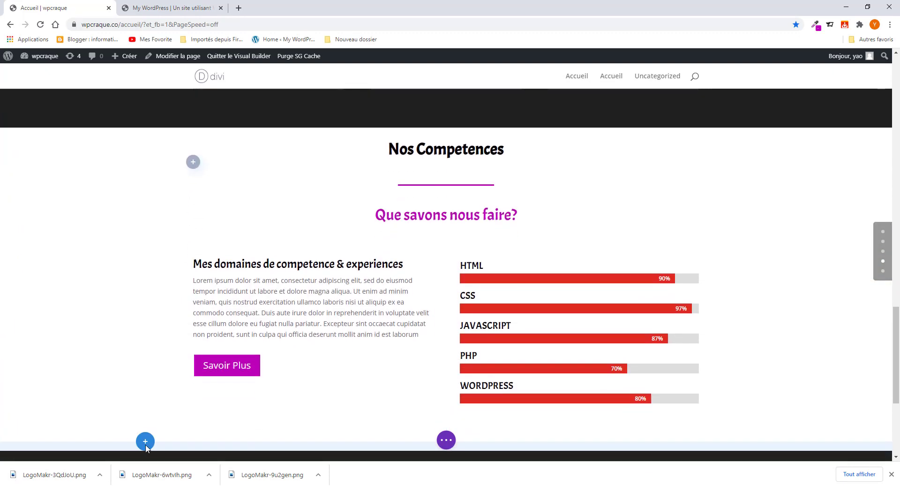
scroll(146, 447, down, 2)
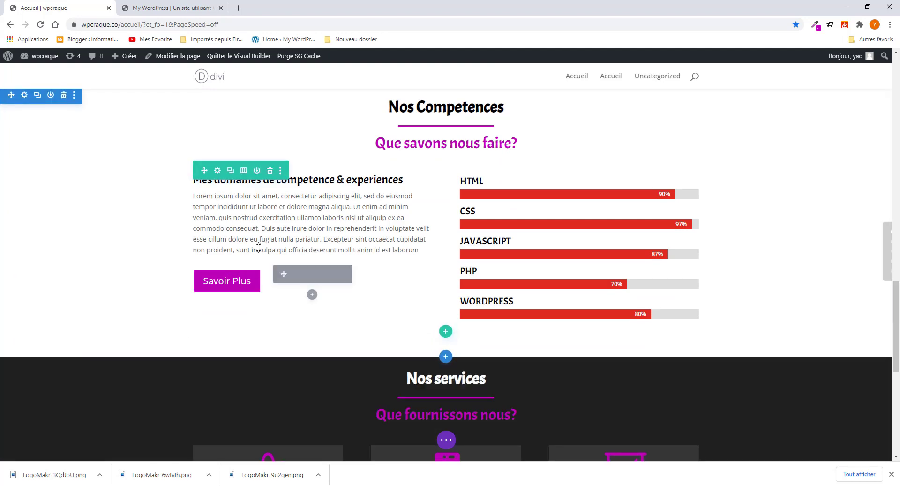
scroll(305, 227, up, 10)
scroll(304, 227, up, 10)
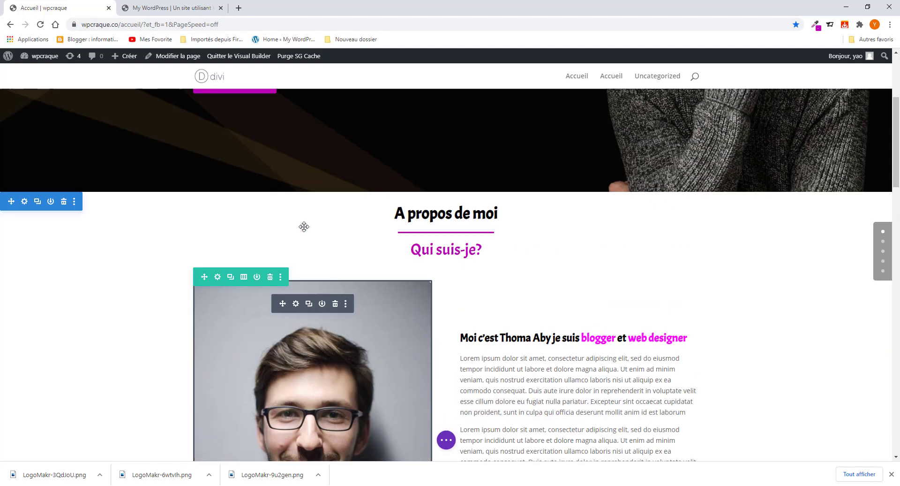
scroll(305, 229, down, 11)
scroll(307, 231, down, 10)
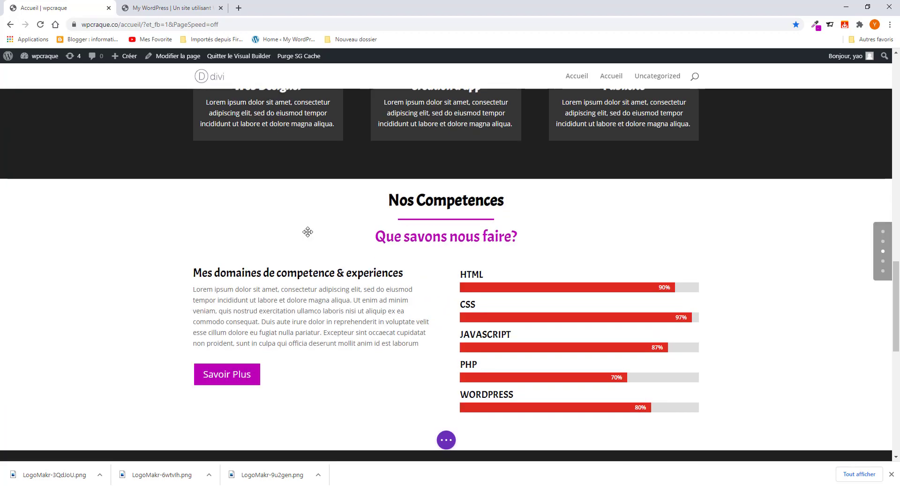
scroll(322, 249, up, 8)
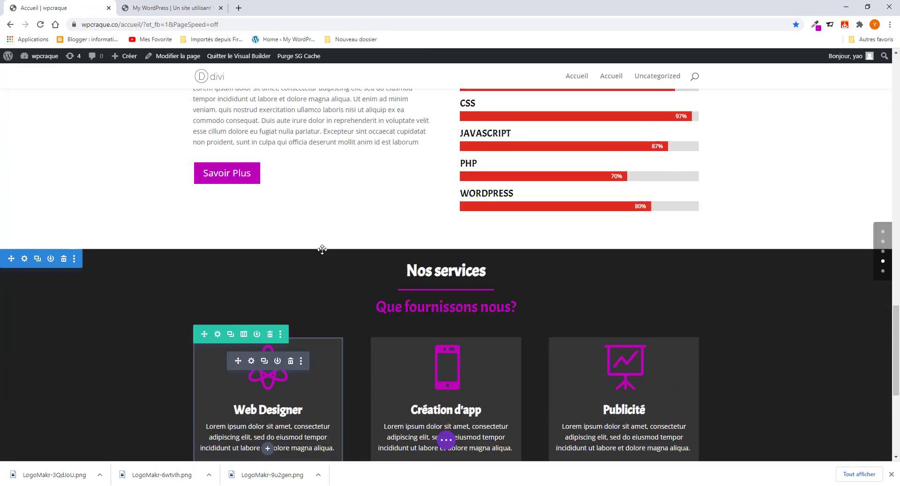
scroll(322, 250, down, 5)
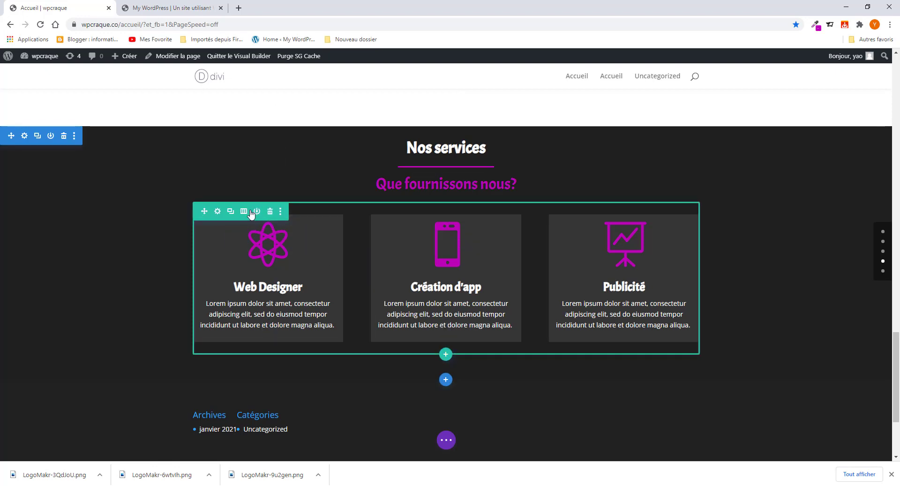
- Delete the service cards row and copy the 'Mon Equipe' heading from the live site
click(270, 212)
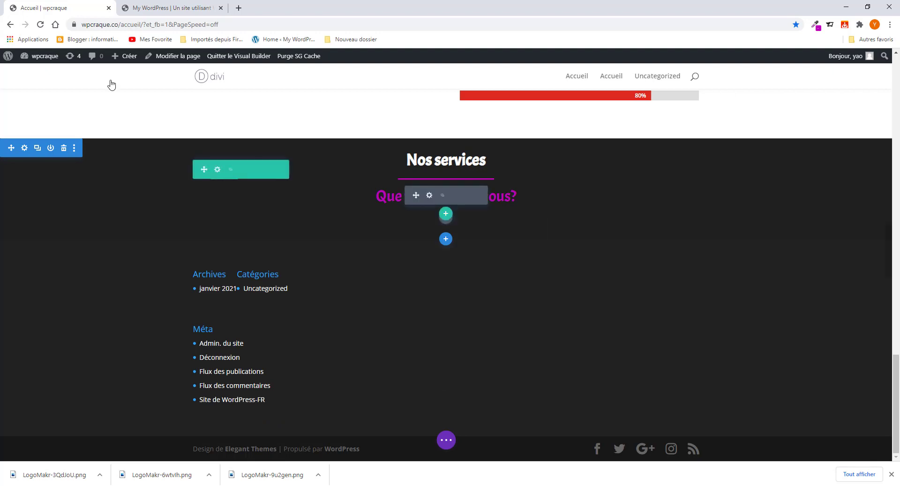
click(170, 8)
scroll(477, 177, down, 2)
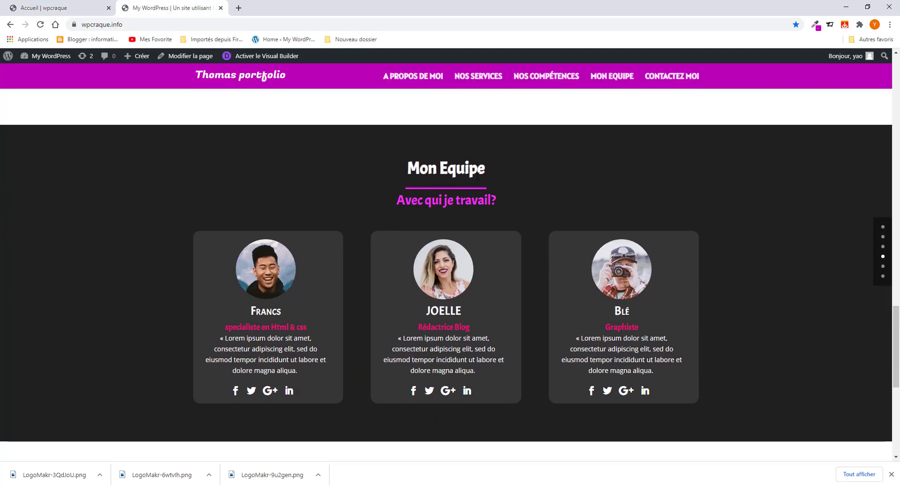
drag(485, 170, 407, 168)
right_click(441, 169)
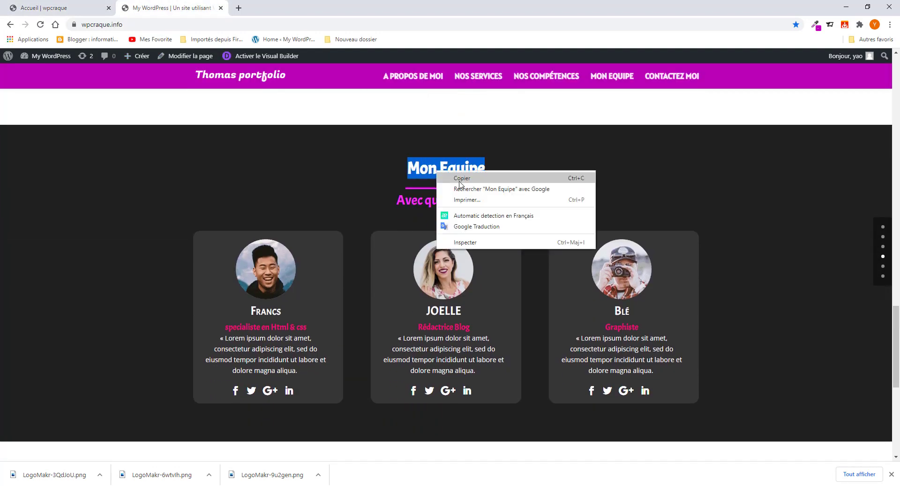
click(464, 176)
click(79, 8)
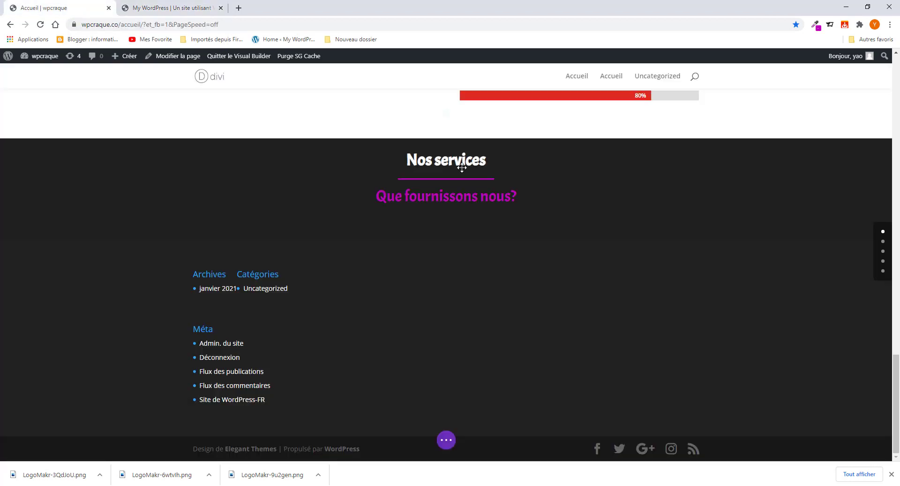
- Replace the 'Nos services' heading with 'Mon Equipe' coloured white
click(429, 149)
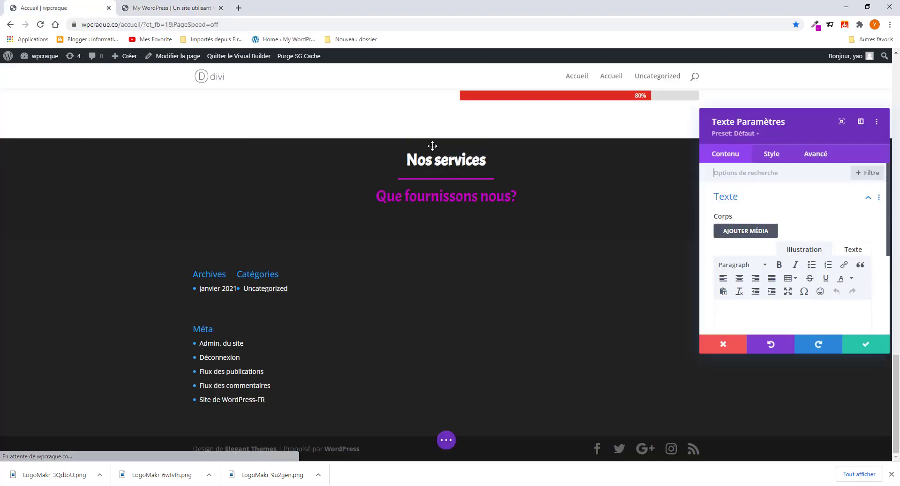
double_click(775, 313)
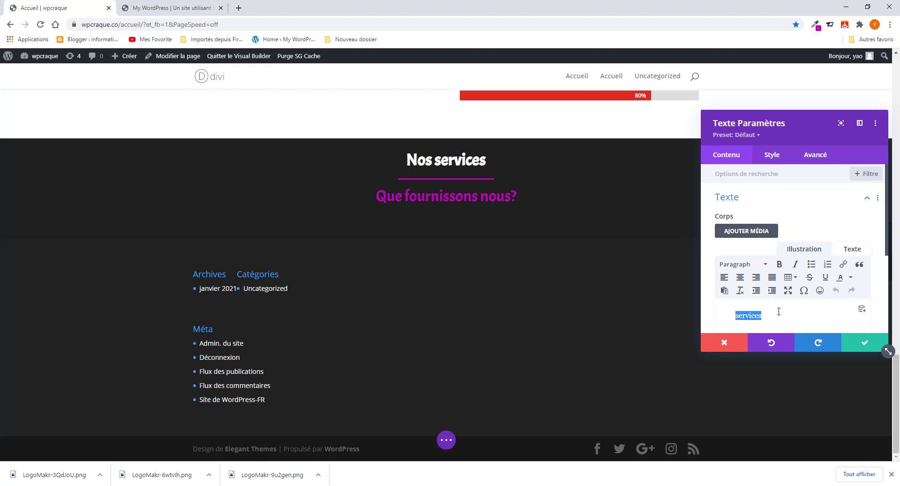
key(ctrl+a)
key(ctrl+v)
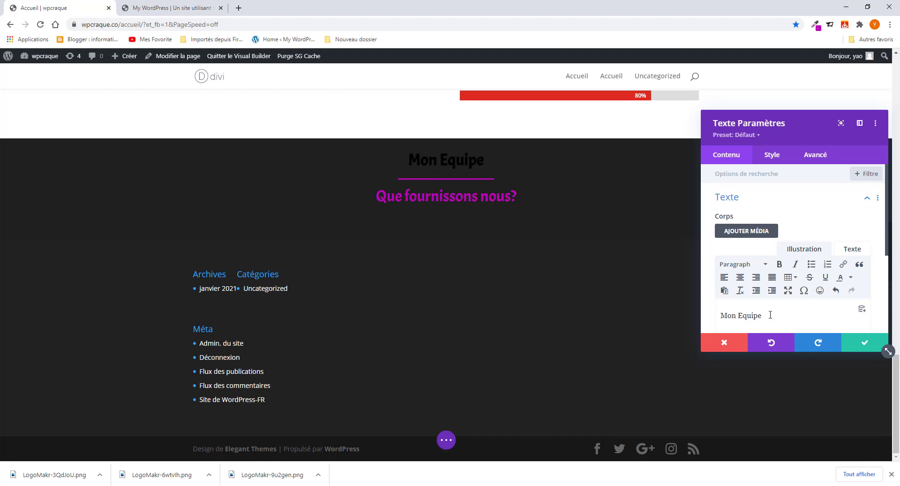
triple_click(770, 314)
click(851, 277)
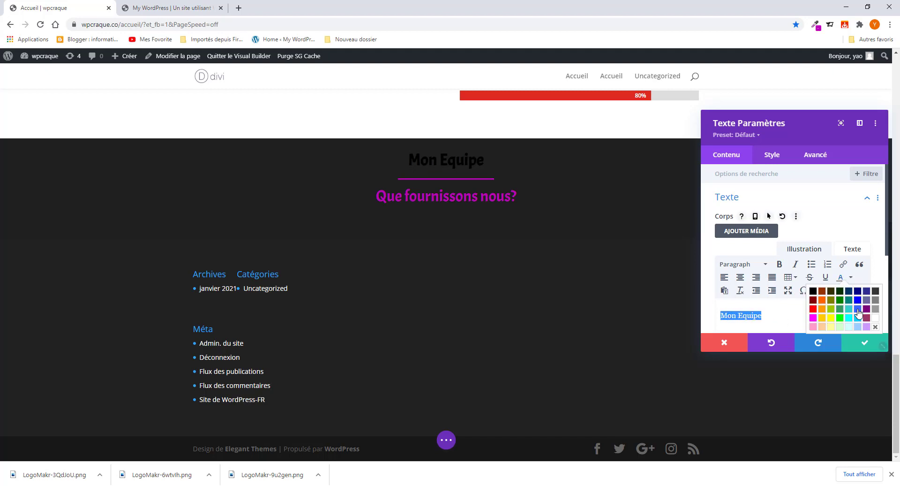
click(875, 317)
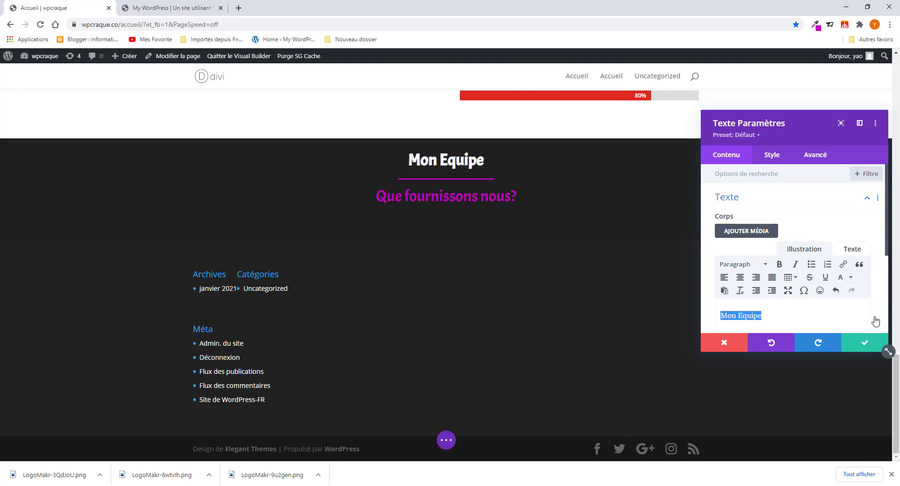
click(873, 341)
- Change the subtitle to 'Avec qui je travail?' and save it
click(180, 10)
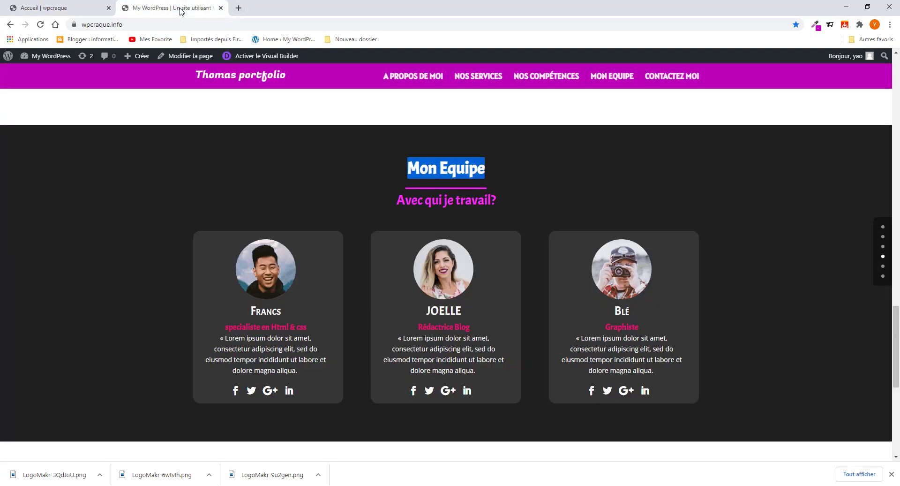
drag(501, 201, 394, 200)
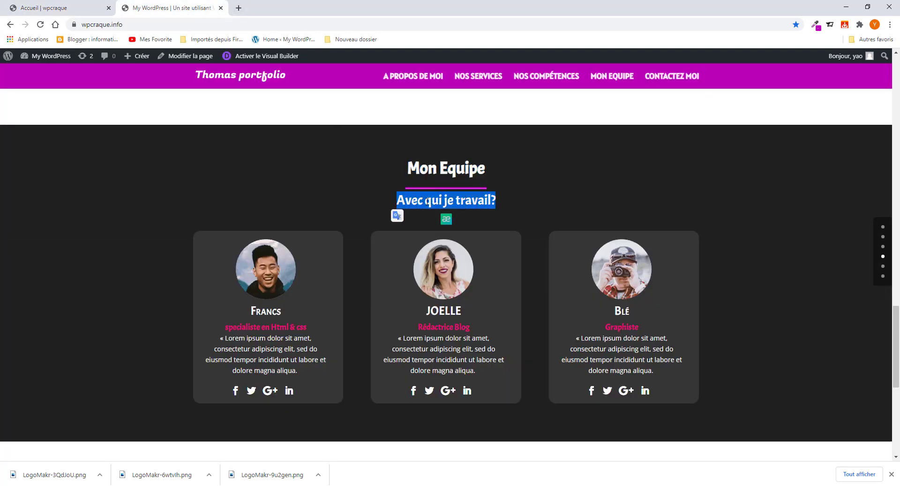
right_click(423, 201)
key(Escape)
click(58, 8)
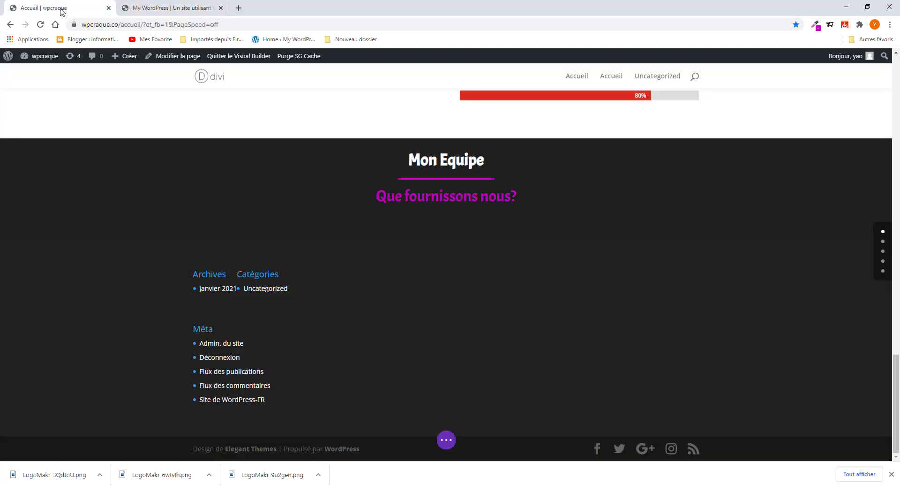
click(430, 196)
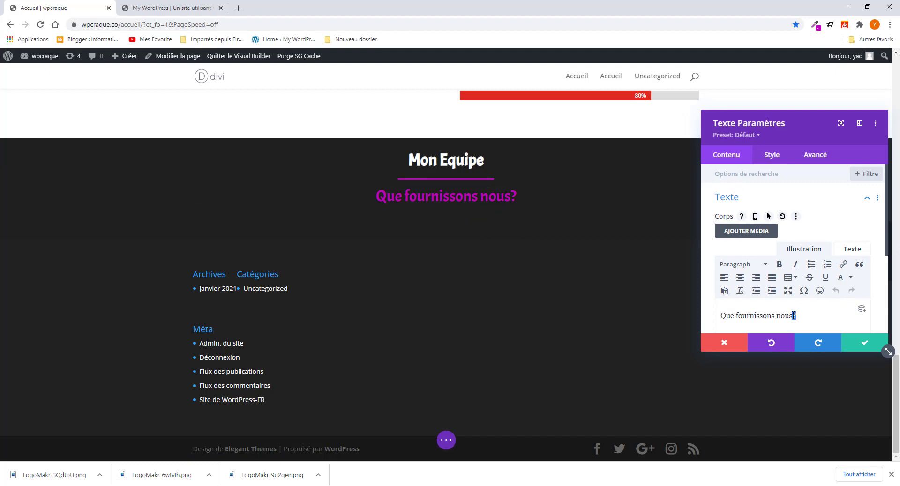
drag(794, 315, 736, 321)
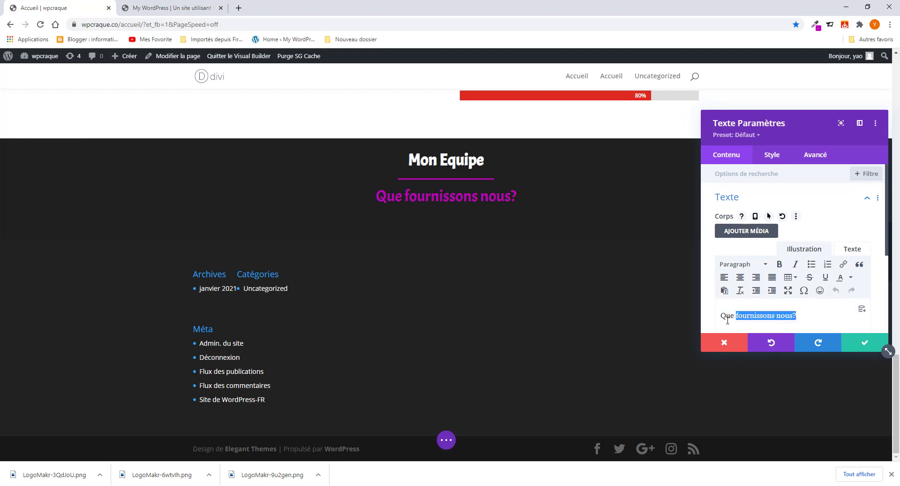
key(ctrl+v)
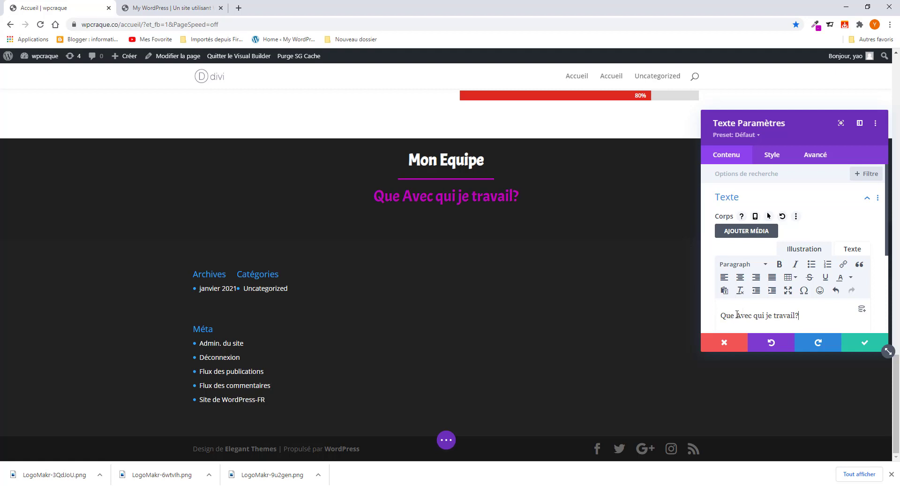
drag(737, 314, 703, 318)
key(BackSpace)
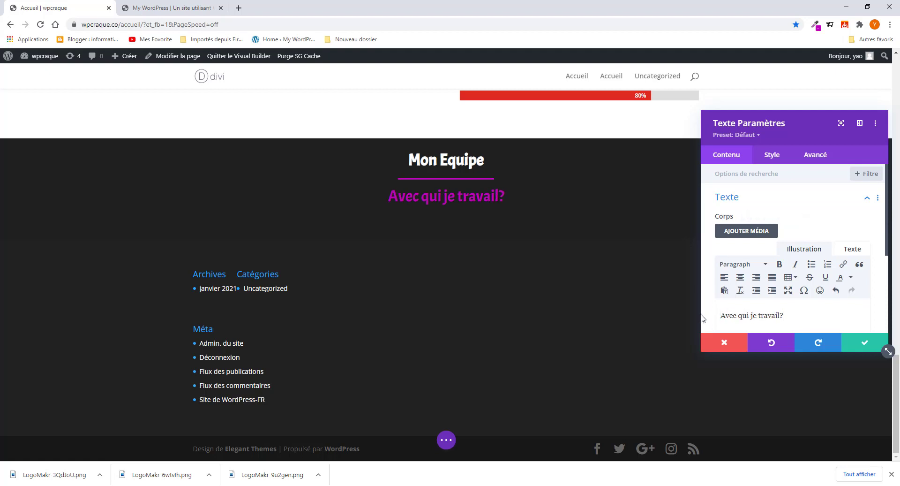
click(861, 343)
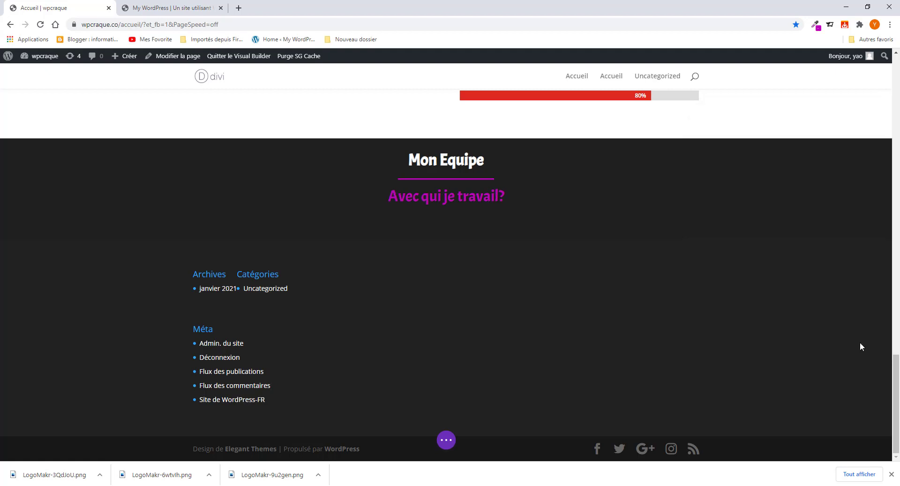
- Compare the edited section with the live portfolio's team section
click(185, 10)
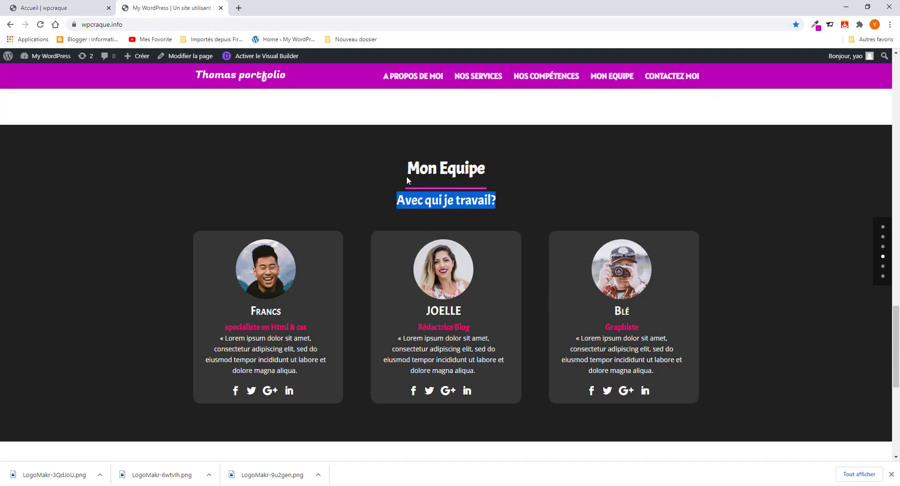
click(363, 177)
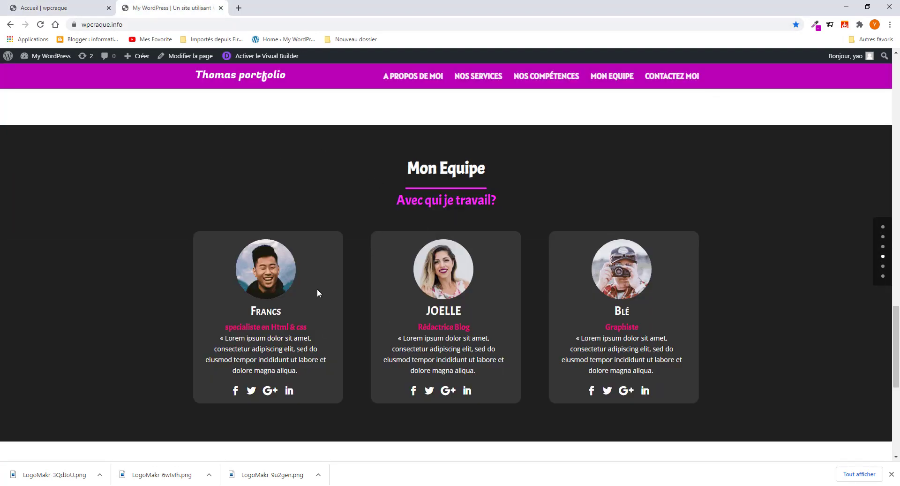
click(65, 9)
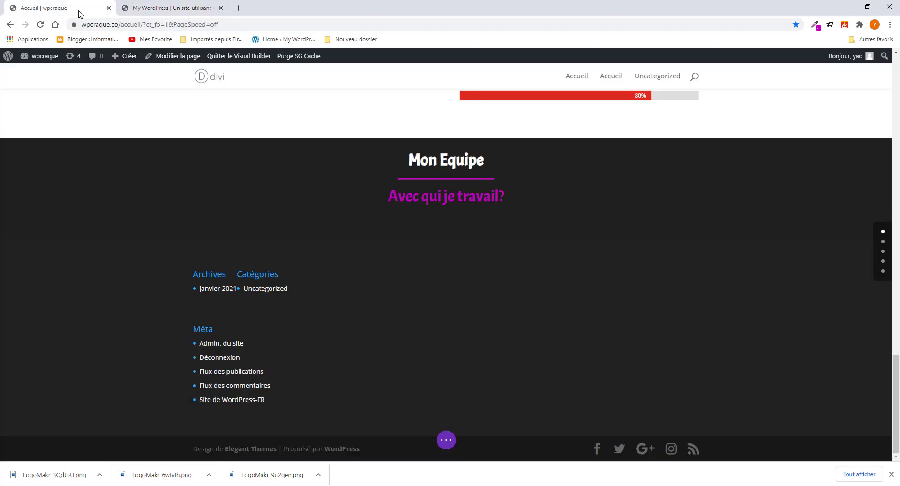
click(140, 8)
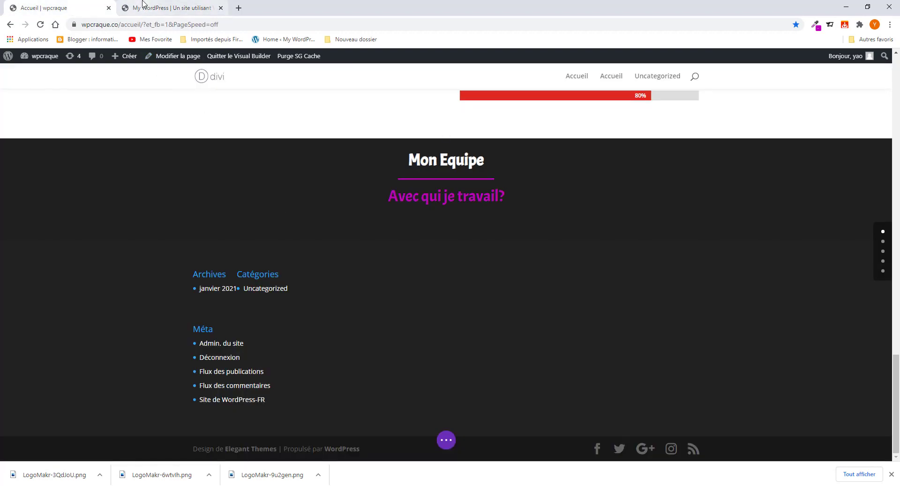
scroll(347, 289, down, 3)
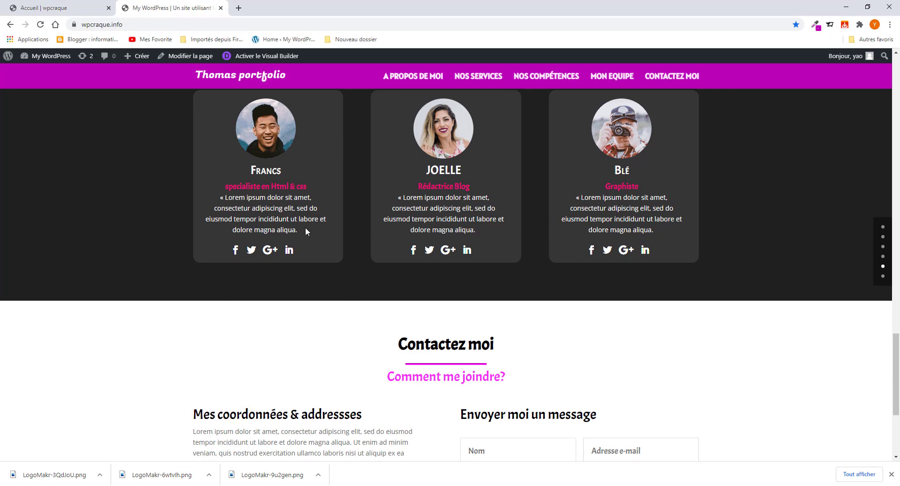
scroll(302, 227, up, 2)
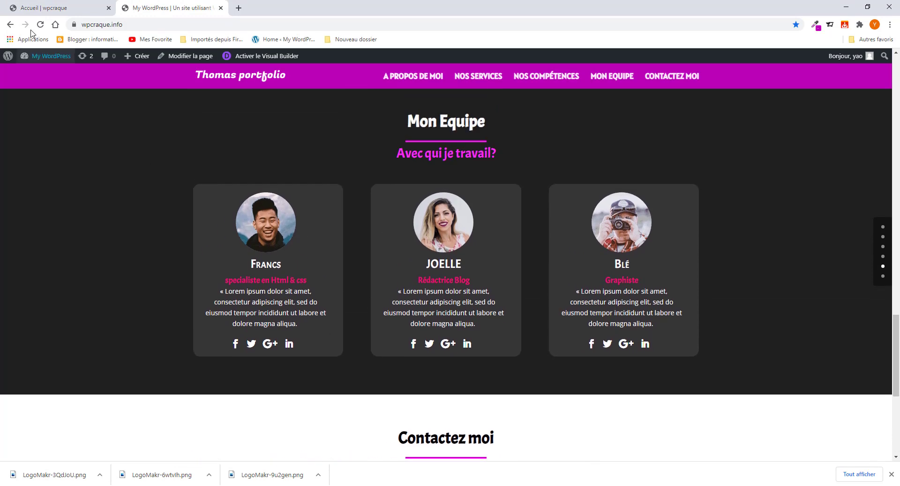
- Add a three-column row below the subtitle and insert a Personne module via a 'per' search
click(59, 8)
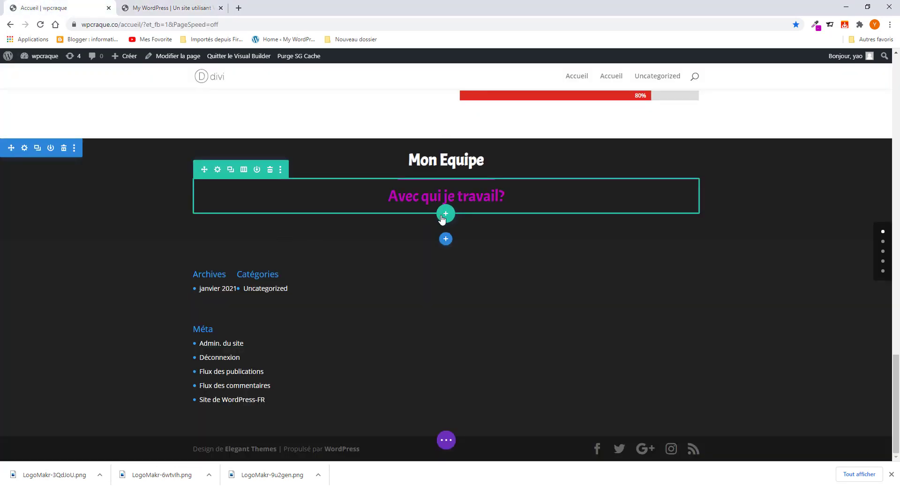
click(444, 214)
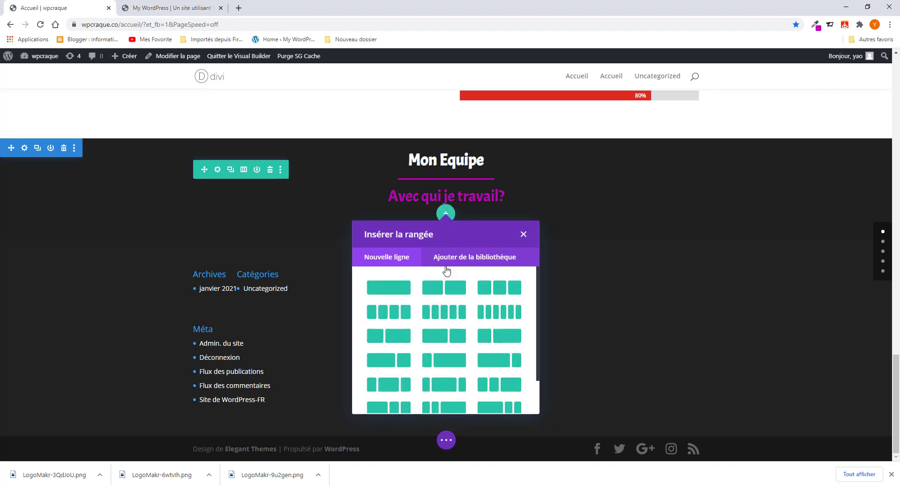
click(494, 293)
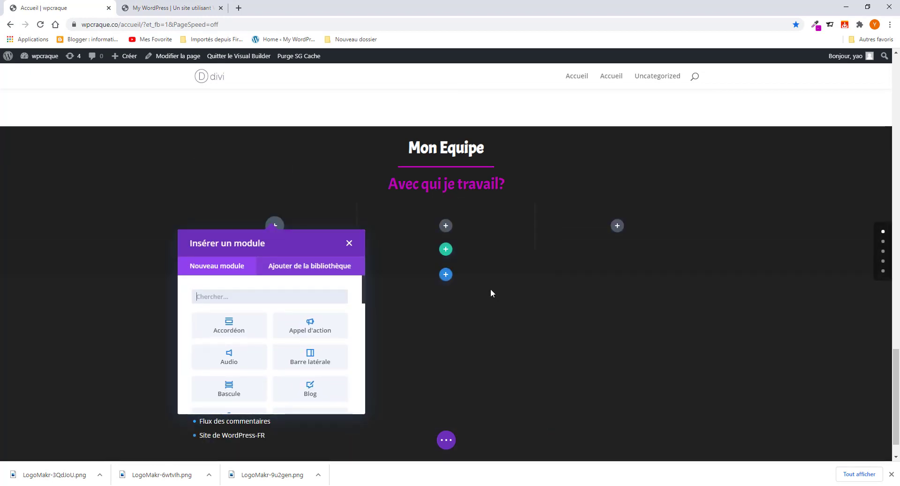
click(278, 293)
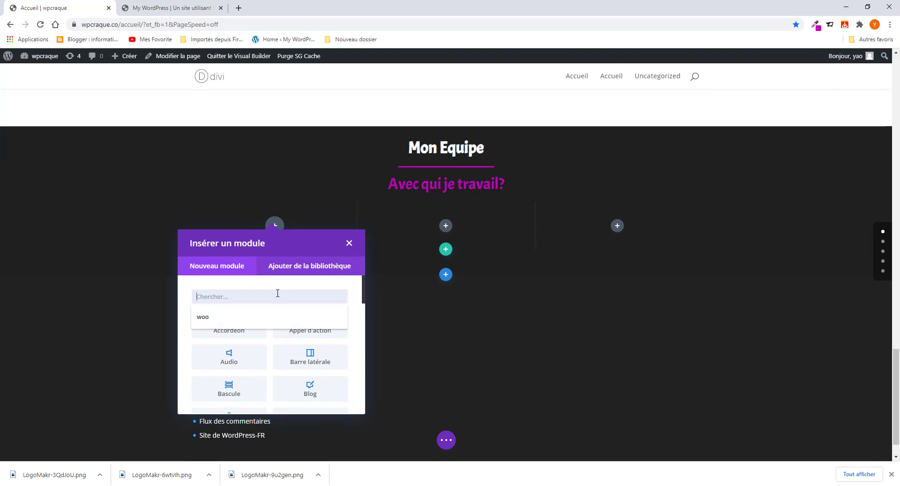
text(per)
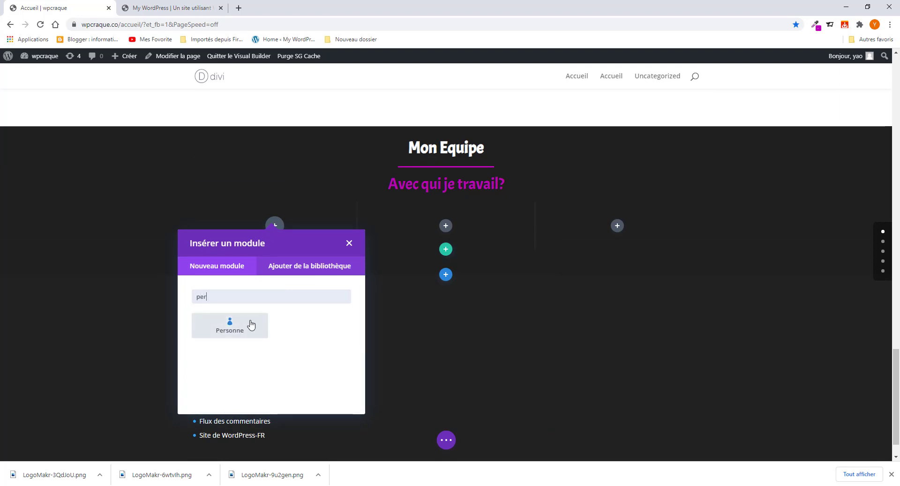
click(251, 325)
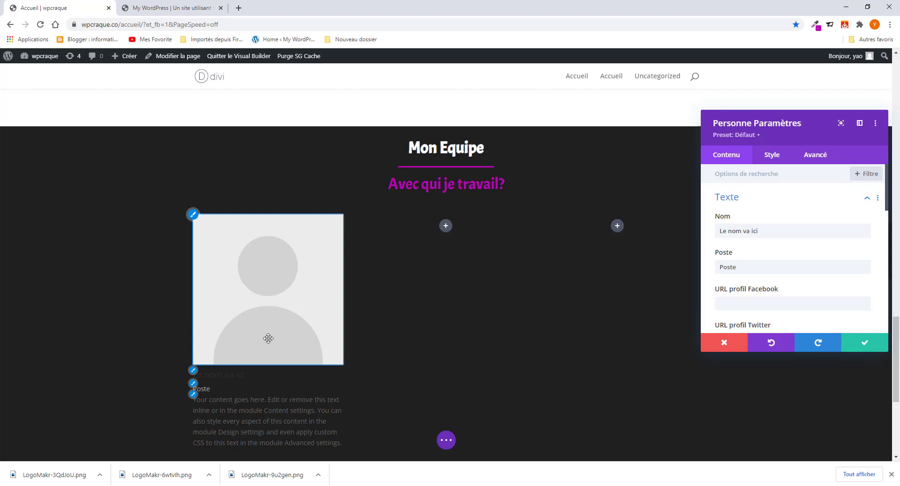
- Fill the Nom field with the first team member's name copied from the reference site
scroll(269, 328, down, 2)
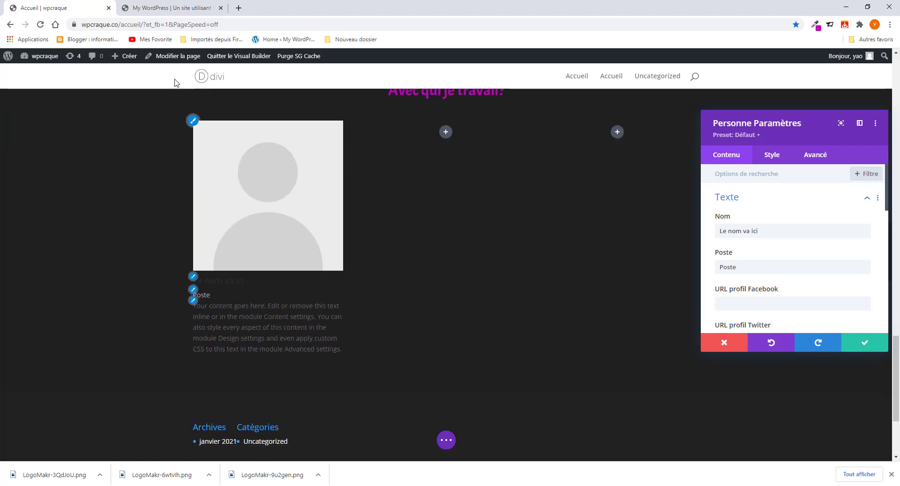
click(166, 7)
double_click(267, 264)
key(ctrl+c)
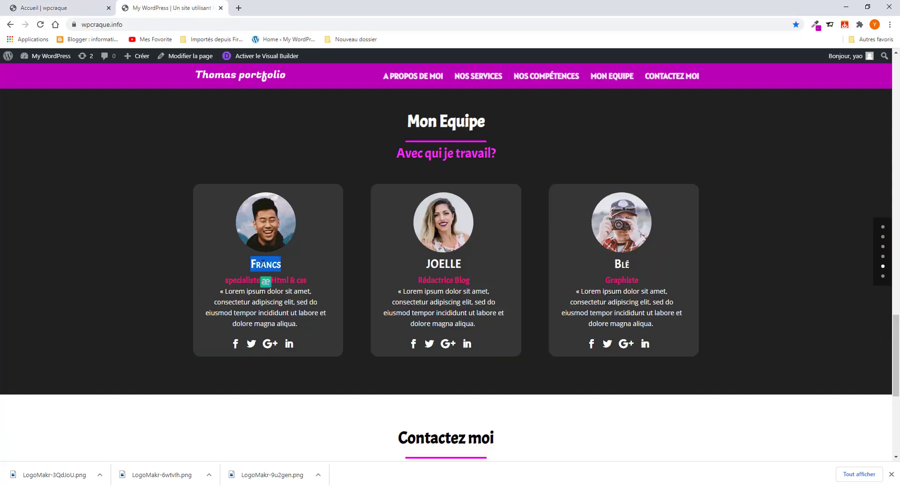
right_click(261, 263)
click(171, 186)
click(69, 7)
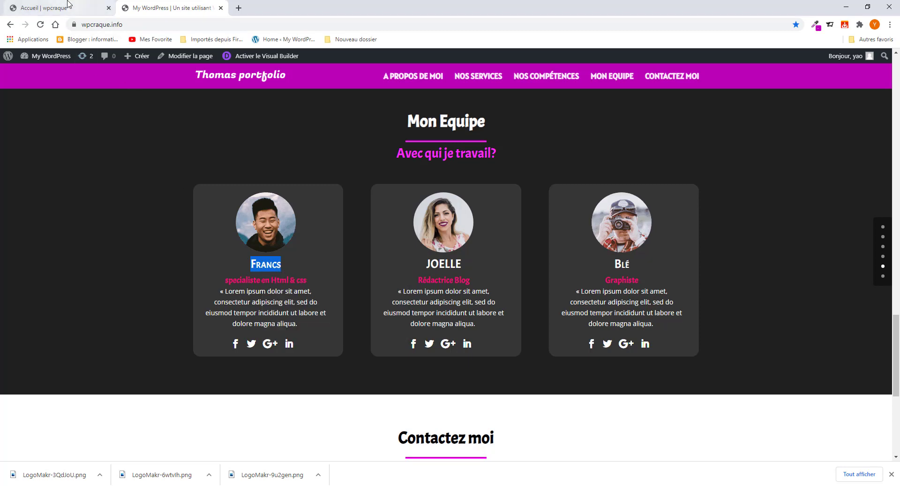
drag(776, 233, 669, 229)
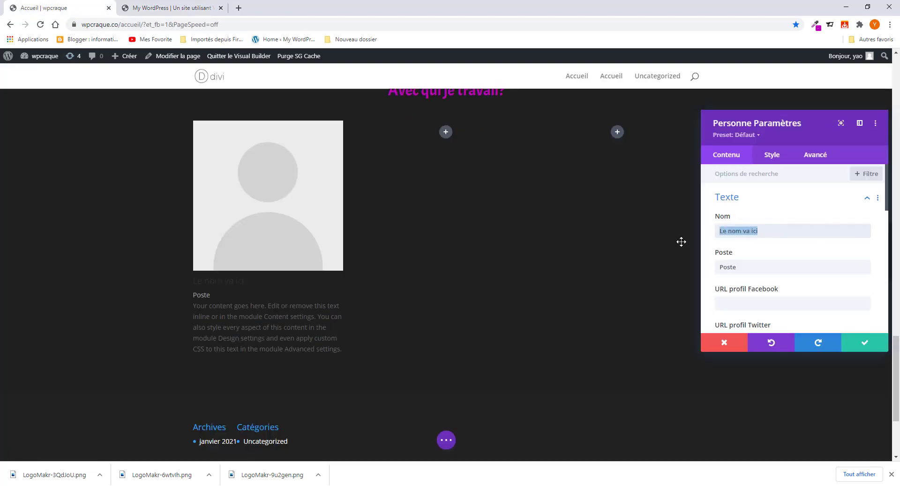
key(ctrl+v)
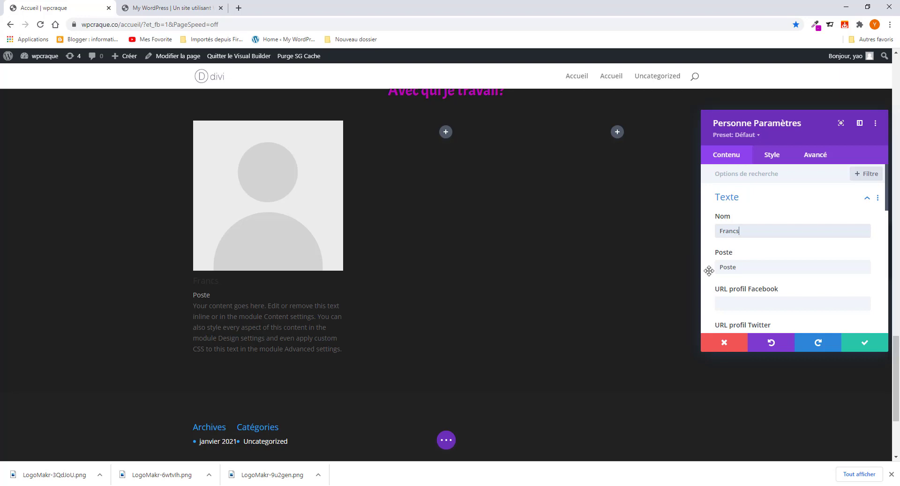
- Set the Poste field to 'specialiste en Html & css' copied from the reference card
click(193, 8)
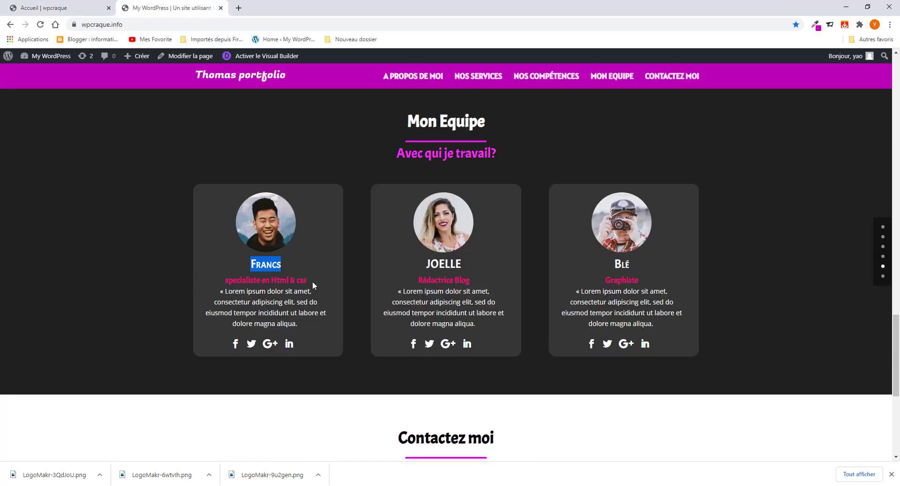
drag(312, 280, 233, 280)
right_click(234, 279)
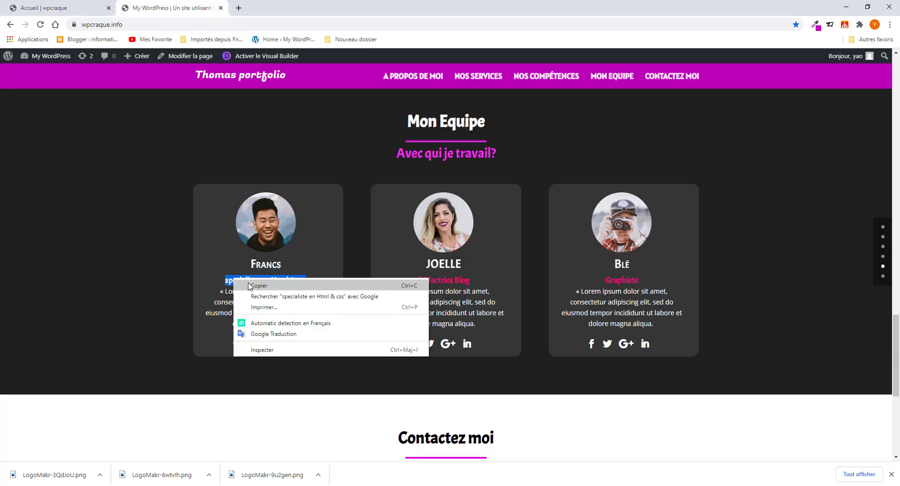
click(250, 286)
click(66, 10)
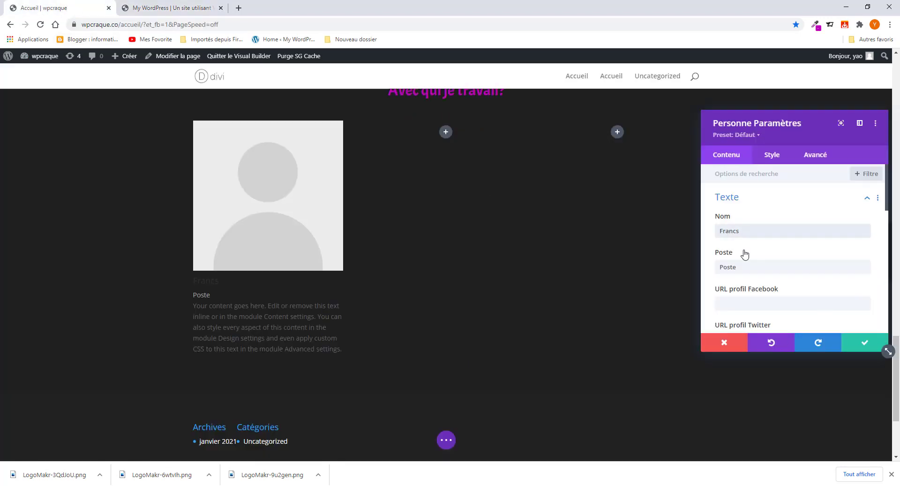
drag(743, 265, 677, 262)
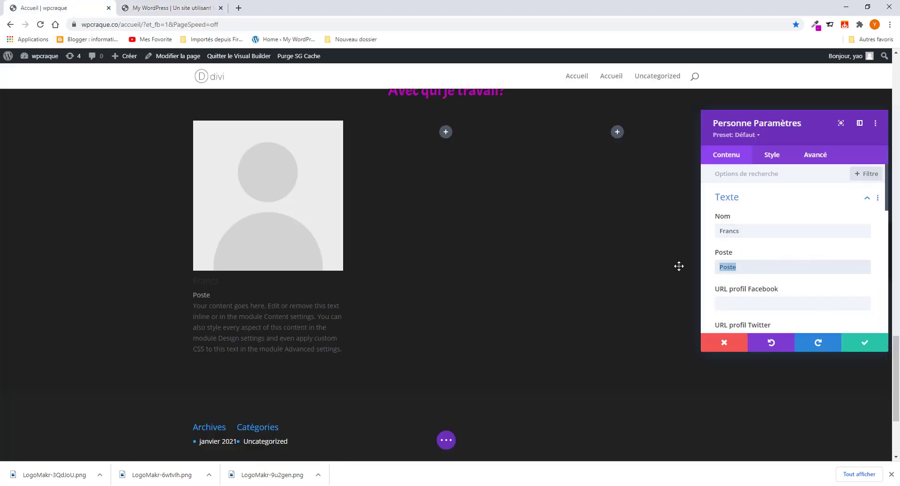
key(ctrl+v)
scroll(755, 312, down, 1)
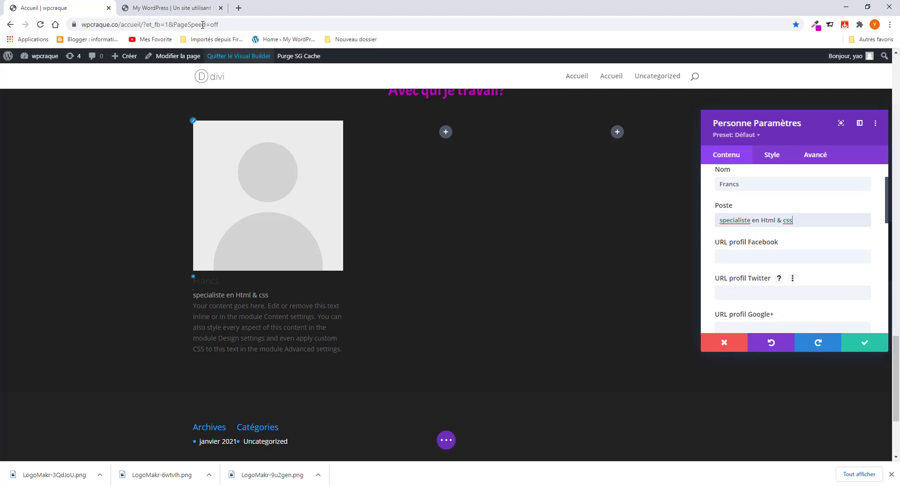
click(182, 9)
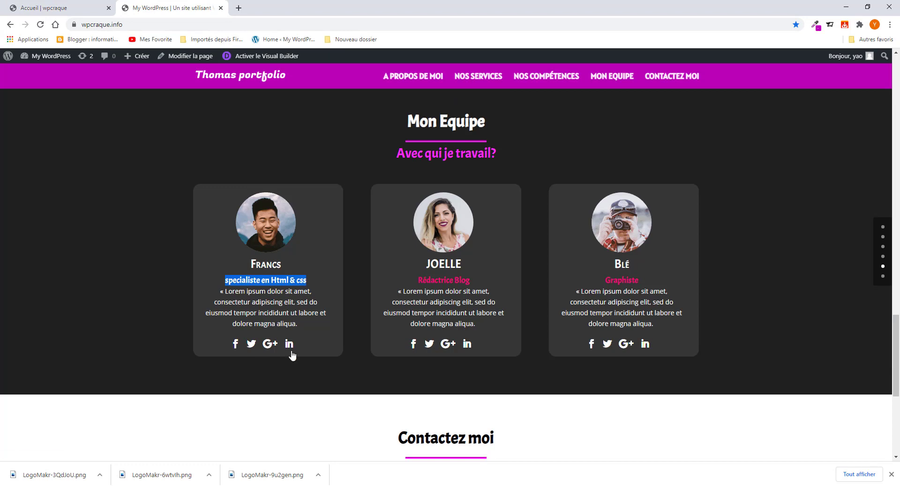
click(78, 7)
- Set the Facebook, Twitter, Google+ and LinkedIn profile URLs to #
click(747, 257)
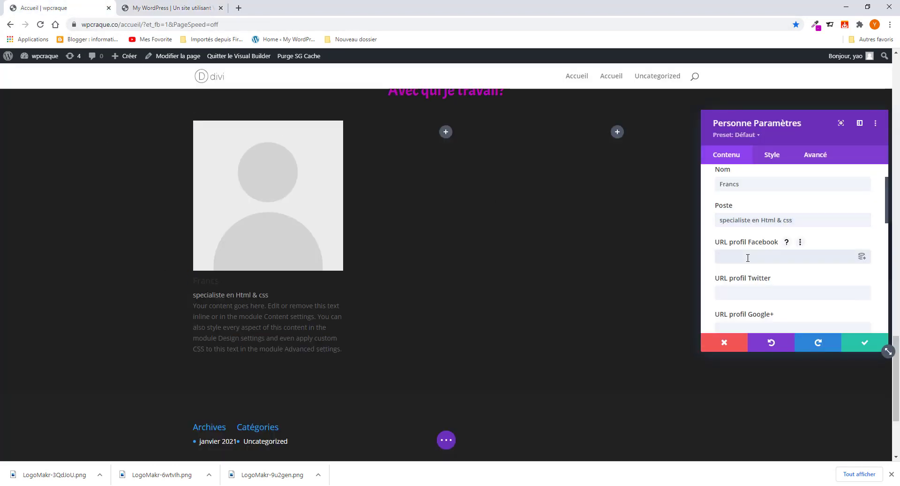
text(#)
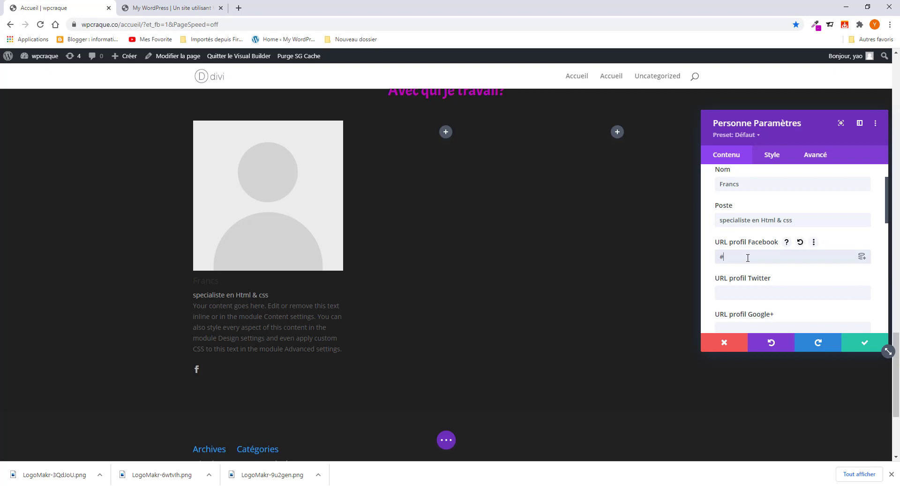
click(735, 291)
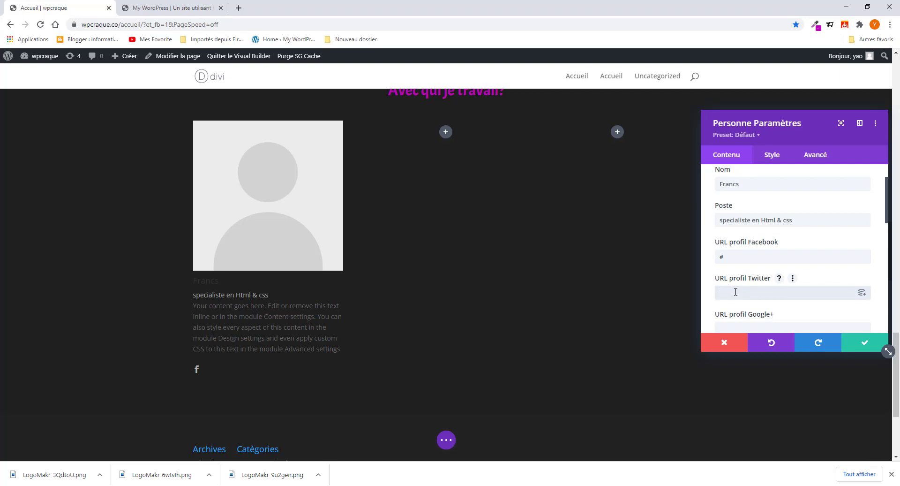
text(#)
scroll(736, 291, down, 2)
click(737, 236)
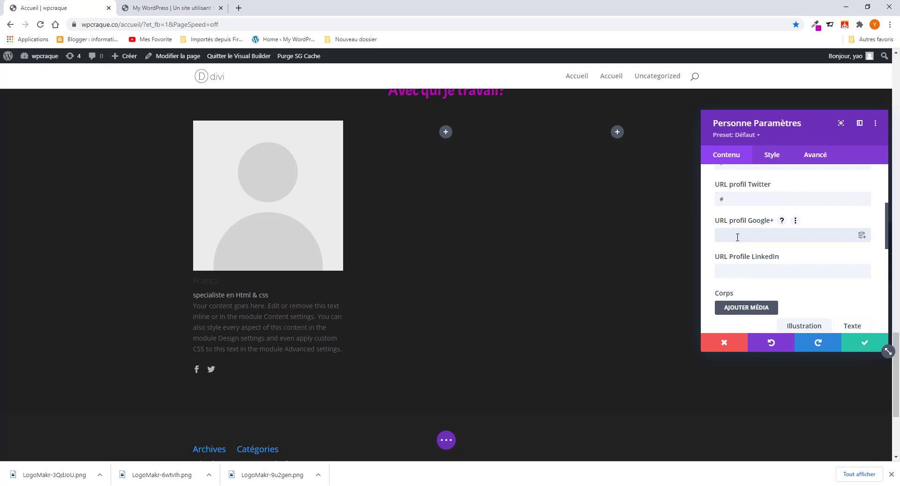
text(#)
click(739, 275)
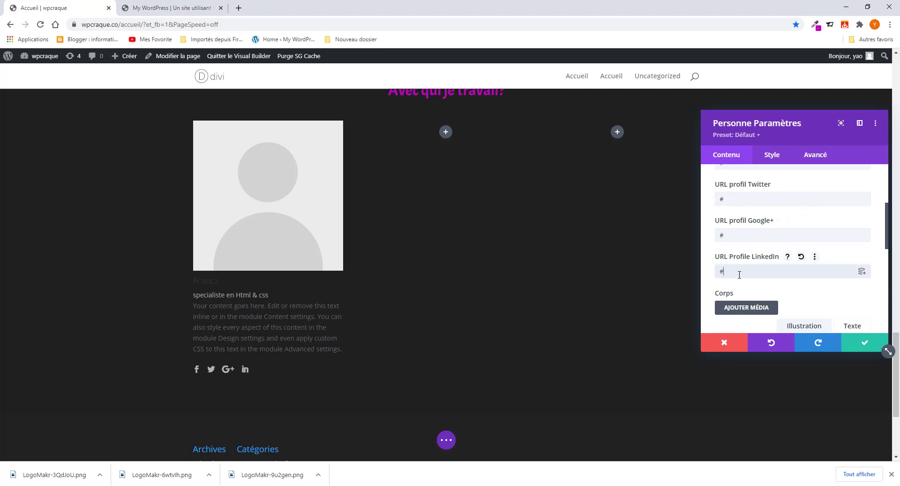
scroll(736, 275, down, 1)
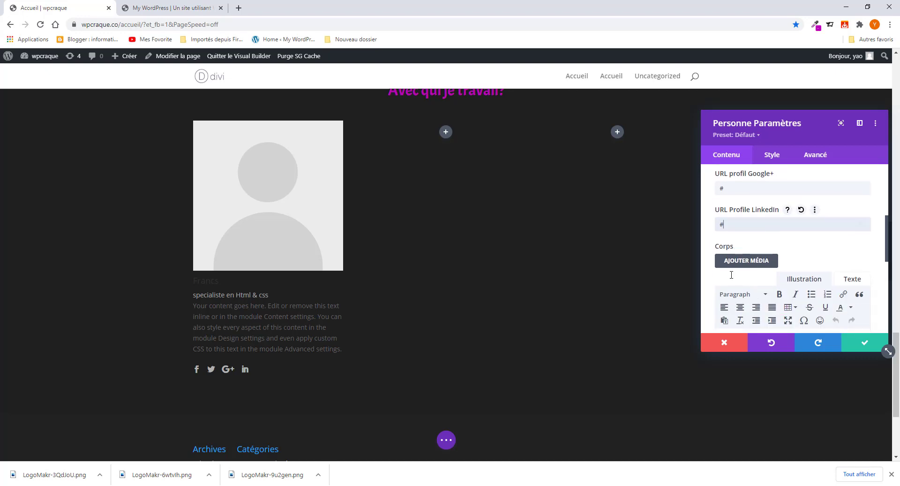
scroll(816, 275, down, 3)
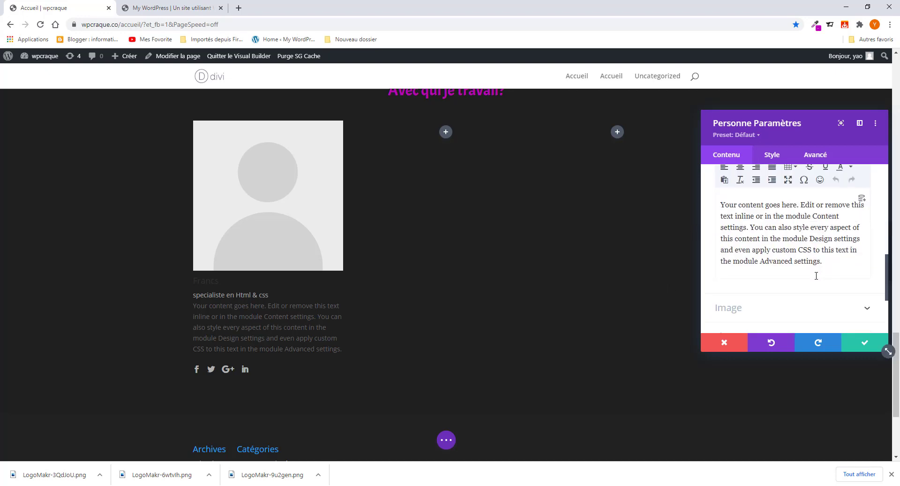
- Replace the placeholder body with the reference card's Lorem ipsum description
drag(830, 266, 721, 203)
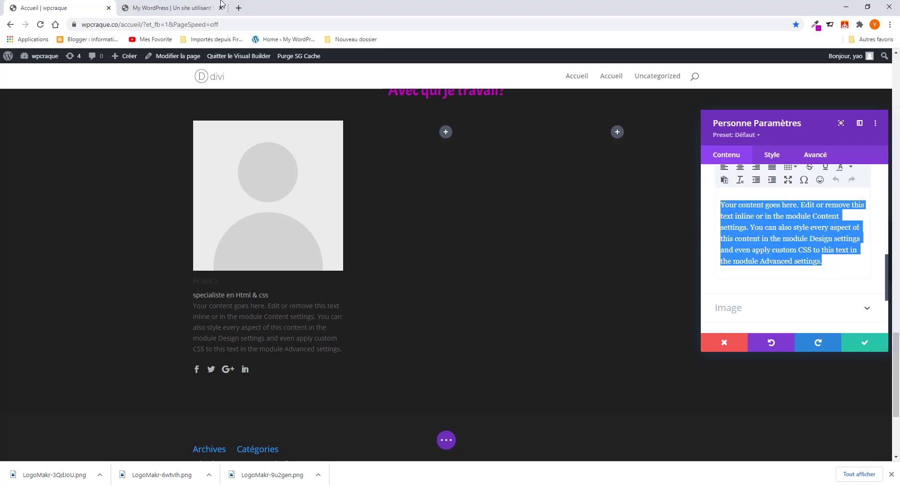
click(193, 8)
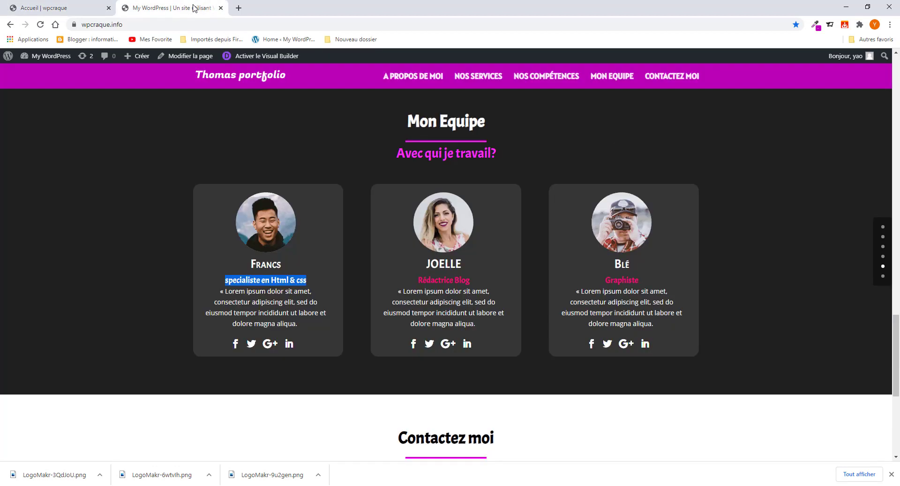
click(220, 294)
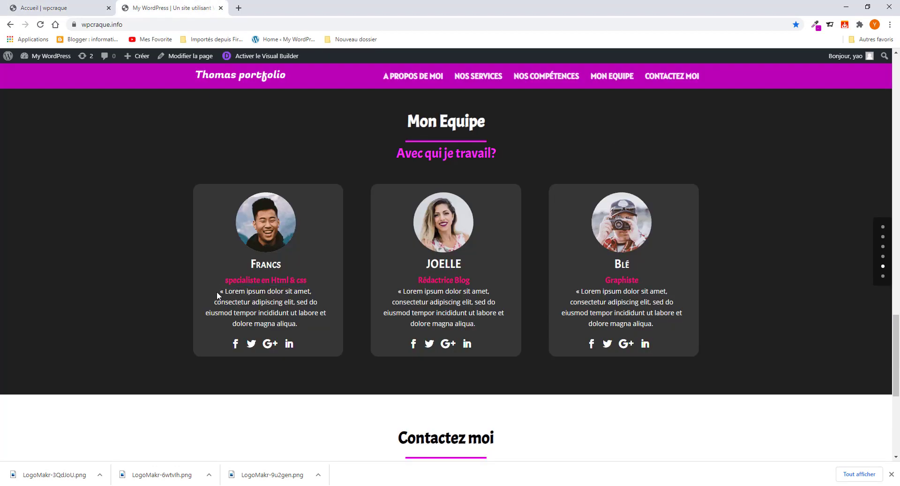
drag(216, 291, 306, 330)
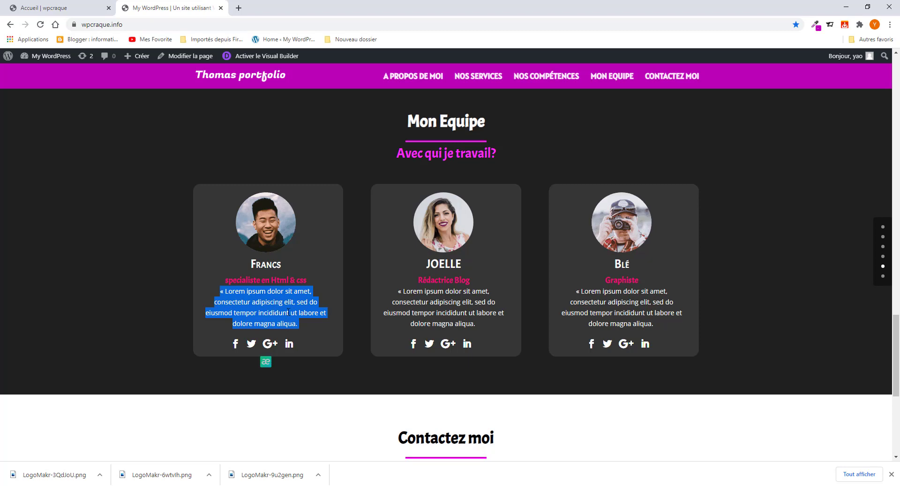
right_click(288, 312)
click(309, 317)
click(64, 8)
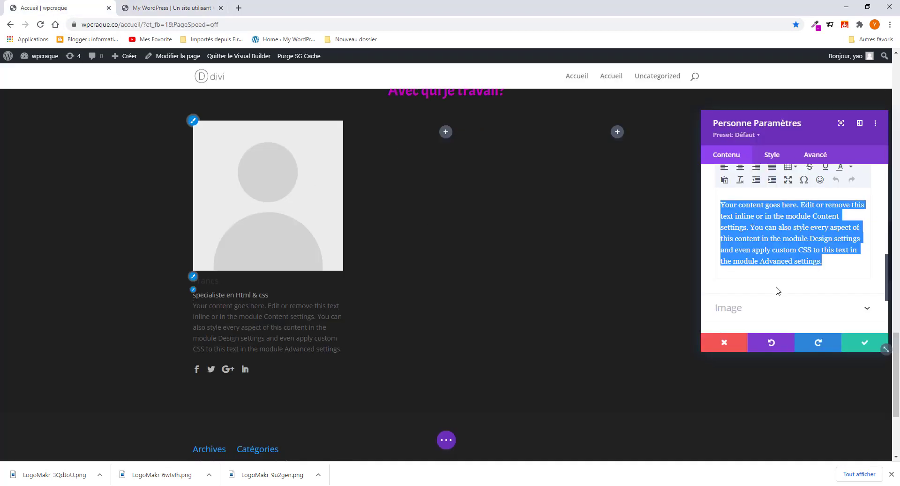
triple_click(770, 254)
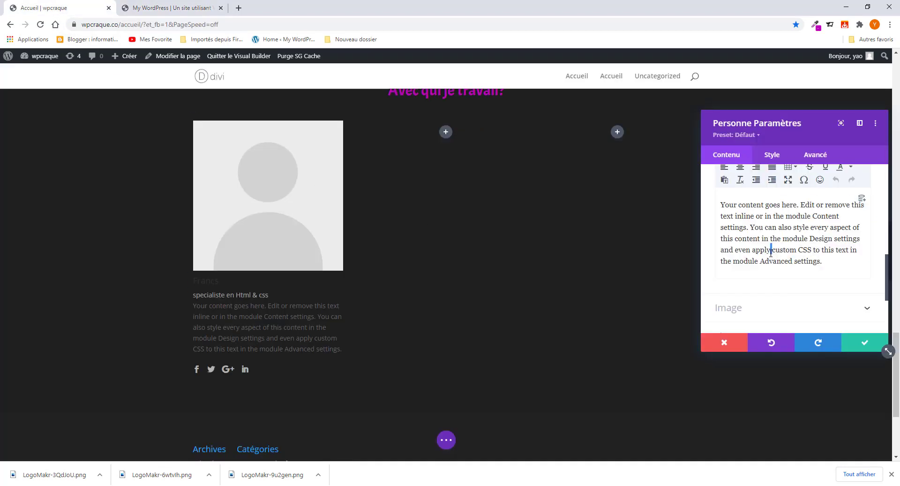
key(ctrl+v)
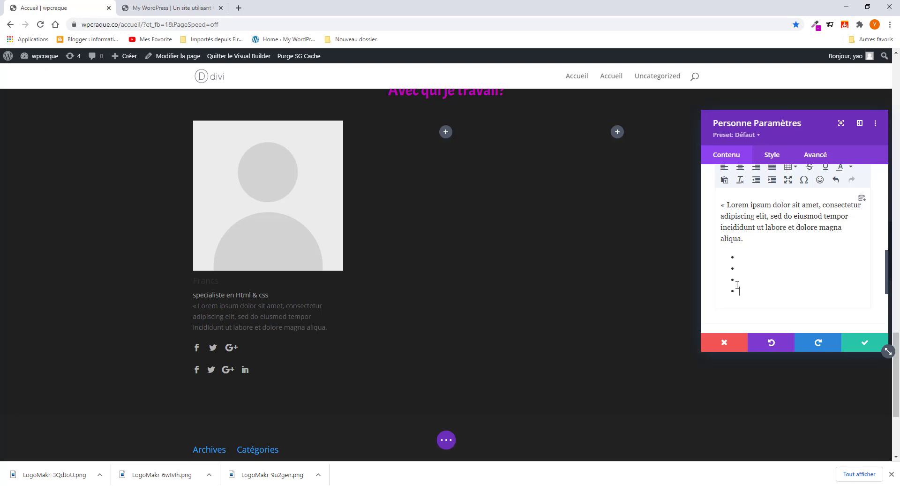
- Delete the empty bullet lines at the end of the card's description and compare with the live site
key(BackSpace)
key(BackSpace)
key(BackSpace)
key(BackSpace)
key(BackSpace)
key(BackSpace)
key(BackSpace)
key(BackSpace)
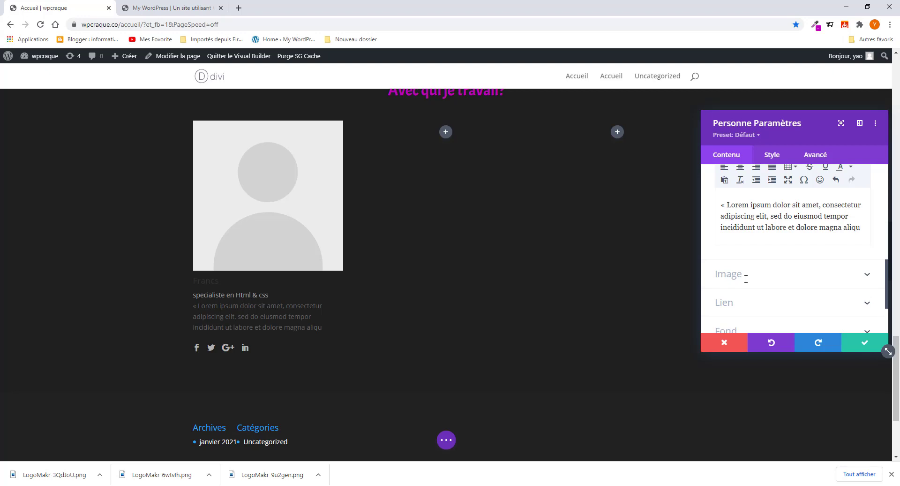
scroll(767, 256, up, 3)
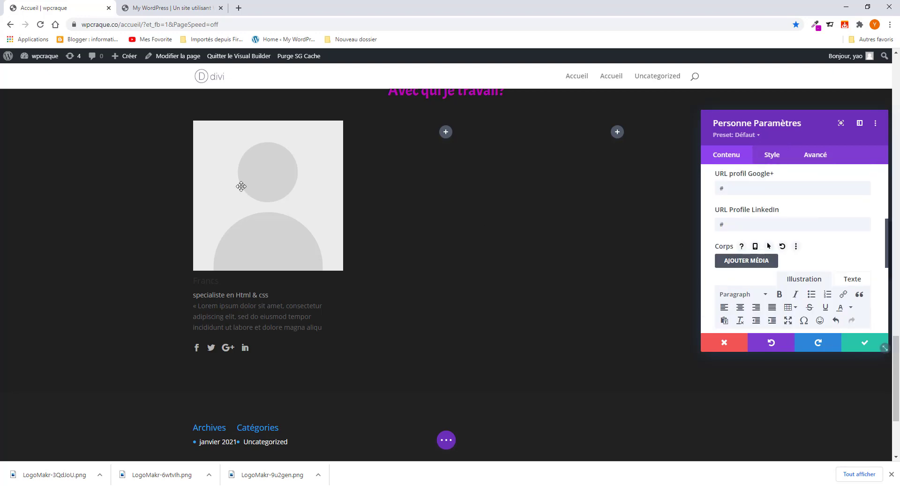
click(151, 8)
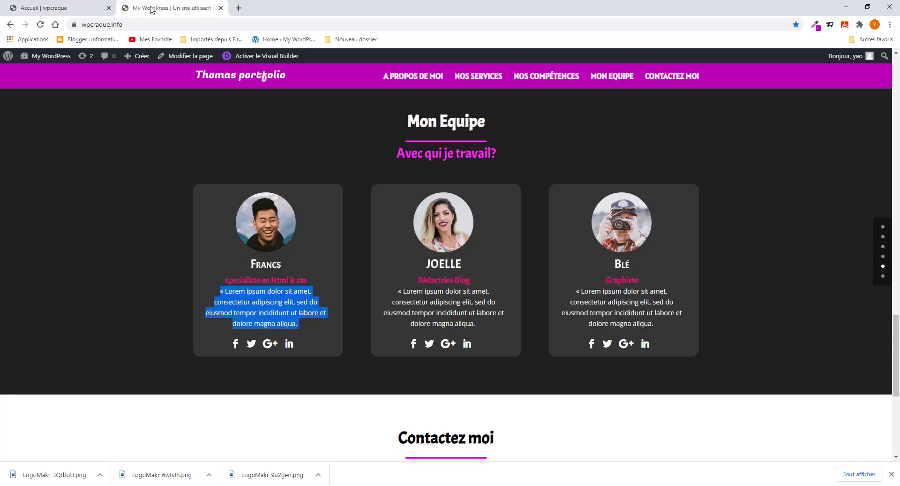
click(61, 7)
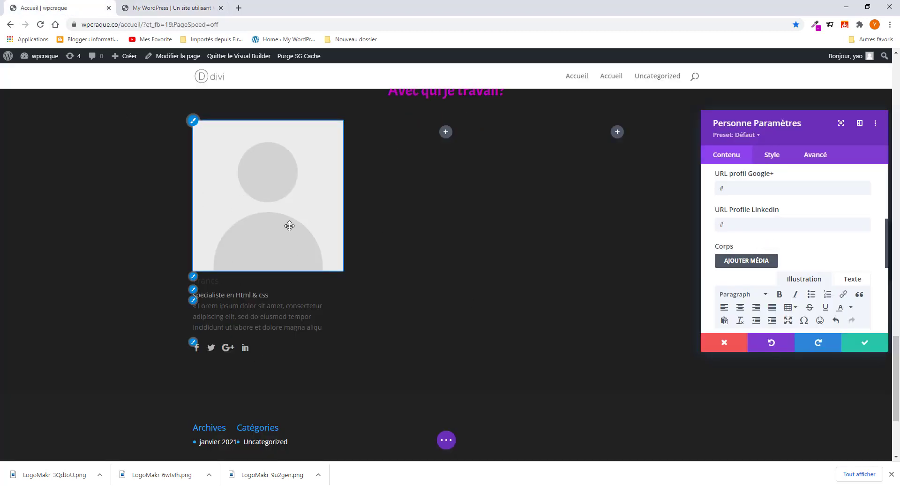
- Expand the first team card's Image settings
scroll(750, 272, up, 4)
scroll(735, 279, down, 6)
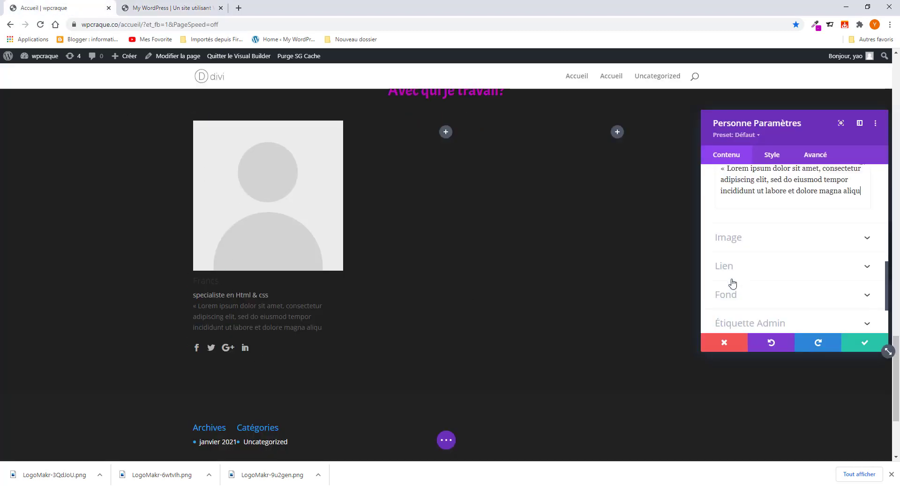
click(737, 197)
- Insert the round smiling portrait from the Médiathèque as the card's photo
click(809, 257)
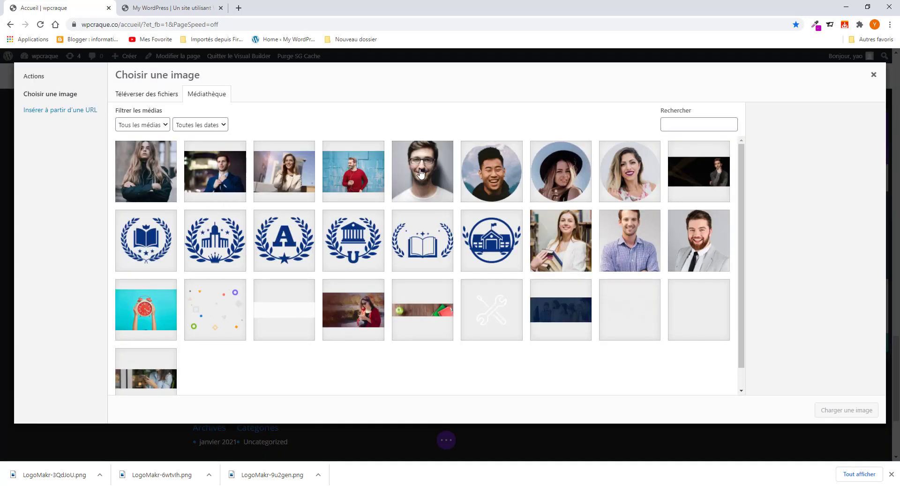
click(473, 173)
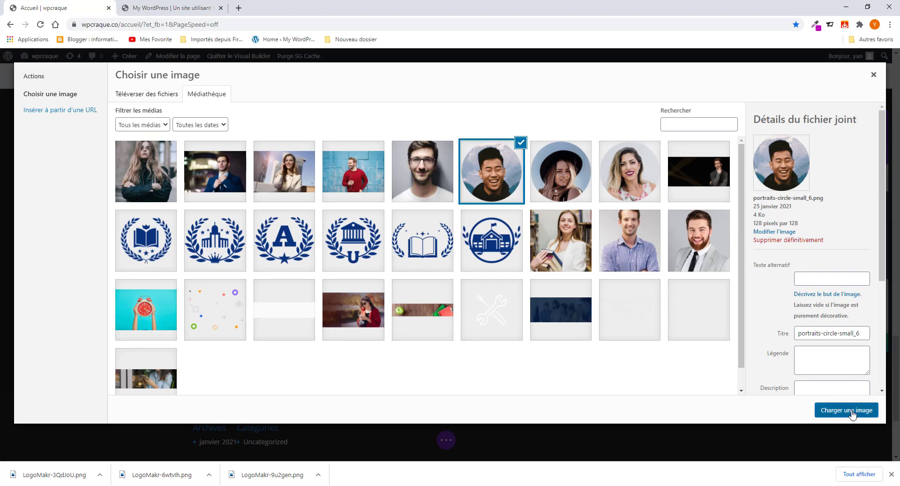
click(850, 410)
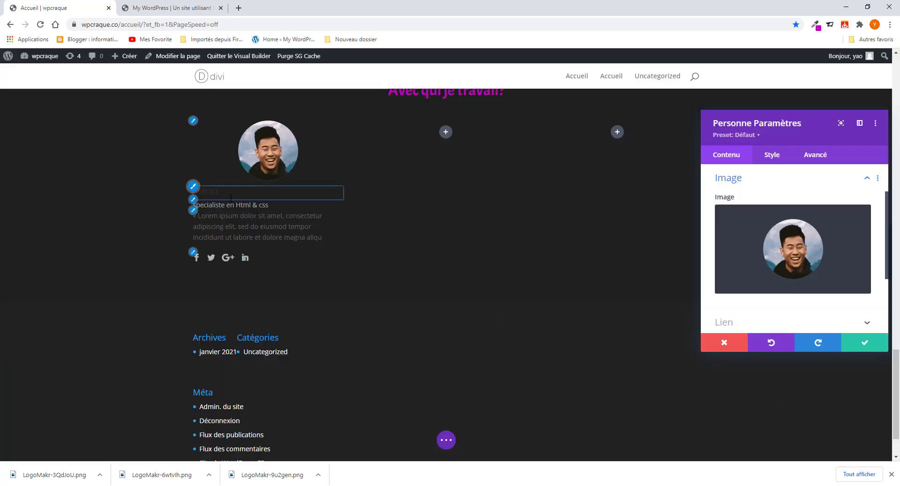
- Review the card's Style options, icon styling, and name and position fields
click(769, 154)
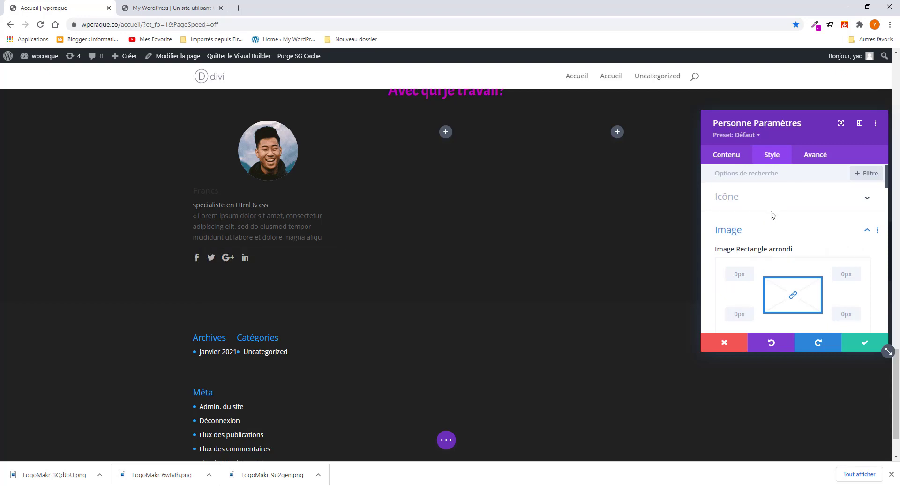
scroll(771, 206, down, 4)
scroll(772, 221, down, 4)
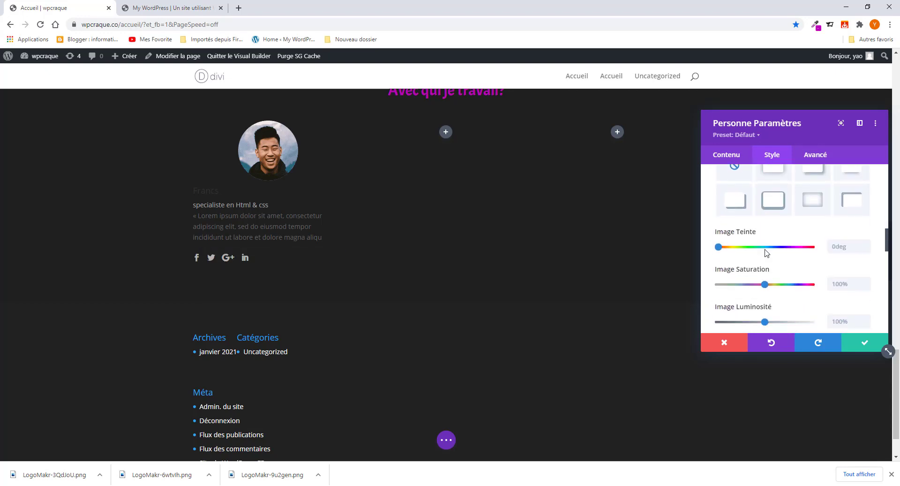
scroll(764, 256, up, 10)
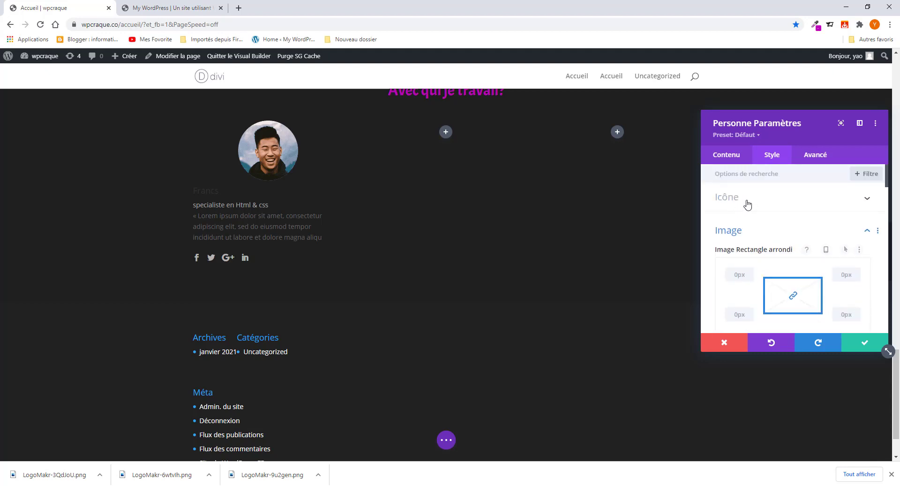
click(747, 203)
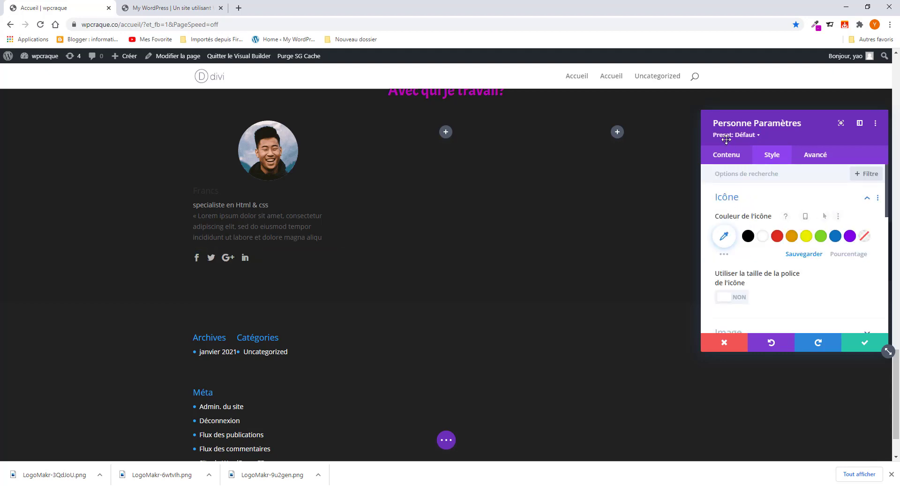
click(726, 154)
click(758, 204)
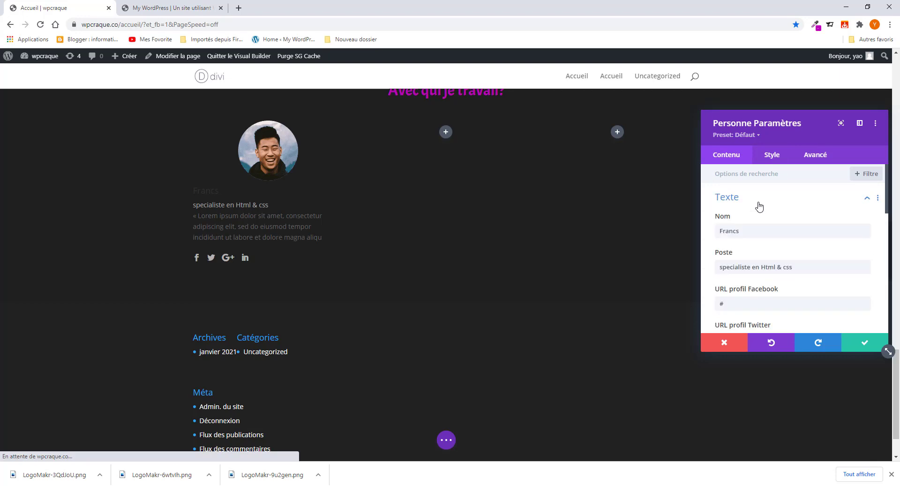
click(771, 157)
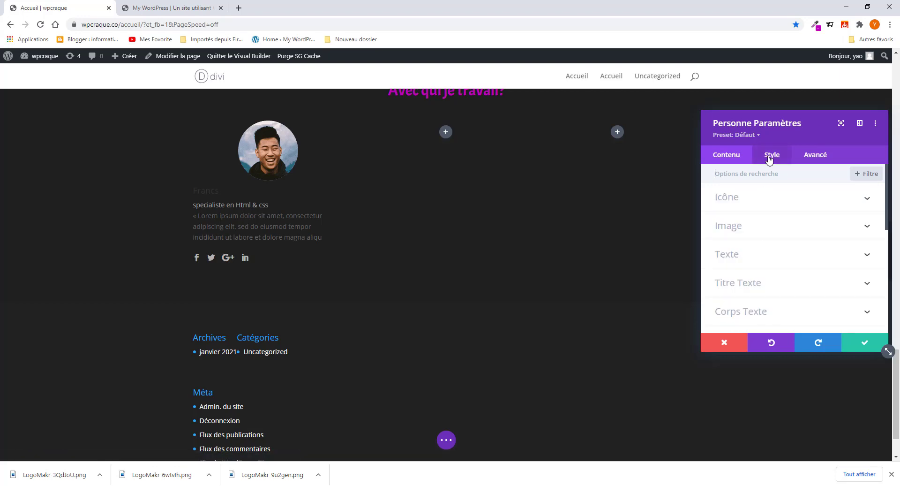
- Centre the card's text and set Couleur du texte to Clair, checking against the live site
click(735, 255)
click(773, 213)
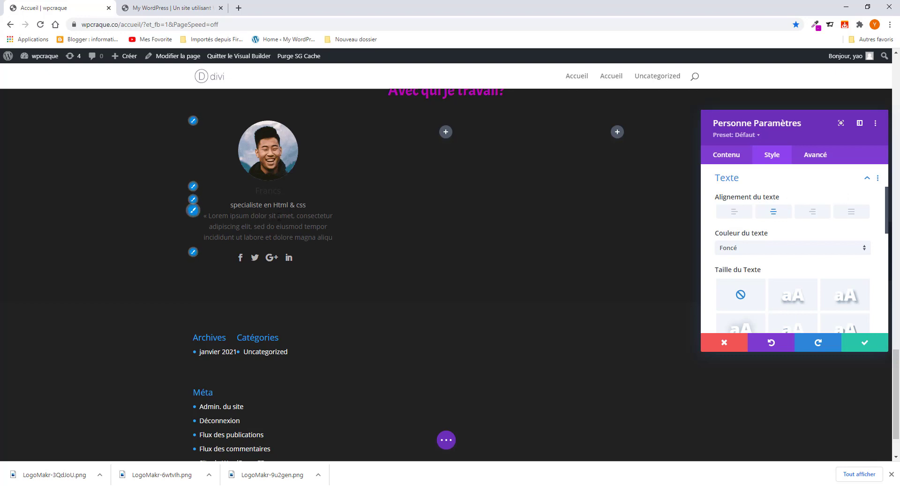
click(753, 248)
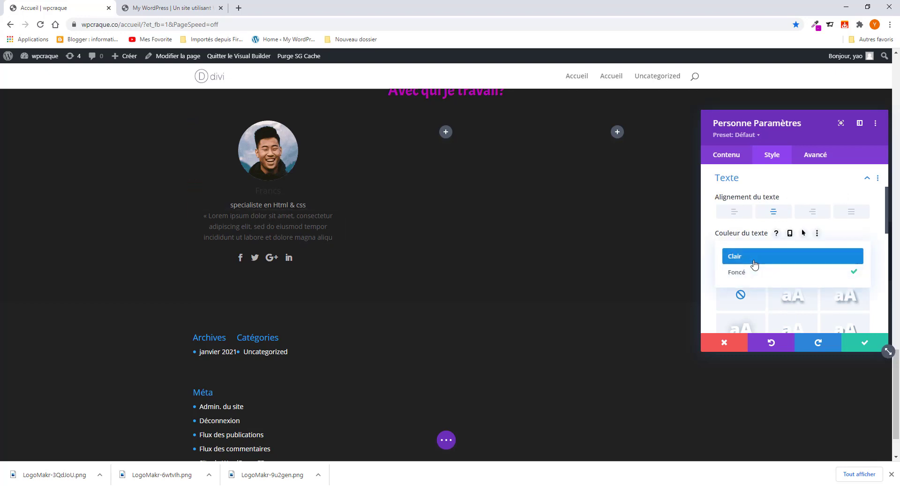
click(754, 261)
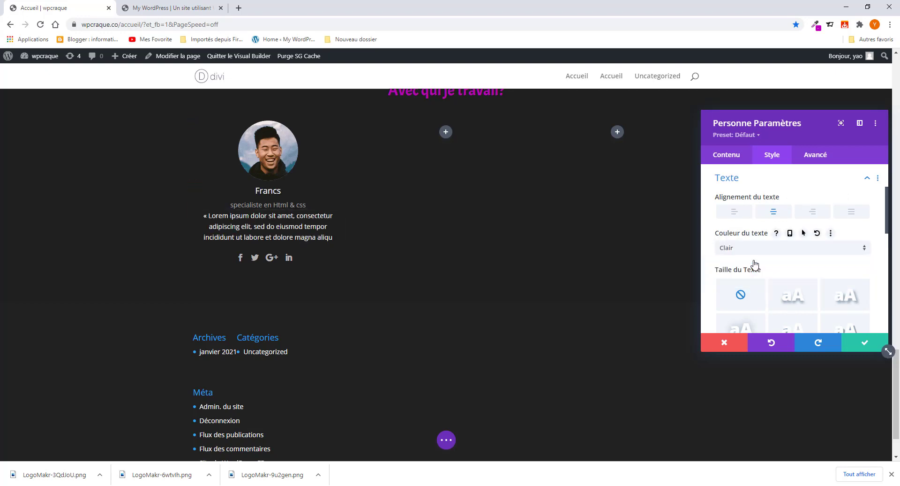
click(169, 12)
click(224, 261)
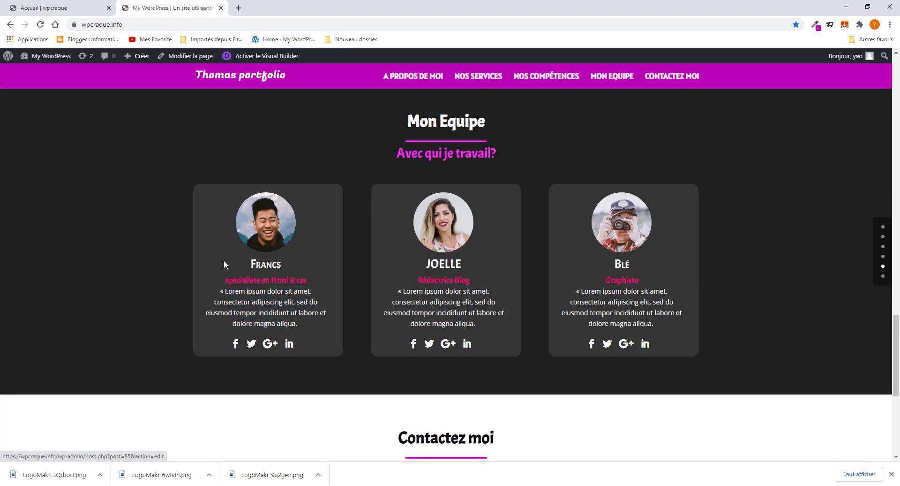
click(65, 8)
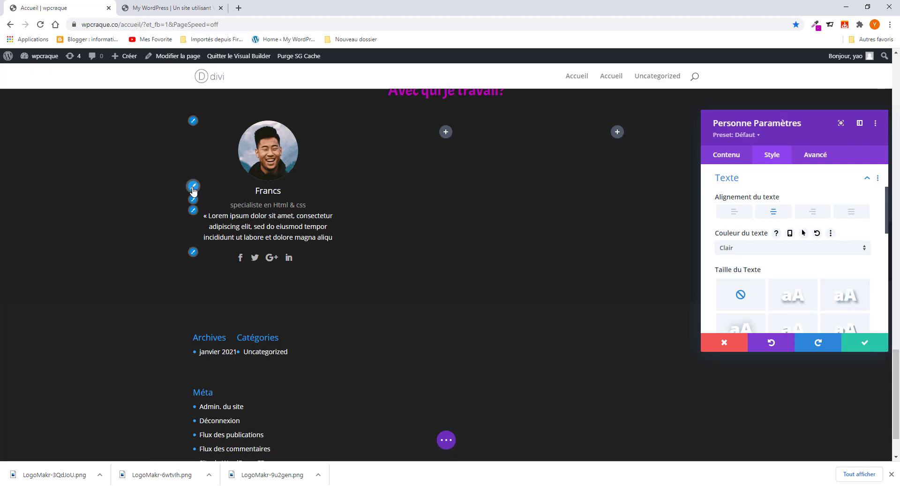
- Set the name heading's font to Acme with Normal weight
click(193, 187)
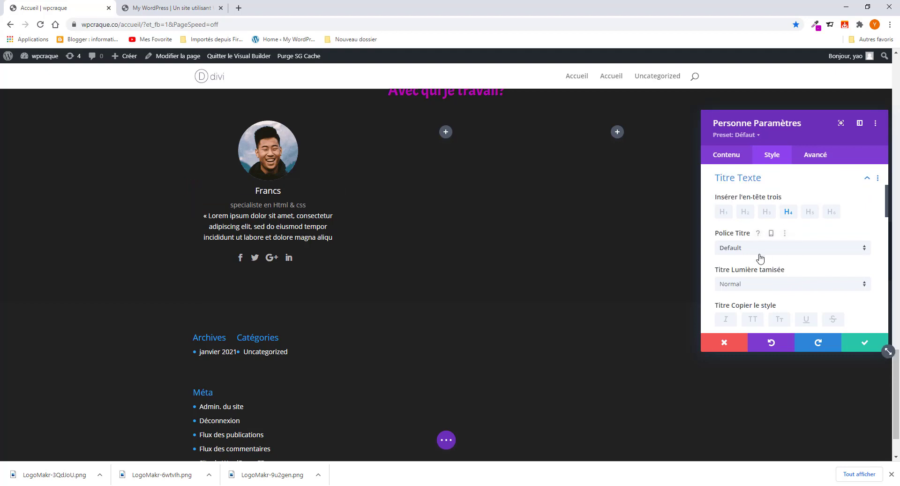
click(760, 252)
click(761, 254)
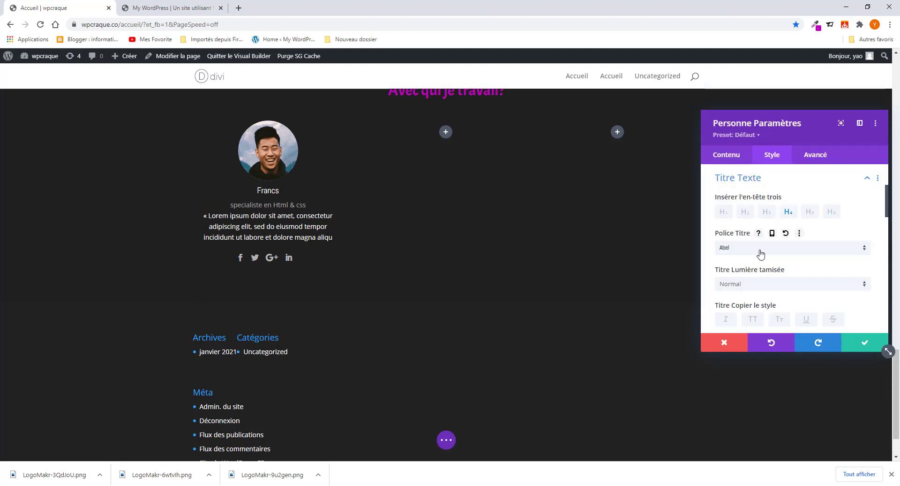
click(760, 254)
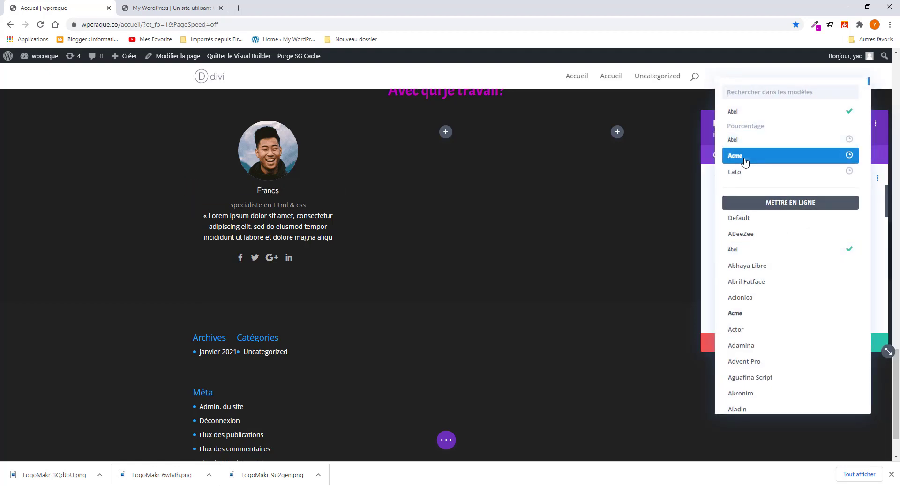
click(745, 160)
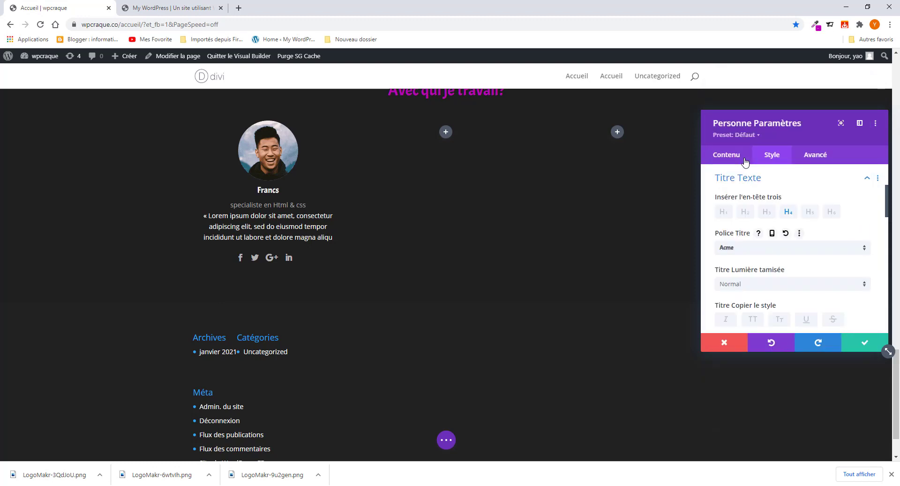
click(764, 287)
click(763, 295)
scroll(765, 307, down, 2)
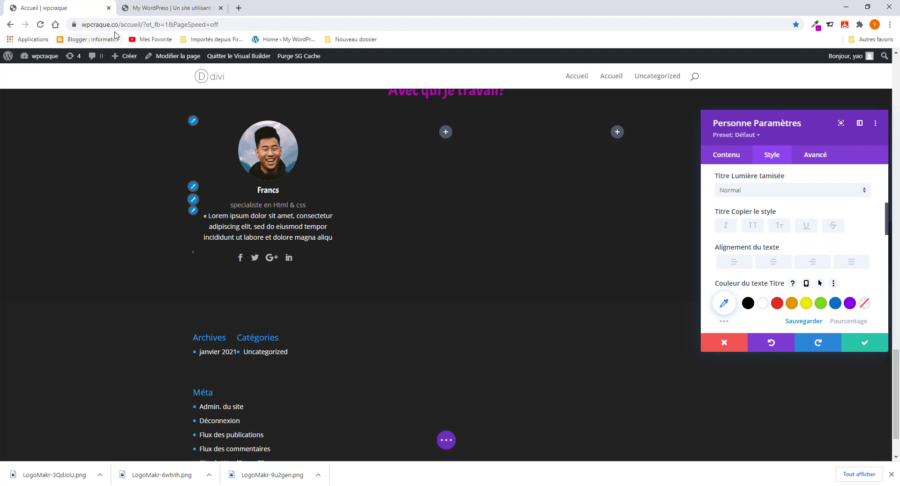
click(161, 8)
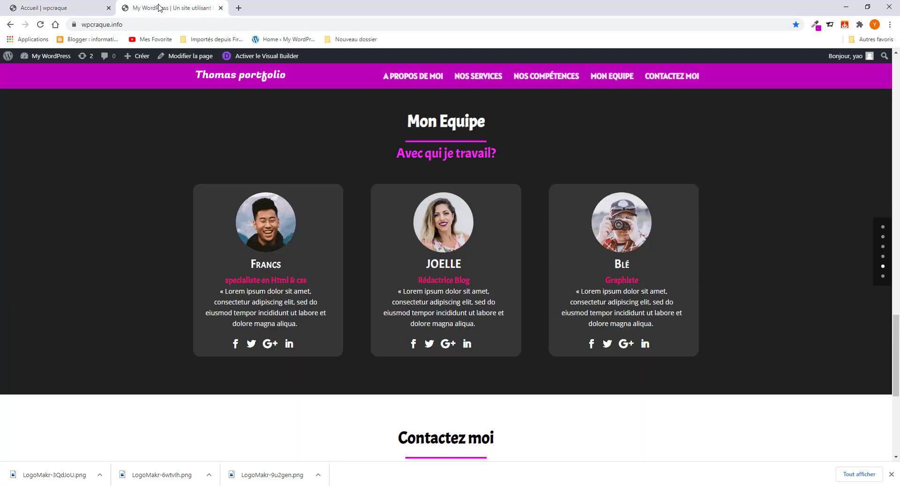
click(81, 6)
- Put the name in small caps and enlarge its title size to 28px
scroll(792, 286, down, 2)
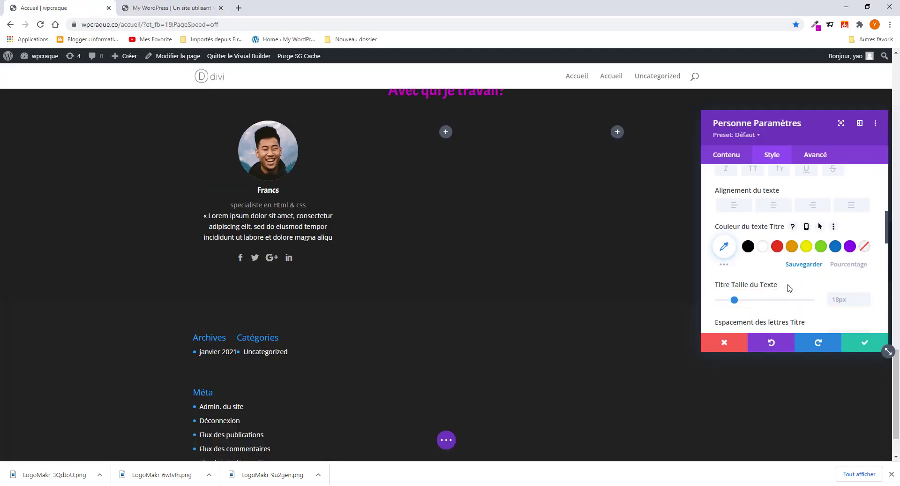
scroll(766, 241, up, 1)
click(778, 181)
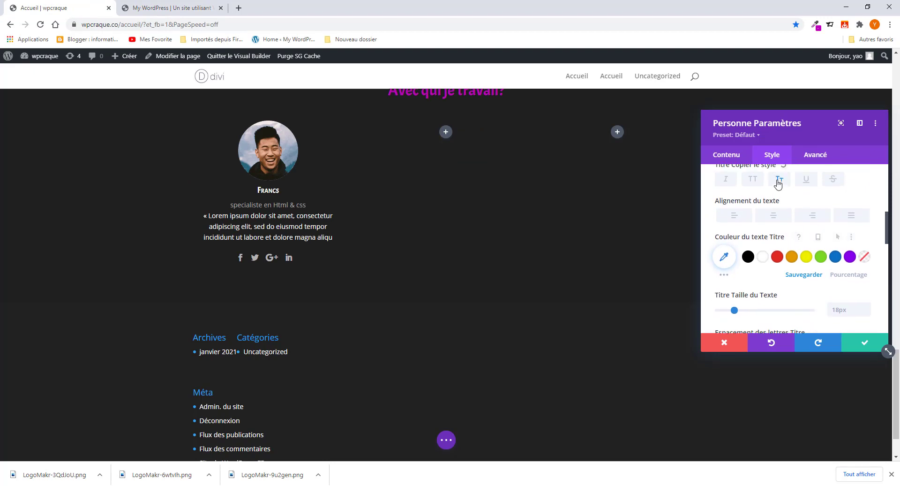
scroll(792, 235, up, 2)
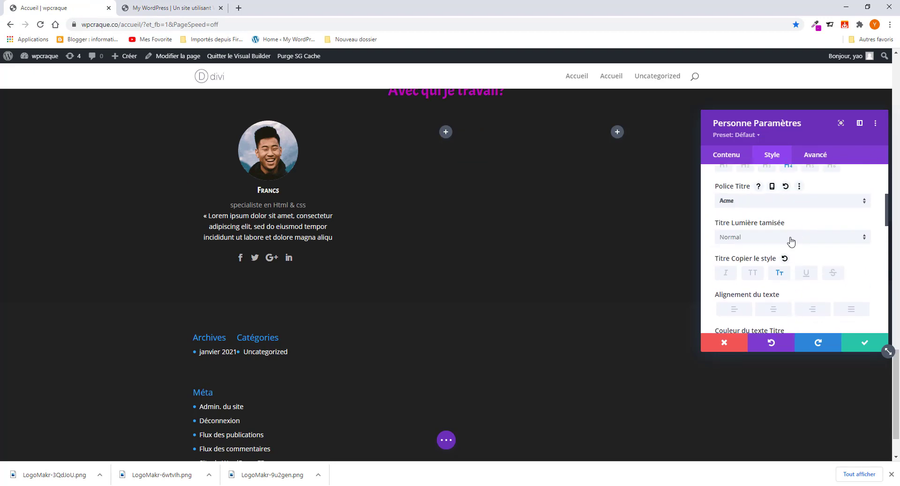
scroll(766, 282, down, 1)
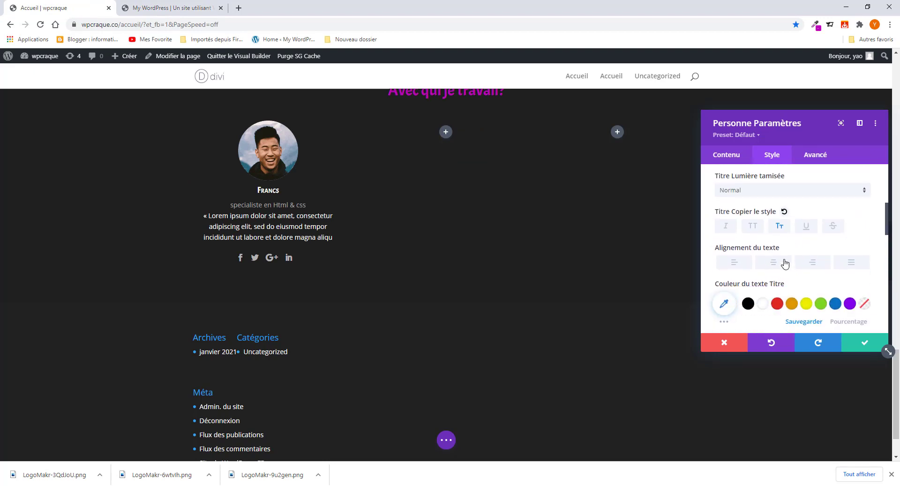
scroll(785, 255, down, 2)
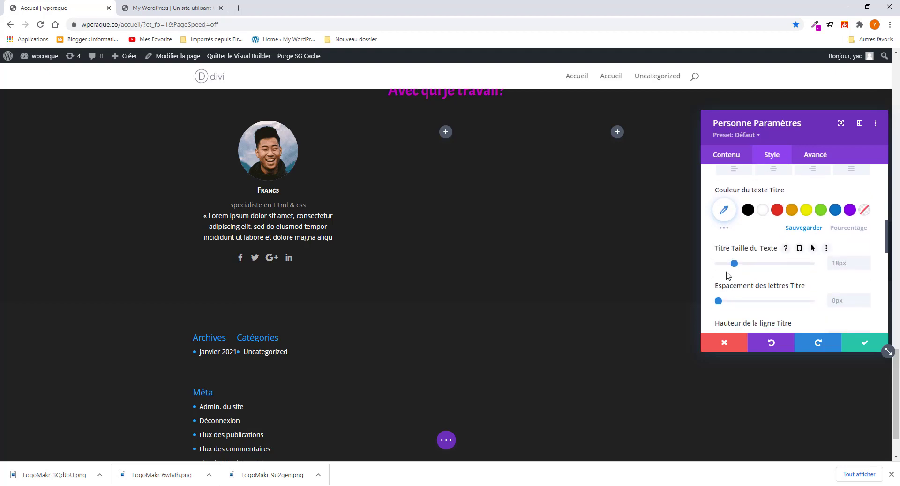
drag(734, 263, 744, 266)
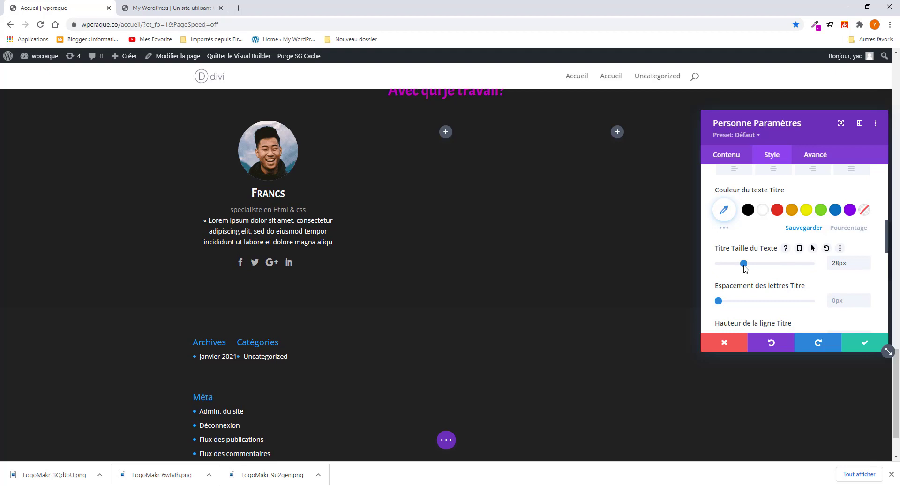
click(163, 10)
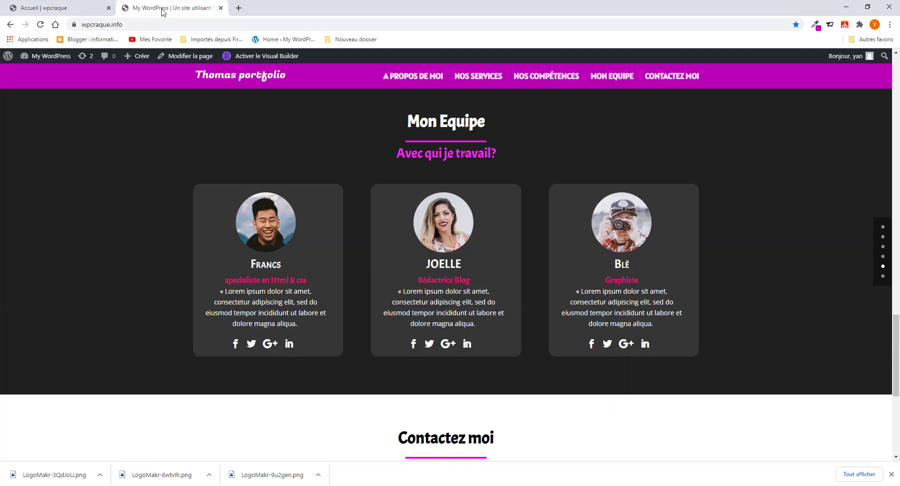
click(79, 16)
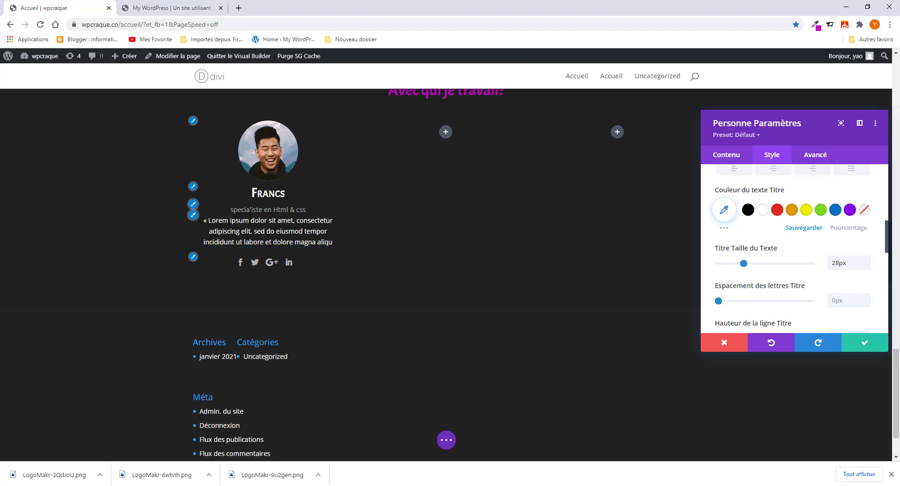
- Set the job title to Acme font, Normal weight, at 18px
click(193, 205)
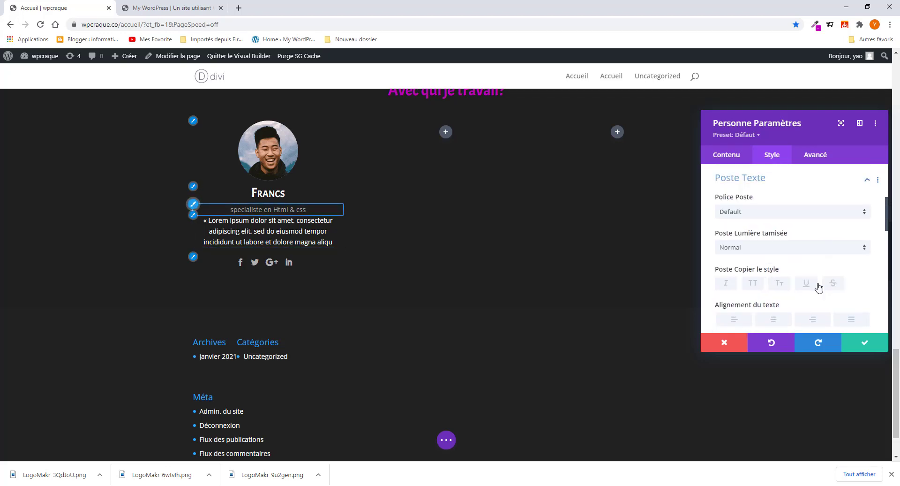
click(742, 211)
click(746, 161)
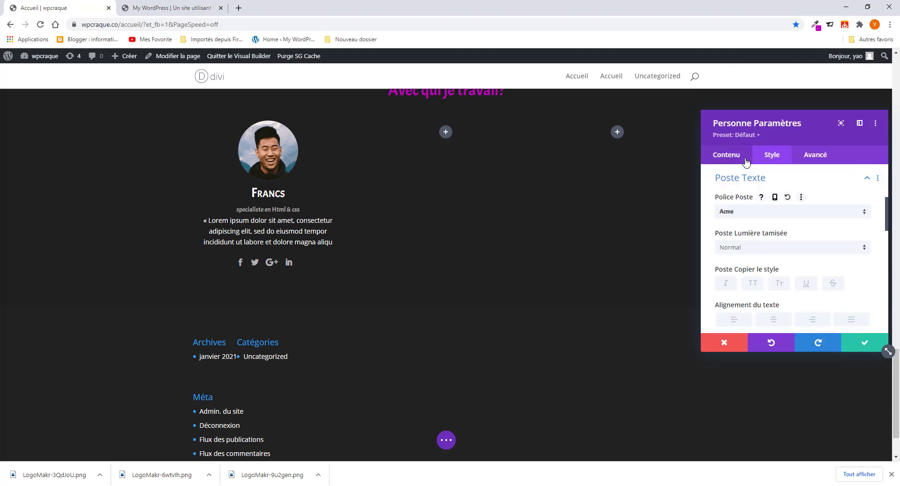
click(760, 250)
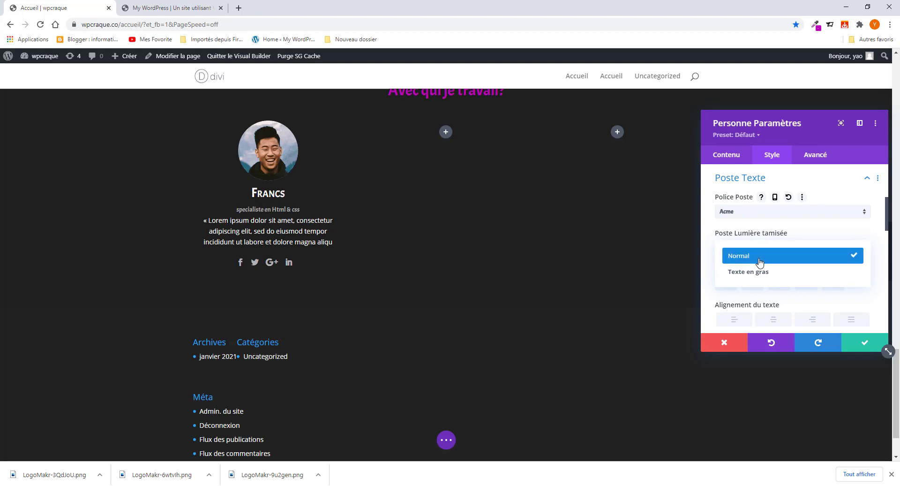
click(760, 253)
scroll(760, 278, down, 1)
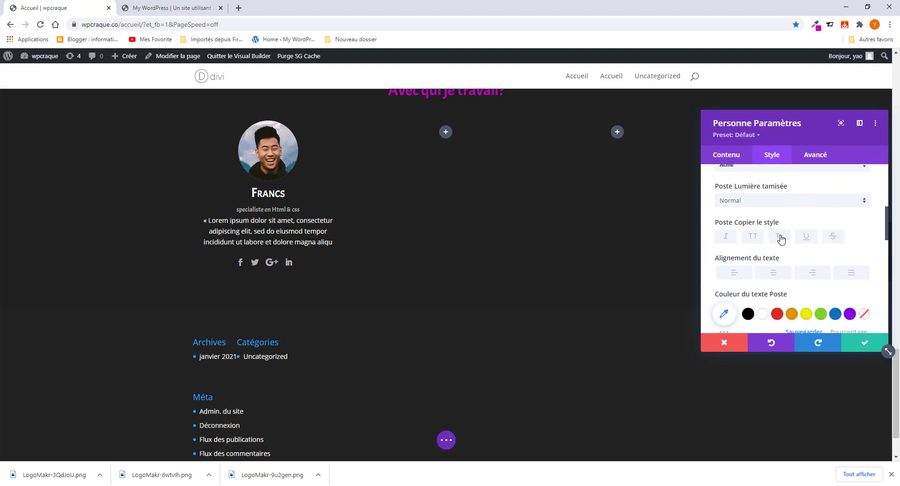
scroll(771, 273, down, 2)
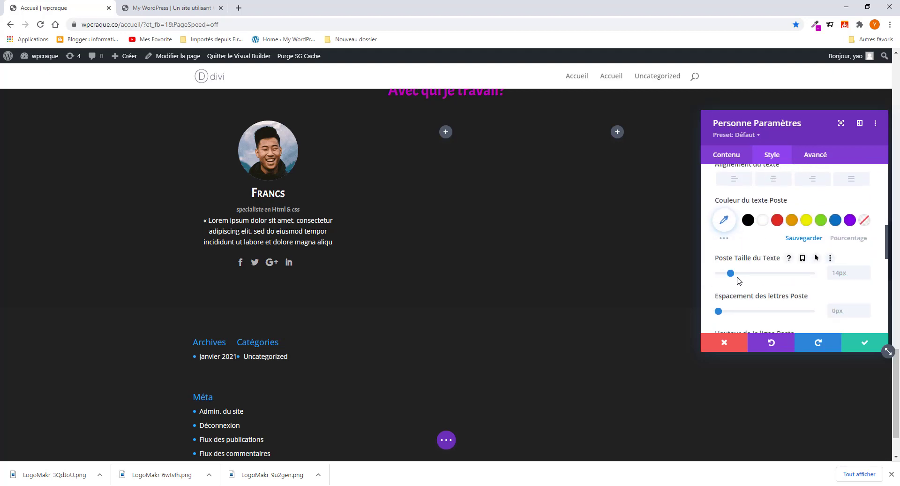
drag(730, 274, 736, 274)
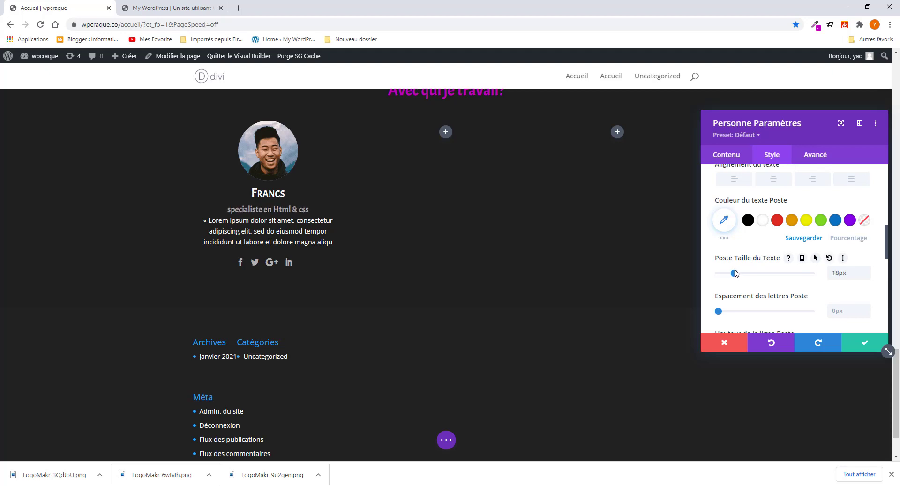
- Colour the job title magenta-pink #e01f7c, comparing with the live Mon Equipe page
click(749, 220)
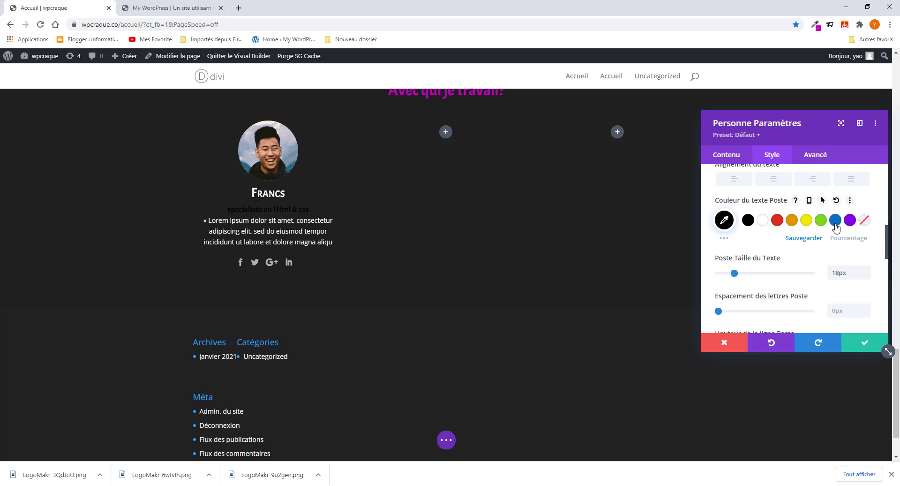
click(724, 222)
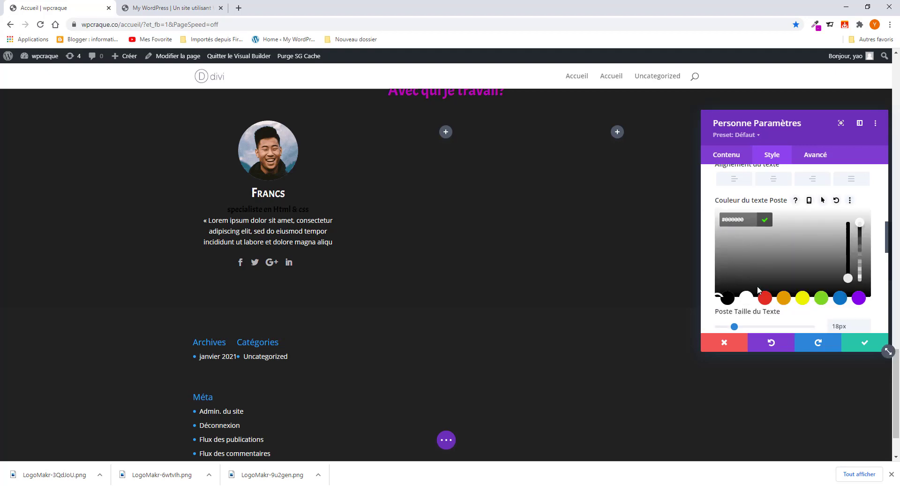
click(765, 297)
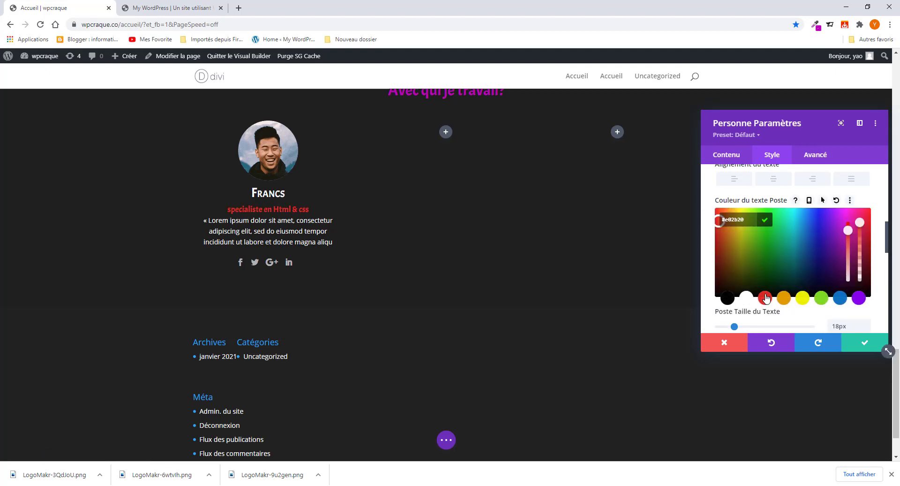
click(845, 215)
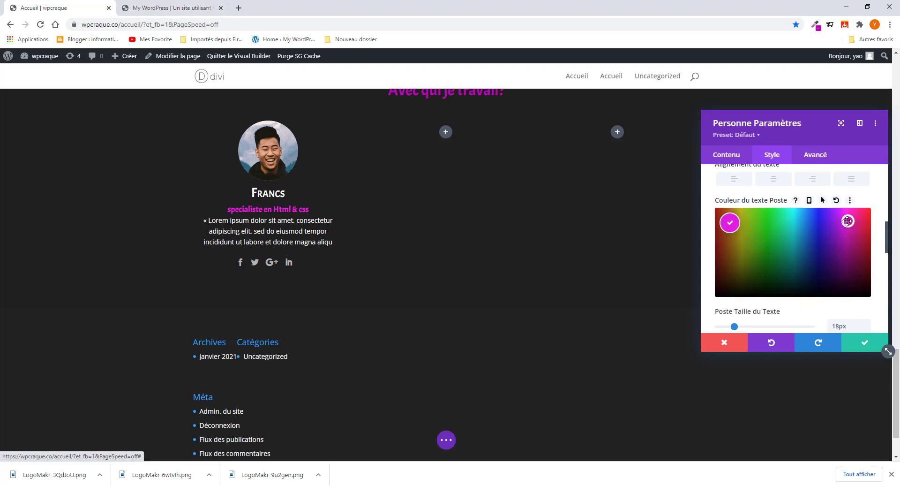
click(852, 219)
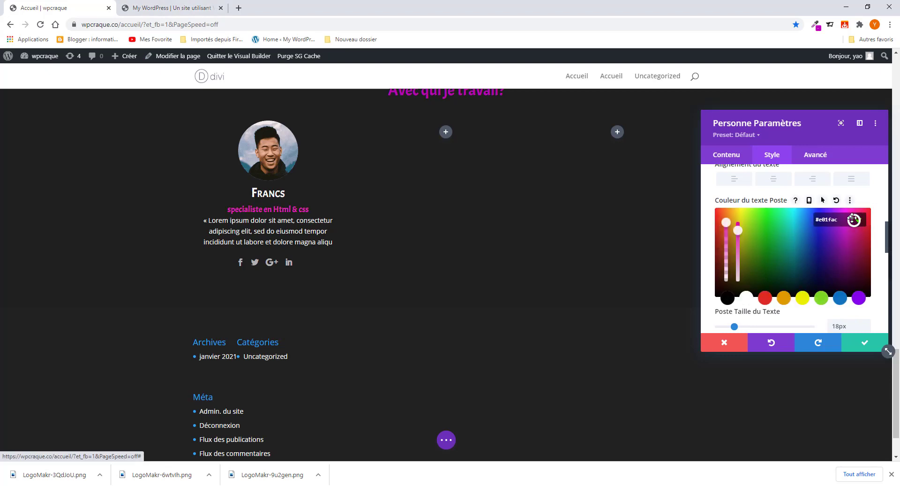
drag(853, 219, 860, 220)
click(155, 5)
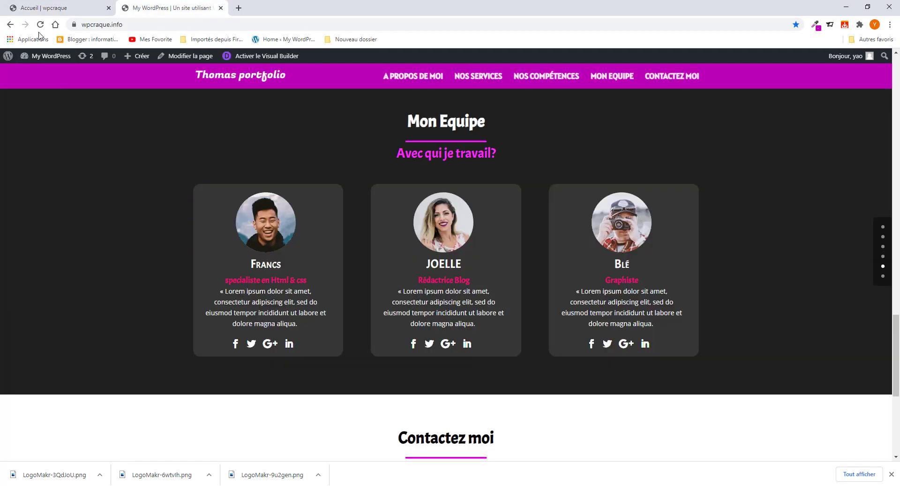
click(54, 5)
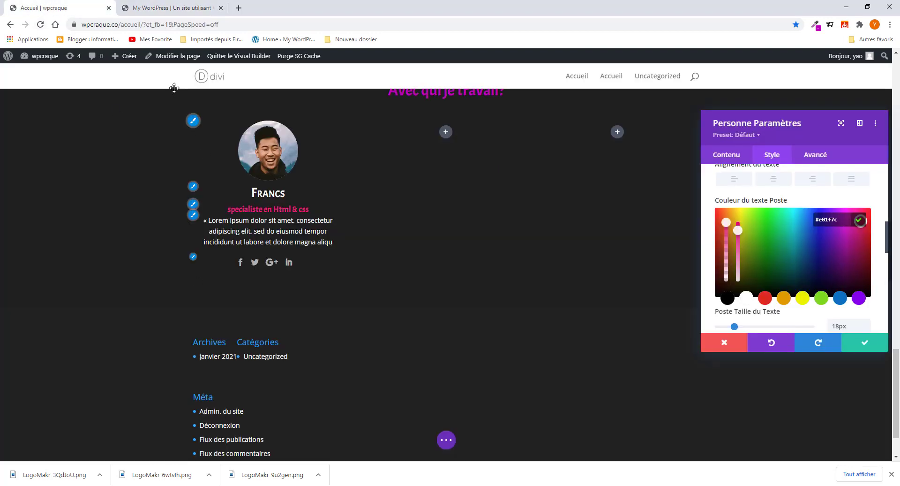
click(167, 8)
click(94, 10)
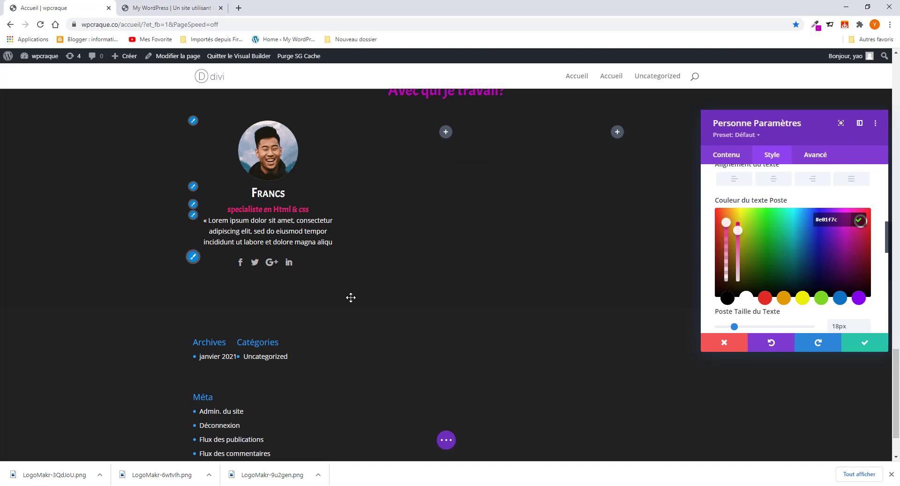
- Set the card's Fond to dark grey #595959, starting from black
click(728, 159)
scroll(745, 288, down, 1)
click(747, 248)
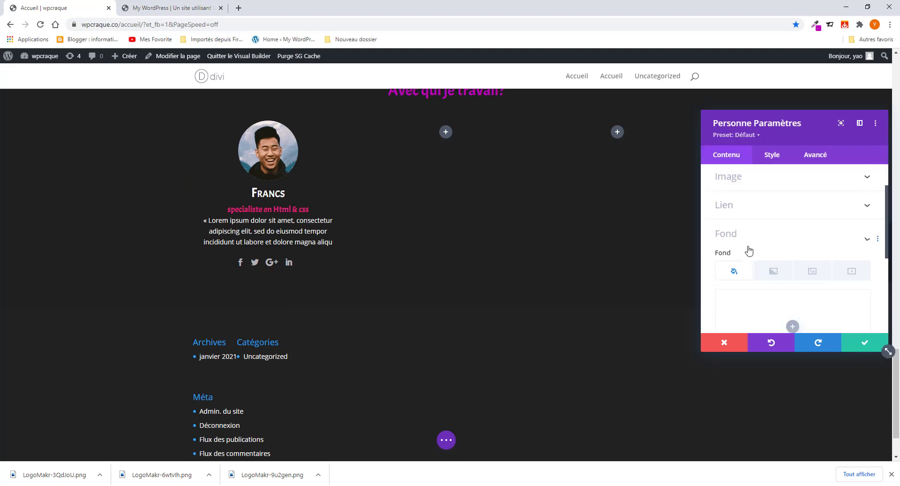
click(168, 8)
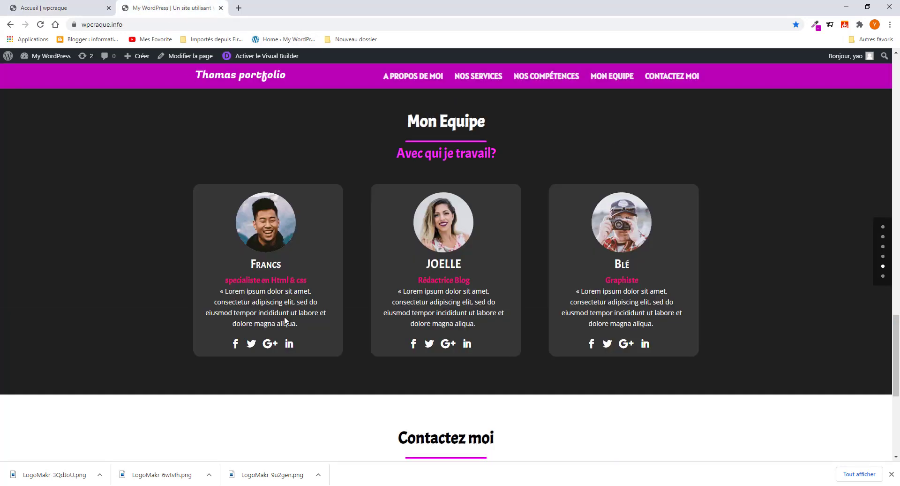
click(73, 8)
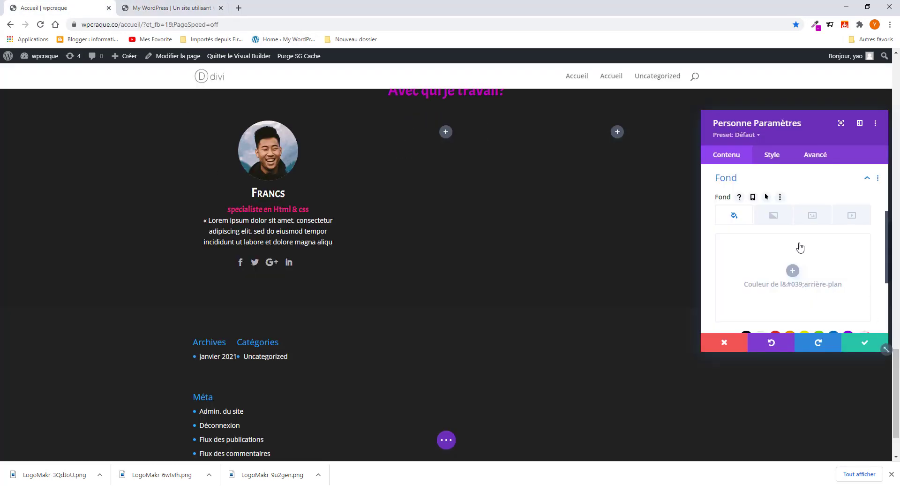
scroll(759, 303, down, 1)
click(746, 290)
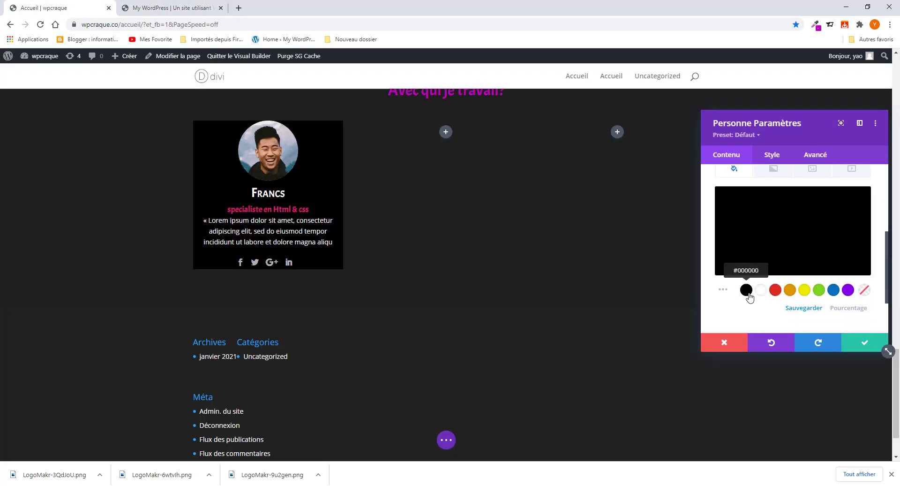
click(762, 246)
drag(763, 246, 764, 249)
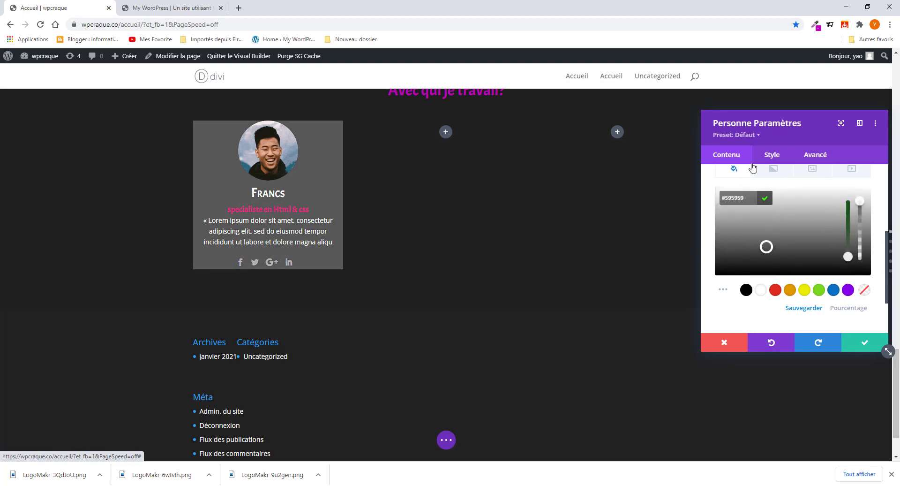
click(771, 156)
scroll(783, 259, down, 3)
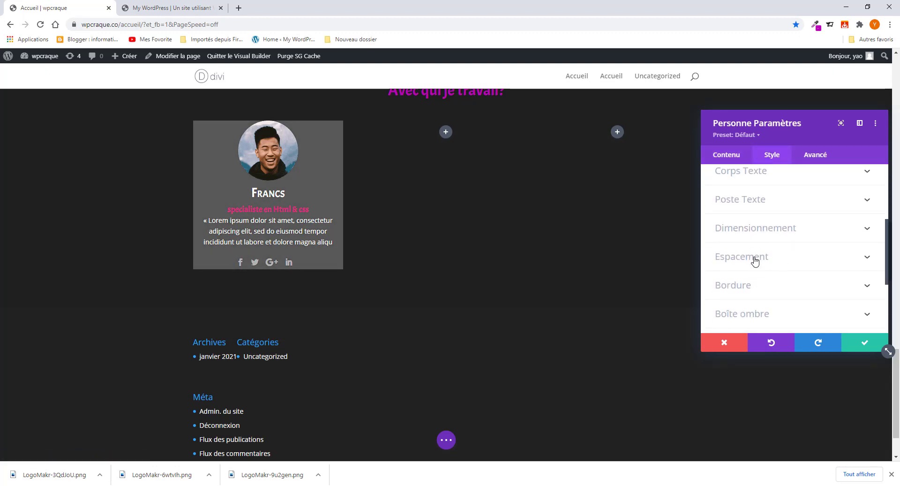
- Add top padding inside the card and make its social icons white
click(755, 261)
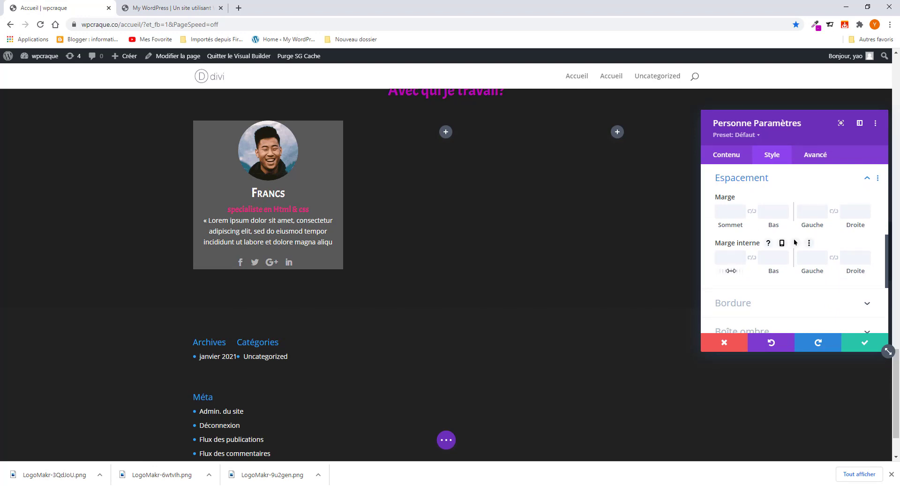
drag(730, 270, 809, 273)
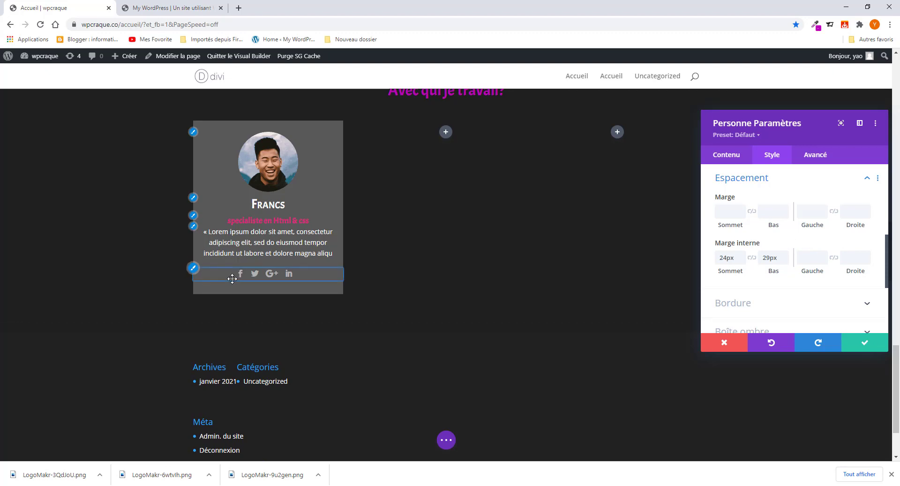
click(192, 268)
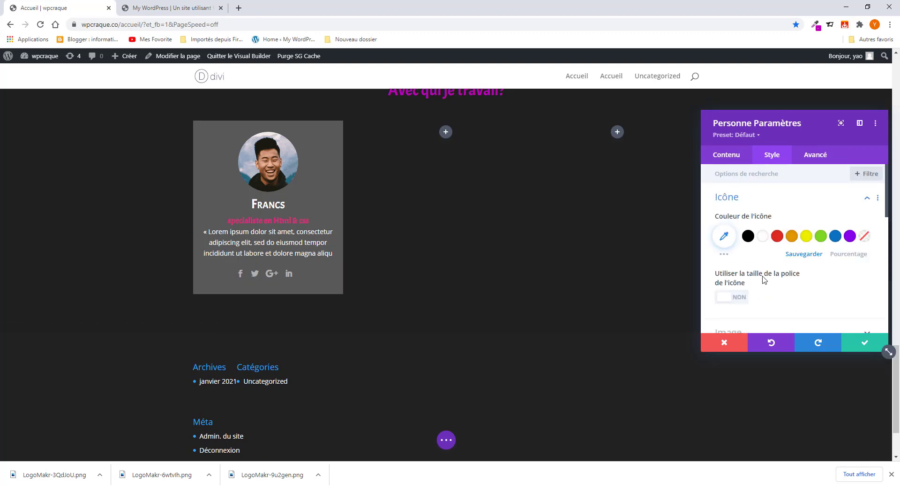
click(763, 238)
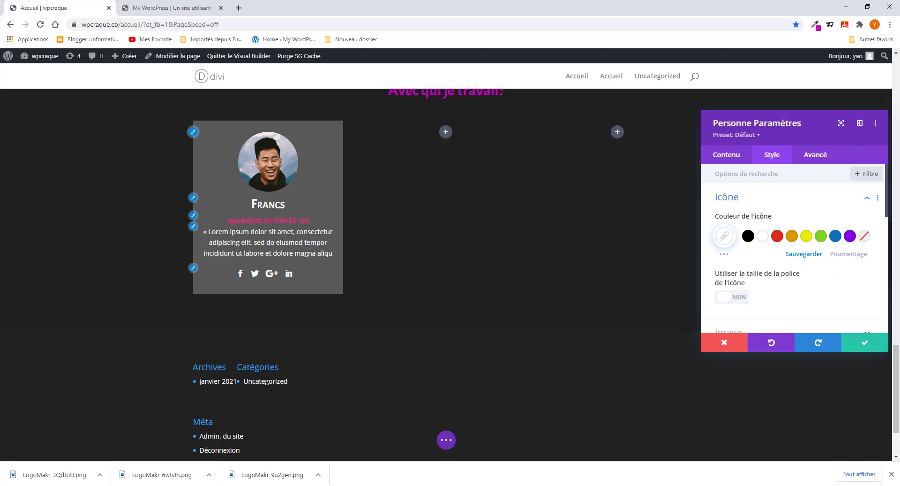
- Set Rectangle arrondi to 15px on all corners and save the card
scroll(757, 260, down, 5)
scroll(749, 253, down, 3)
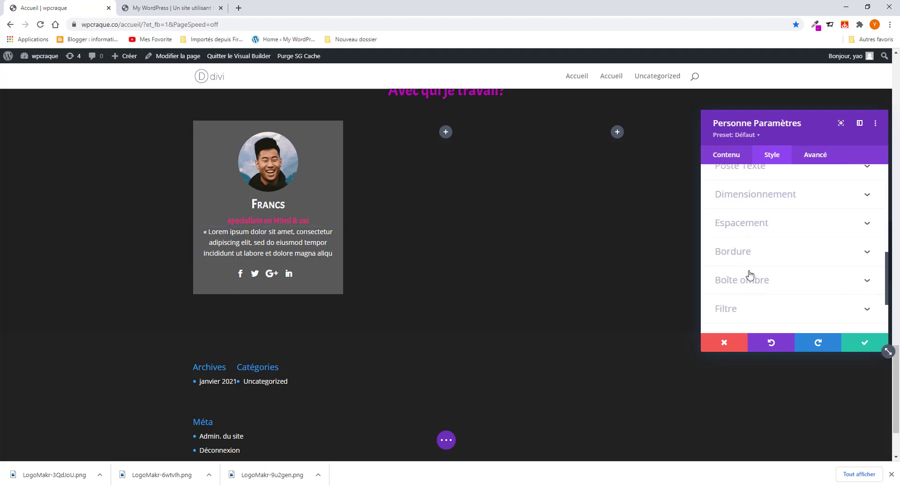
click(749, 253)
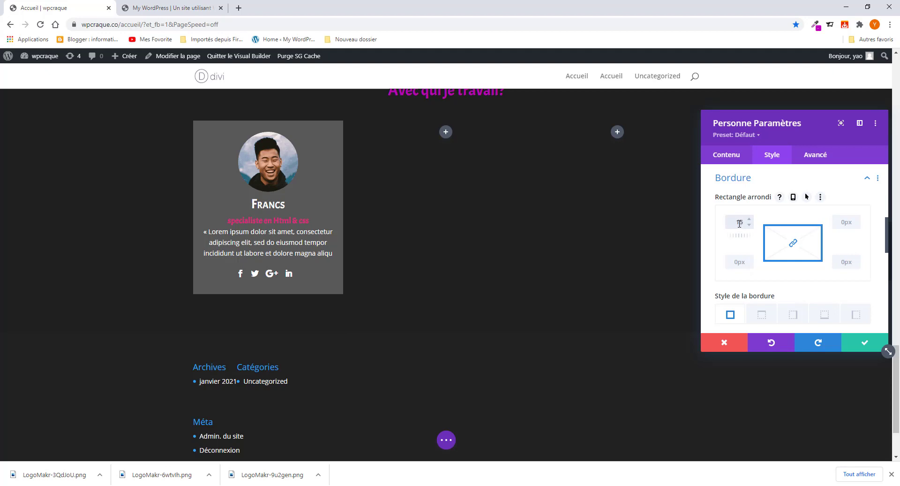
click(193, 10)
click(60, 5)
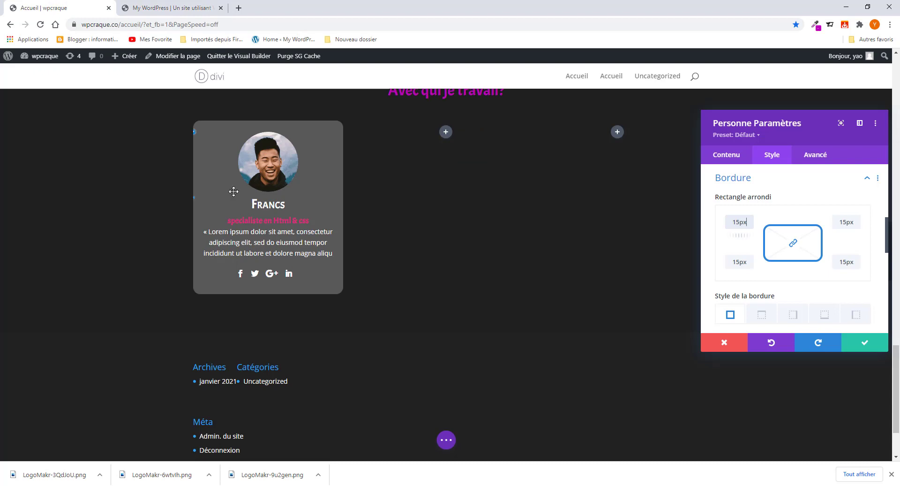
click(865, 346)
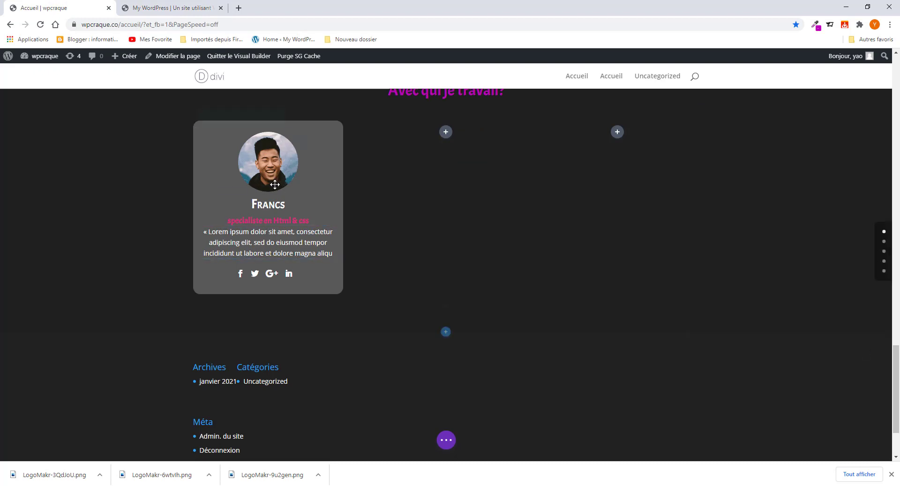
scroll(272, 197, up, 2)
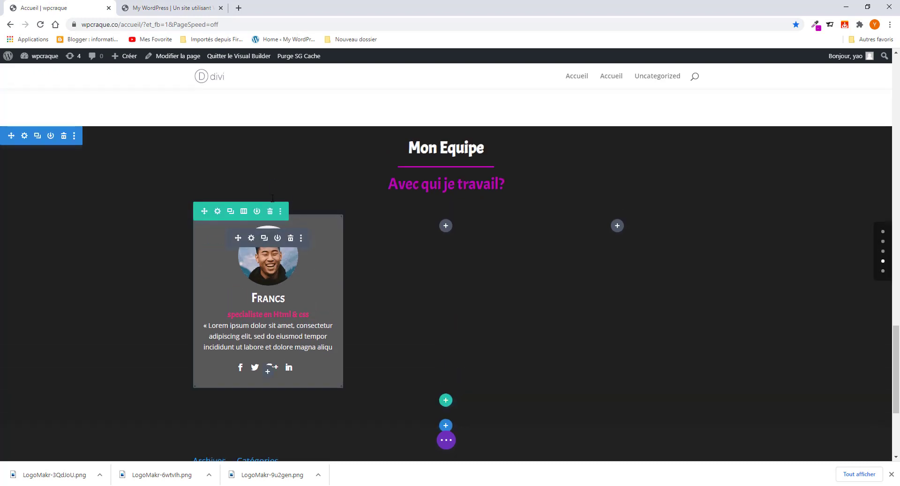
- Delete the two empty columns and duplicate the team-card column twice, then save the row
click(217, 211)
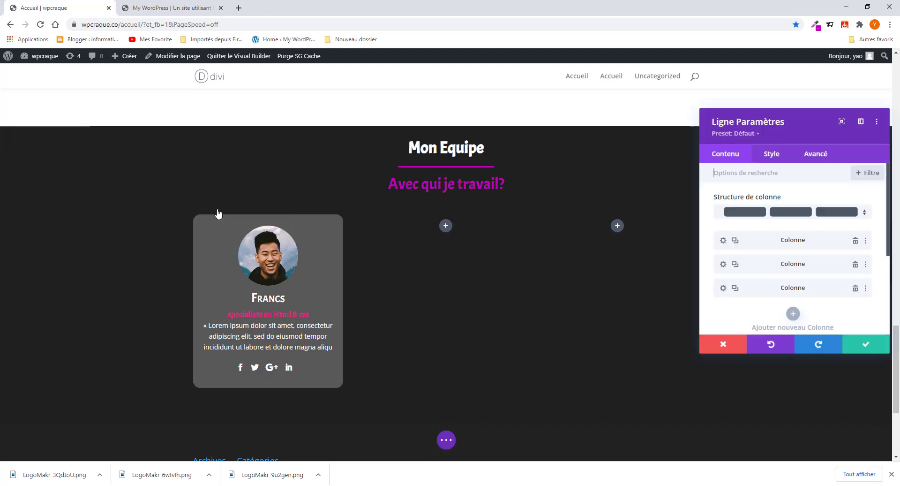
click(855, 288)
click(855, 264)
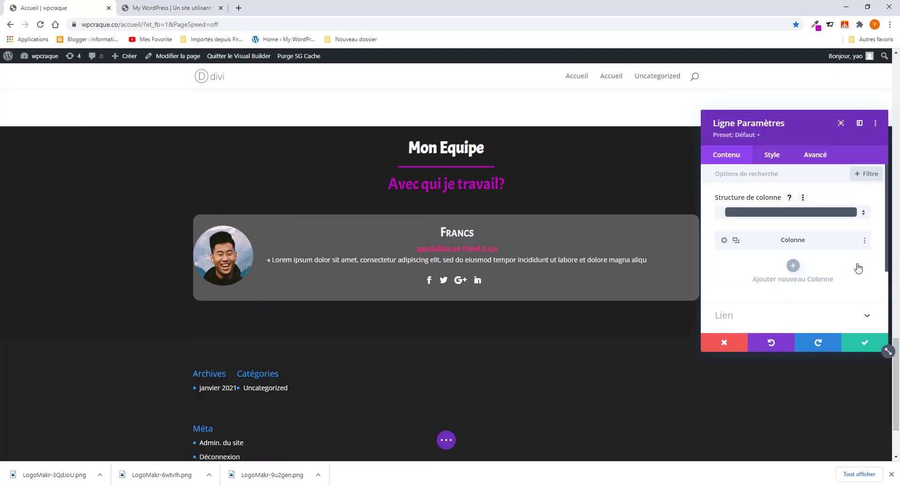
click(735, 241)
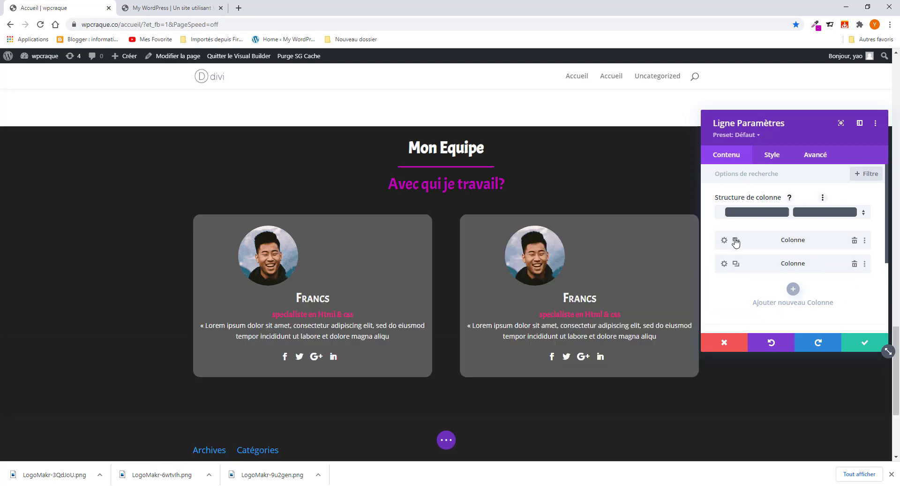
click(734, 240)
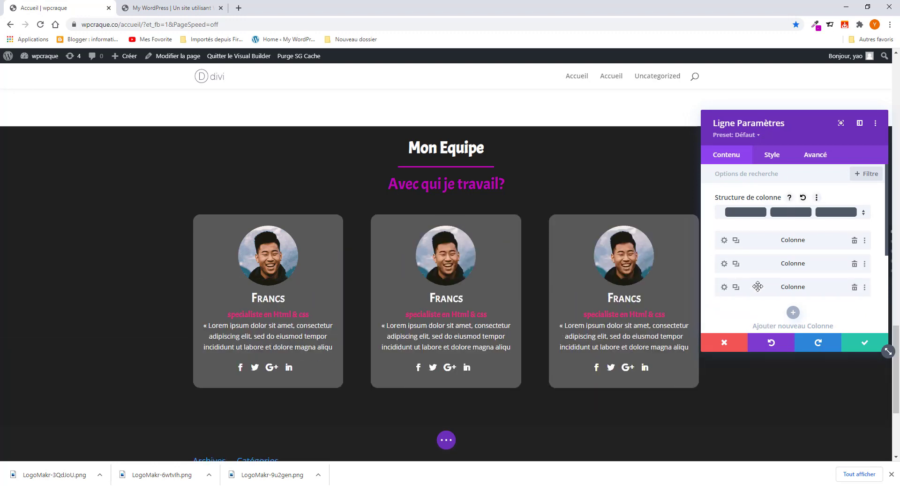
click(866, 346)
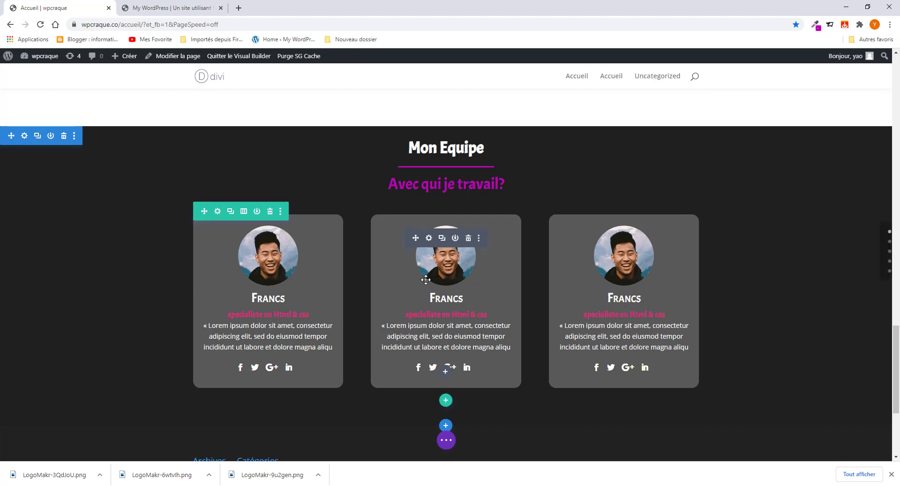
- Replace the middle card's photo with the woman's circular portrait and save it
click(429, 238)
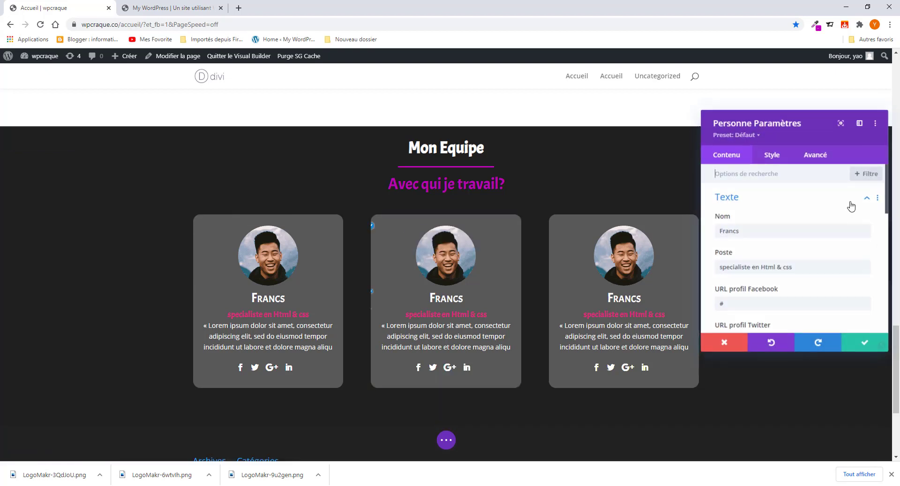
scroll(778, 317, down, 1)
scroll(778, 316, down, 2)
scroll(771, 322, up, 3)
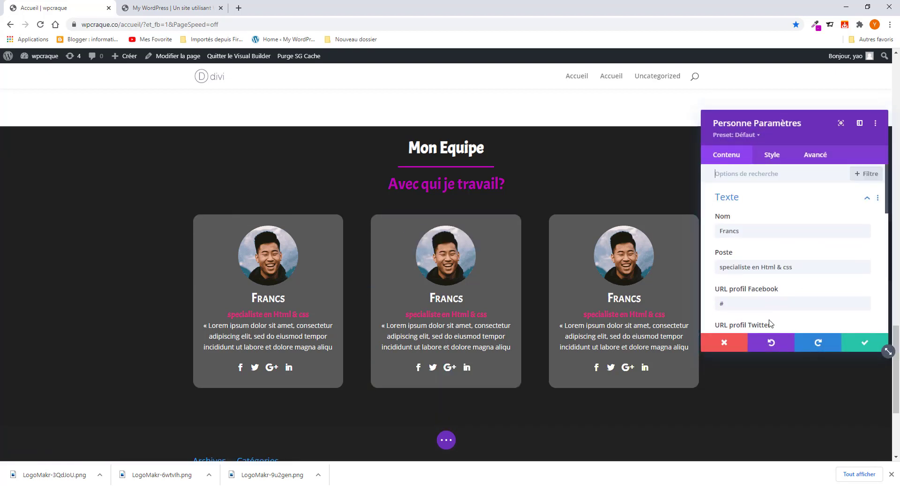
scroll(752, 311, down, 10)
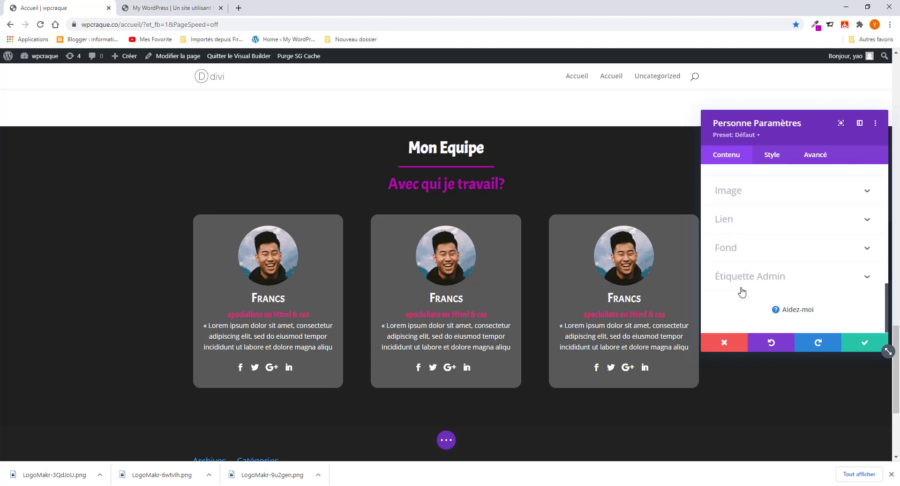
click(752, 197)
click(803, 256)
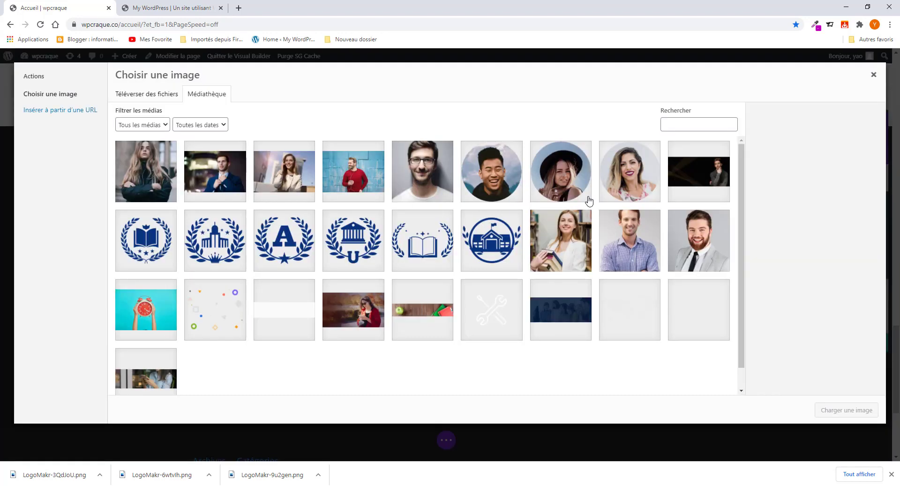
click(632, 184)
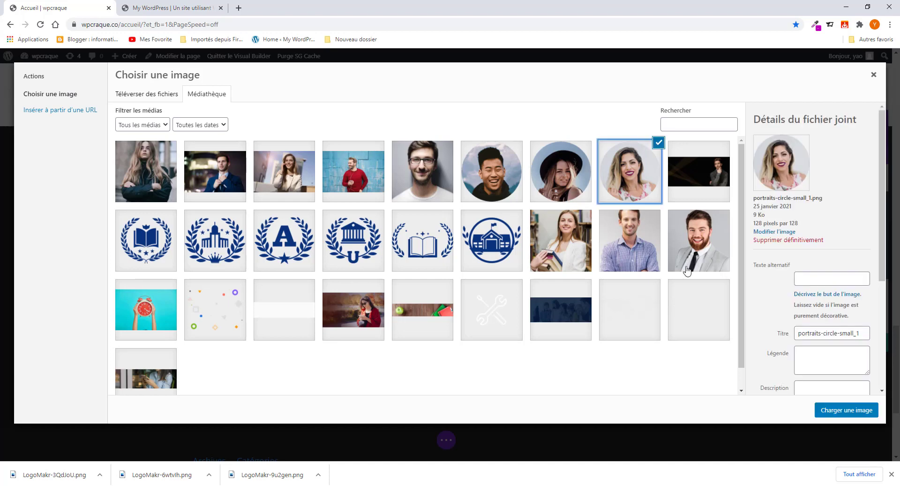
click(831, 408)
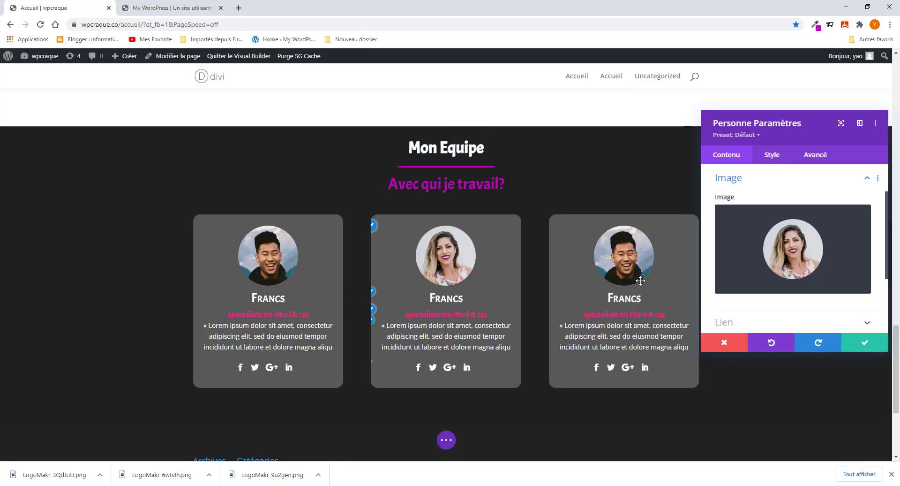
click(866, 345)
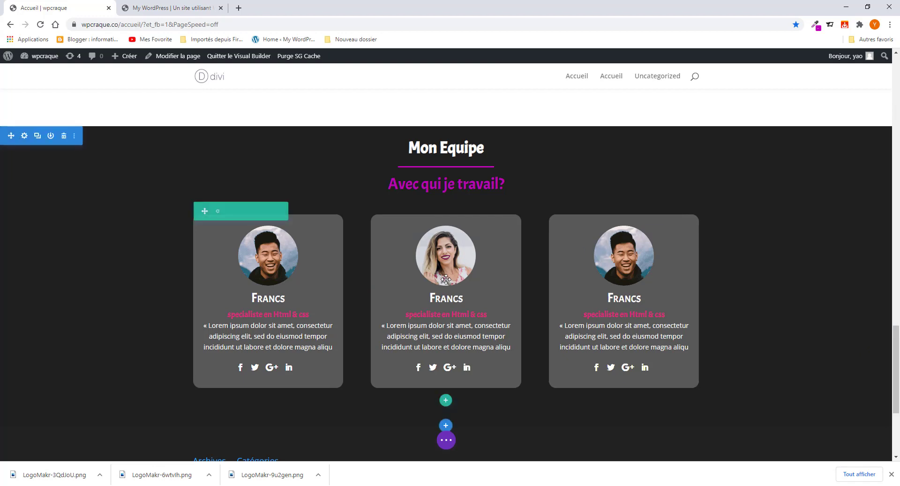
scroll(476, 356, up, 6)
scroll(475, 356, down, 2)
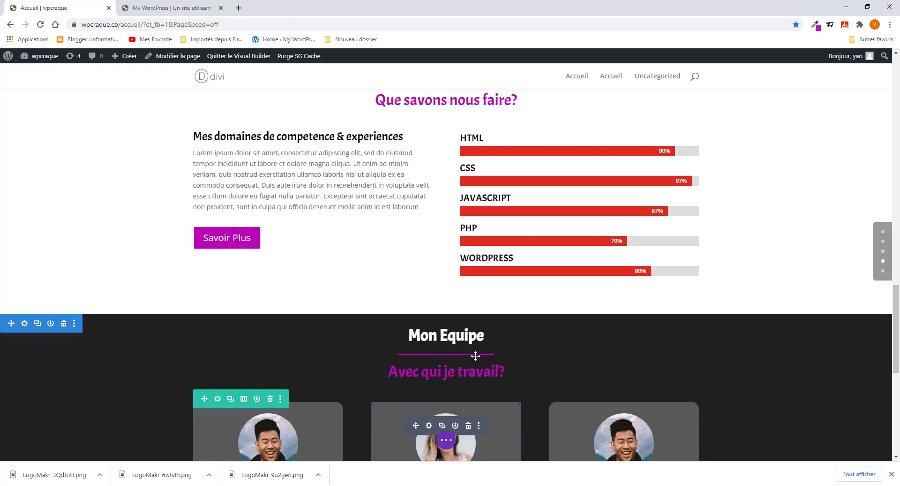
- Compare the three-card team section with the live site's Mon Equipe section
click(186, 8)
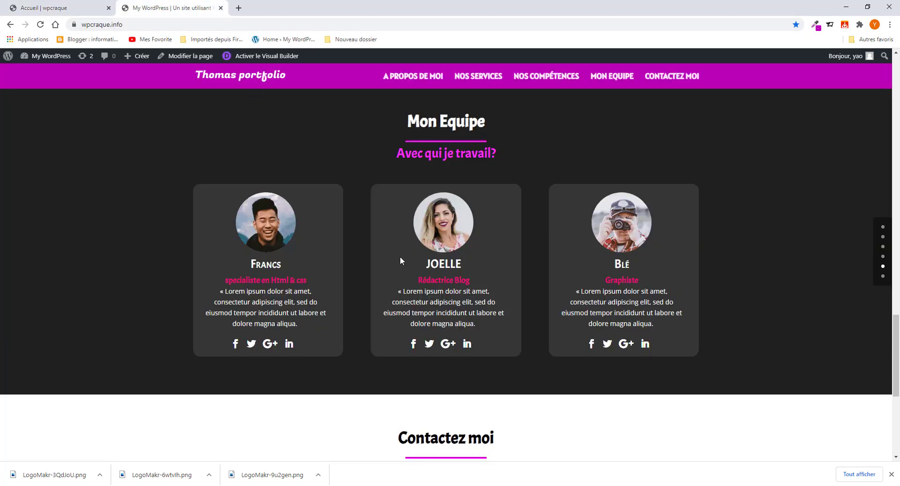
scroll(400, 255, up, 2)
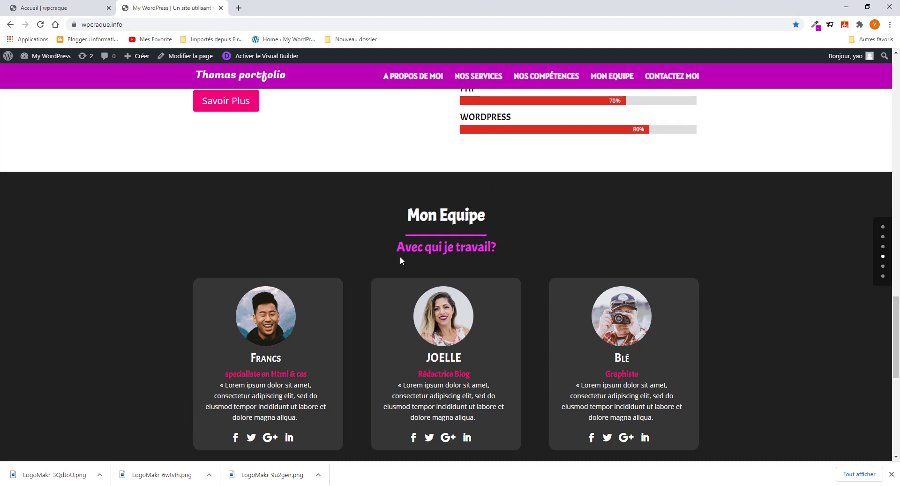
scroll(401, 256, down, 4)
click(73, 7)
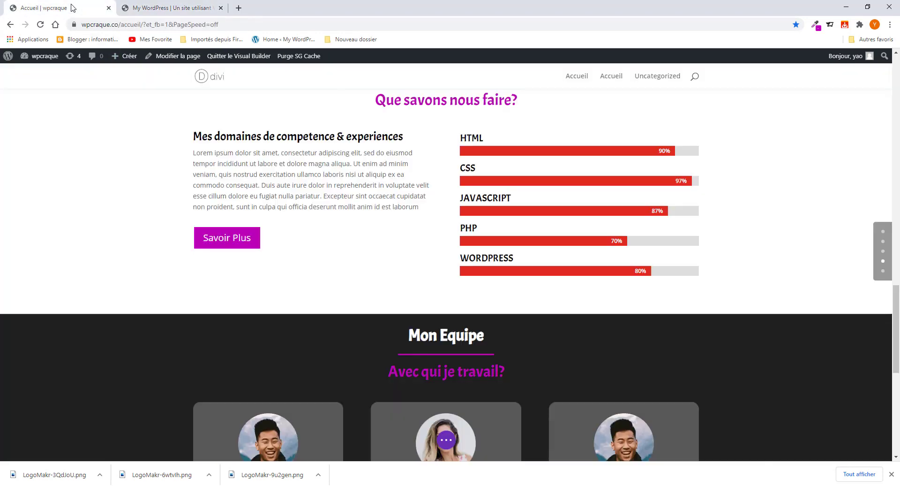
scroll(332, 270, down, 5)
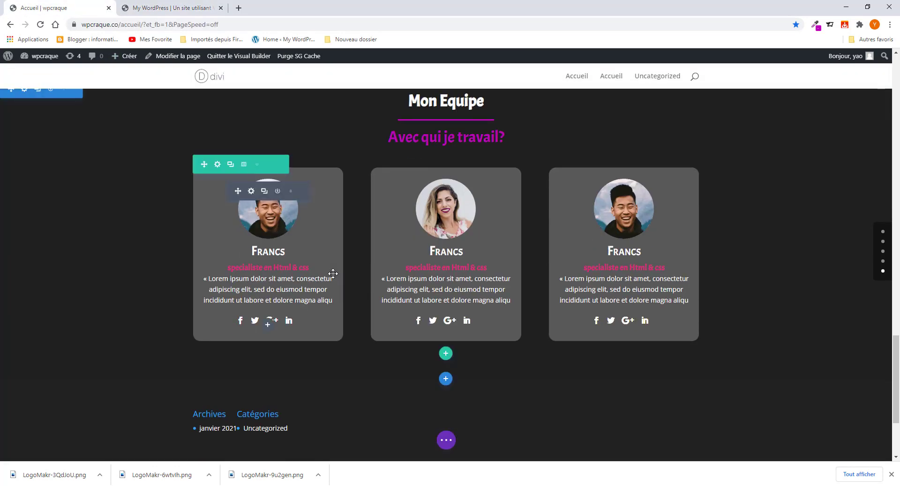
scroll(328, 284, up, 15)
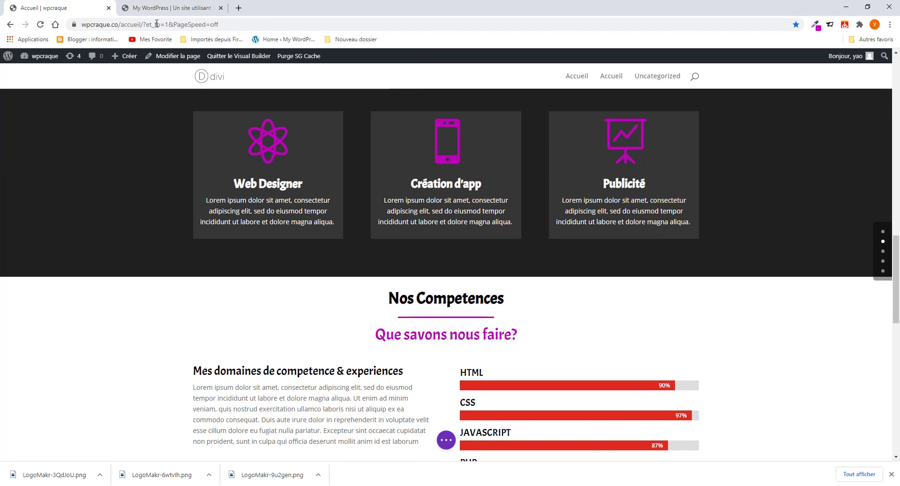
click(166, 8)
scroll(371, 367, down, 4)
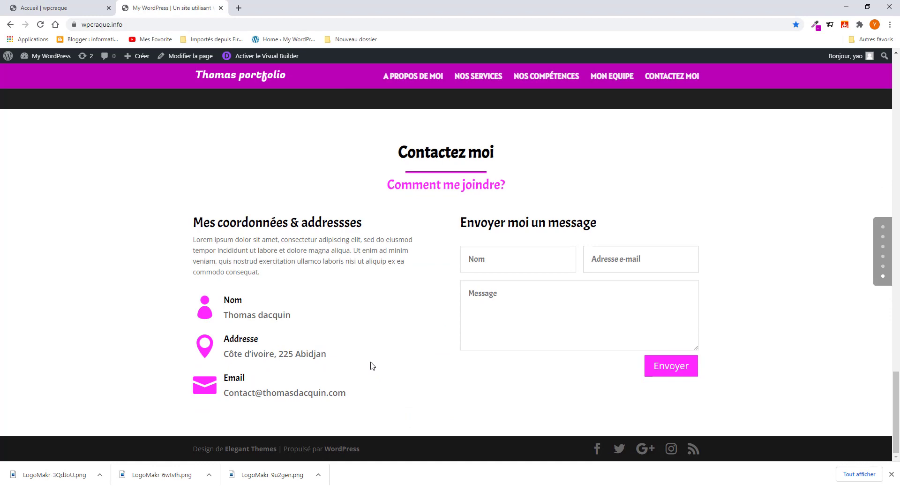
scroll(370, 365, up, 15)
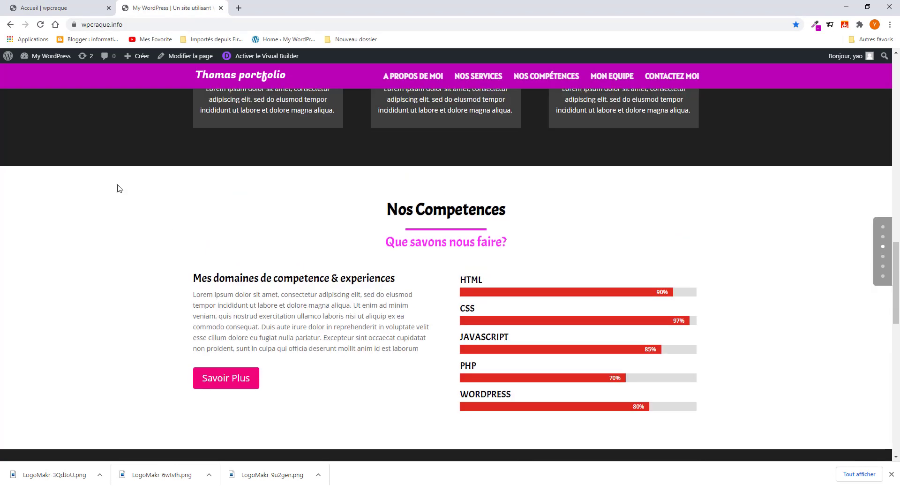
click(82, 7)
scroll(307, 354, down, 4)
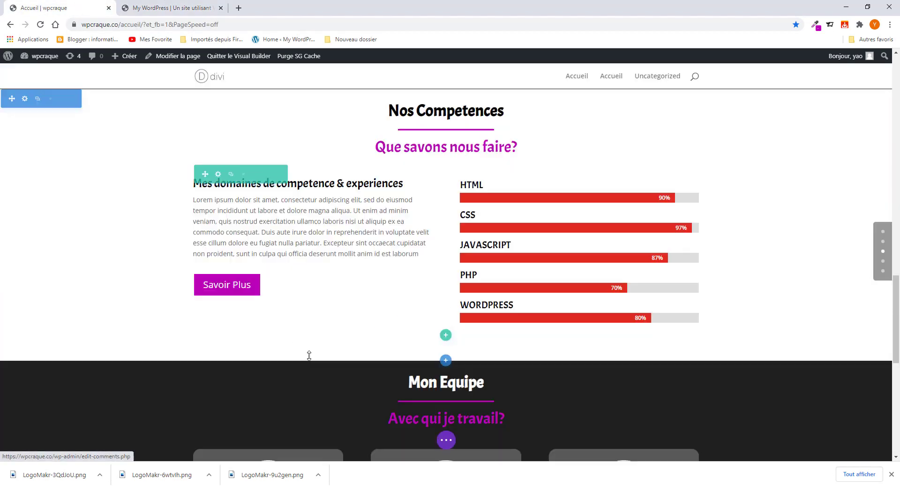
scroll(310, 356, up, 3)
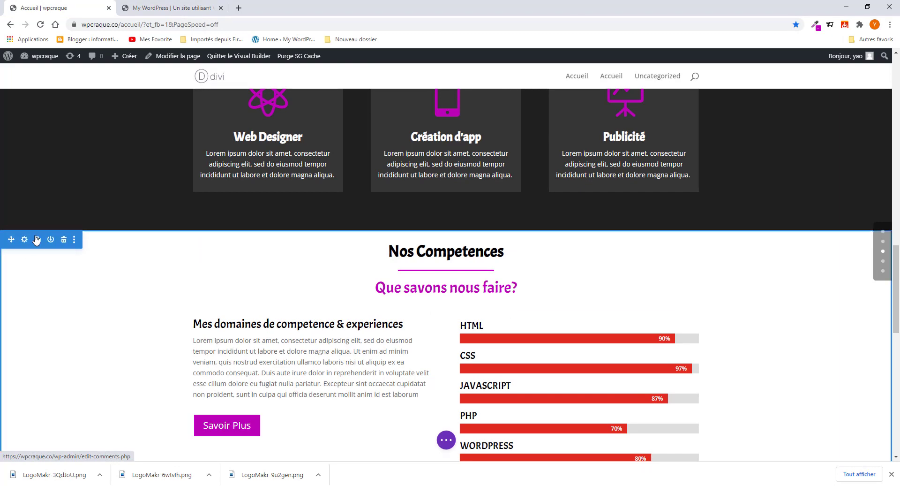
- Duplicate the Nos Competences section and scroll through the page
click(37, 240)
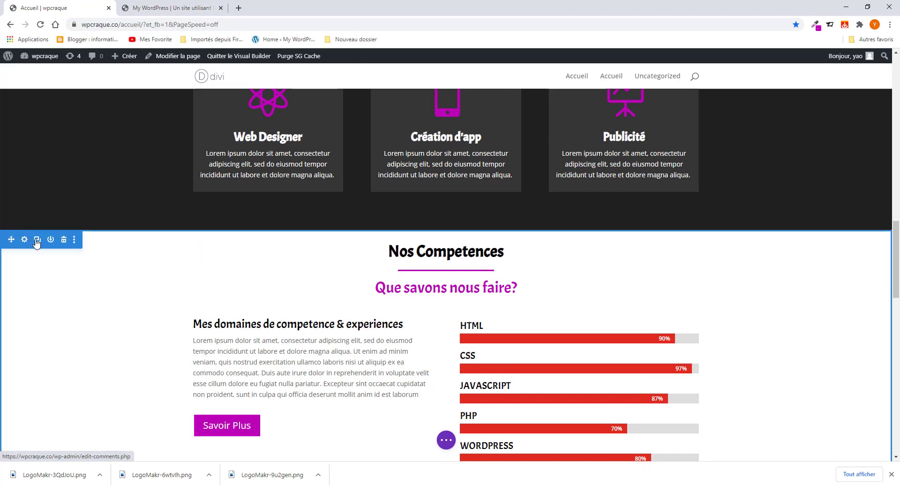
scroll(173, 318, down, 9)
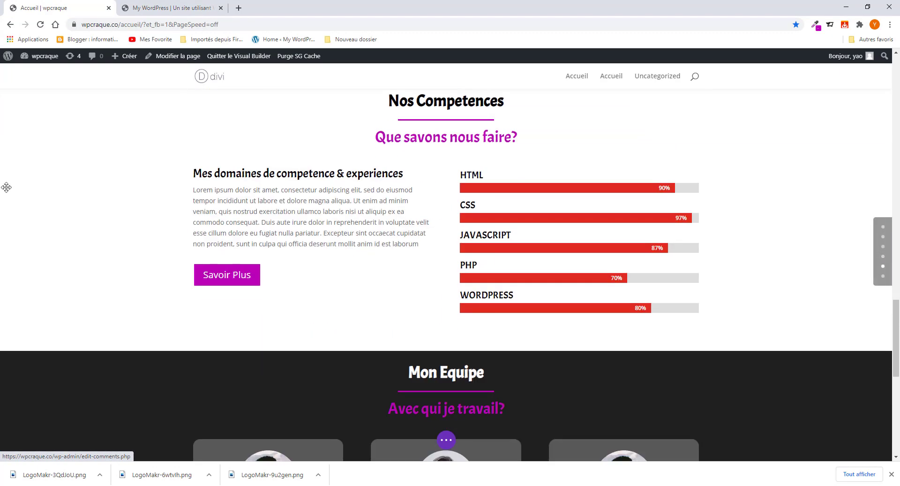
scroll(8, 189, up, 5)
scroll(30, 286, down, 2)
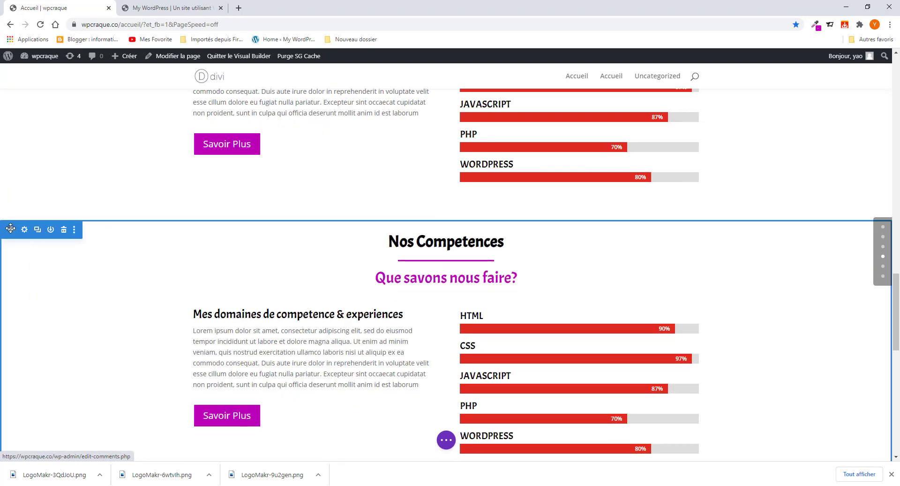
scroll(10, 263, down, 3)
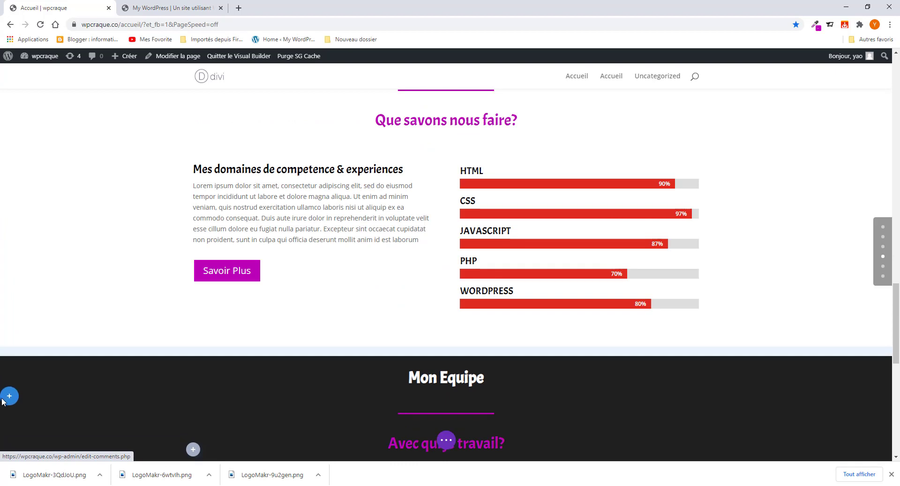
scroll(3, 427, down, 5)
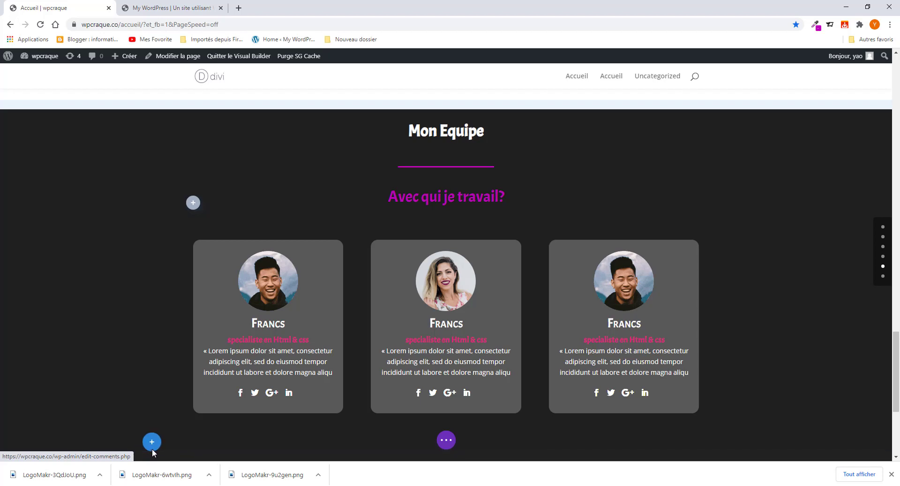
scroll(151, 444, down, 2)
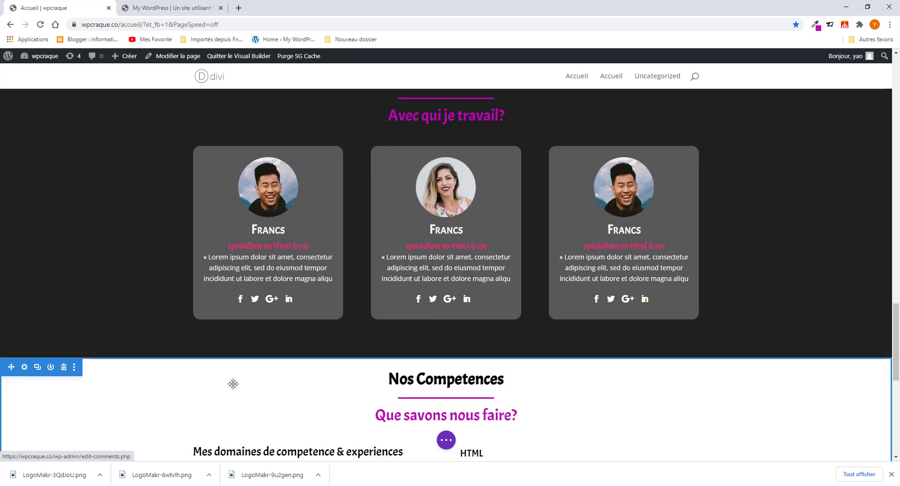
scroll(287, 321, down, 5)
scroll(288, 323, up, 10)
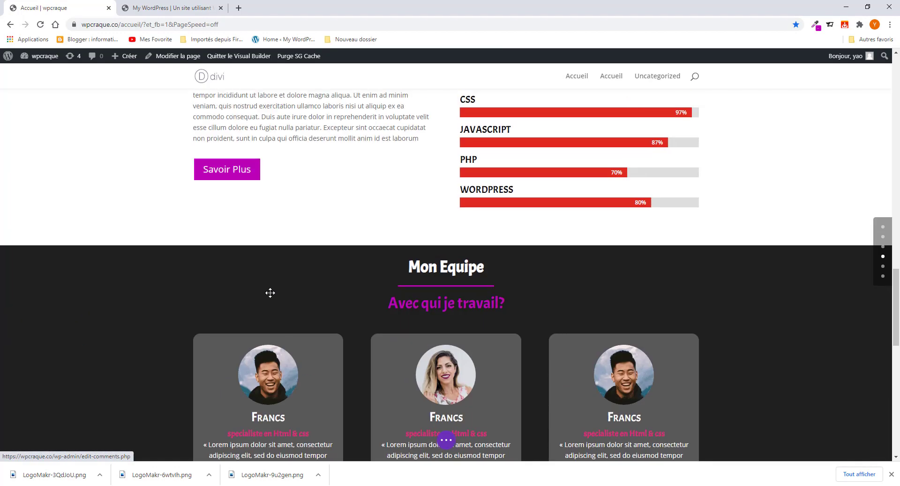
scroll(271, 297, up, 4)
scroll(271, 300, down, 20)
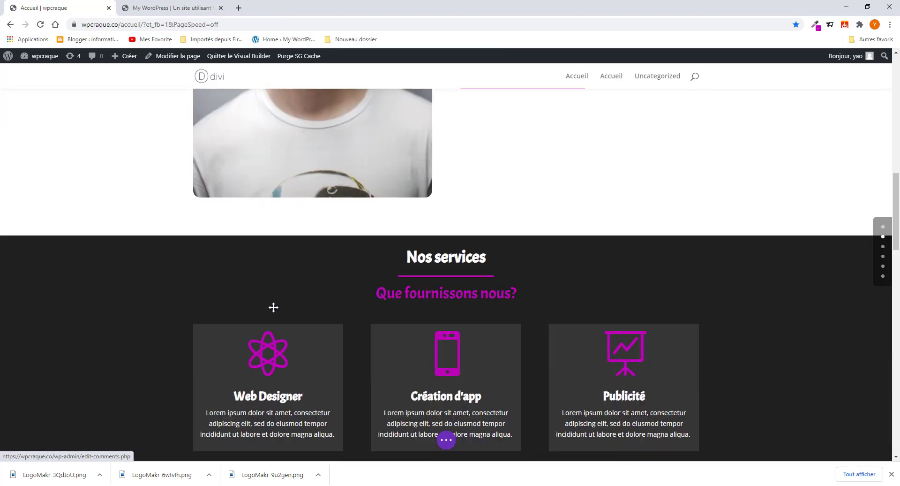
scroll(275, 309, down, 9)
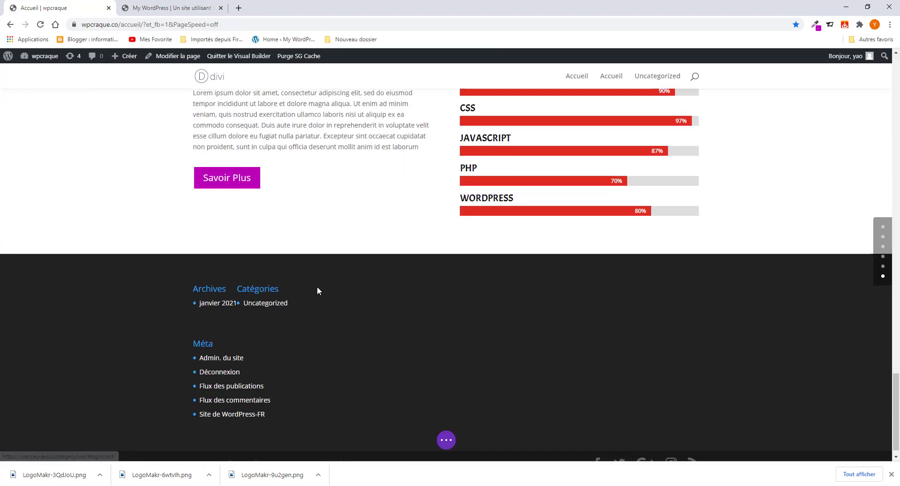
scroll(317, 289, up, 4)
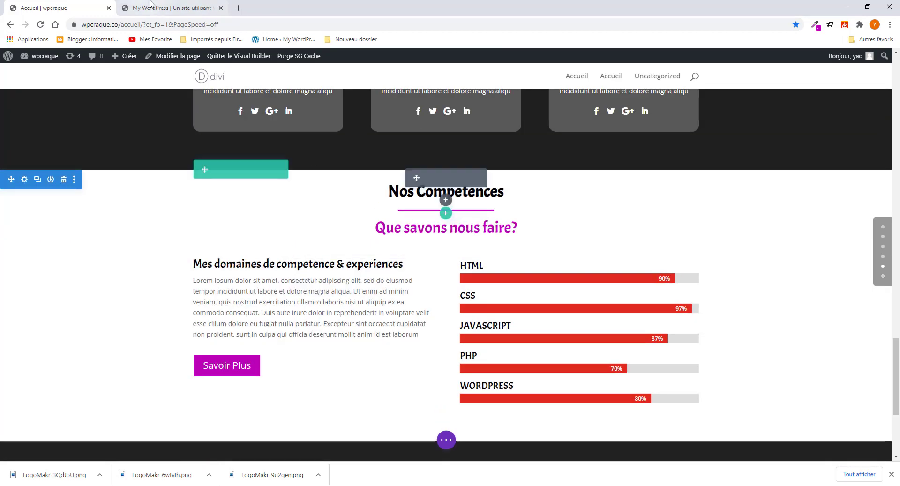
- Copy the 'Contactez moi' heading from the reference portfolio site
click(174, 9)
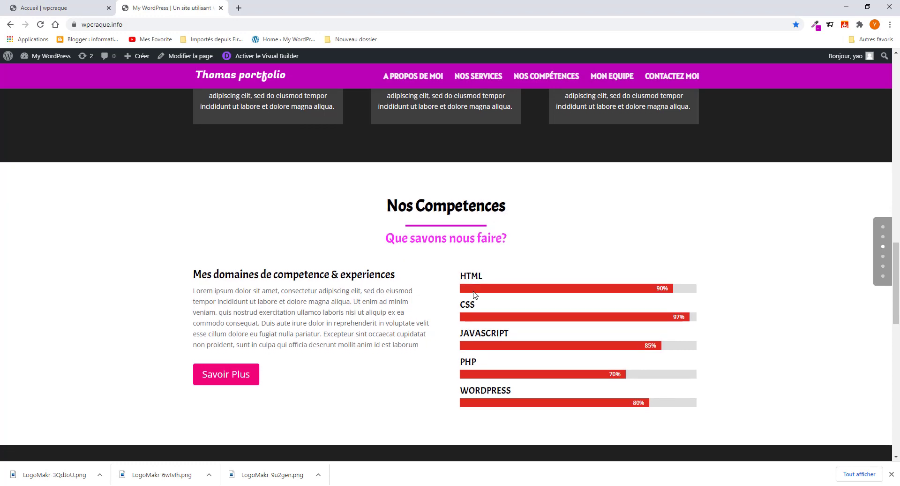
scroll(487, 211, down, 12)
drag(498, 153, 397, 153)
right_click(428, 153)
click(455, 161)
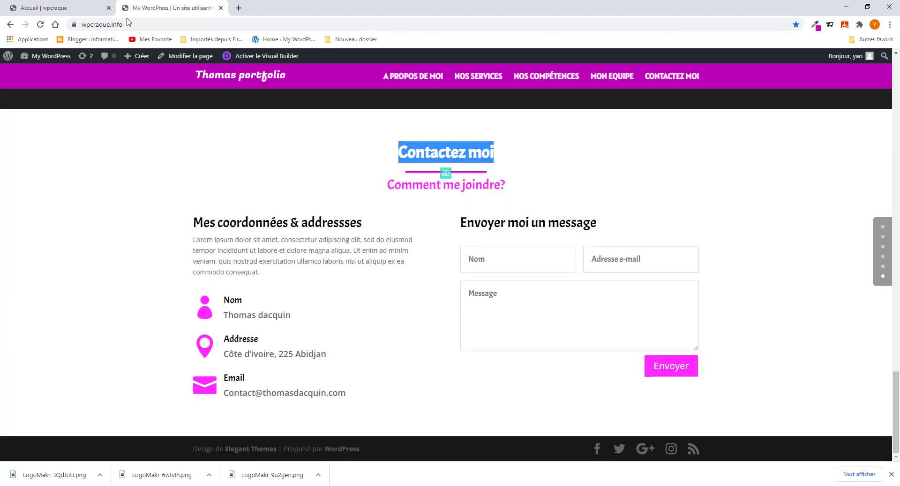
click(61, 8)
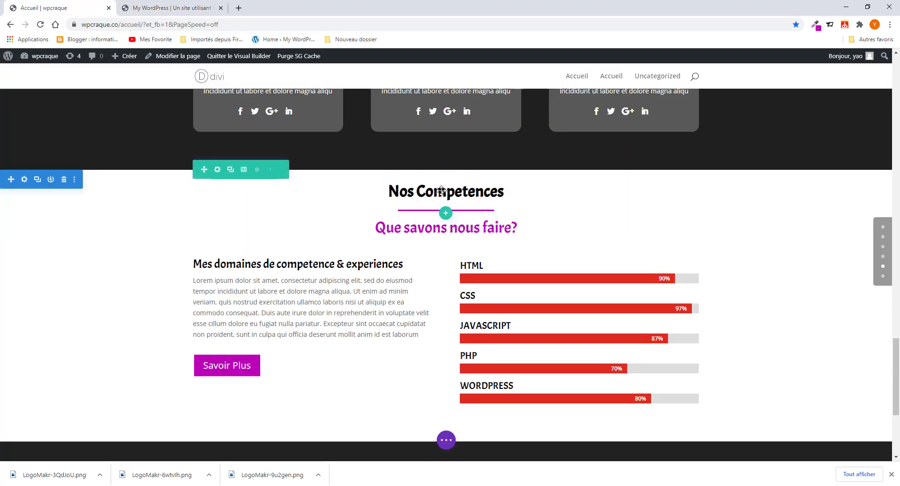
- Replace the Nos Competences heading text with 'Contactez moi'
click(218, 169)
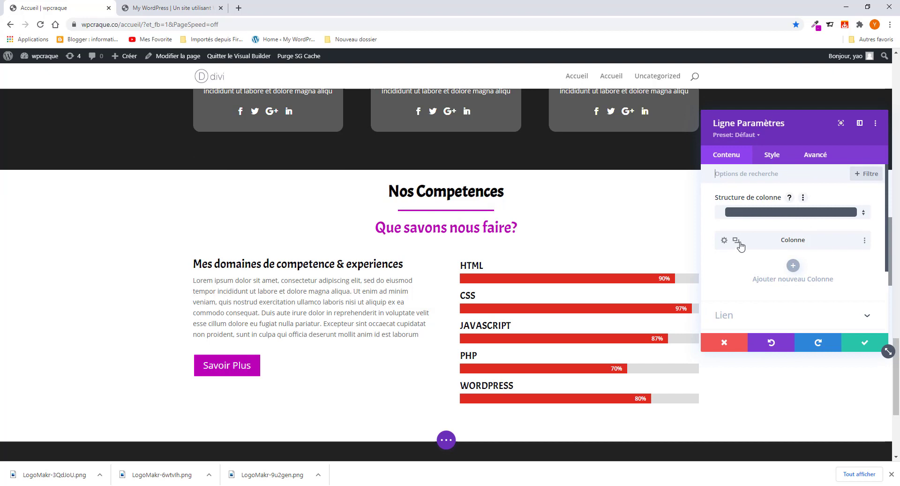
click(865, 343)
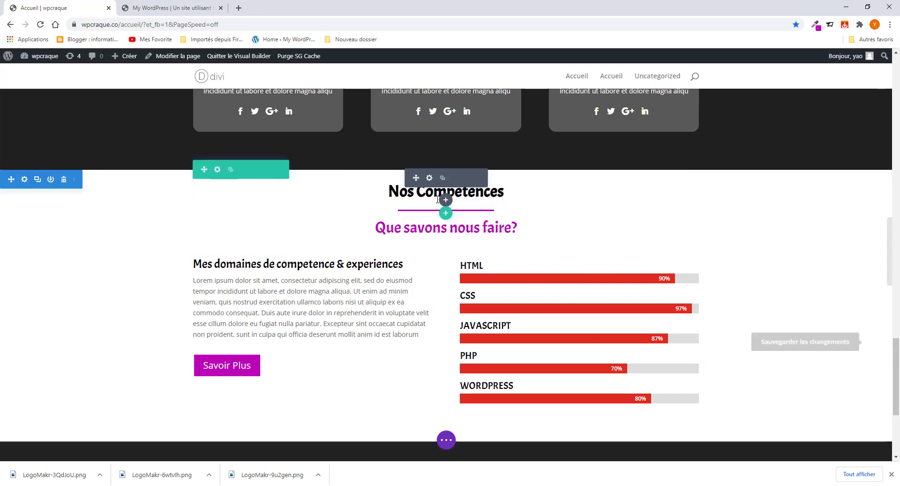
click(429, 178)
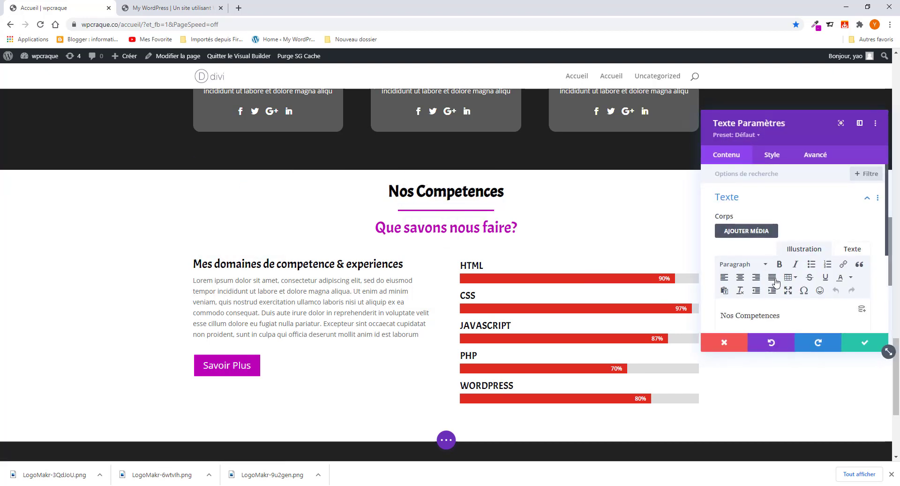
drag(781, 314, 729, 317)
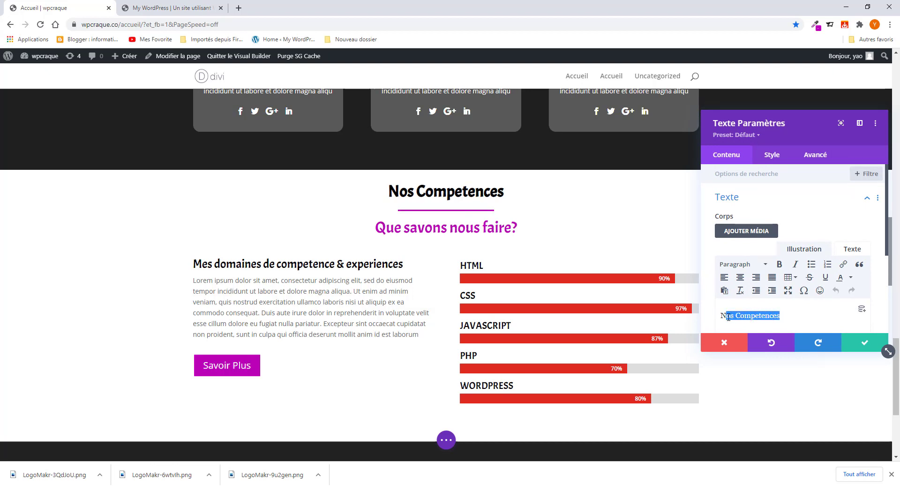
key(ctrl+v)
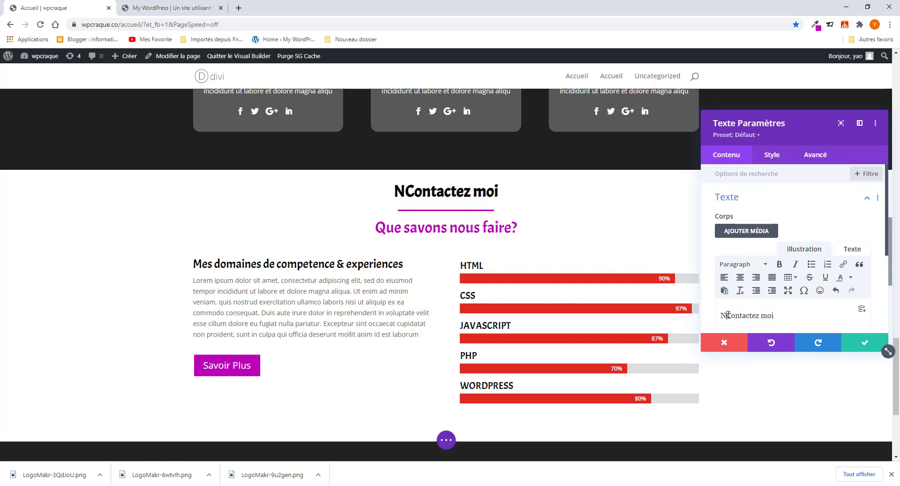
click(729, 314)
key(BackSpace)
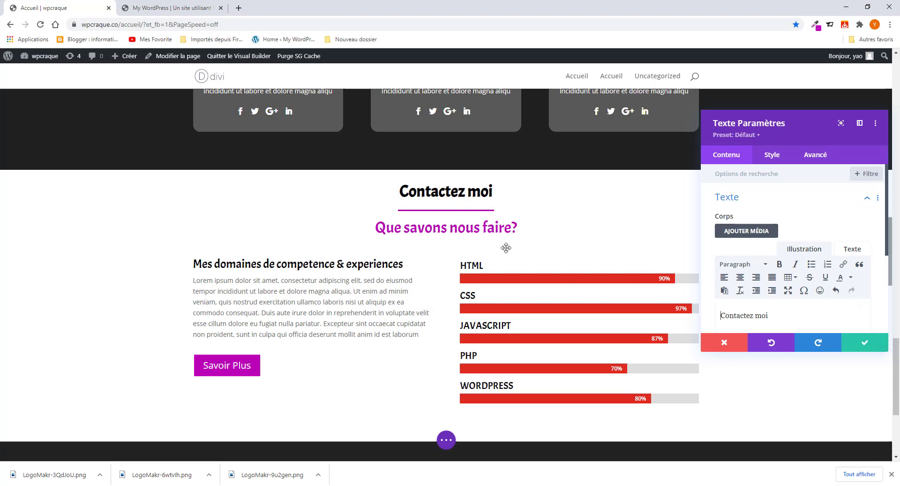
- Copy the subtitle 'Comment me joindre?' from the reference site and save the new heading
click(157, 9)
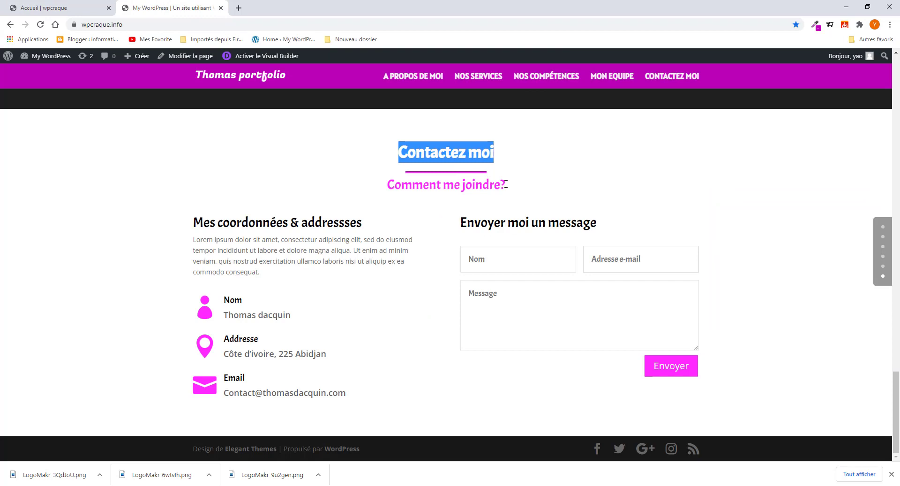
drag(506, 183, 405, 184)
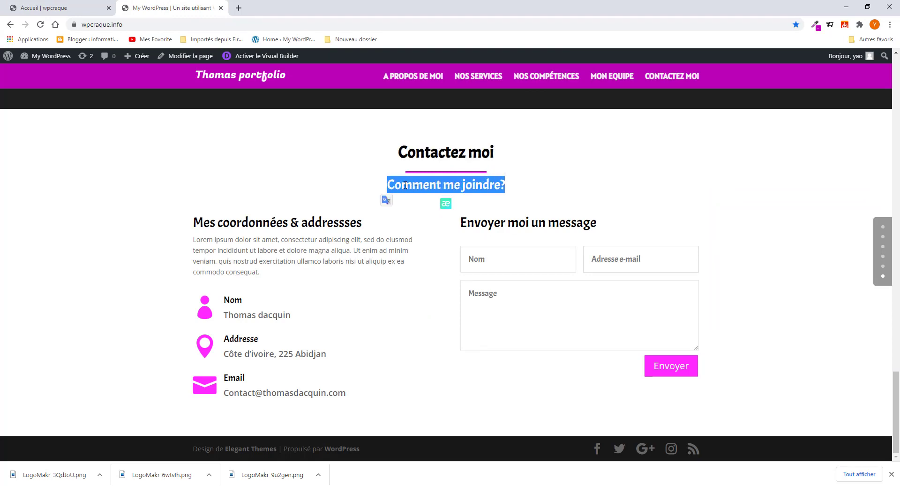
right_click(405, 184)
click(430, 193)
click(56, 8)
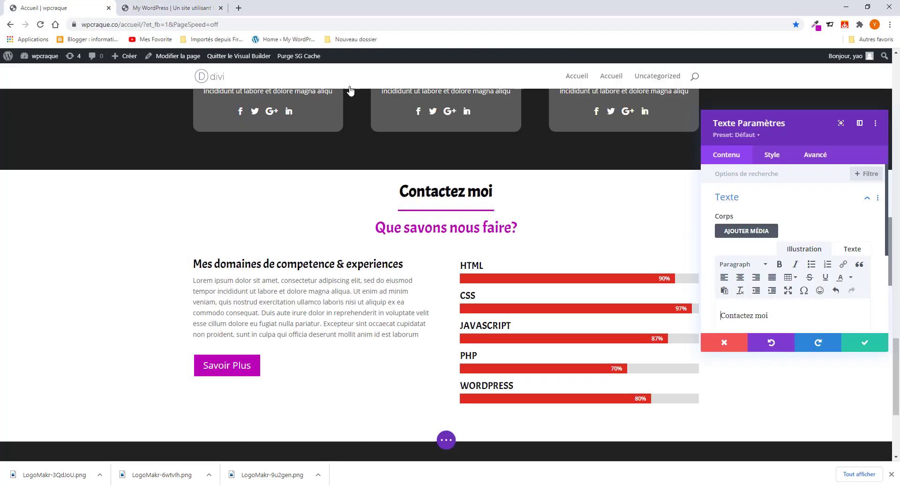
click(865, 344)
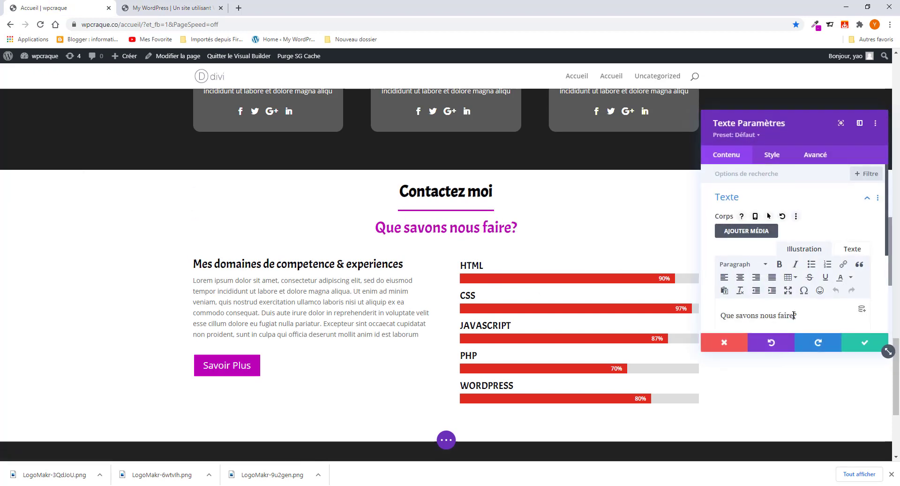
- Replace the 'Que savons nous faire?' subtitle with 'Comment me joindre?' and save it
drag(798, 315, 728, 315)
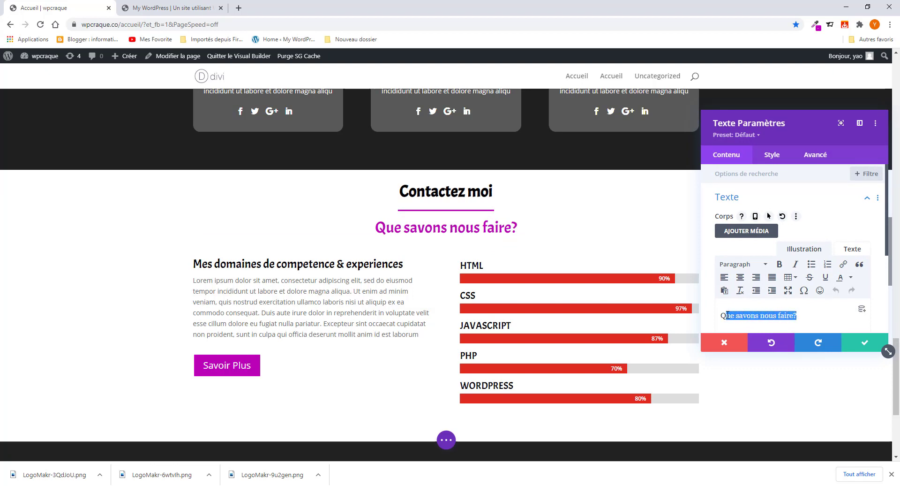
key(ctrl+v)
click(726, 315)
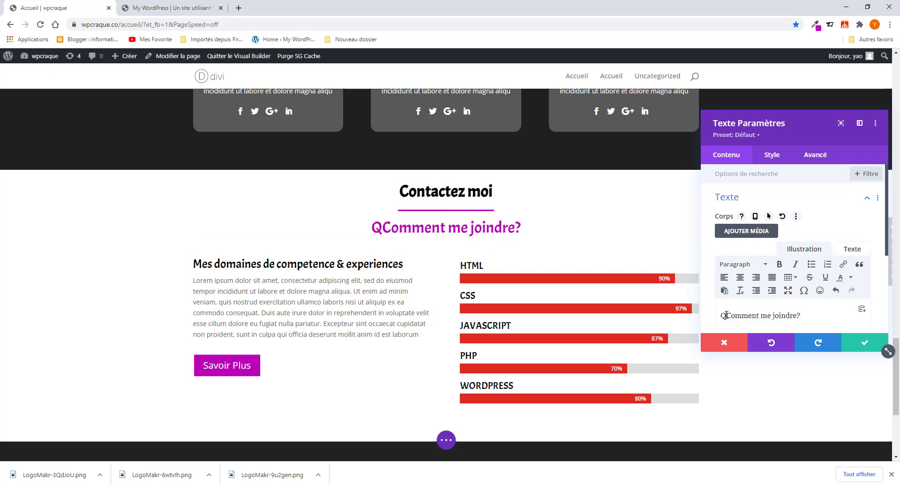
key(BackSpace)
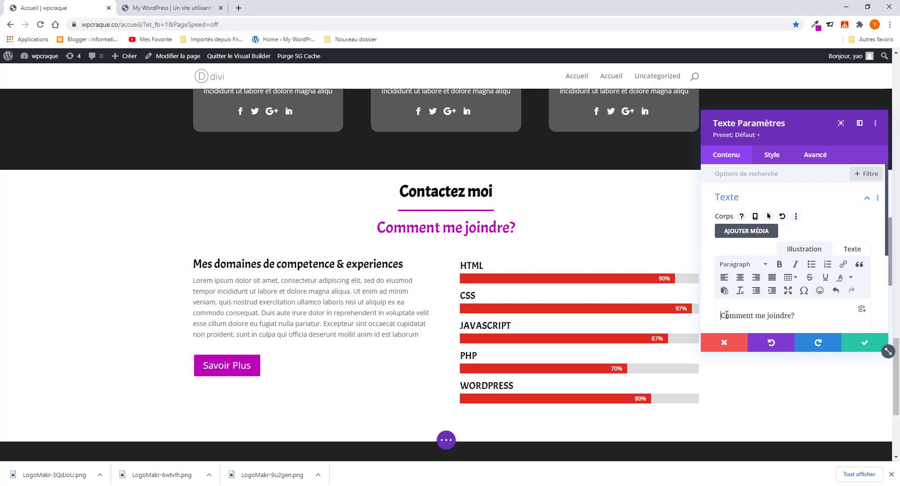
click(865, 342)
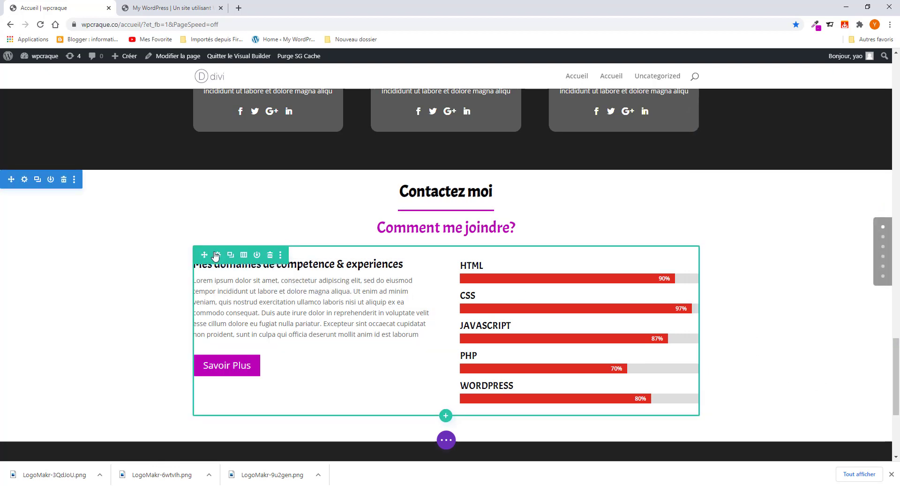
click(272, 254)
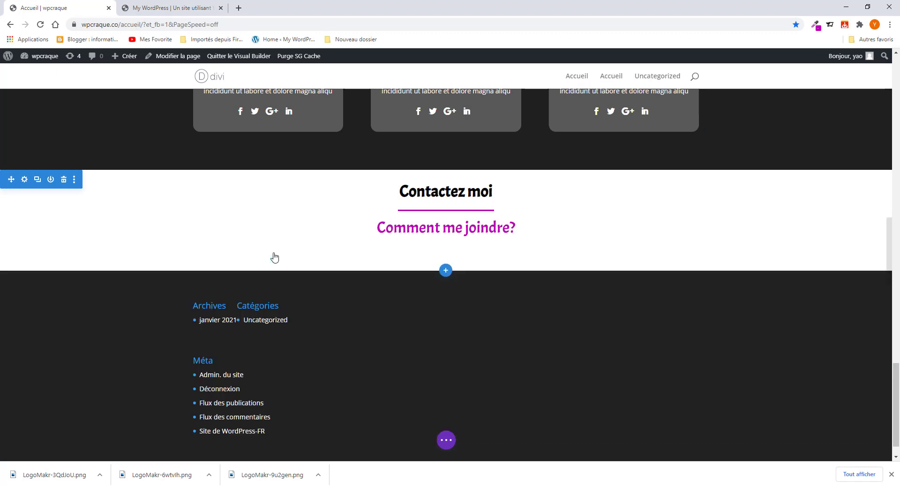
click(163, 4)
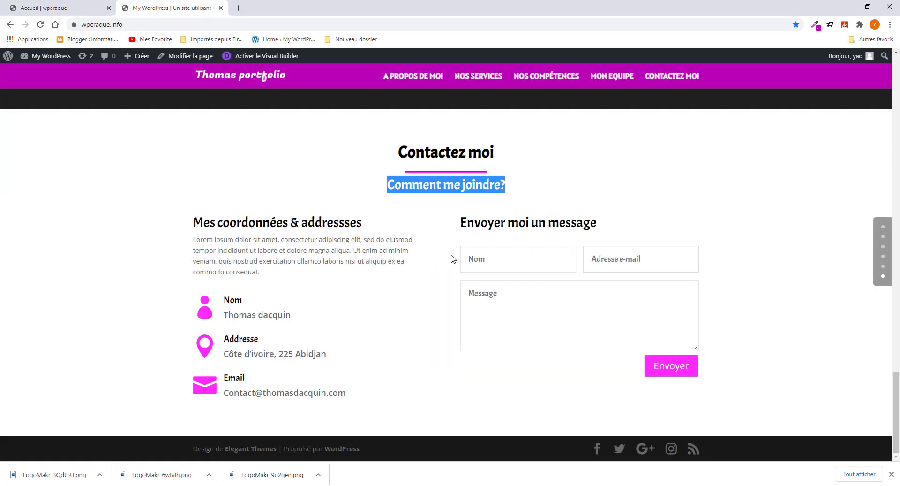
click(327, 189)
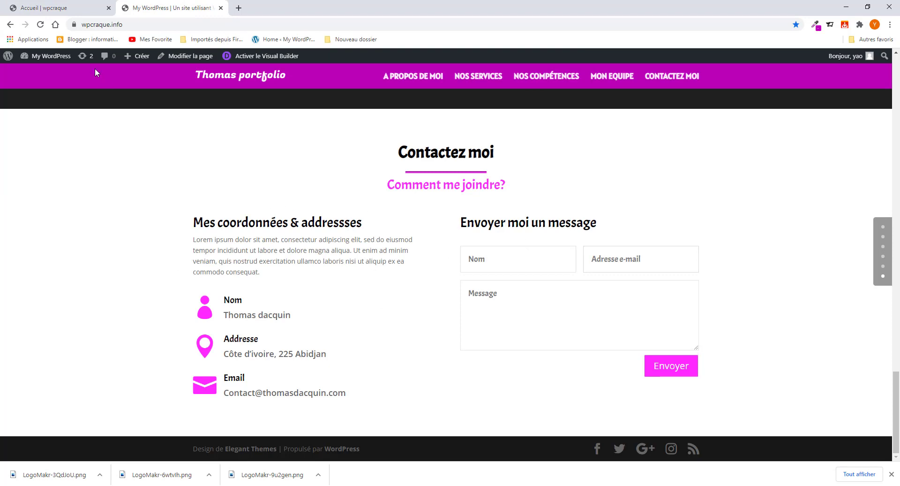
click(92, 13)
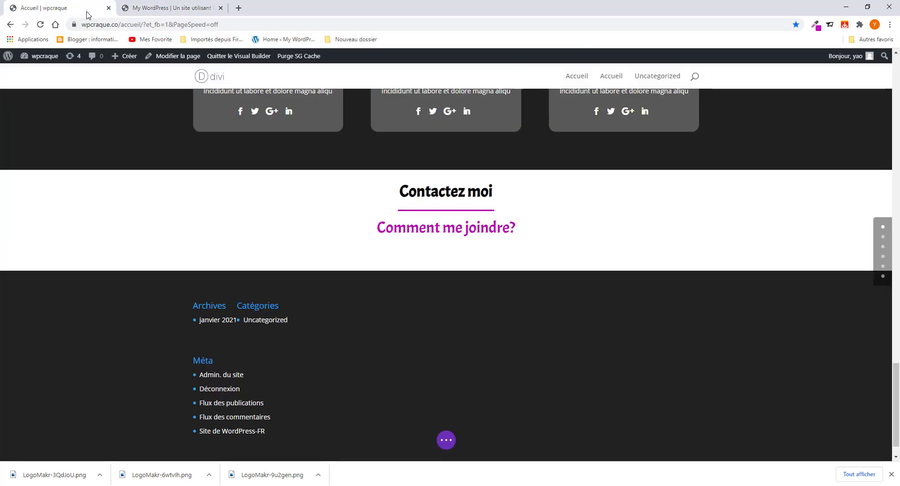
click(445, 244)
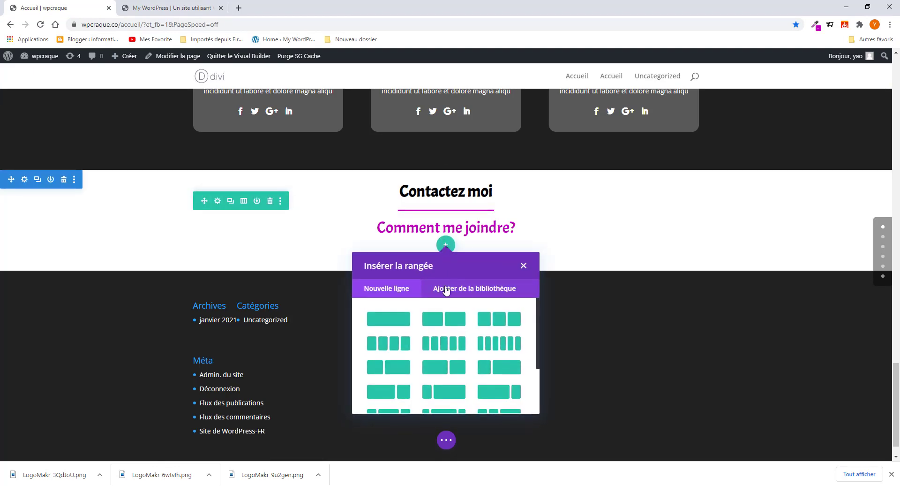
click(445, 318)
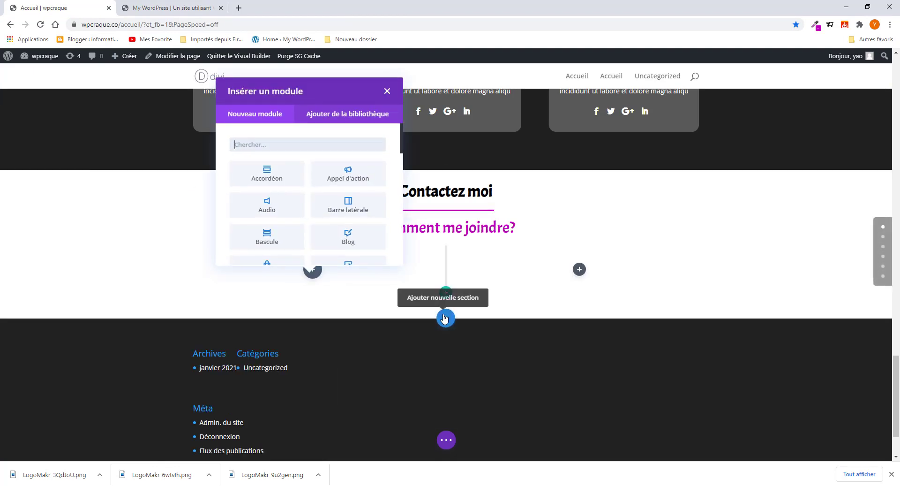
click(308, 145)
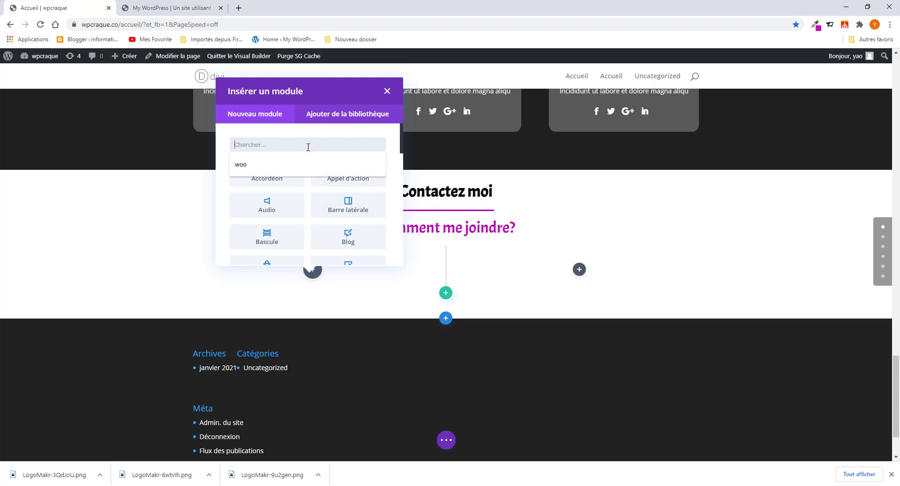
text(image)
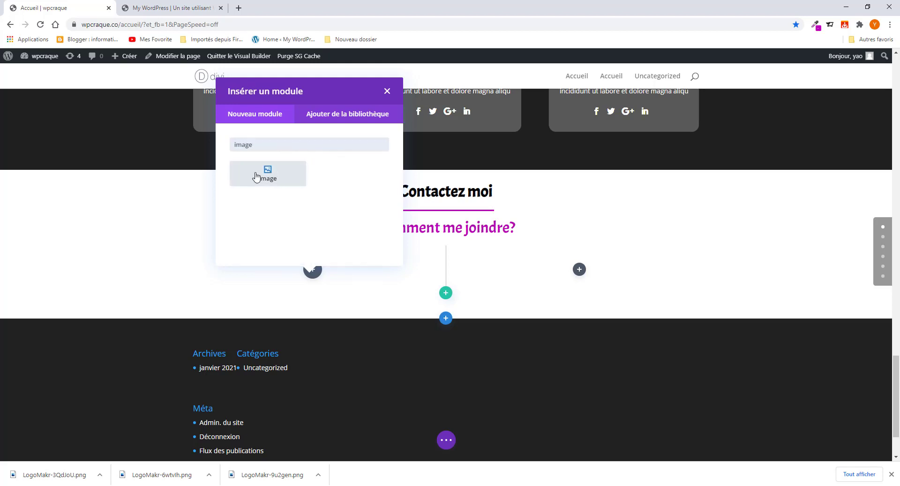
click(154, 9)
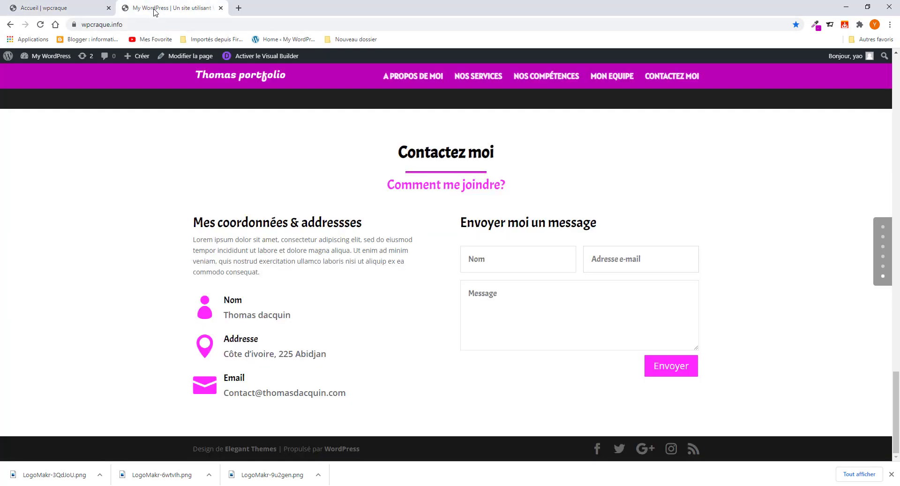
click(79, 5)
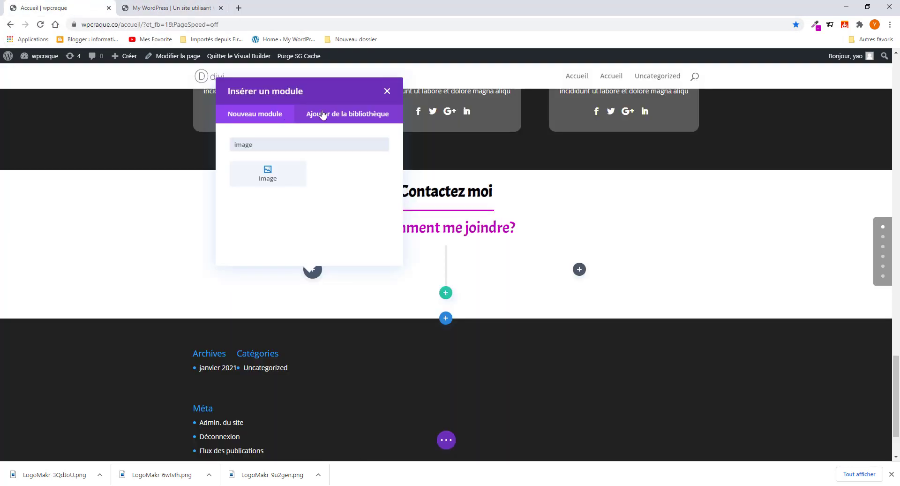
- Duplicate the skills text block and move the copy into the Contact section's left column
click(387, 90)
scroll(271, 181, up, 10)
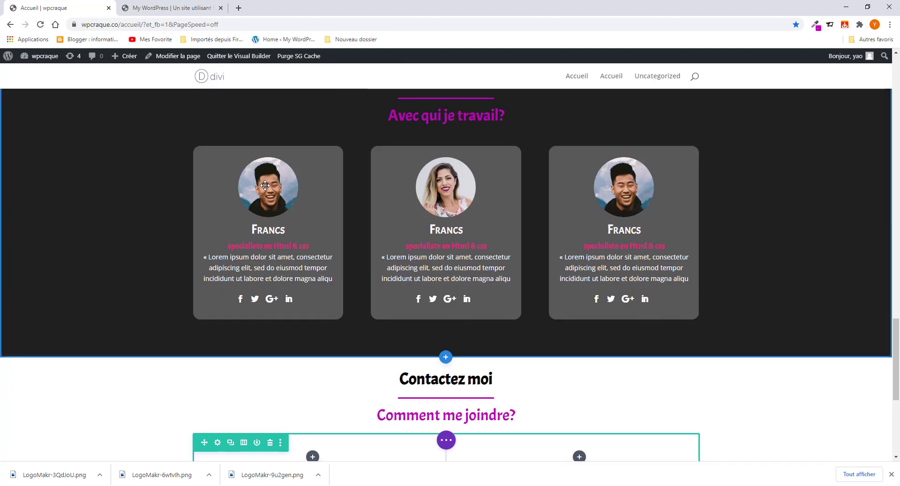
scroll(264, 186, up, 3)
scroll(277, 190, down, 4)
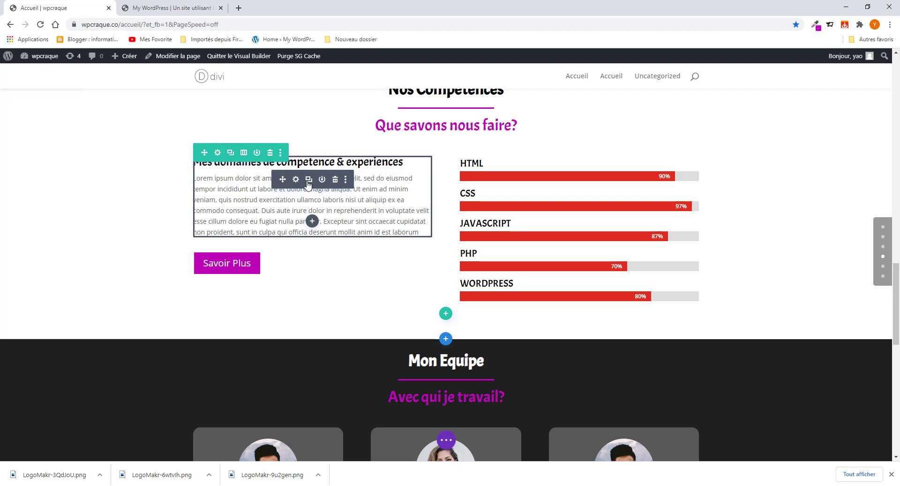
click(308, 179)
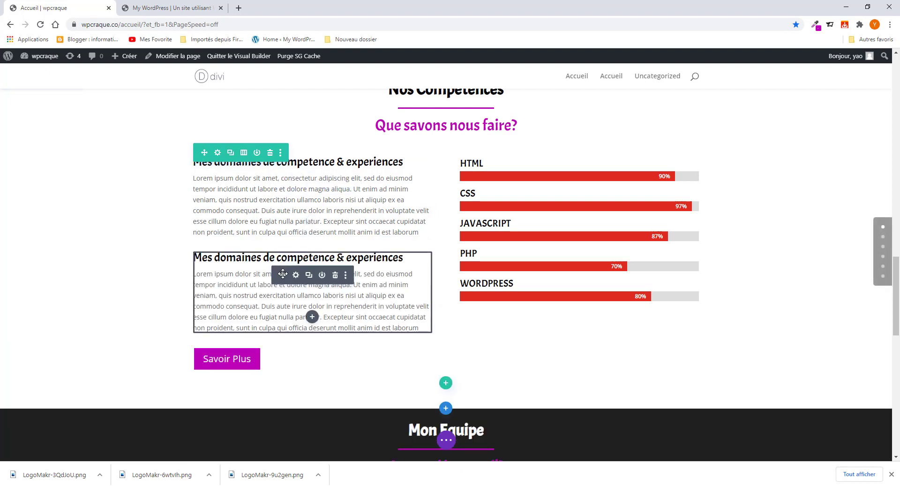
drag(282, 274, 299, 411)
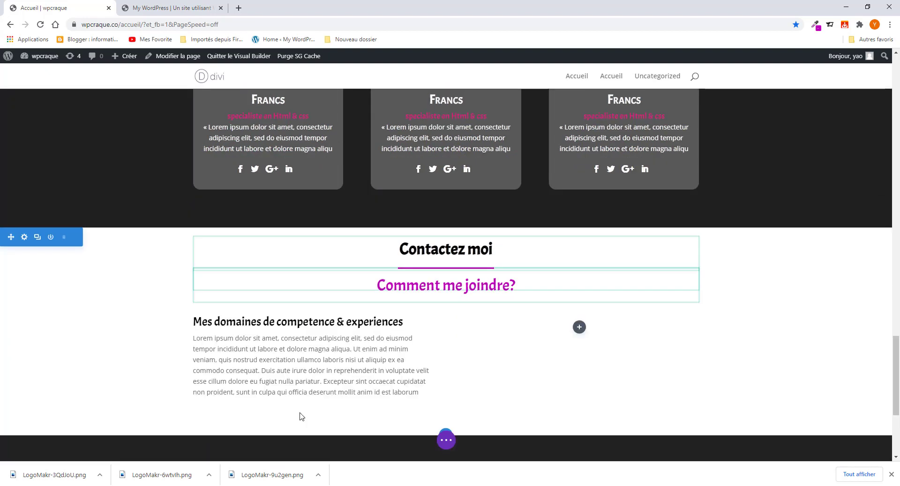
- Copy the 'Mes coordonnées & addressses' heading from the reference page and open the copied block's settings
click(166, 8)
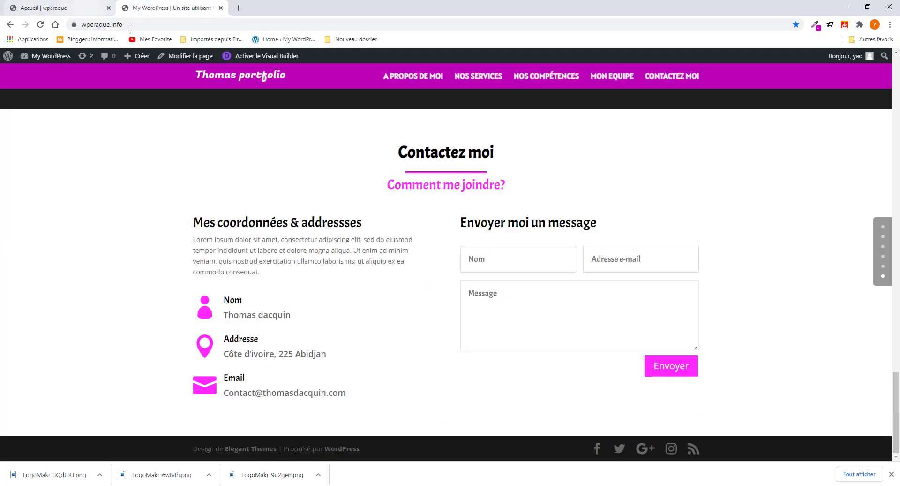
drag(364, 225, 193, 222)
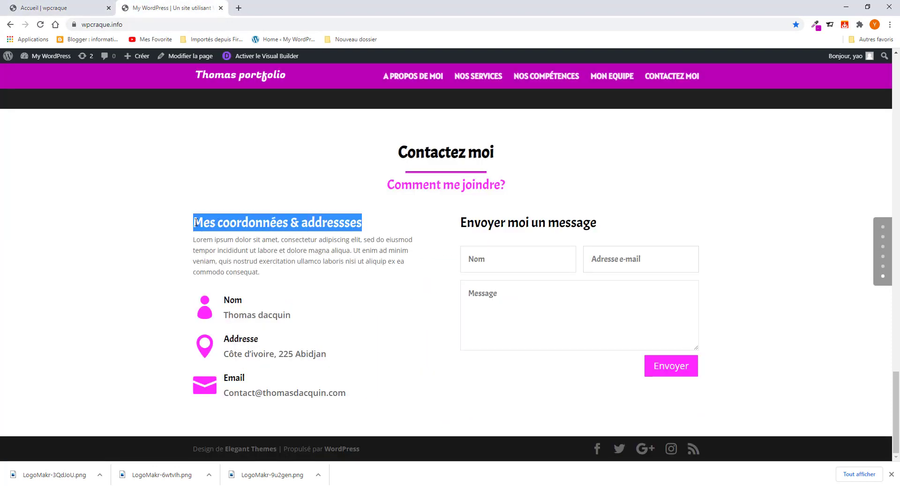
right_click(217, 224)
click(242, 230)
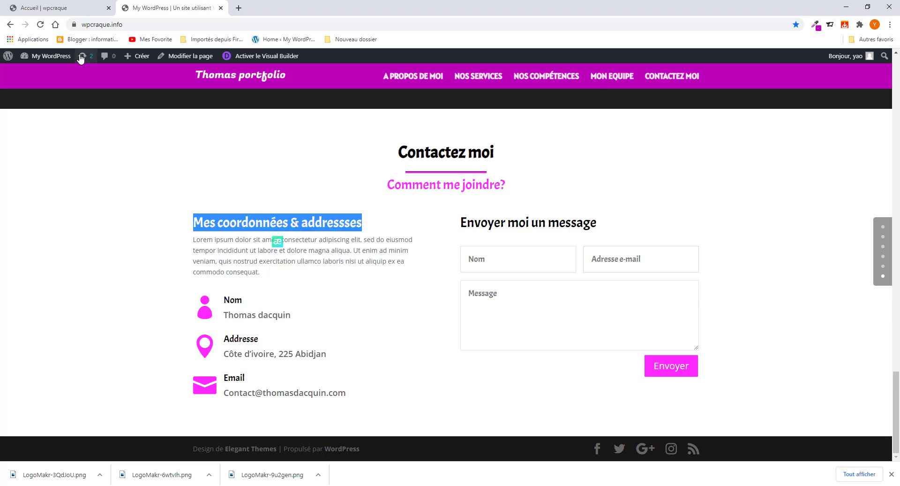
click(71, 8)
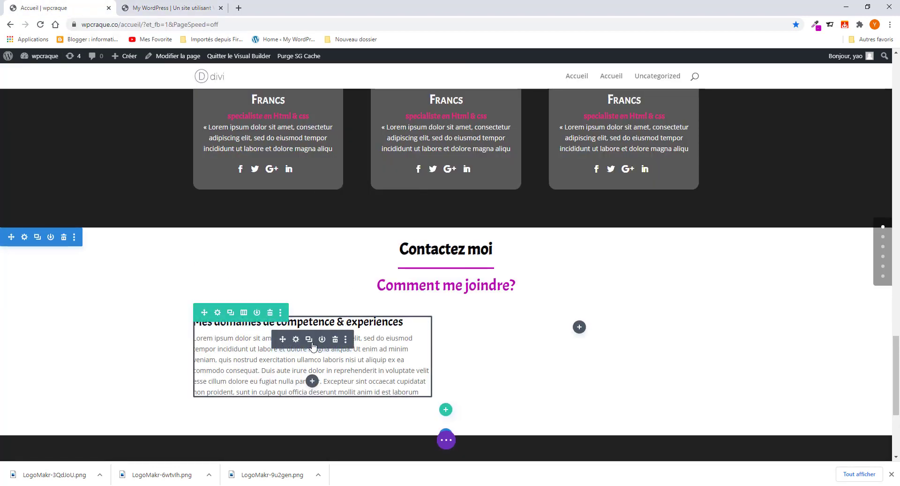
click(297, 342)
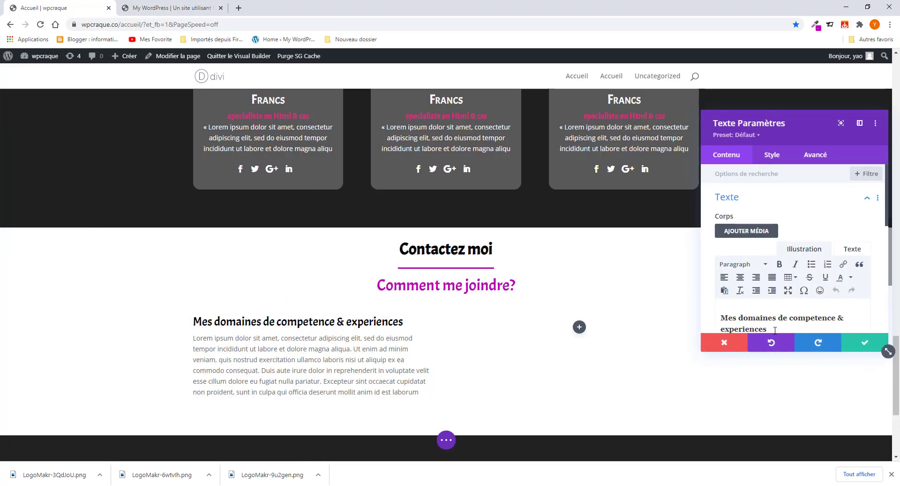
scroll(770, 314, down, 1)
- Replace the text block's heading with 'Mes coordonnées & addressses'
drag(756, 281, 730, 271)
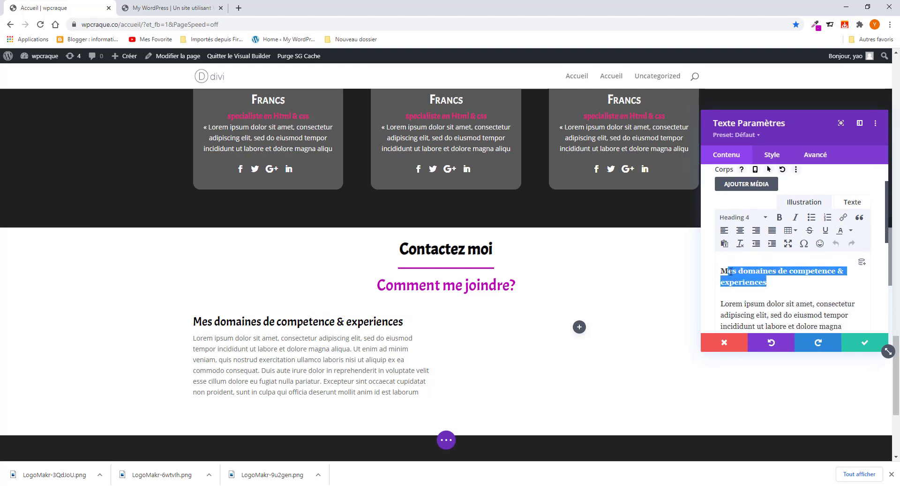
key(ctrl+v)
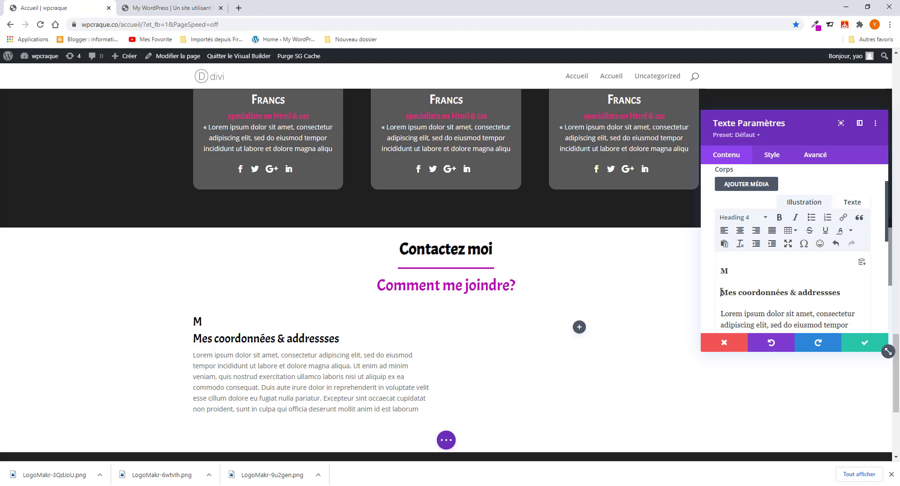
key(Delete)
key(Delete)
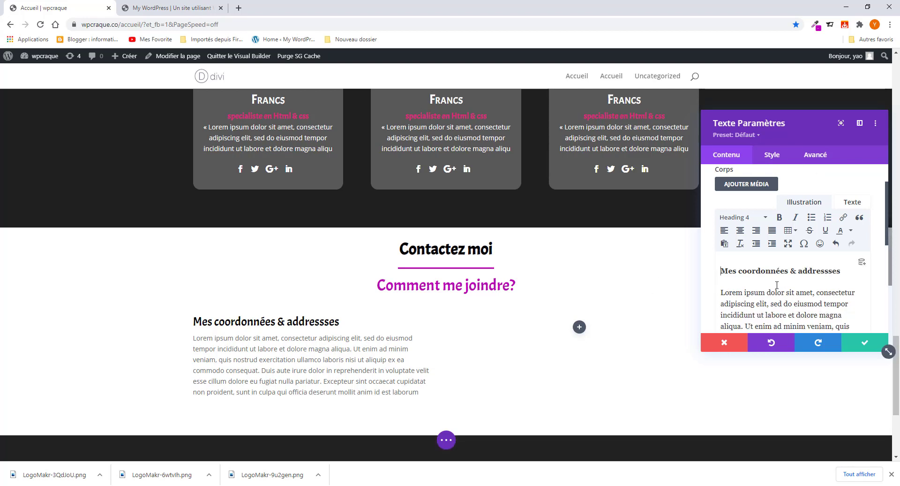
scroll(777, 284, down, 3)
- Set the heading text line height to 1.5em, keeping letter spacing at 0px
click(770, 161)
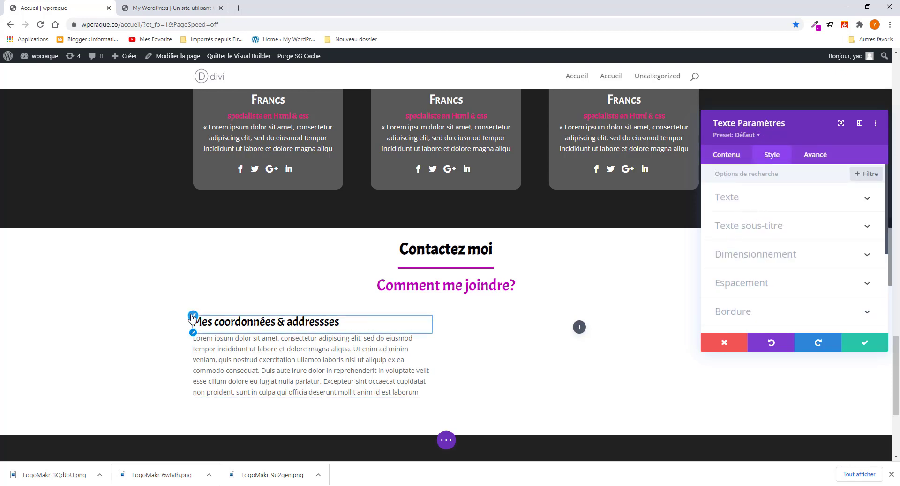
scroll(746, 314, down, 2)
click(748, 176)
scroll(757, 276, down, 4)
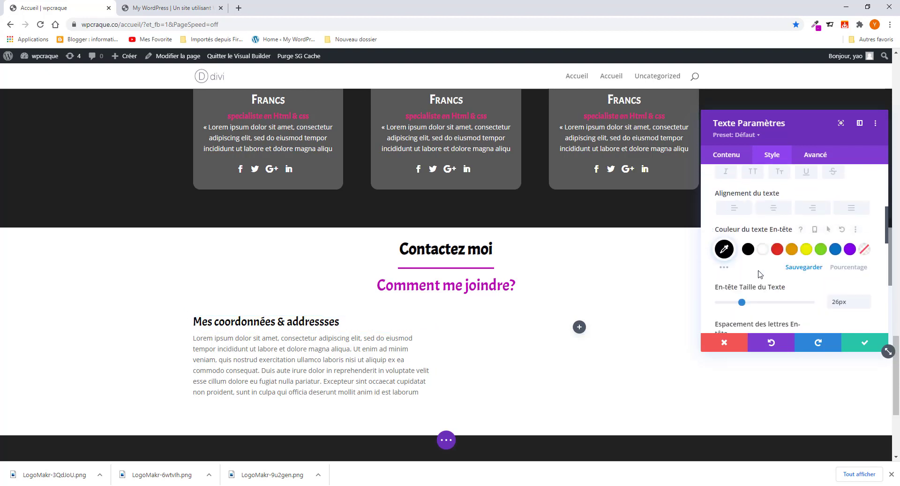
mouse_move(720, 302)
mouse_down()
mouse_move(728, 302)
mouse_move(720, 304)
mouse_up()
scroll(747, 305, down, 2)
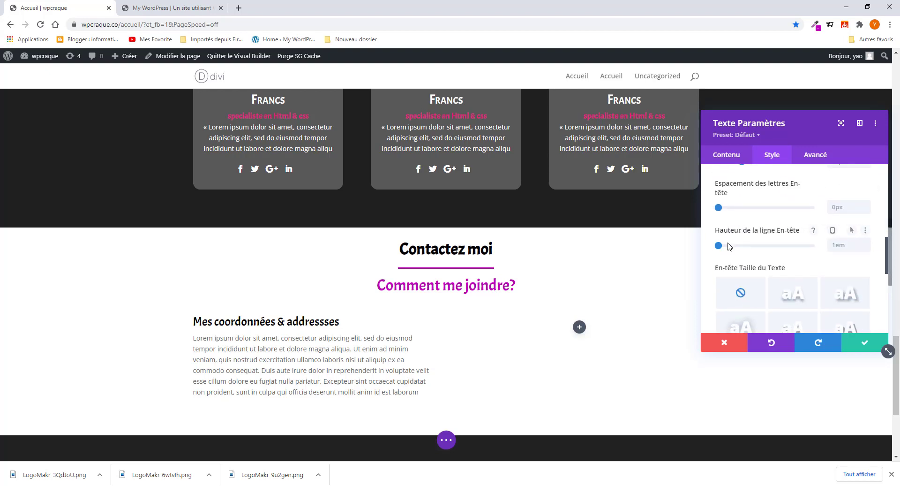
drag(720, 247, 742, 254)
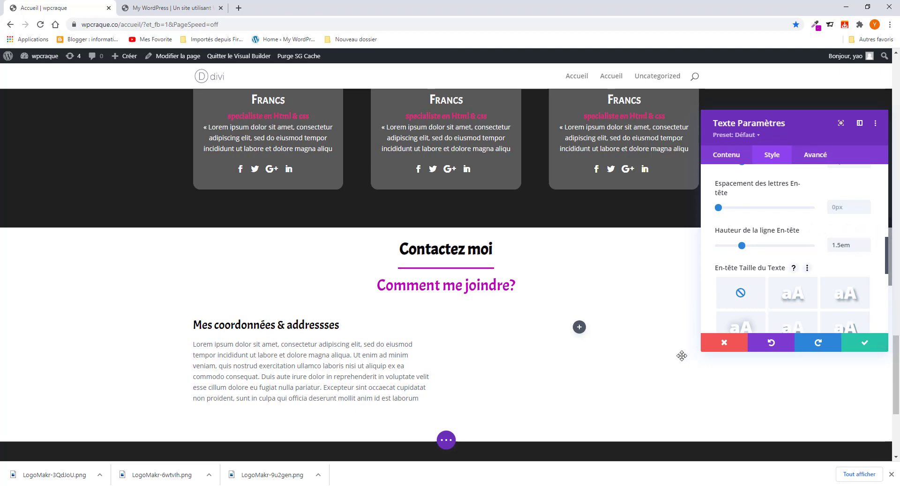
scroll(332, 367, up, 4)
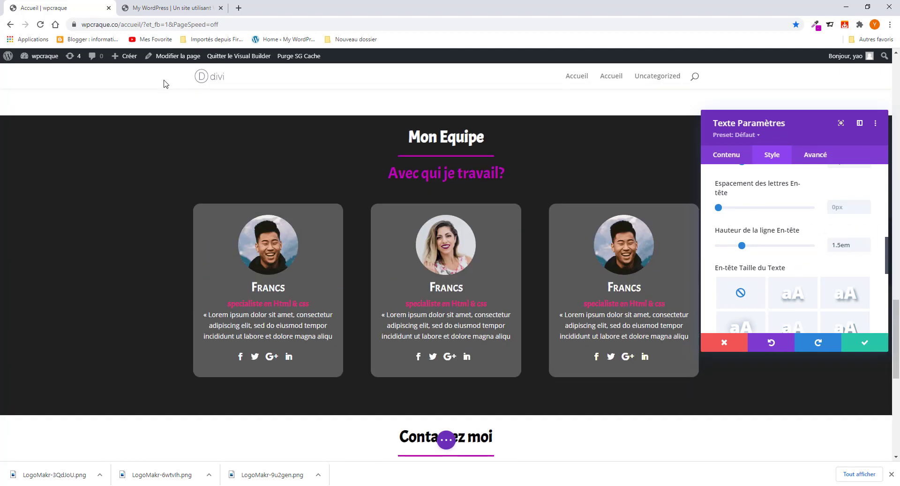
- Compare against the reference page, then save the 'Mes coordonnées & addressses' text block
click(171, 8)
click(213, 241)
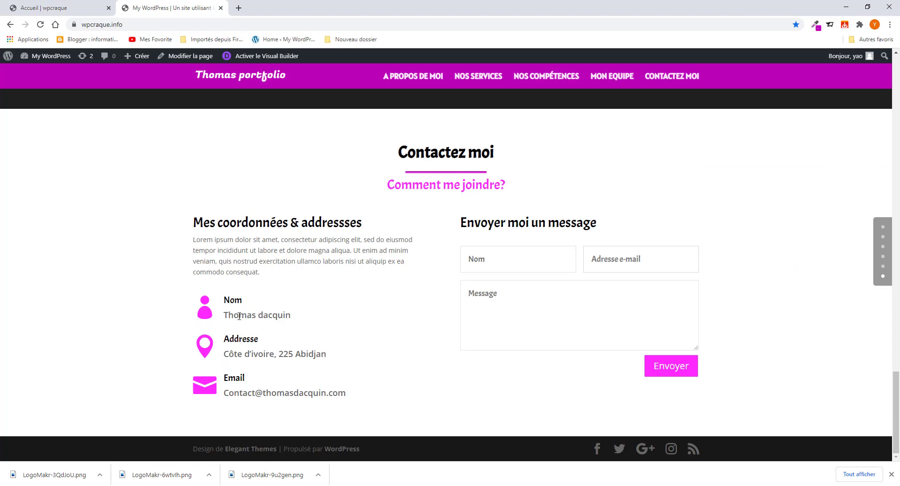
click(70, 8)
scroll(445, 373, down, 8)
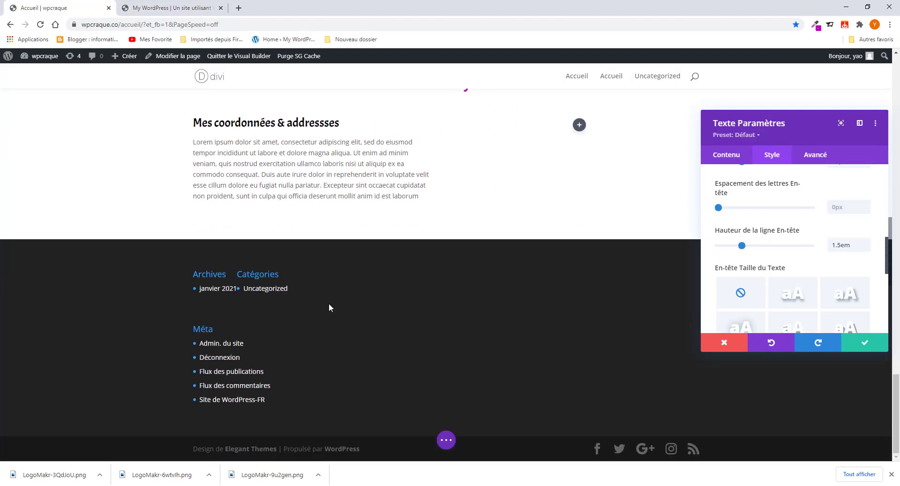
click(861, 344)
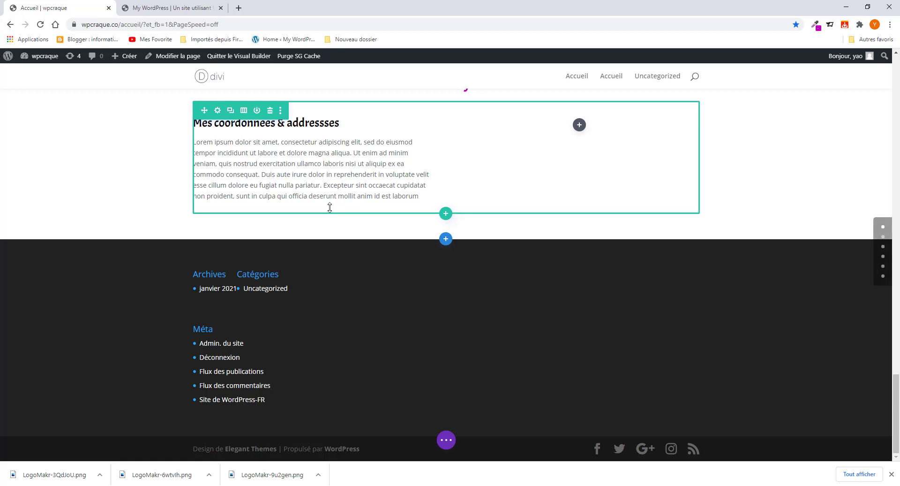
- Add a Résumé blurb module below the text block and delete its placeholder body text
click(311, 187)
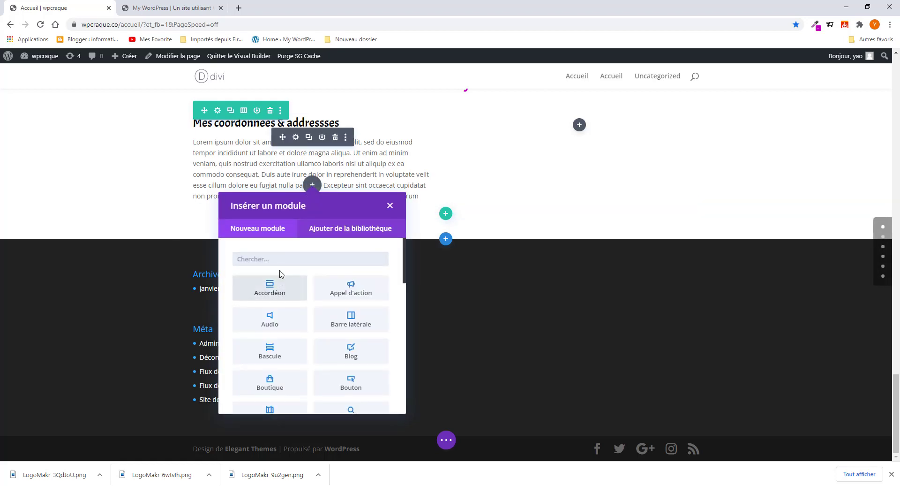
text(ré)
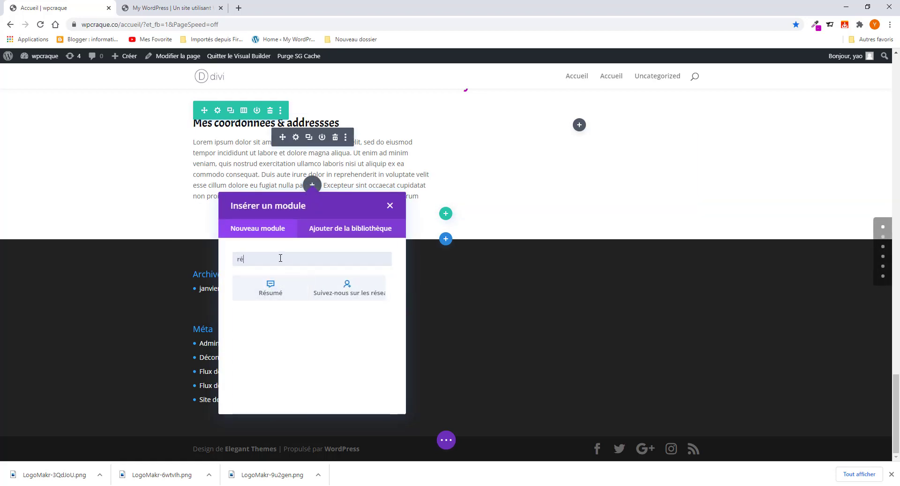
click(270, 288)
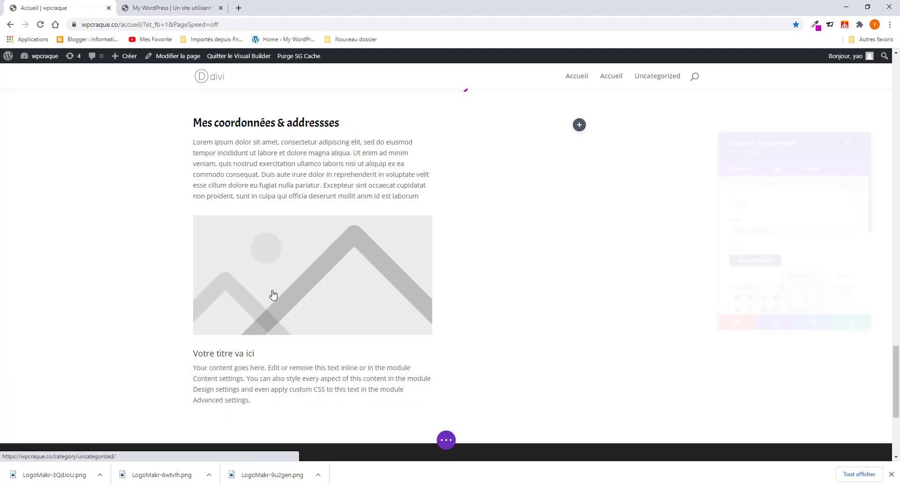
scroll(753, 252, down, 6)
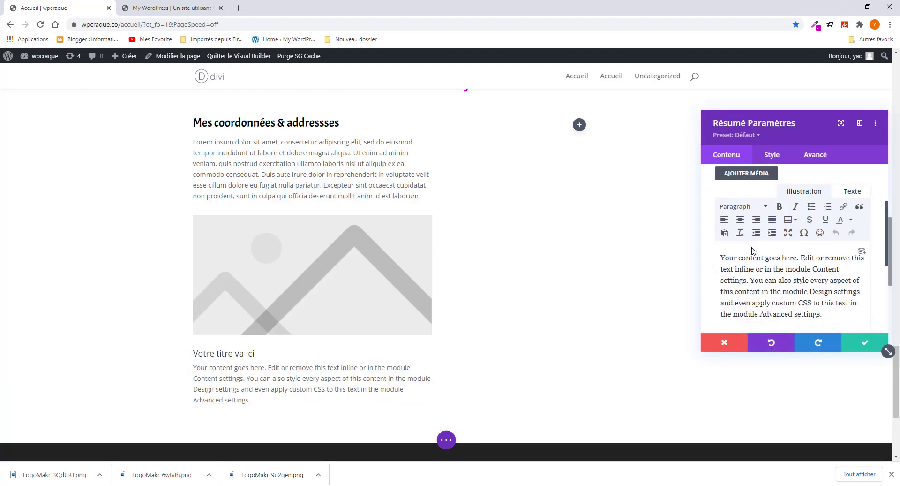
scroll(755, 234, up, 2)
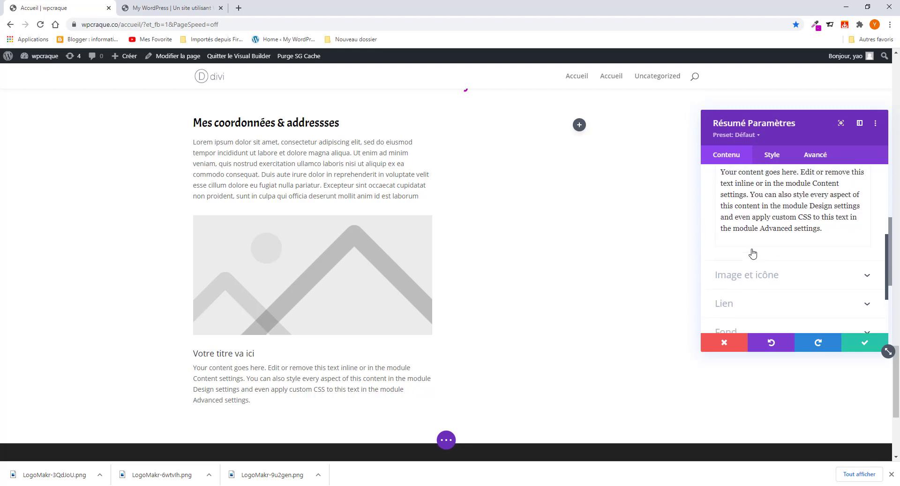
scroll(825, 215, down, 2)
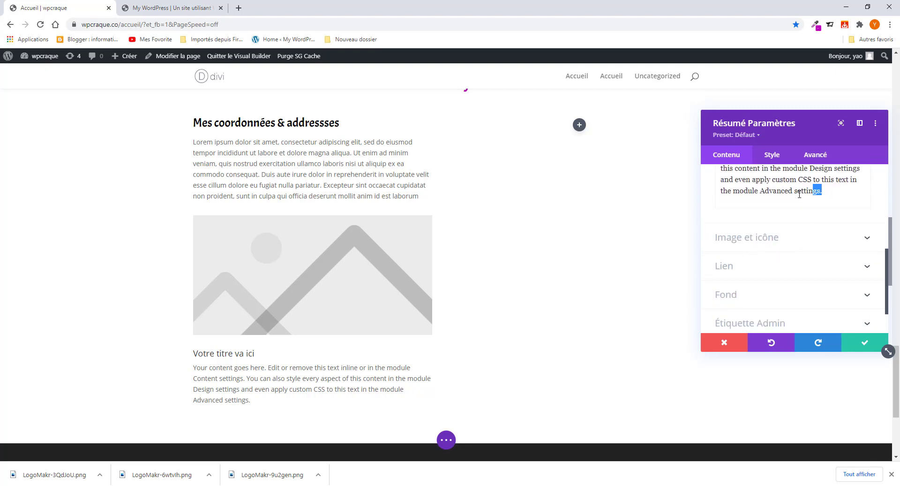
drag(799, 193, 719, 211)
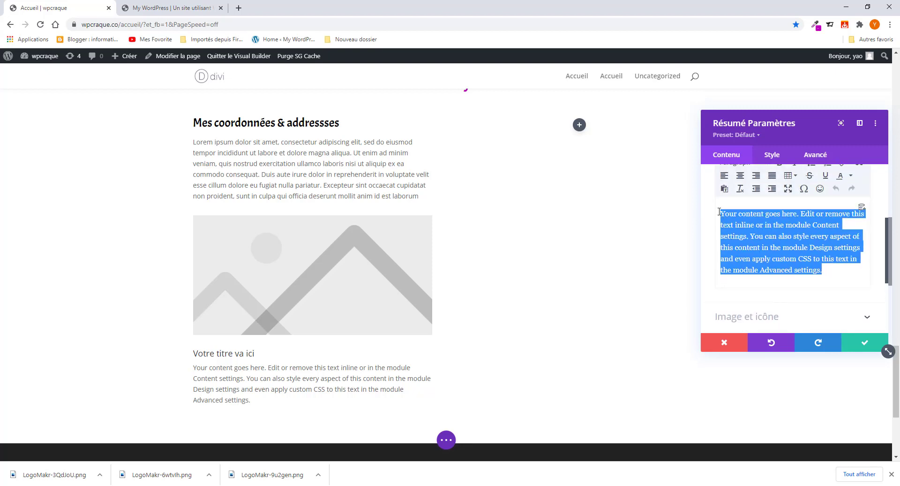
key(BackSpace)
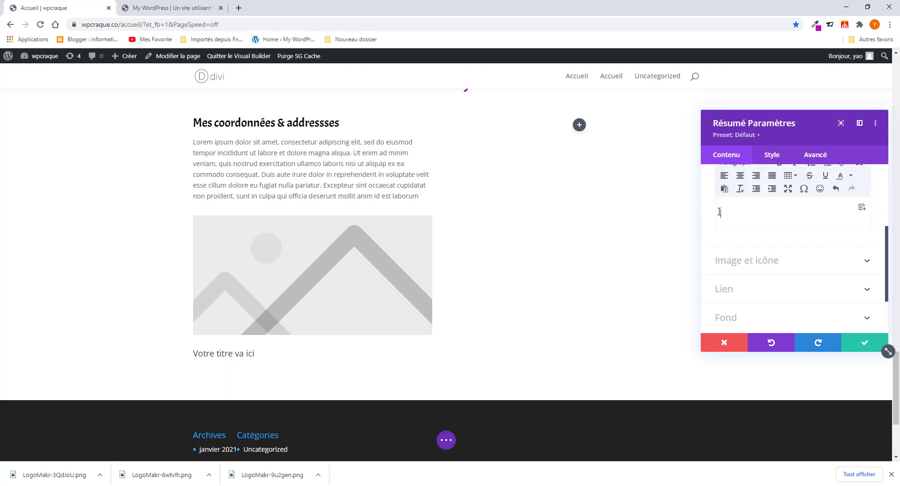
- Copy the word 'Nom' from the reference page and return to the blurb's title field
click(168, 6)
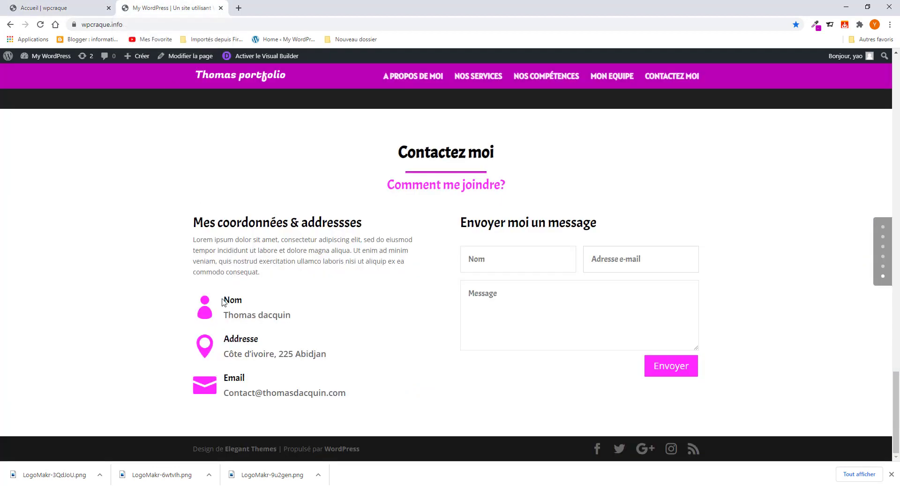
drag(223, 299, 244, 306)
right_click(237, 302)
click(251, 308)
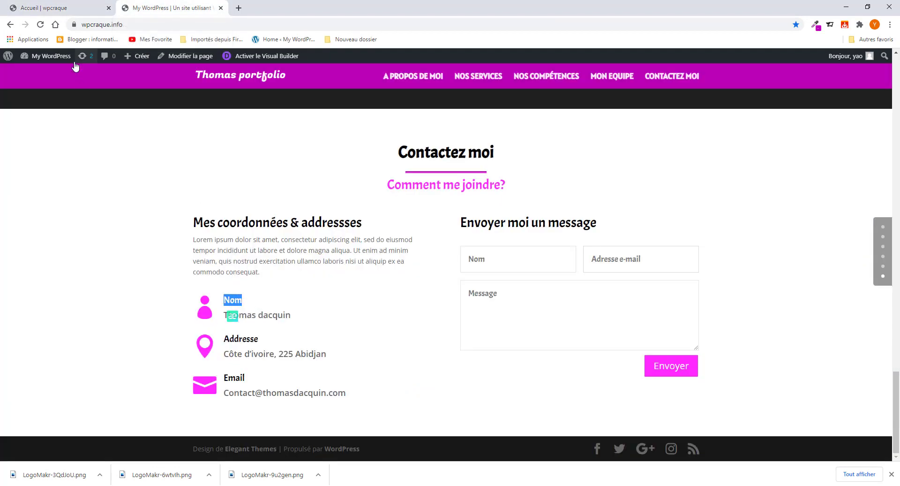
click(45, 7)
scroll(770, 235, up, 3)
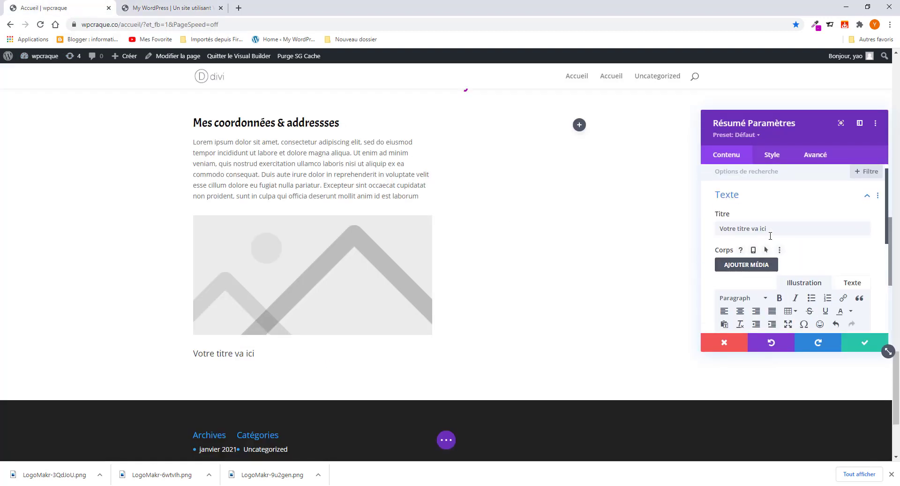
- Replace the blurb's placeholder title with 'Nom'
drag(770, 234, 714, 234)
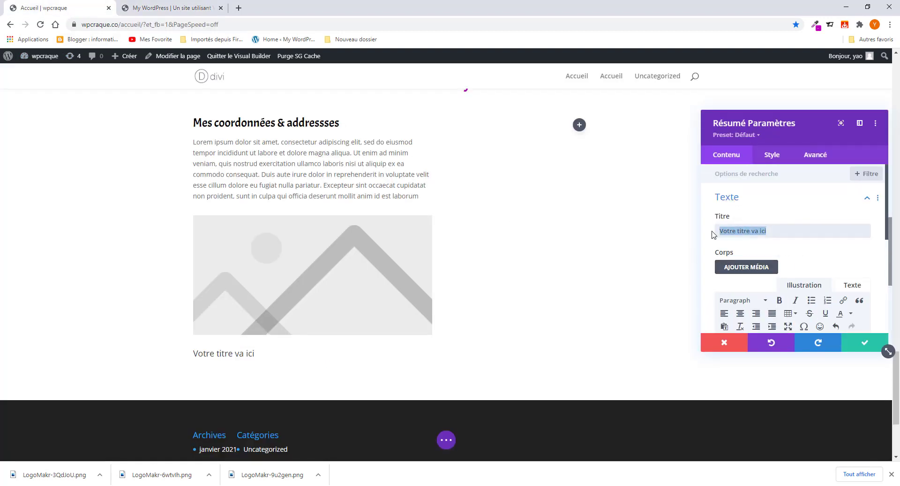
key(ctrl+v)
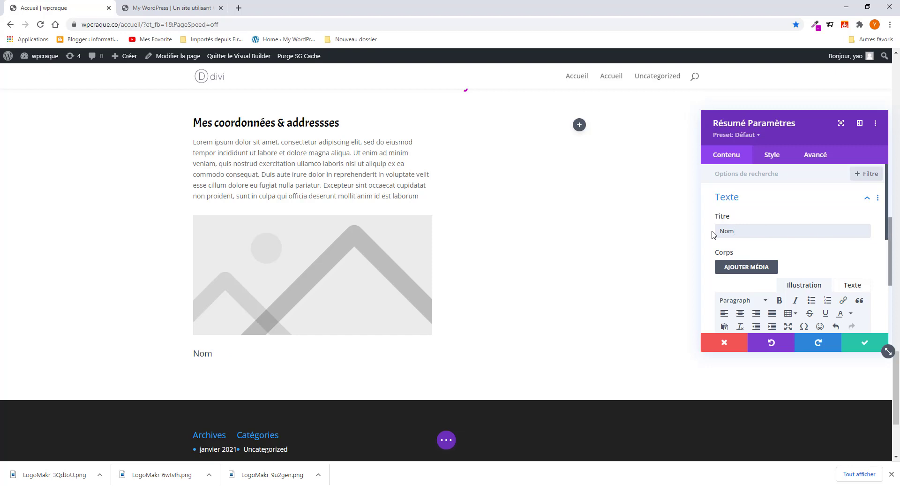
click(770, 161)
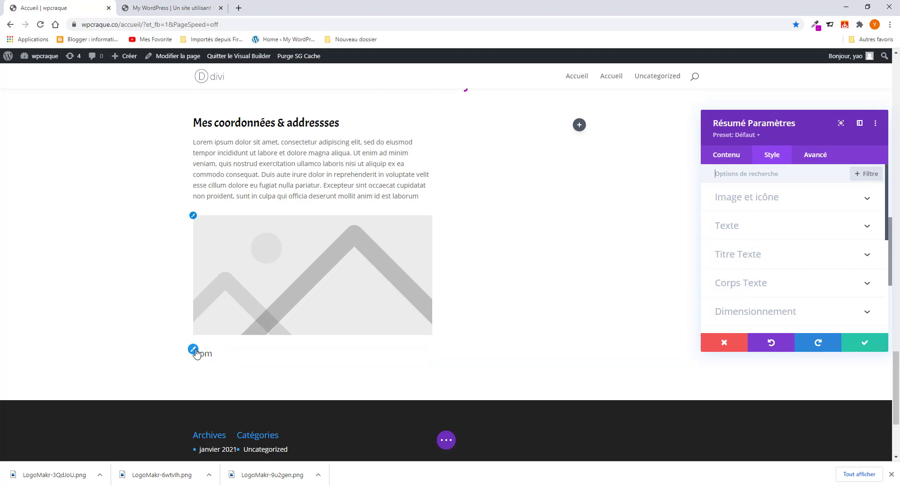
click(197, 354)
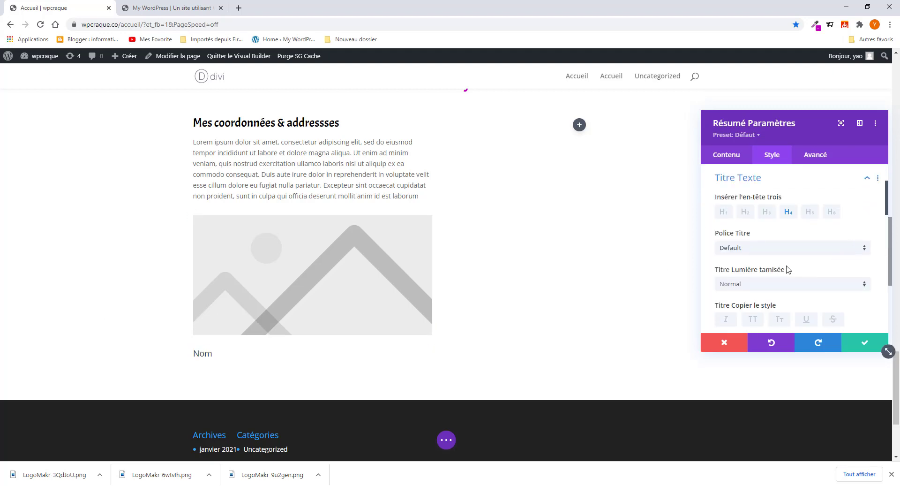
- Style the blurb title in bold Acme at 24px
click(764, 253)
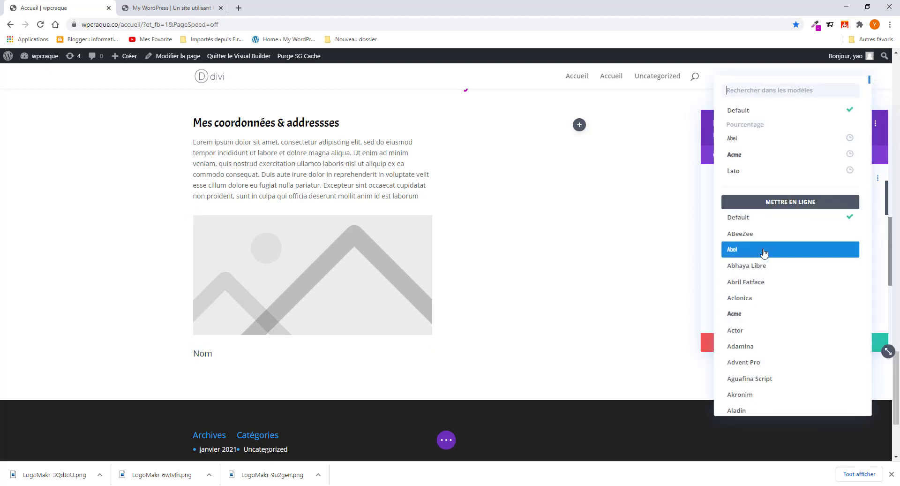
click(735, 151)
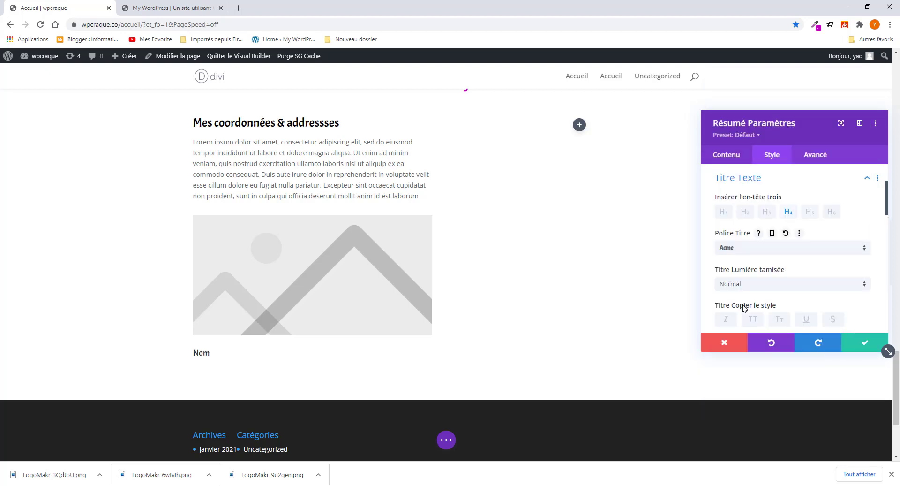
click(753, 287)
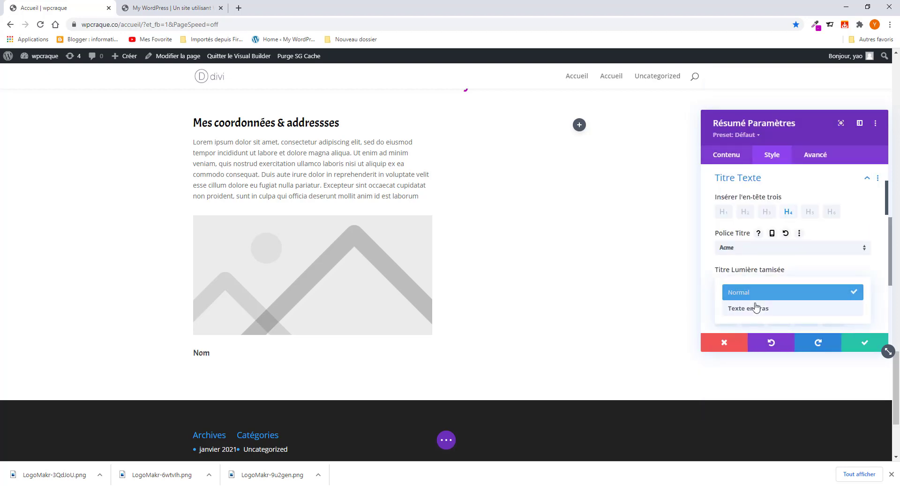
click(755, 307)
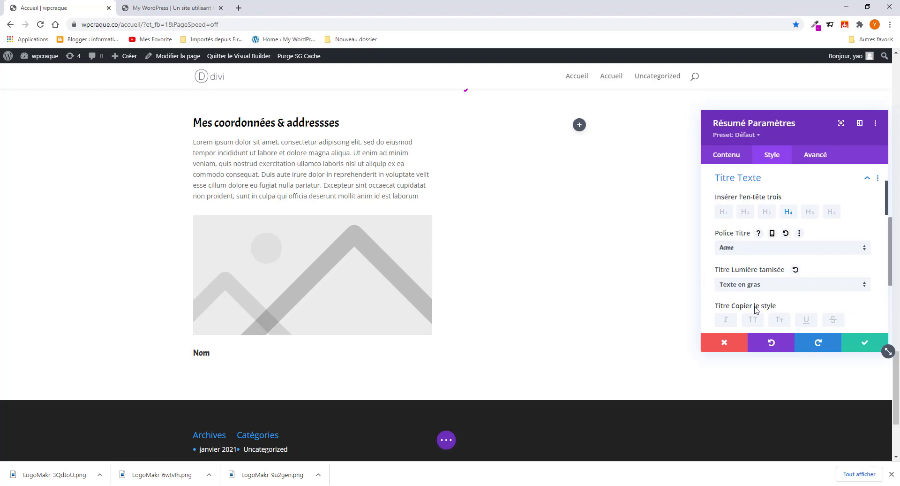
scroll(755, 312, down, 2)
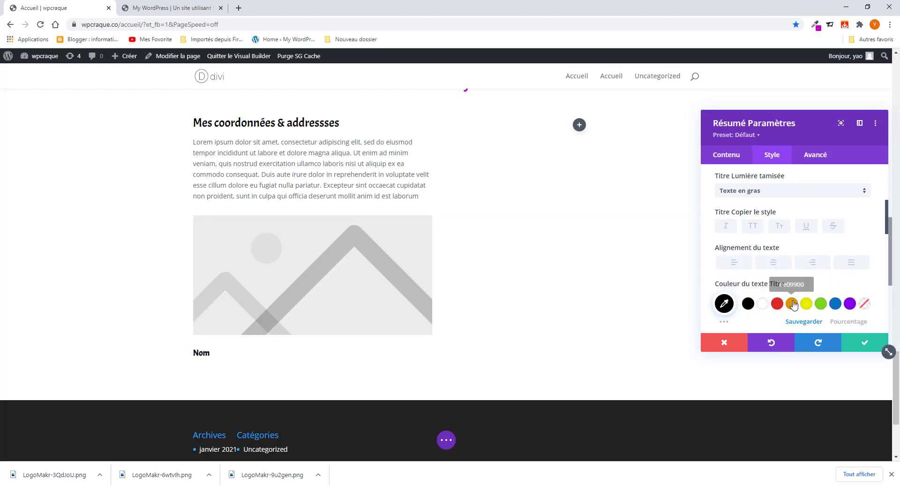
scroll(829, 249, down, 3)
click(737, 217)
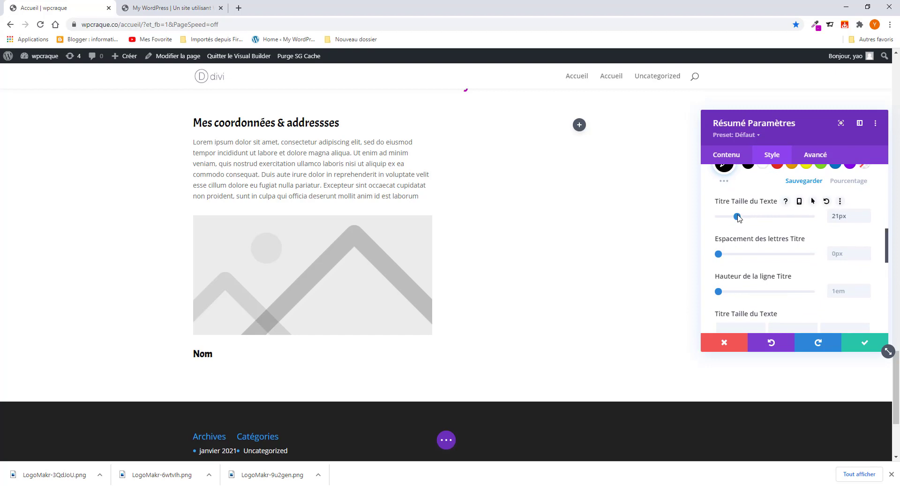
drag(738, 215, 741, 217)
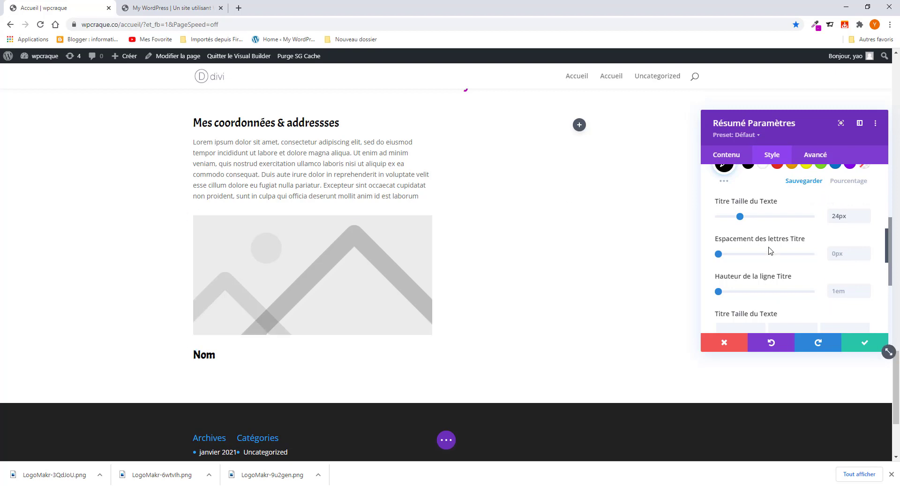
click(726, 155)
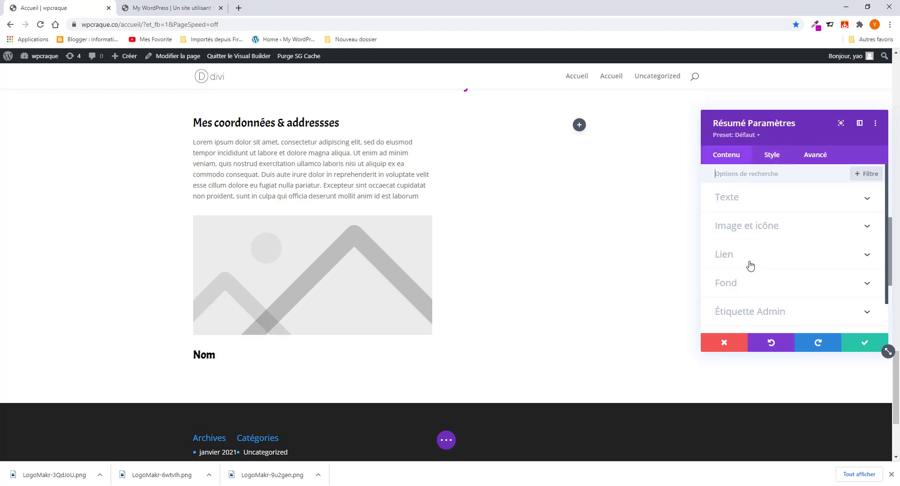
- Switch the blurb from an image to the person icon
click(757, 228)
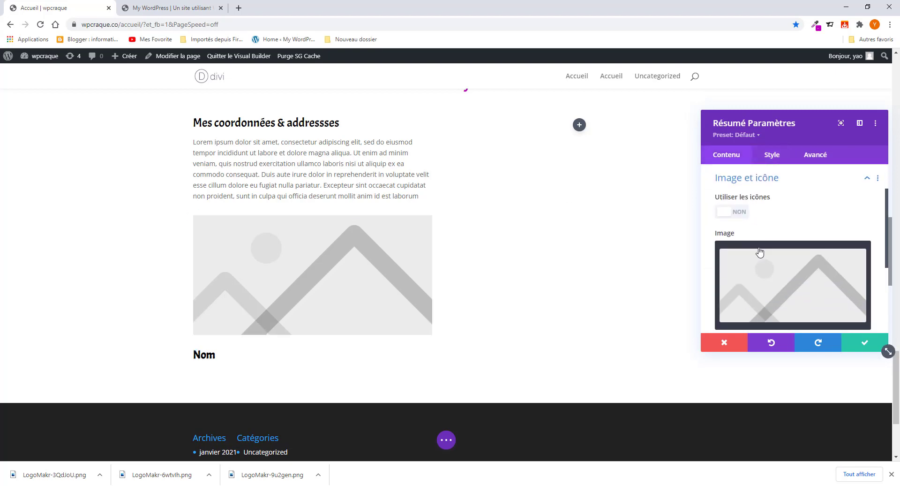
click(733, 212)
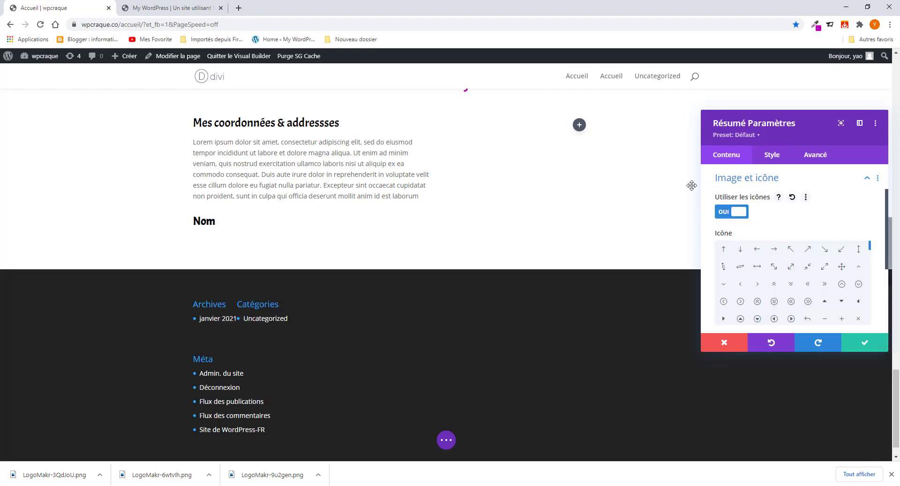
click(170, 10)
click(95, 8)
scroll(805, 292, down, 5)
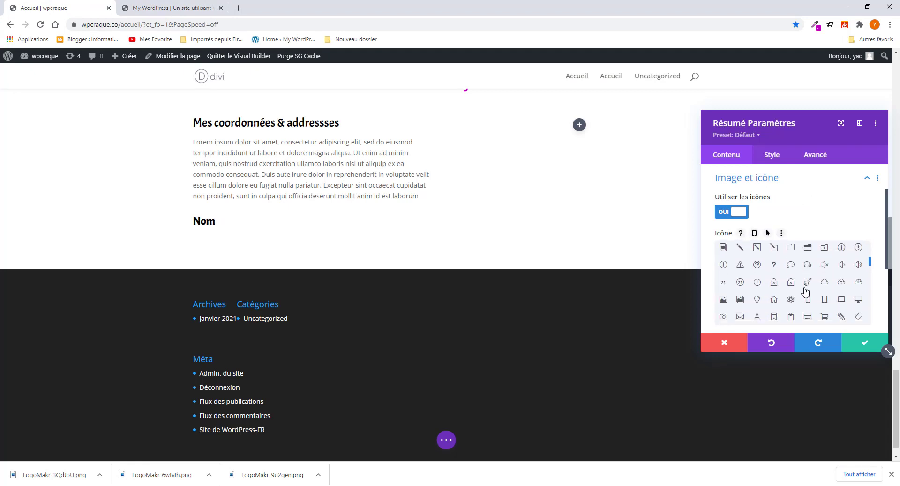
scroll(805, 292, down, 5)
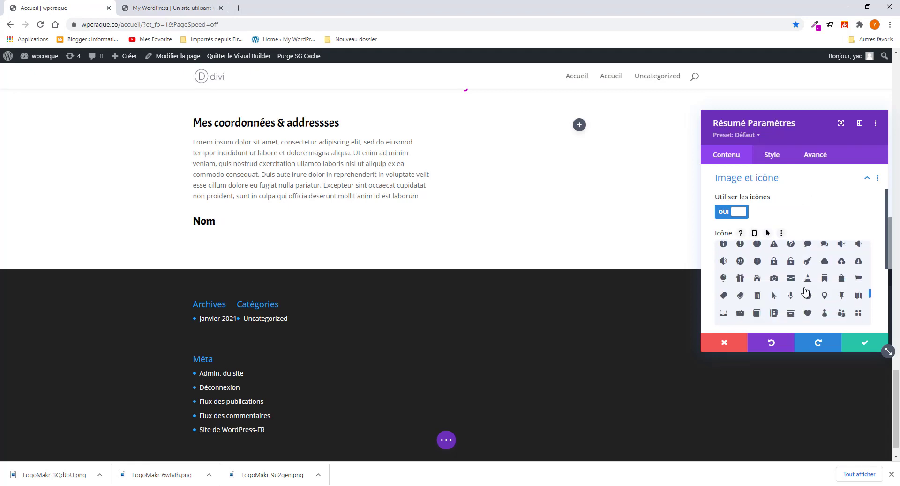
click(825, 267)
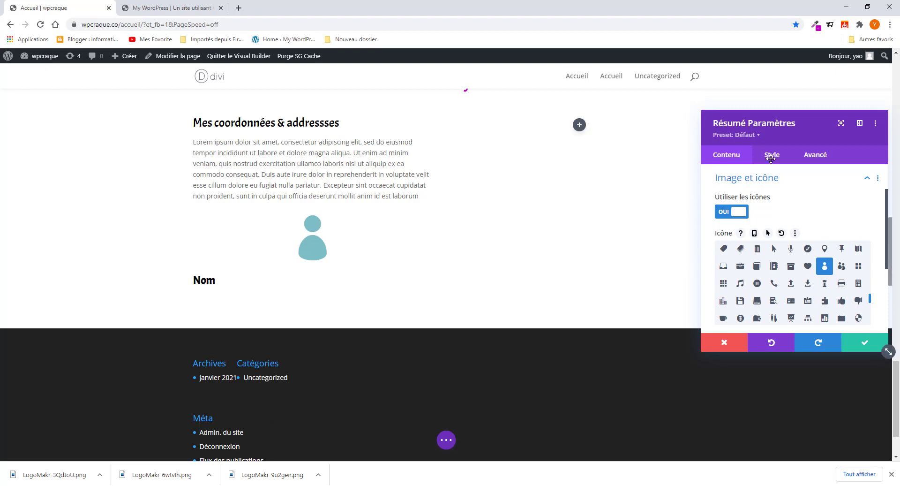
- Sample the magenta ba00b7 from the reference site and give the icon a custom colour
click(816, 24)
click(755, 55)
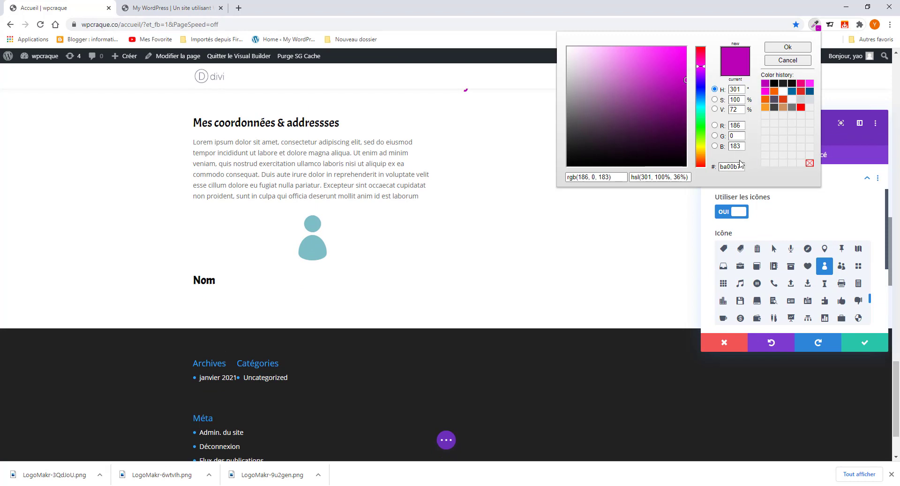
drag(738, 166, 708, 179)
click(177, 8)
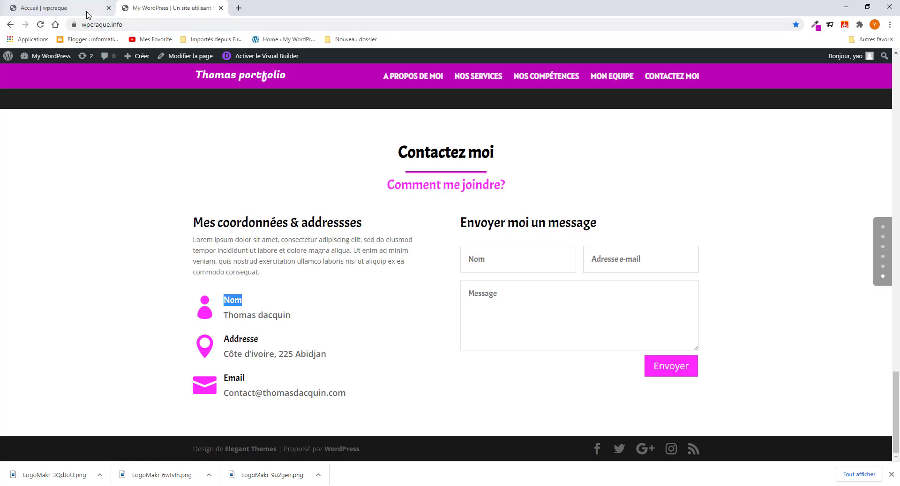
click(61, 8)
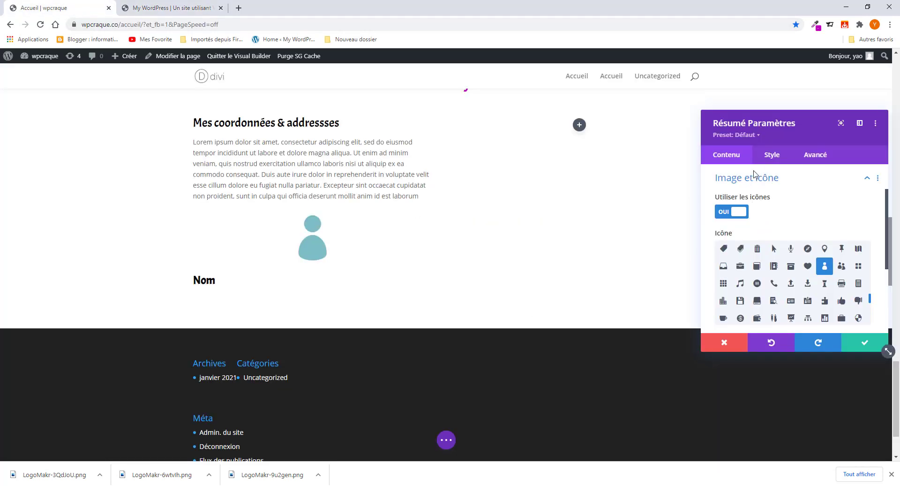
click(767, 155)
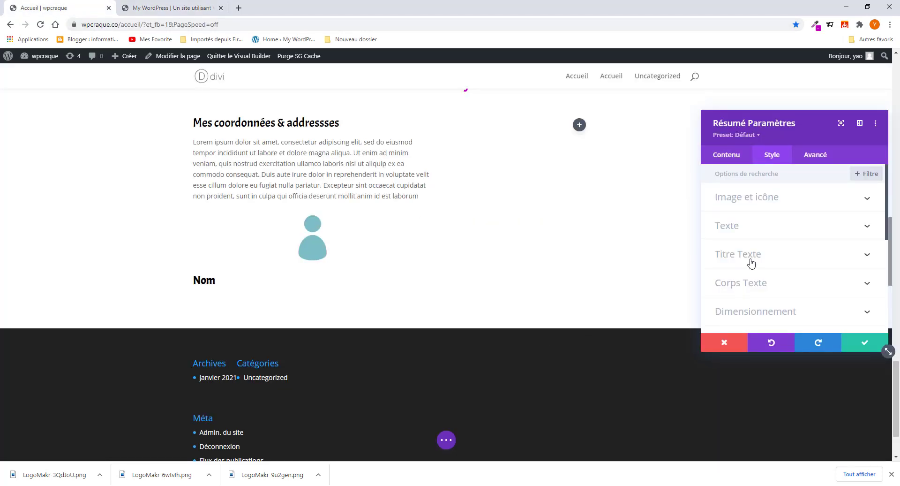
click(744, 199)
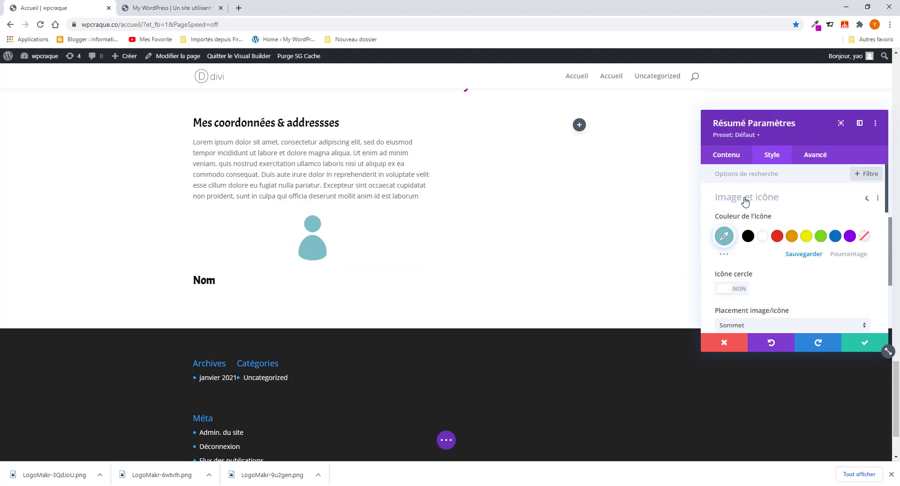
click(724, 235)
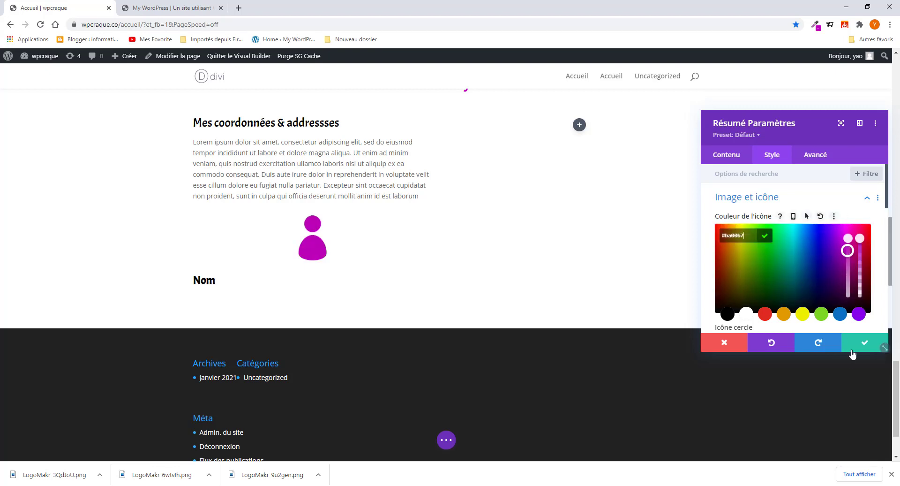
- Set the icon placement to Gauche, left of the title
scroll(771, 272, down, 2)
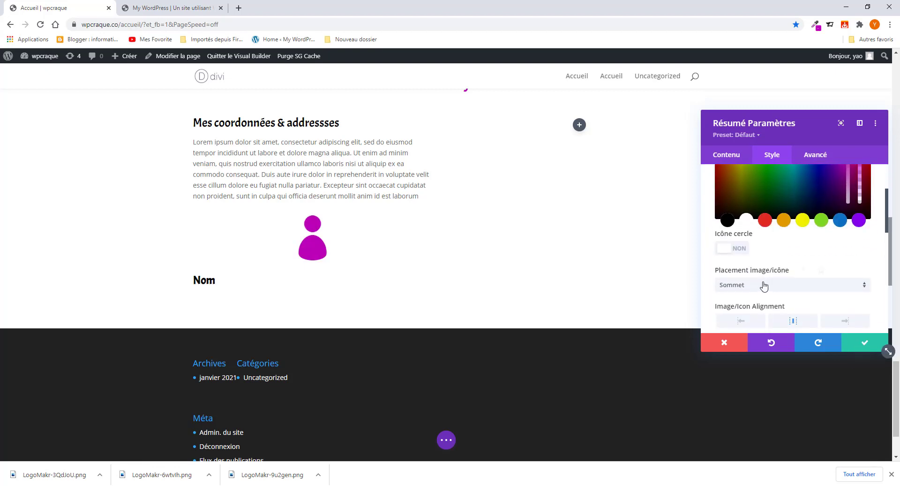
scroll(760, 285, down, 1)
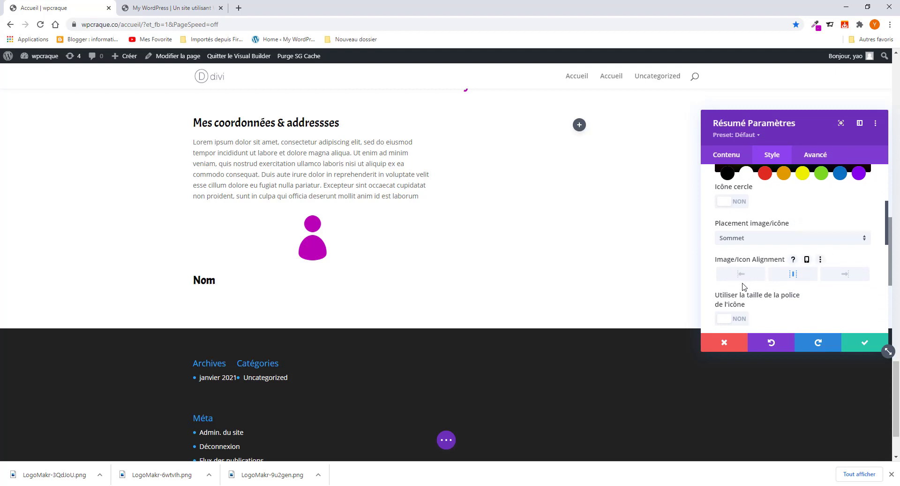
scroll(740, 286, down, 2)
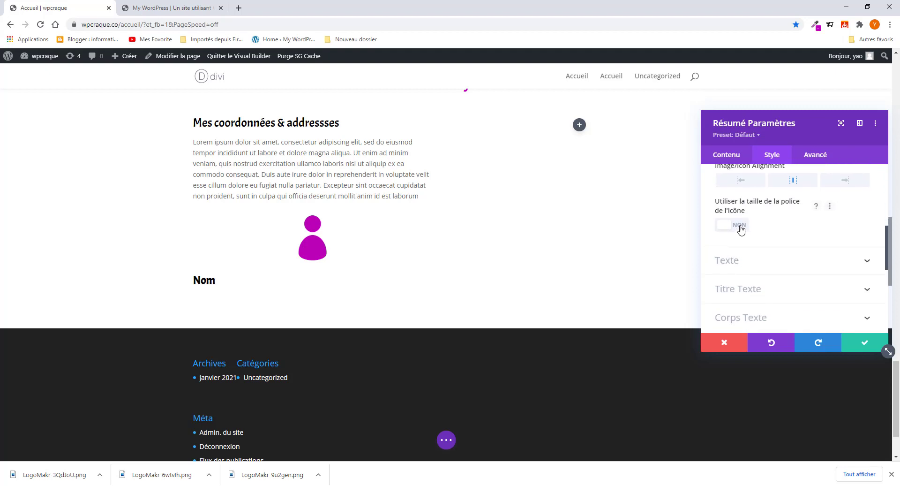
click(740, 227)
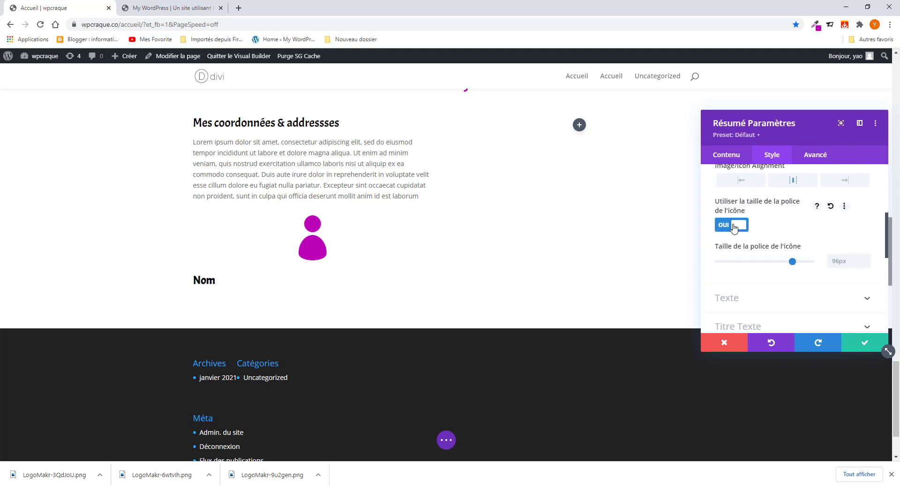
click(734, 227)
scroll(768, 256, up, 1)
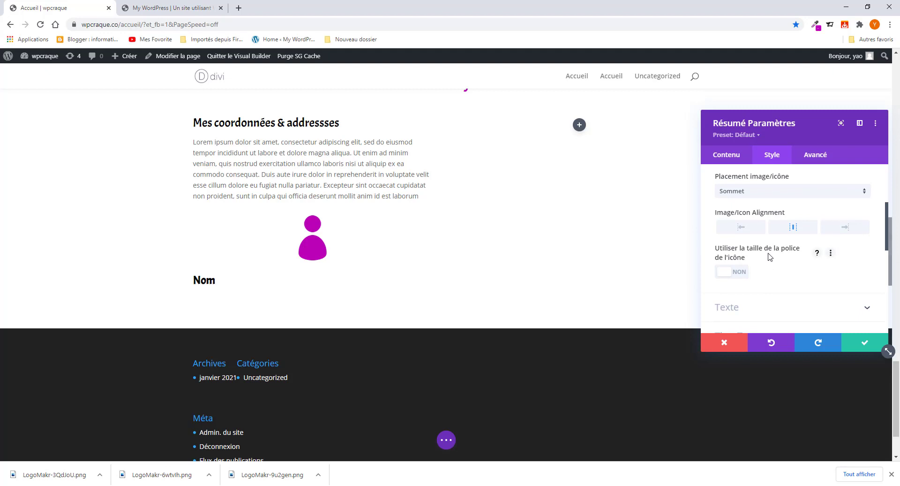
scroll(768, 256, up, 2)
click(752, 291)
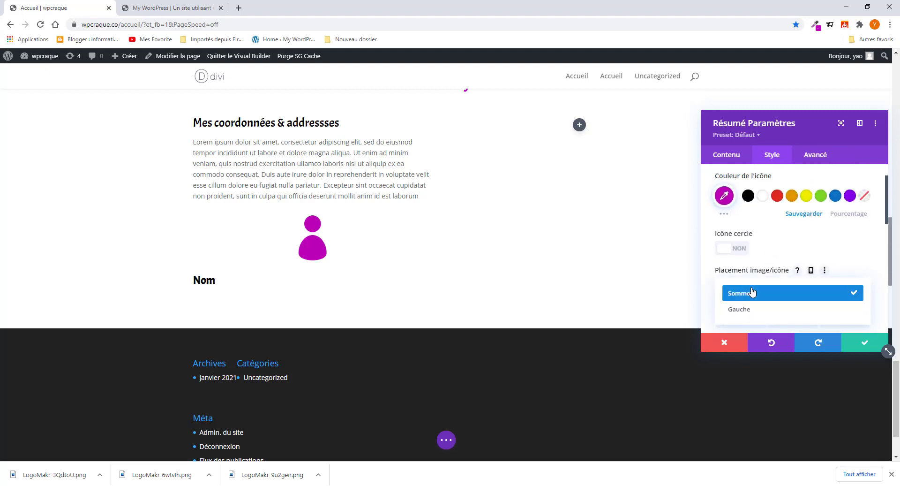
click(752, 310)
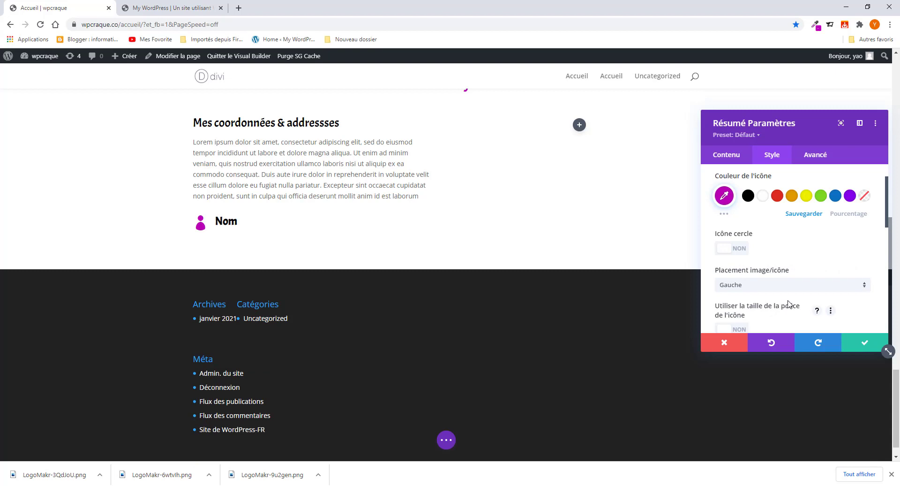
- Enable the custom icon font size and set it to 45px
scroll(791, 304, down, 2)
click(730, 235)
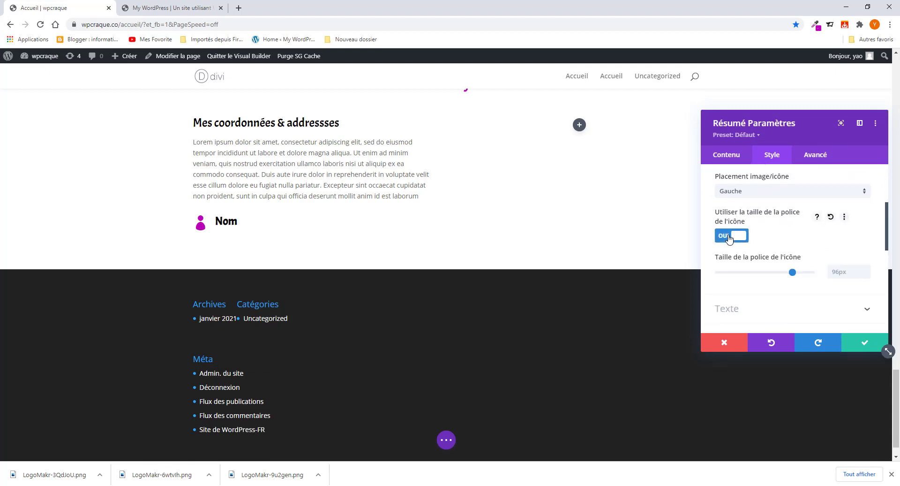
drag(793, 274, 746, 284)
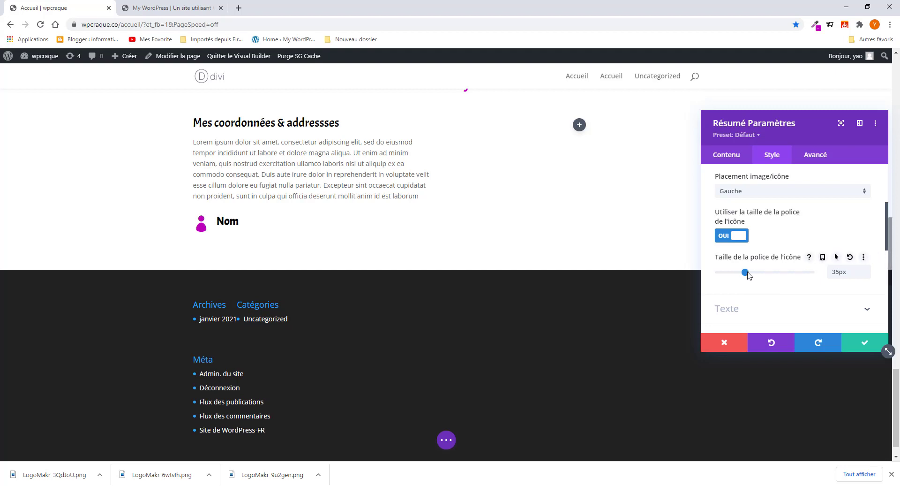
click(722, 239)
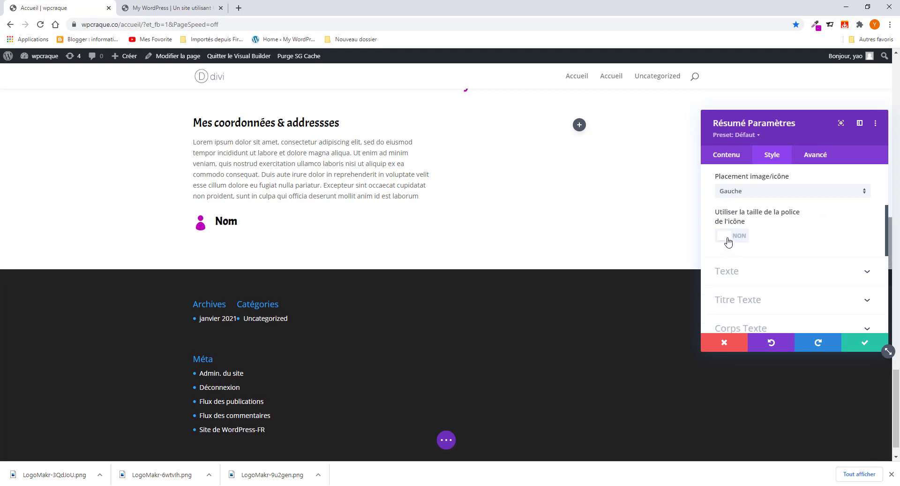
click(727, 239)
drag(746, 273, 753, 273)
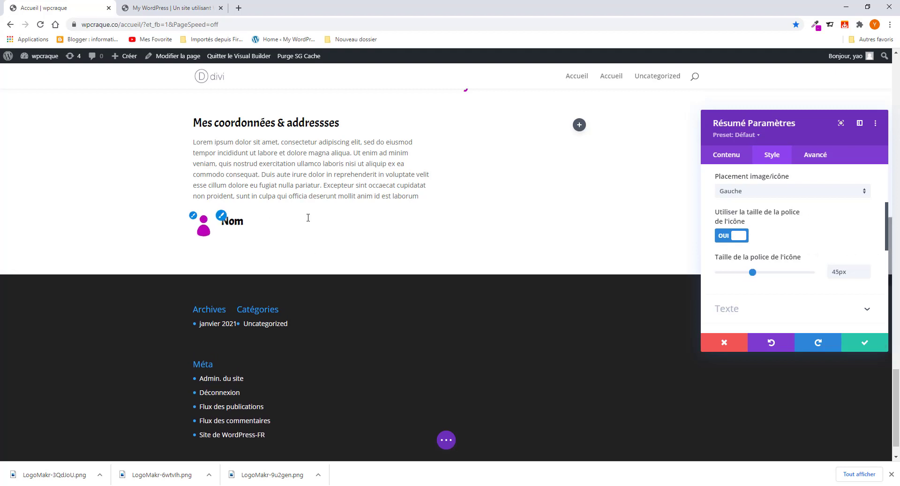
scroll(769, 238, up, 2)
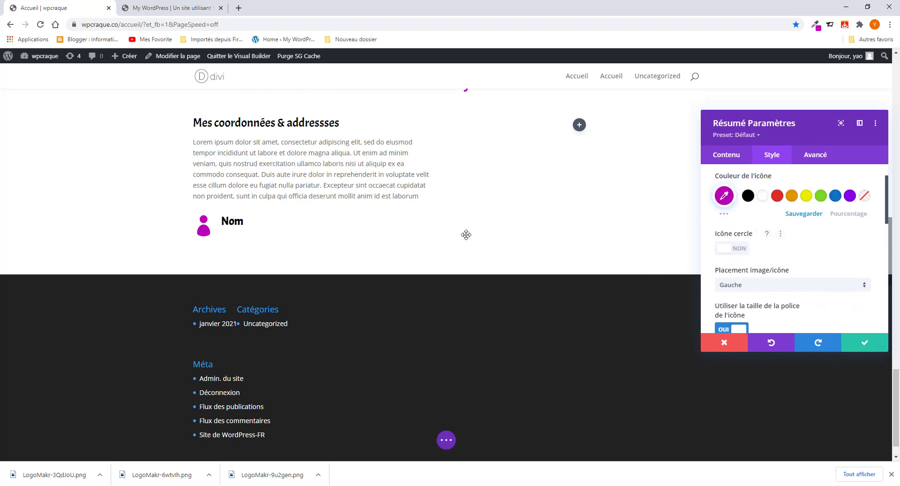
- Select the person's name on the reference page and paste into the blurb body
click(730, 162)
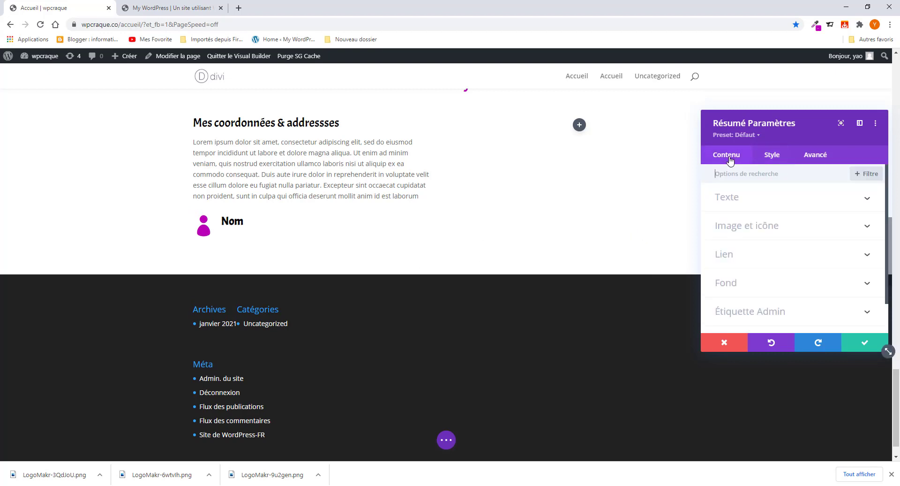
click(731, 199)
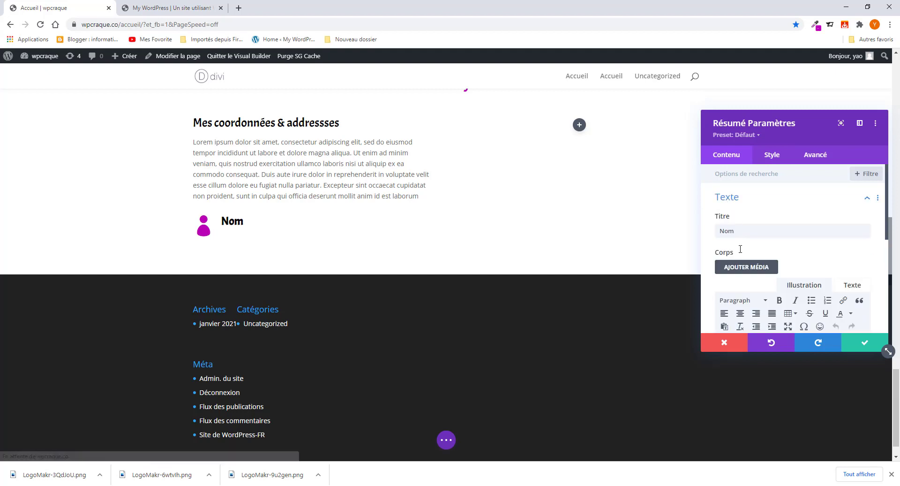
scroll(736, 228, down, 3)
click(175, 8)
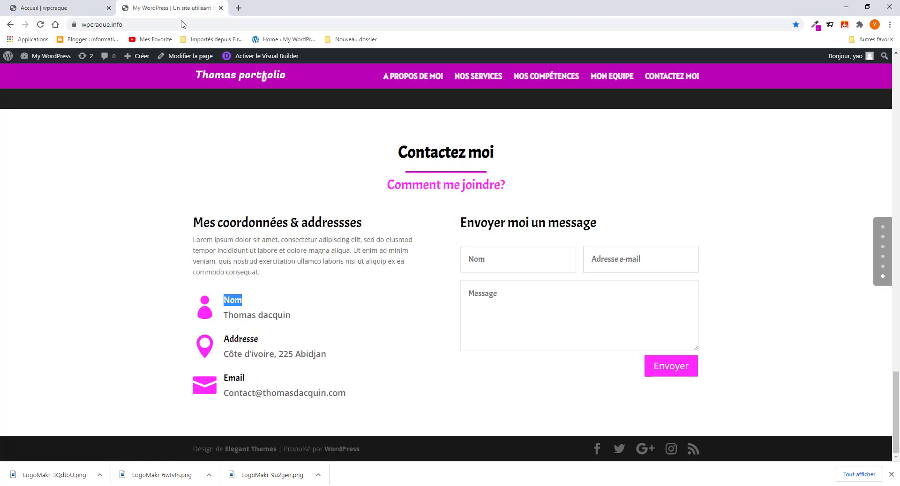
drag(226, 315, 288, 315)
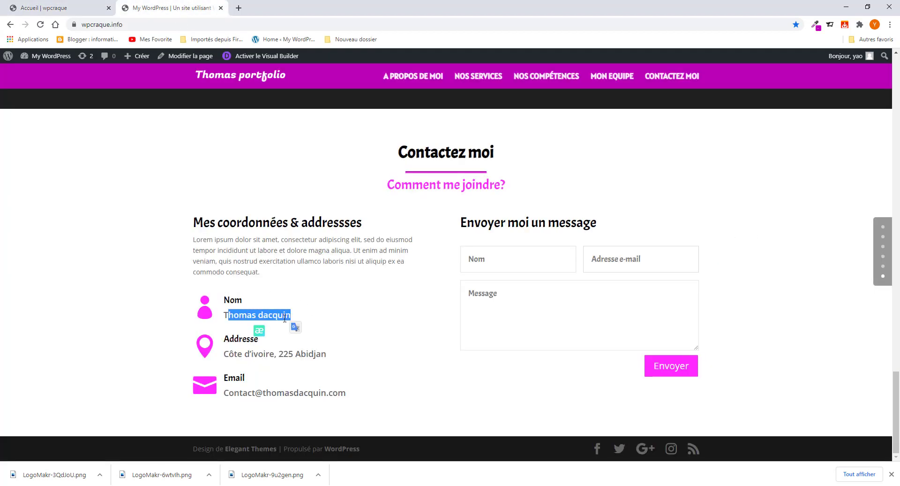
click(250, 314)
drag(227, 313, 292, 319)
key(ctrl+c)
right_click(280, 320)
click(83, 5)
click(83, 6)
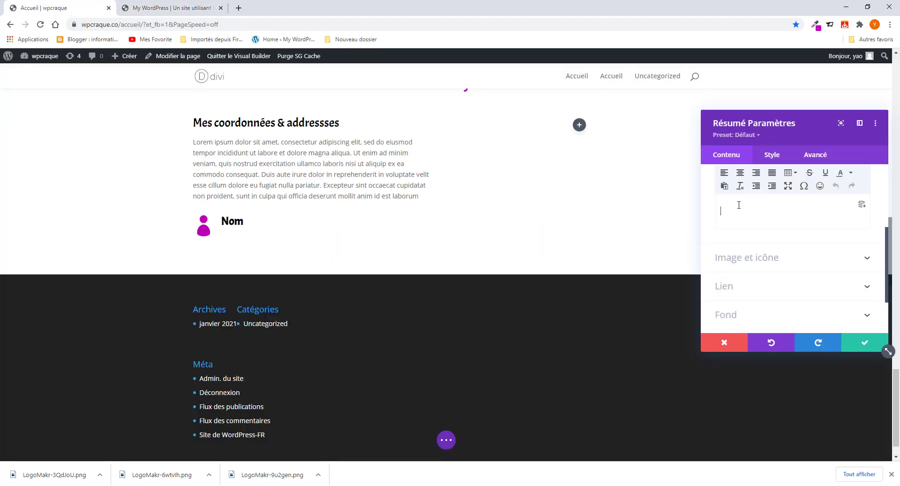
text(ba00b7)
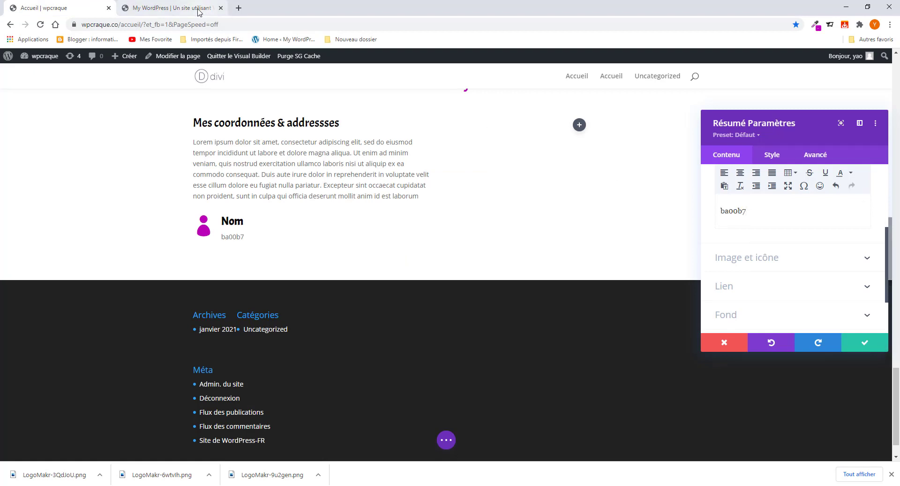
- Copy the person's name again and paste it over the stray ba00b7 in the body
click(171, 7)
right_click(269, 313)
click(297, 321)
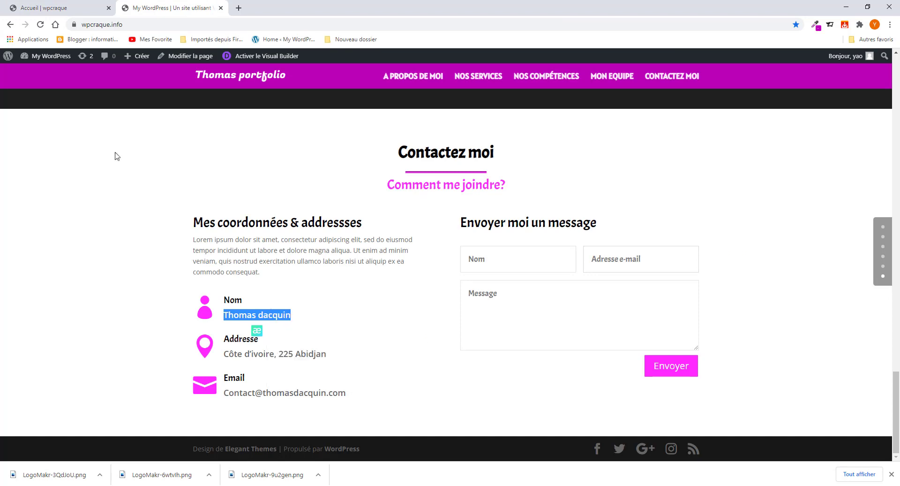
click(53, 11)
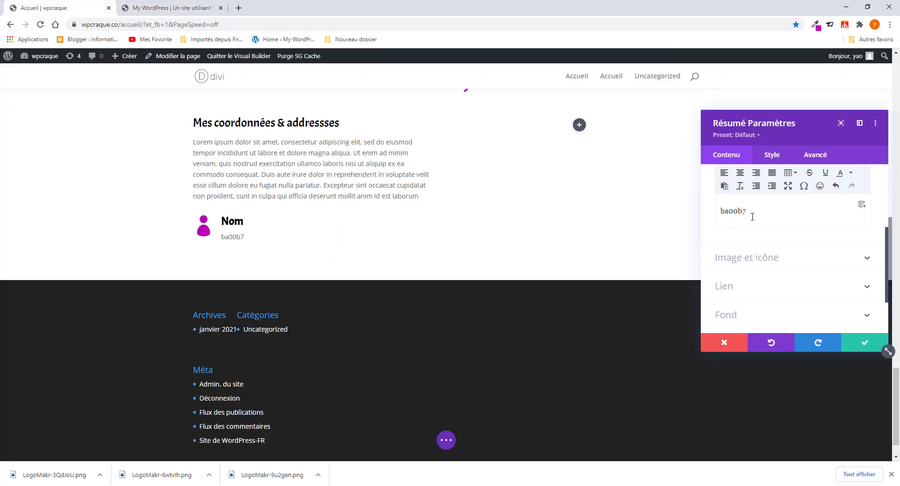
drag(753, 212, 701, 217)
key(ctrl+v)
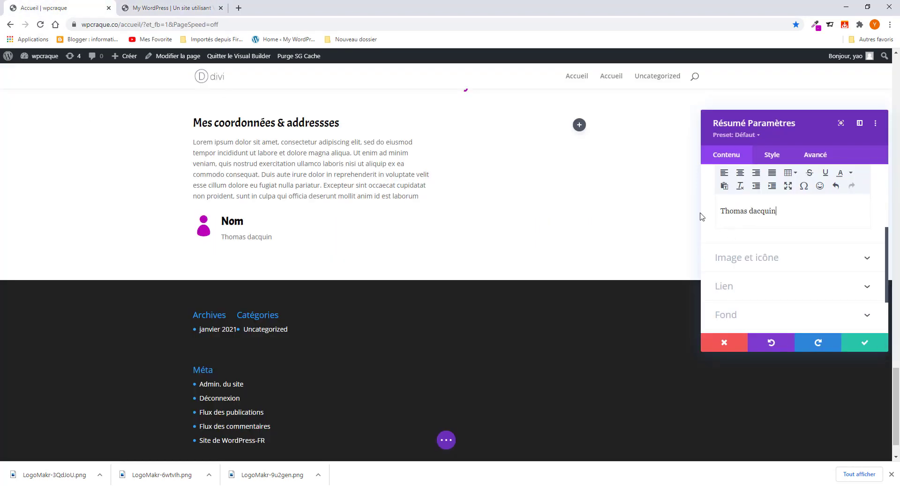
- Style the body text in Acme at 21px and save the blurb
click(771, 155)
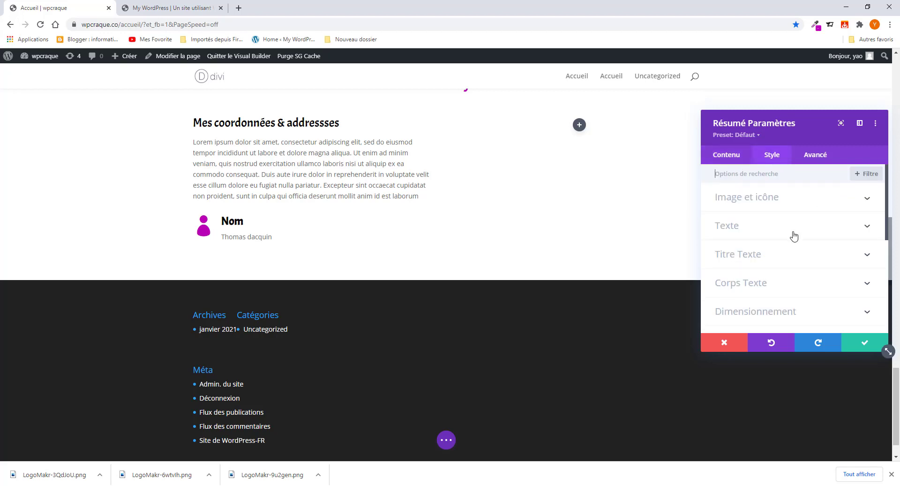
click(222, 235)
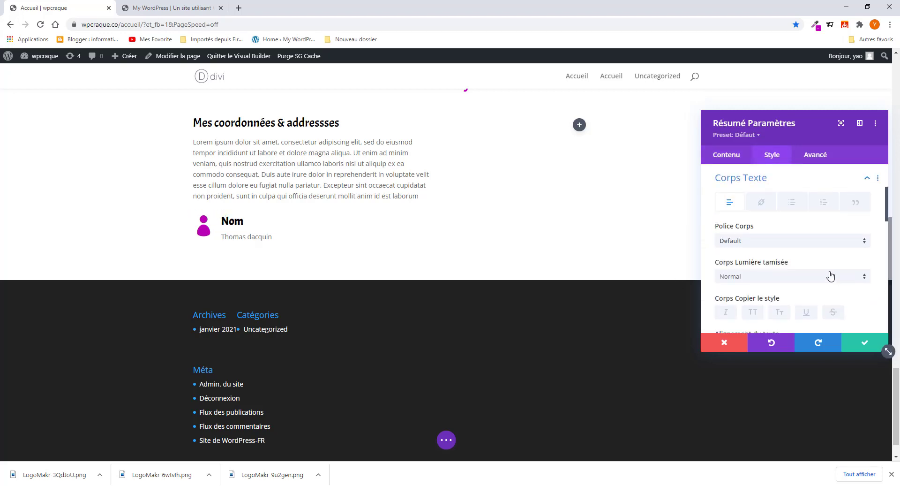
scroll(810, 281, down, 2)
scroll(765, 259, up, 1)
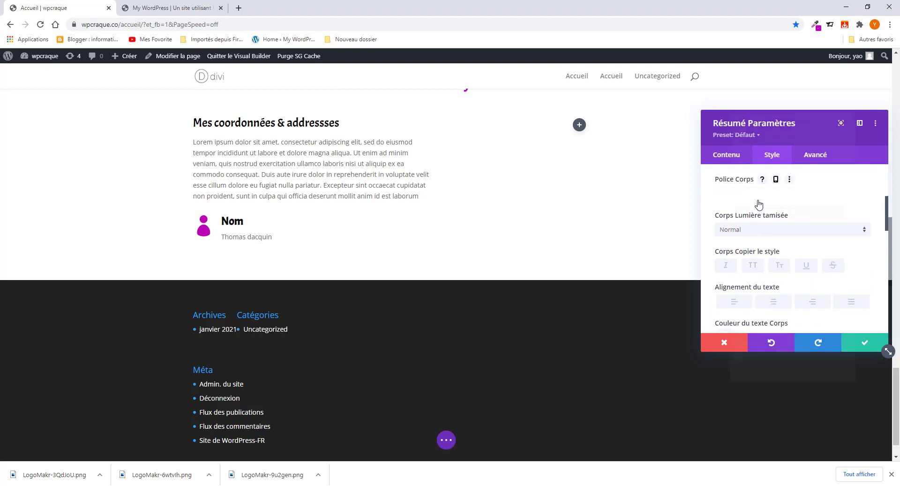
click(760, 195)
click(736, 158)
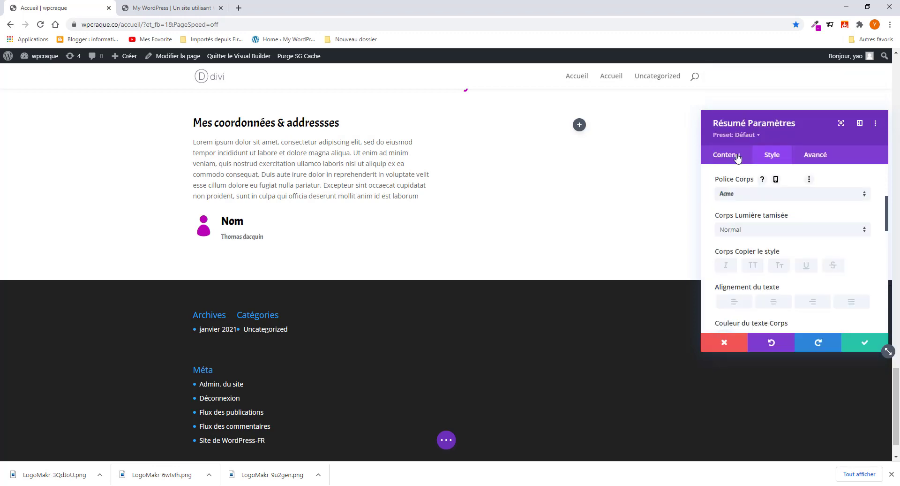
scroll(795, 282, down, 3)
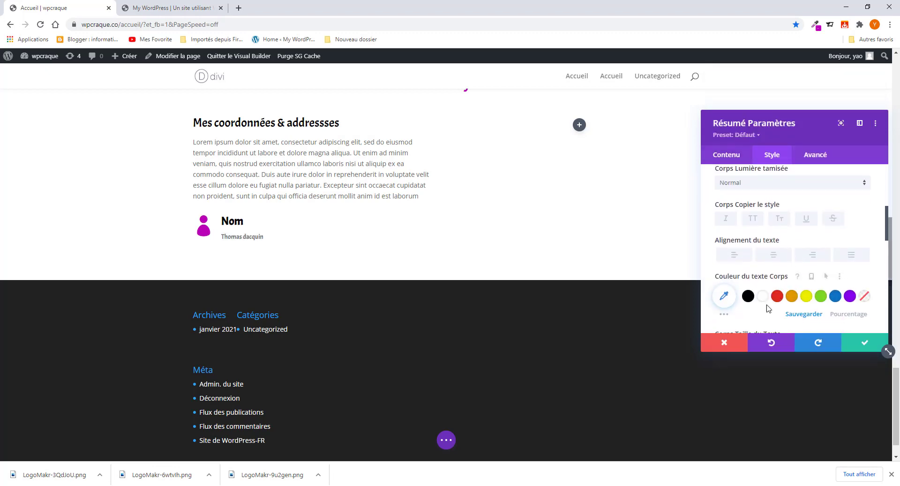
drag(731, 255, 737, 258)
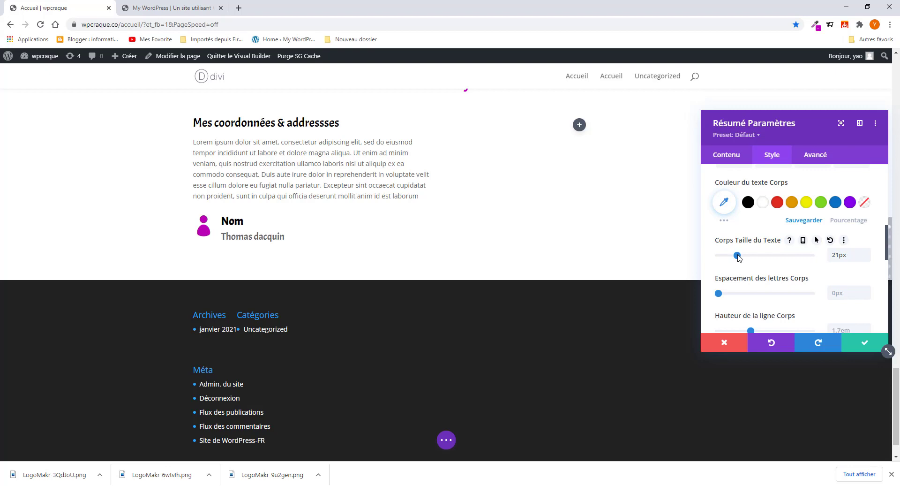
click(864, 347)
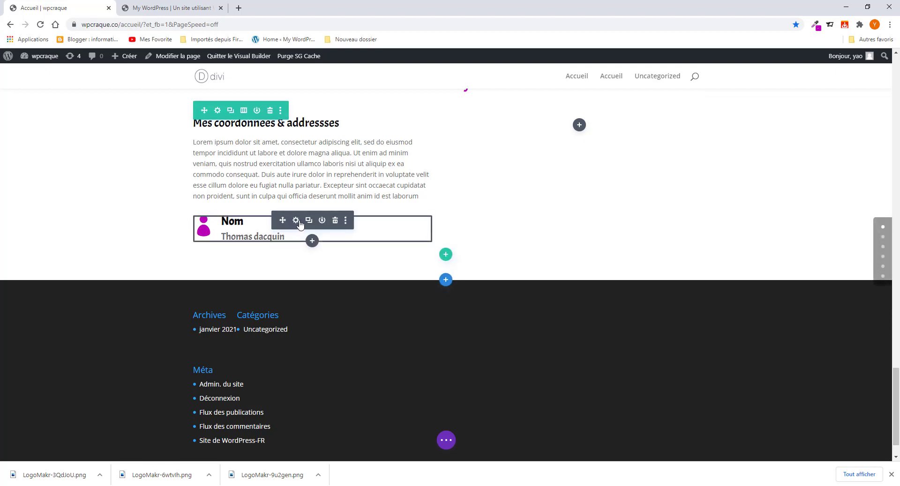
- Duplicate the Nom blurb twice and retitle the second copy 'Addresse', copied from the reference page
click(308, 220)
click(308, 221)
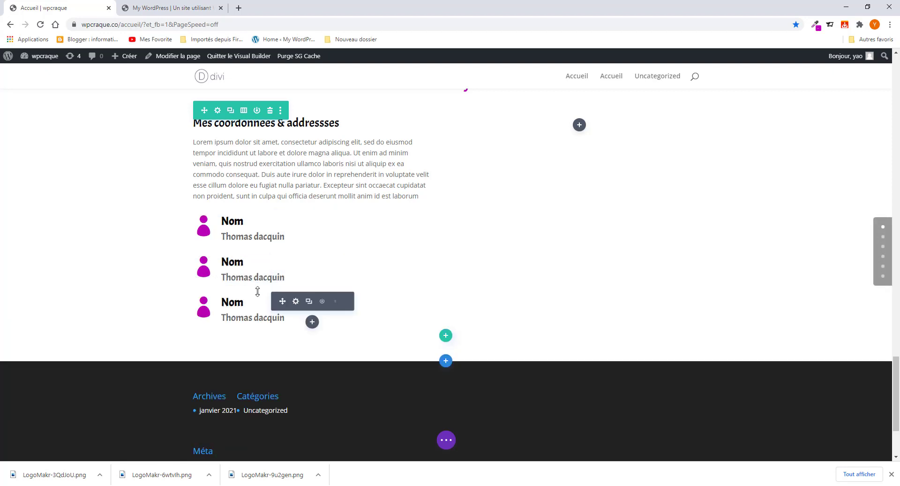
click(296, 261)
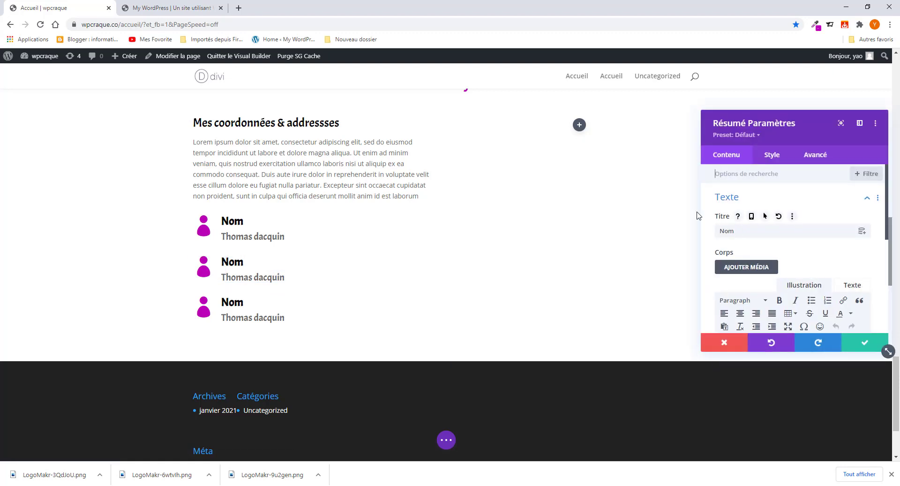
click(187, 8)
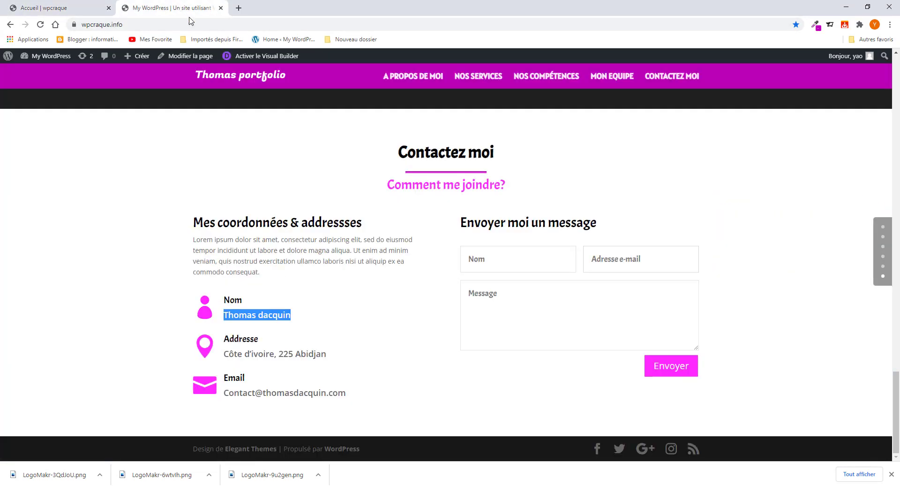
double_click(255, 338)
right_click(241, 339)
click(262, 342)
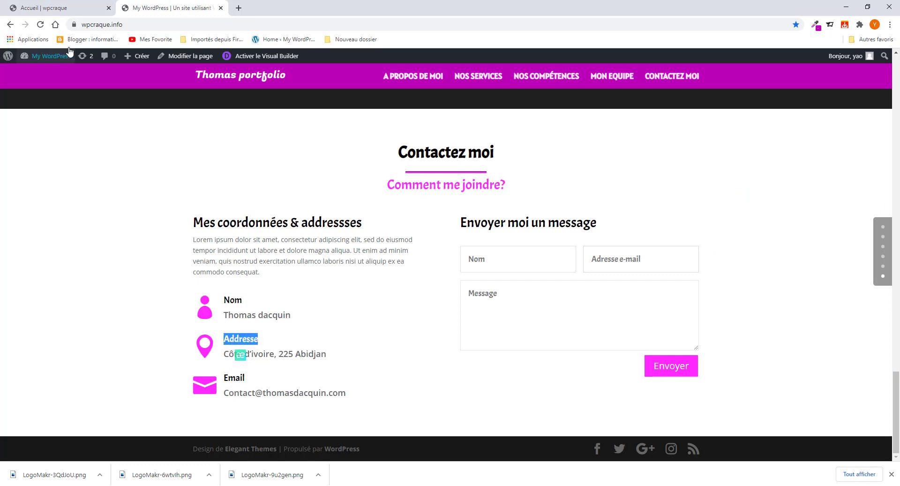
click(71, 8)
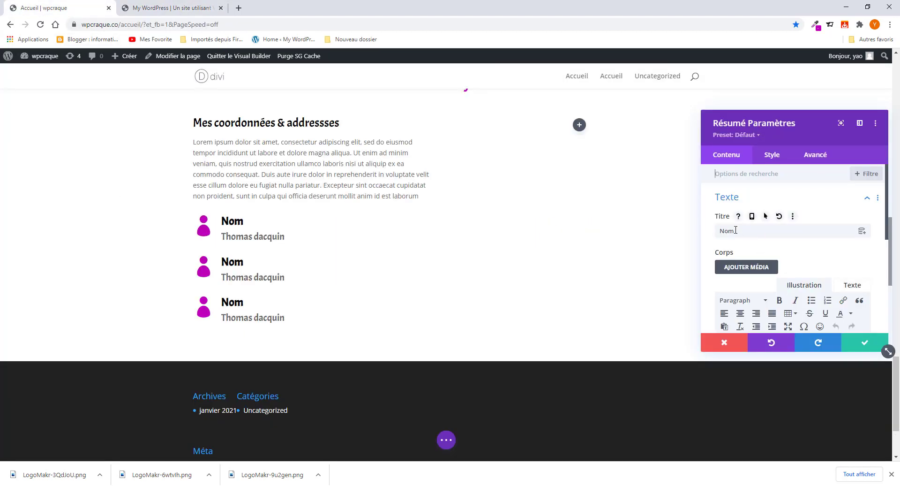
drag(735, 229, 706, 231)
key(ctrl+v)
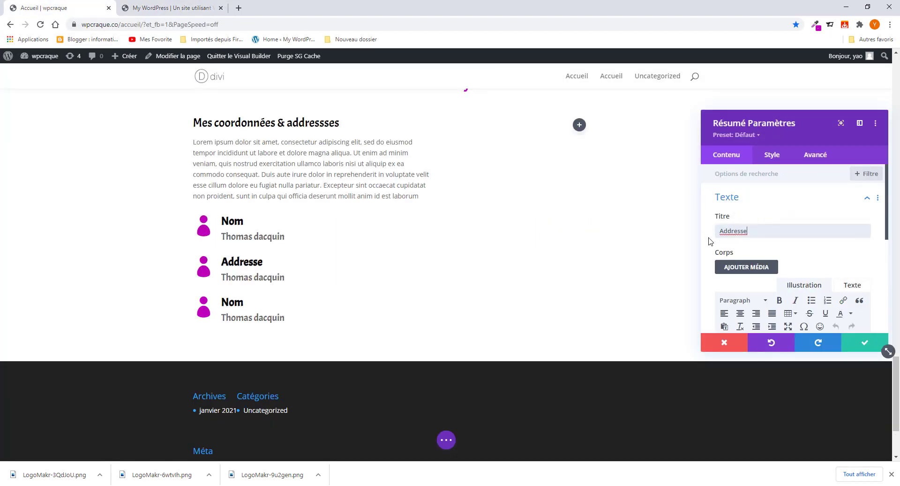
- Make the Addresse title an H4 heading with Normal font weight, and save the blurb
scroll(788, 284, down, 3)
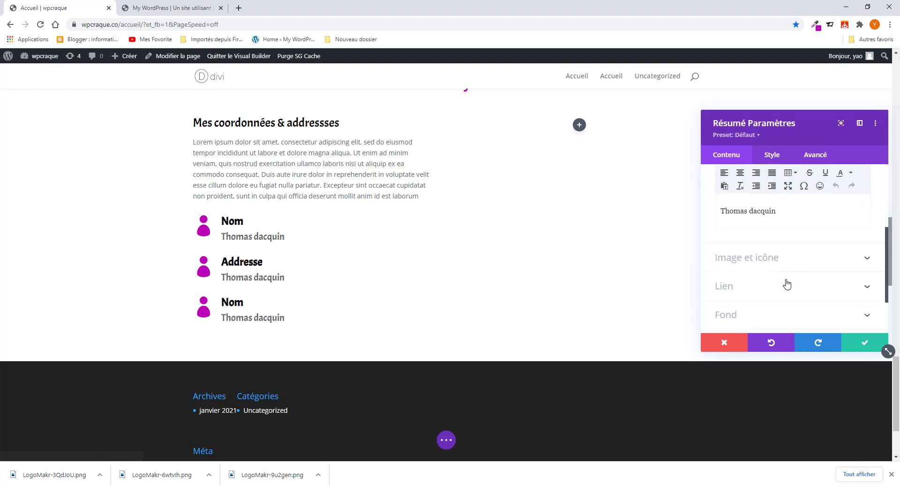
scroll(787, 283, up, 2)
scroll(787, 282, up, 2)
click(770, 161)
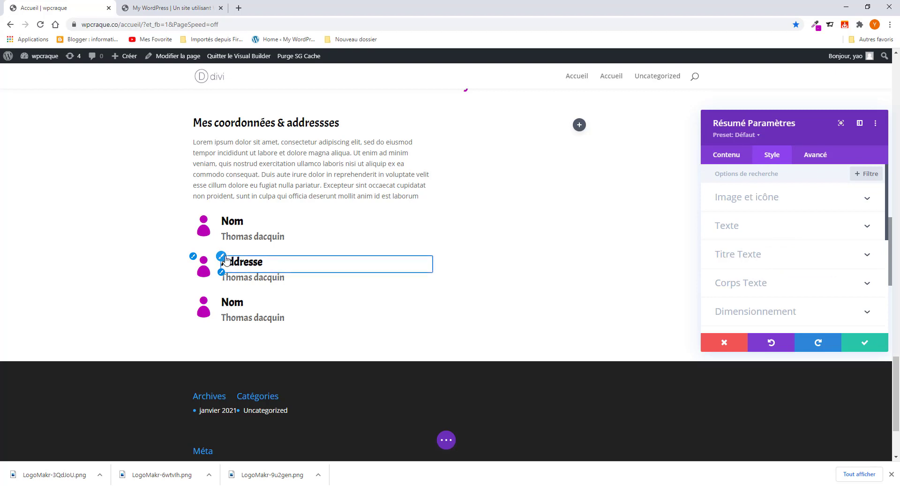
click(758, 257)
click(786, 214)
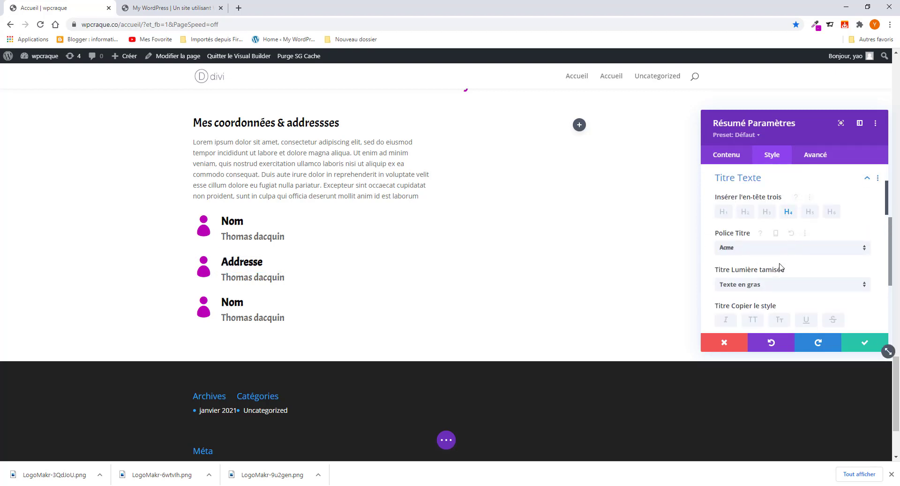
click(766, 285)
click(770, 293)
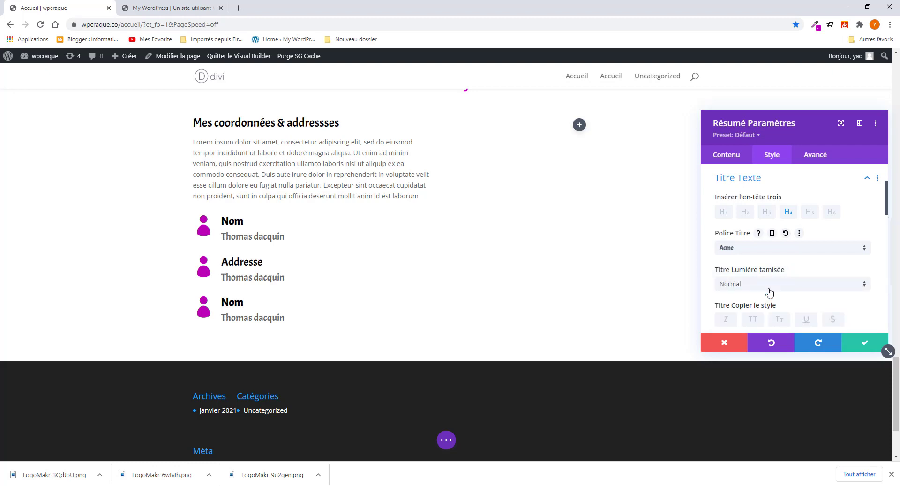
click(858, 346)
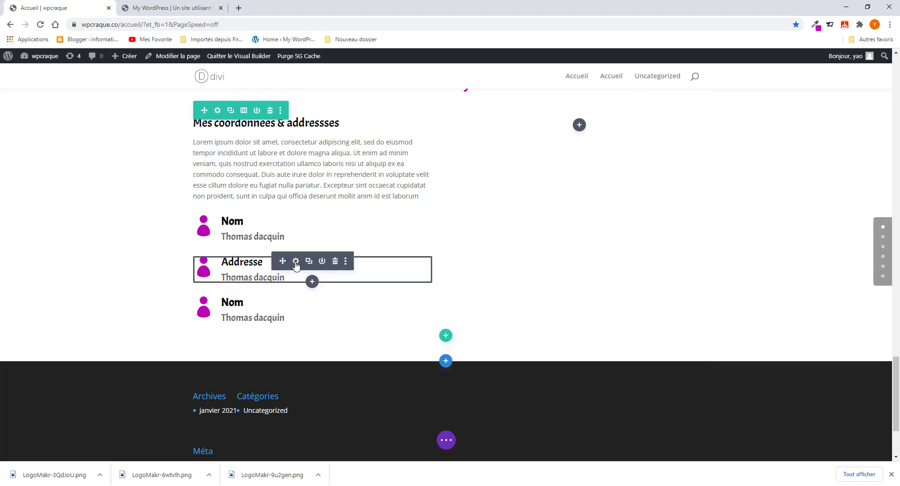
- Choose the map-marker icon in the Addresse blurb's Image et icône settings and save
click(296, 262)
scroll(761, 266, down, 5)
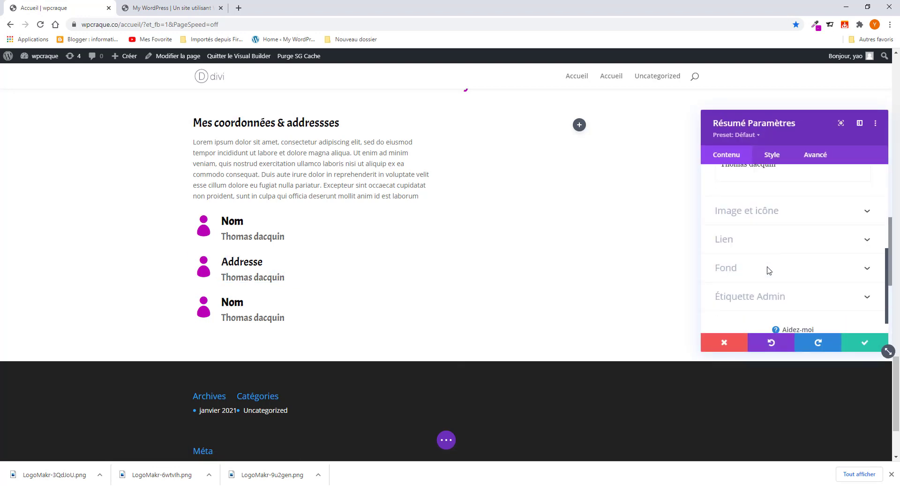
scroll(762, 258, up, 1)
click(762, 265)
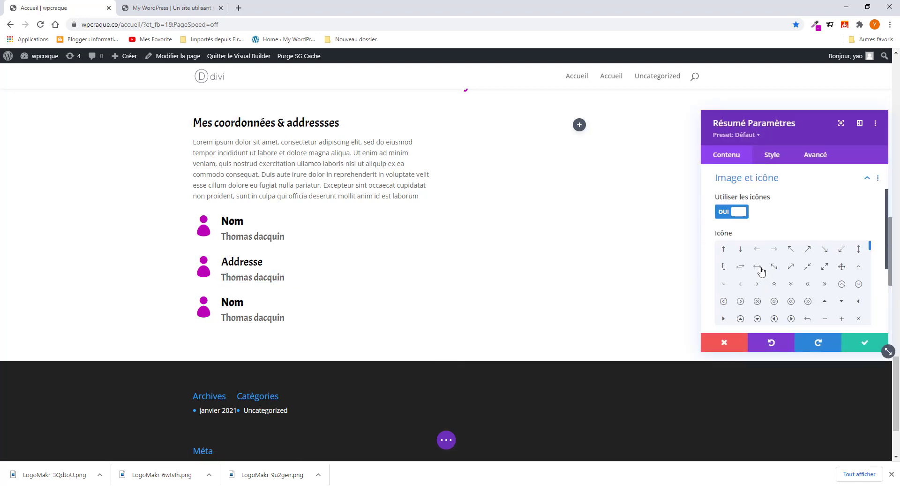
scroll(791, 293, down, 6)
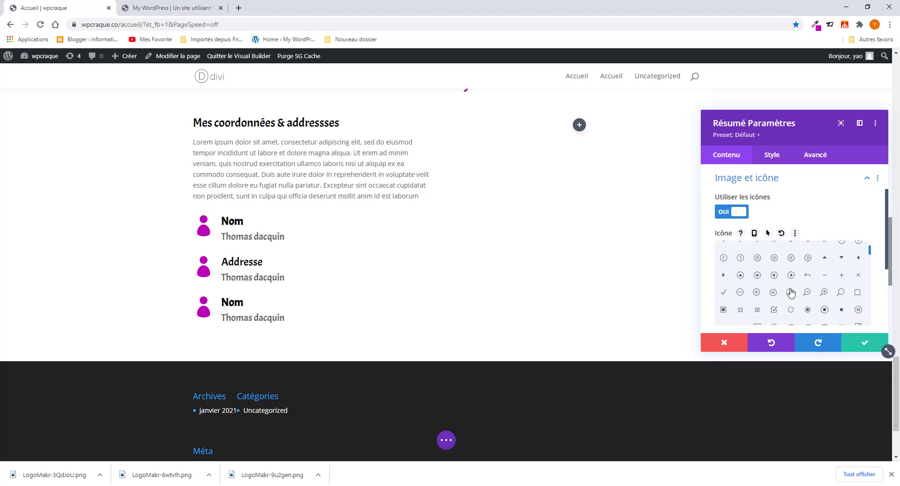
scroll(792, 293, down, 1)
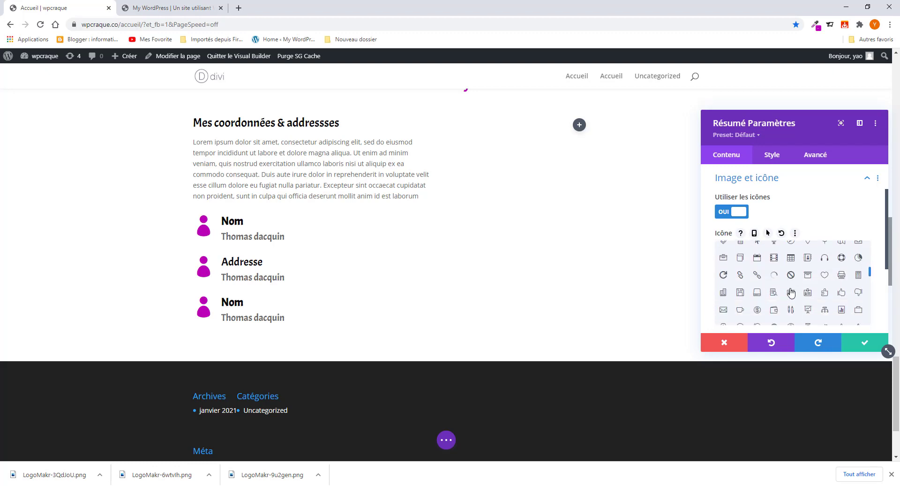
click(179, 9)
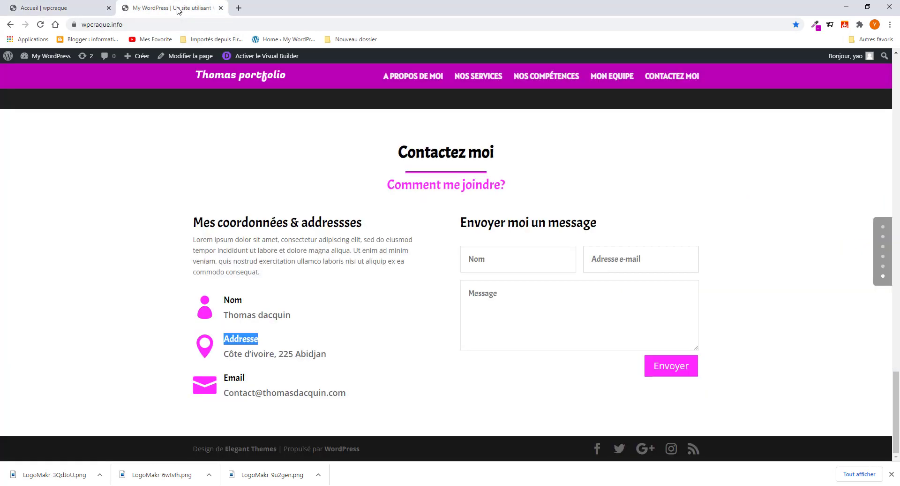
click(54, 4)
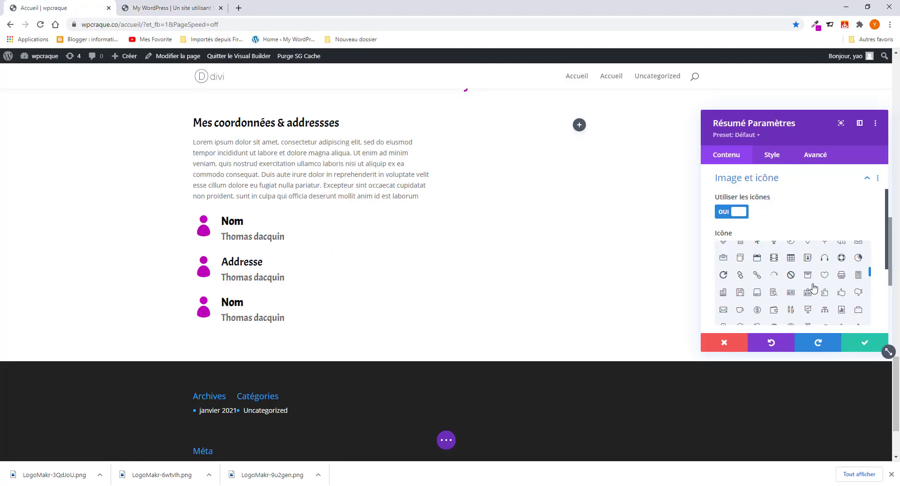
scroll(814, 300, down, 5)
scroll(801, 296, down, 2)
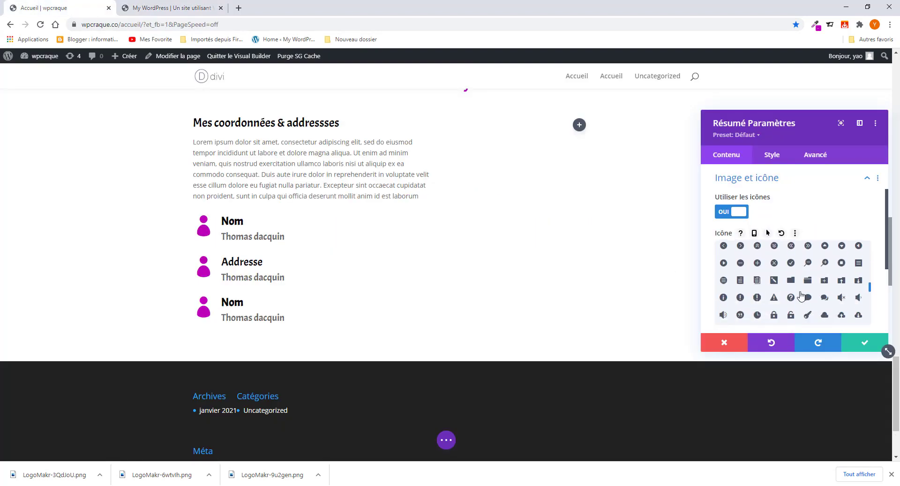
scroll(790, 310, down, 2)
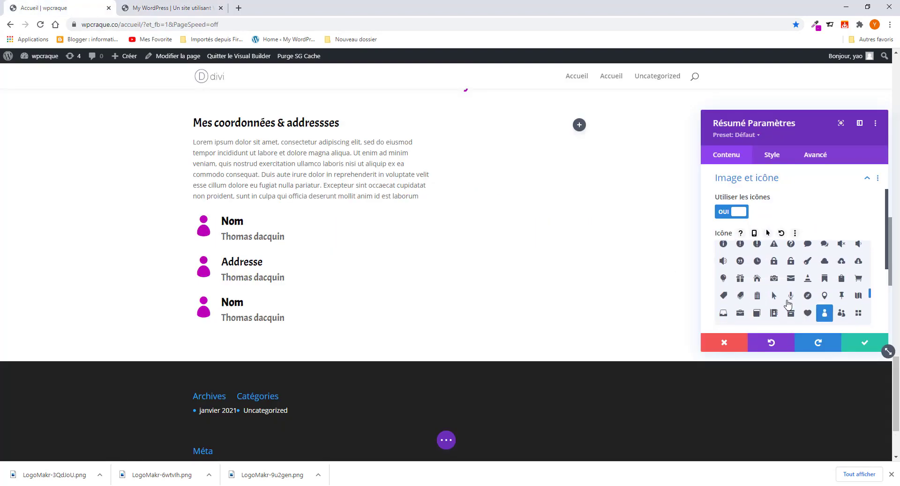
click(825, 295)
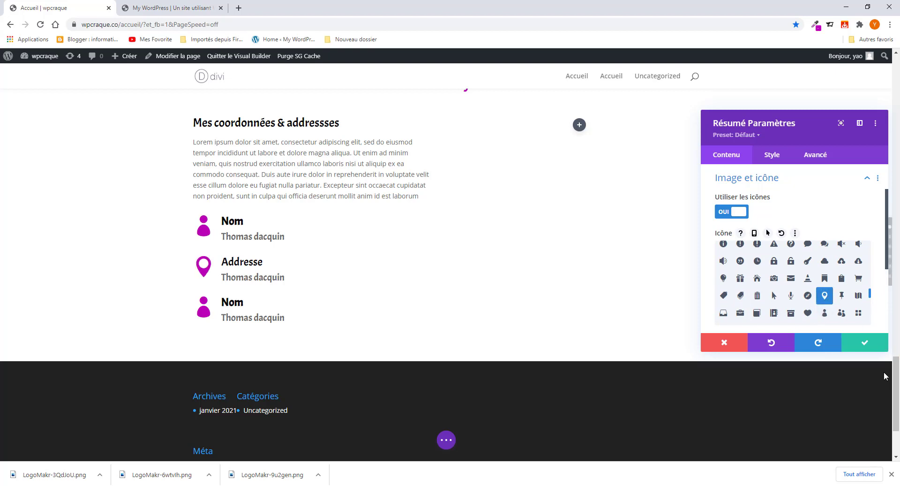
click(865, 346)
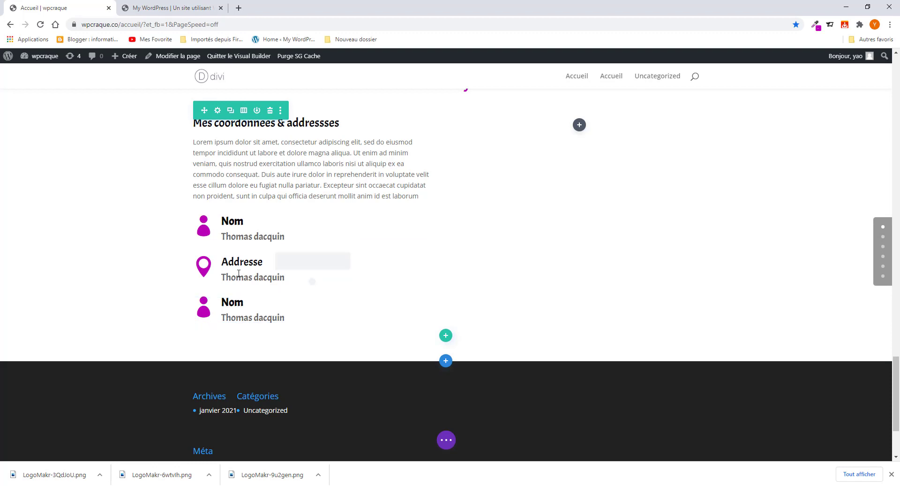
- Set the Addresse blurb's body to 'Côte d'ivoire, 225 Abidjan', copied from the live page, and save
click(296, 262)
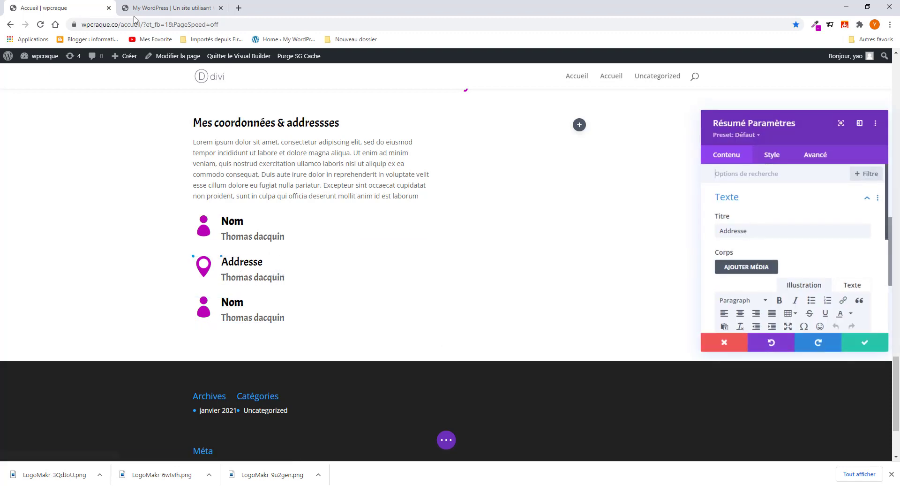
click(176, 8)
drag(225, 354, 328, 356)
right_click(307, 357)
click(331, 364)
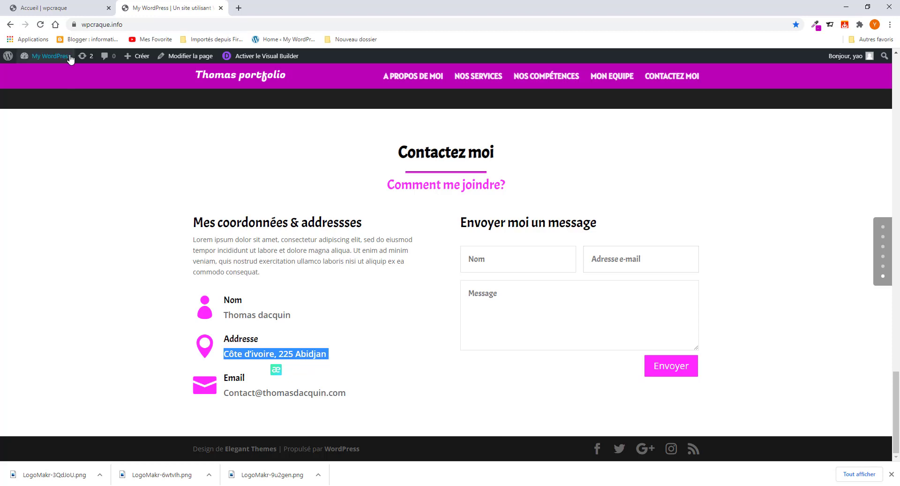
click(70, 9)
scroll(749, 292, down, 2)
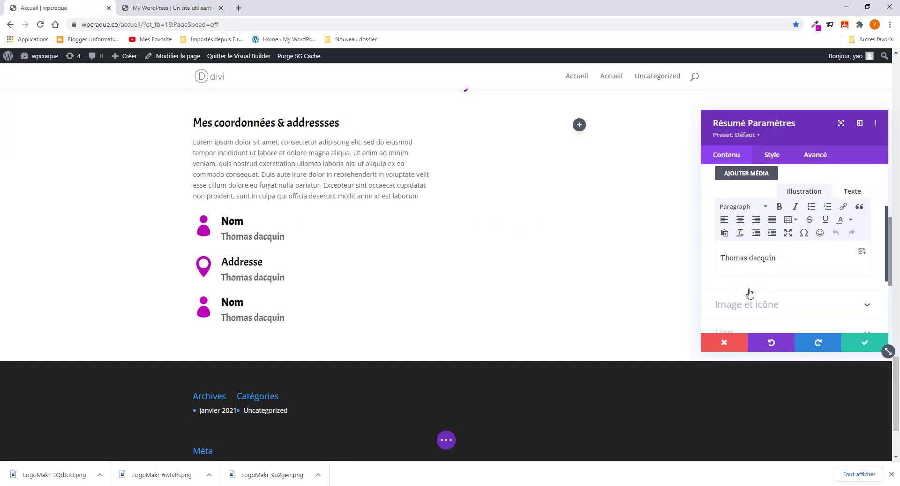
drag(780, 261, 722, 263)
key(ctrl+v)
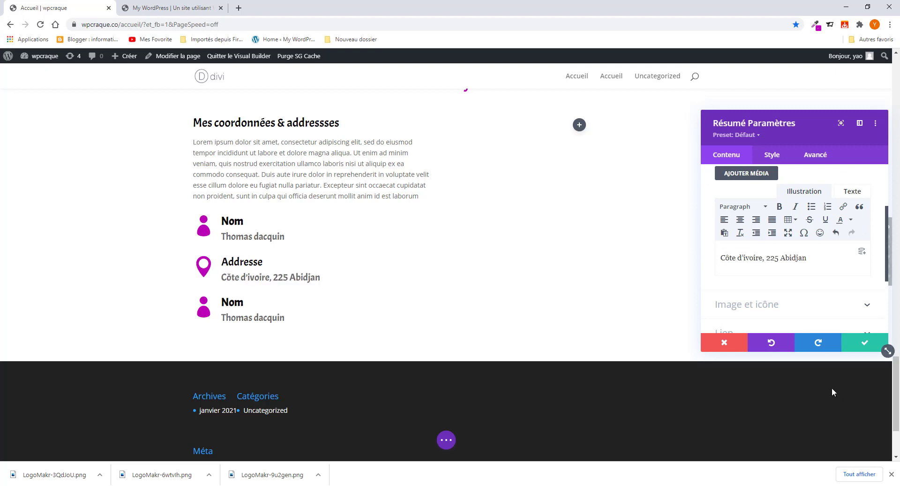
click(862, 349)
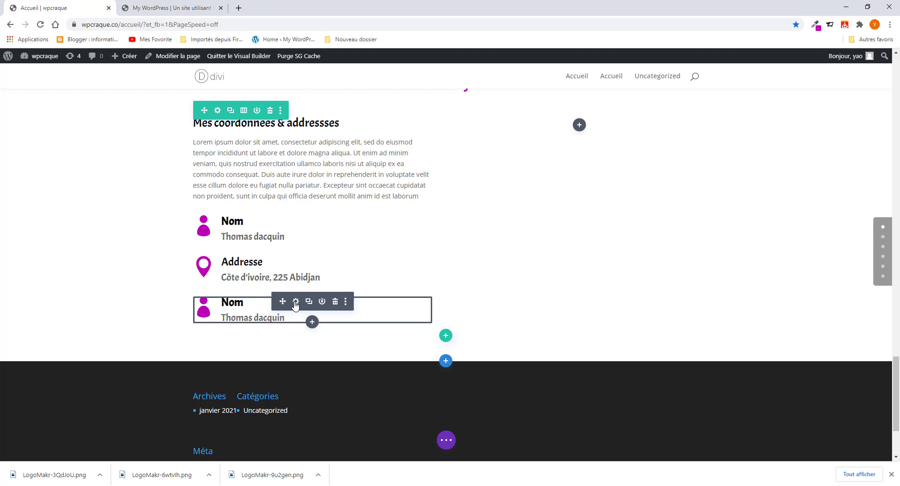
- Set the third blurb's Nom title font weight to Normal under Style > Titre Texte
click(295, 301)
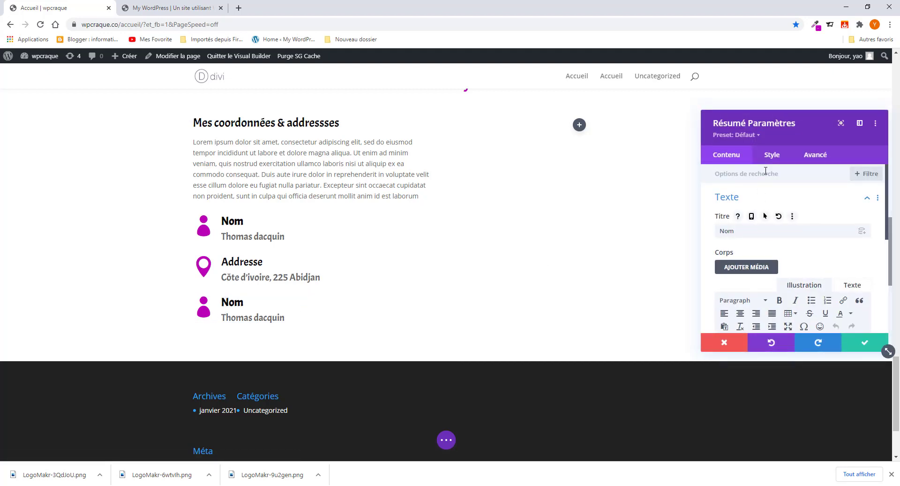
click(771, 155)
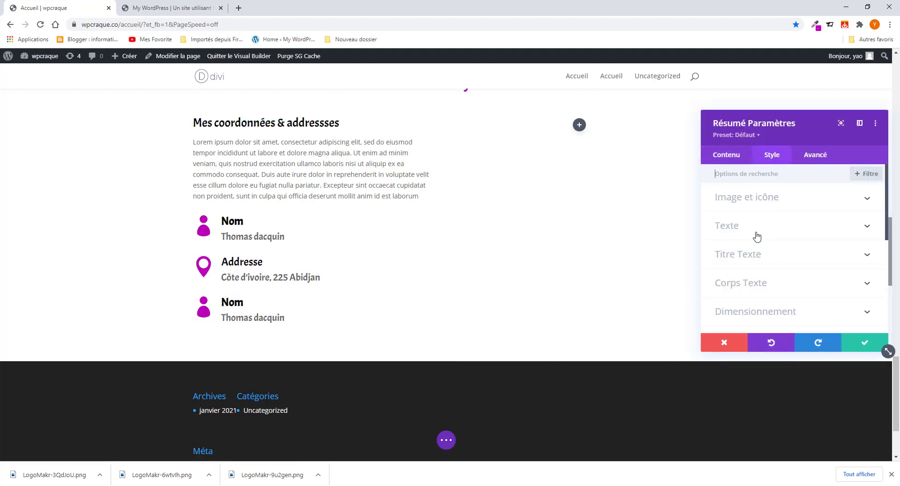
click(222, 302)
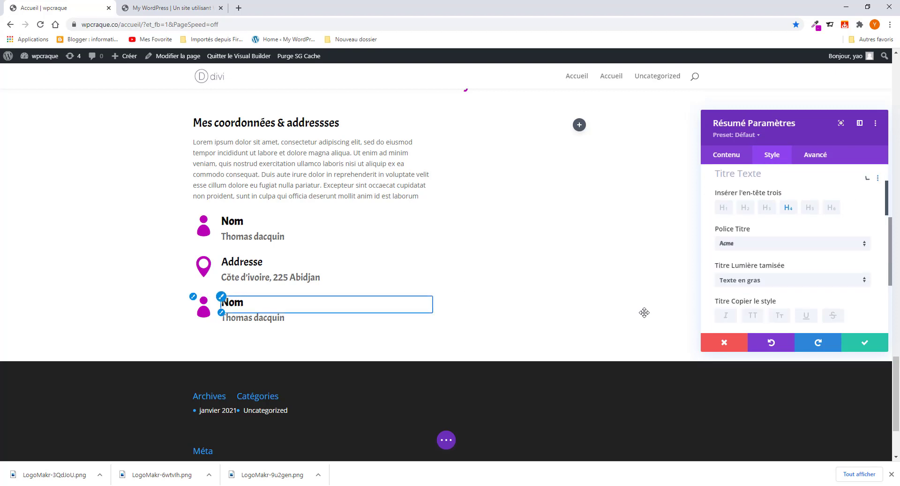
click(759, 284)
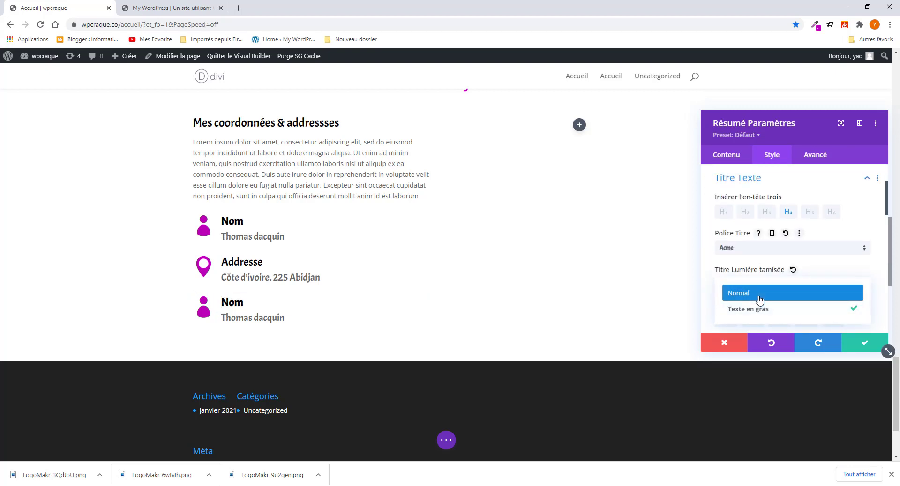
click(759, 295)
scroll(277, 306, down, 1)
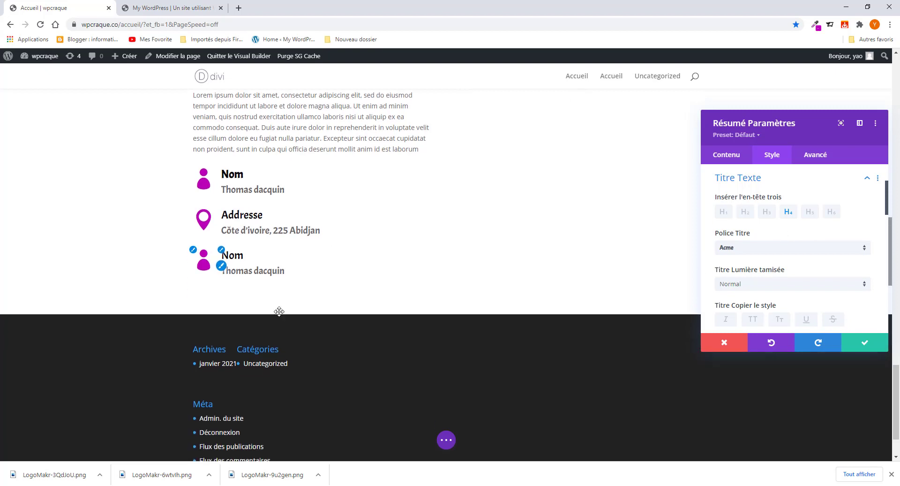
click(729, 154)
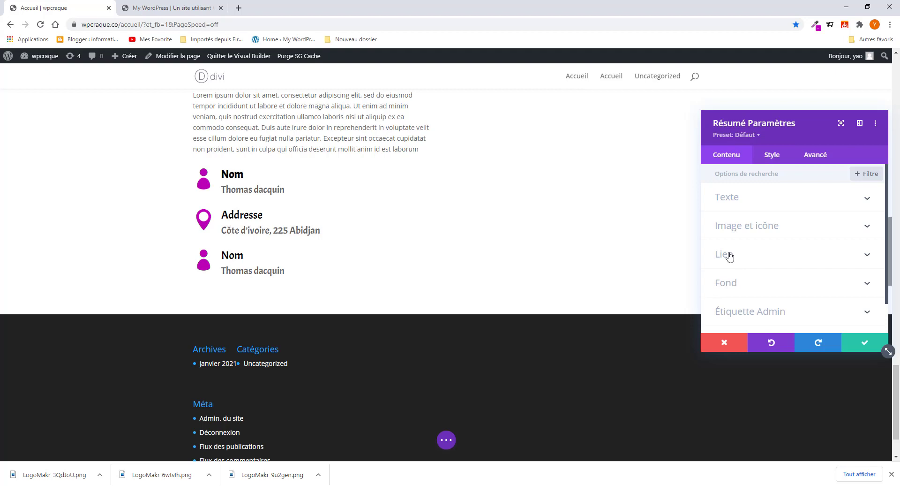
- Replace the name in the third blurb's body with the contact e-mail address copied from the live page
click(731, 197)
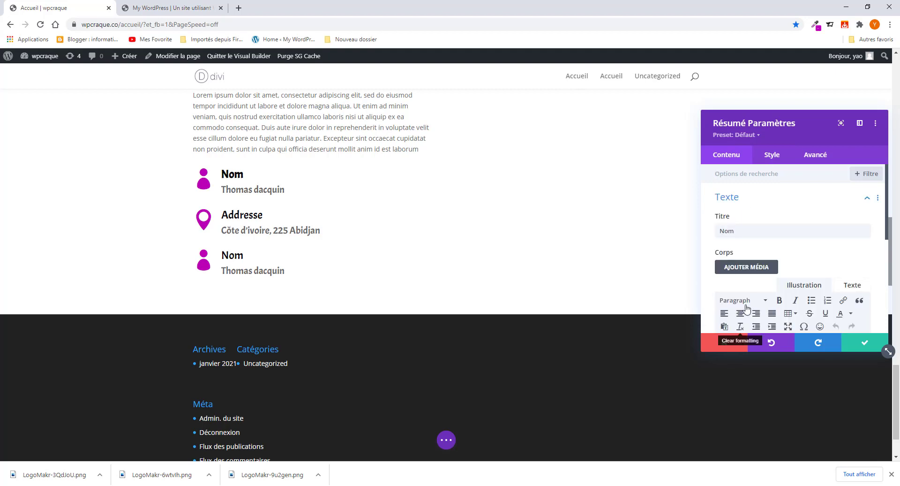
scroll(747, 307, down, 2)
click(192, 8)
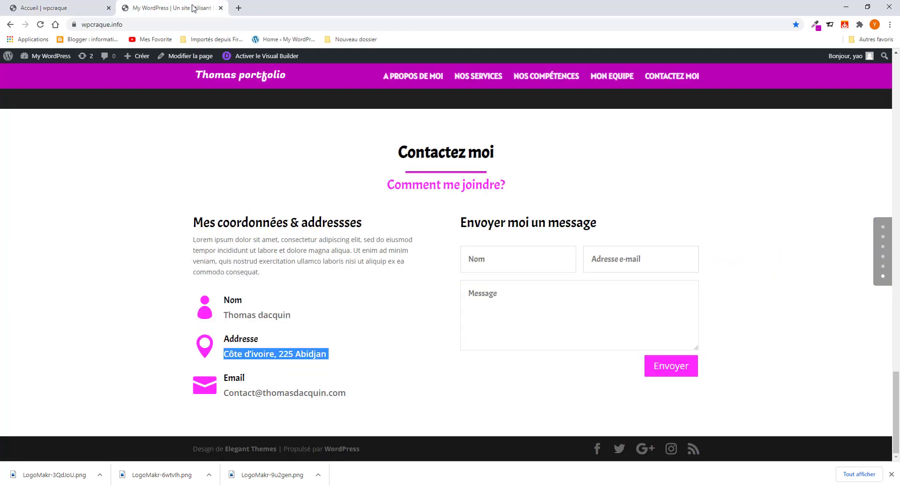
drag(225, 392, 346, 394)
right_click(336, 397)
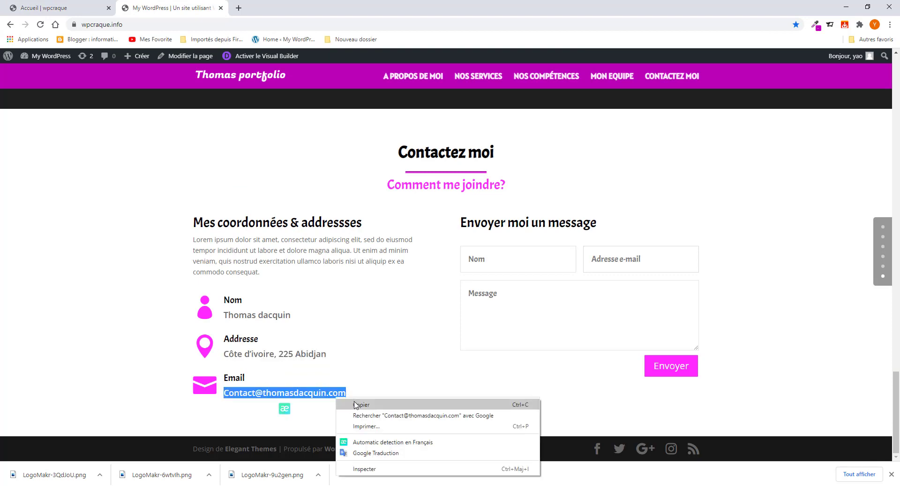
click(356, 404)
click(71, 5)
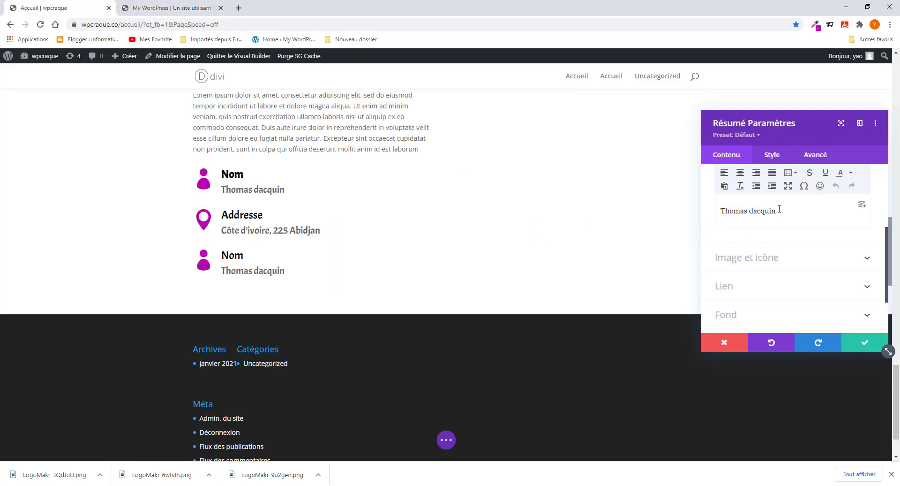
drag(779, 209, 702, 210)
key(ctrl+v)
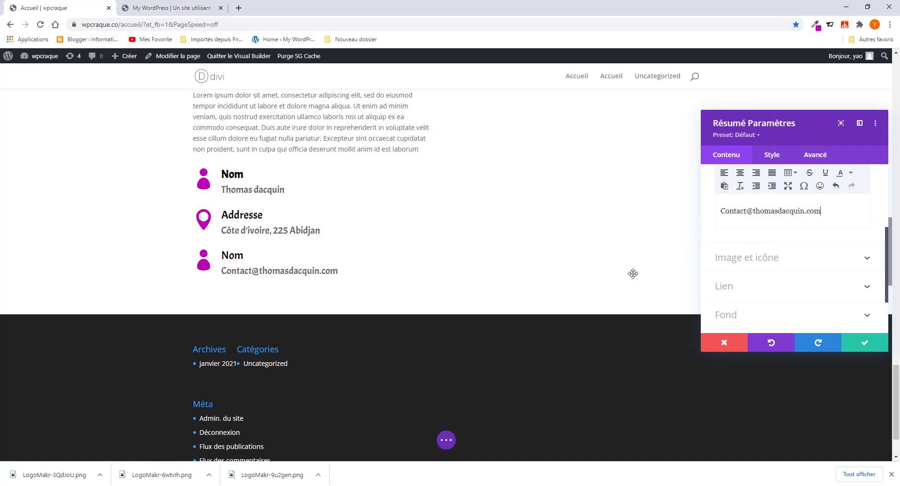
click(751, 261)
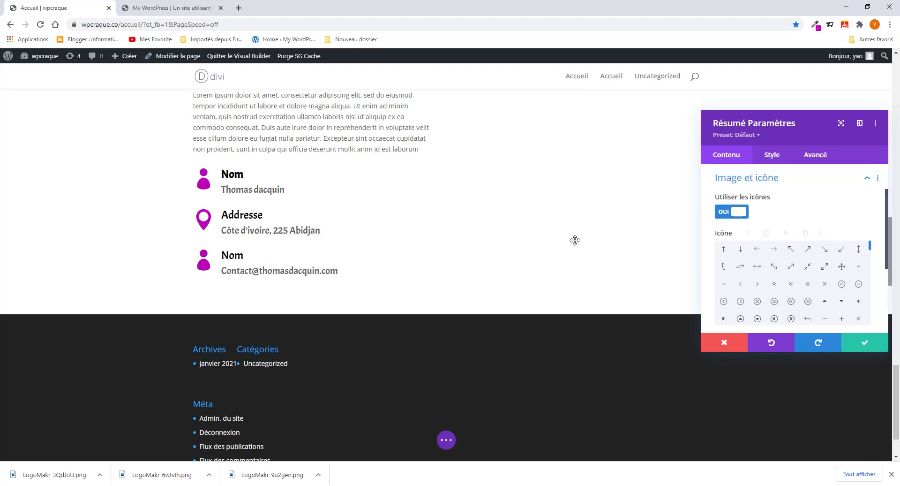
- Pick the envelope icon for the third blurb and save its settings
scroll(804, 281, down, 5)
scroll(805, 281, down, 5)
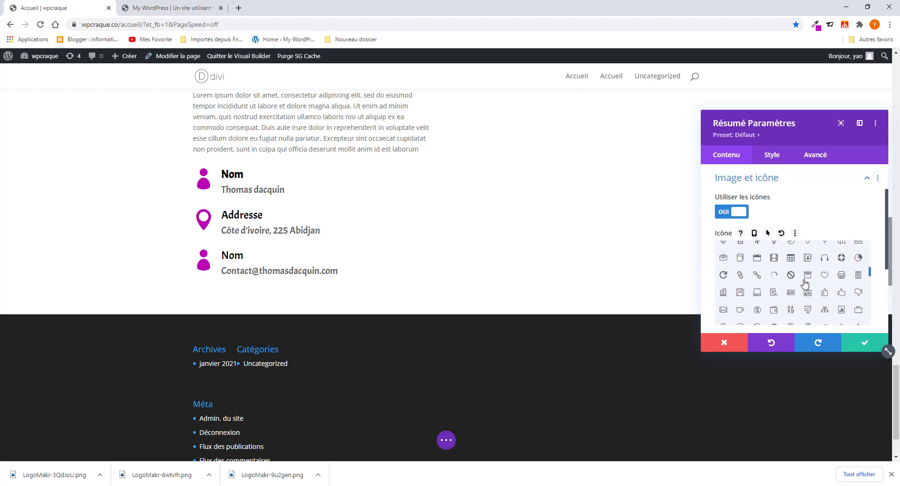
scroll(817, 314, down, 3)
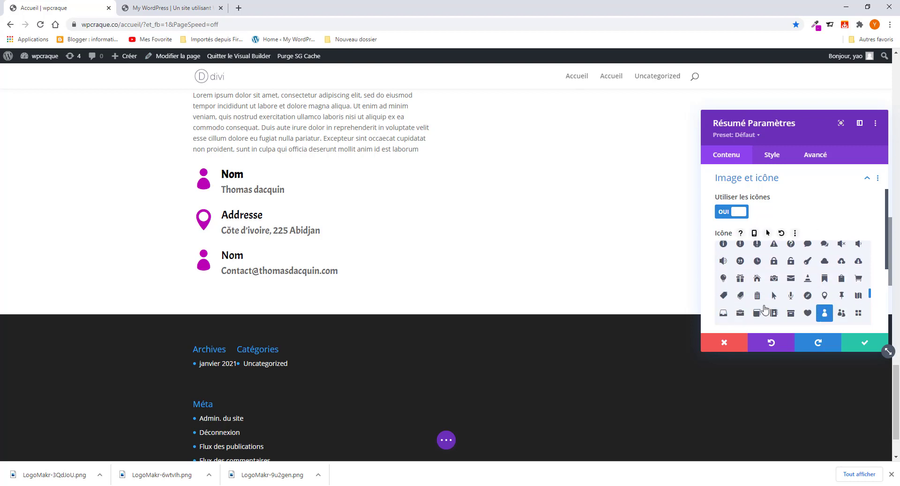
scroll(773, 304, down, 3)
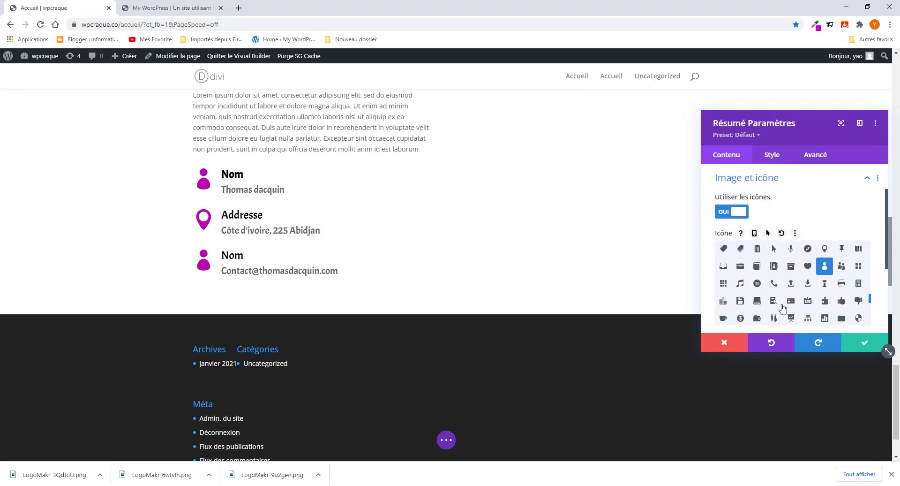
scroll(771, 306, down, 3)
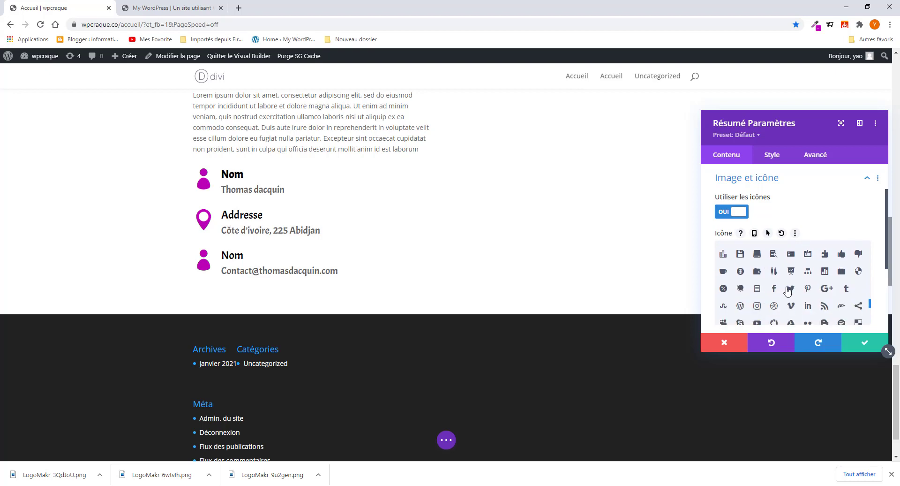
scroll(792, 305, down, 5)
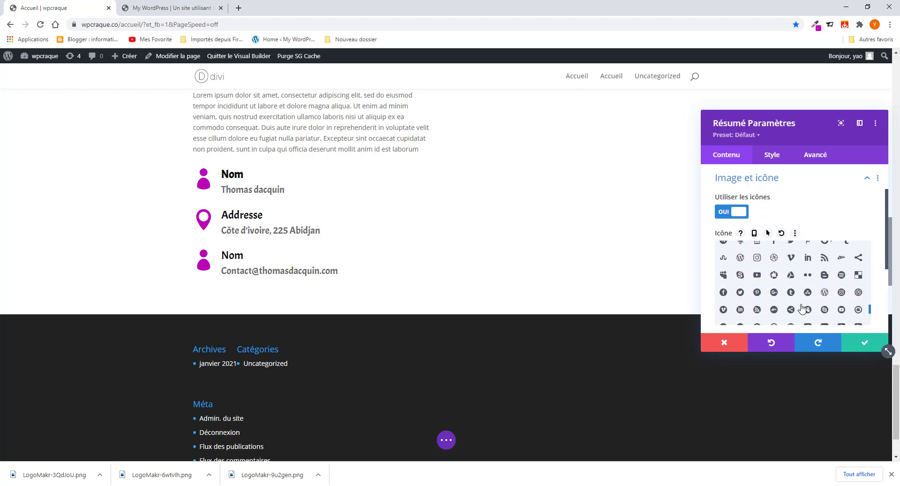
scroll(802, 308, up, 5)
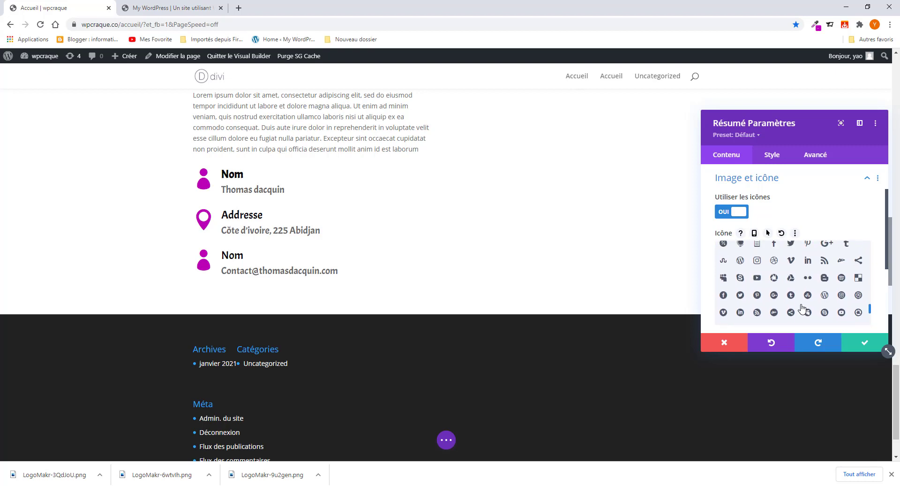
scroll(802, 307, up, 3)
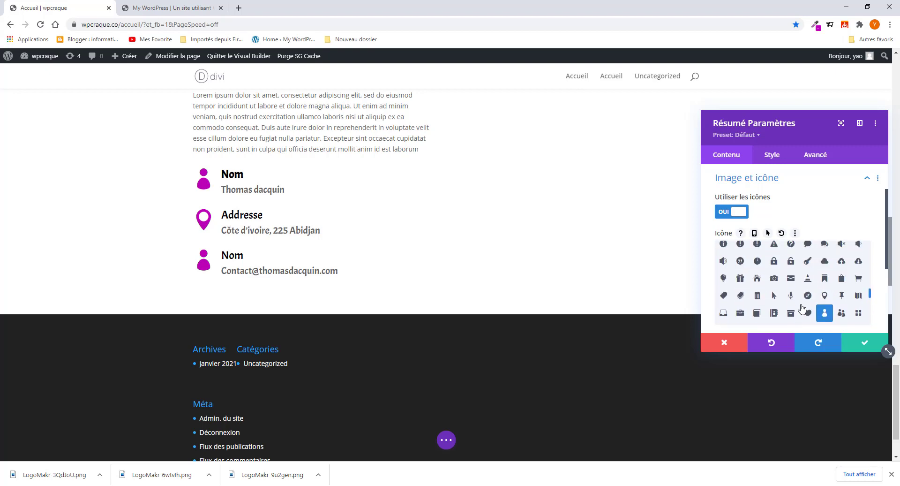
click(791, 278)
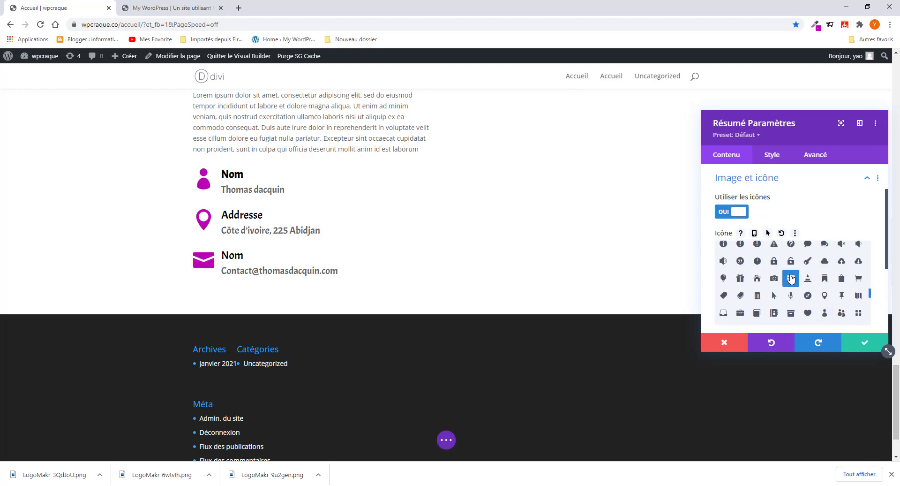
click(858, 345)
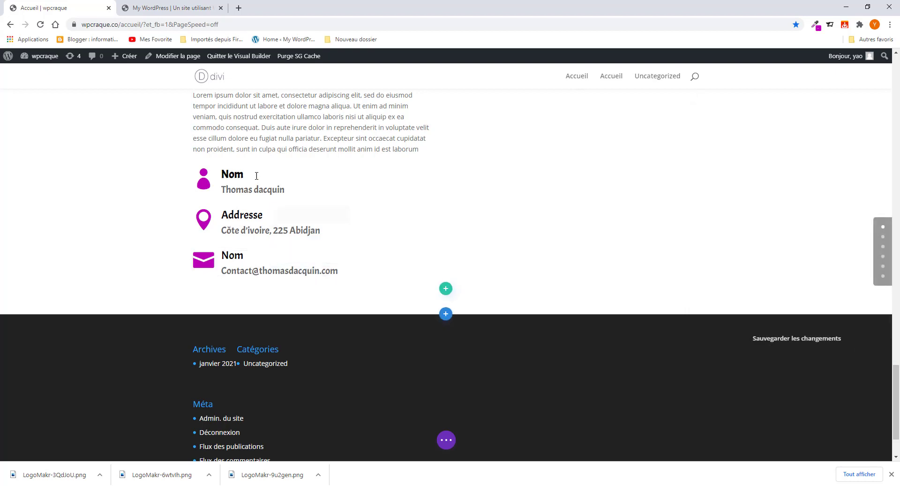
- Set the first Nom blurb's title font weight to Normal and save it
click(296, 174)
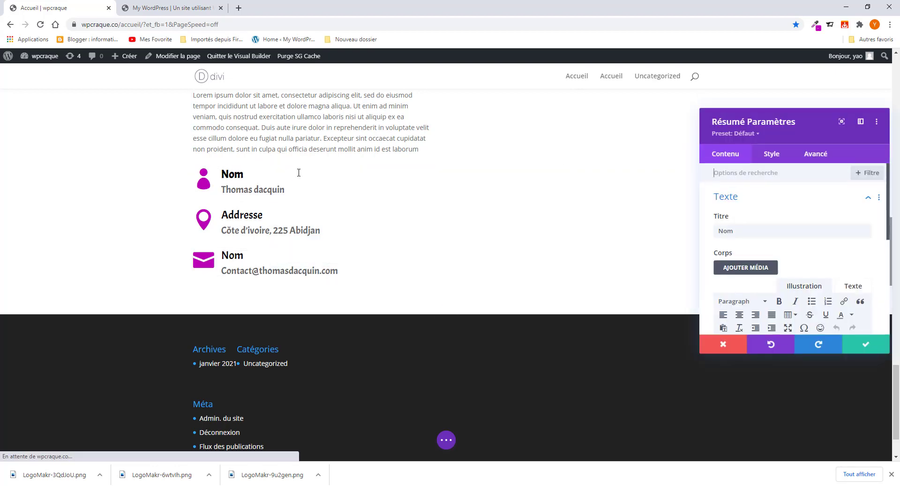
click(769, 155)
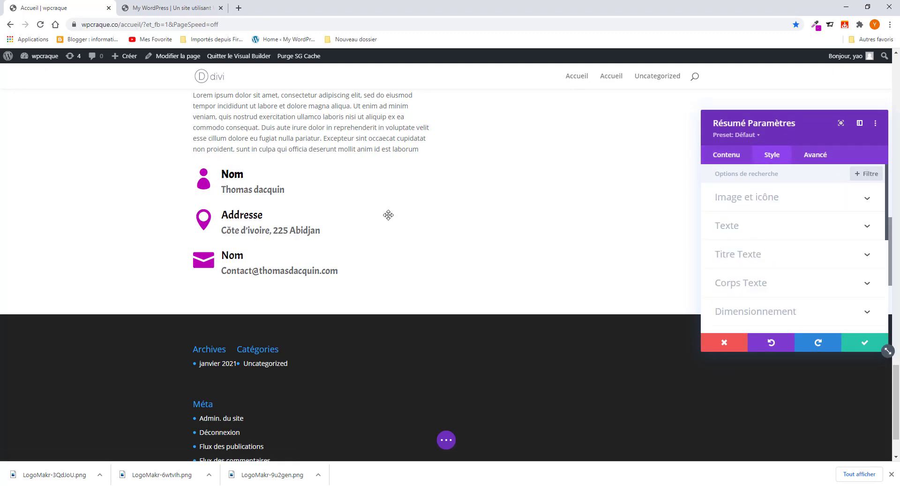
click(778, 254)
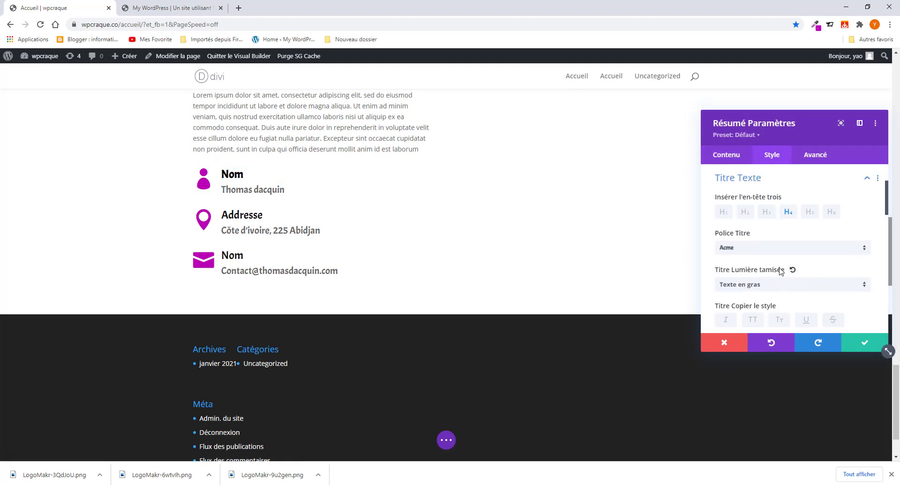
click(768, 284)
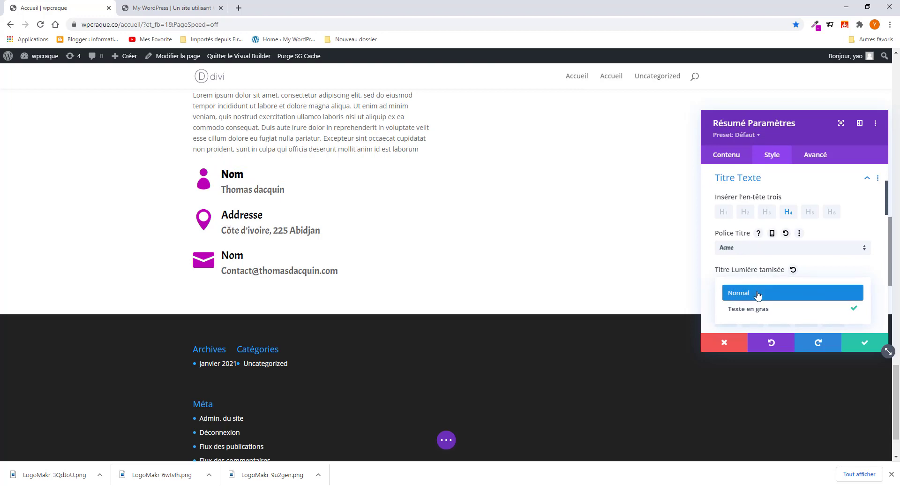
click(758, 293)
click(867, 344)
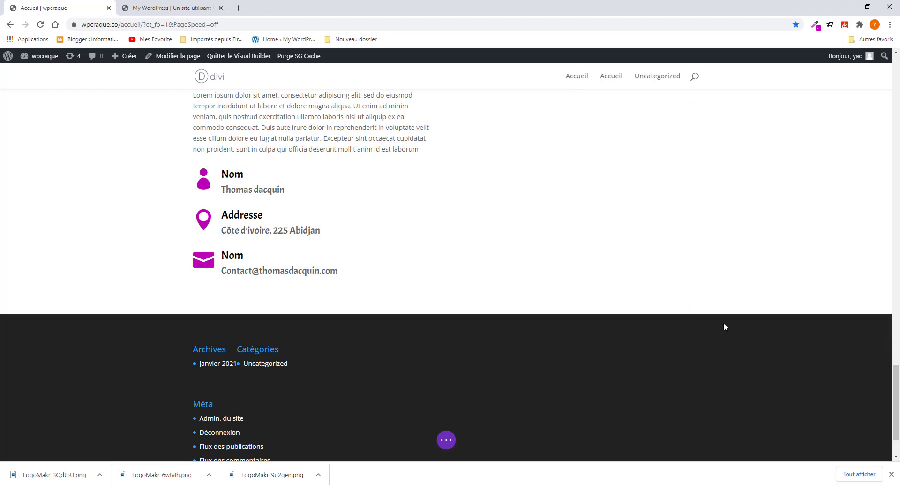
- Compare the three-blurb contact section with the live contact page
scroll(337, 240, up, 4)
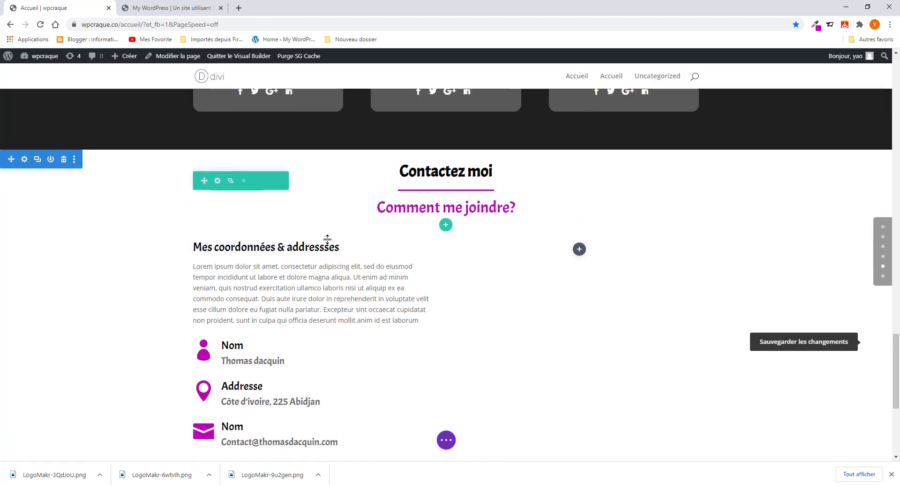
scroll(328, 239, down, 4)
scroll(328, 242, up, 4)
scroll(327, 239, down, 4)
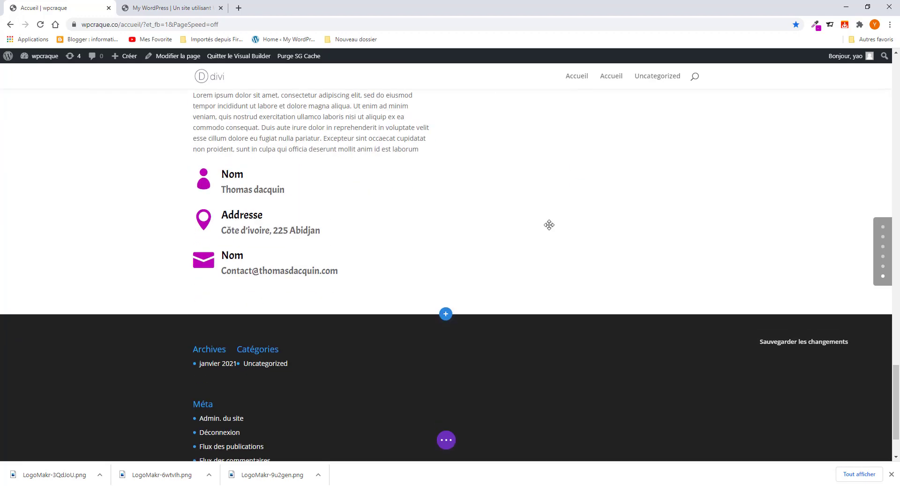
scroll(549, 225, up, 1)
click(200, 8)
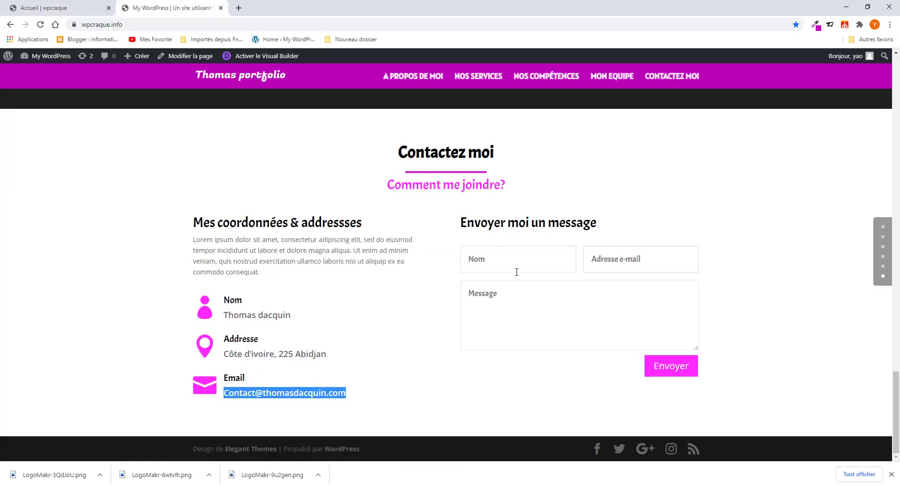
click(78, 8)
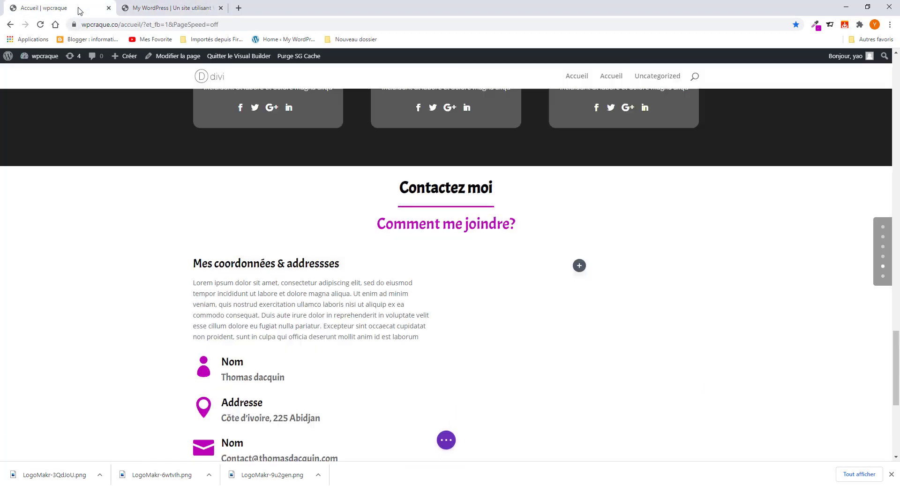
- Insert a Formulaire de contact module into the right column, found by searching 'co'
click(578, 261)
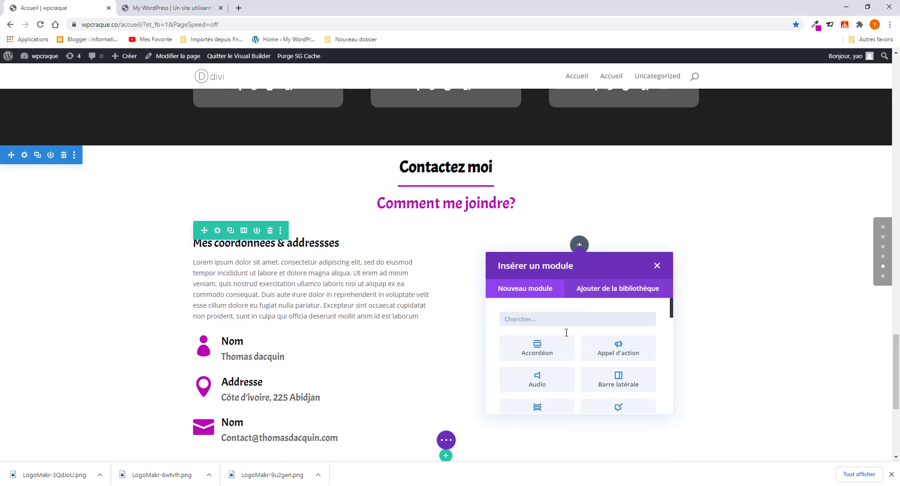
click(549, 320)
text(con)
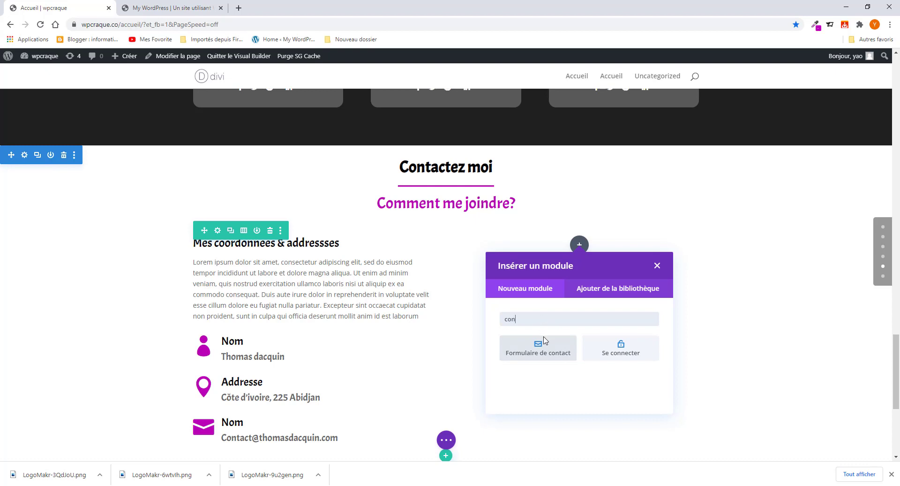
click(546, 349)
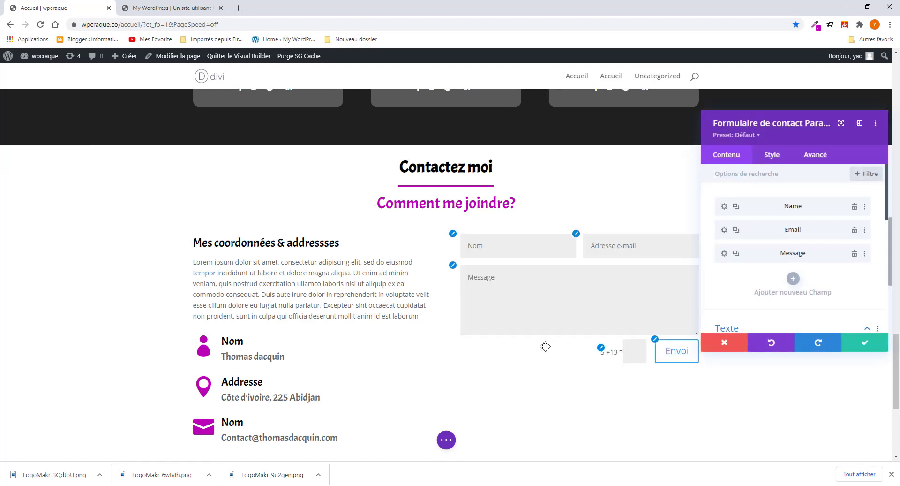
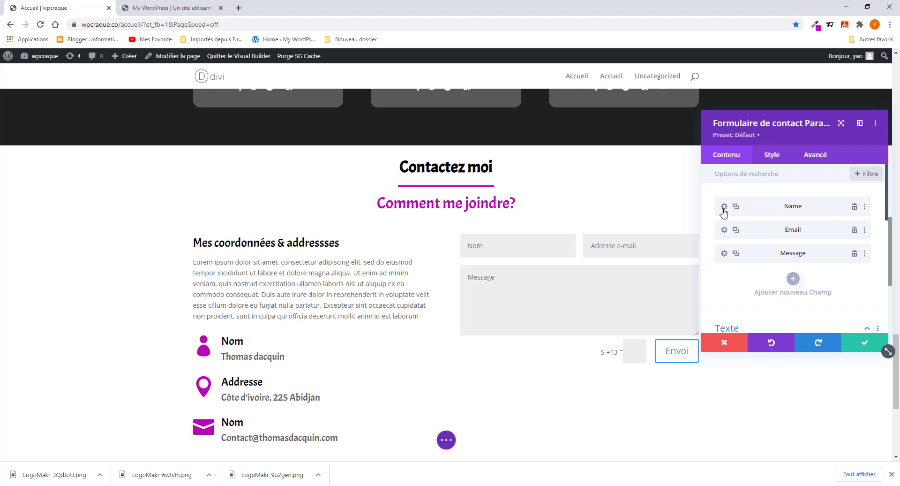
- Save the Formulaire de contact settings, then check the layout against the live site
scroll(741, 259, down, 2)
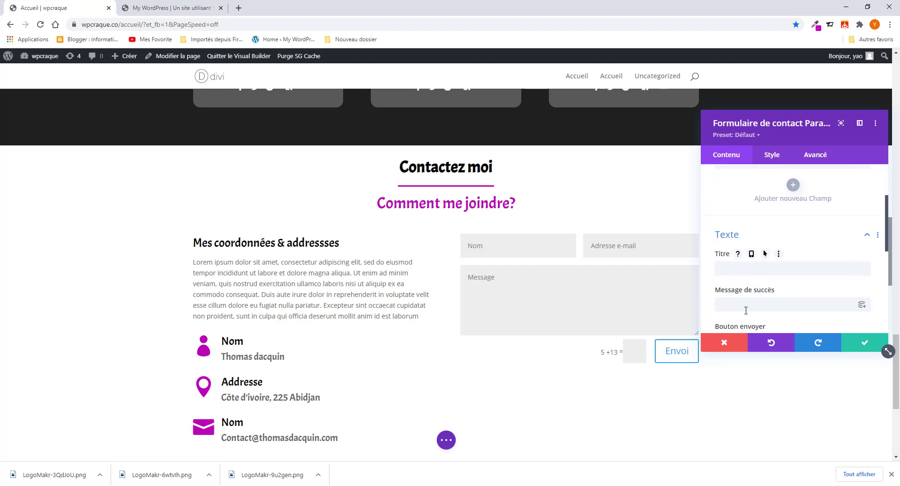
click(865, 345)
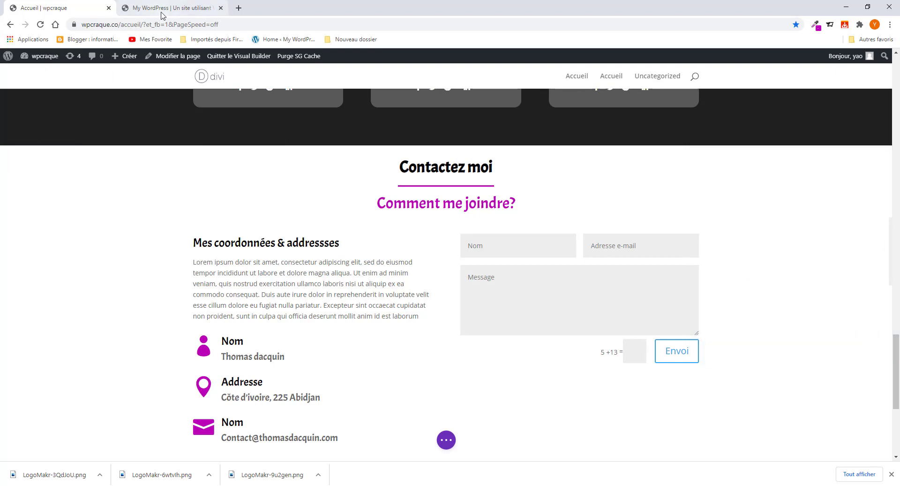
click(161, 12)
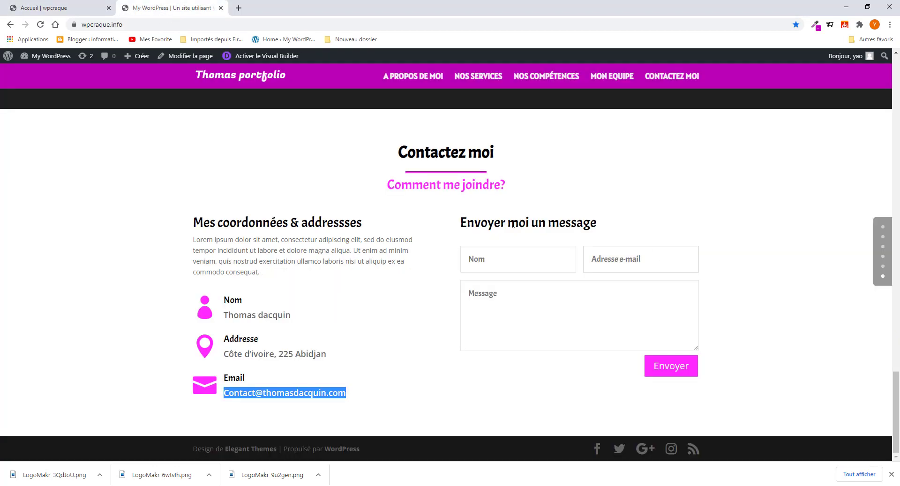
click(45, 8)
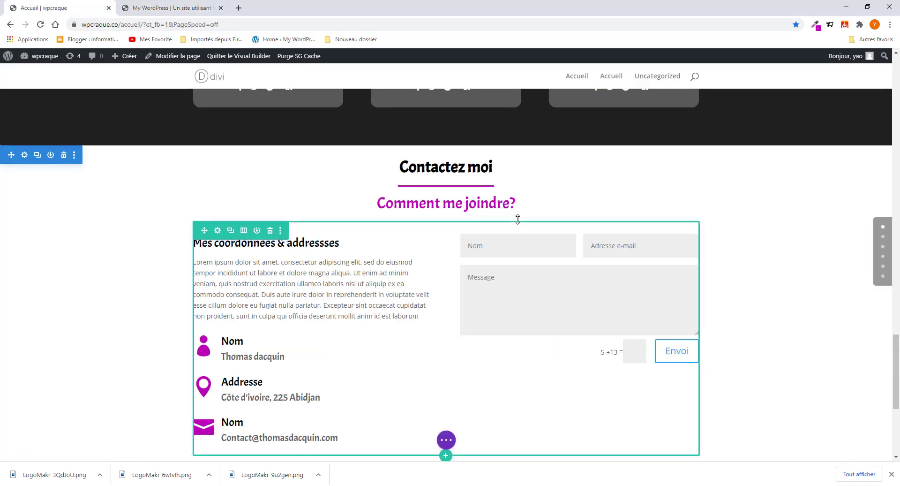
- Add a Text module below the contact form, found by searching 'tex'
click(579, 347)
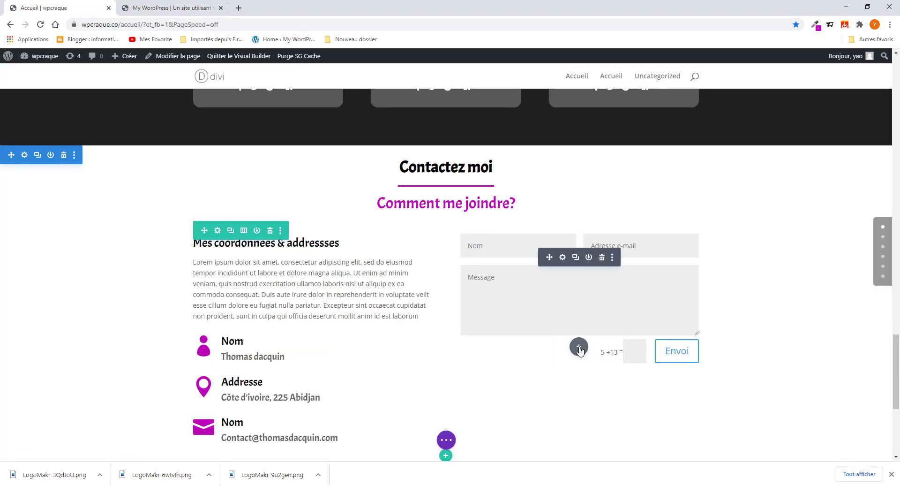
click(527, 144)
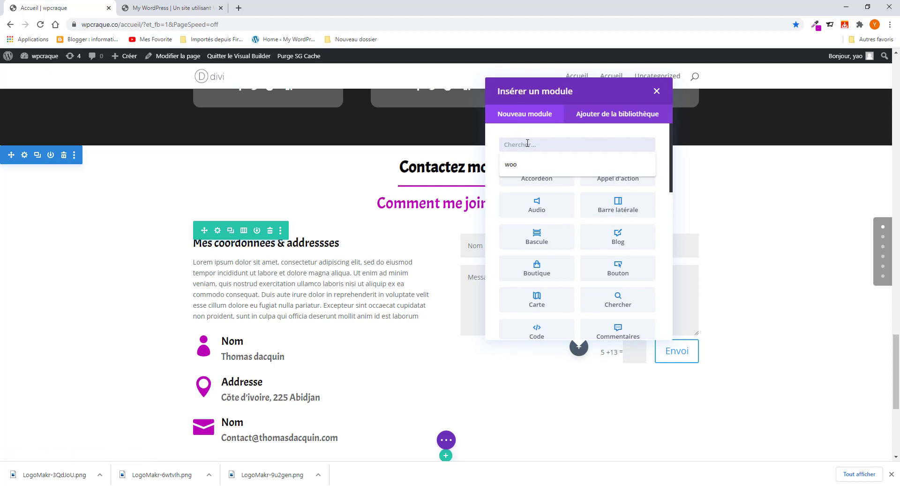
text(te)
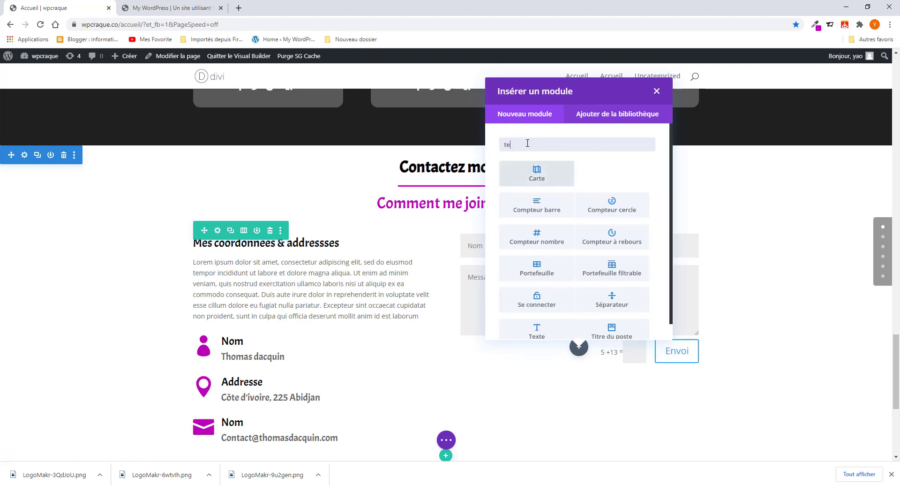
text(x)
click(551, 177)
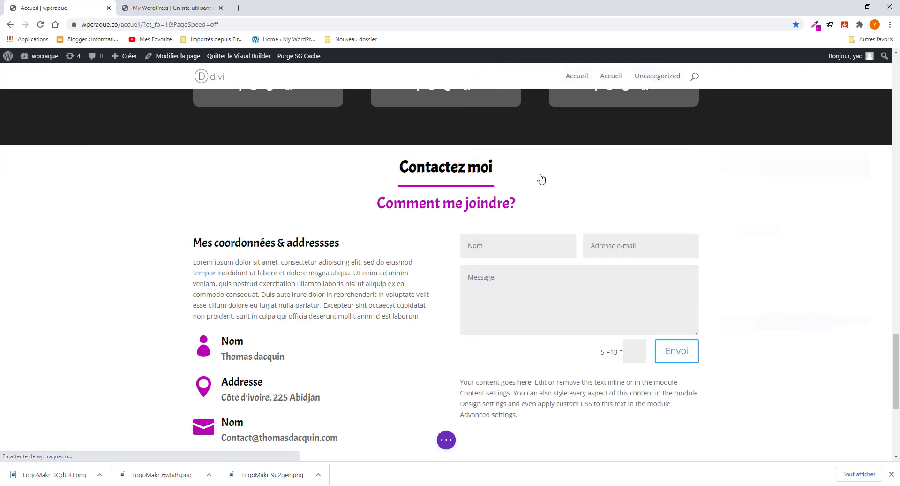
scroll(802, 311, down, 2)
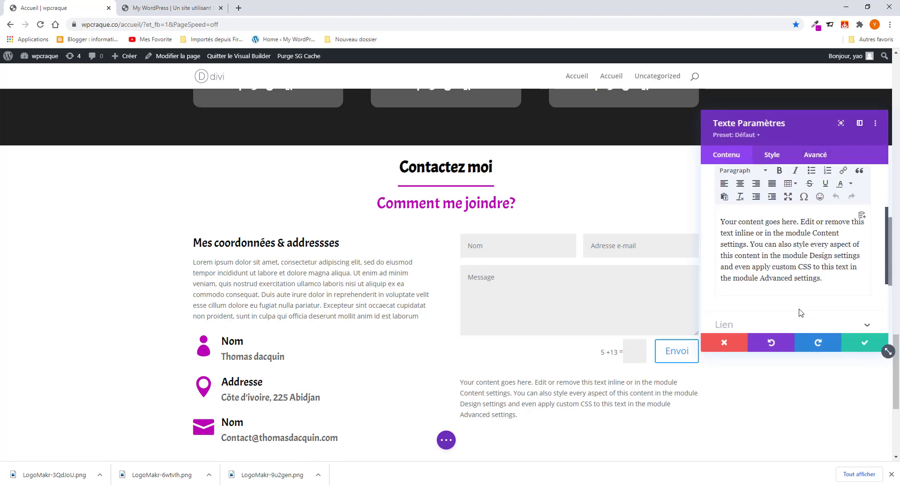
click(864, 343)
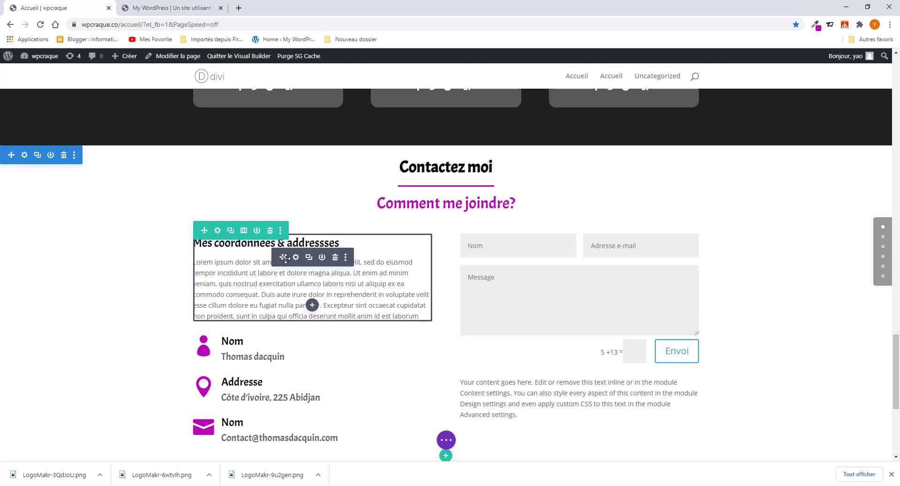
- Duplicate the contact details heading into the right column above the form and delete its Lorem paragraph
click(309, 258)
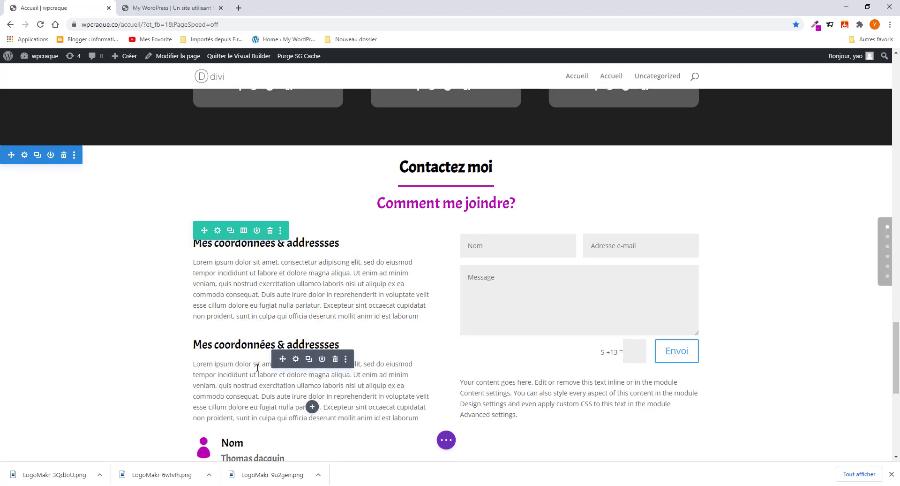
drag(296, 358, 531, 392)
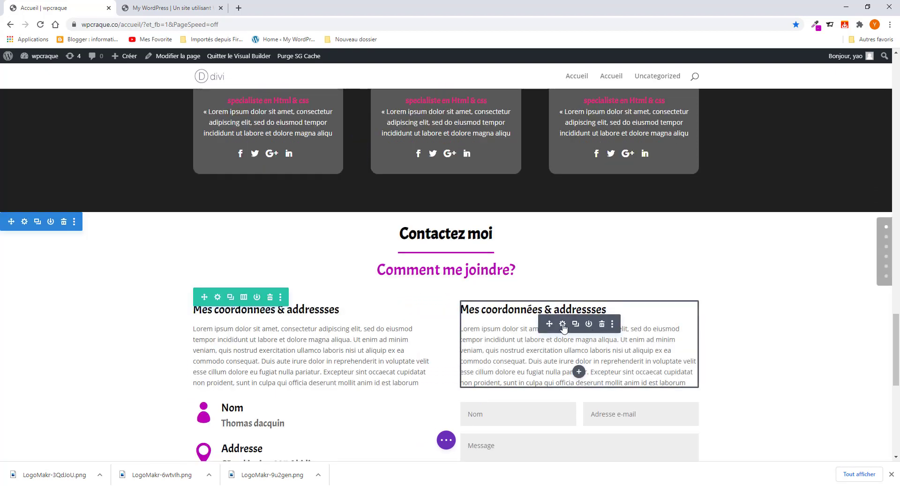
click(562, 323)
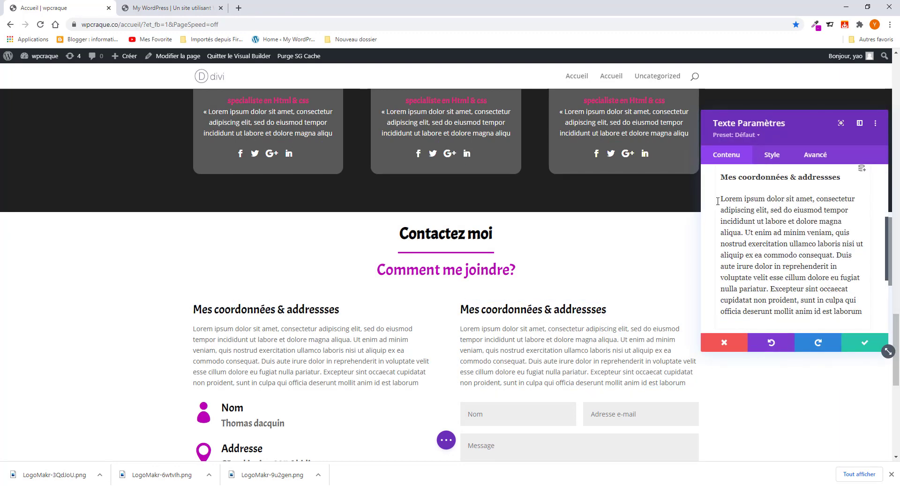
drag(720, 197, 863, 313)
scroll(797, 258, down, 3)
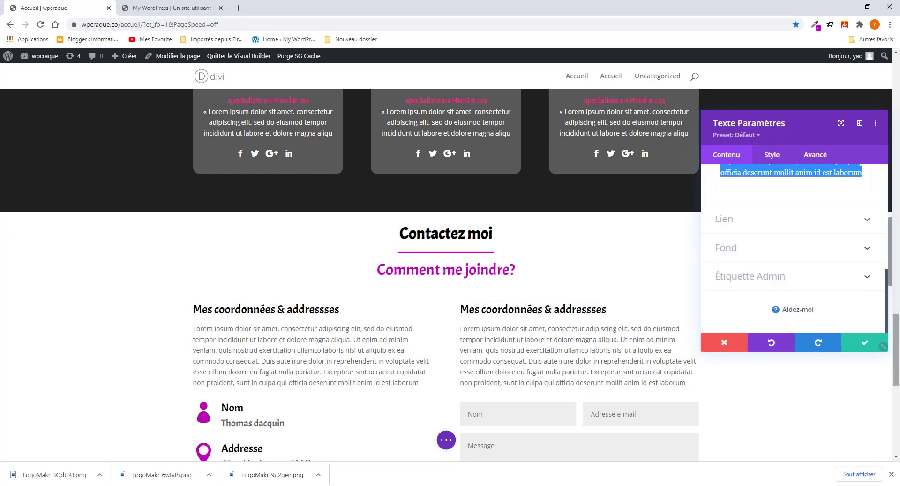
key(BackSpace)
key(BackSpace)
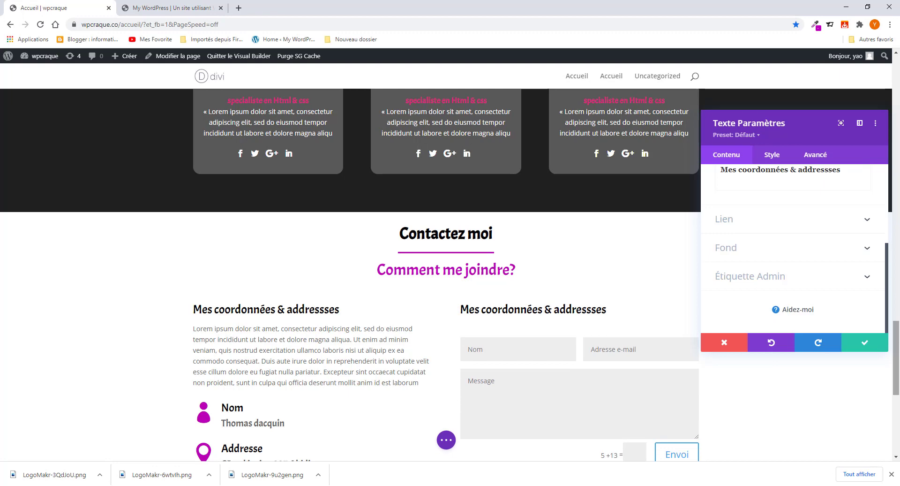
- Replace the copied heading with 'Envoyer moi un message', copied from the live site
click(173, 8)
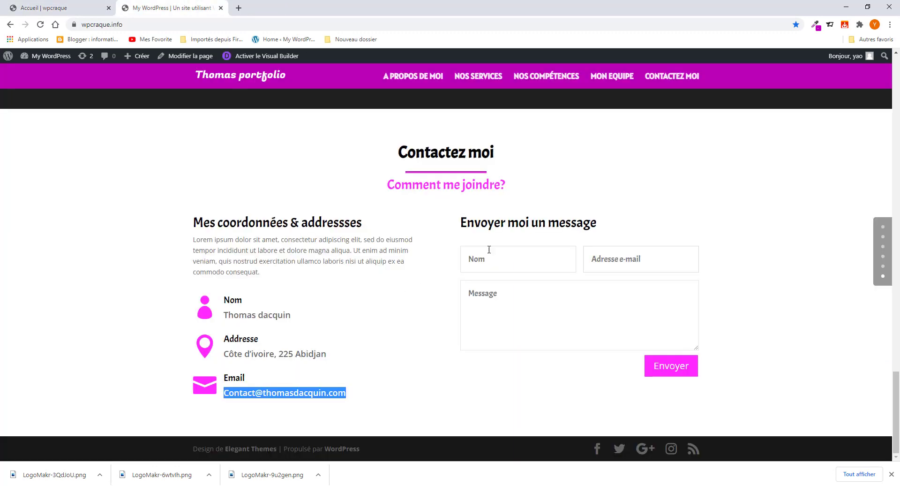
drag(615, 223, 458, 224)
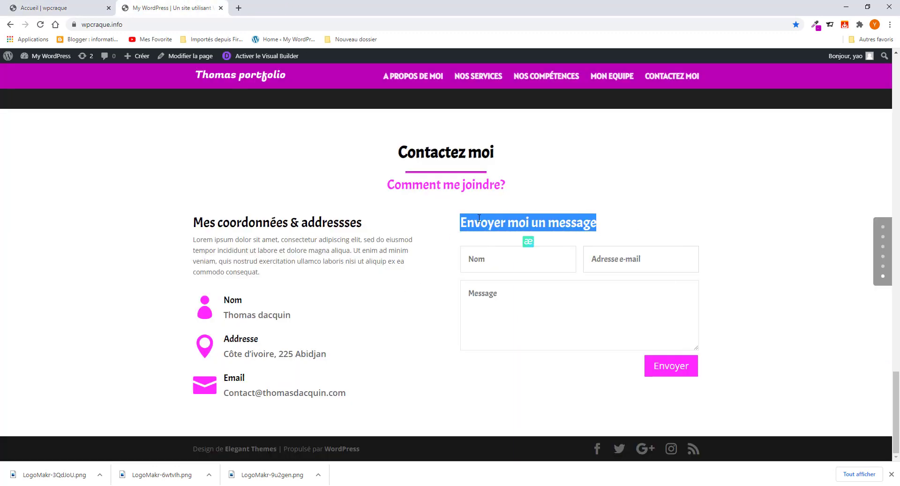
right_click(479, 219)
click(505, 225)
key(ctrl+Tab)
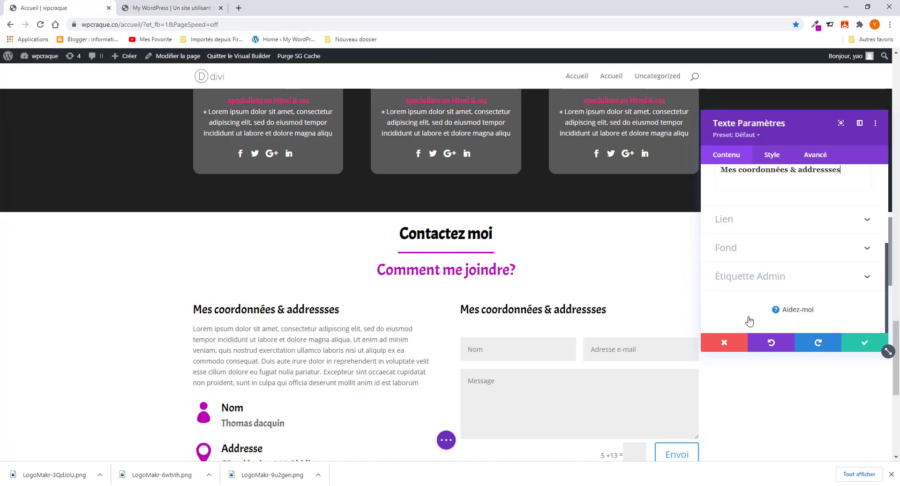
scroll(759, 221, up, 1)
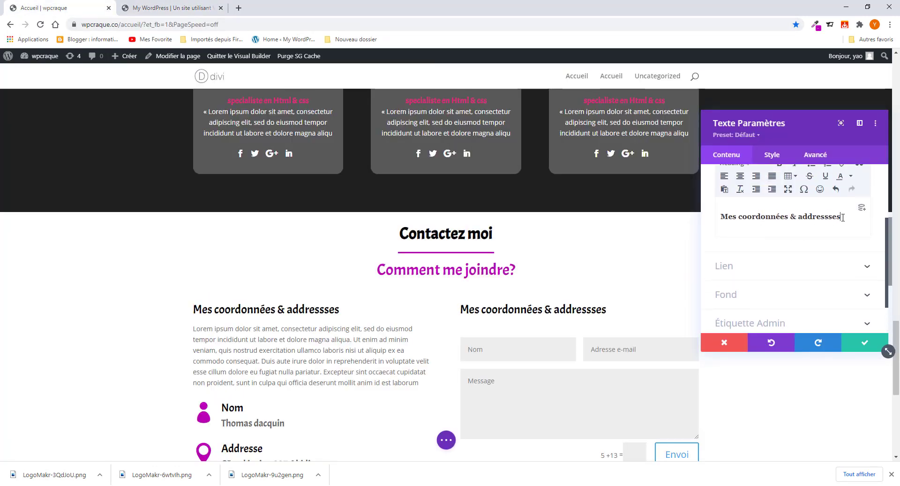
drag(842, 217, 726, 218)
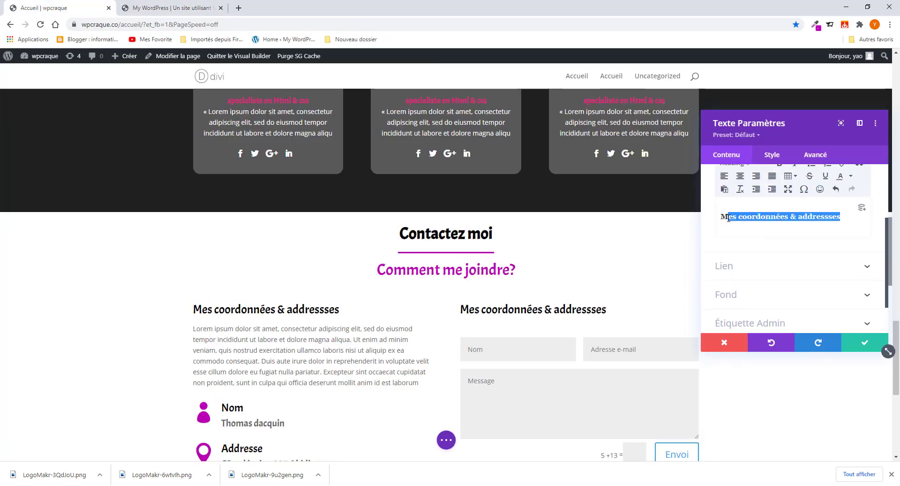
key(ctrl+v)
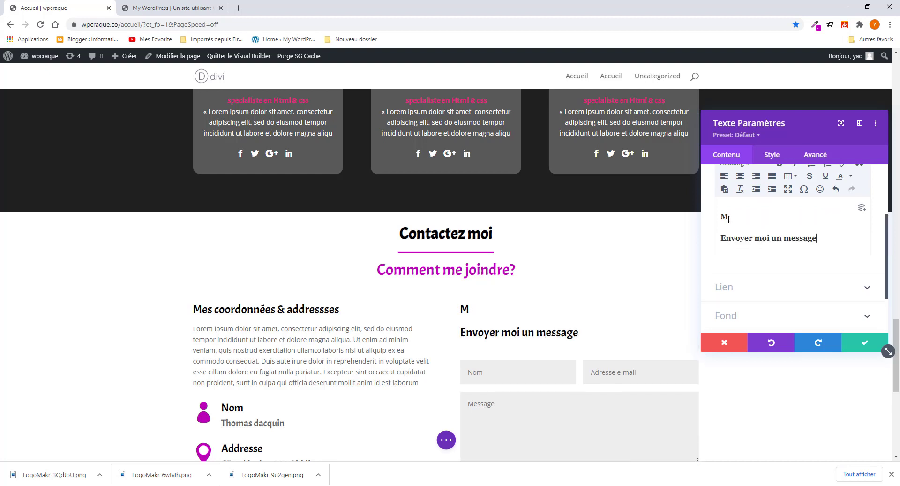
key(BackSpace)
key(BackSpace)
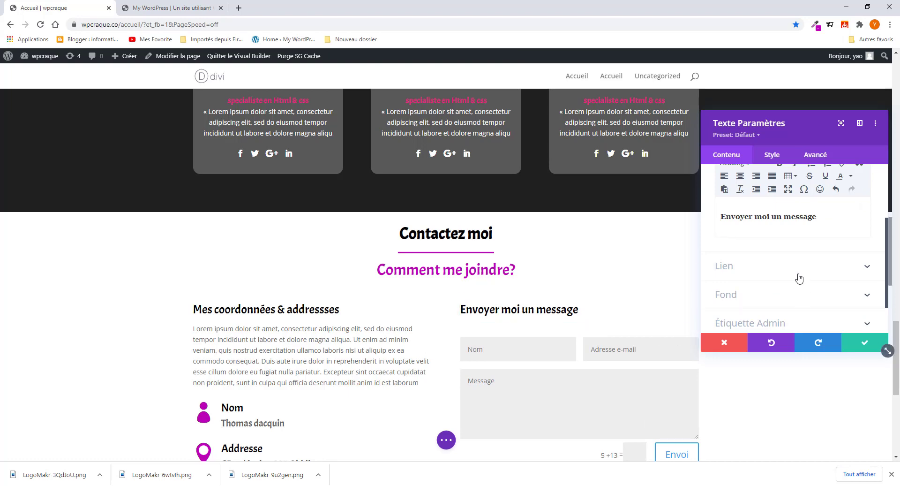
- Save the heading text and delete the placeholder text block below the form
click(861, 346)
scroll(524, 338, down, 3)
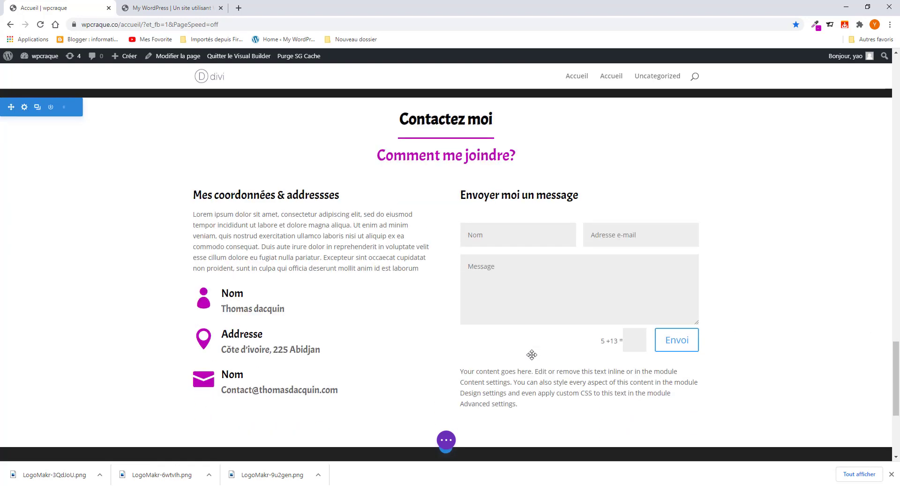
click(602, 344)
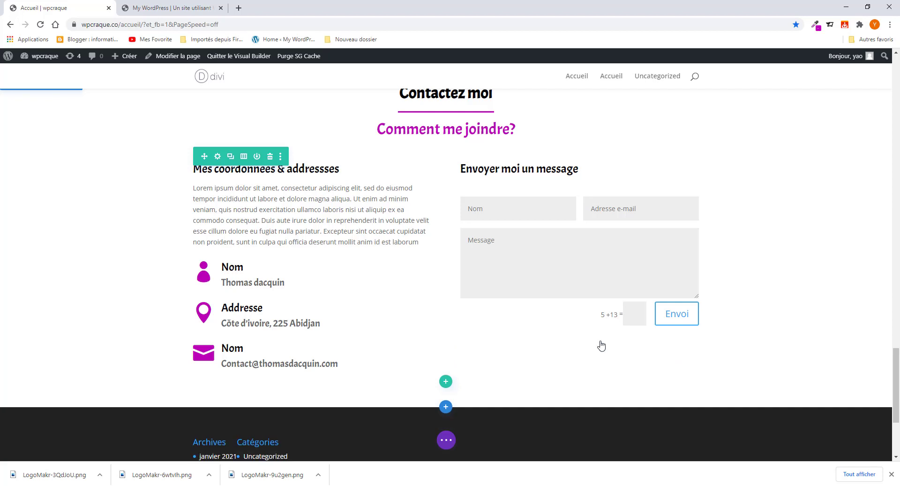
- Open the contact form's settings at the submit button's wording
click(562, 220)
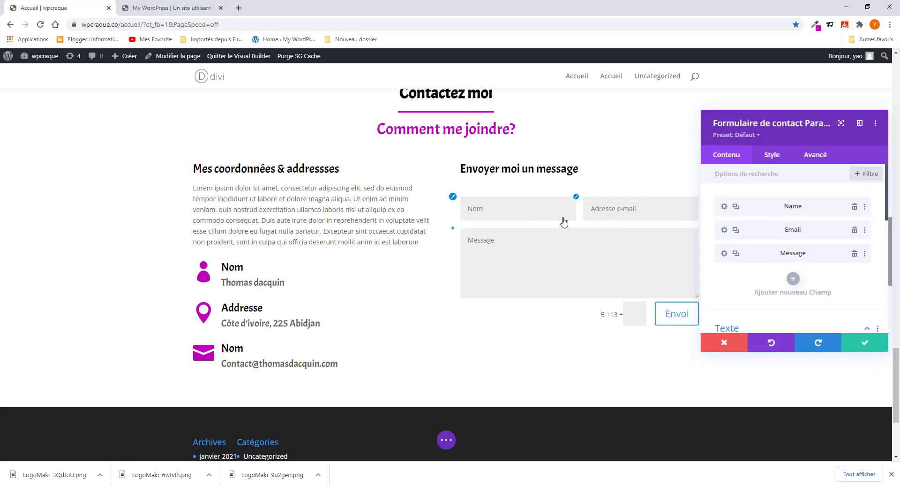
scroll(722, 299, down, 2)
scroll(722, 298, down, 1)
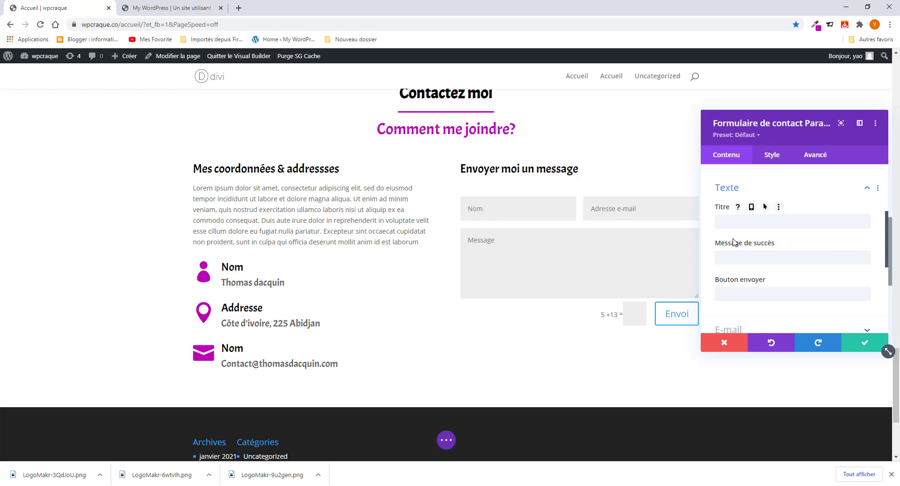
scroll(749, 276, down, 2)
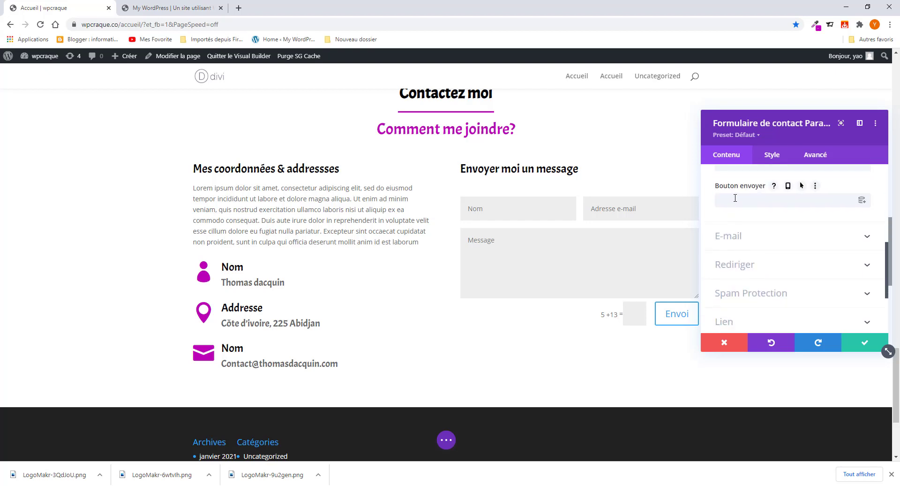
click(735, 198)
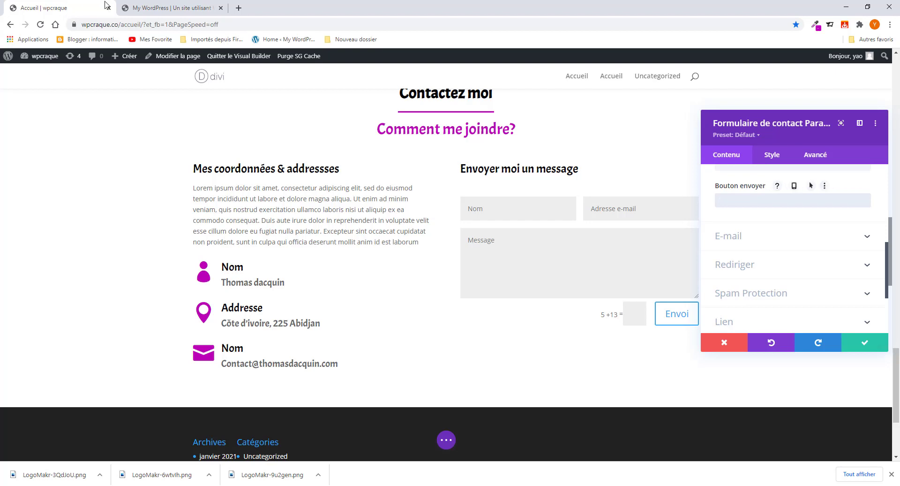
- Test submitting the empty contact form on the live site, then return to the builder
click(155, 7)
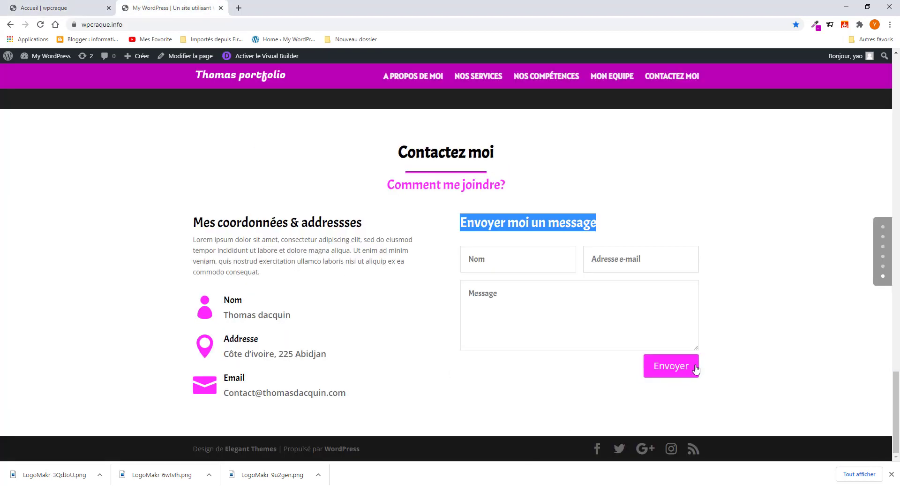
click(651, 372)
click(675, 434)
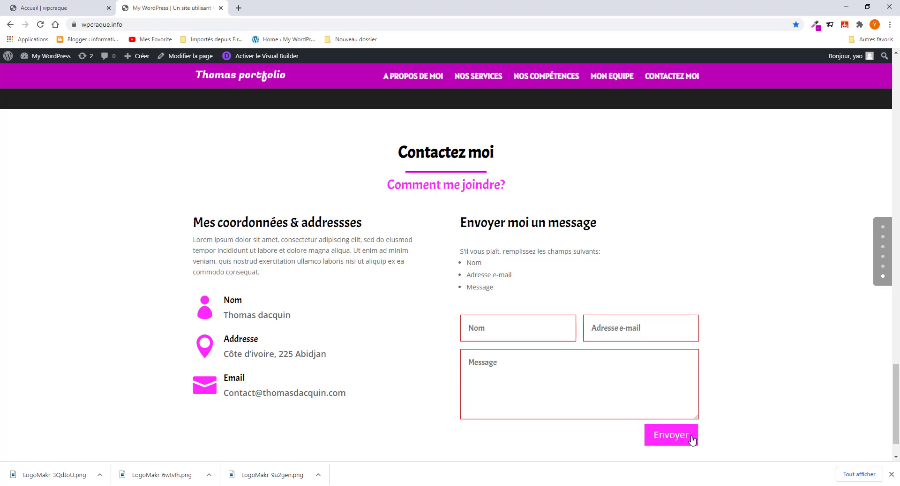
scroll(720, 438, down, 1)
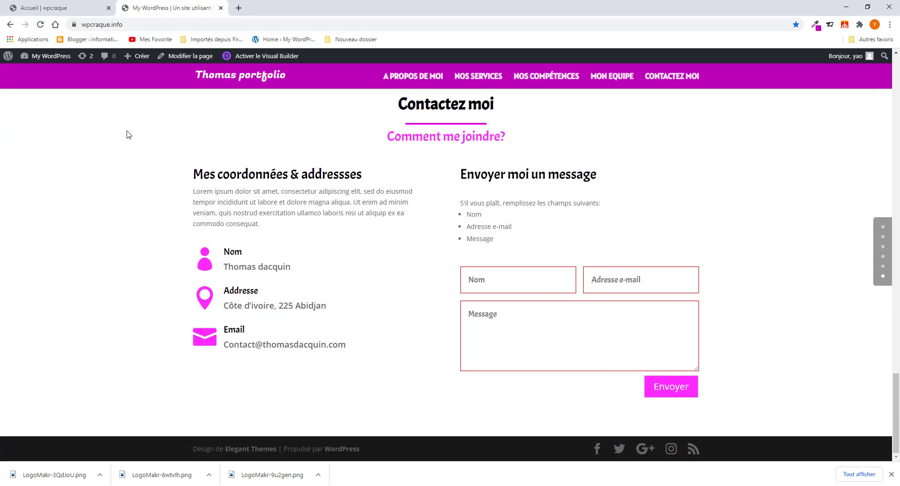
click(31, 6)
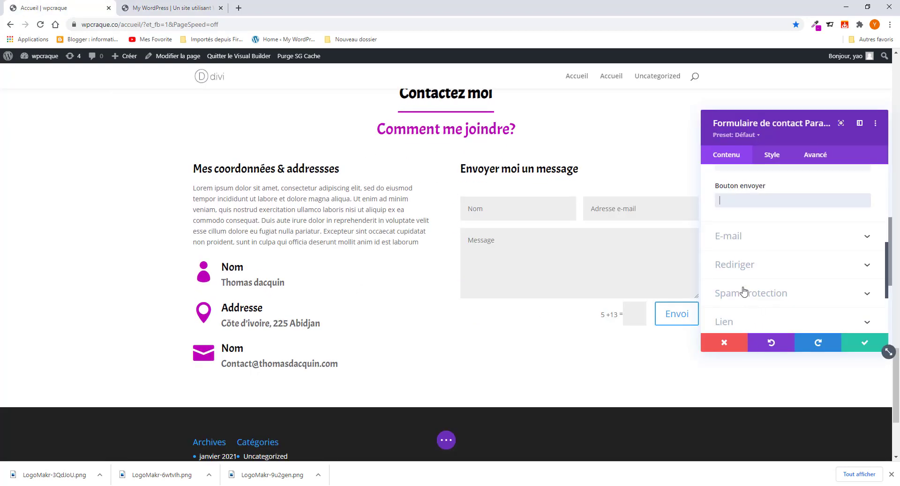